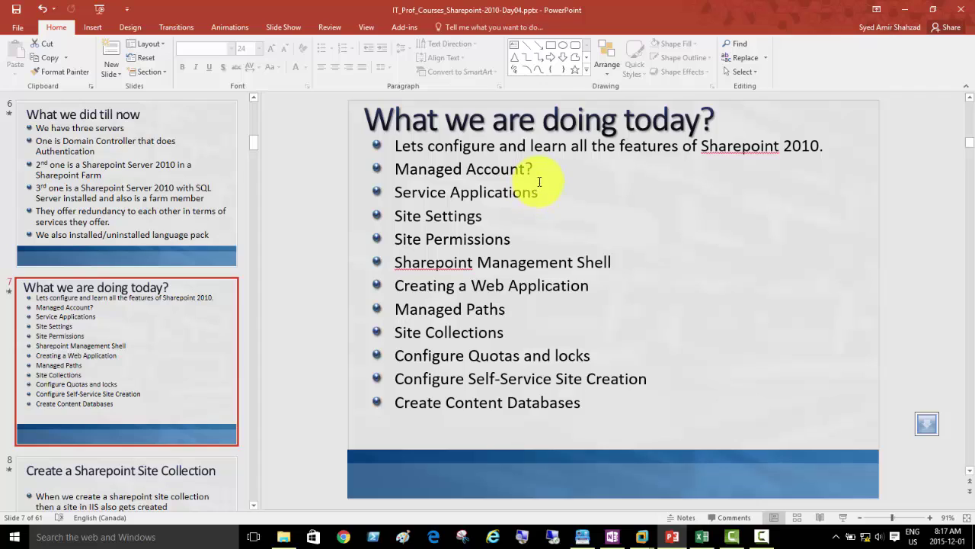
Step: Go through the agenda bullets on the "What we are doing today?" slide, from Service Applications to Create Content Databases
{"action": "left_click", "coordinate": [547, 193]}
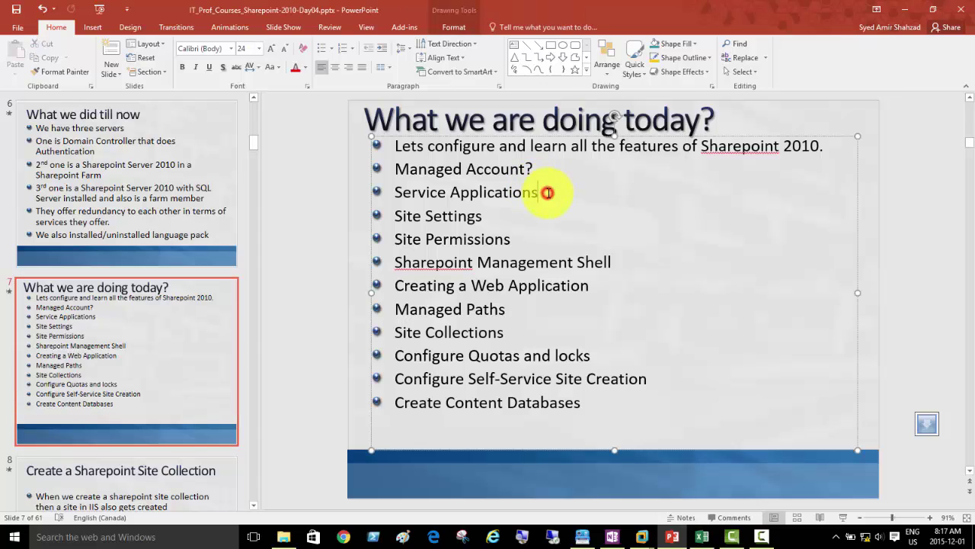
{"action": "left_click", "coordinate": [496, 219]}
{"action": "left_click", "coordinate": [517, 240]}
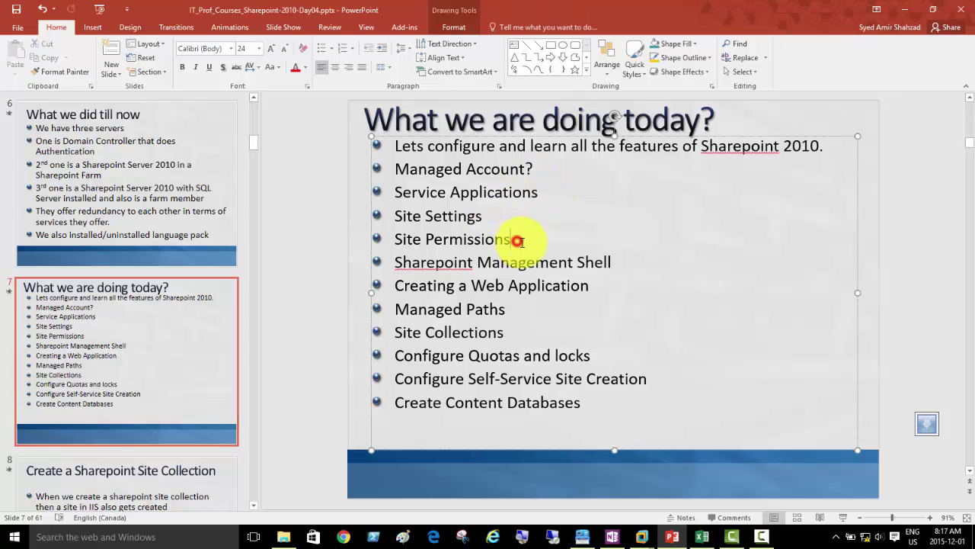
{"action": "left_click", "coordinate": [620, 265]}
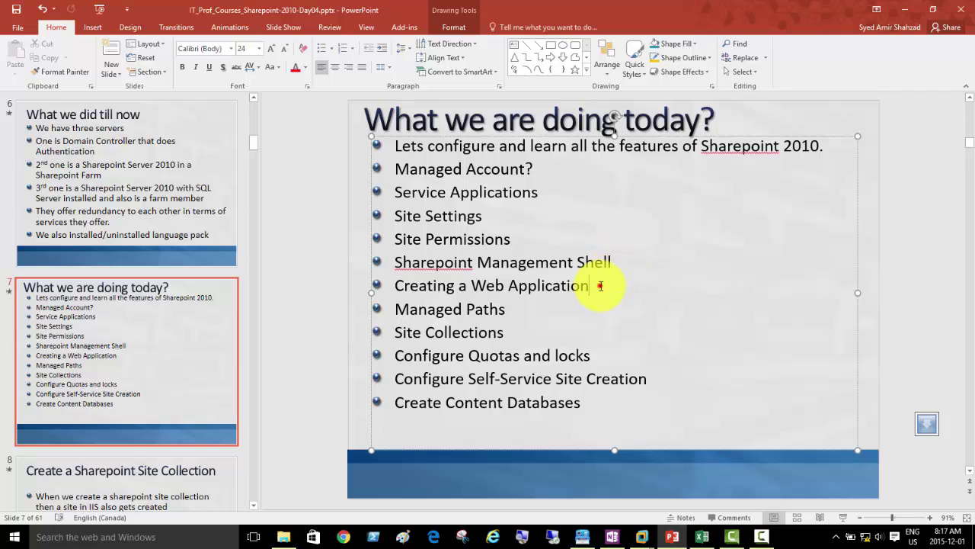
{"action": "left_click", "coordinate": [598, 287]}
{"action": "left_click", "coordinate": [512, 309]}
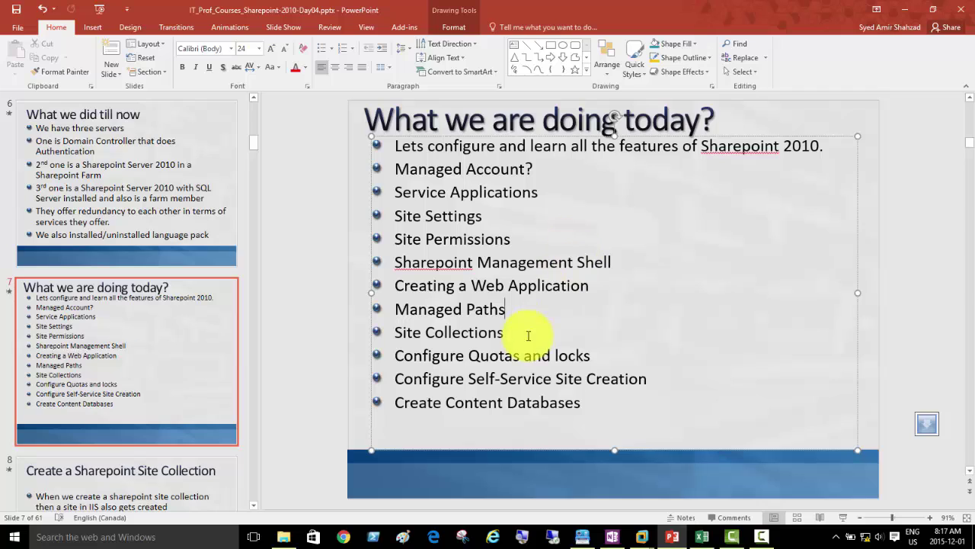
{"action": "left_click", "coordinate": [503, 333]}
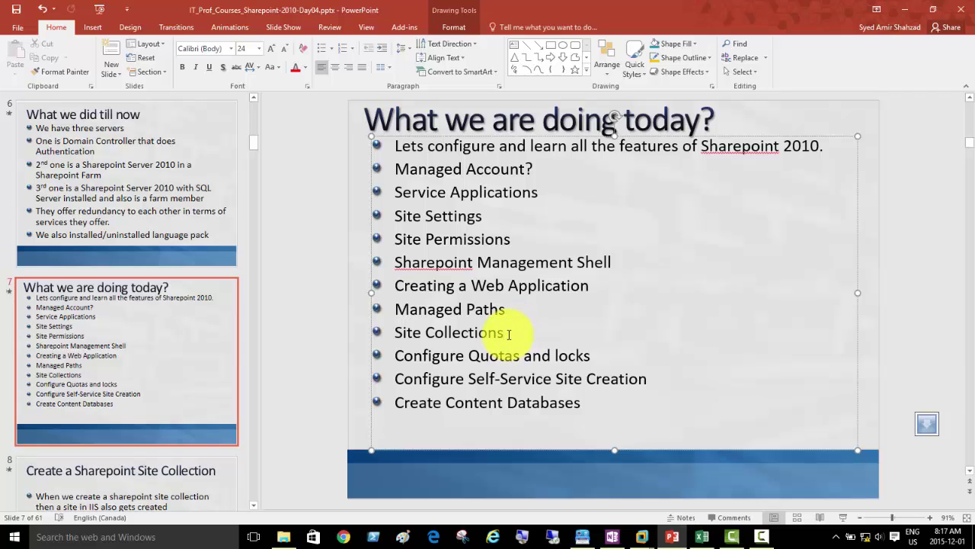
{"action": "left_click", "coordinate": [595, 356]}
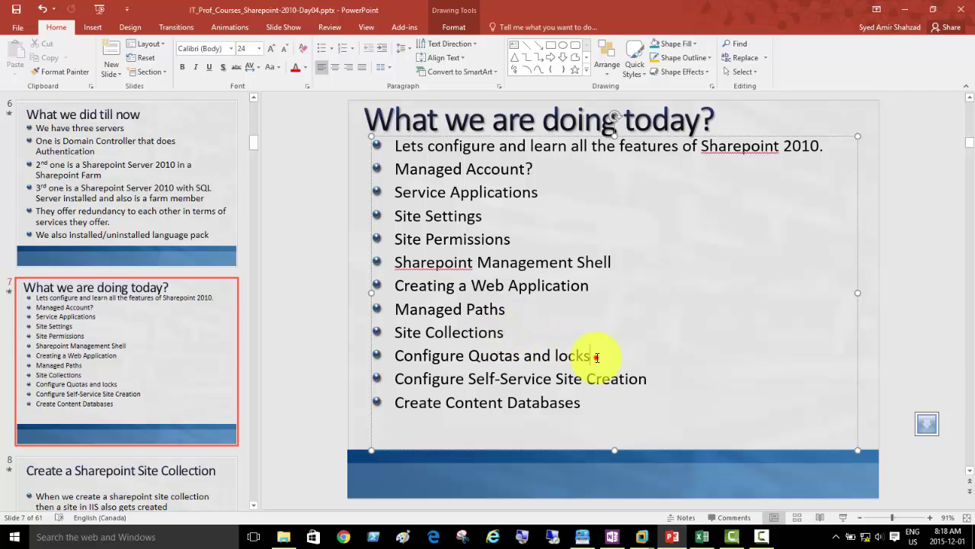
{"action": "left_click", "coordinate": [648, 379]}
{"action": "left_click", "coordinate": [583, 402]}
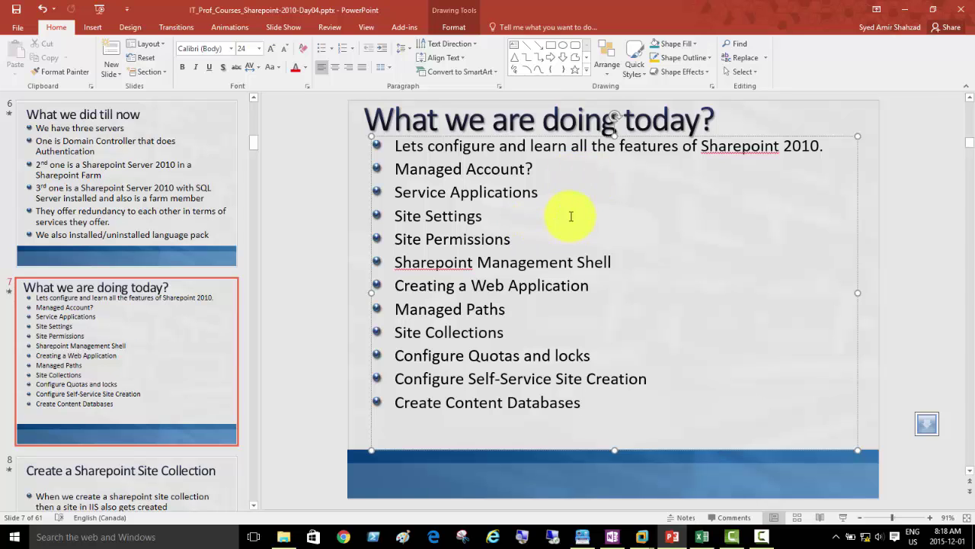
Step: Display the "Create a Sharepoint Site Collection" slide and highlight the word "IIS" in its first bullet
{"action": "left_click", "coordinate": [147, 490]}
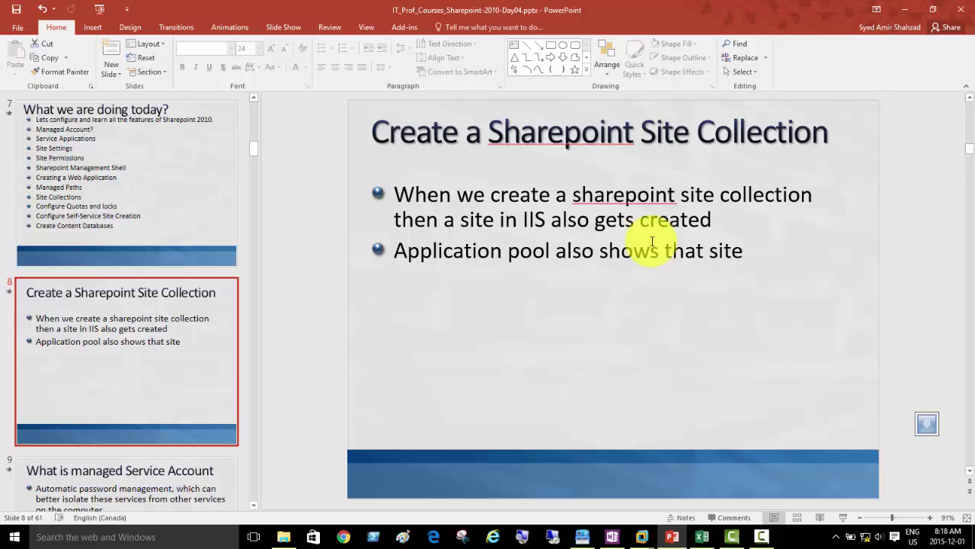
{"action": "left_click_drag", "start_coordinate": [550, 220], "coordinate": [519, 225]}
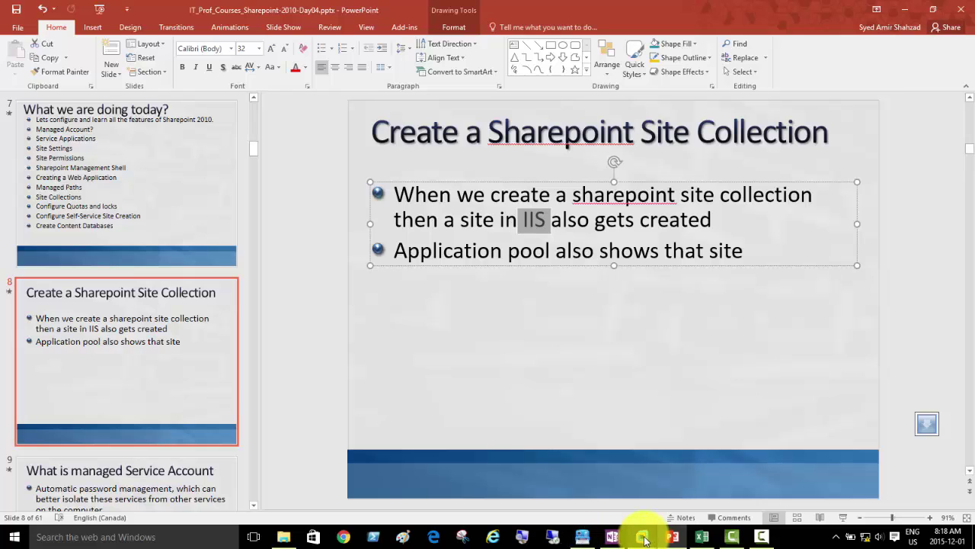
Step: Switch to the Server02 virtual machine in VMware Workstation and launch Internet Information Services (IIS) Manager there
{"action": "mouse_move", "coordinate": [640, 538]}
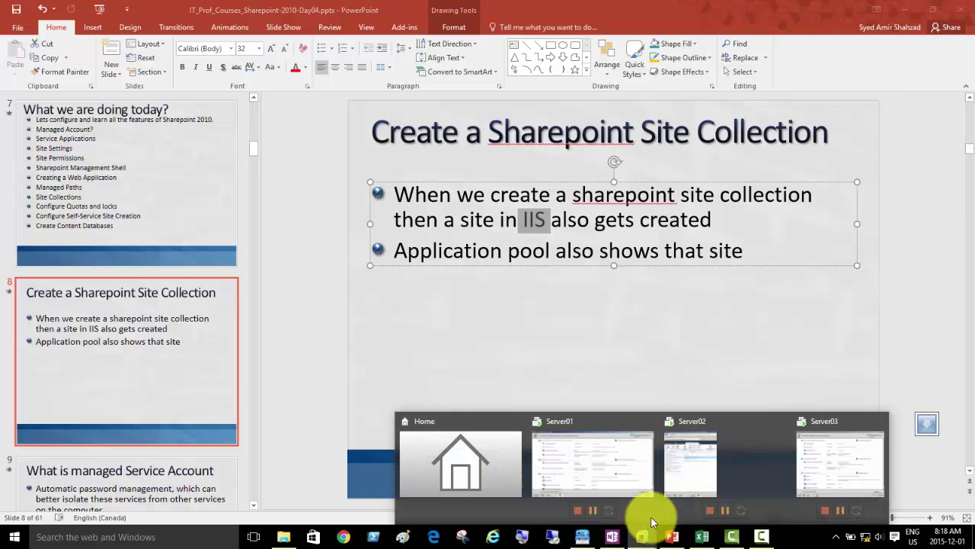
{"action": "left_click", "coordinate": [608, 470]}
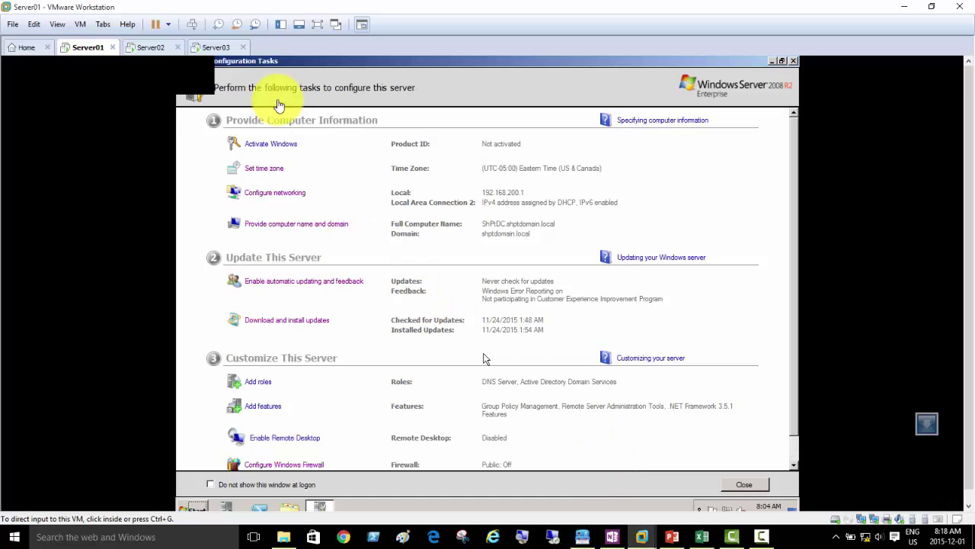
{"action": "left_click", "coordinate": [155, 48]}
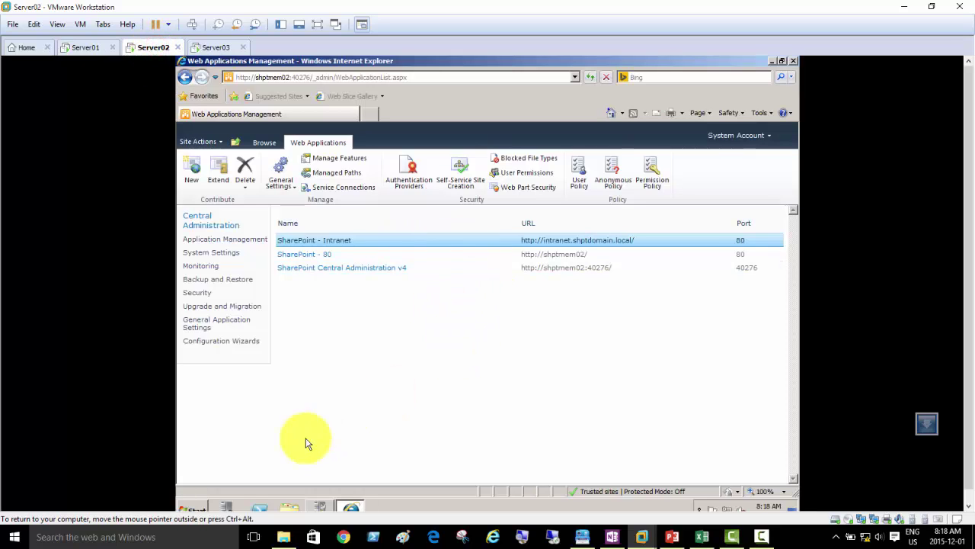
{"action": "left_click", "coordinate": [196, 506]}
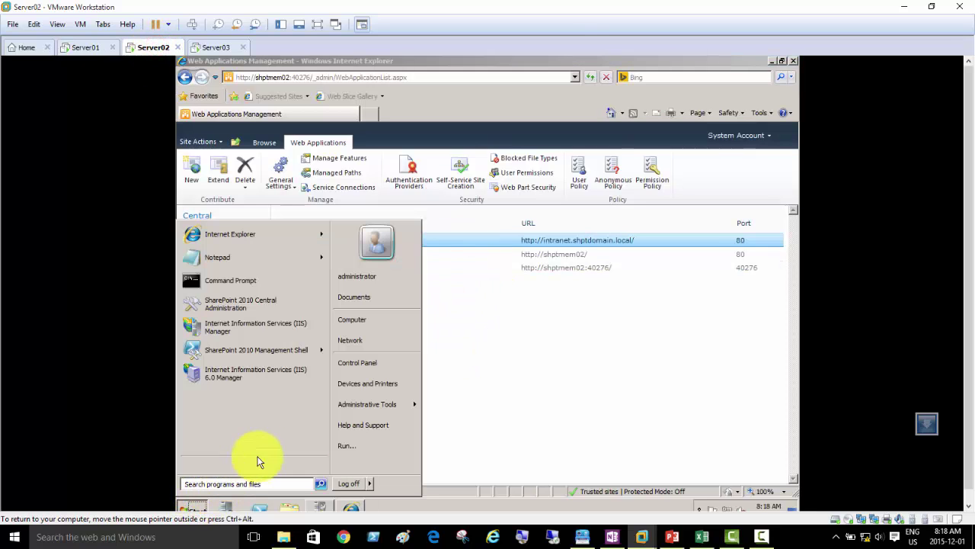
{"action": "mouse_move", "coordinate": [391, 413]}
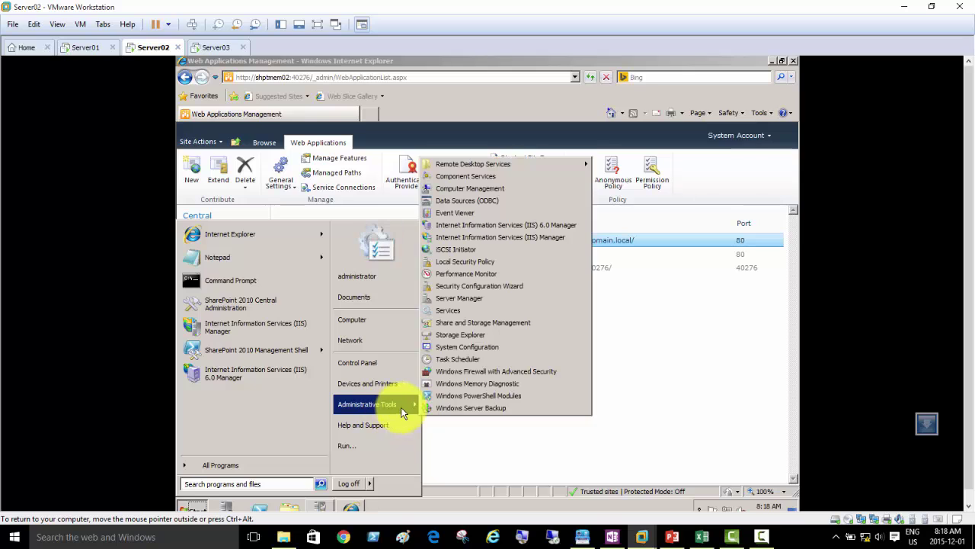
{"action": "left_click", "coordinate": [551, 243]}
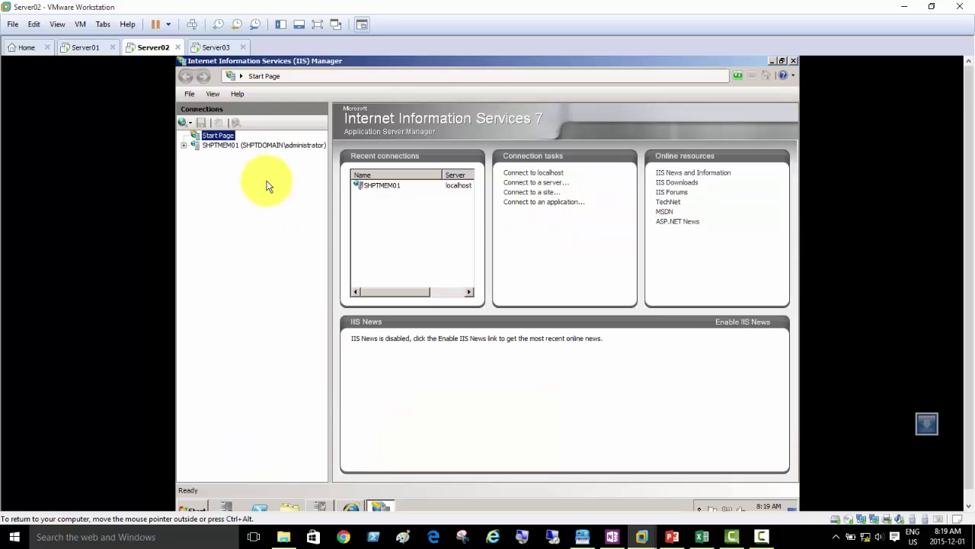
Step: Expand the SHPTMEM01 server and its Sites node to view the hosted sites, and minimize IIS Manager
{"action": "left_click", "coordinate": [192, 145]}
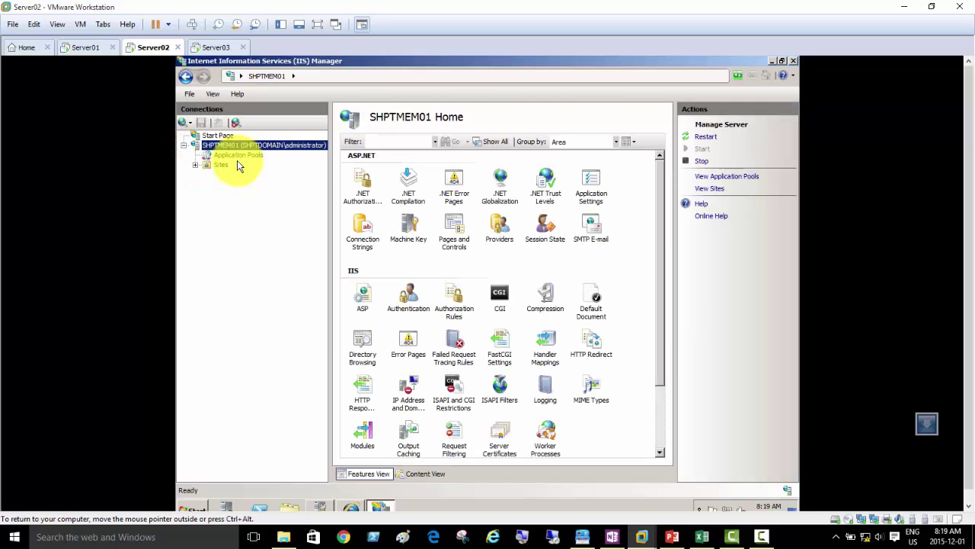
{"action": "left_click", "coordinate": [195, 165]}
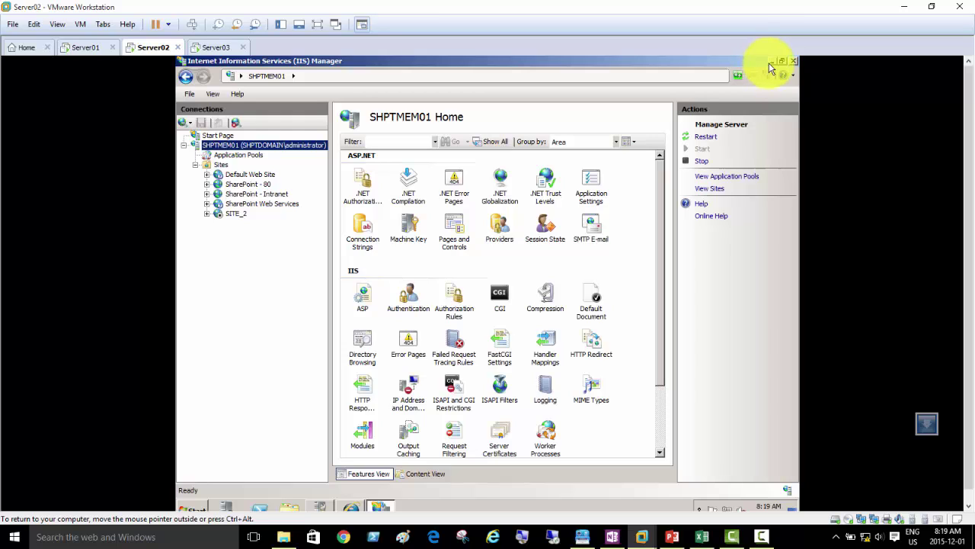
{"action": "left_click", "coordinate": [762, 536]}
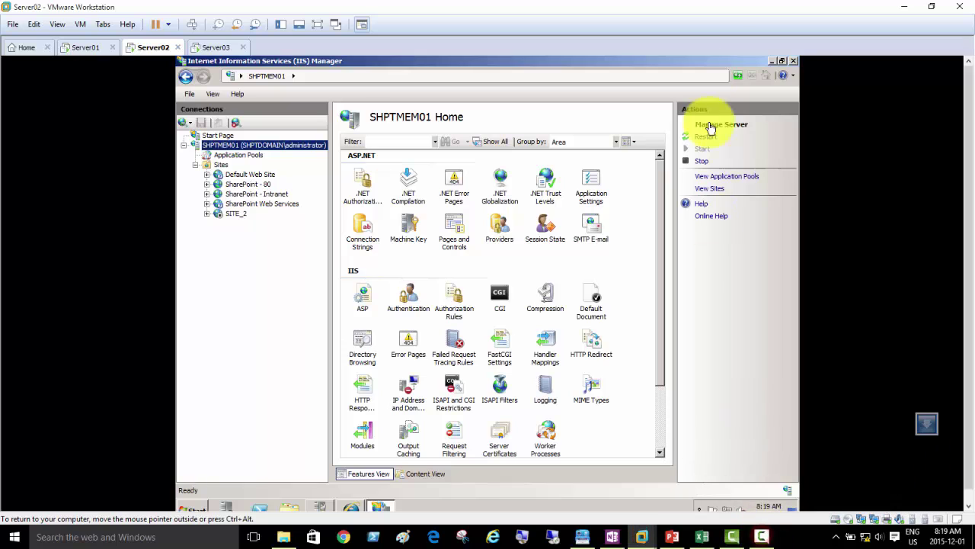
{"action": "left_click", "coordinate": [772, 60]}
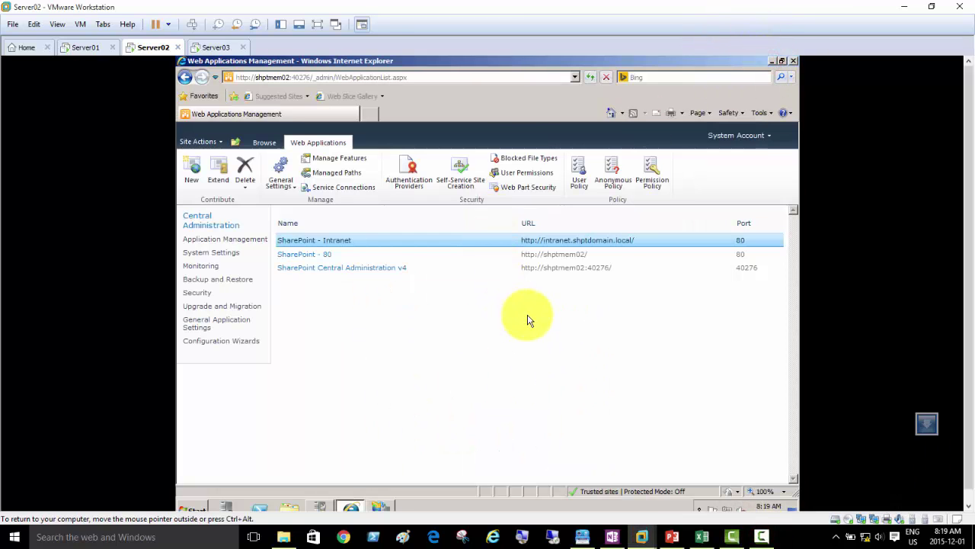
Step: Open the SharePoint Central Administration home page from the Web Applications Management page
{"action": "left_click", "coordinate": [207, 226]}
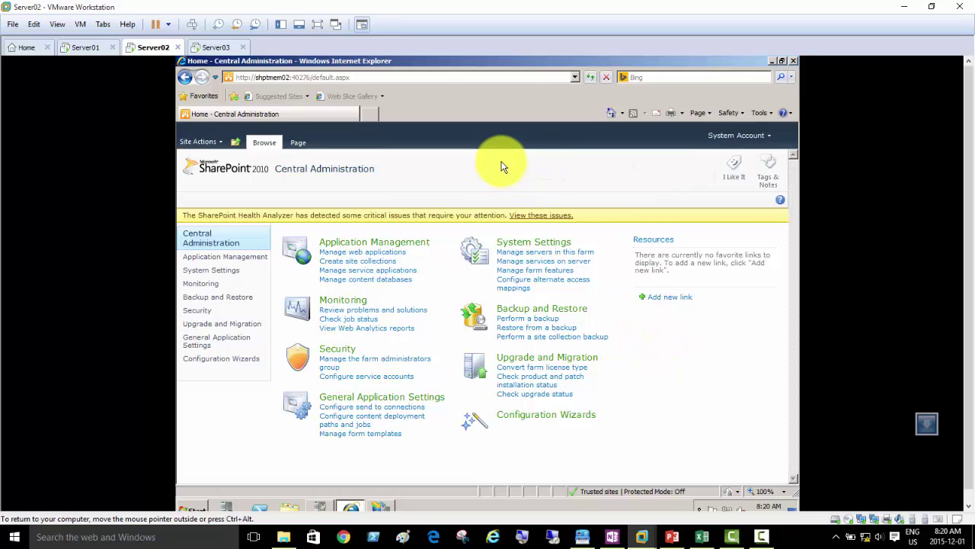
{"action": "left_click", "coordinate": [568, 172]}
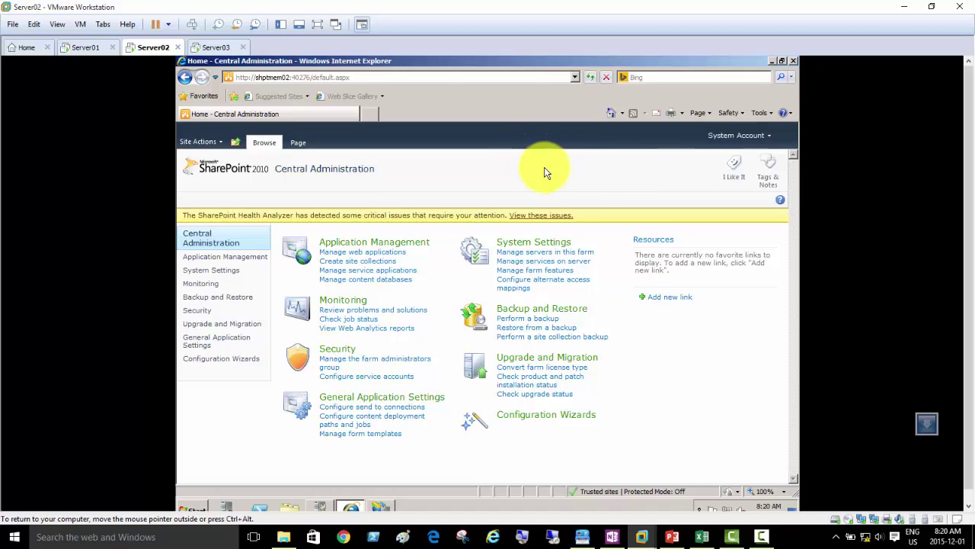
{"action": "left_click", "coordinate": [724, 370]}
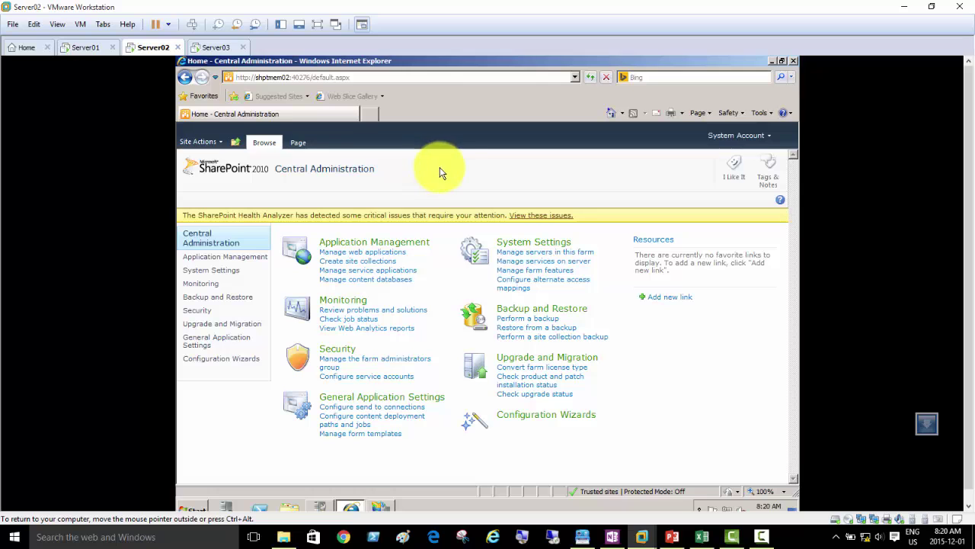
Step: Switch back to the PowerPoint presentation and display the "What is managed Service Account" slide
{"action": "left_click", "coordinate": [672, 537]}
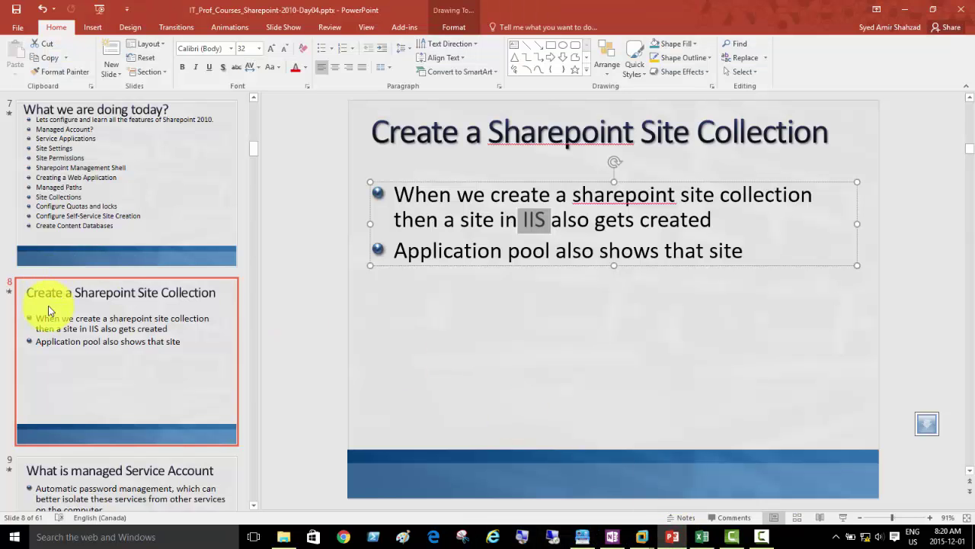
{"action": "left_click", "coordinate": [123, 324]}
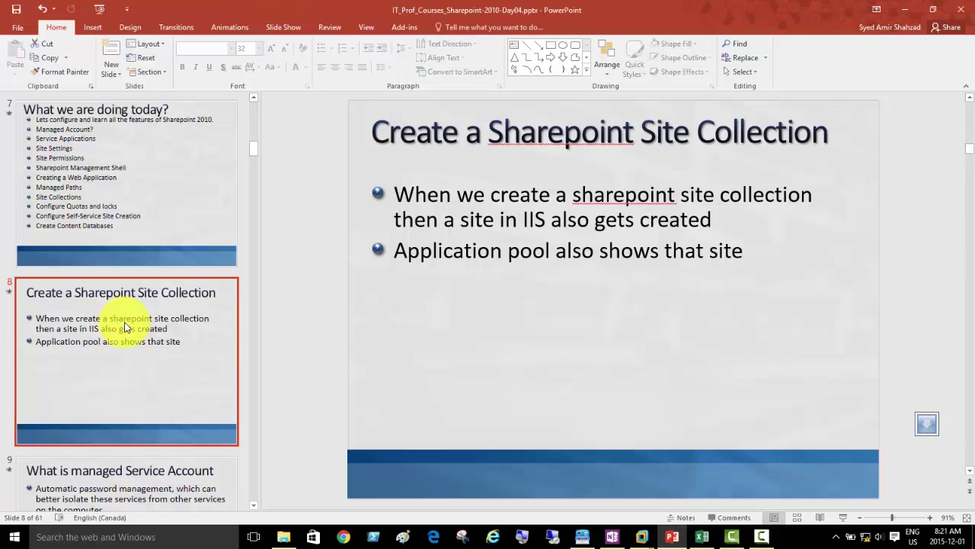
{"action": "scroll", "coordinate": [126, 326], "scroll_direction": "down", "scroll_amount": 2}
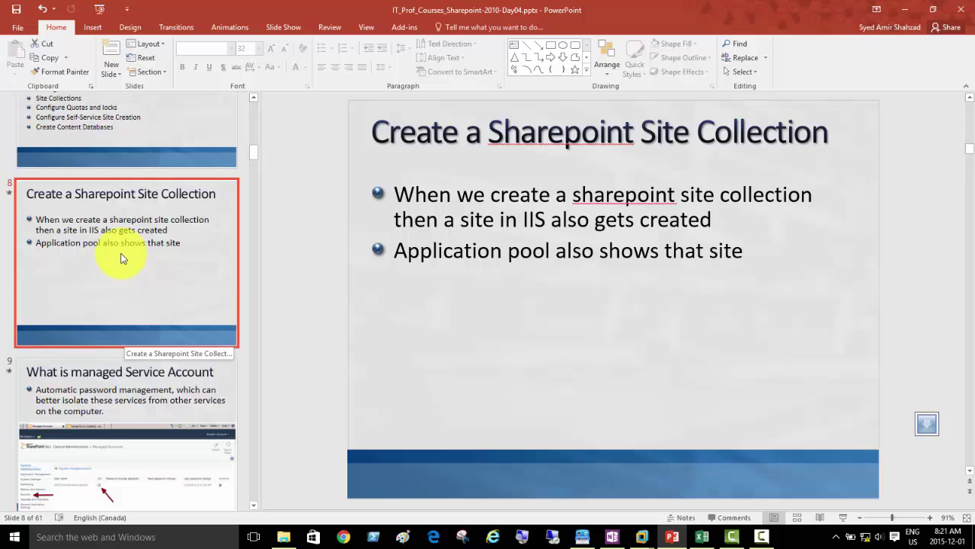
{"action": "left_click", "coordinate": [126, 404]}
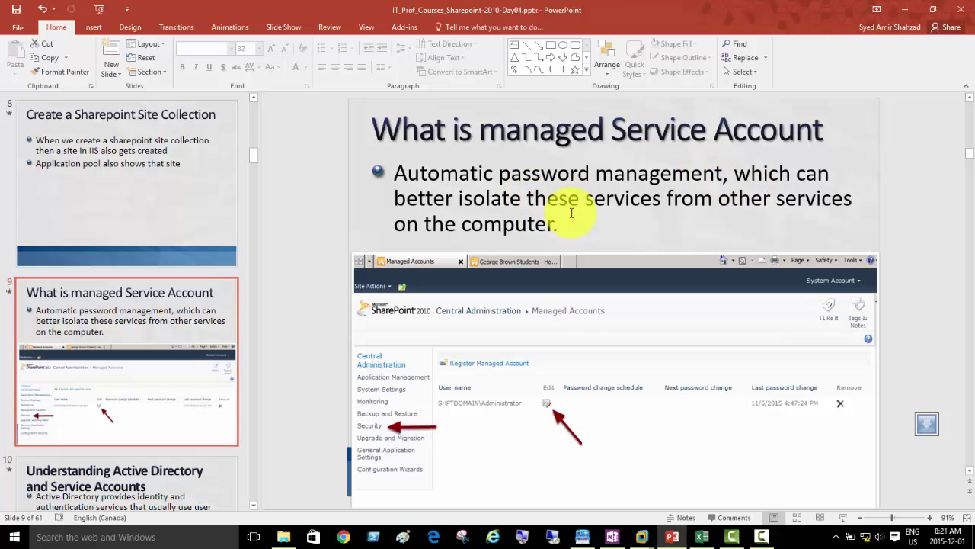
{"action": "scroll", "coordinate": [571, 213], "scroll_direction": "down", "scroll_amount": 3}
{"action": "scroll", "coordinate": [572, 213], "scroll_direction": "up", "scroll_amount": 2}
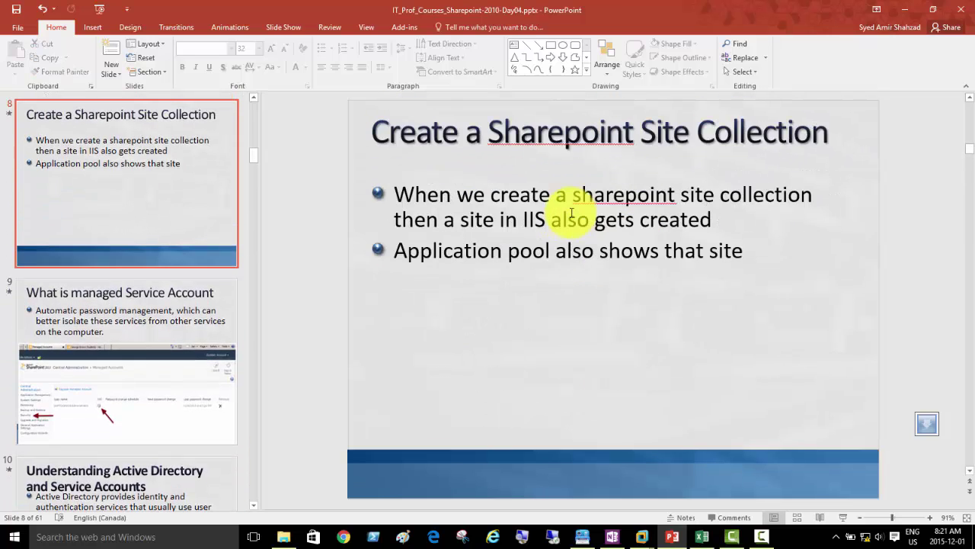
{"action": "left_click", "coordinate": [178, 399]}
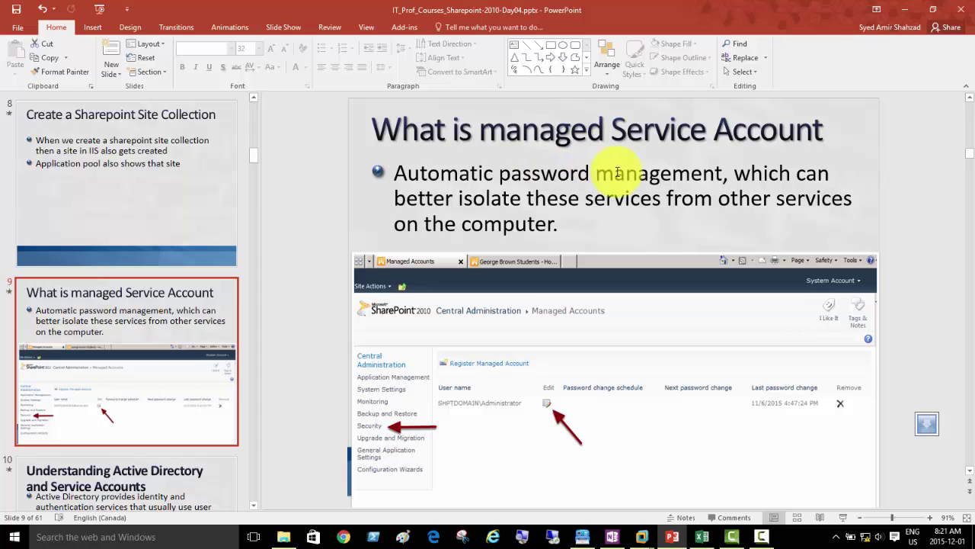
Step: Highlight "Automatic password management" on the slide, and display the "Understanding Active Directory and Service Accounts" slide
{"action": "left_click", "coordinate": [394, 175]}
{"action": "left_click_drag", "start_coordinate": [394, 175], "coordinate": [690, 179]}
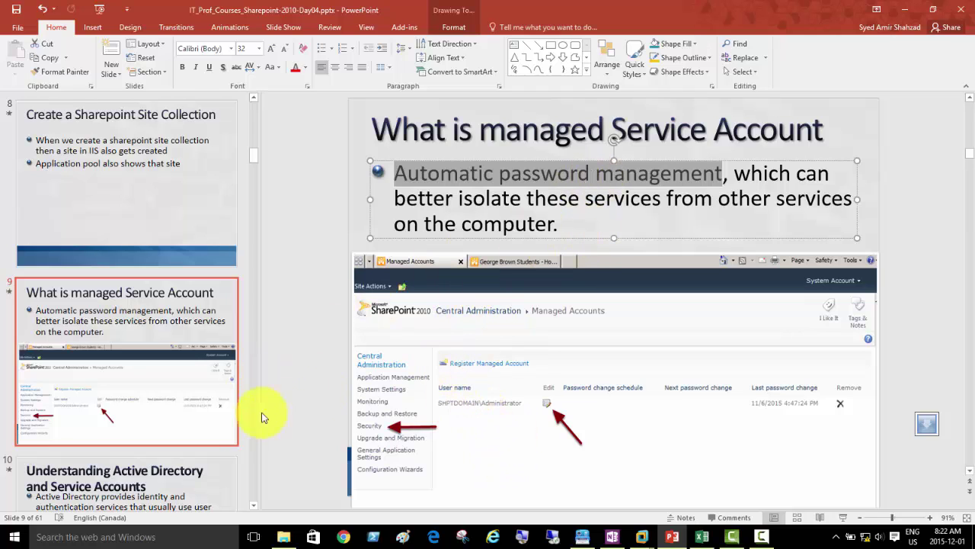
{"action": "left_click", "coordinate": [166, 492]}
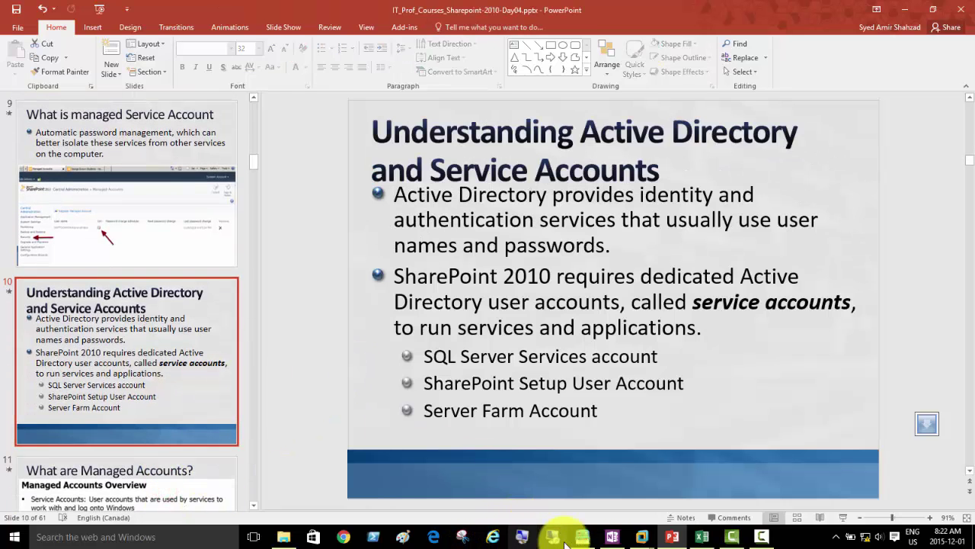
Step: Switch to Server02 in VMware Workstation and open the managed accounts configuration within Central Administration's Security section
{"action": "left_click", "coordinate": [640, 535]}
{"action": "left_click", "coordinate": [690, 475]}
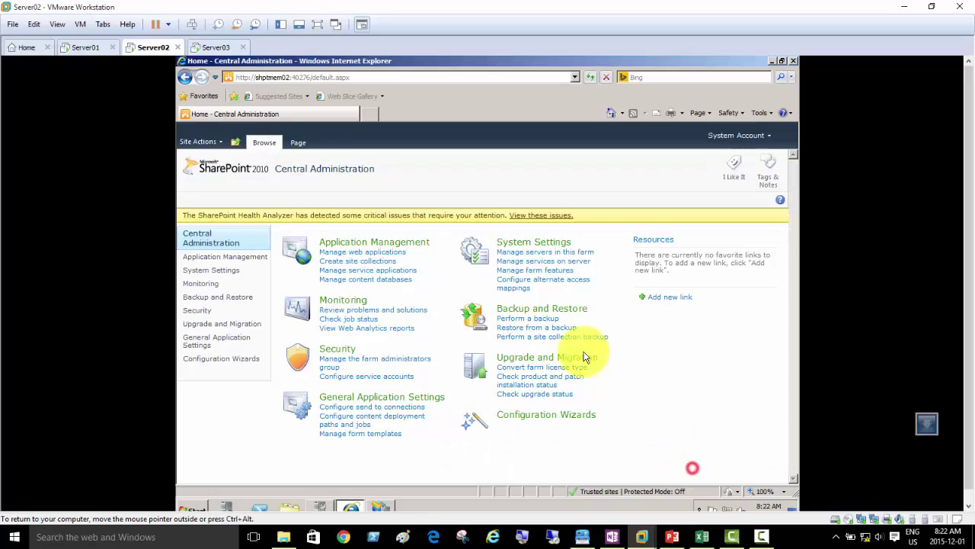
{"action": "left_click", "coordinate": [202, 315]}
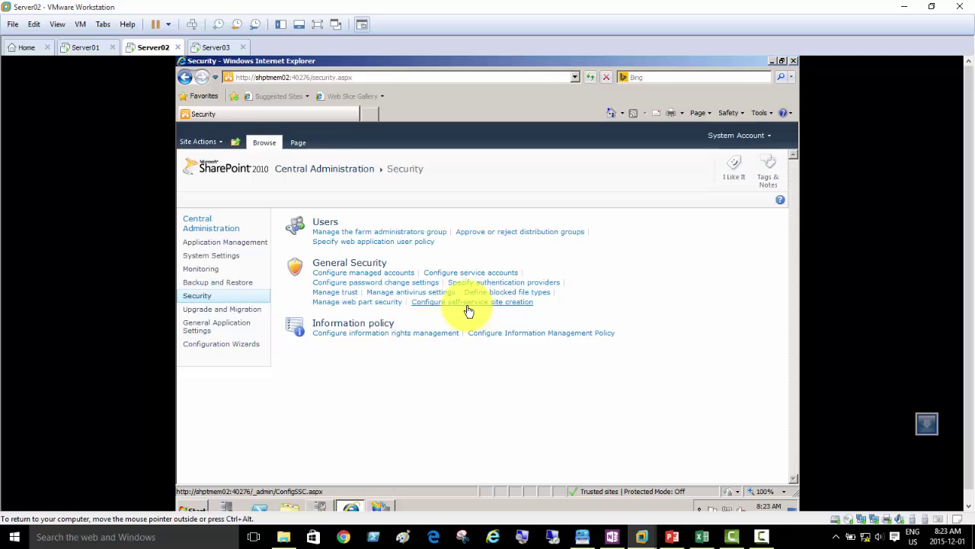
{"action": "left_click", "coordinate": [361, 275]}
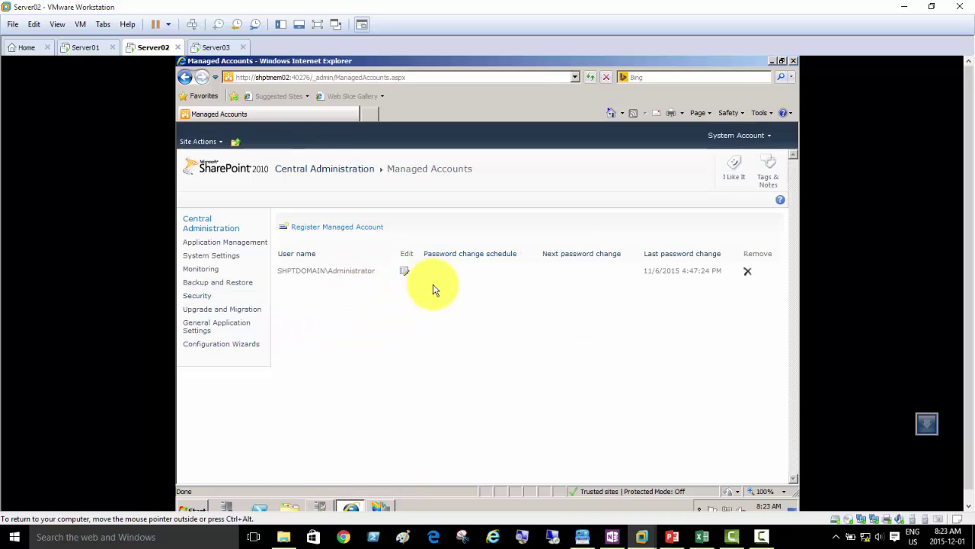
Step: Leave the Managed Accounts page and return to the Central Administration home page
{"action": "left_click", "coordinate": [202, 295]}
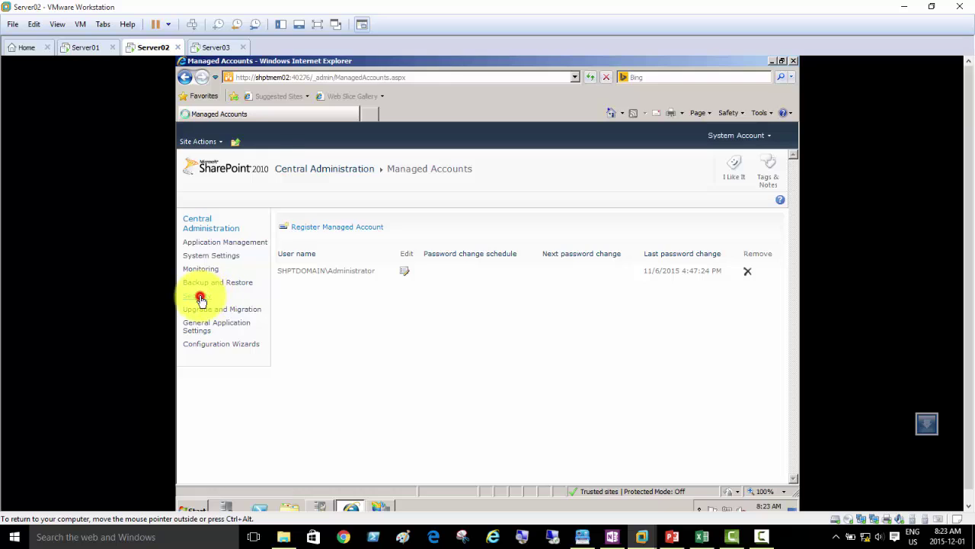
{"action": "left_click", "coordinate": [200, 226]}
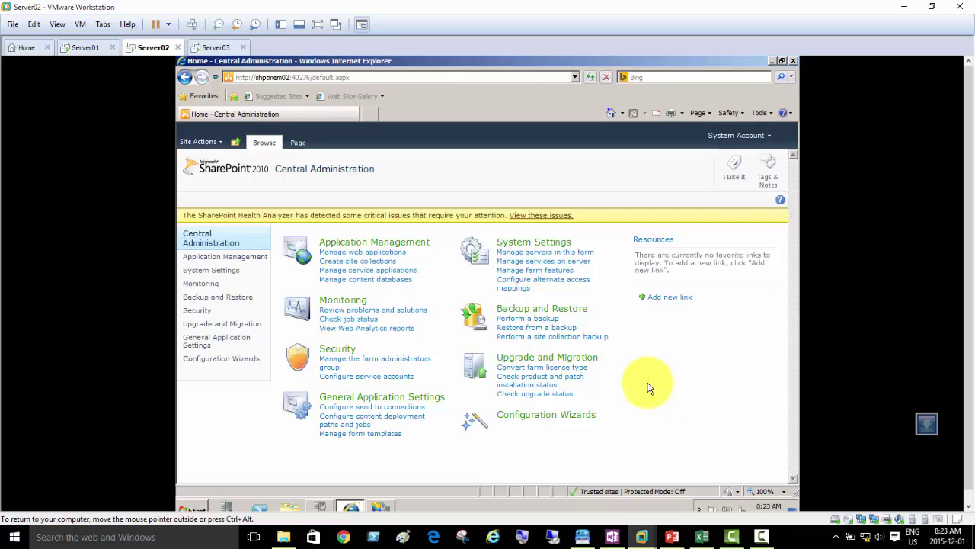
Step: Close the Central Administration browser window and expand the Microsoft SharePoint 2010 Products program group on Server02
{"action": "left_click", "coordinate": [793, 62]}
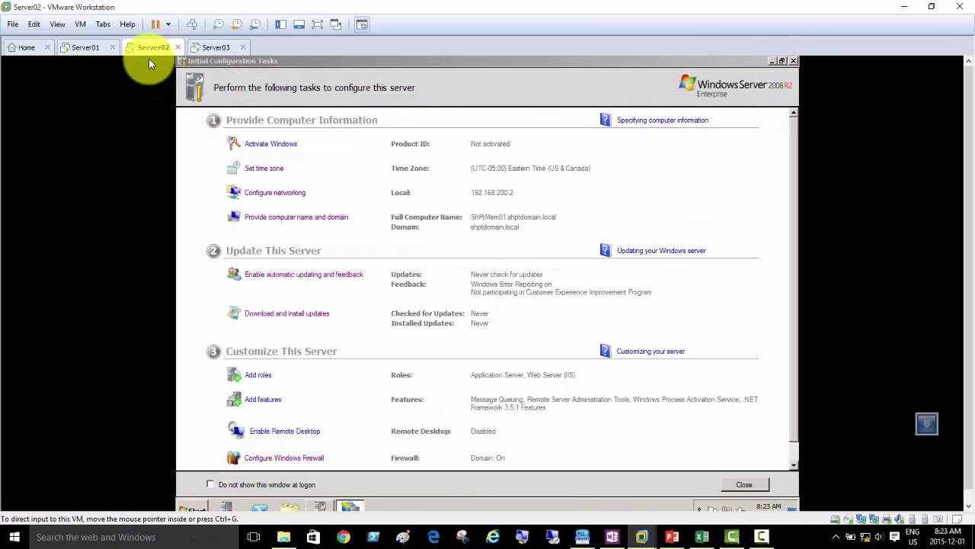
{"action": "left_click", "coordinate": [191, 507]}
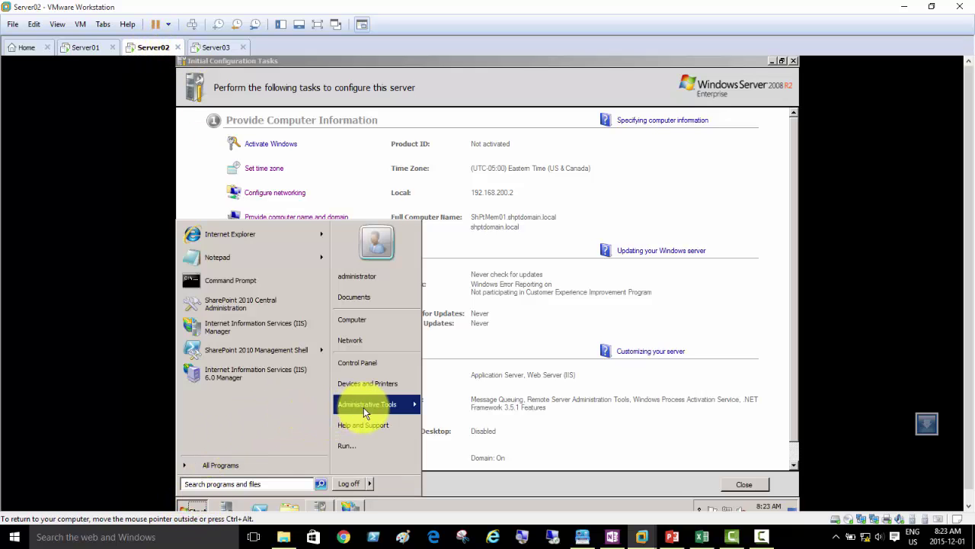
{"action": "mouse_move", "coordinate": [363, 409]}
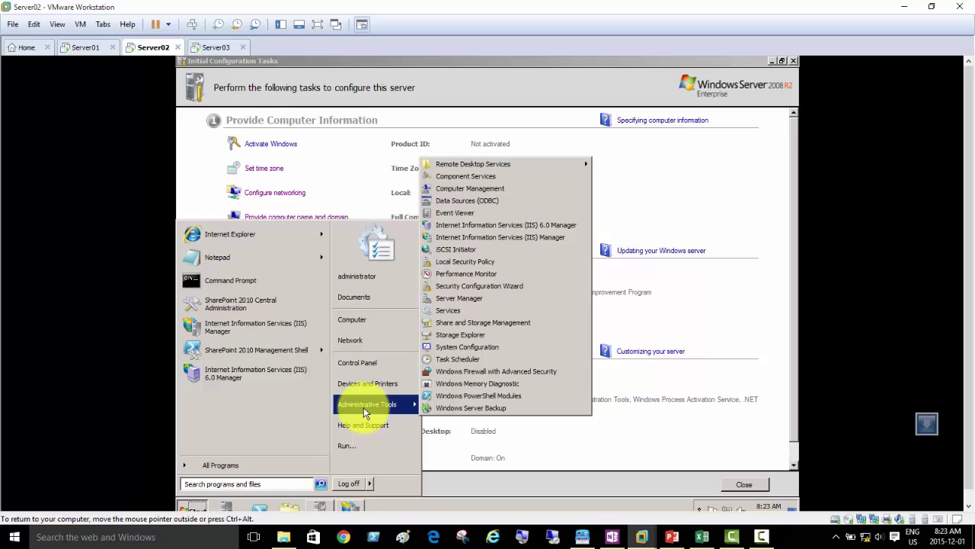
{"action": "left_click", "coordinate": [254, 465]}
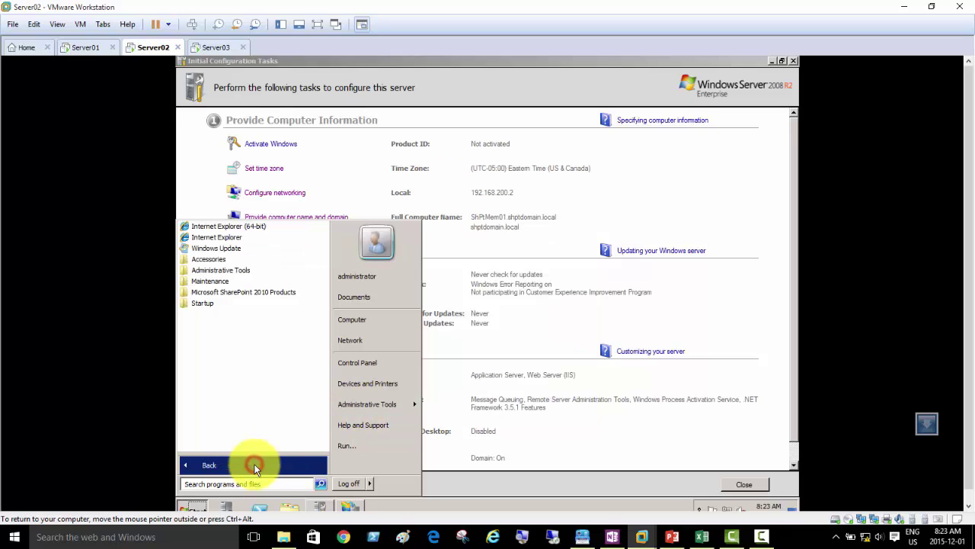
{"action": "left_click", "coordinate": [257, 297]}
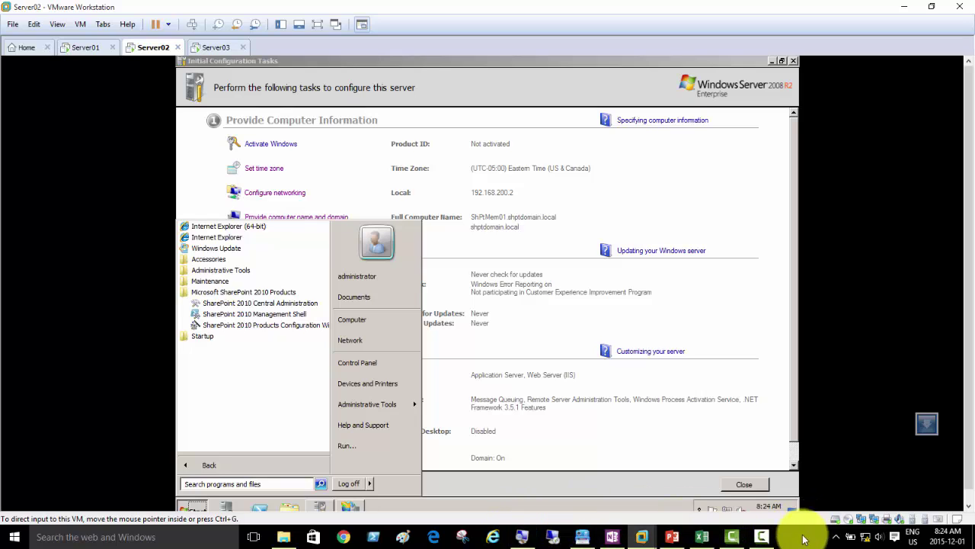
Step: Magnify the screen with Magnifier and launch SharePoint 2010 Central Administration
{"action": "mouse_move", "coordinate": [519, 536]}
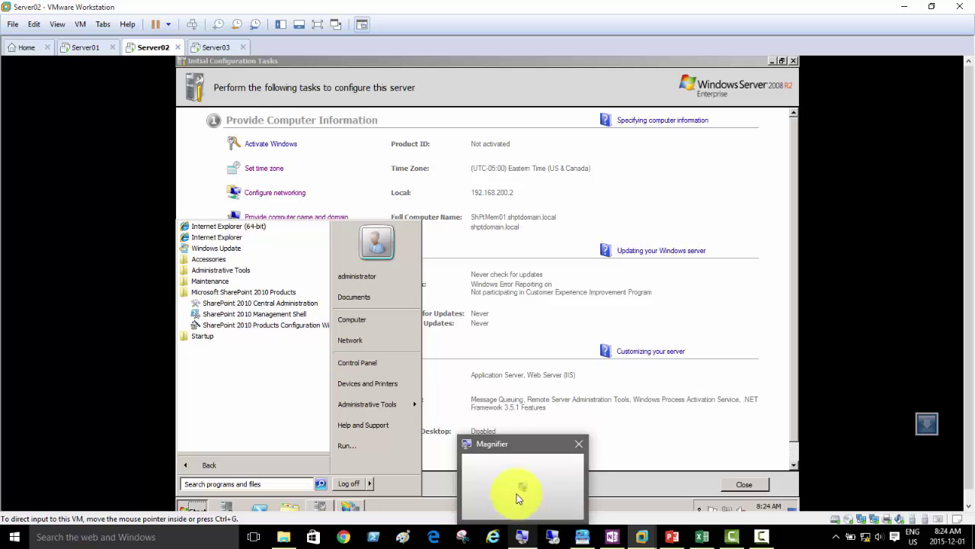
{"action": "left_click", "coordinate": [515, 483]}
{"action": "left_click", "coordinate": [405, 382]}
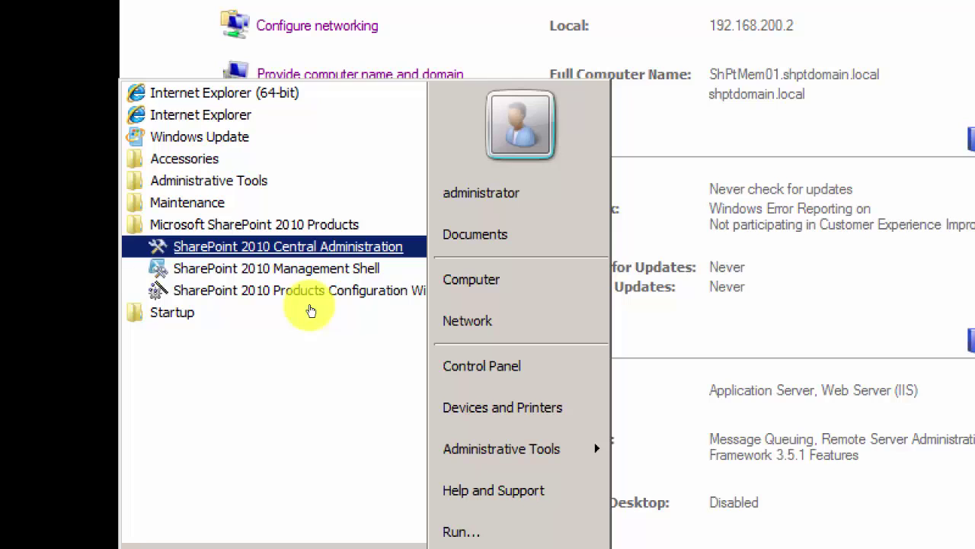
{"action": "left_click", "coordinate": [310, 306]}
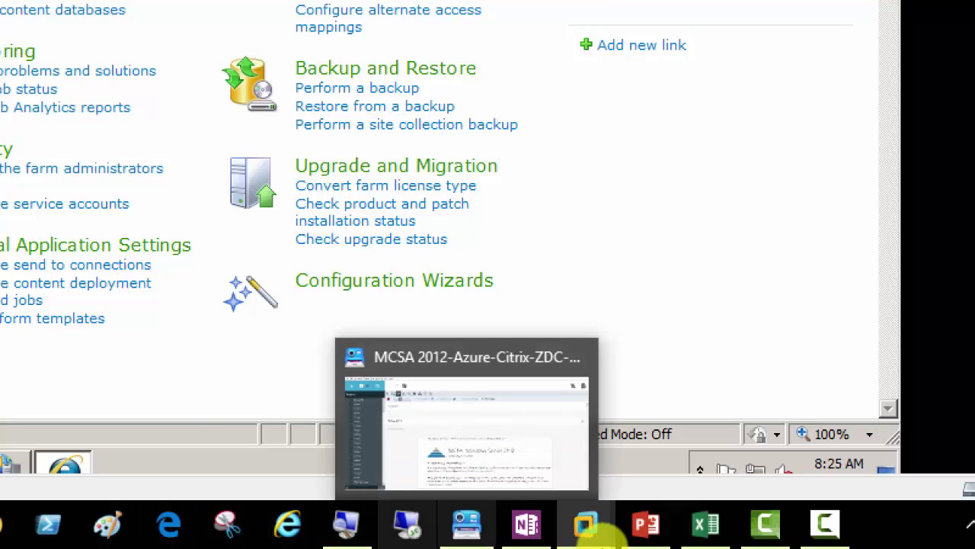
{"action": "left_click", "coordinate": [766, 533]}
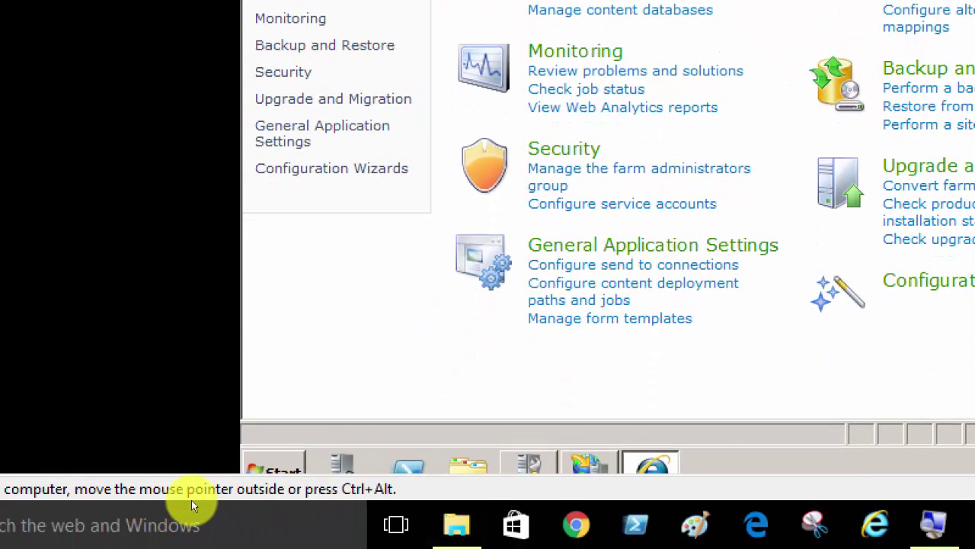
Step: Open the Services console from the Administrative Tools on Server02
{"action": "left_click", "coordinate": [274, 467]}
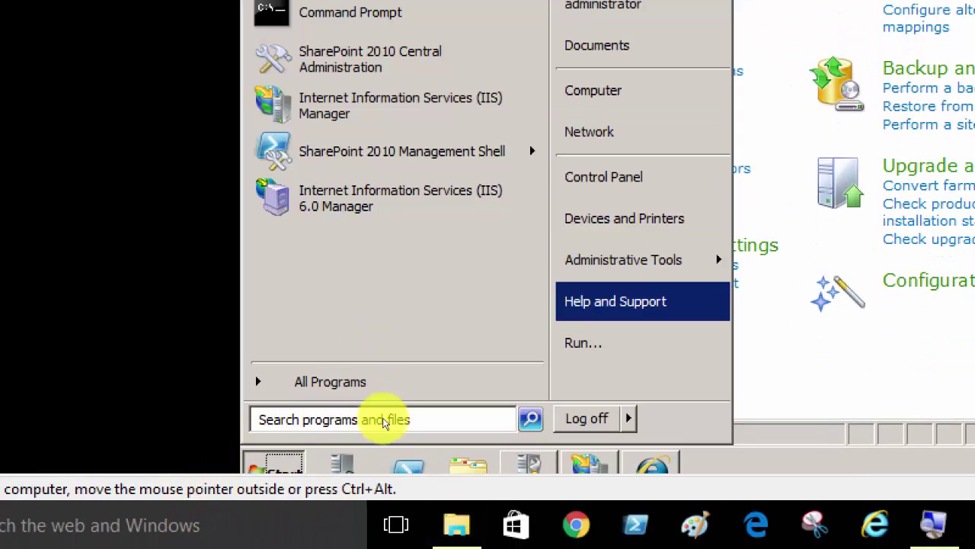
{"action": "key", "text": "Up"}
{"action": "key", "text": "Right"}
{"action": "key", "text": "Up"}
{"action": "key", "text": "Up"}
{"action": "key", "text": "Up"}
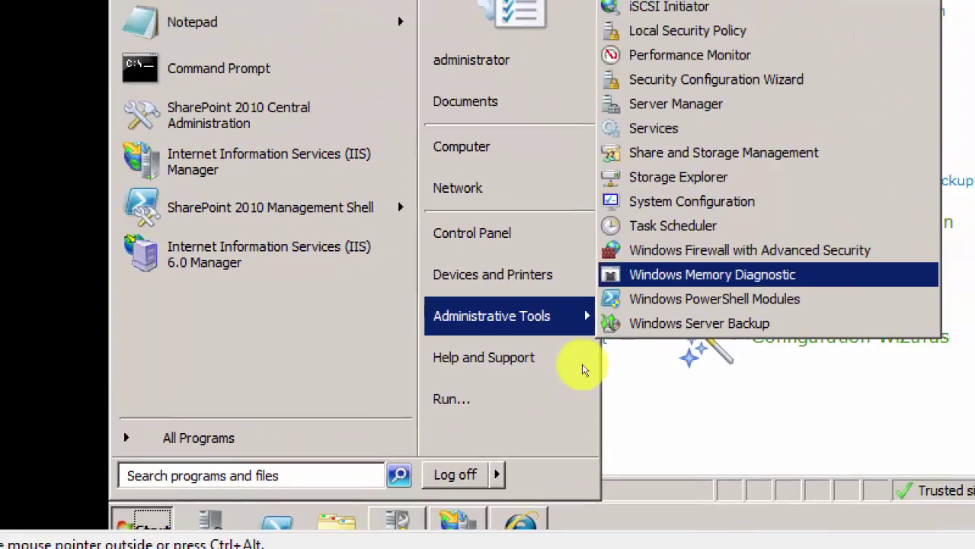
{"action": "key", "text": "Up"}
{"action": "key", "text": "Up"}
{"action": "key", "text": "Up"}
{"action": "key", "text": "Up"}
{"action": "key", "text": "Up"}
{"action": "key", "text": "Up"}
{"action": "key", "text": "Up"}
{"action": "key", "text": "Up"}
{"action": "key", "text": "Up"}
{"action": "key", "text": "Up"}
{"action": "key", "text": "Up"}
{"action": "key", "text": "Up"}
{"action": "key", "text": "Up"}
{"action": "key", "text": "Up"}
{"action": "key", "text": "Up"}
{"action": "key", "text": "Up"}
{"action": "key", "text": "Up"}
{"action": "key", "text": "Down"}
{"action": "key", "text": "Down"}
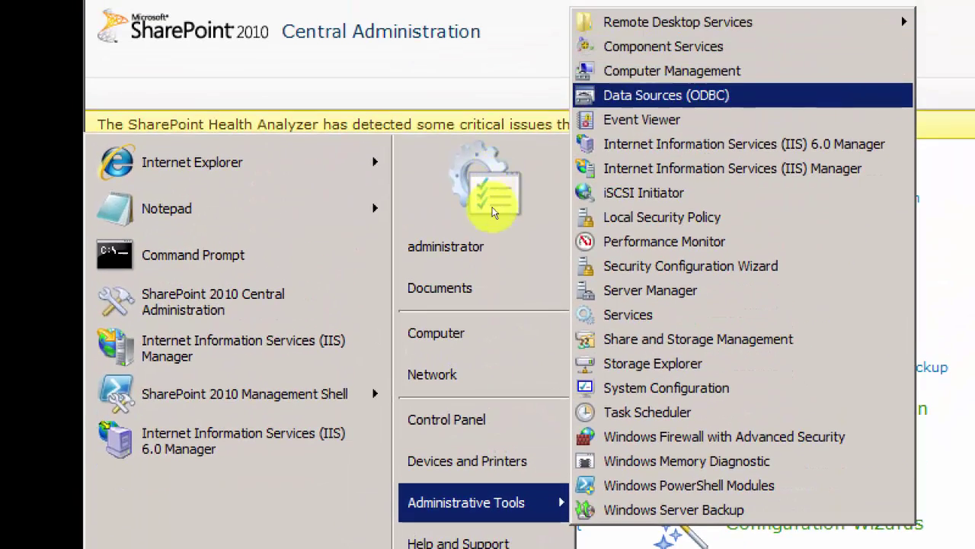
{"action": "key", "text": "Down"}
{"action": "key", "text": "Down"}
{"action": "key", "text": "Down"}
{"action": "key", "text": "Down"}
{"action": "key", "text": "Down"}
{"action": "key", "text": "Down"}
{"action": "key", "text": "Down"}
{"action": "key", "text": "Down"}
{"action": "key", "text": "Down"}
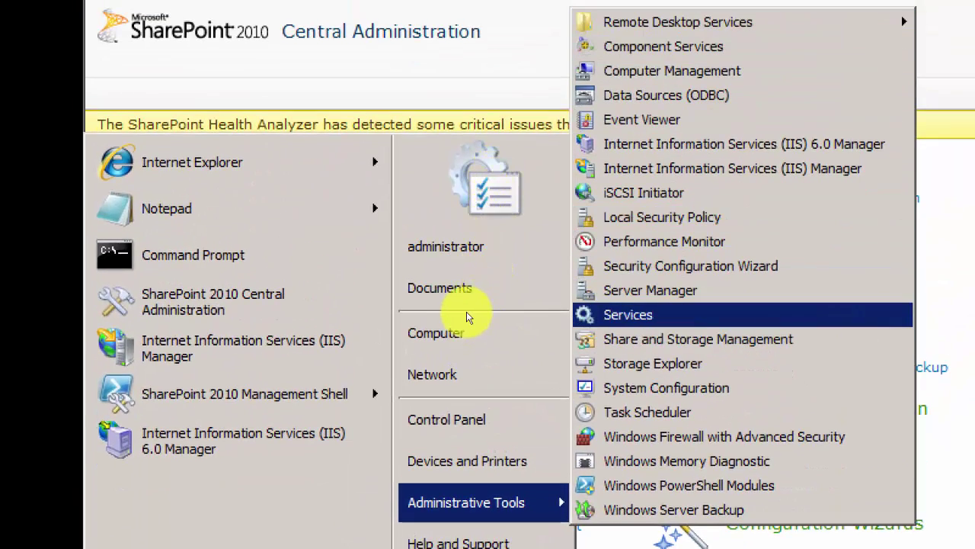
{"action": "left_click", "coordinate": [467, 317]}
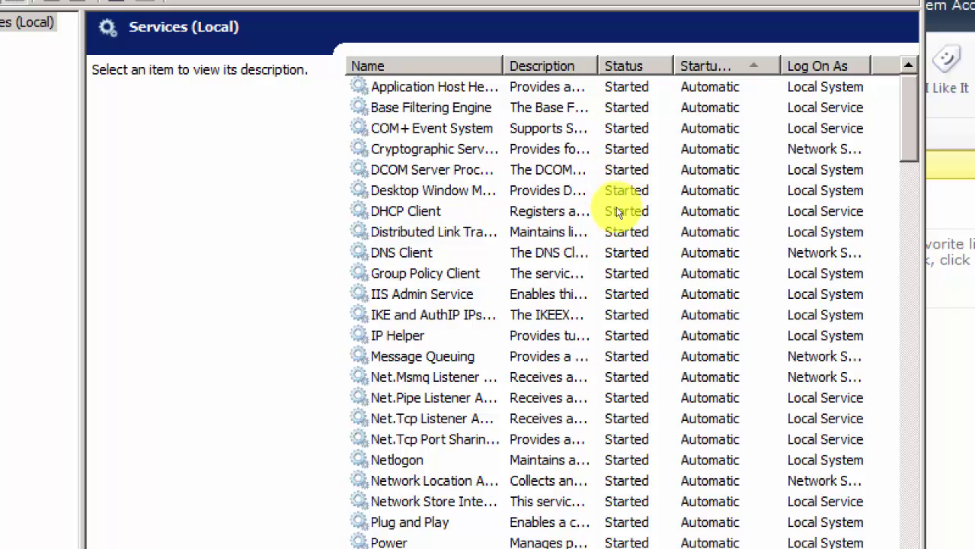
Step: Look through the Services list for the SharePoint 2010 services, their startup types and log-on accounts, and leave the console
{"action": "scroll", "coordinate": [622, 213], "scroll_direction": "down", "scroll_amount": 3}
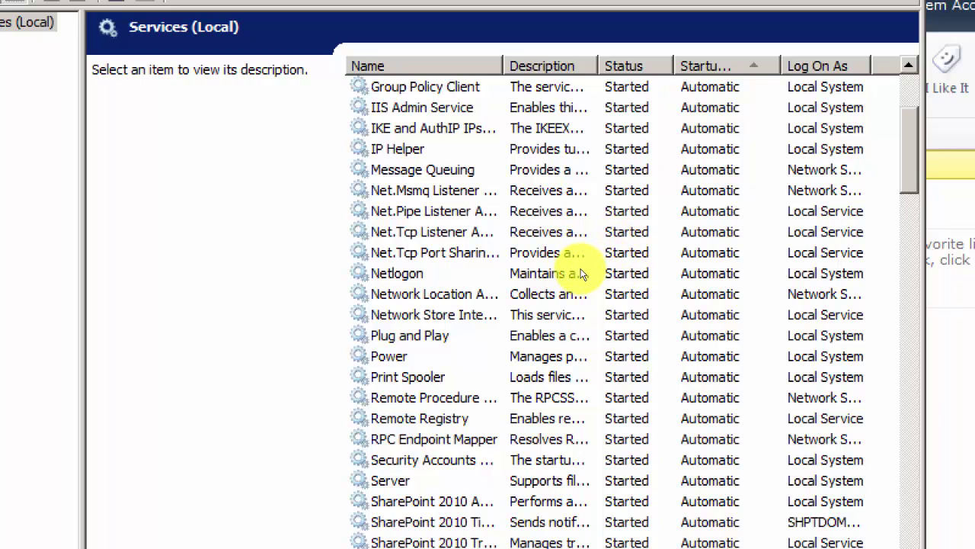
{"action": "scroll", "coordinate": [581, 273], "scroll_direction": "down", "scroll_amount": 4}
{"action": "scroll", "coordinate": [581, 273], "scroll_direction": "down", "scroll_amount": 6}
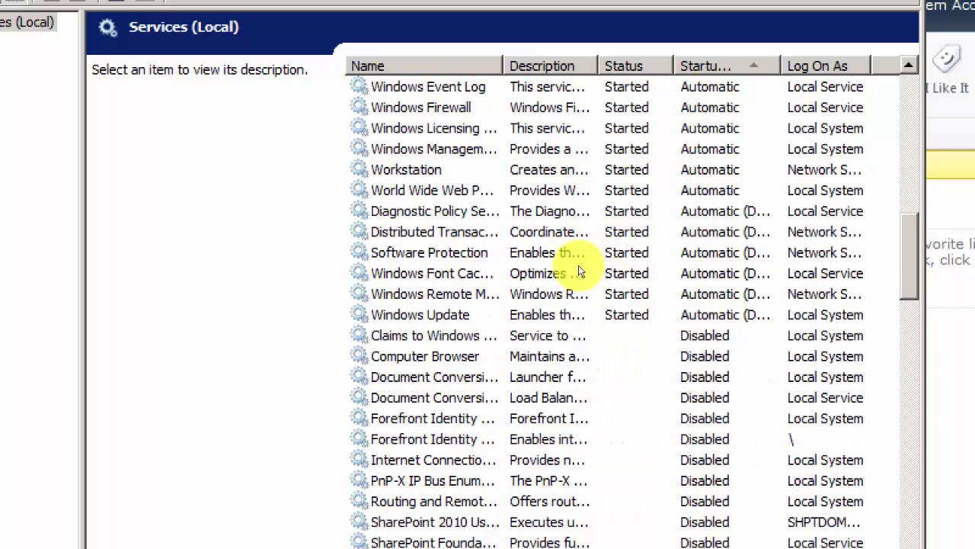
{"action": "scroll", "coordinate": [580, 279], "scroll_direction": "up", "scroll_amount": 13}
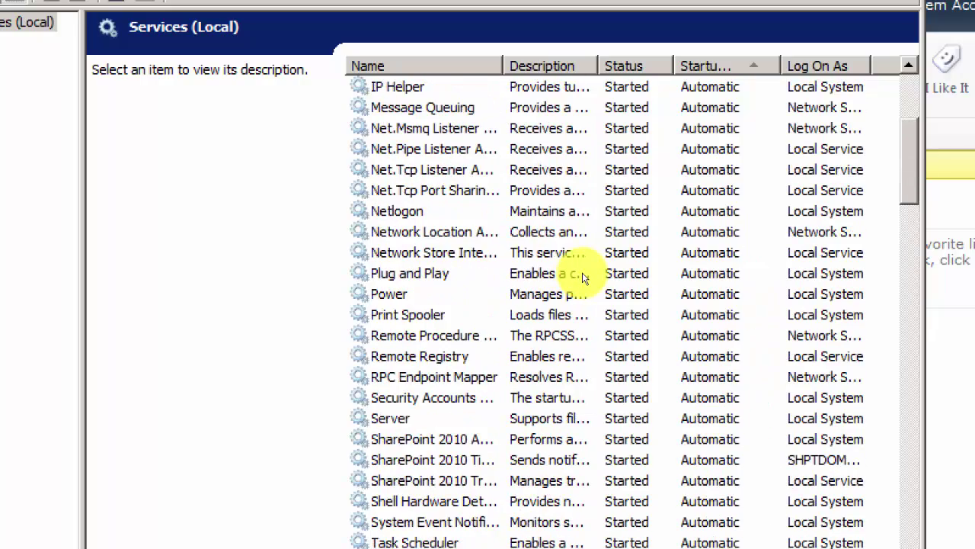
{"action": "scroll", "coordinate": [583, 278], "scroll_direction": "down", "scroll_amount": 7}
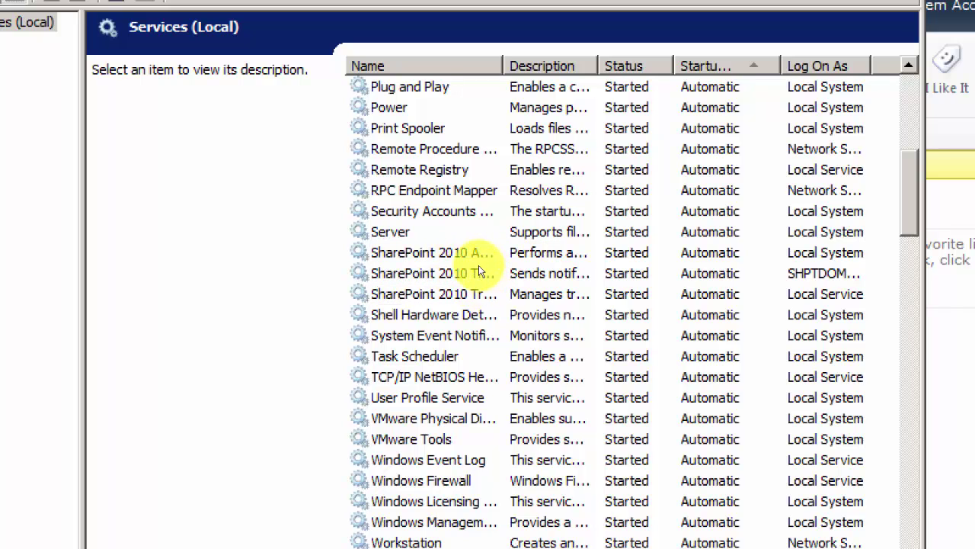
{"action": "scroll", "coordinate": [634, 272], "scroll_direction": "up", "scroll_amount": 7}
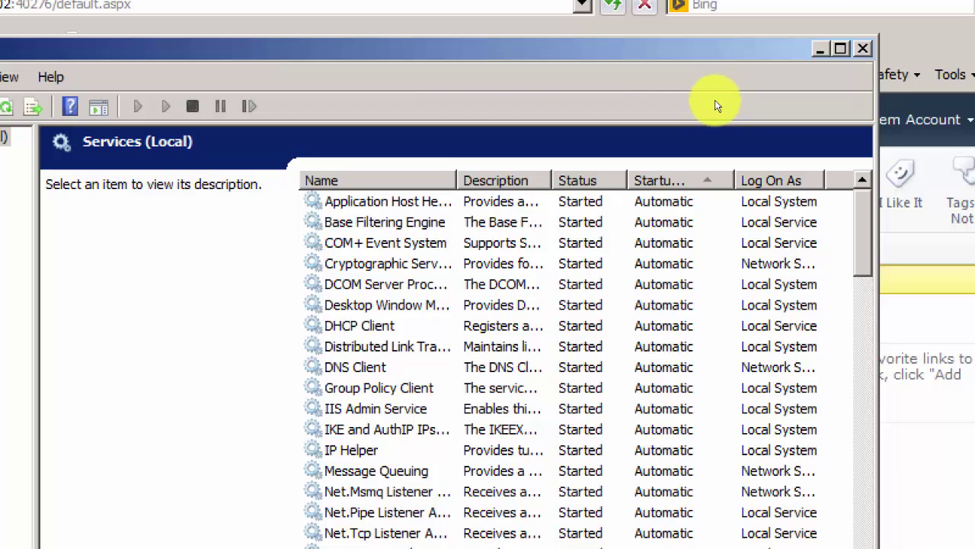
{"action": "left_click", "coordinate": [715, 101]}
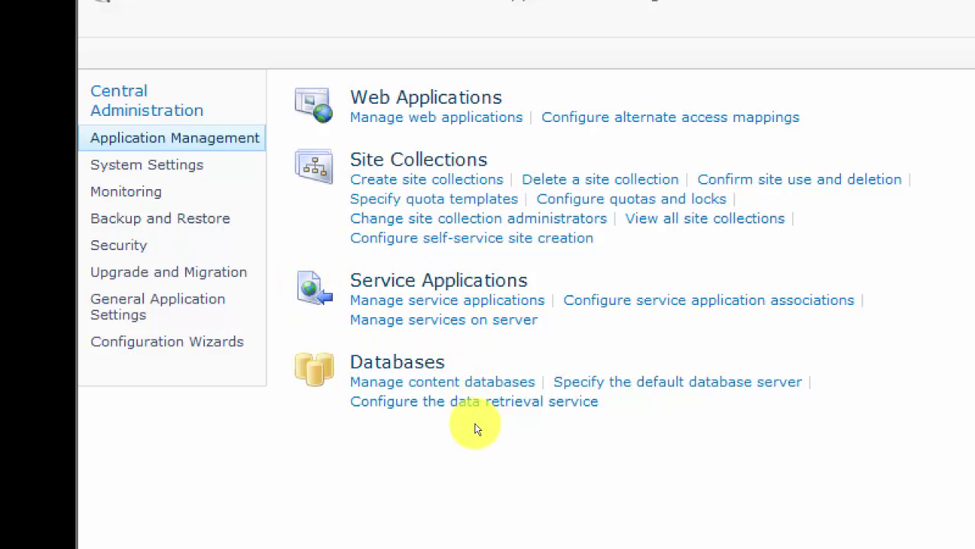
{"action": "key", "text": "super"}
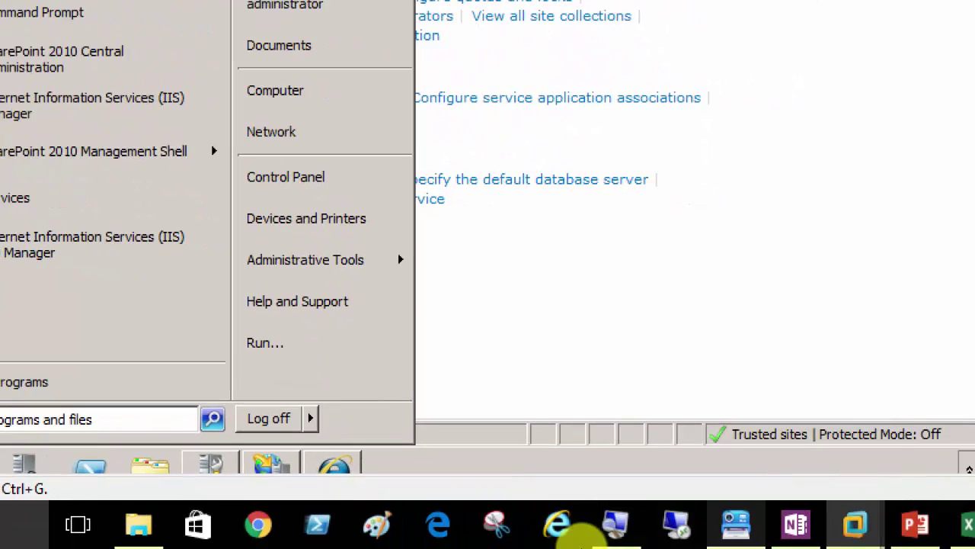
{"action": "left_click", "coordinate": [742, 528]}
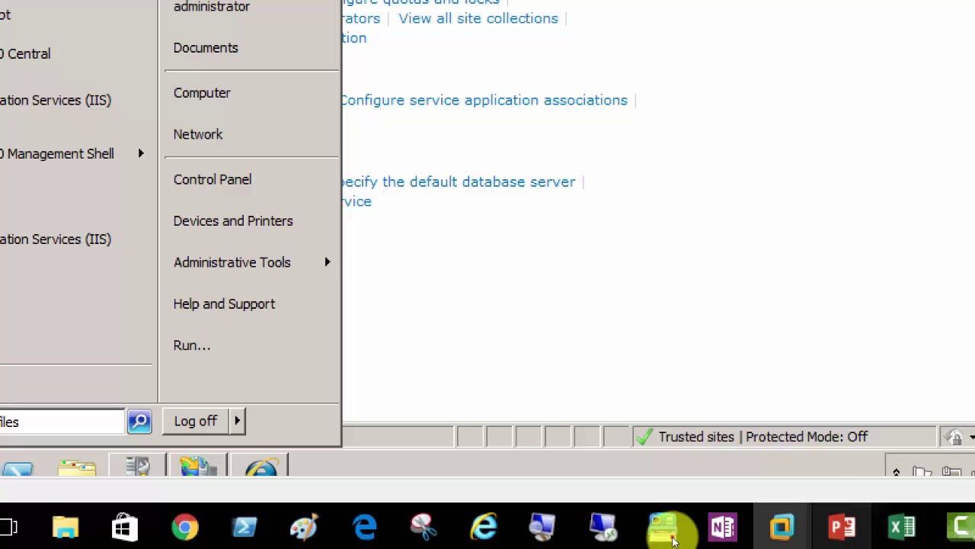
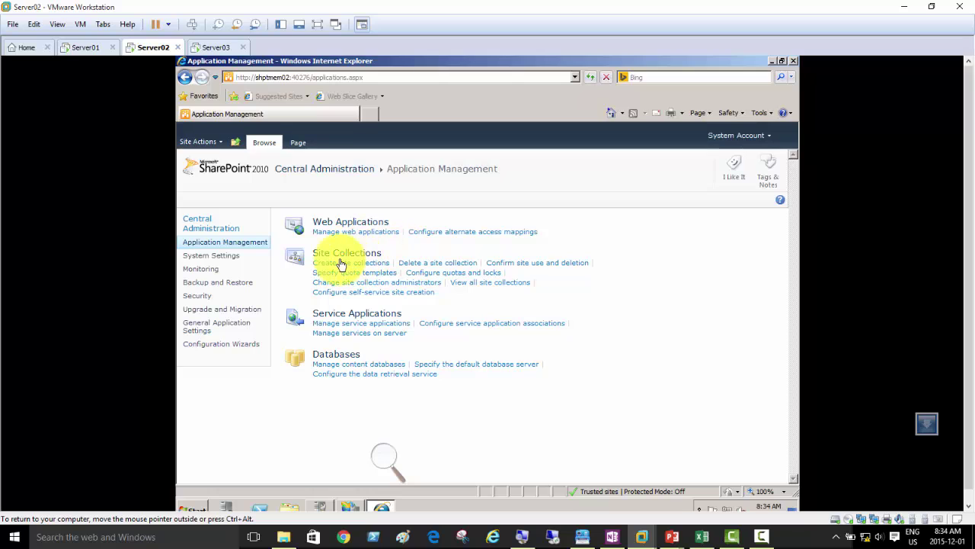
Step: Open the managed accounts configuration in Central Administration's Security section, magnify the view, and open the SHPTDOMAIN\Administrator account for editing
{"action": "left_click", "coordinate": [200, 295]}
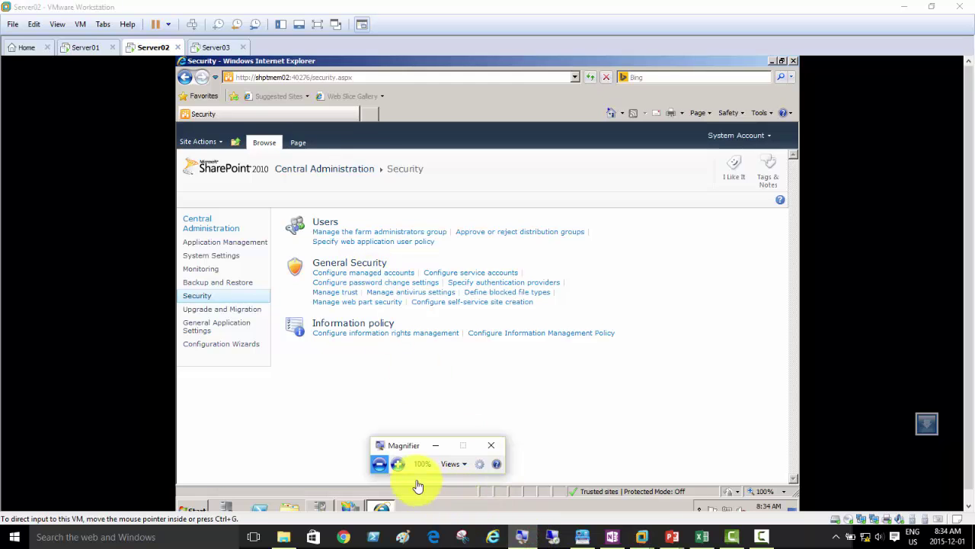
{"action": "left_click", "coordinate": [399, 464]}
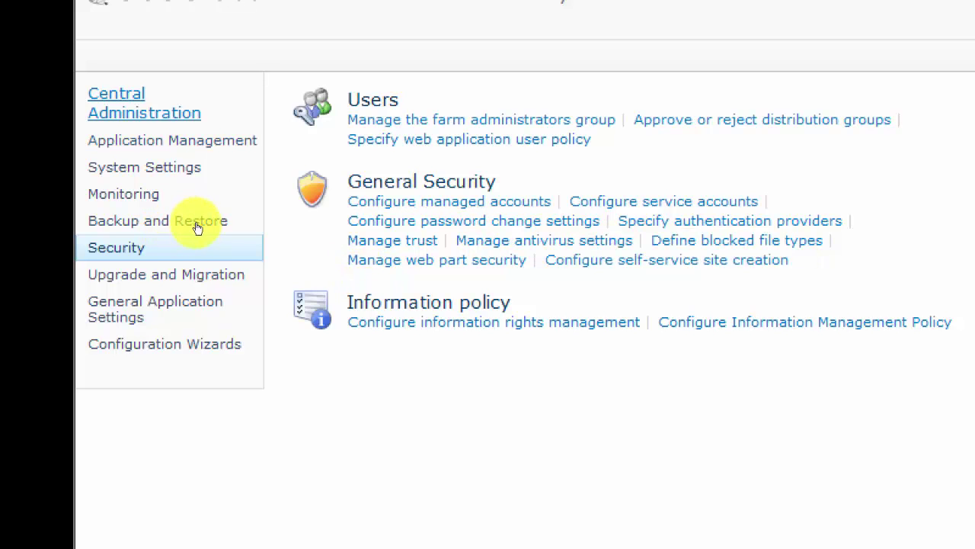
{"action": "left_click", "coordinate": [352, 274]}
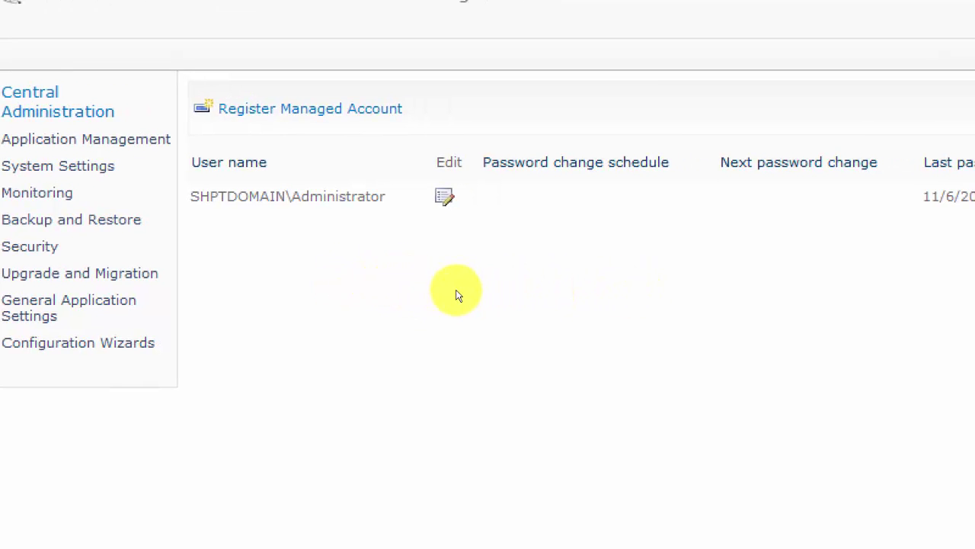
{"action": "left_click", "coordinate": [407, 272]}
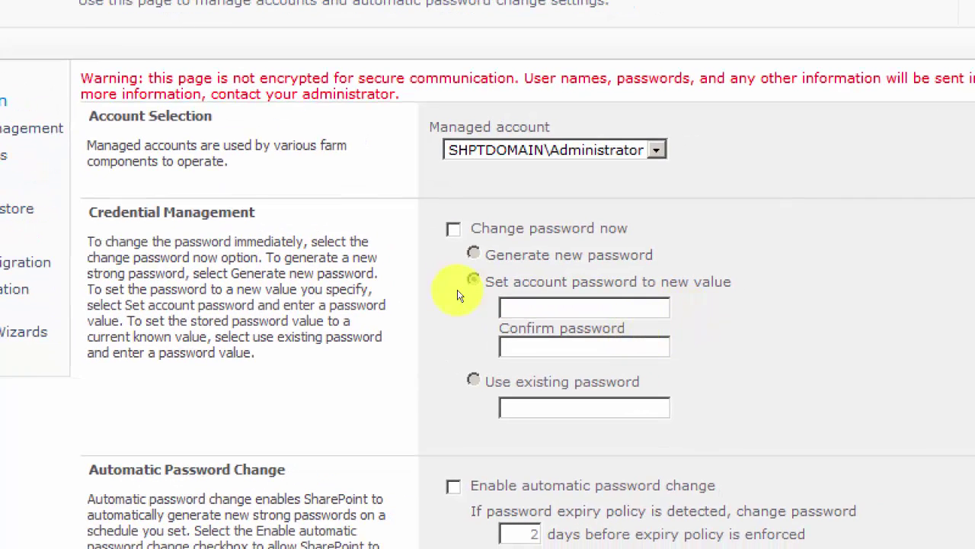
{"action": "left_click", "coordinate": [459, 294]}
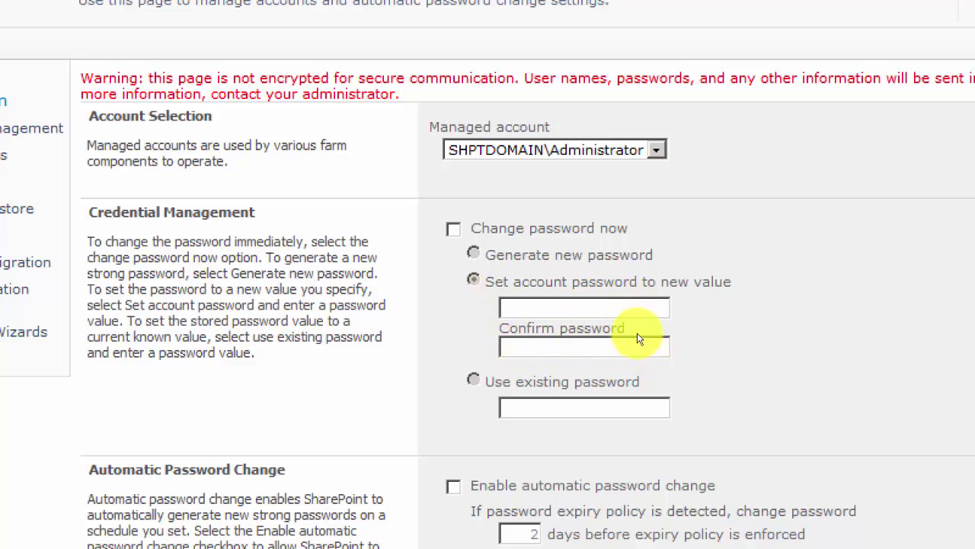
Step: Enable automatic password change for the managed account and review its schedule options and the farm components using the account
{"action": "scroll", "coordinate": [631, 328], "scroll_direction": "down", "scroll_amount": 3}
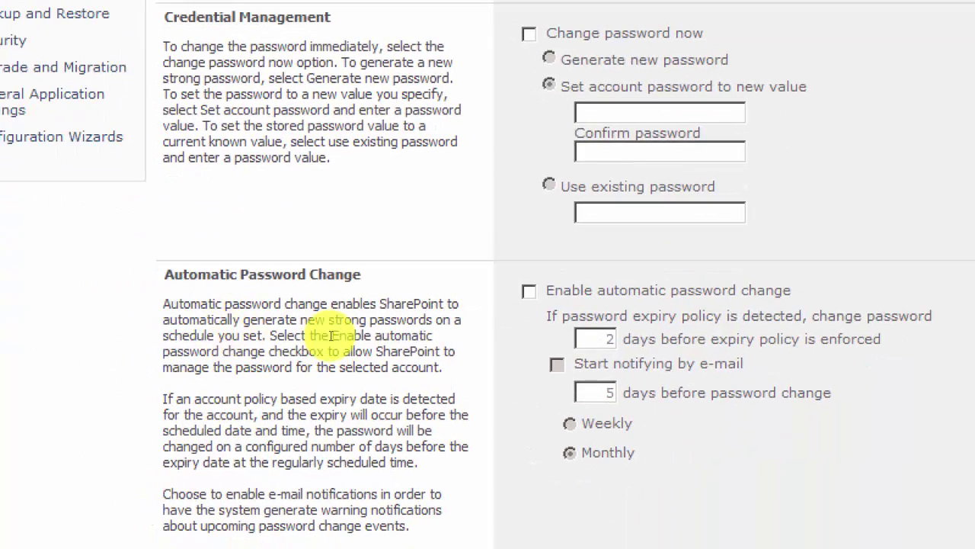
{"action": "left_click", "coordinate": [464, 322]}
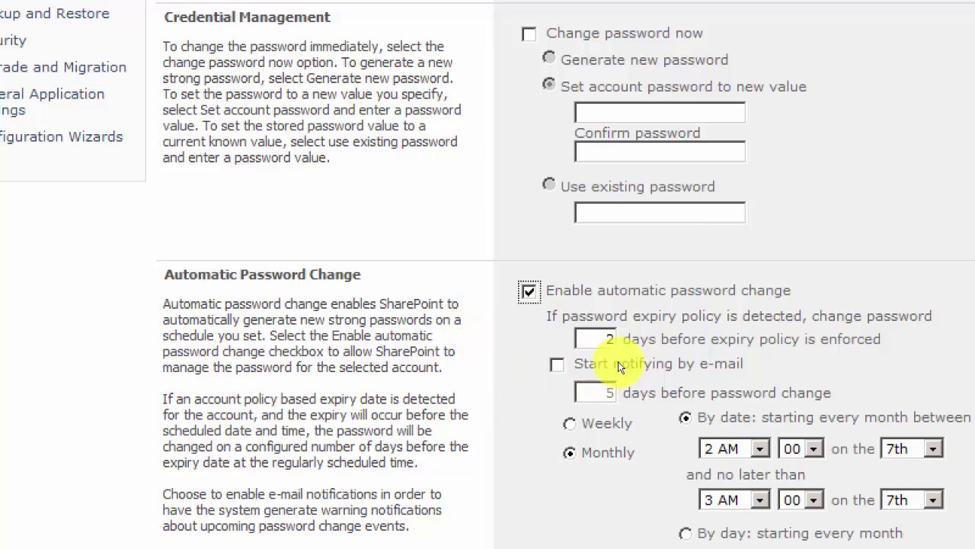
{"action": "scroll", "coordinate": [566, 346], "scroll_direction": "down", "scroll_amount": 3}
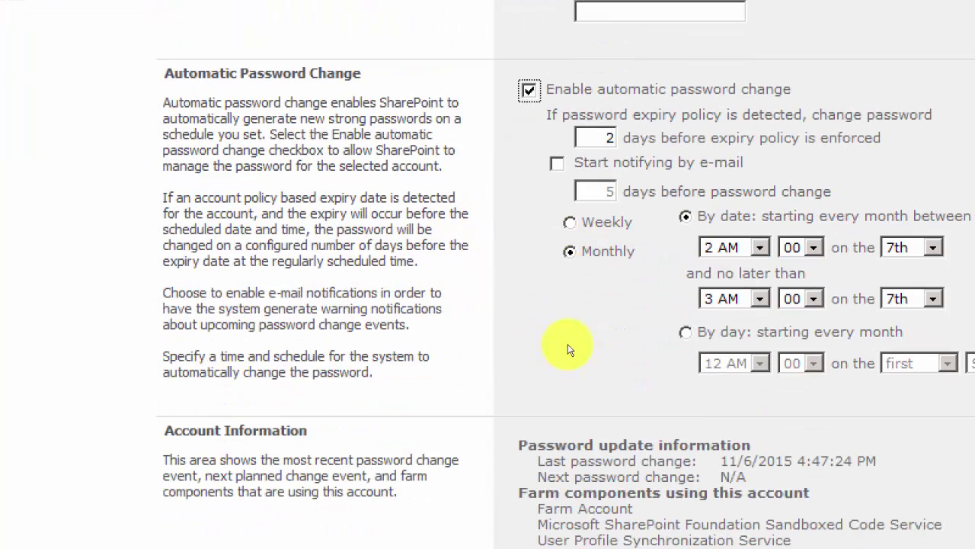
{"action": "scroll", "coordinate": [655, 332], "scroll_direction": "up", "scroll_amount": 6}
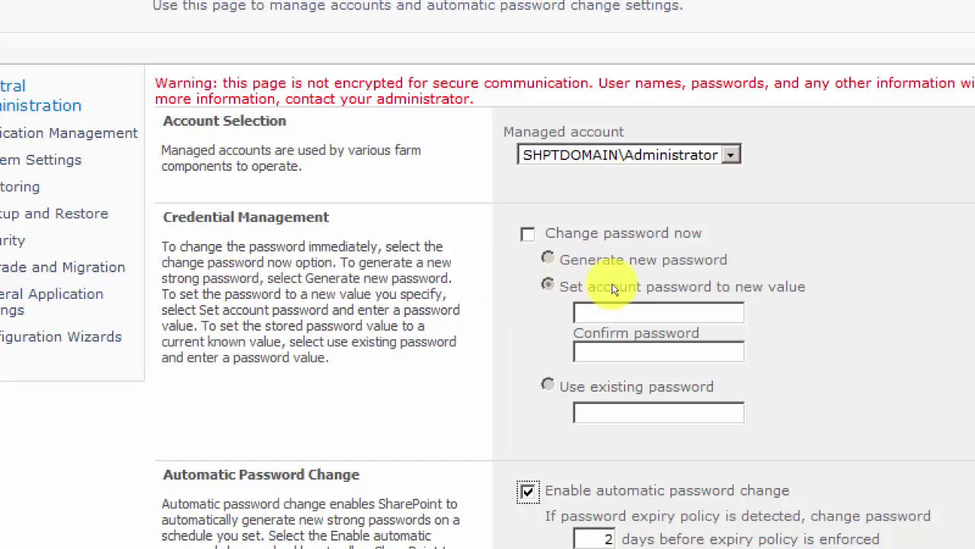
{"action": "scroll", "coordinate": [634, 303], "scroll_direction": "down", "scroll_amount": 4}
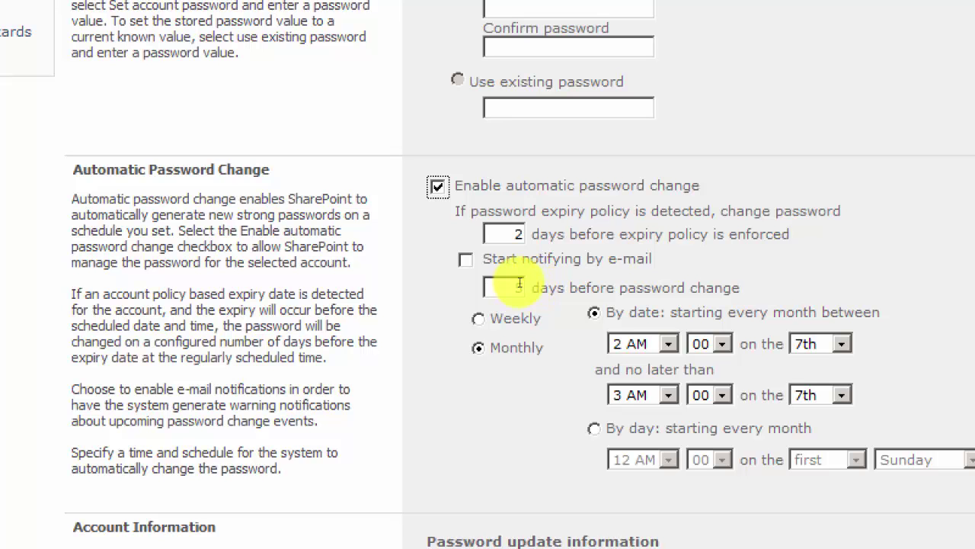
{"action": "scroll", "coordinate": [526, 284], "scroll_direction": "down", "scroll_amount": 5}
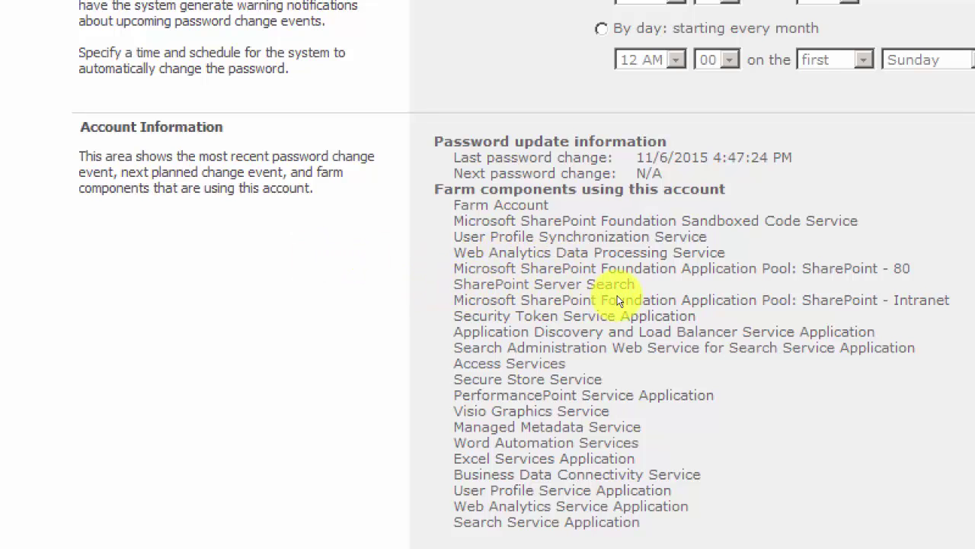
{"action": "scroll", "coordinate": [618, 296], "scroll_direction": "down", "scroll_amount": 1}
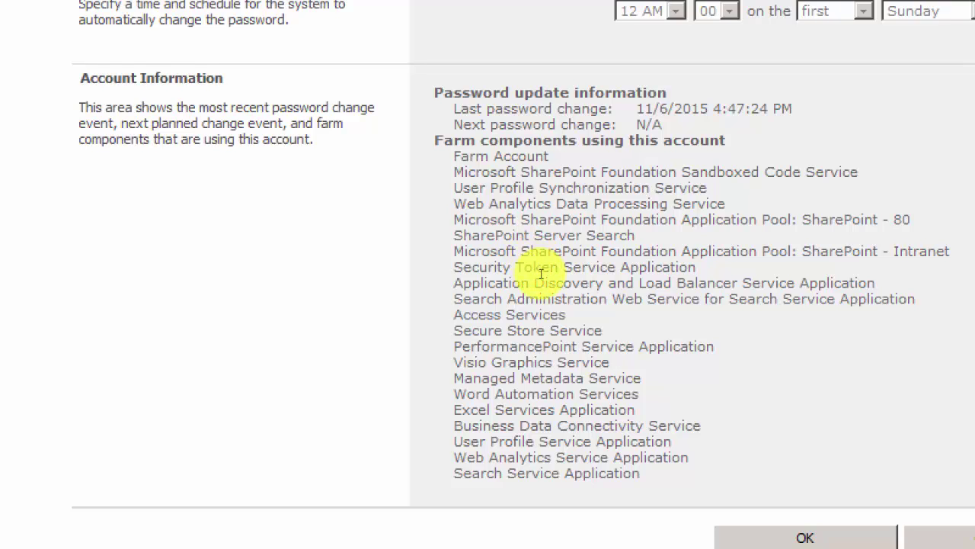
Step: Cancel the edits to the managed account and return the screen magnification to 100%
{"action": "scroll", "coordinate": [540, 273], "scroll_direction": "up", "scroll_amount": 10}
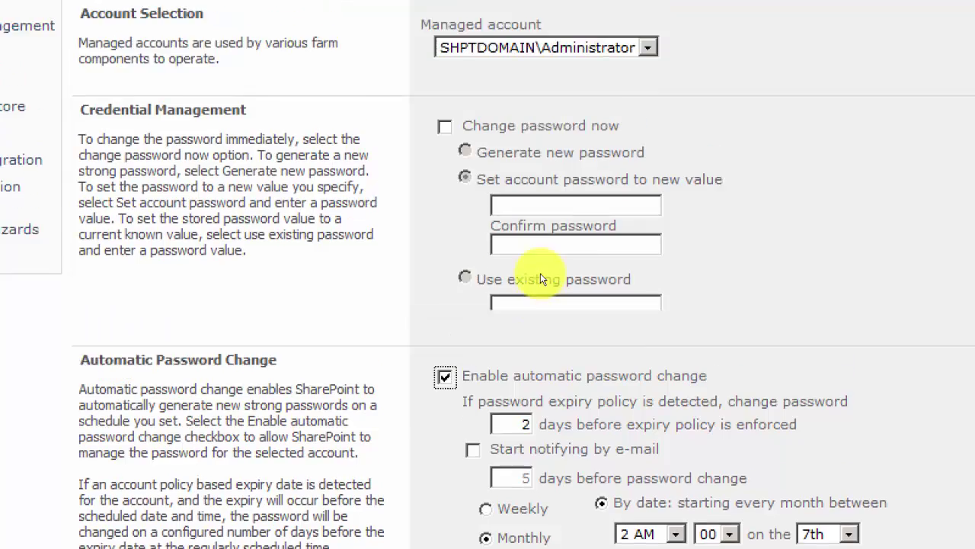
{"action": "scroll", "coordinate": [540, 275], "scroll_direction": "up", "scroll_amount": 2}
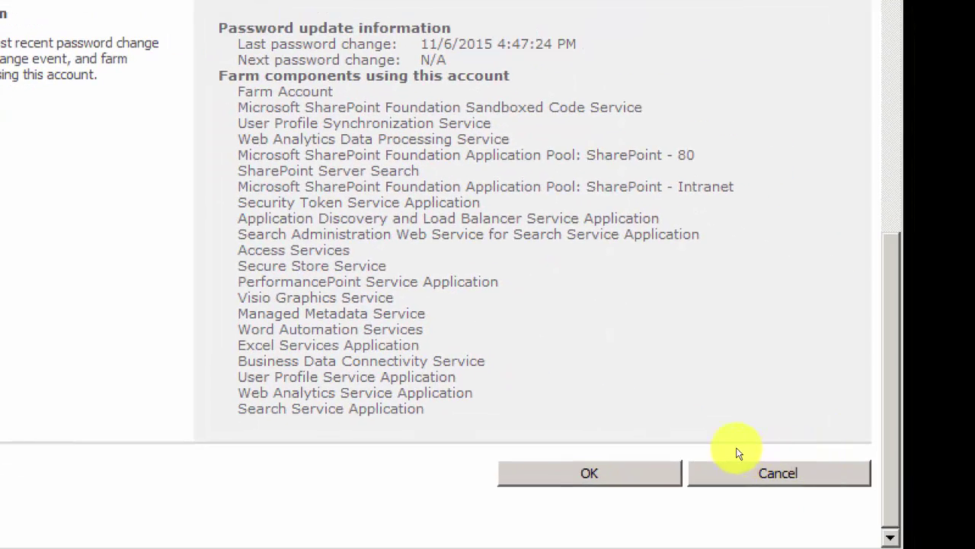
{"action": "left_click", "coordinate": [738, 462]}
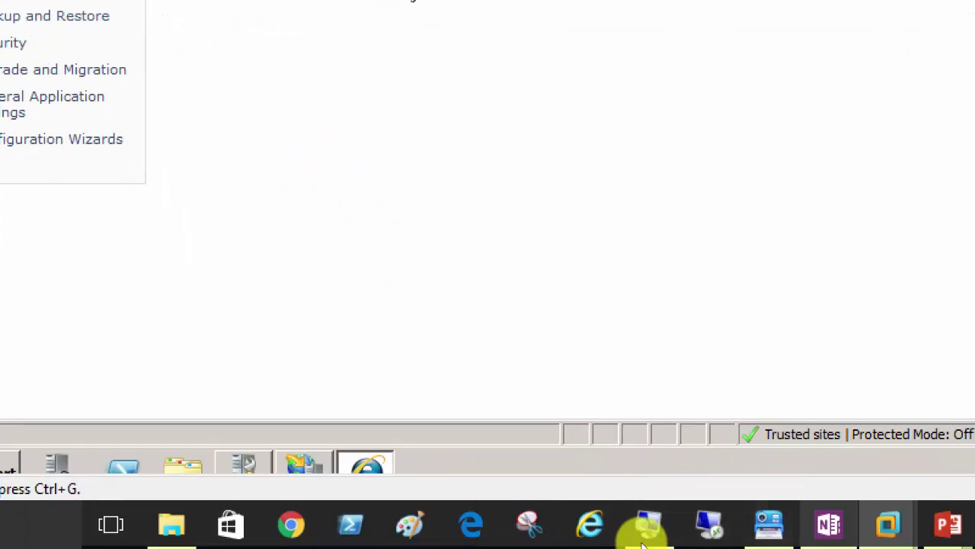
{"action": "left_click", "coordinate": [526, 538]}
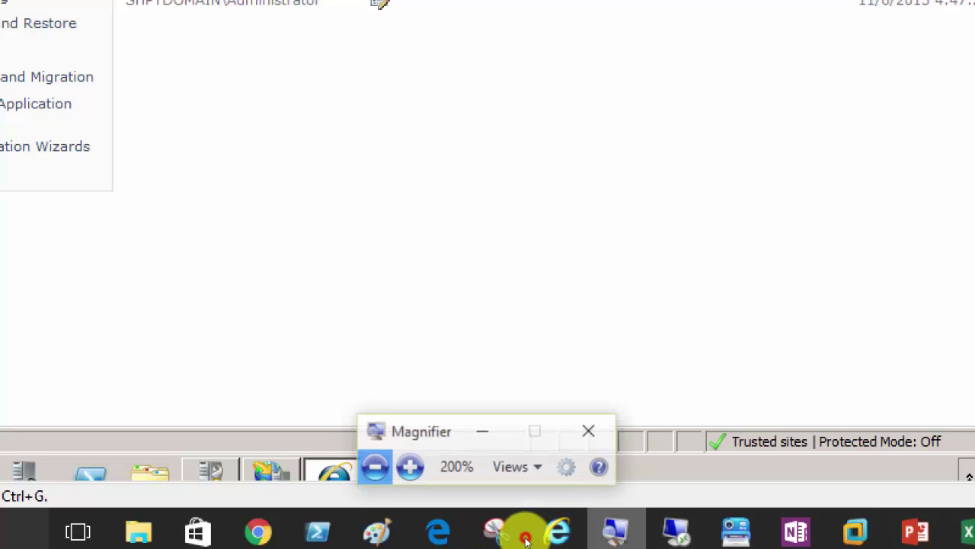
{"action": "left_click", "coordinate": [363, 464]}
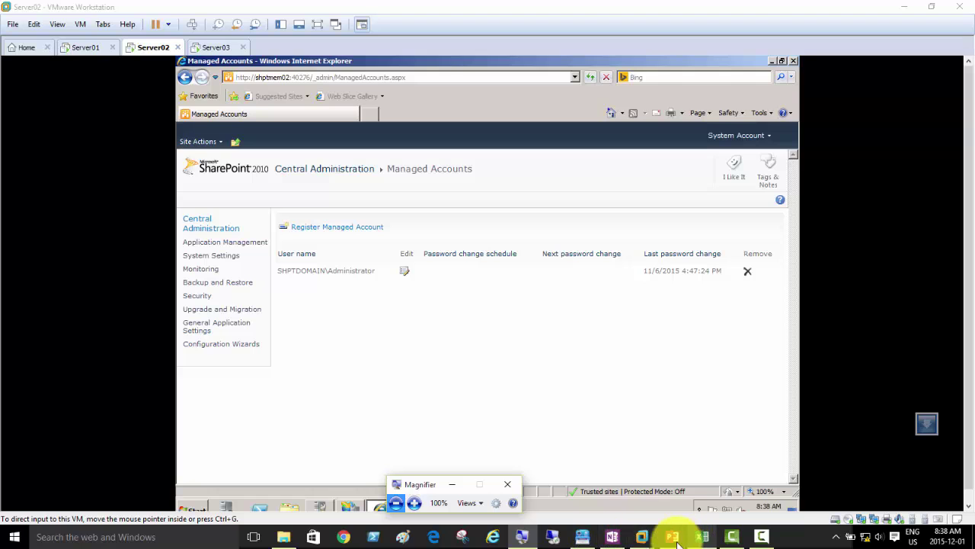
Step: Switch to the PowerPoint slide show and advance past the managed account slides to the Service Applications slide
{"action": "mouse_move", "coordinate": [675, 541]}
{"action": "left_click", "coordinate": [721, 508]}
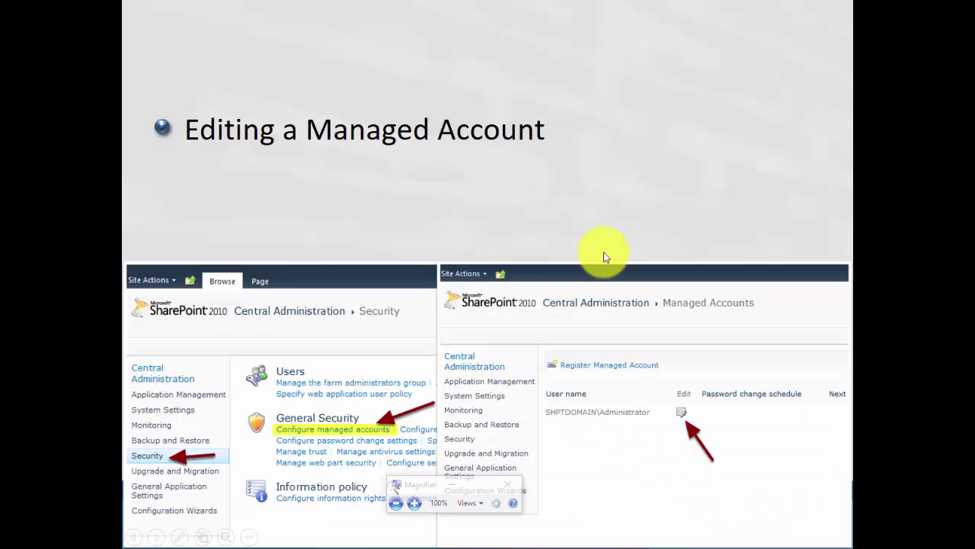
{"action": "left_click", "coordinate": [525, 322]}
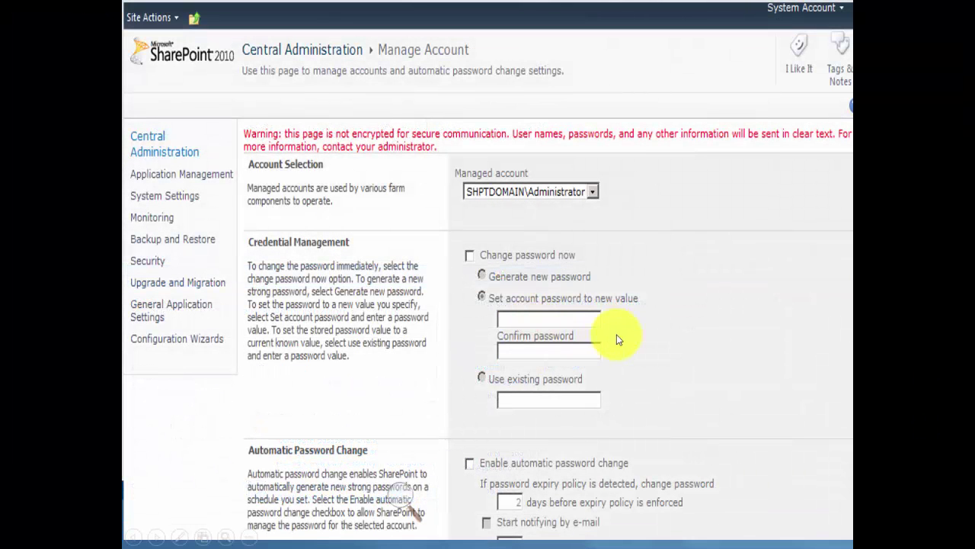
{"action": "left_click", "coordinate": [567, 311]}
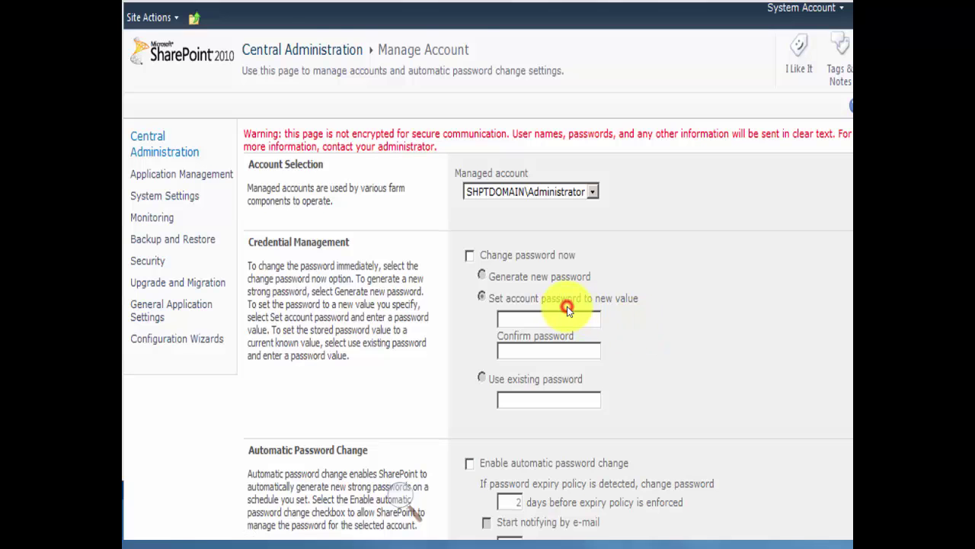
{"action": "left_click", "coordinate": [561, 265]}
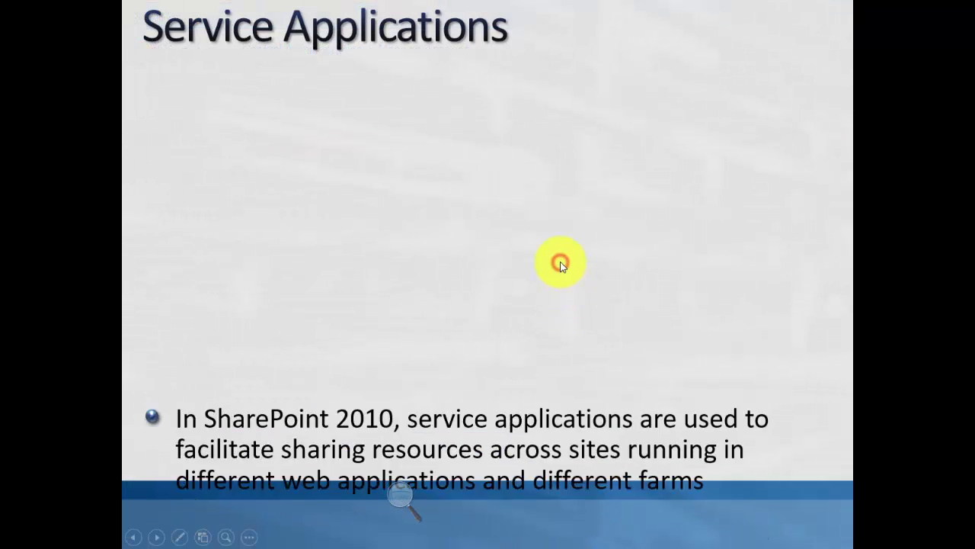
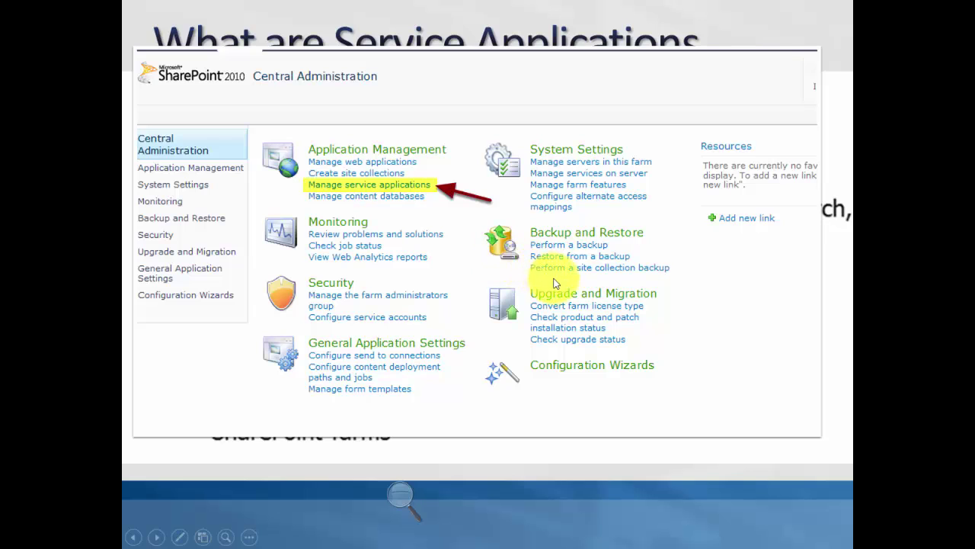
Step: Switch to the Server02 virtual machine, magnify Central Administration, and open the service applications management page to examine its list
{"action": "key", "text": "super"}
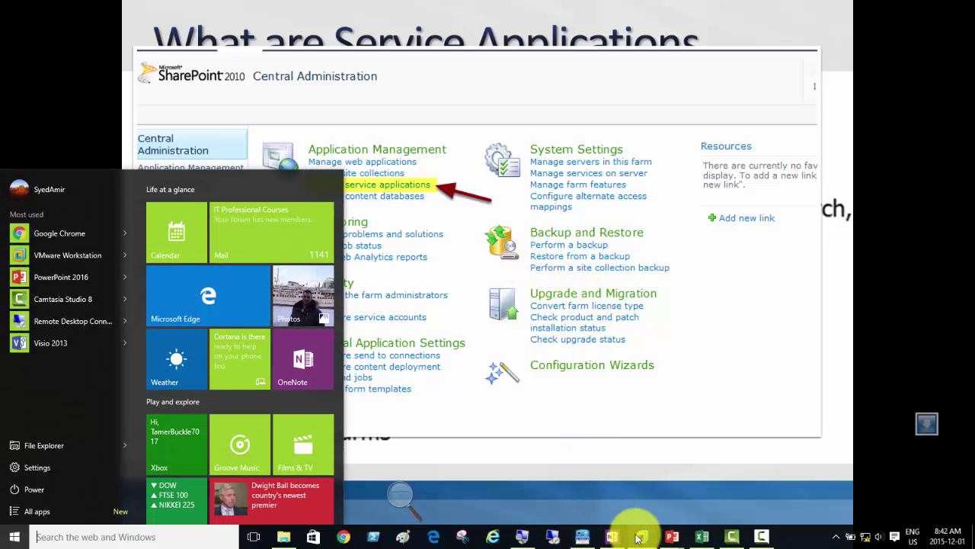
{"action": "mouse_move", "coordinate": [642, 534]}
{"action": "left_click", "coordinate": [665, 476]}
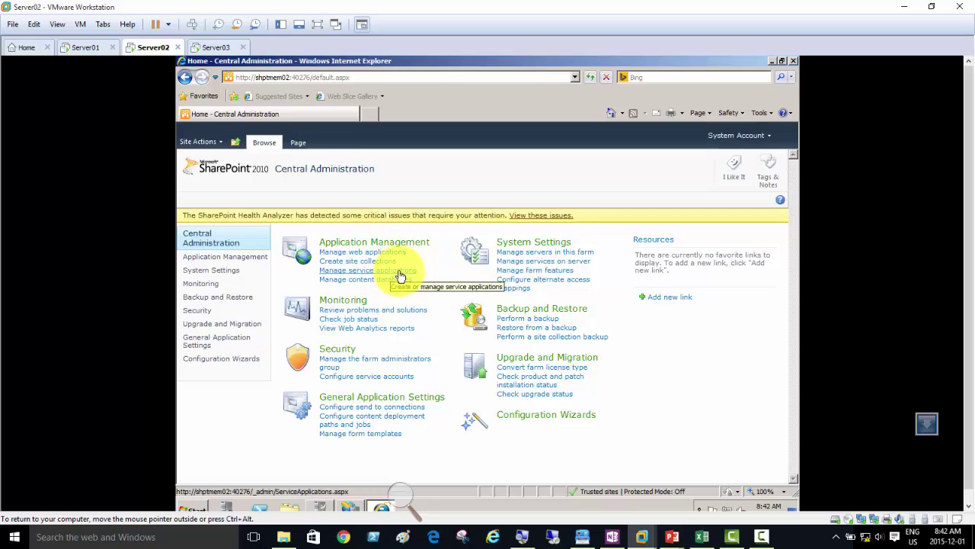
{"action": "left_click", "coordinate": [398, 497]}
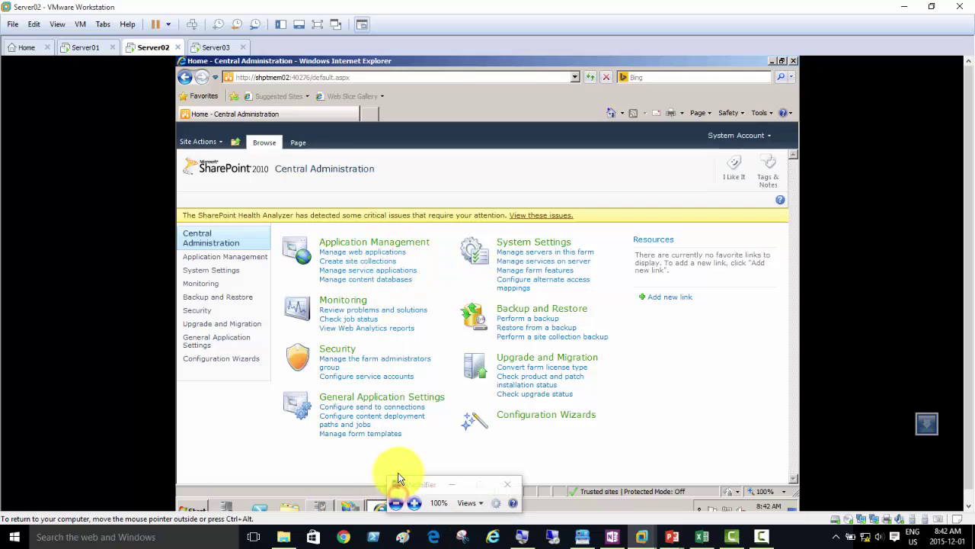
{"action": "left_click", "coordinate": [414, 503]}
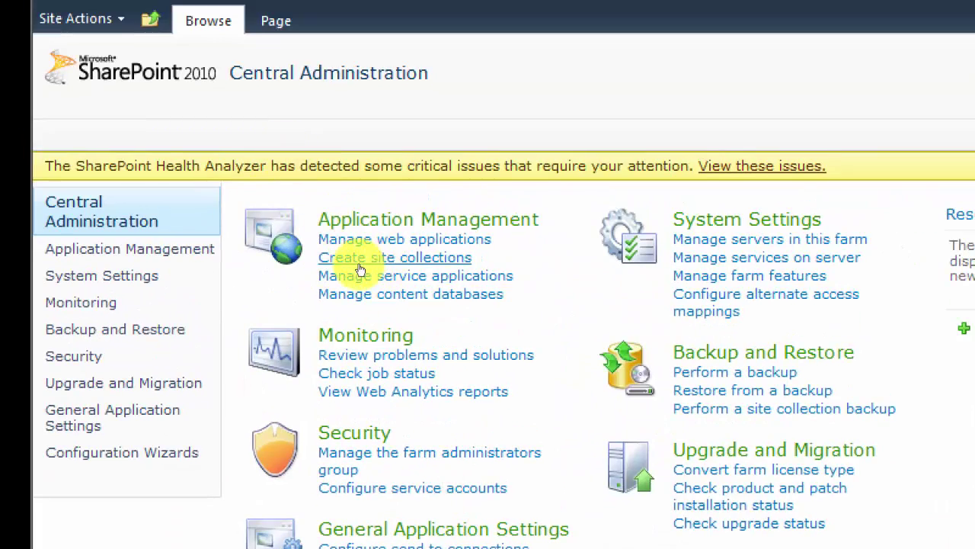
{"action": "left_click", "coordinate": [365, 276]}
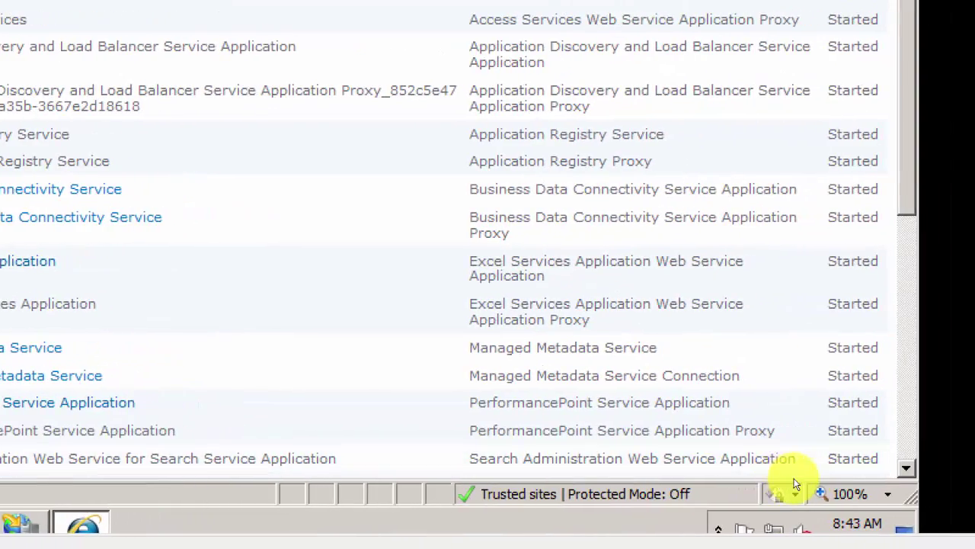
{"action": "scroll", "coordinate": [877, 476], "scroll_direction": "down", "scroll_amount": 6}
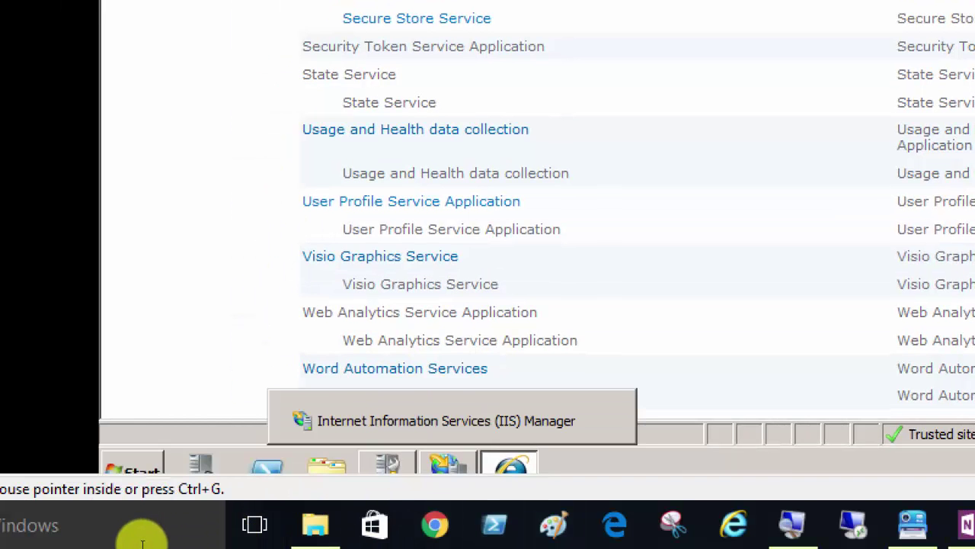
Step: Find and launch Visio 2013 on the host computer and open the first recent drawing
{"action": "left_click", "coordinate": [145, 541]}
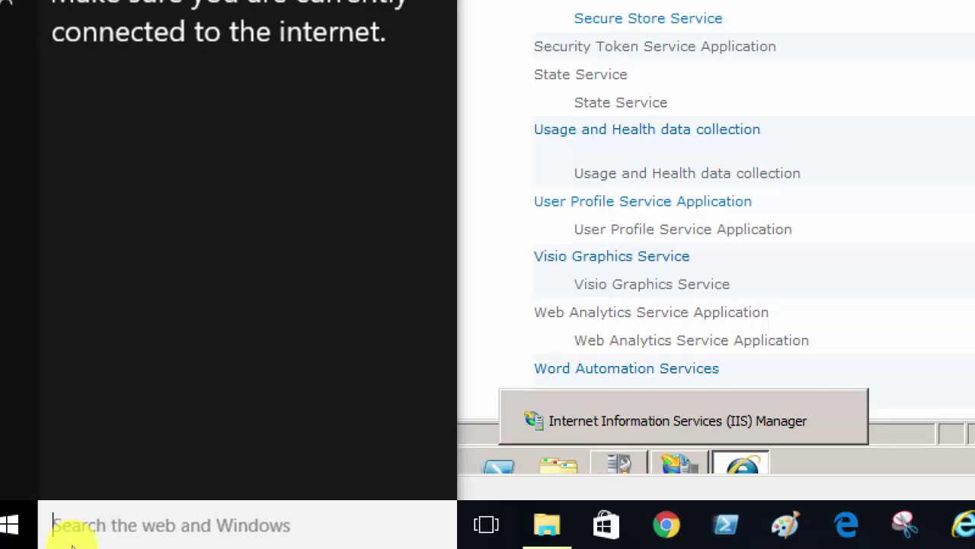
{"action": "type", "text": "visio"}
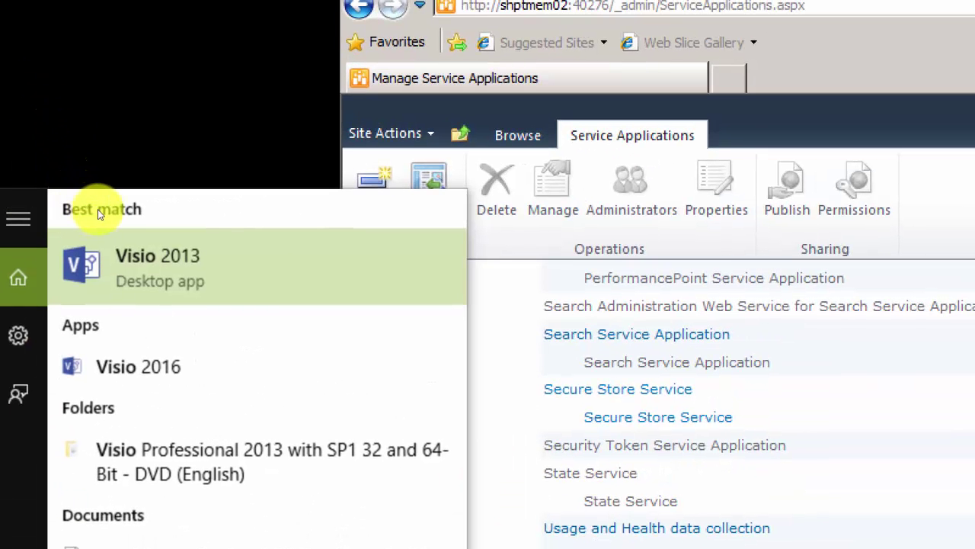
{"action": "key", "text": "Return"}
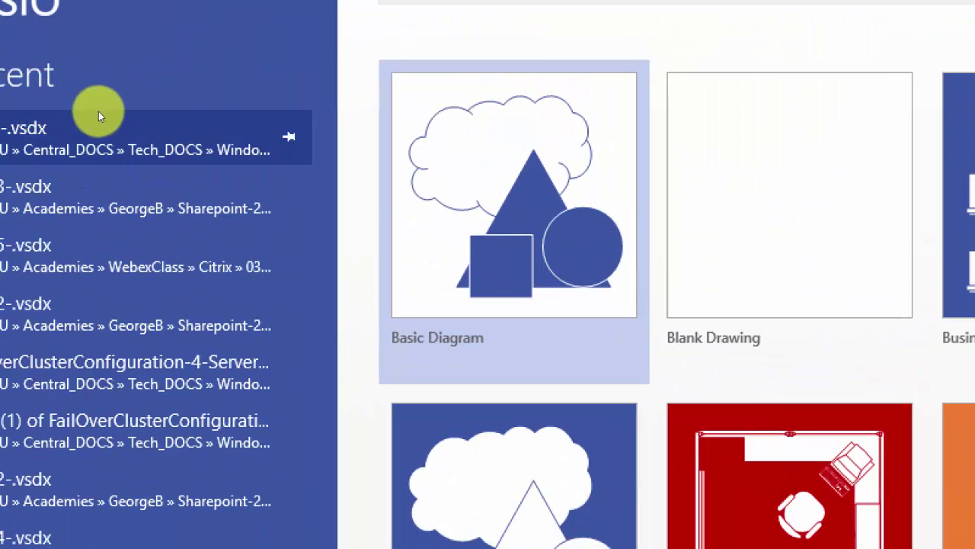
{"action": "left_click", "coordinate": [98, 116]}
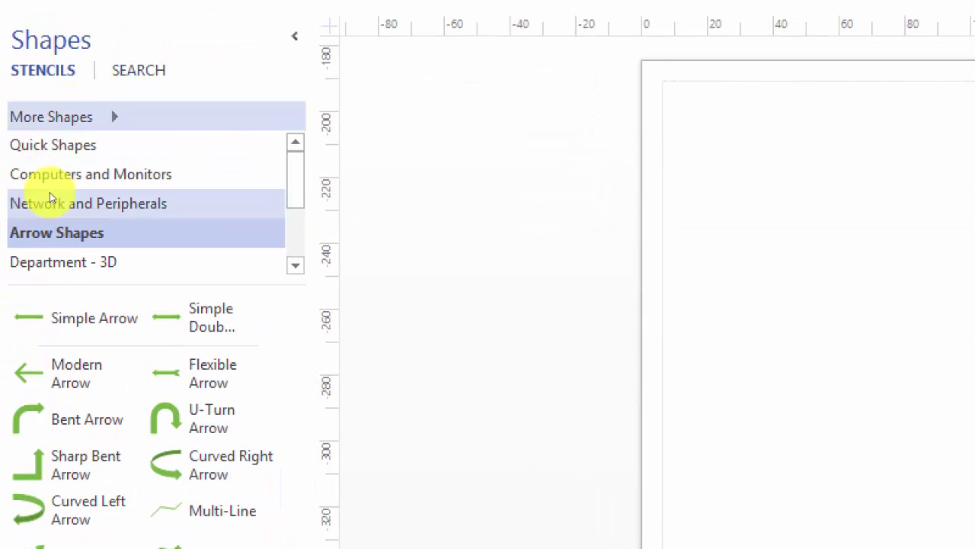
Step: Place a Laptop shape and a PC shape from the Computers and Monitors stencil on the blank drawing page
{"action": "left_click", "coordinate": [49, 177]}
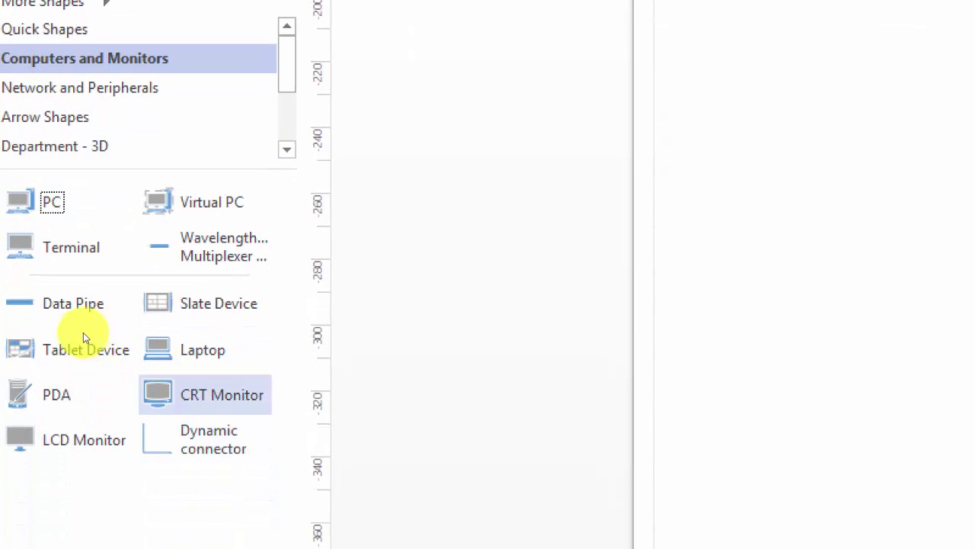
{"action": "left_click_drag", "start_coordinate": [183, 349], "coordinate": [840, 307]}
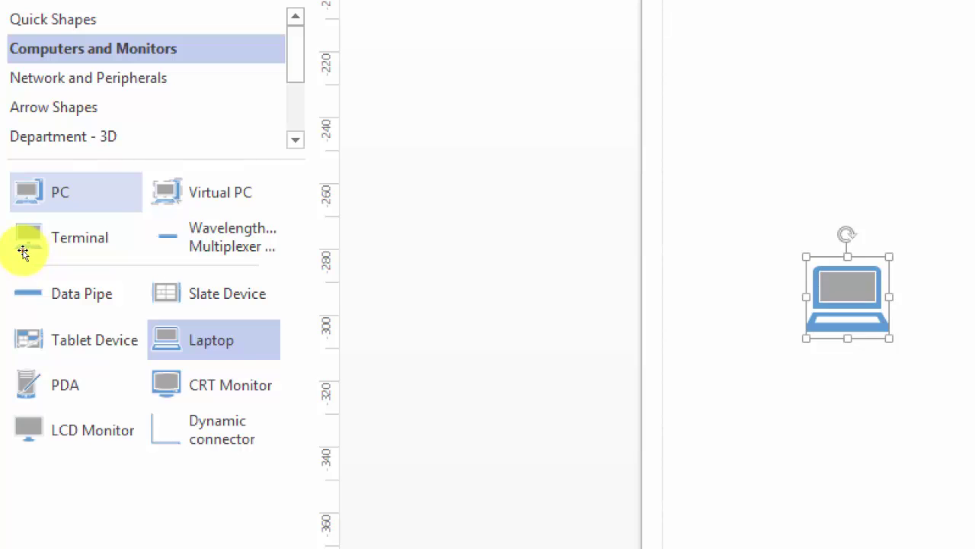
{"action": "left_click_drag", "start_coordinate": [29, 192], "coordinate": [889, 125]}
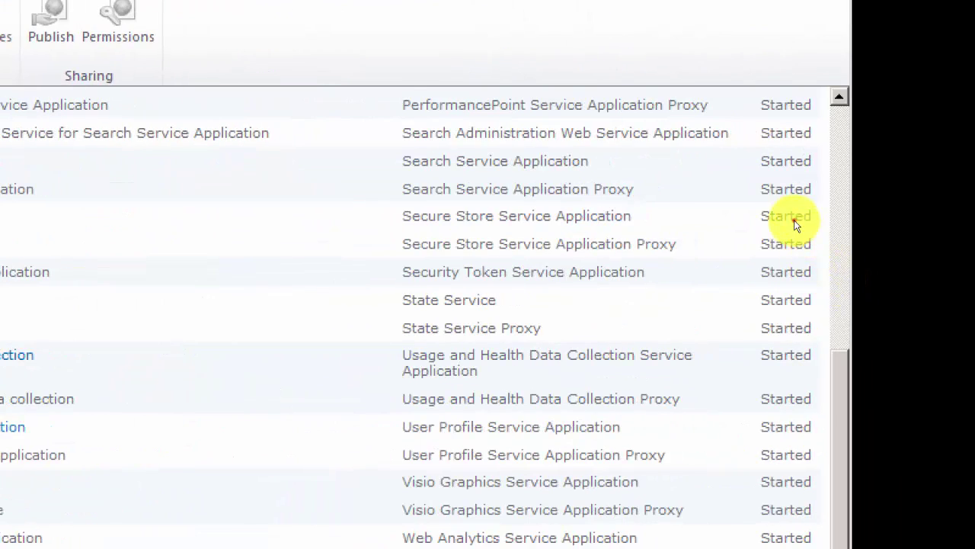
Step: Go back up the service applications list on Server02 and return to the PowerPoint slide show
{"action": "scroll", "coordinate": [794, 223], "scroll_direction": "up", "scroll_amount": 10}
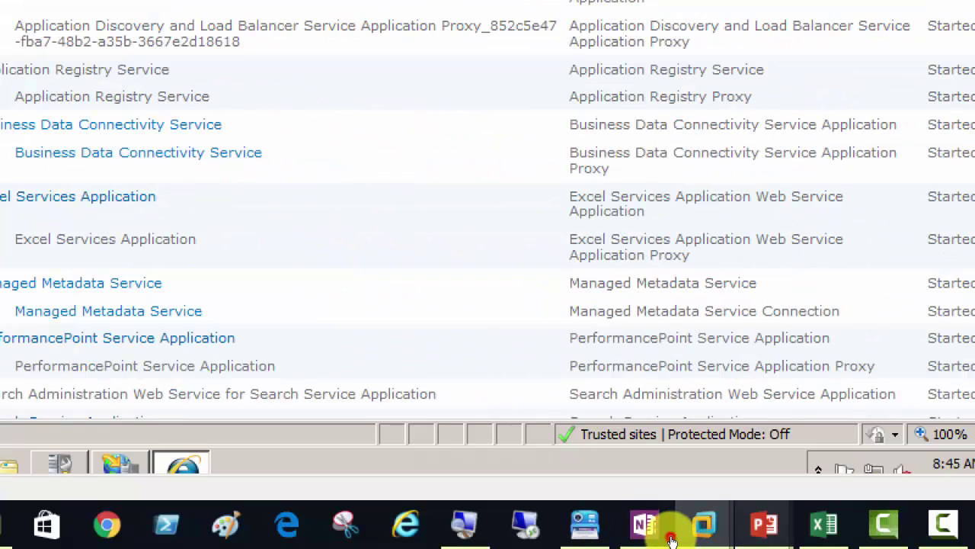
{"action": "mouse_move", "coordinate": [679, 524]}
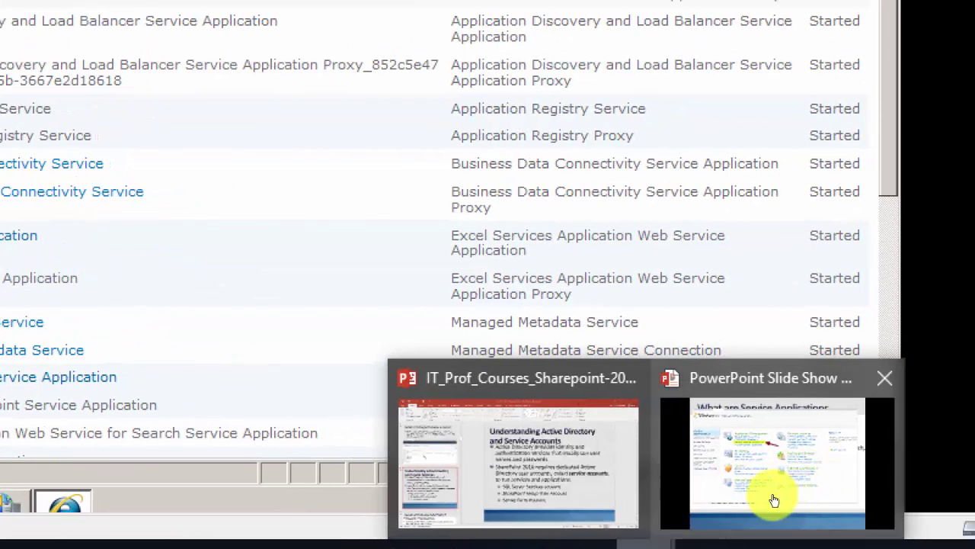
{"action": "mouse_move", "coordinate": [766, 501]}
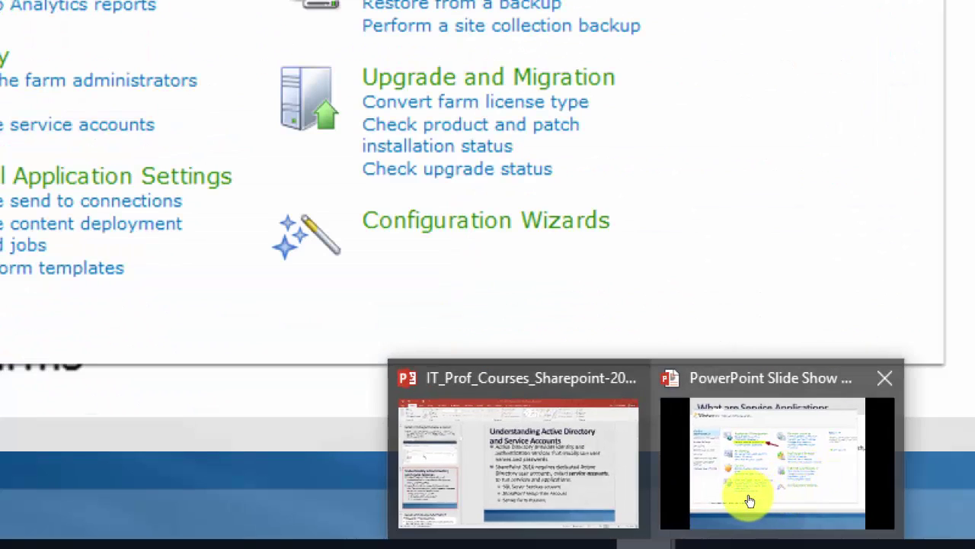
{"action": "left_click", "coordinate": [752, 501]}
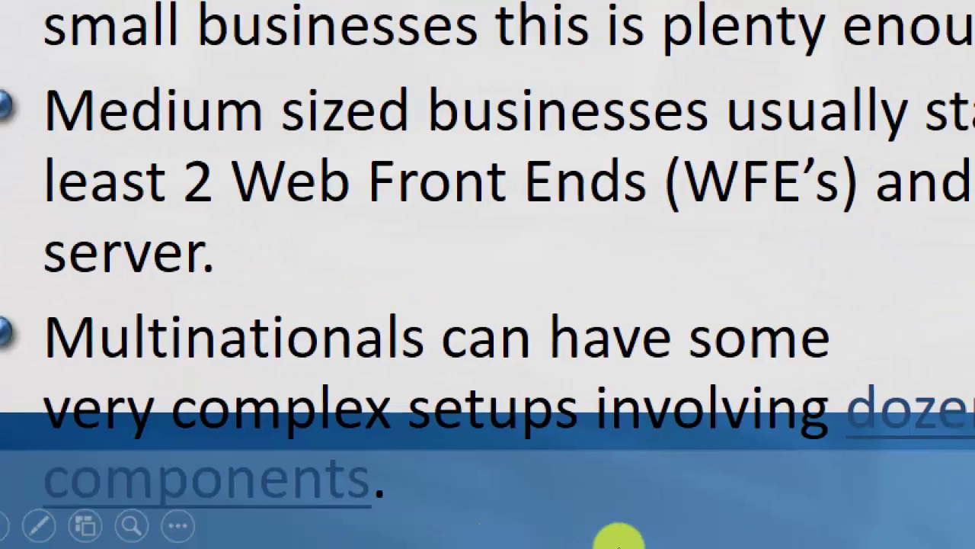
Step: Reset the screen magnification to 100% and return to the Farm slide in the slide show
{"action": "key", "text": "super"}
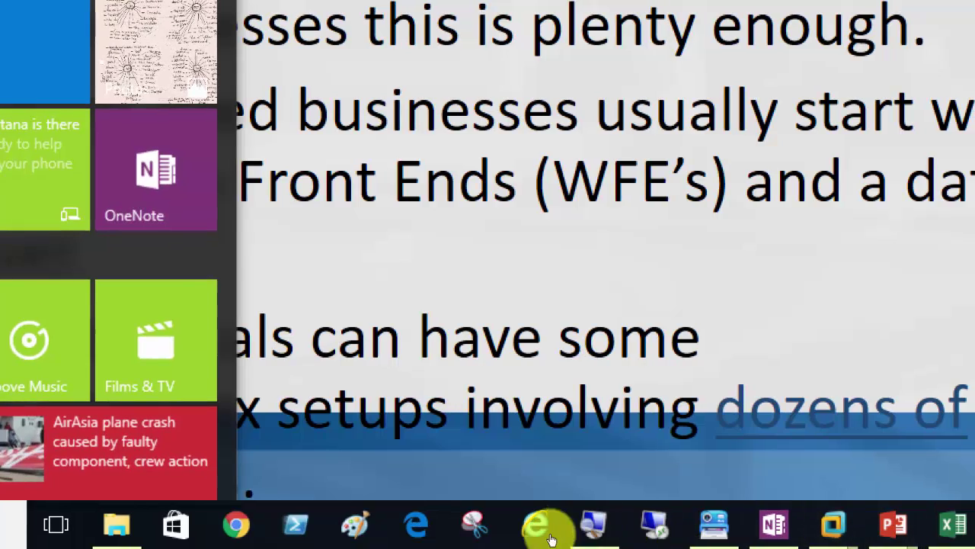
{"action": "left_click", "coordinate": [593, 525]}
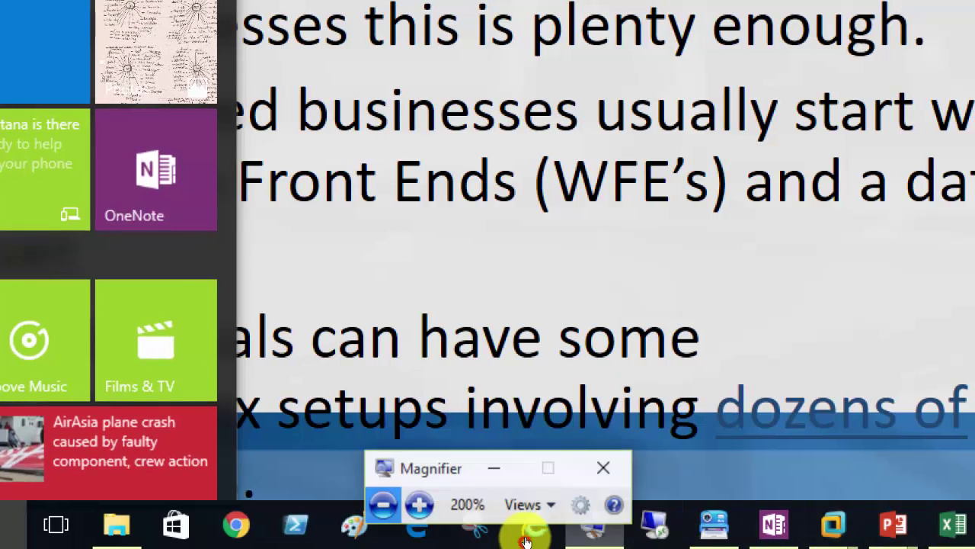
{"action": "left_click", "coordinate": [418, 528]}
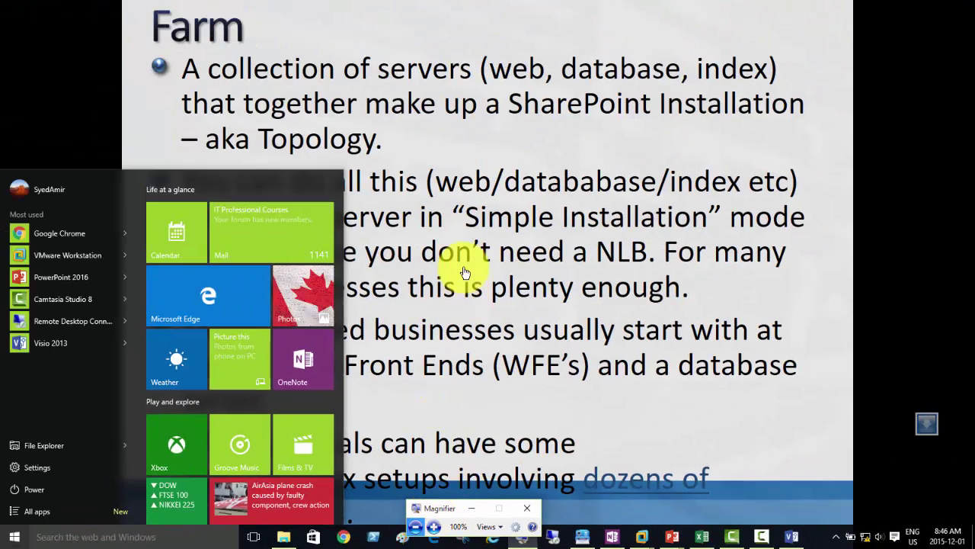
{"action": "left_click", "coordinate": [464, 268]}
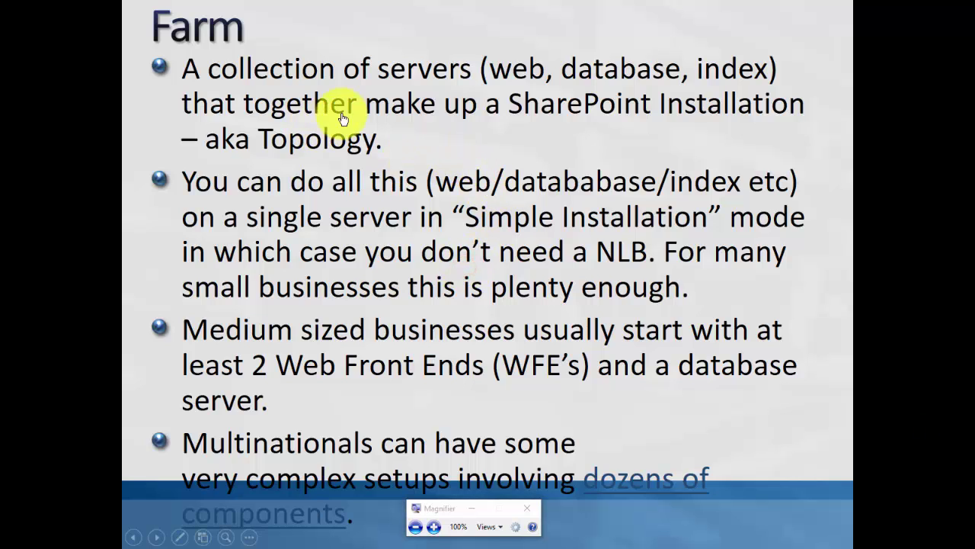
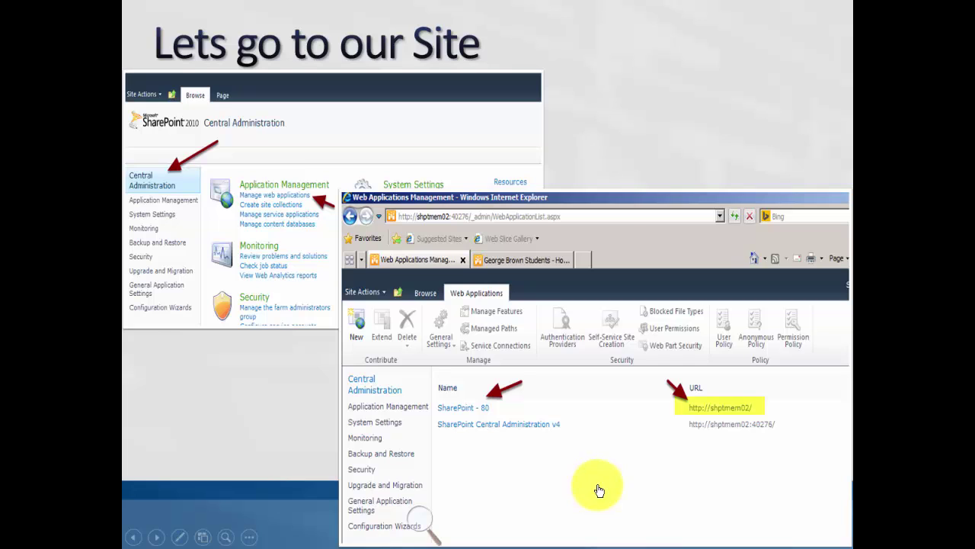
Step: Switch back to the Server02 virtual machine and open the Central Administration home page
{"action": "key", "text": "super"}
{"action": "mouse_move", "coordinate": [642, 535]}
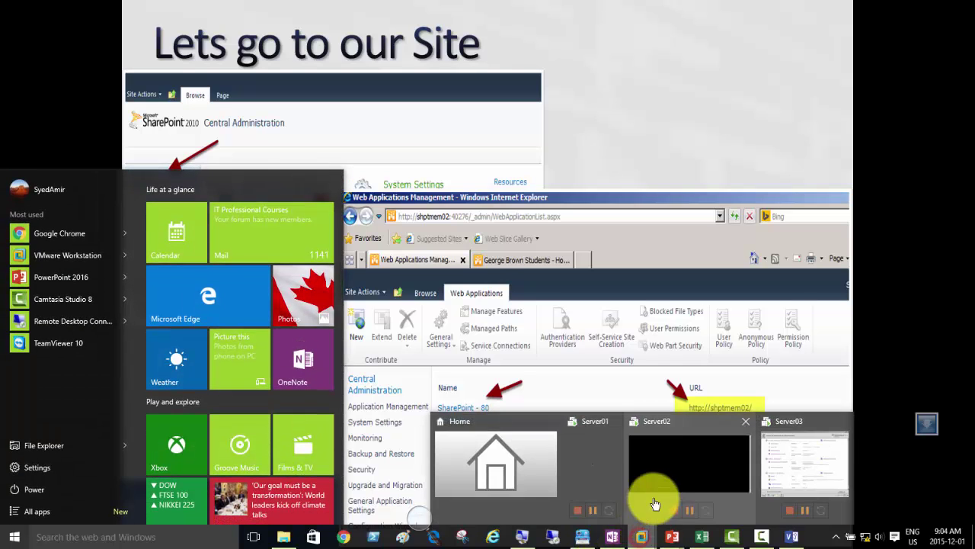
{"action": "left_click", "coordinate": [655, 504]}
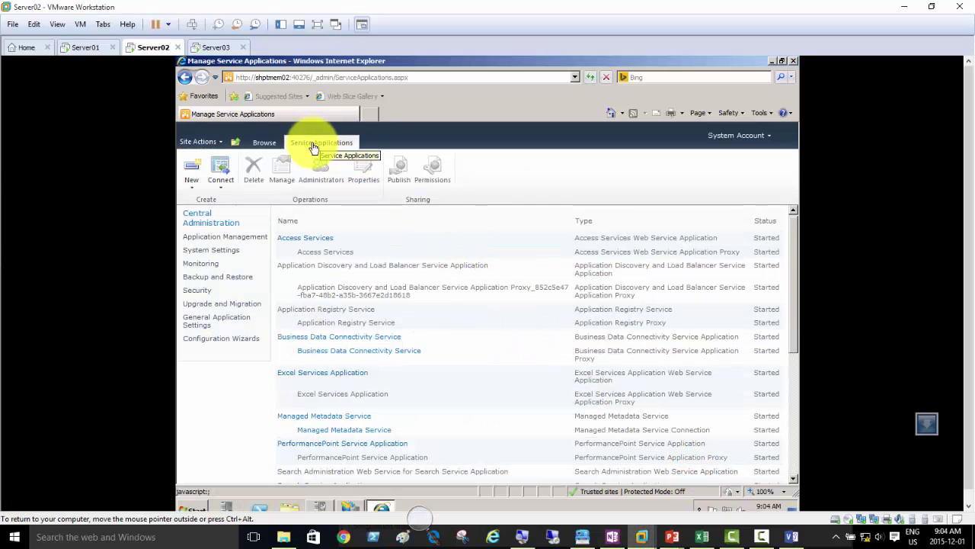
{"action": "left_click", "coordinate": [202, 224]}
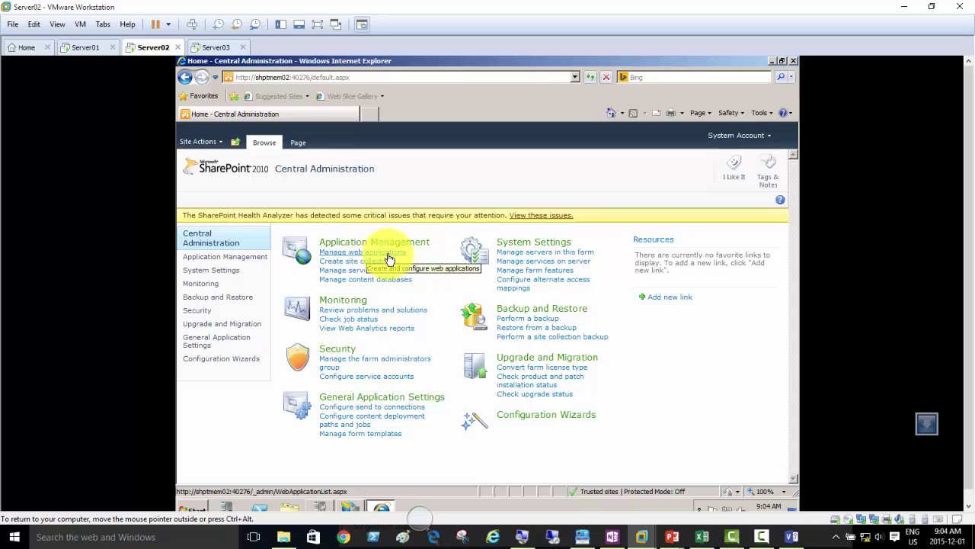
Step: Open the web applications list directly from the Central Administration home page, and again by way of the Application Management page
{"action": "left_click", "coordinate": [388, 257]}
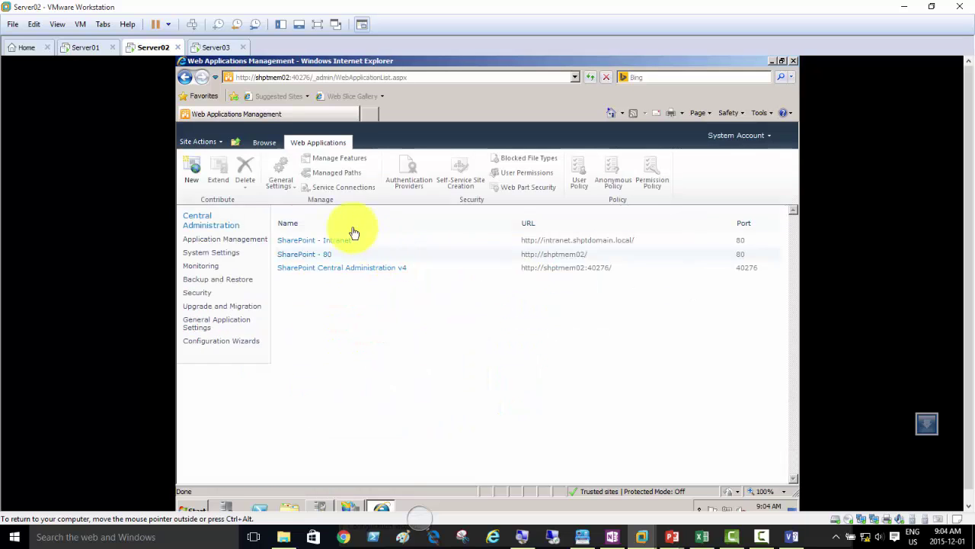
{"action": "left_click", "coordinate": [196, 219]}
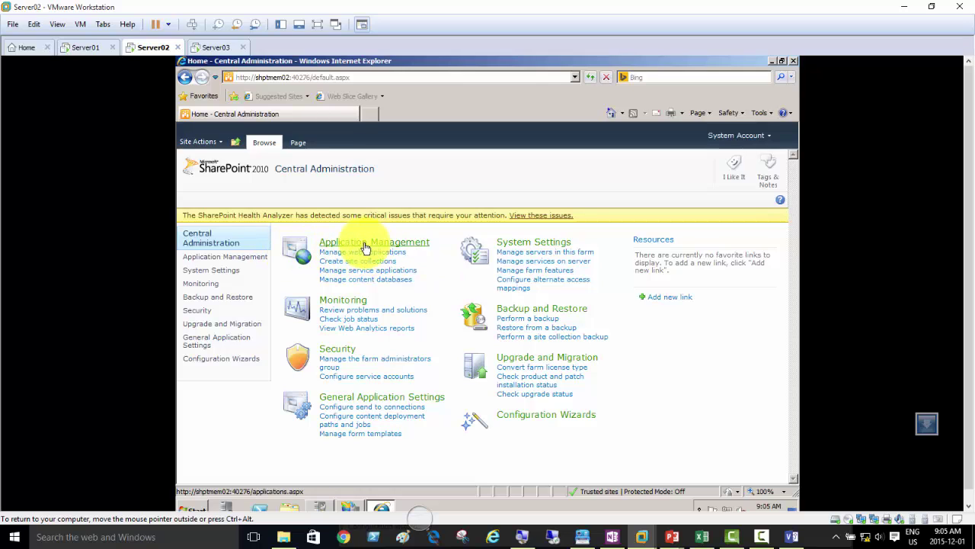
{"action": "left_click", "coordinate": [216, 256]}
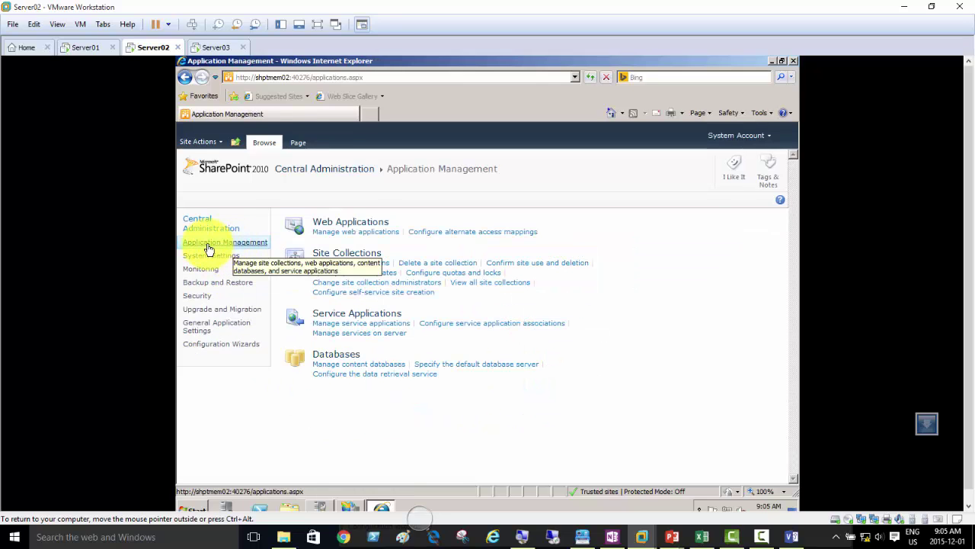
{"action": "left_click", "coordinate": [370, 232]}
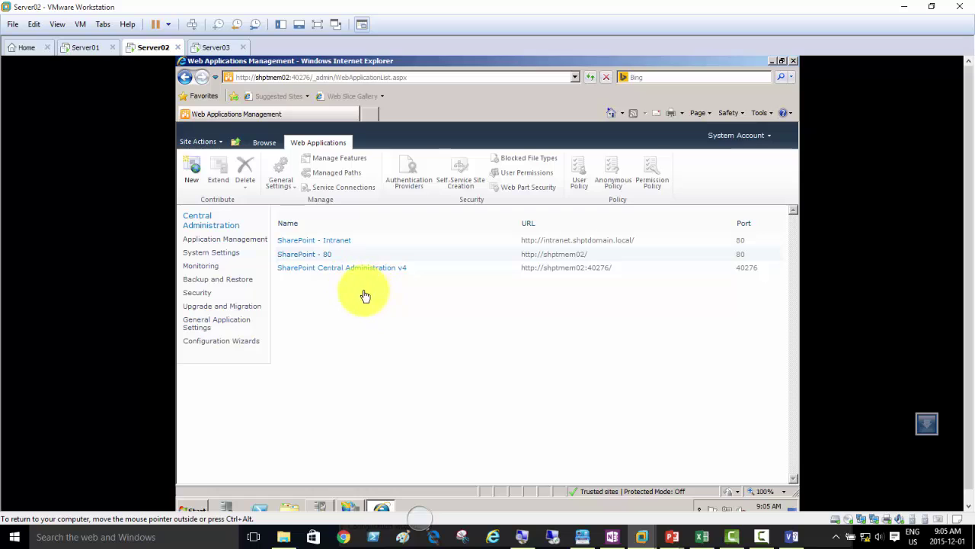
Step: Highlight the SharePoint Central Administration v4 web application, followed by SharePoint - 80, in the web applications list
{"action": "left_click", "coordinate": [332, 272]}
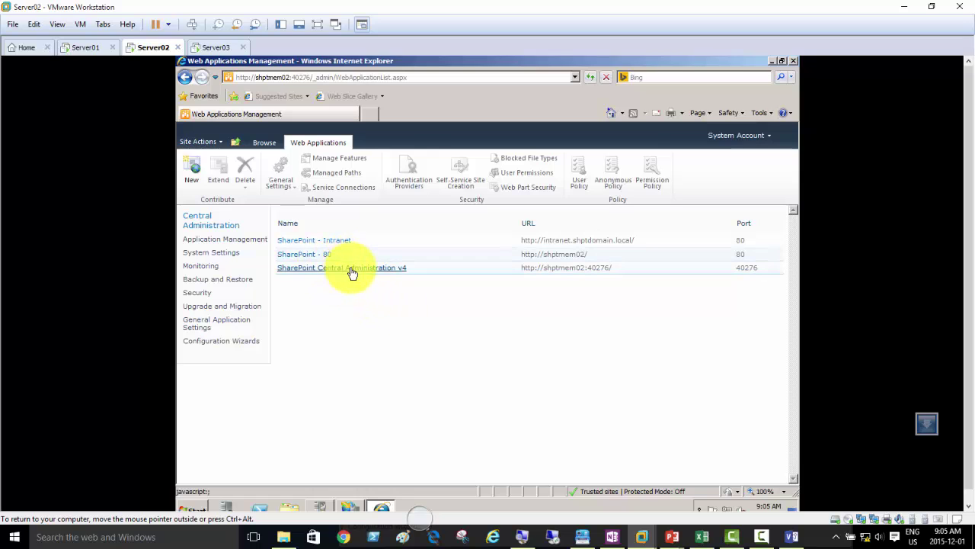
{"action": "left_click", "coordinate": [431, 272]}
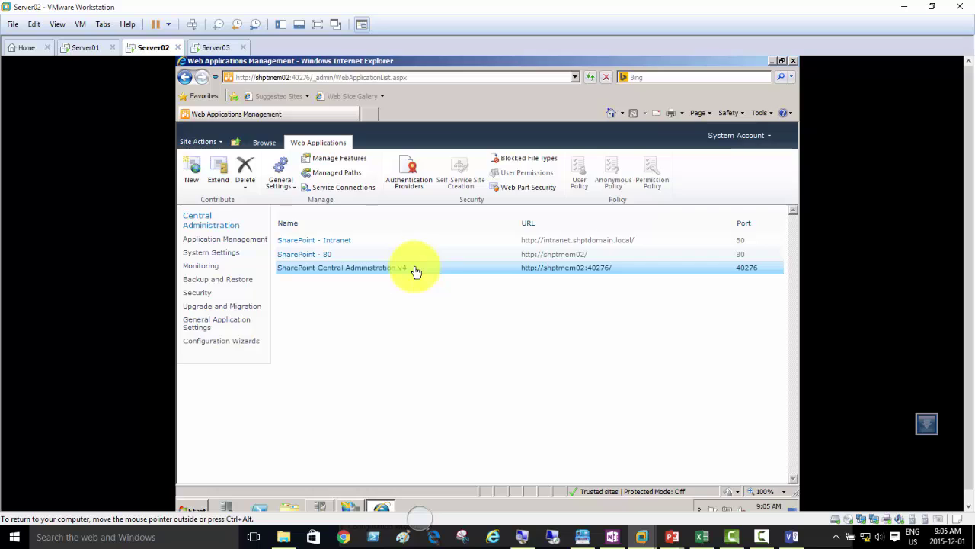
{"action": "left_click", "coordinate": [376, 256]}
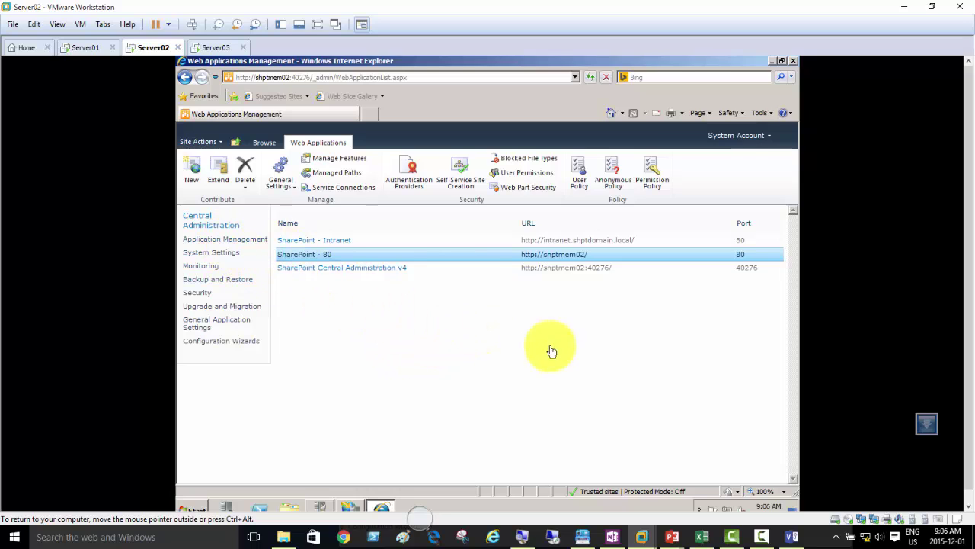
Step: Switch to the PowerPoint slide show, preview the slides up to the "Page" option slide, and return to the "Lets go to our Site" slide
{"action": "mouse_move", "coordinate": [672, 537]}
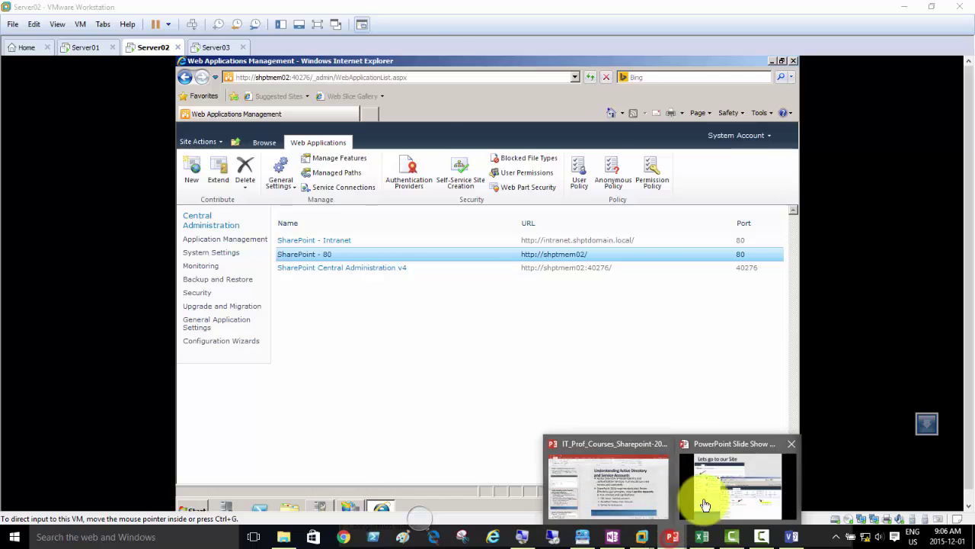
{"action": "left_click", "coordinate": [701, 505]}
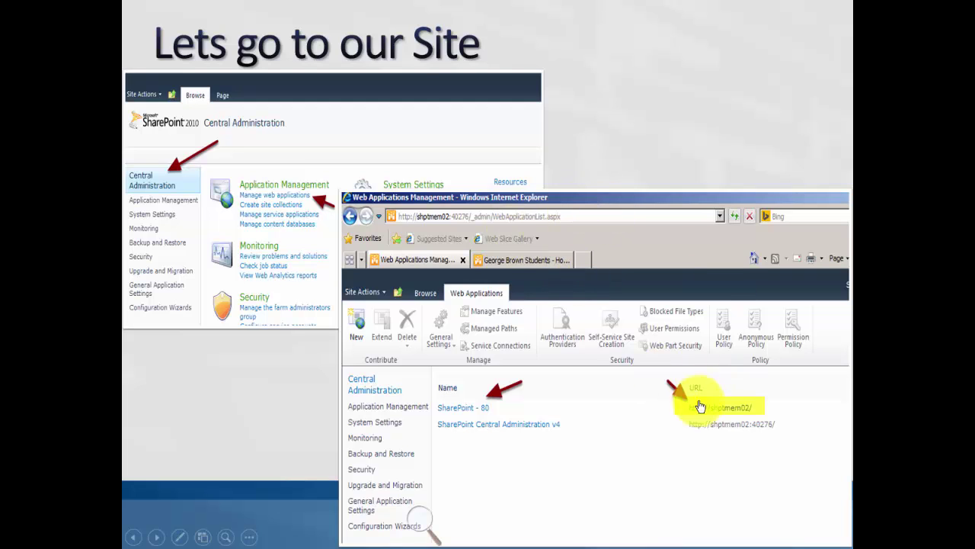
{"action": "left_click", "coordinate": [564, 160]}
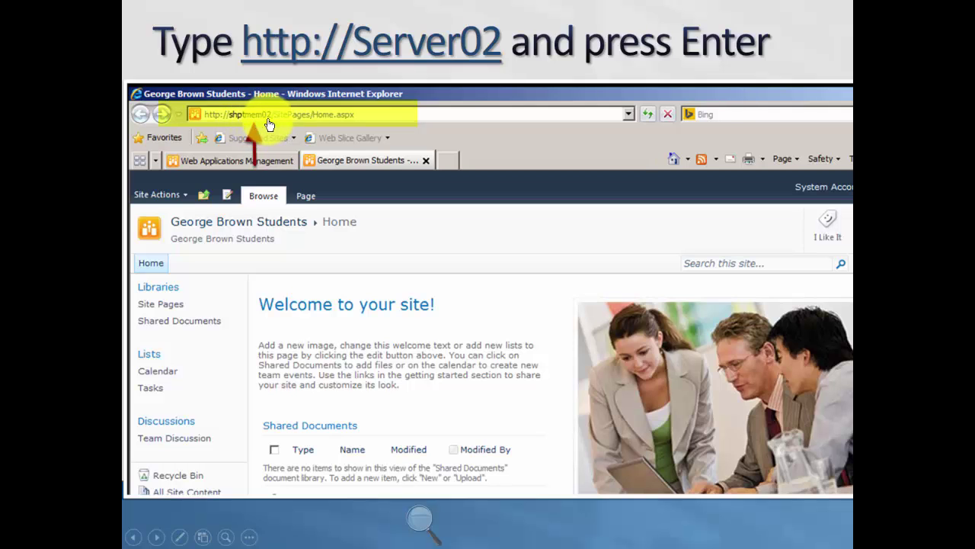
{"action": "key", "text": "Left"}
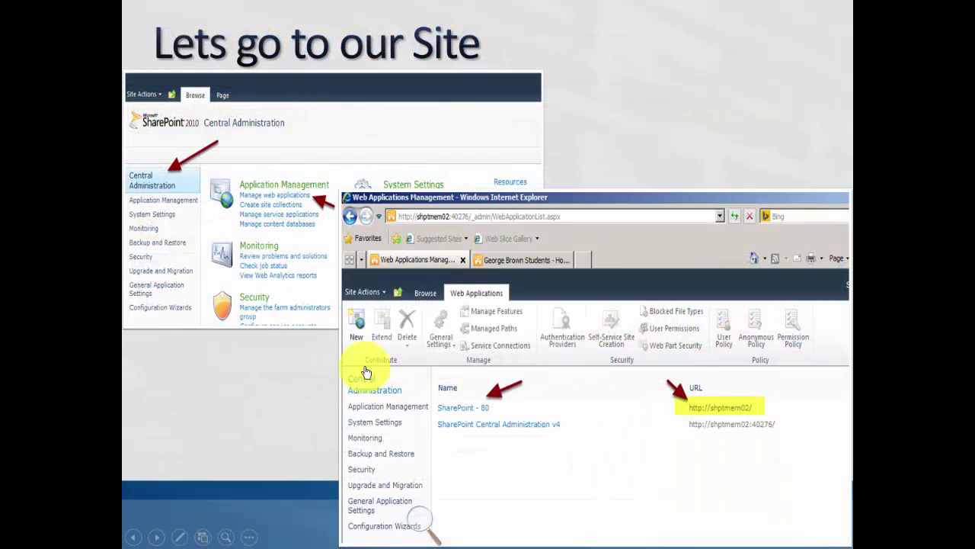
{"action": "left_click", "coordinate": [699, 438]}
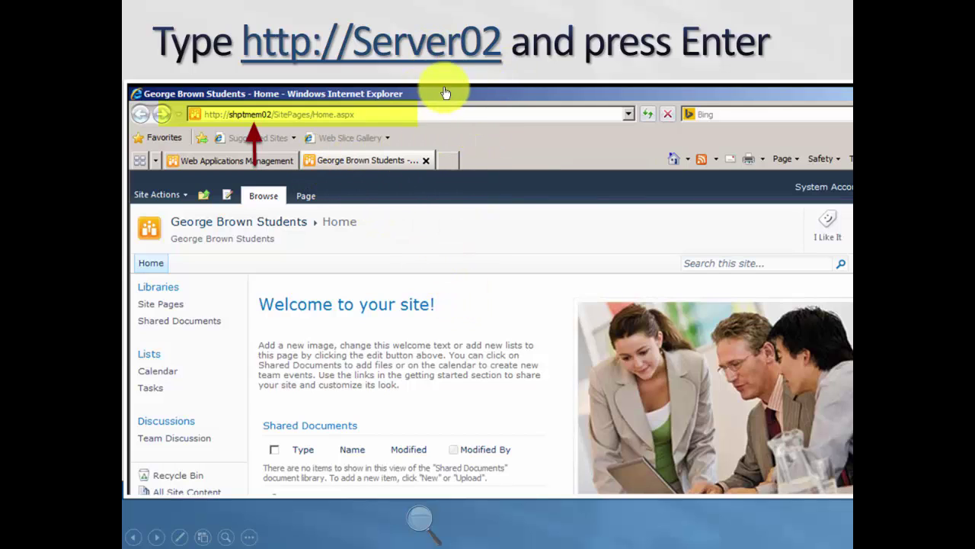
{"action": "left_click", "coordinate": [467, 313]}
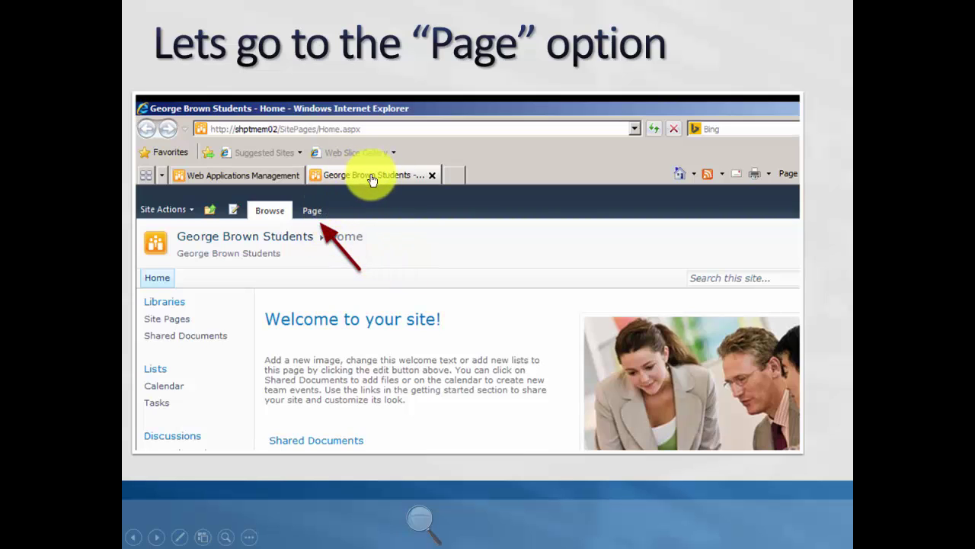
{"action": "key", "text": "Left"}
{"action": "key", "text": "Left"}
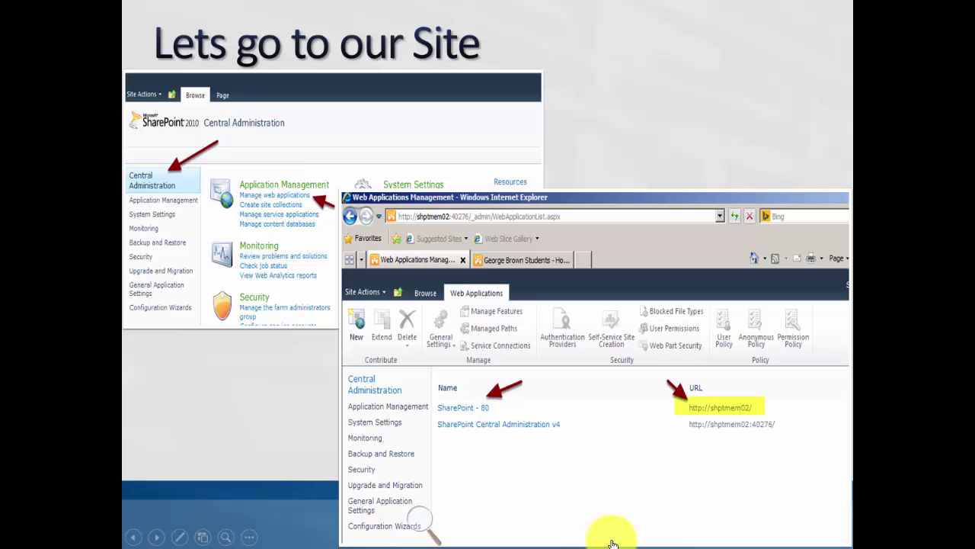
{"action": "key", "text": "super"}
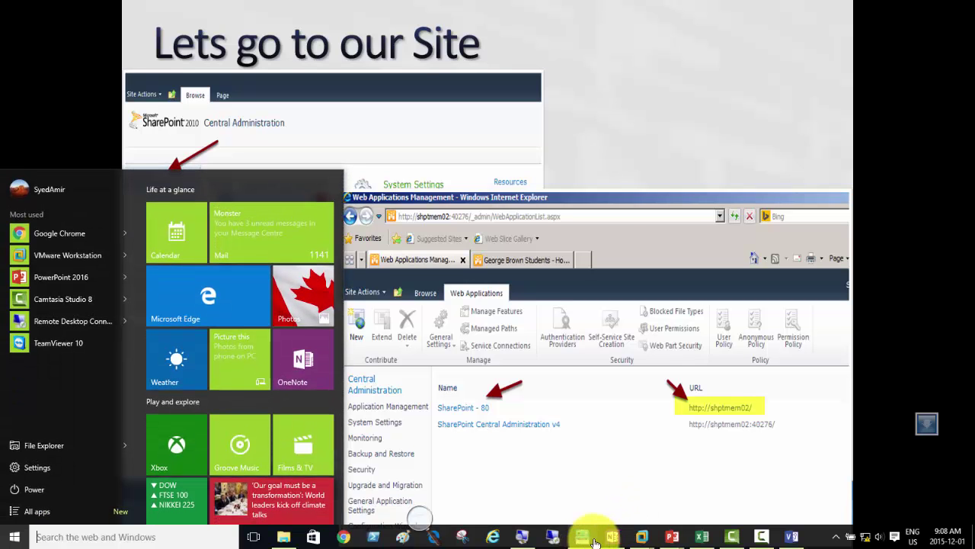
{"action": "mouse_move", "coordinate": [643, 533]}
{"action": "left_click", "coordinate": [674, 466]}
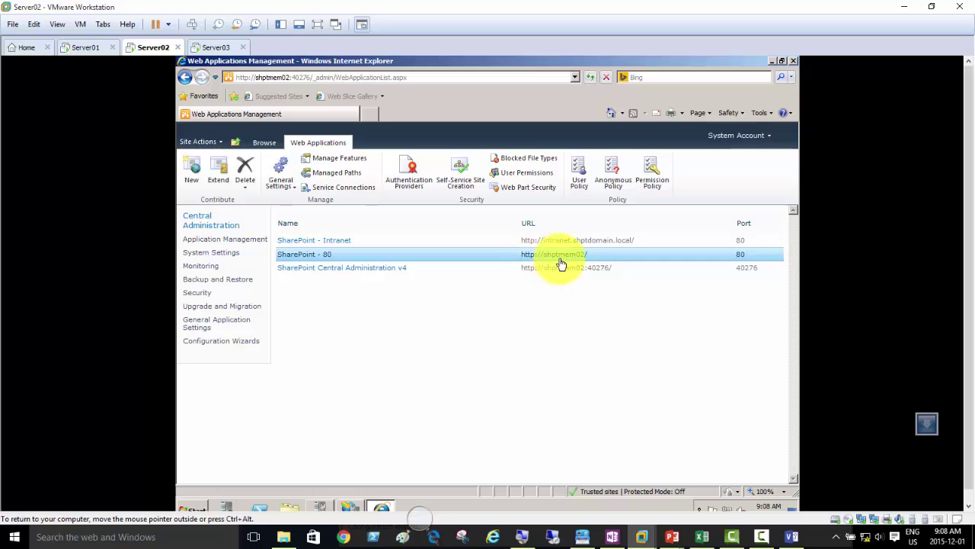
{"action": "left_click", "coordinate": [372, 114]}
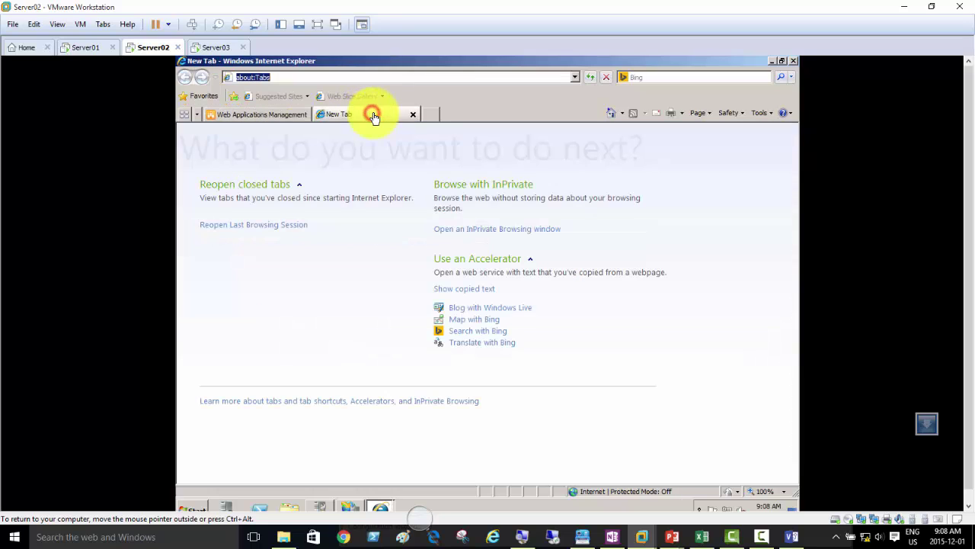
{"action": "type", "text": "sh"}
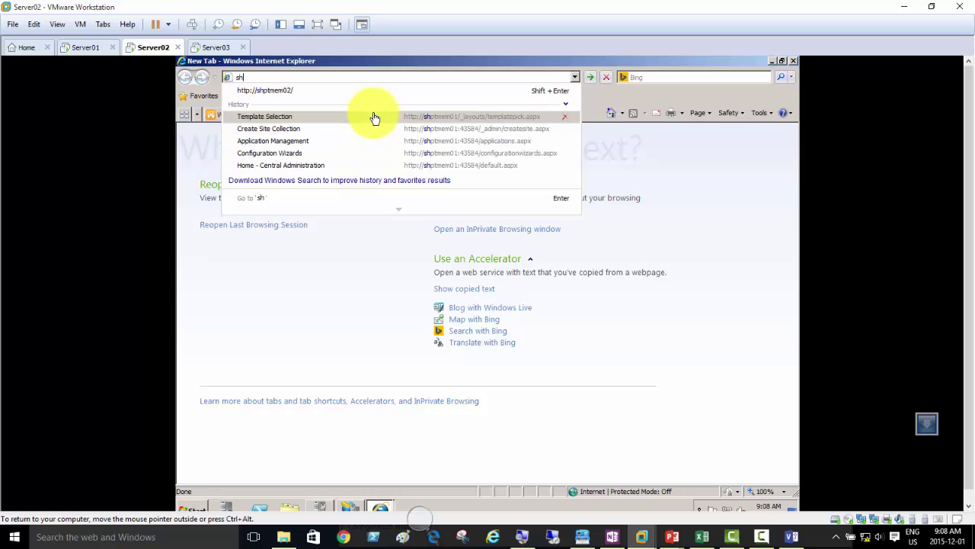
{"action": "type", "text": "ptme"}
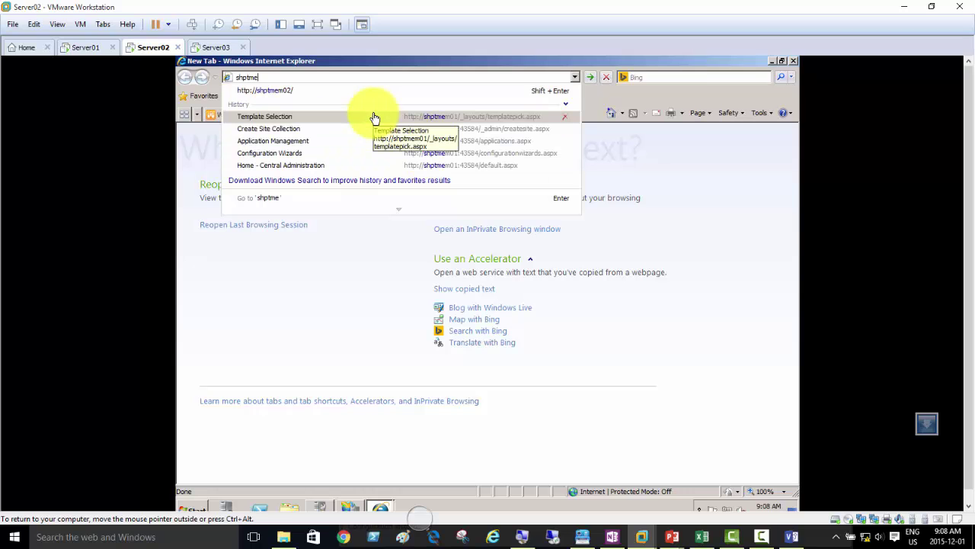
{"action": "type", "text": "m02"}
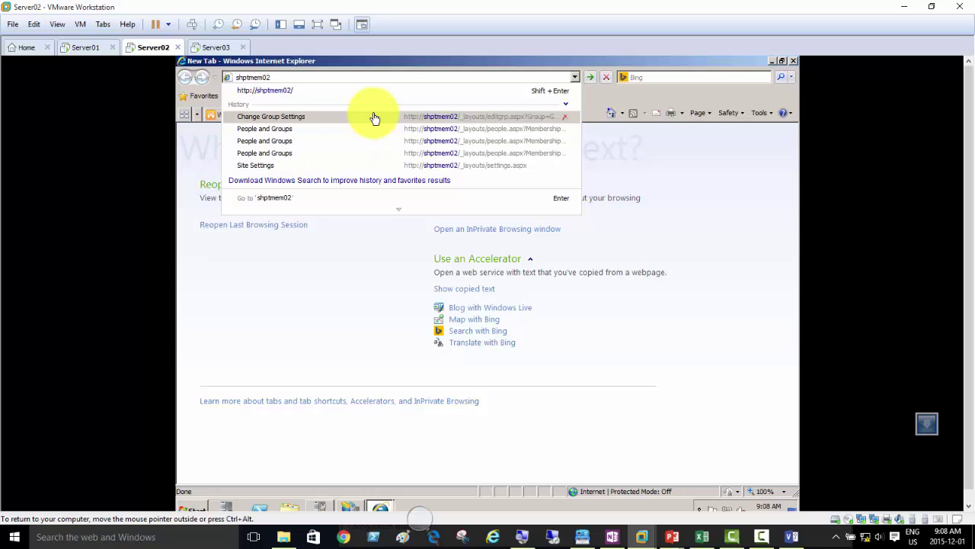
{"action": "key", "text": "Down"}
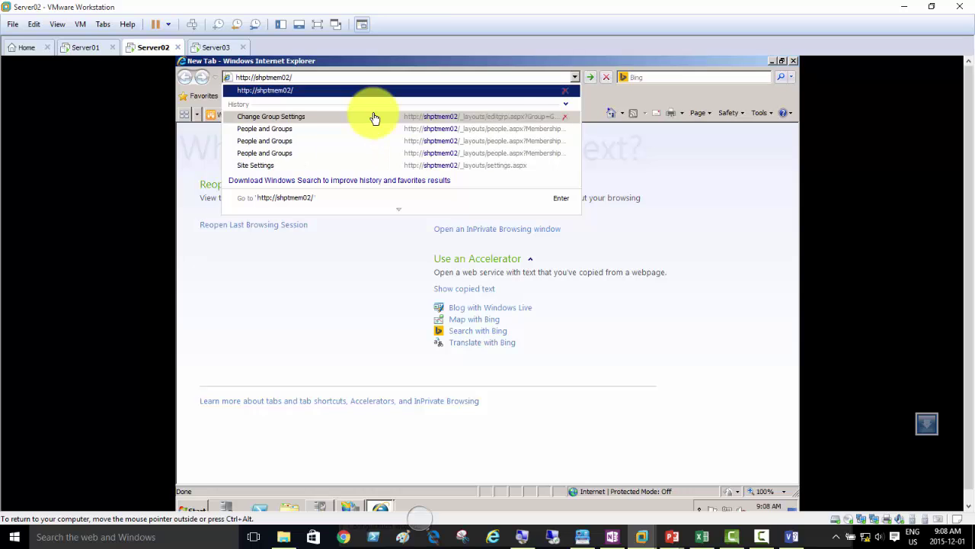
{"action": "key", "text": "Return"}
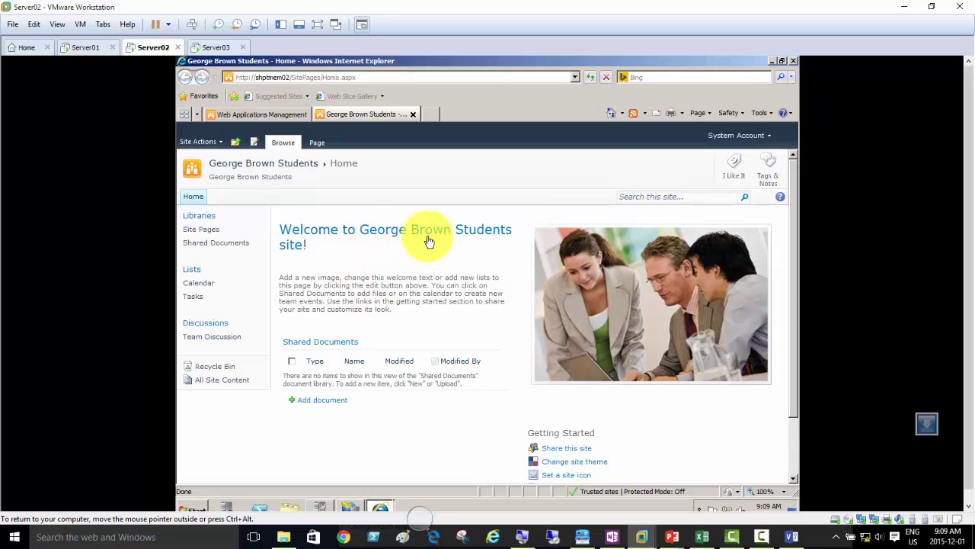
Step: Put the George Brown Students home page into edit mode and insert "Intranet" before "site!" in the welcome heading
{"action": "left_click", "coordinate": [319, 144]}
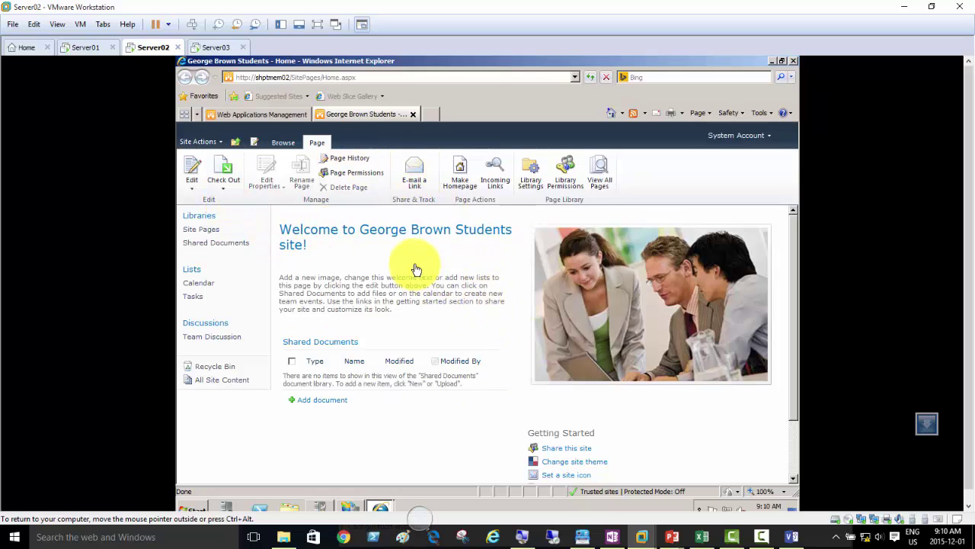
{"action": "left_click_drag", "start_coordinate": [358, 232], "coordinate": [496, 245]}
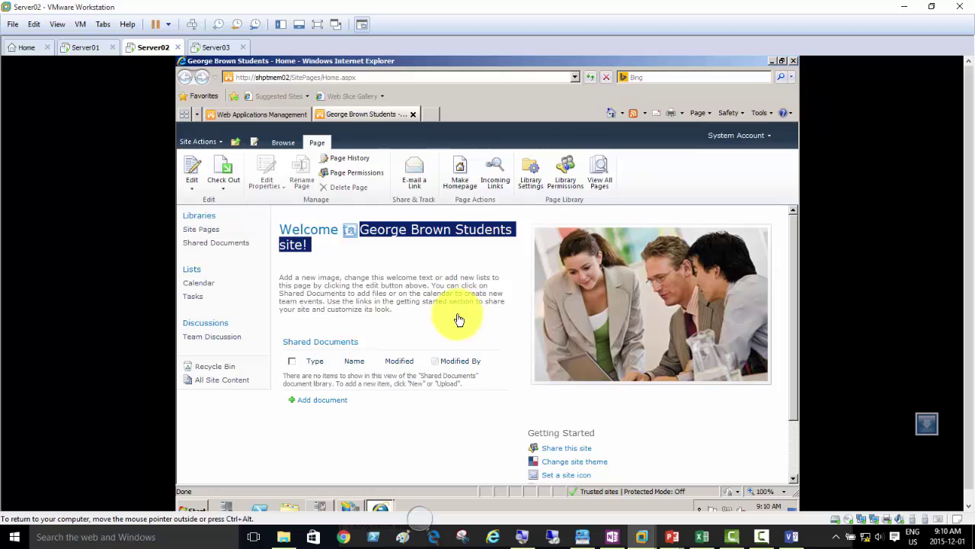
{"action": "left_click", "coordinate": [406, 272]}
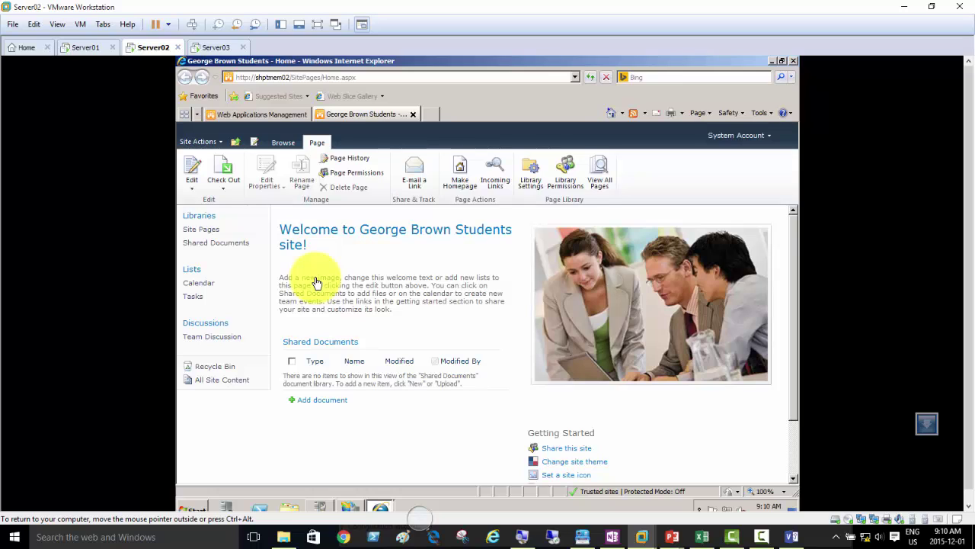
{"action": "left_click", "coordinate": [189, 189]}
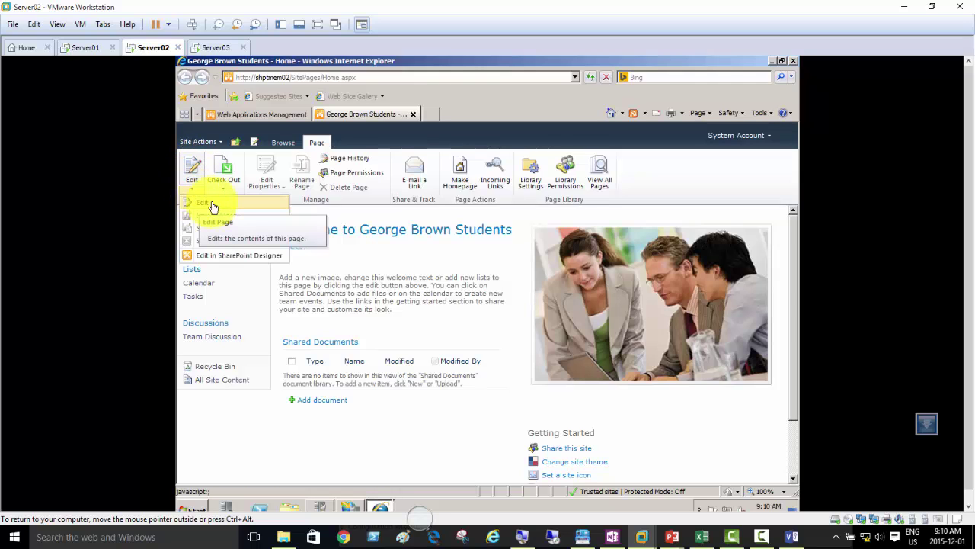
{"action": "left_click", "coordinate": [211, 206]}
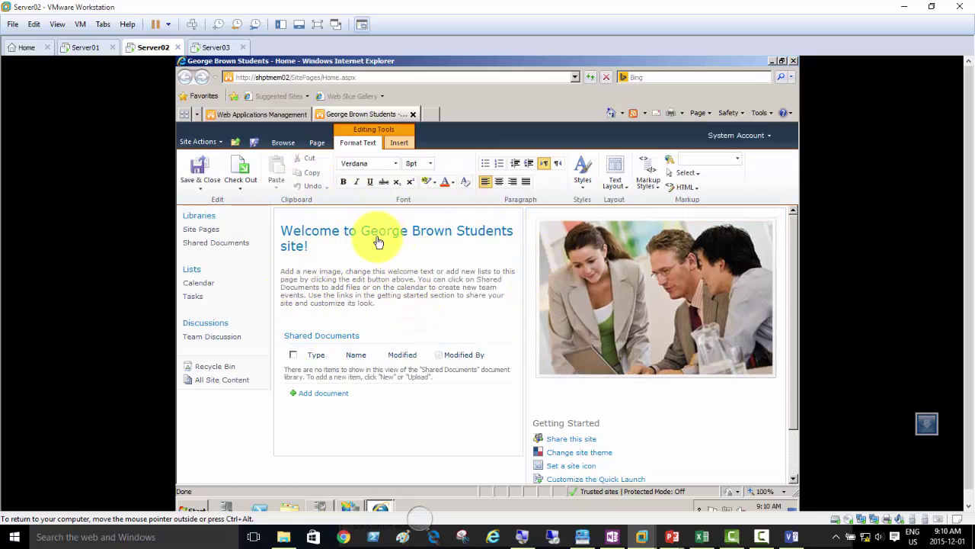
{"action": "left_click", "coordinate": [362, 230]}
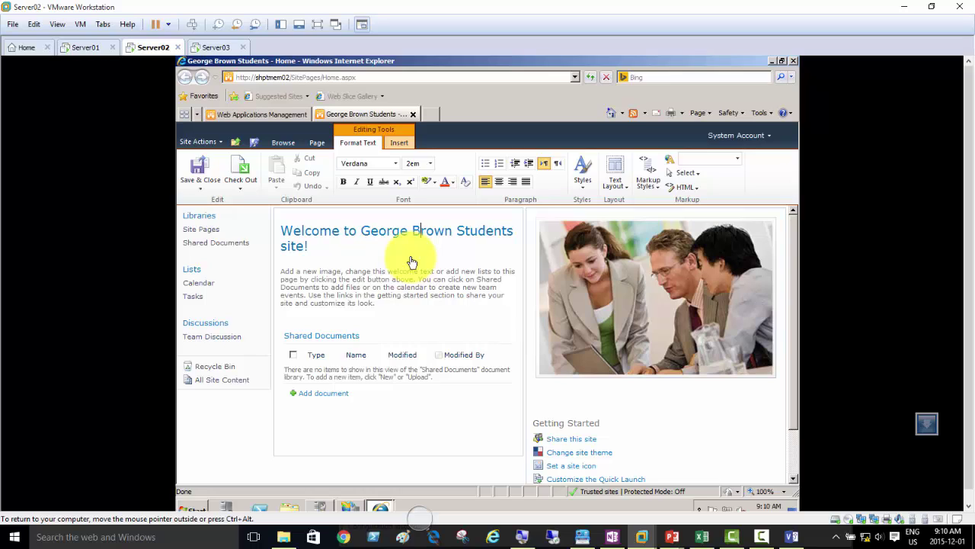
{"action": "type", "text": "Intranet"}
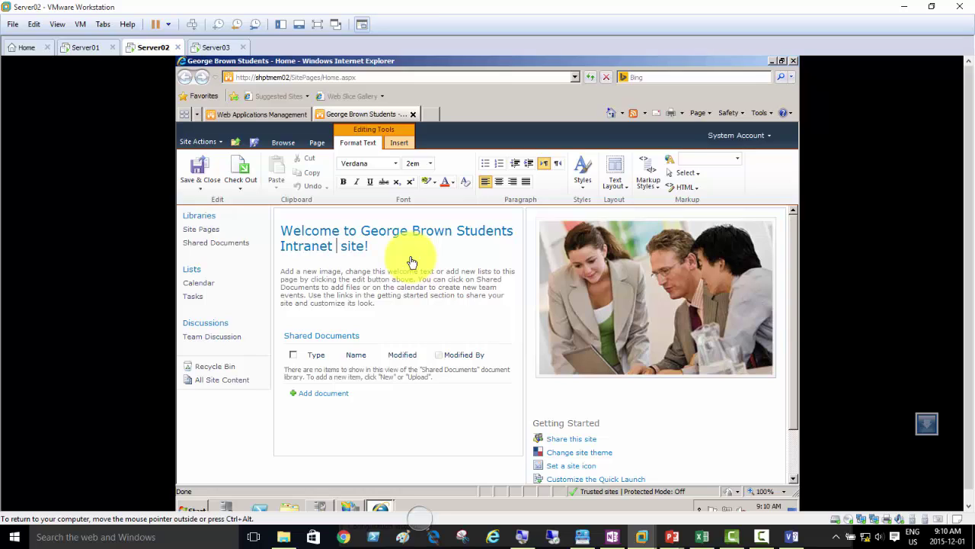
{"action": "key", "text": "Delete"}
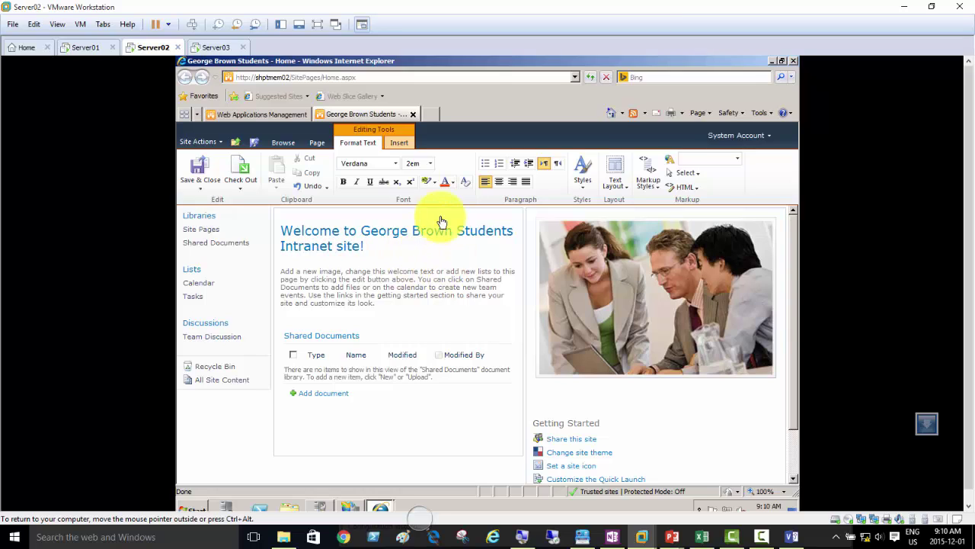
Step: Shrink the team photo on the home page to about half its width, and save and close the page
{"action": "left_click", "coordinate": [670, 286]}
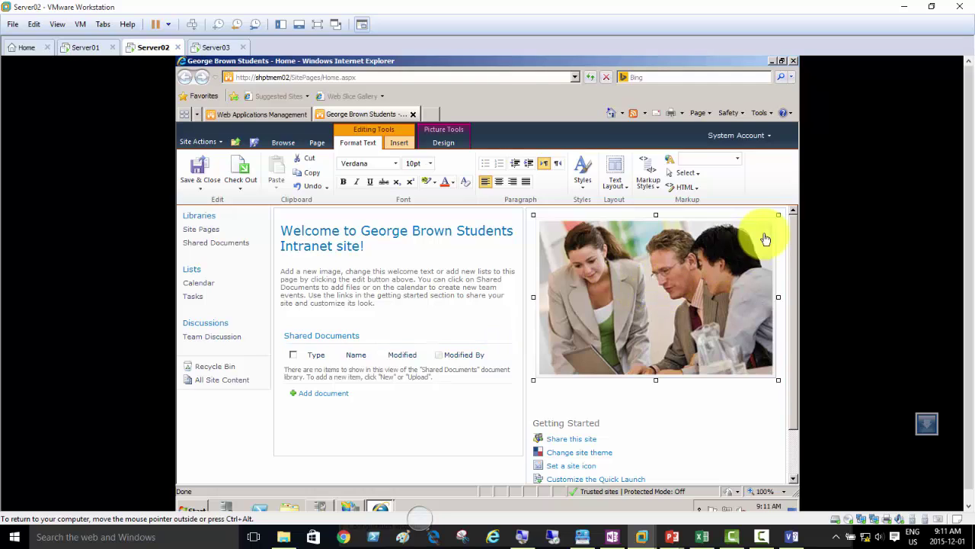
{"action": "left_click_drag", "start_coordinate": [780, 217], "coordinate": [605, 331]}
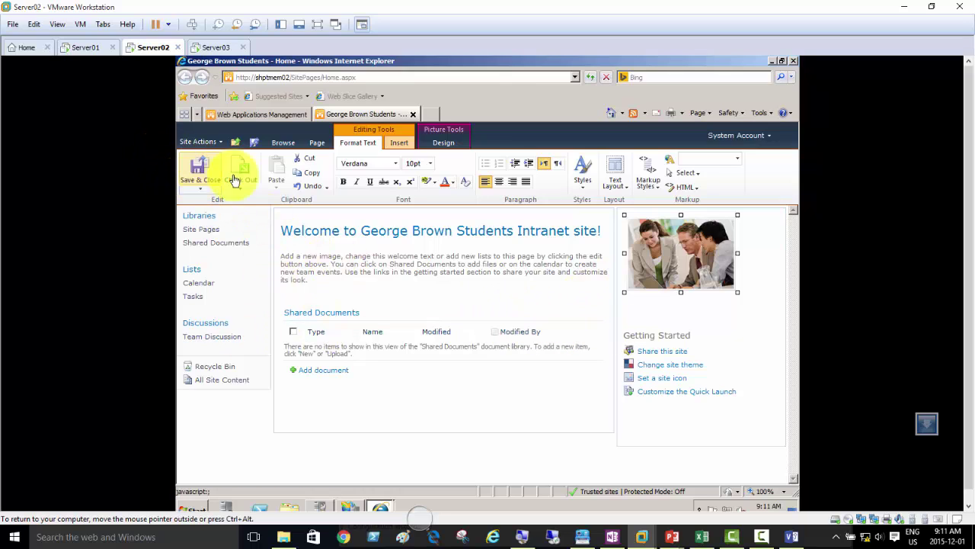
{"action": "left_click", "coordinate": [195, 171]}
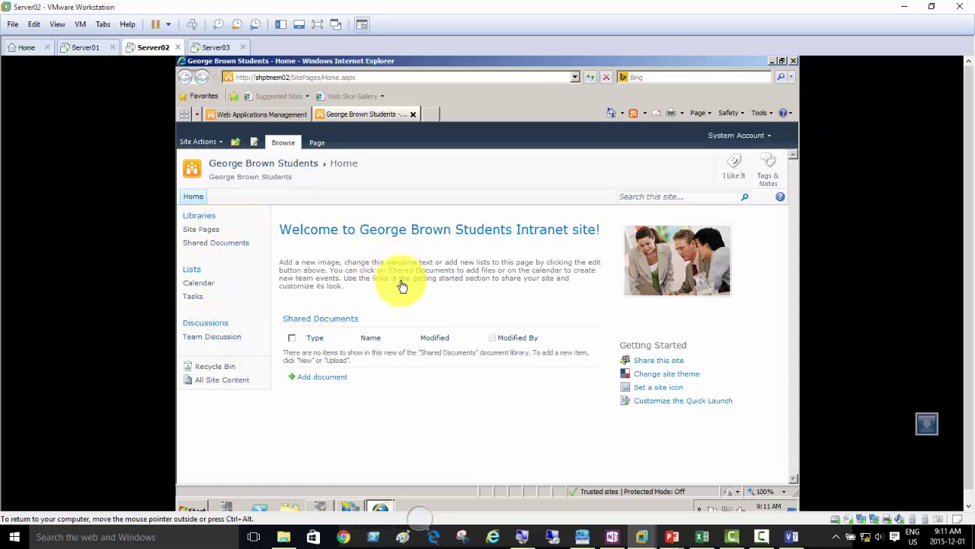
Step: Review the page management commands for the saved home page and return to the normal browse view
{"action": "left_click", "coordinate": [318, 143]}
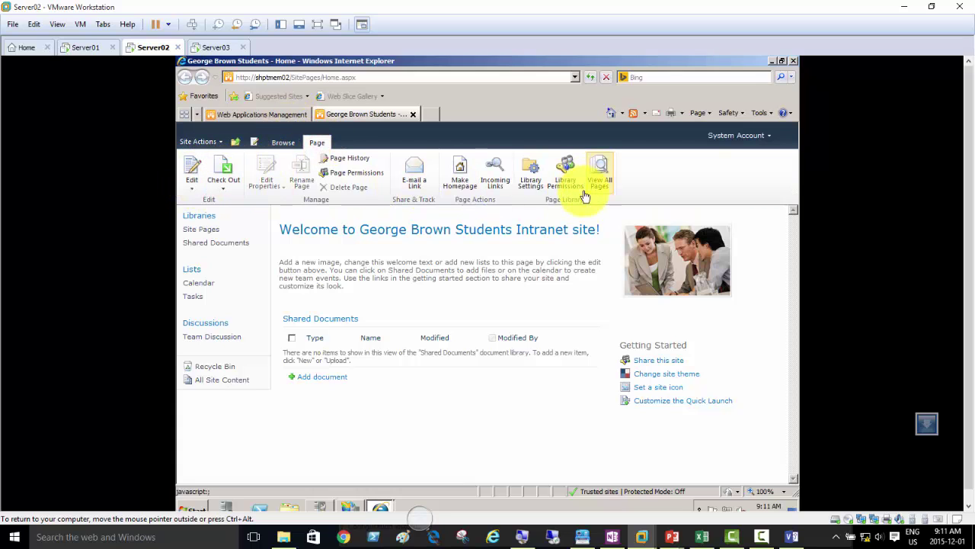
{"action": "left_click", "coordinate": [283, 143]}
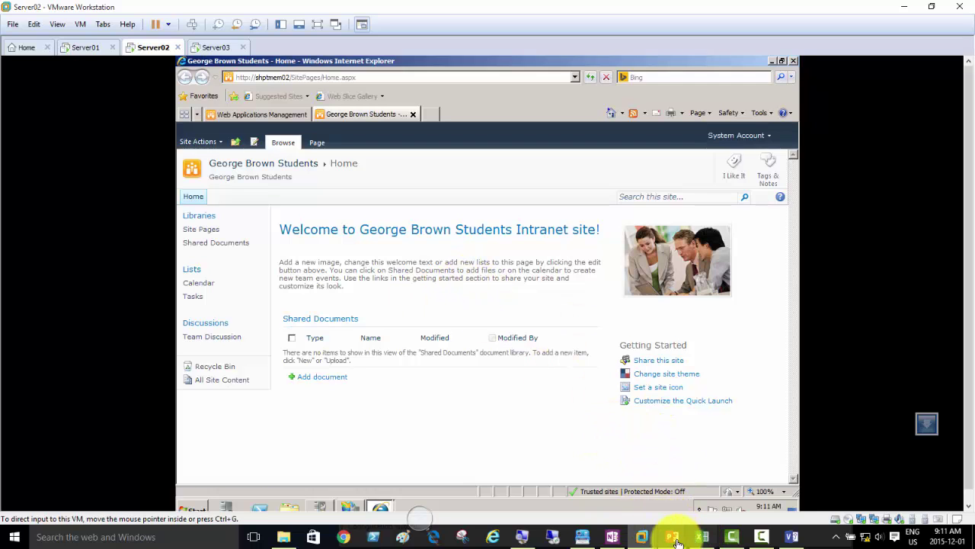
Step: Switch to the slide show and advance through the site and page-editing slides to the "Site Actions" and "Site Settings" slide
{"action": "mouse_move", "coordinate": [676, 541]}
{"action": "left_click", "coordinate": [725, 507]}
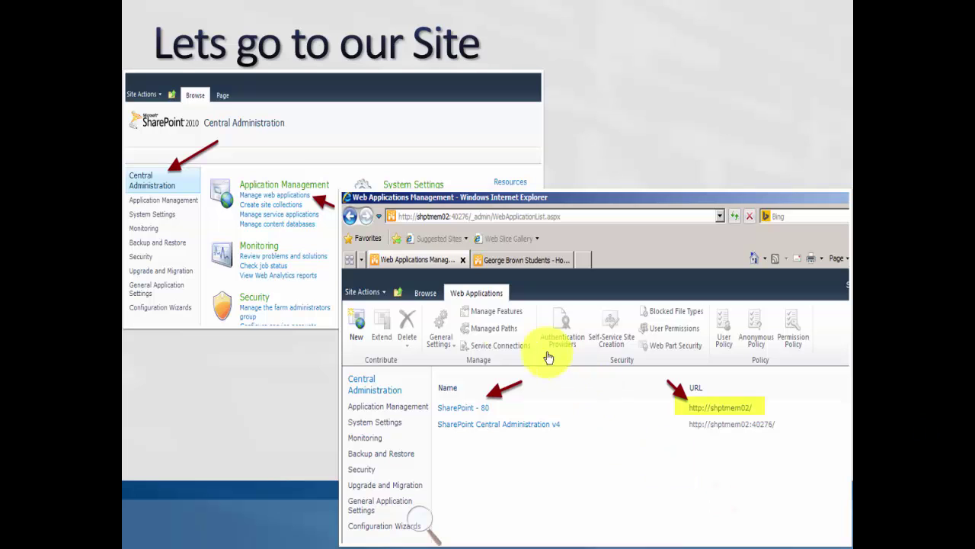
{"action": "left_click", "coordinate": [551, 278]}
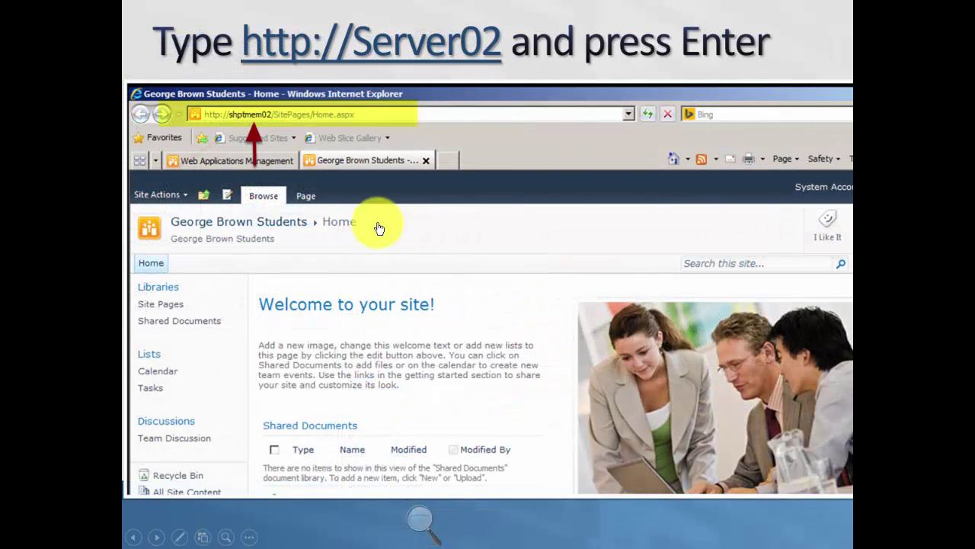
{"action": "left_click", "coordinate": [394, 260]}
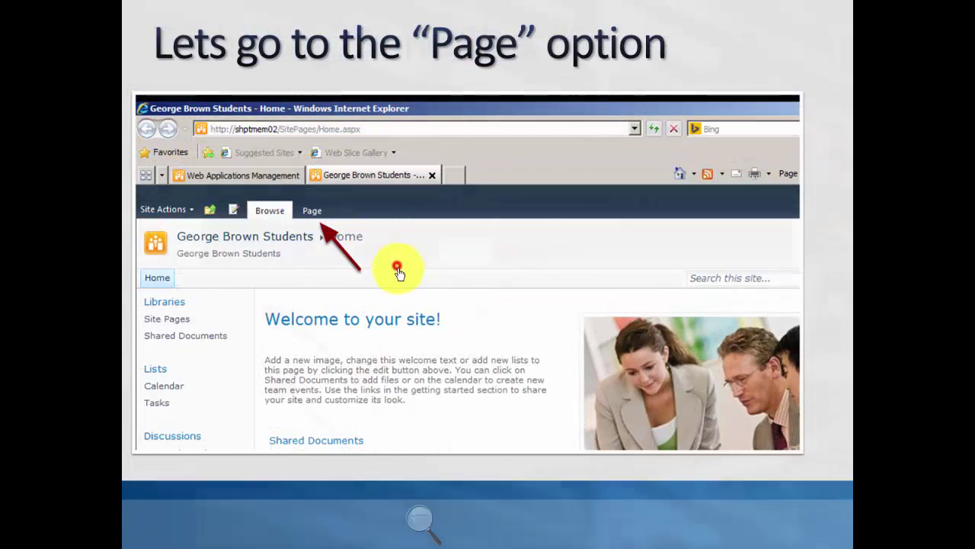
{"action": "left_click", "coordinate": [397, 268]}
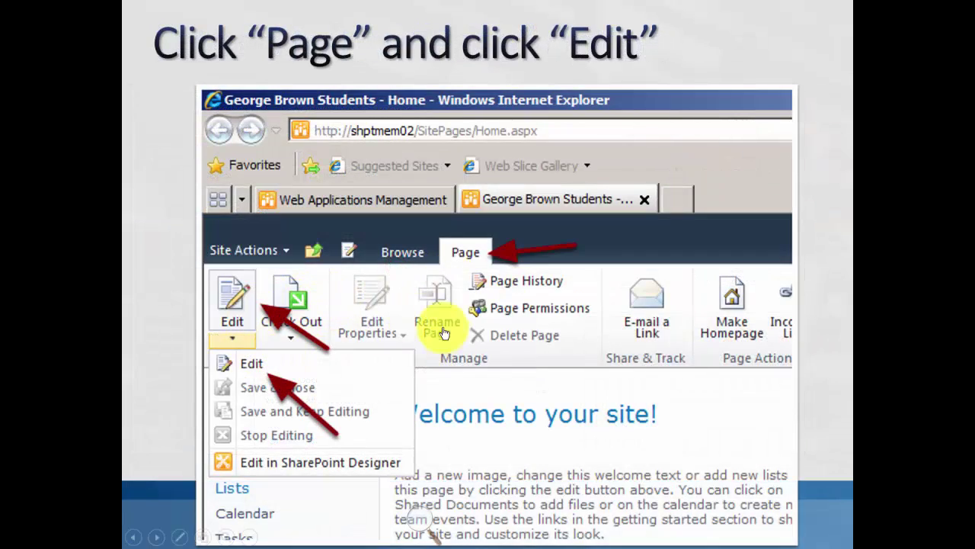
{"action": "left_click", "coordinate": [460, 283]}
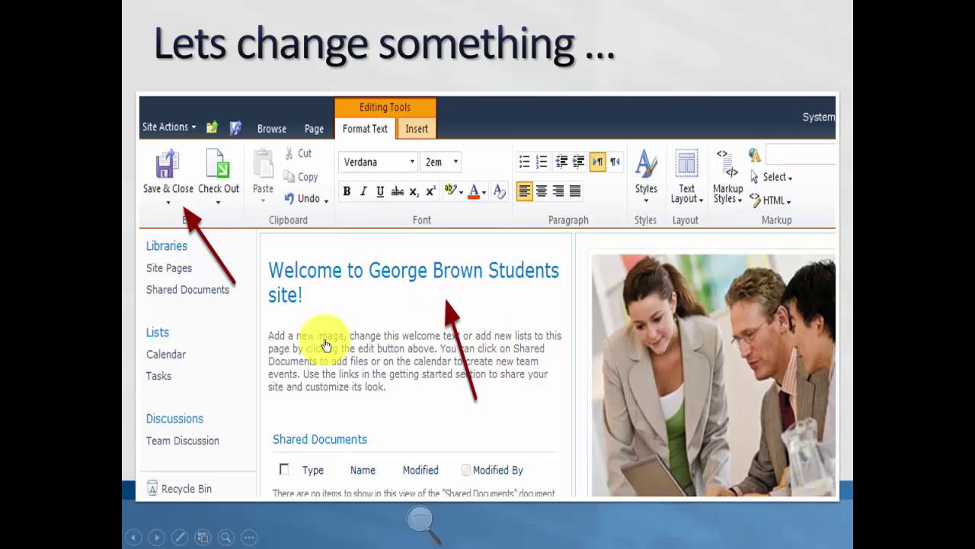
{"action": "left_click", "coordinate": [390, 235]}
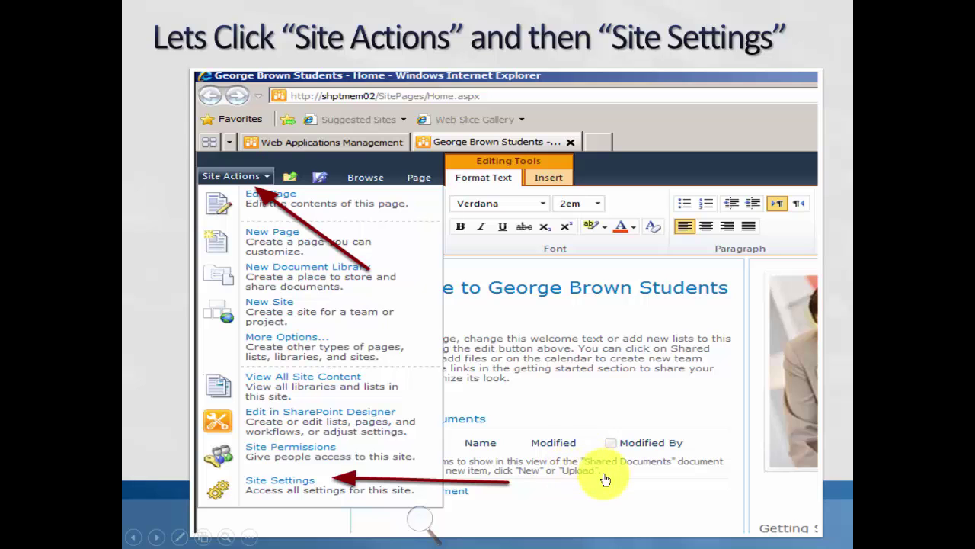
Step: Return to the Server02 virtual machine, open the George Brown Students site settings, and review the administration sections
{"action": "key", "text": "super"}
{"action": "mouse_move", "coordinate": [644, 535]}
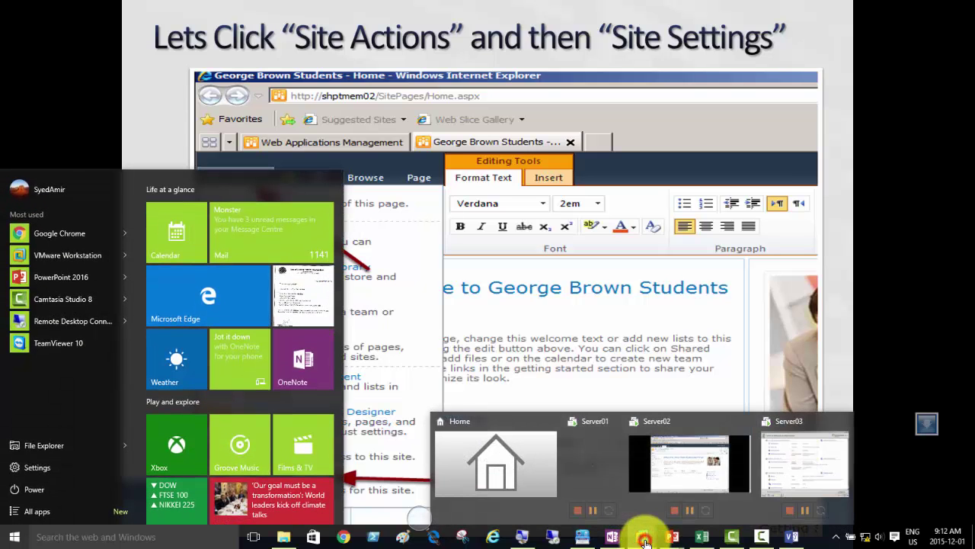
{"action": "left_click", "coordinate": [680, 471]}
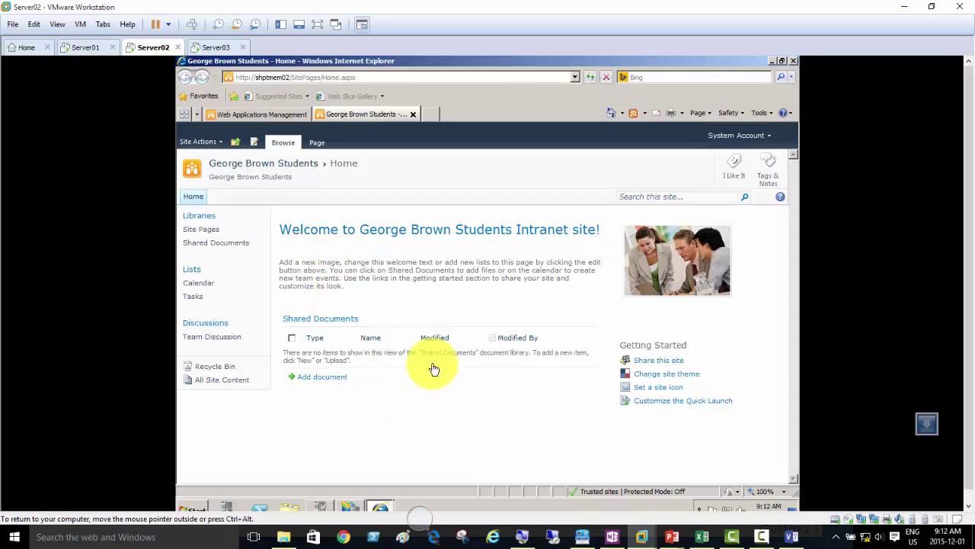
{"action": "left_click", "coordinate": [197, 508]}
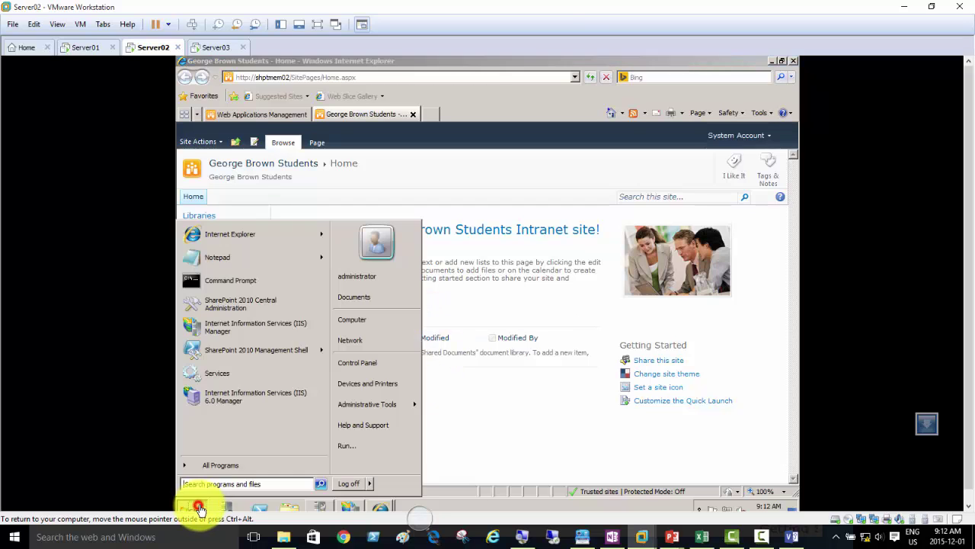
{"action": "left_click", "coordinate": [477, 403]}
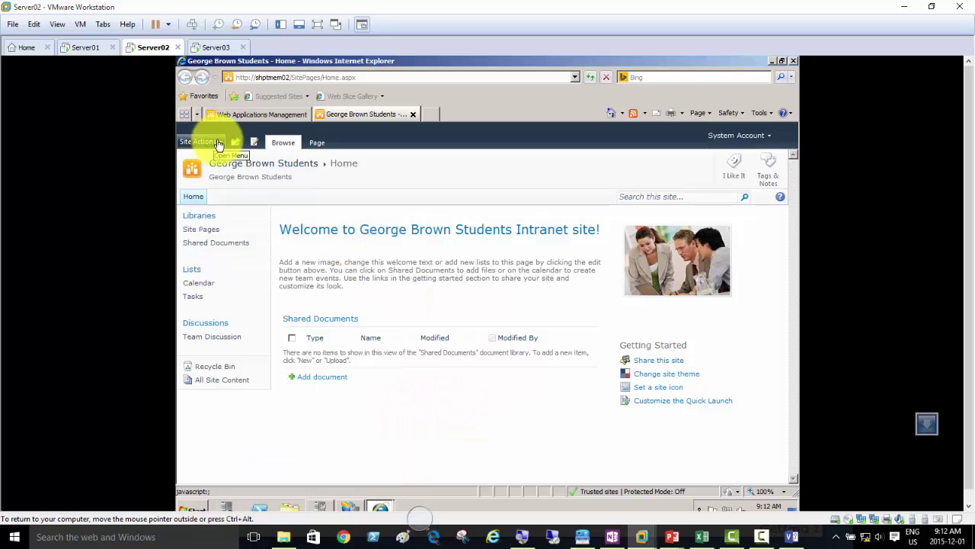
{"action": "left_click", "coordinate": [220, 143]}
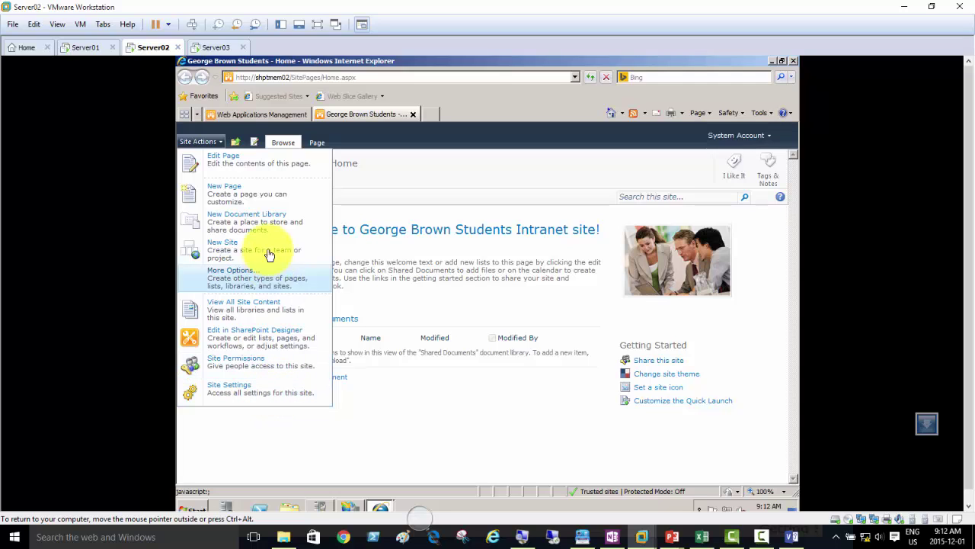
{"action": "left_click", "coordinate": [224, 393]}
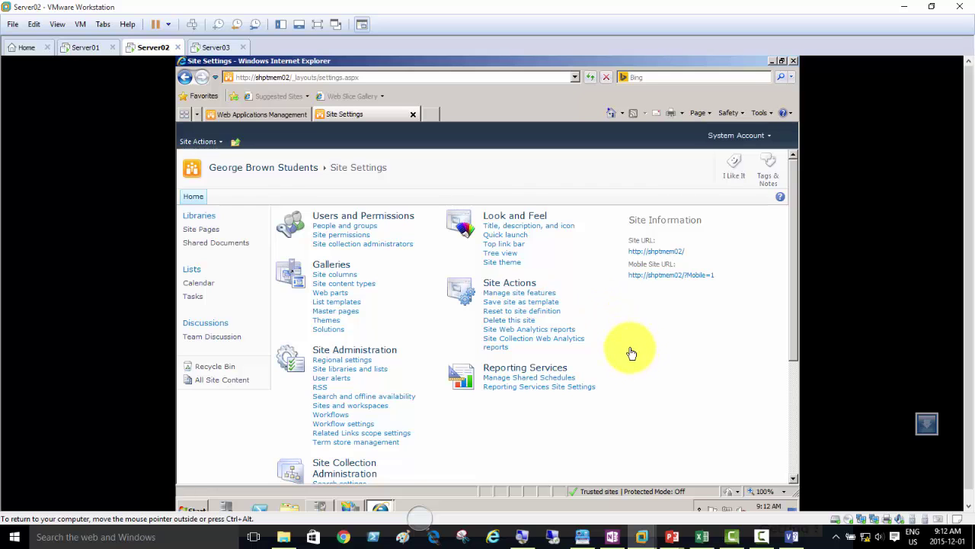
{"action": "scroll", "coordinate": [631, 353], "scroll_direction": "down", "scroll_amount": 3}
{"action": "scroll", "coordinate": [631, 352], "scroll_direction": "up", "scroll_amount": 3}
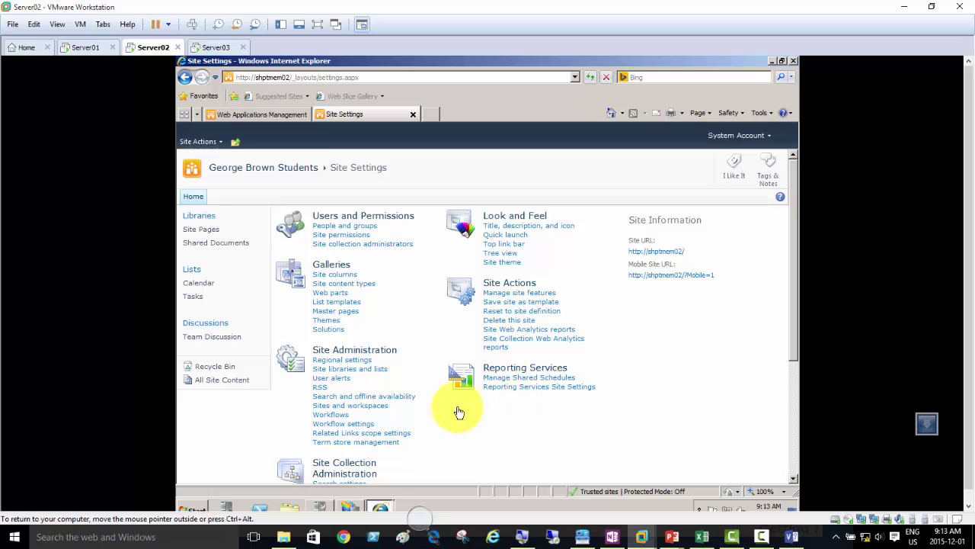
{"action": "scroll", "coordinate": [431, 388], "scroll_direction": "down", "scroll_amount": 4}
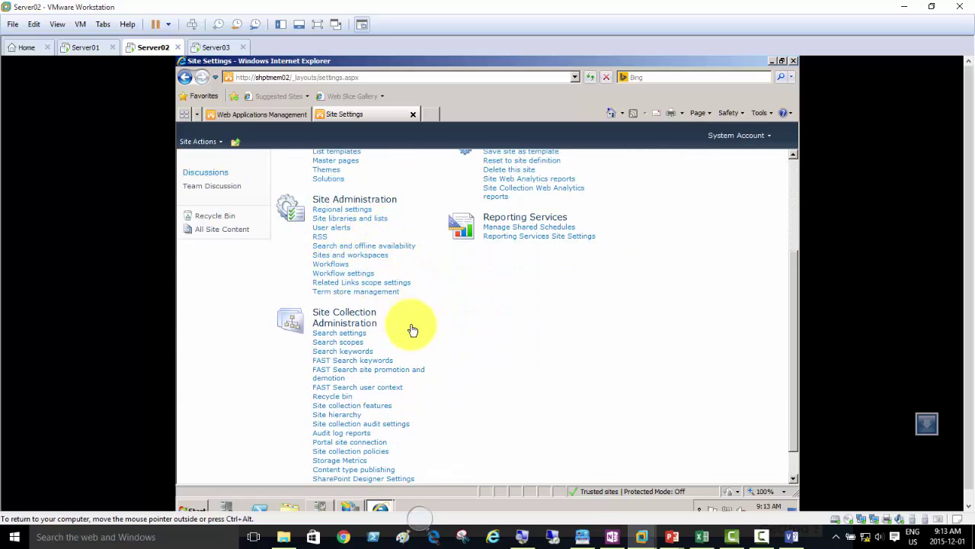
{"action": "scroll", "coordinate": [411, 329], "scroll_direction": "down", "scroll_amount": 1}
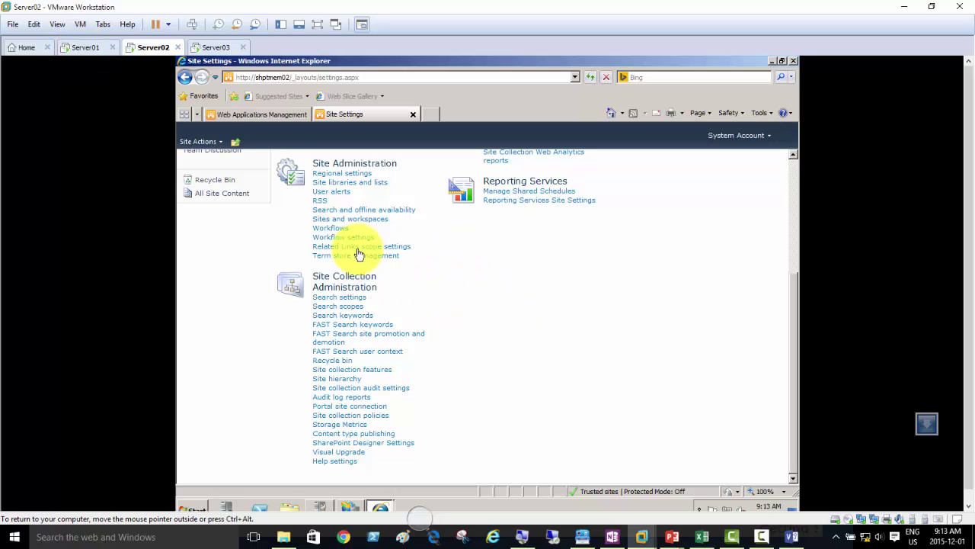
Step: Switch to the Server01 virtual machine and open the Users container of shptdomain.local in Active Directory Users and Computers
{"action": "left_click", "coordinate": [86, 51]}
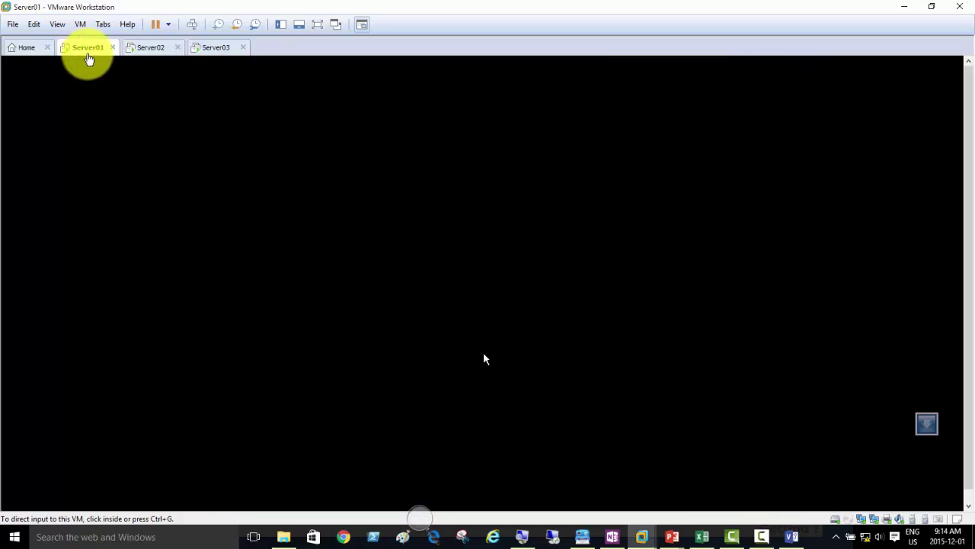
{"action": "left_click", "coordinate": [475, 306]}
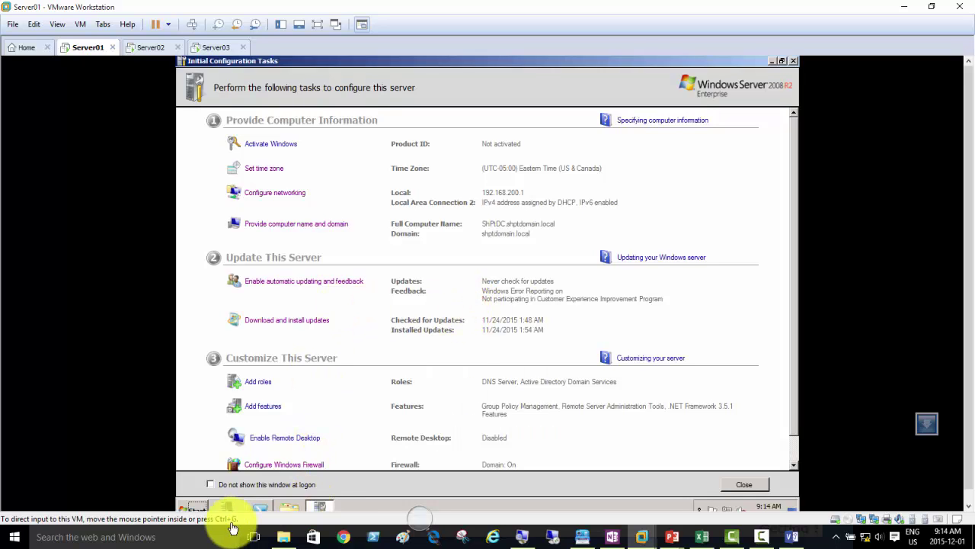
{"action": "left_click", "coordinate": [200, 506]}
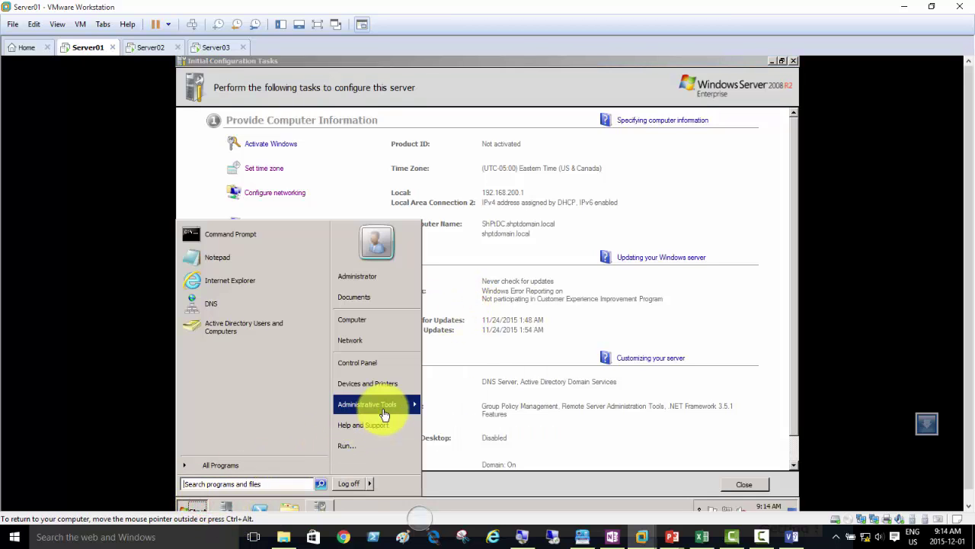
{"action": "mouse_move", "coordinate": [387, 412]}
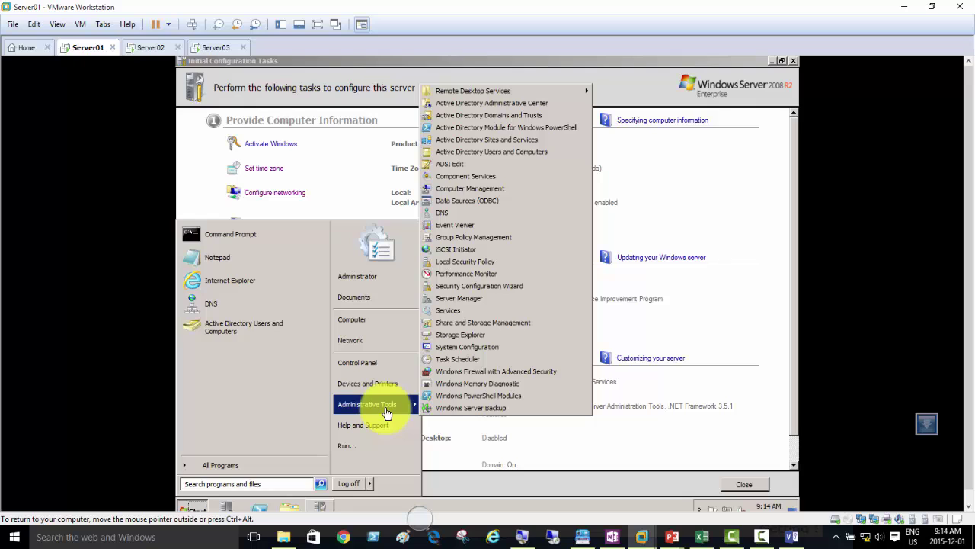
{"action": "left_click", "coordinate": [532, 160]}
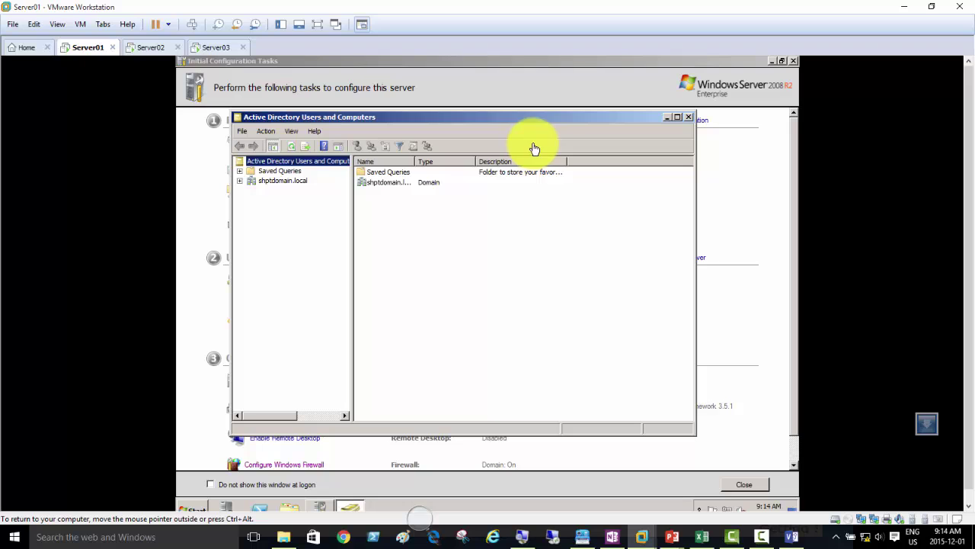
{"action": "left_click", "coordinate": [268, 181]}
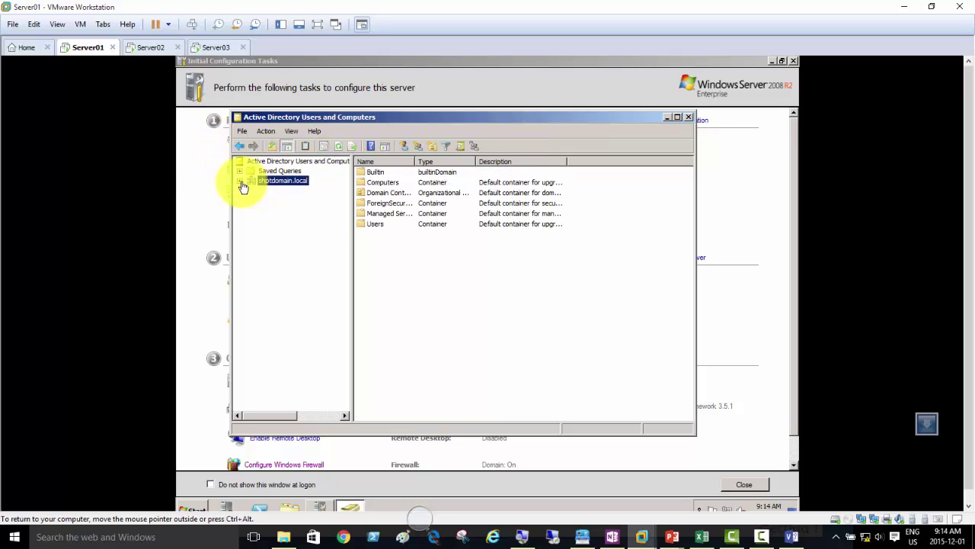
{"action": "left_click", "coordinate": [240, 181]}
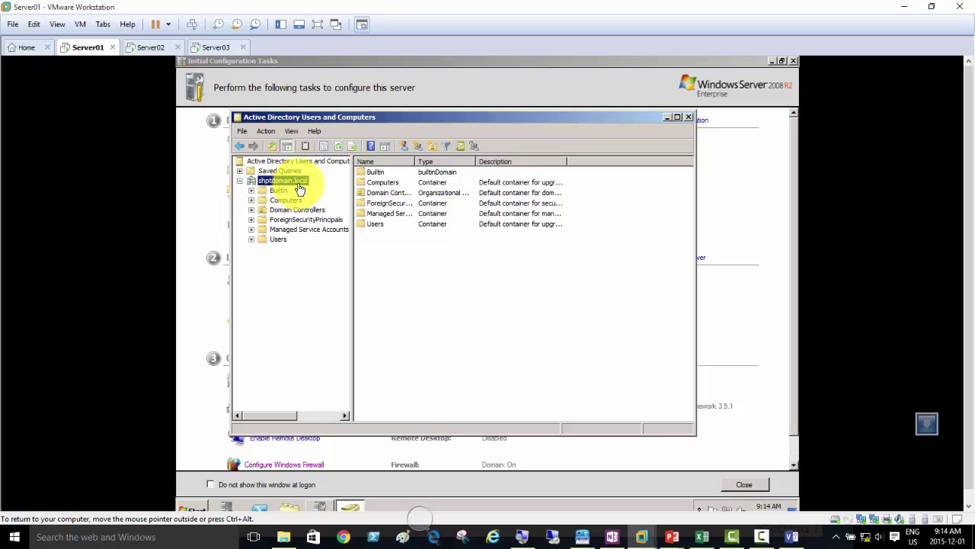
{"action": "left_click", "coordinate": [279, 240]}
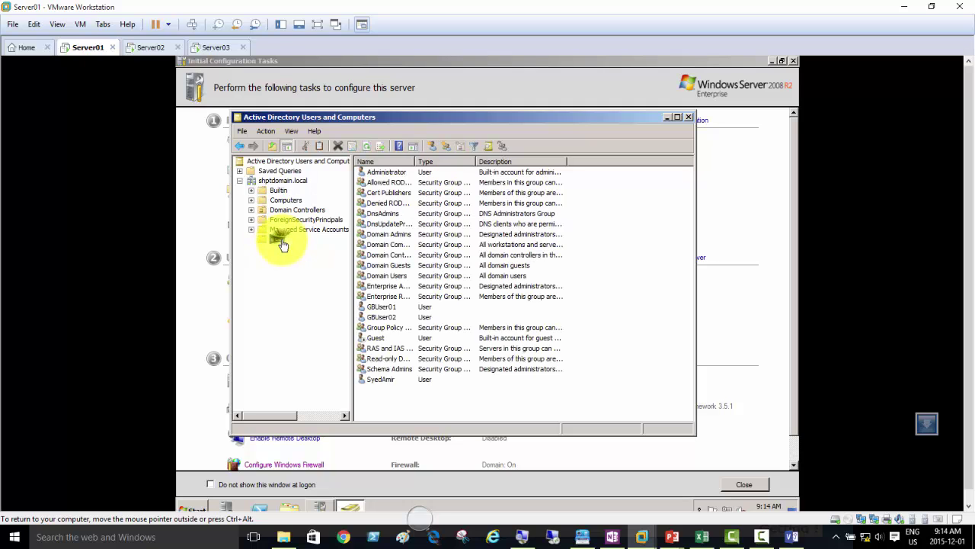
{"action": "right_click", "coordinate": [282, 242]}
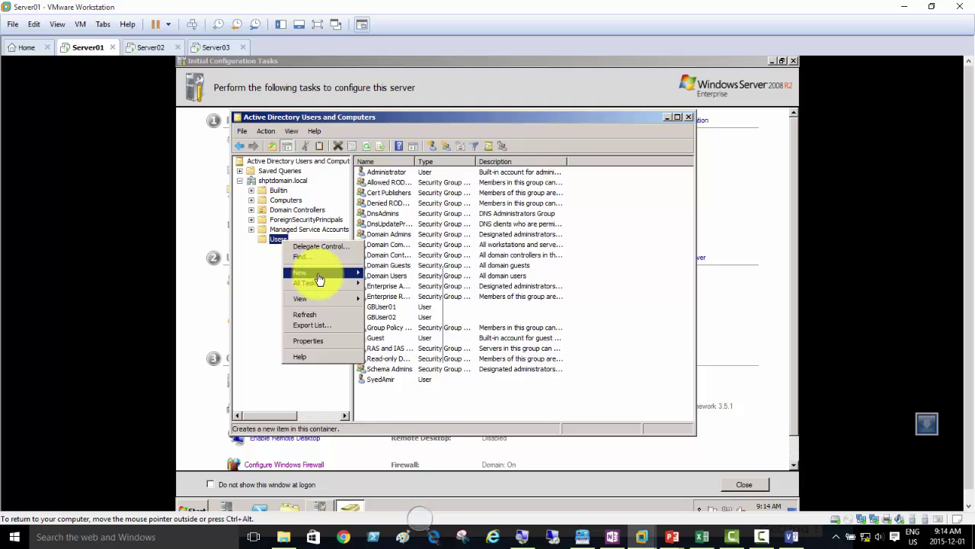
{"action": "mouse_move", "coordinate": [313, 272]}
{"action": "left_click", "coordinate": [471, 419]}
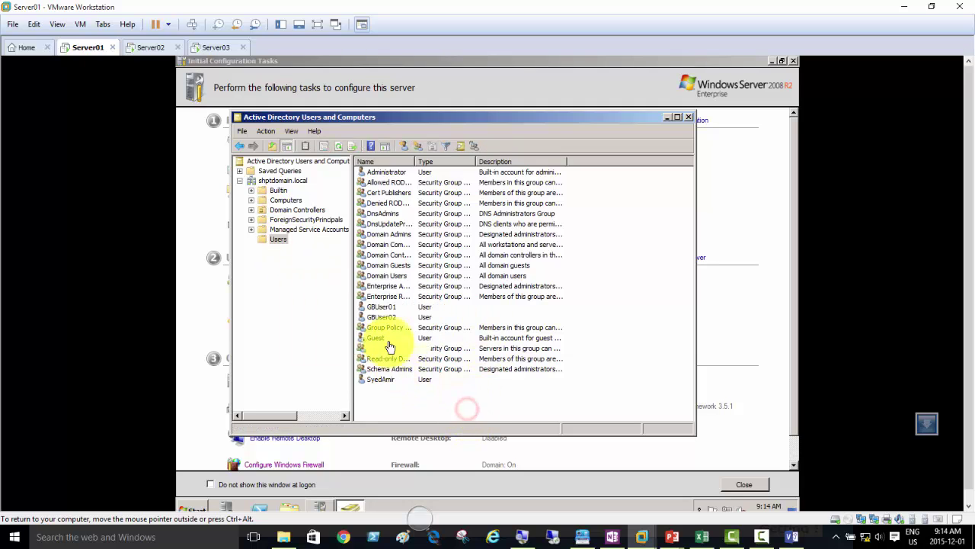
Step: Delete the existing GBUser01 and GBUser02 accounts and refresh the Users container
{"action": "left_click", "coordinate": [387, 305]}
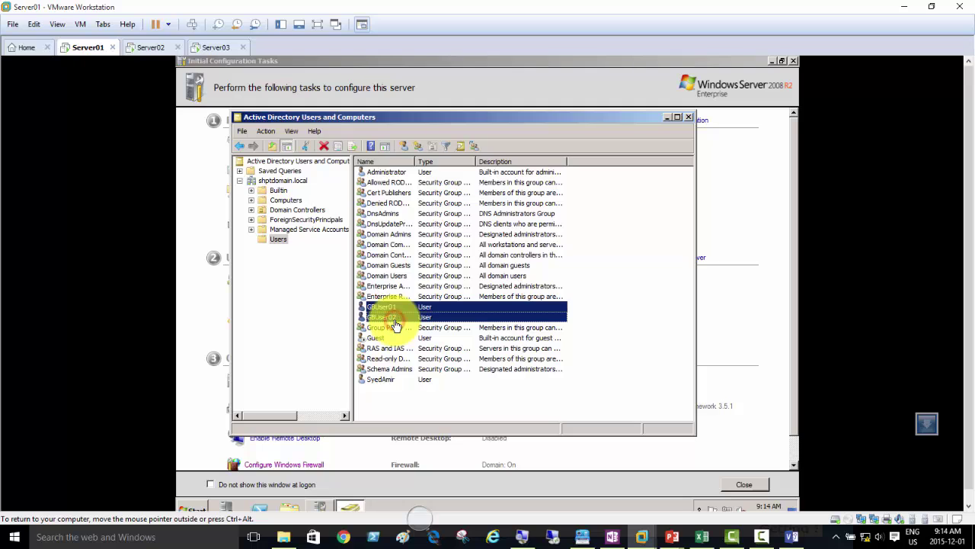
{"action": "key", "text": "Delete"}
{"action": "left_click", "coordinate": [500, 319]}
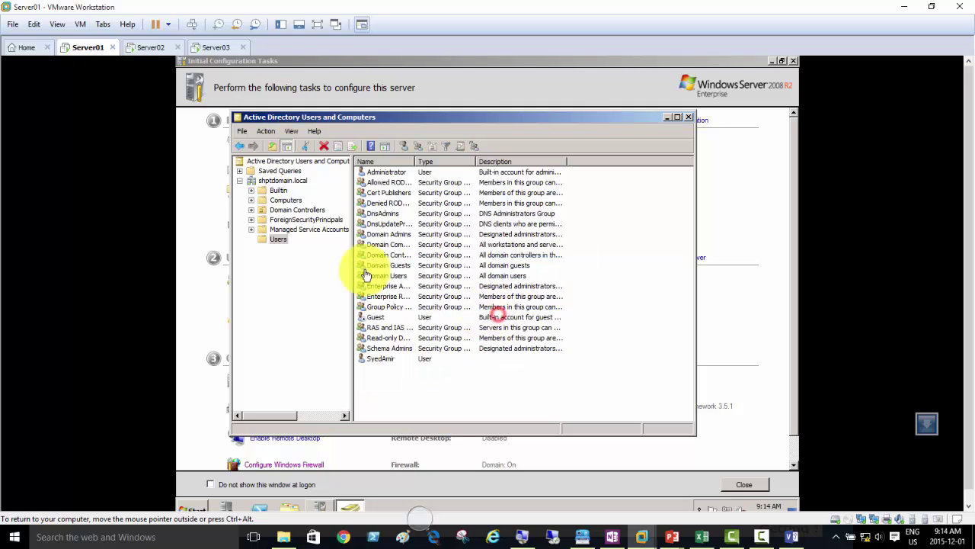
{"action": "right_click", "coordinate": [284, 240]}
{"action": "mouse_move", "coordinate": [320, 276]}
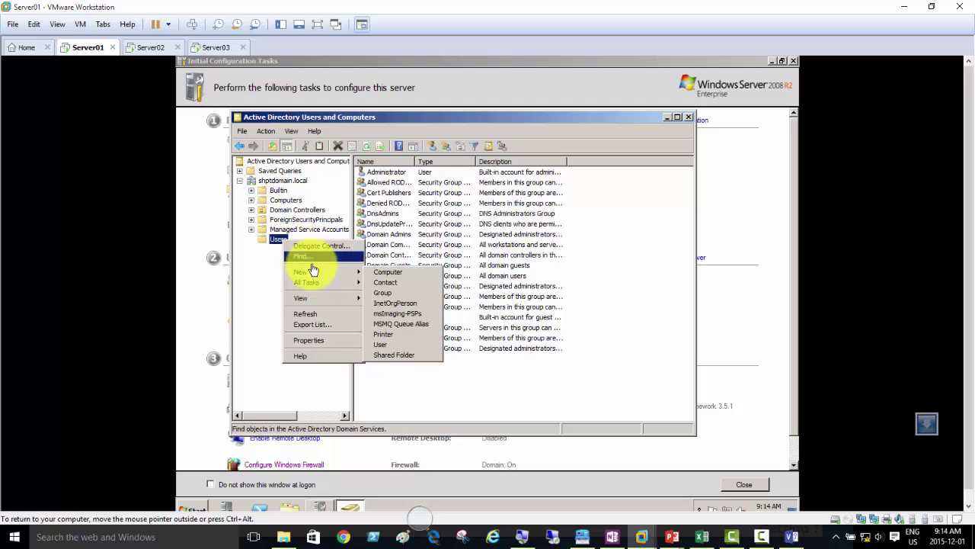
{"action": "left_click", "coordinate": [319, 314]}
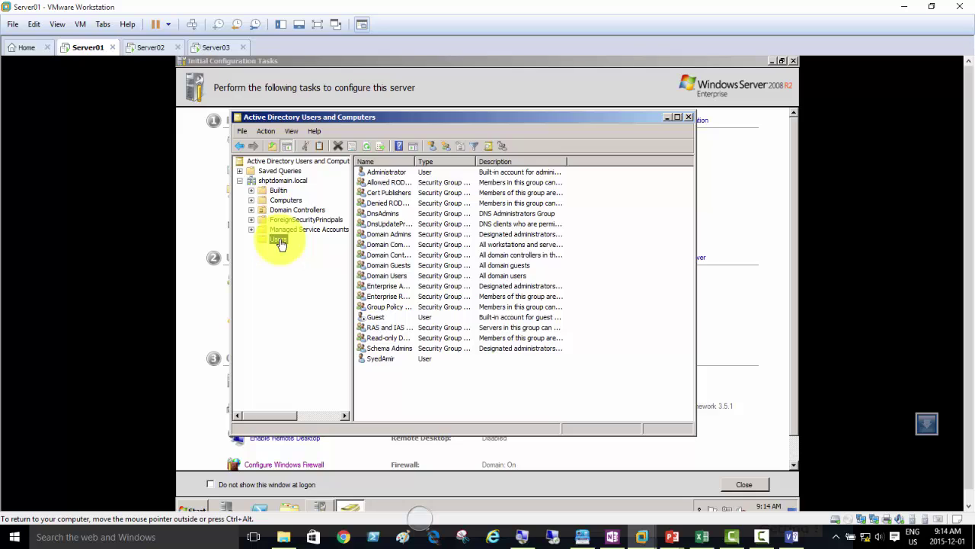
Step: Start a new user in the Users container with the first name GBUser01 and no last name
{"action": "right_click", "coordinate": [280, 240]}
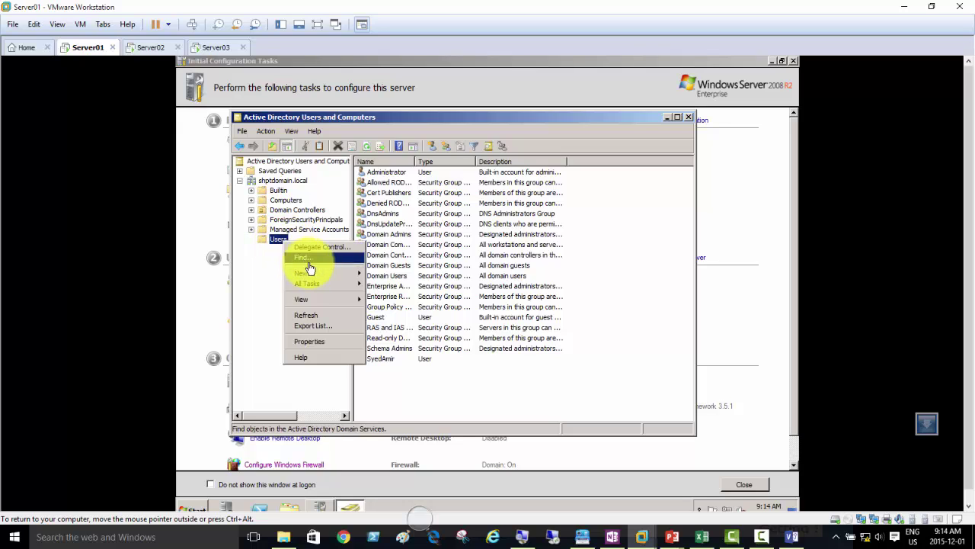
{"action": "mouse_move", "coordinate": [319, 275]}
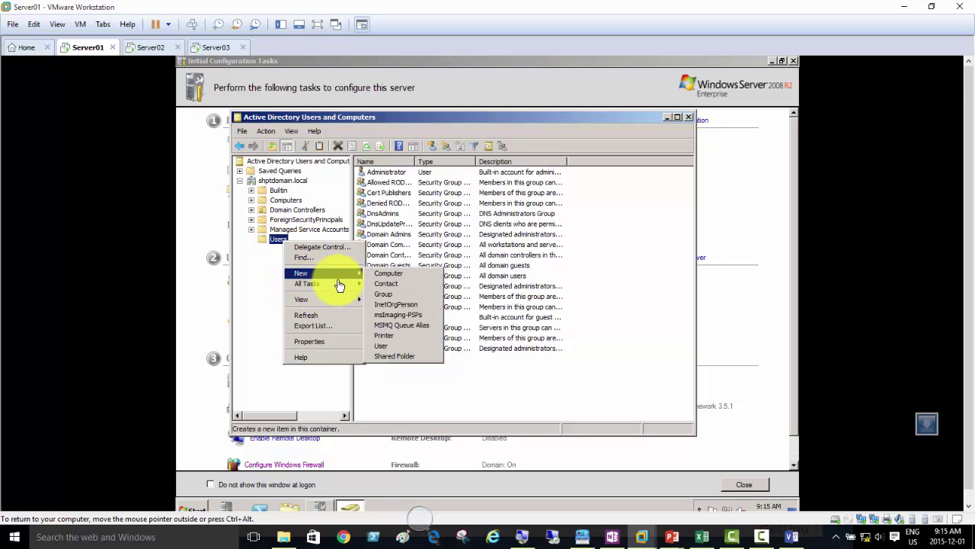
{"action": "left_click", "coordinate": [403, 349]}
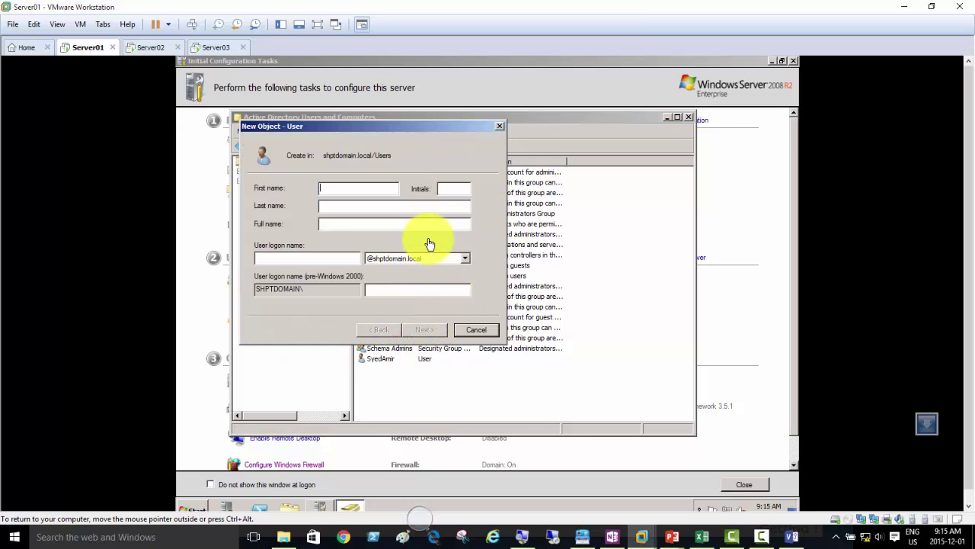
{"action": "type", "text": "GBU"}
{"action": "key", "text": "ctrl+a"}
{"action": "key", "text": "Tab"}
{"action": "key", "text": "Tab"}
{"action": "key", "text": "Tab"}
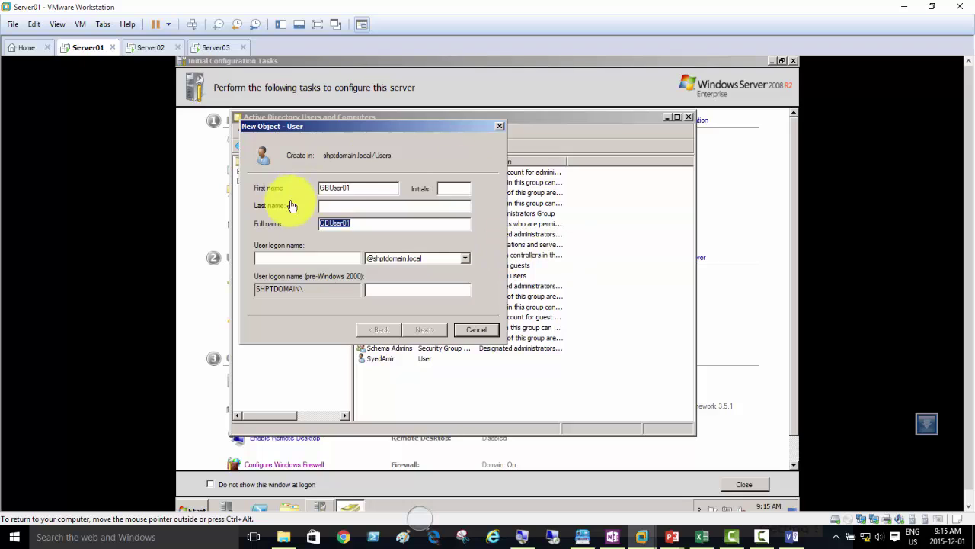
Step: Copy the first name GBUser01 into the new user's logon name for the shptdomain.local domain
{"action": "left_click_drag", "start_coordinate": [357, 187], "coordinate": [278, 189]}
{"action": "right_click", "coordinate": [328, 189]}
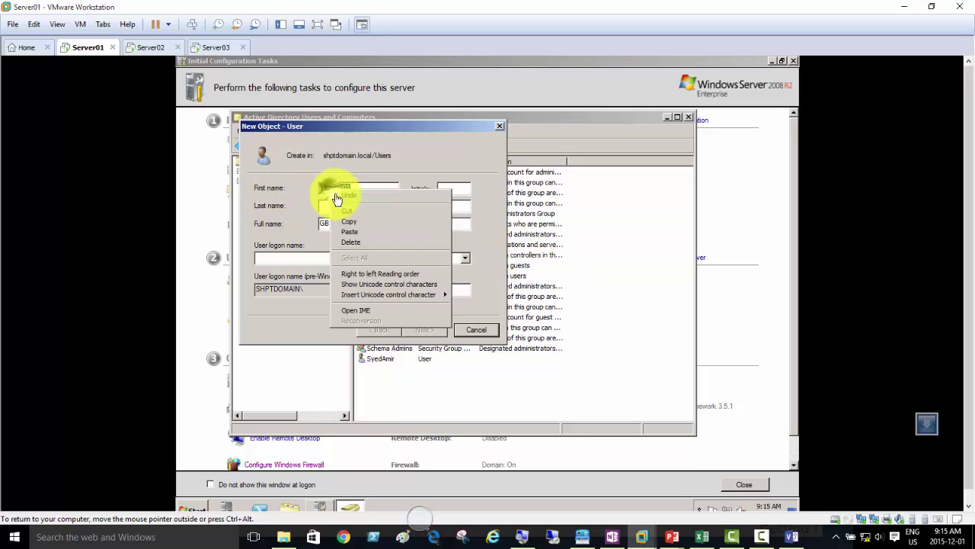
{"action": "left_click", "coordinate": [344, 221]}
{"action": "left_click", "coordinate": [285, 260]}
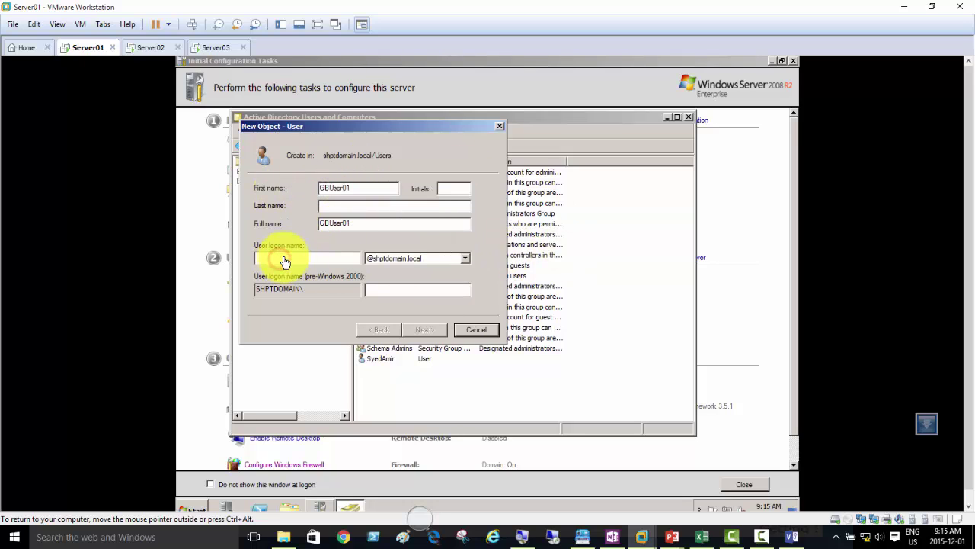
{"action": "right_click", "coordinate": [283, 262]}
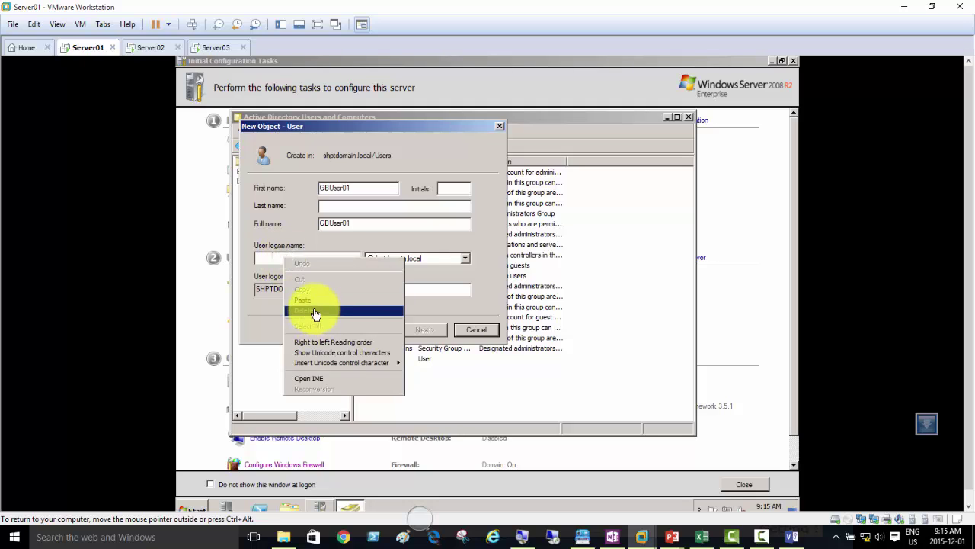
{"action": "left_click", "coordinate": [315, 306]}
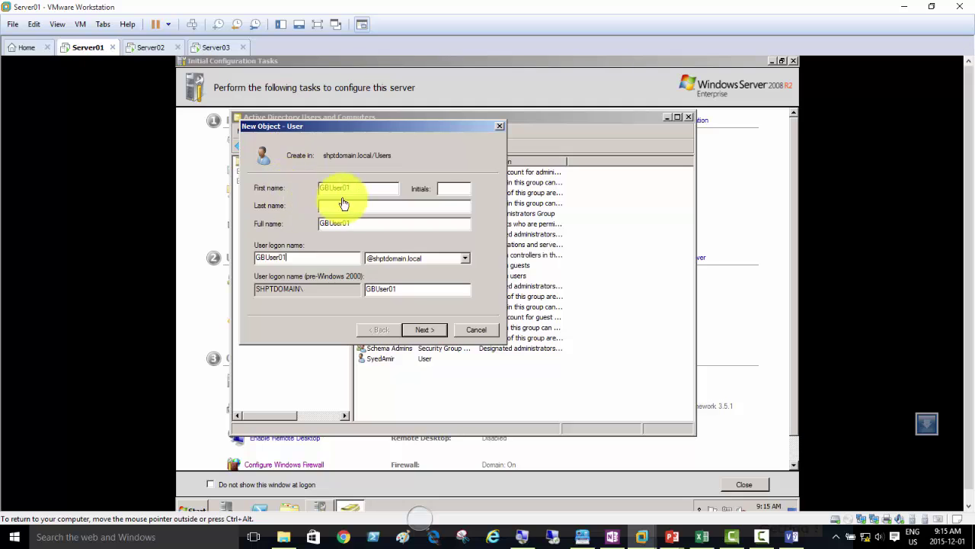
Step: Enter and confirm the account password, turn off the required password change at next logon, and finish creating GBUser01
{"action": "left_click", "coordinate": [434, 334]}
{"action": "type", "text": "•••"}
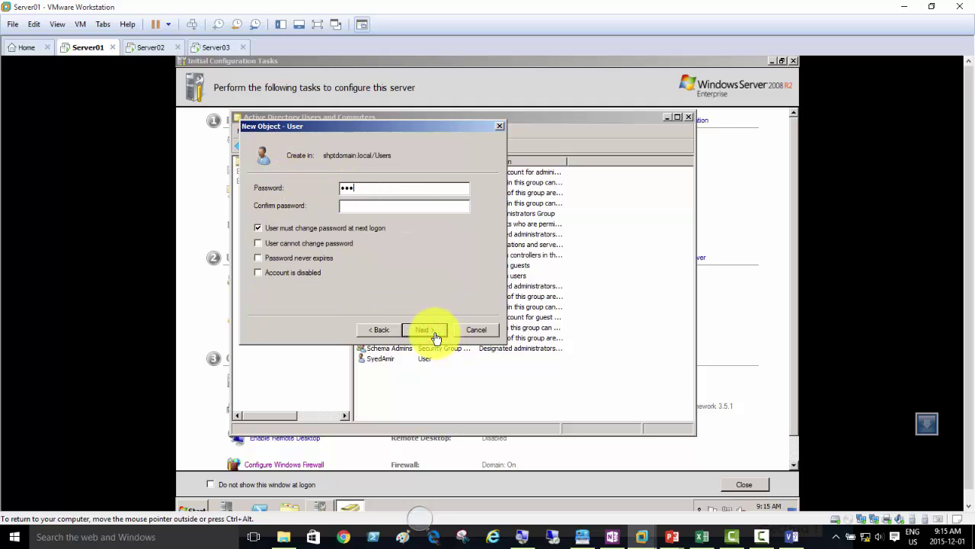
{"action": "type", "text": "•••••"}
{"action": "key", "text": "Tab"}
{"action": "key", "text": "space"}
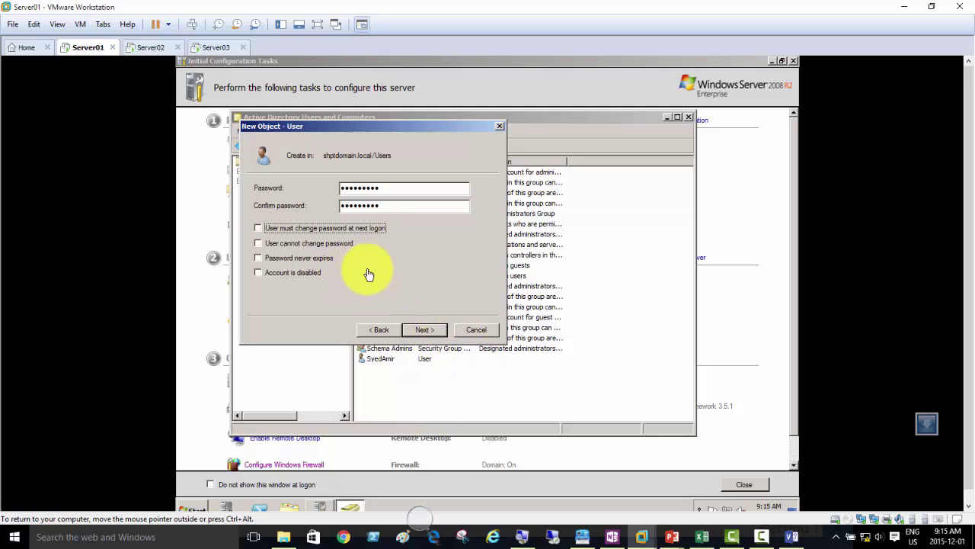
{"action": "left_click", "coordinate": [423, 332]}
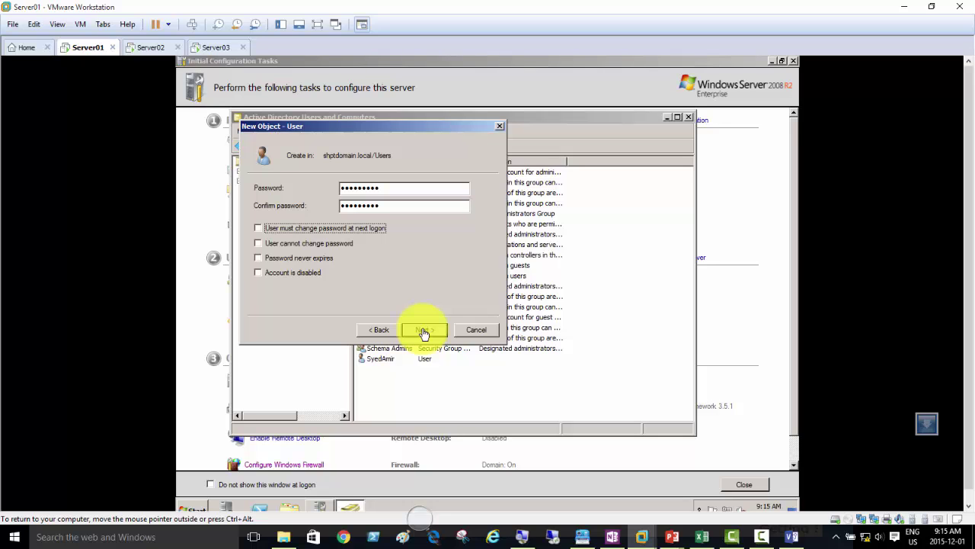
{"action": "left_click", "coordinate": [424, 332]}
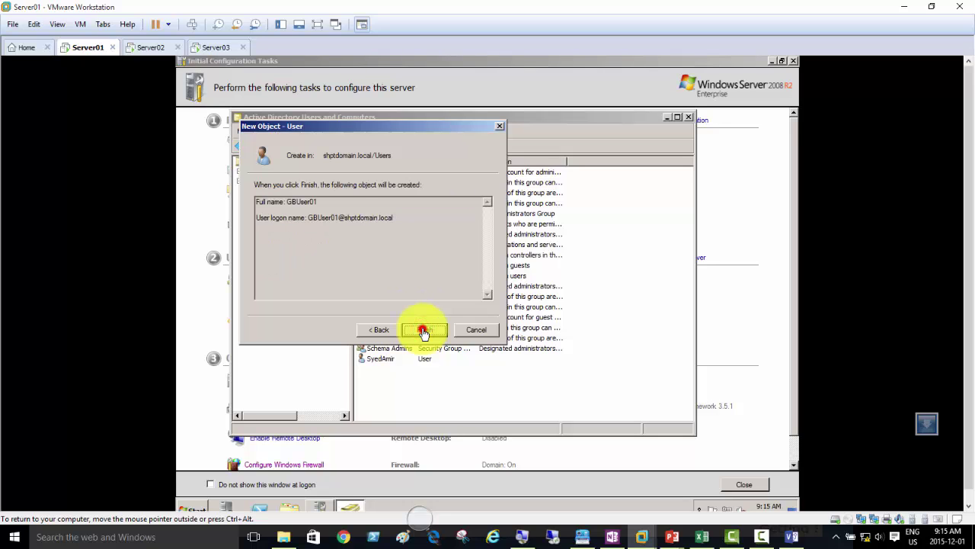
{"action": "left_click", "coordinate": [423, 332]}
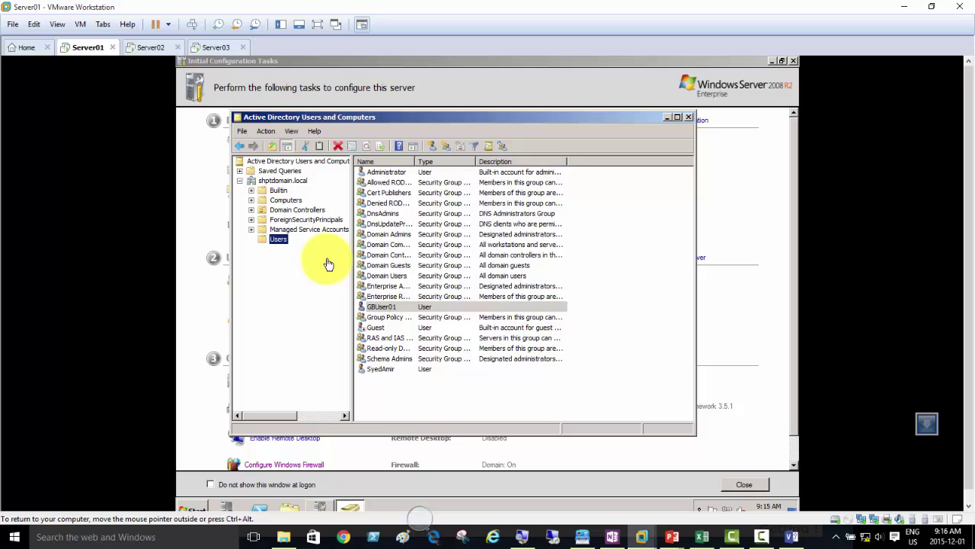
Step: Start another new user in the Users container with GBUser02 as both first name and logon name
{"action": "right_click", "coordinate": [284, 243]}
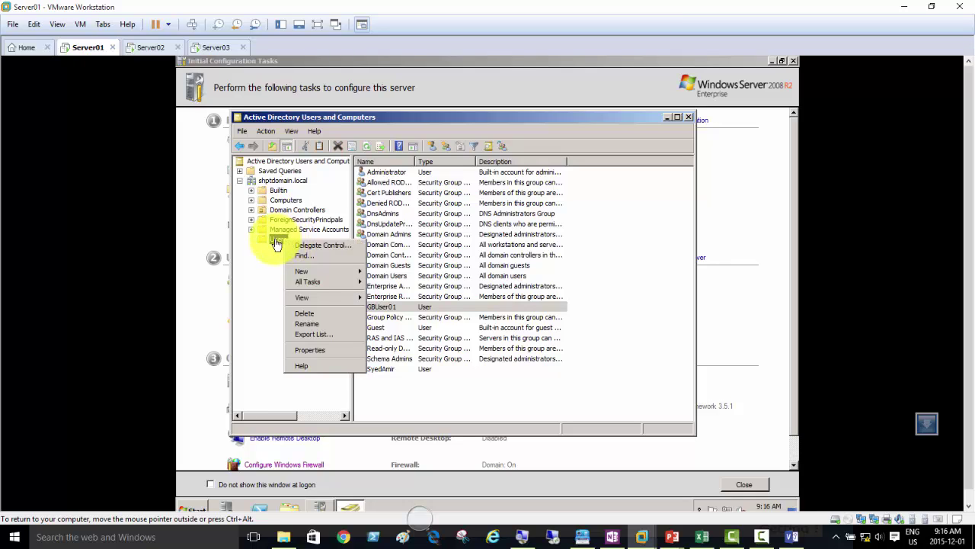
{"action": "mouse_move", "coordinate": [328, 278]}
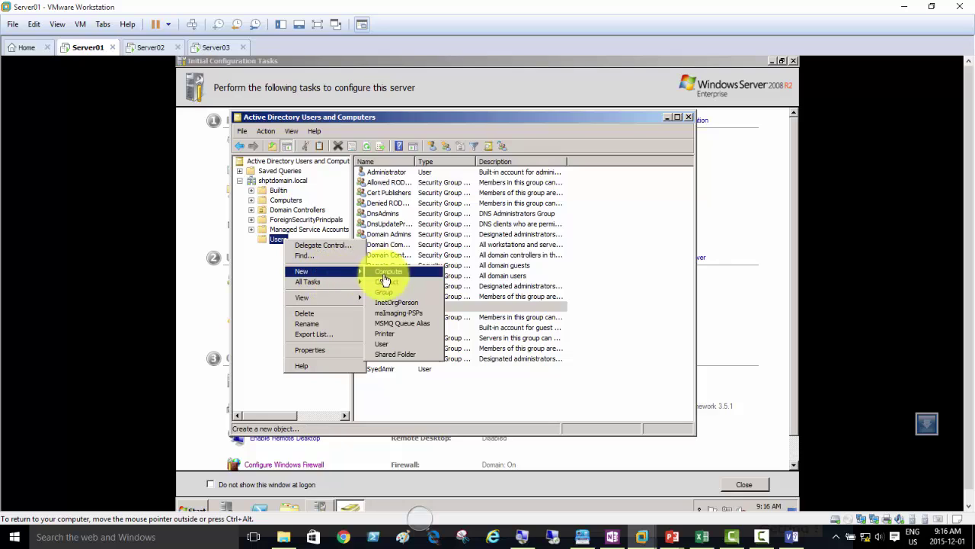
{"action": "left_click", "coordinate": [395, 343]}
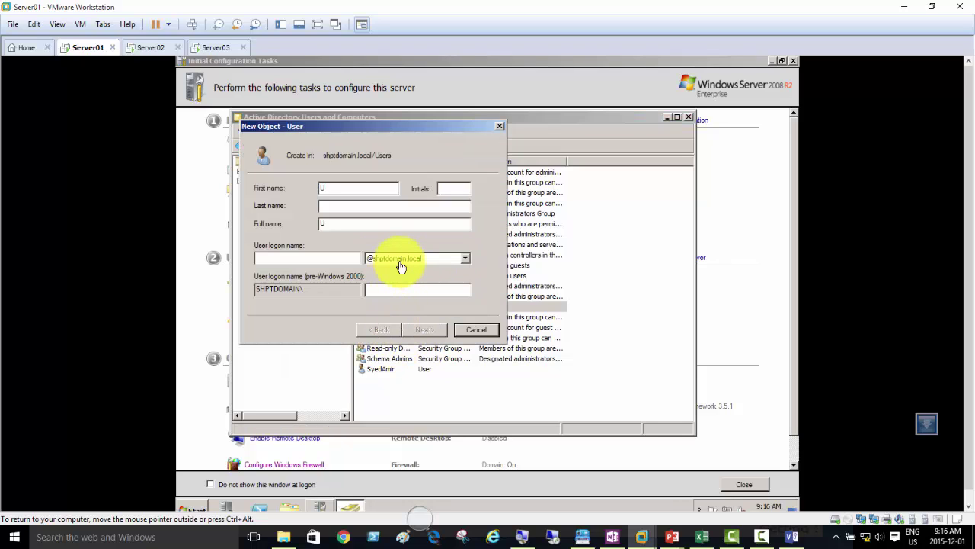
{"action": "key", "text": "BackSpace"}
{"action": "key", "text": "Tab"}
{"action": "key", "text": "Tab"}
{"action": "key", "text": "ctrl+v"}
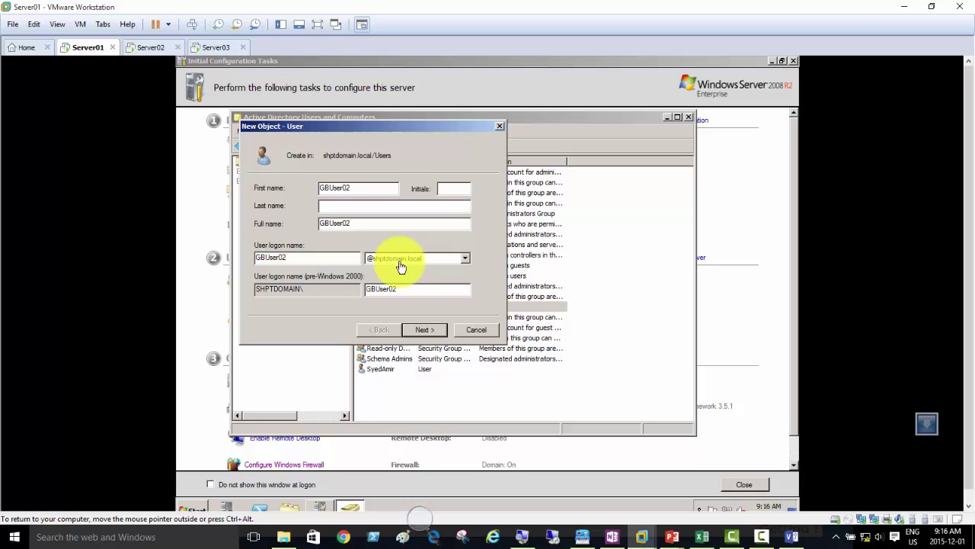
Step: Enter and confirm the account password, turn off the required password change at next logon, and finish creating GBUser02
{"action": "left_click", "coordinate": [427, 331]}
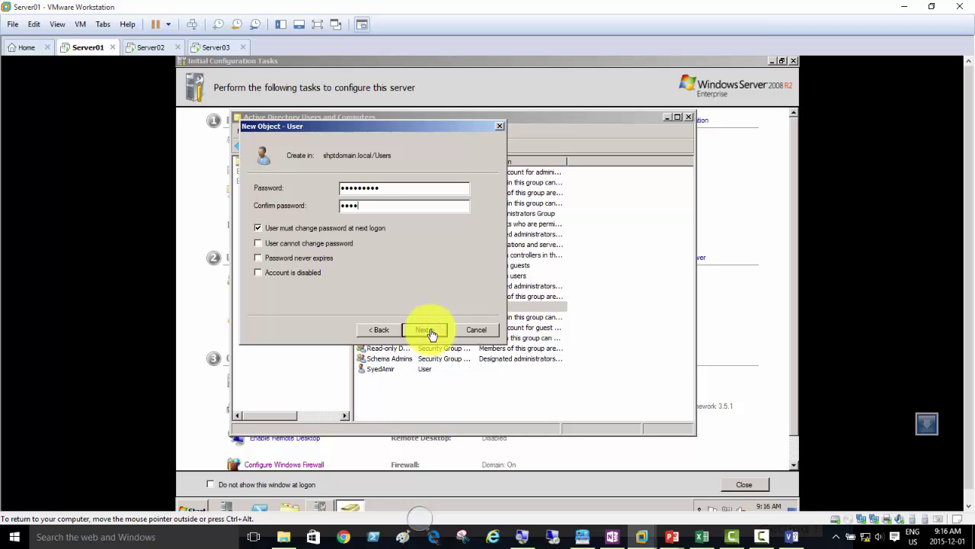
{"action": "type", "text": "•••••"}
{"action": "key", "text": "Tab"}
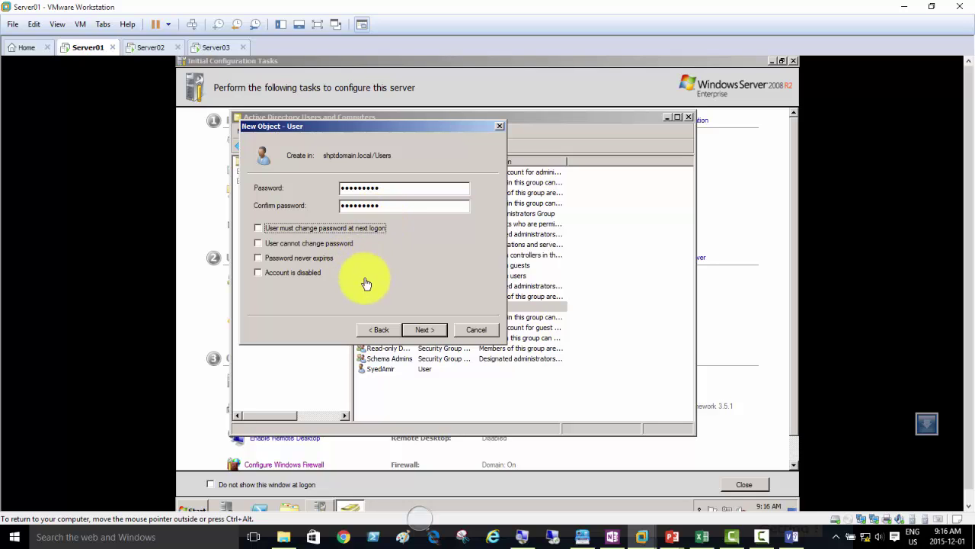
{"action": "left_click", "coordinate": [273, 234]}
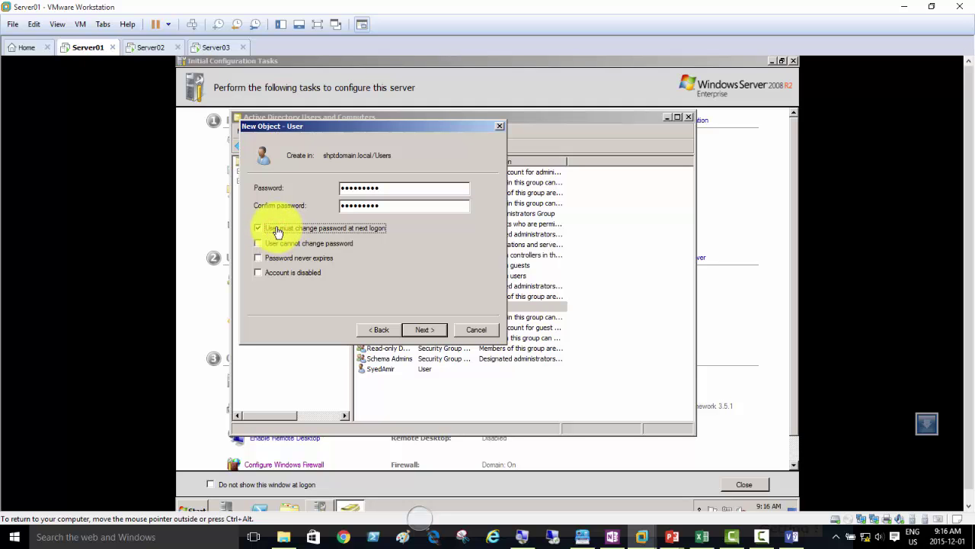
{"action": "left_click", "coordinate": [273, 232]}
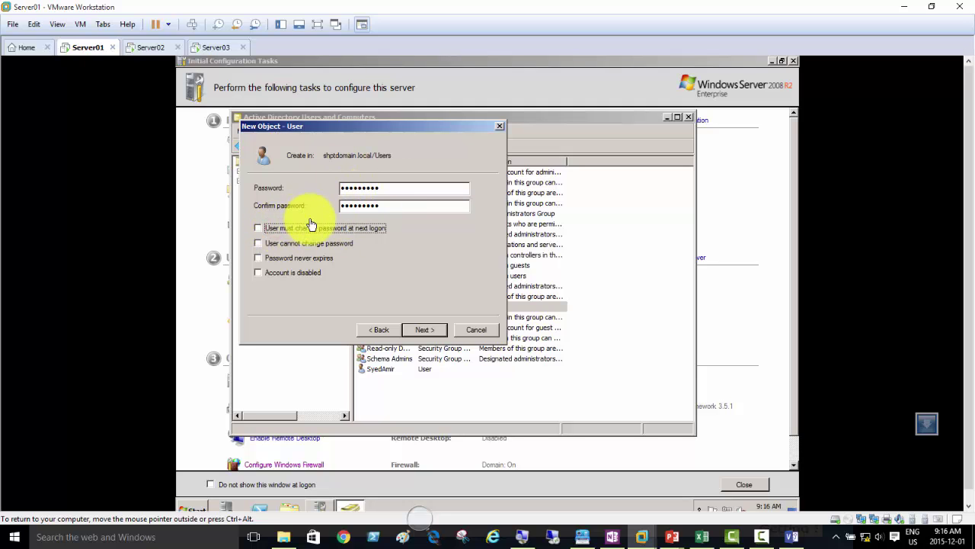
{"action": "left_click", "coordinate": [424, 332]}
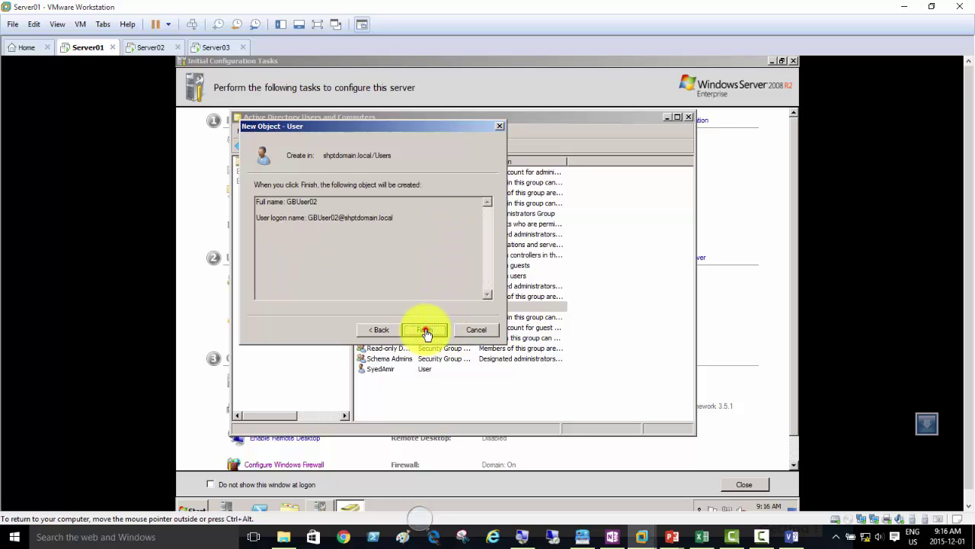
{"action": "left_click", "coordinate": [425, 331]}
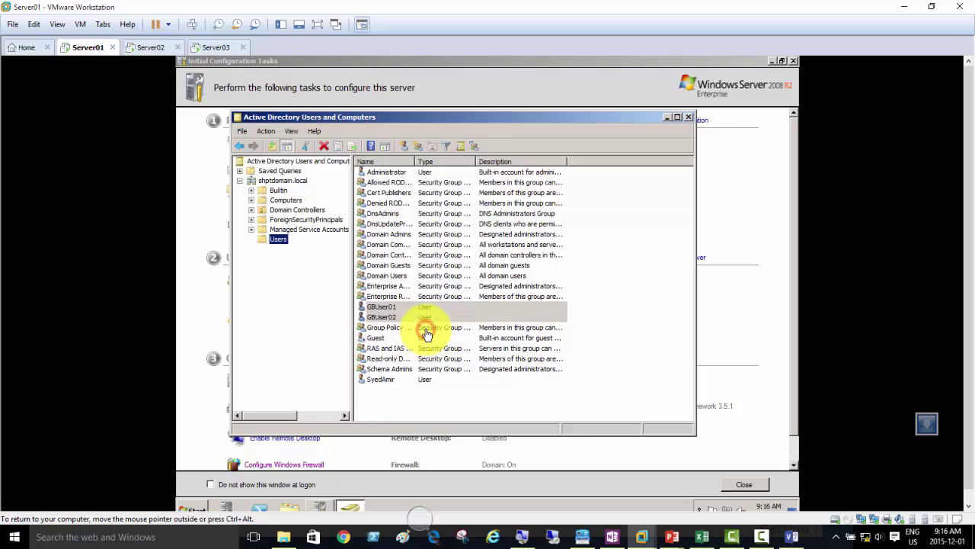
Step: Refresh the shptdomain.local domain in Active Directory Users and Computers
{"action": "right_click", "coordinate": [284, 186]}
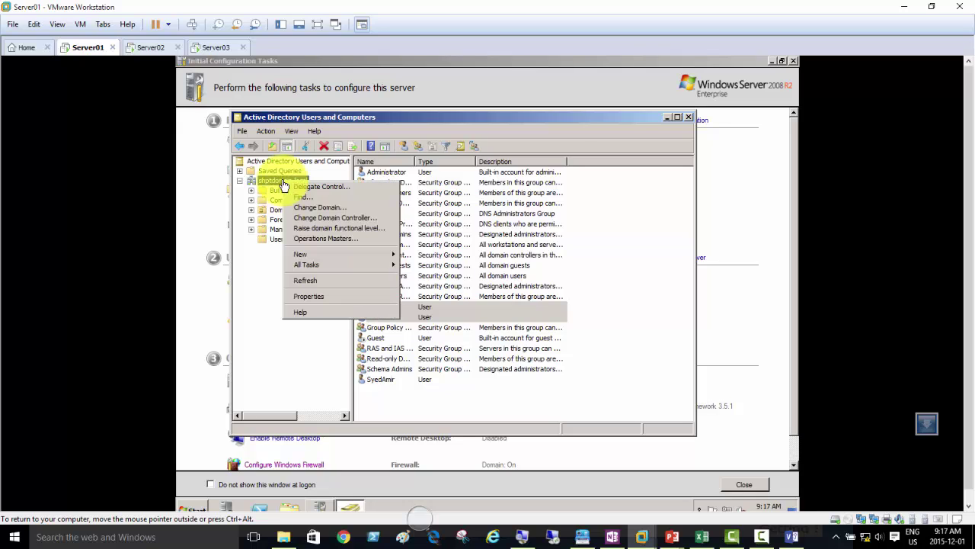
{"action": "left_click", "coordinate": [307, 284]}
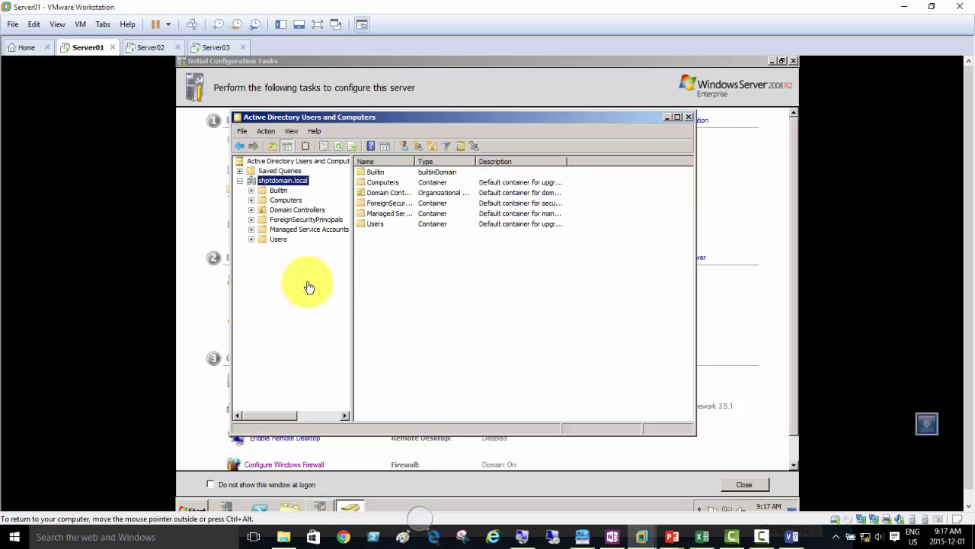
{"action": "right_click", "coordinate": [293, 185]}
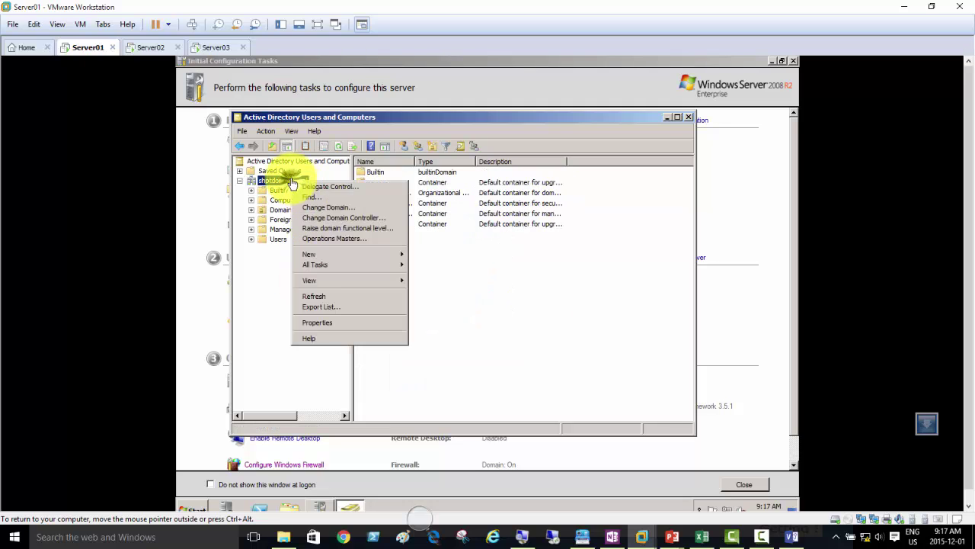
{"action": "left_click", "coordinate": [320, 299]}
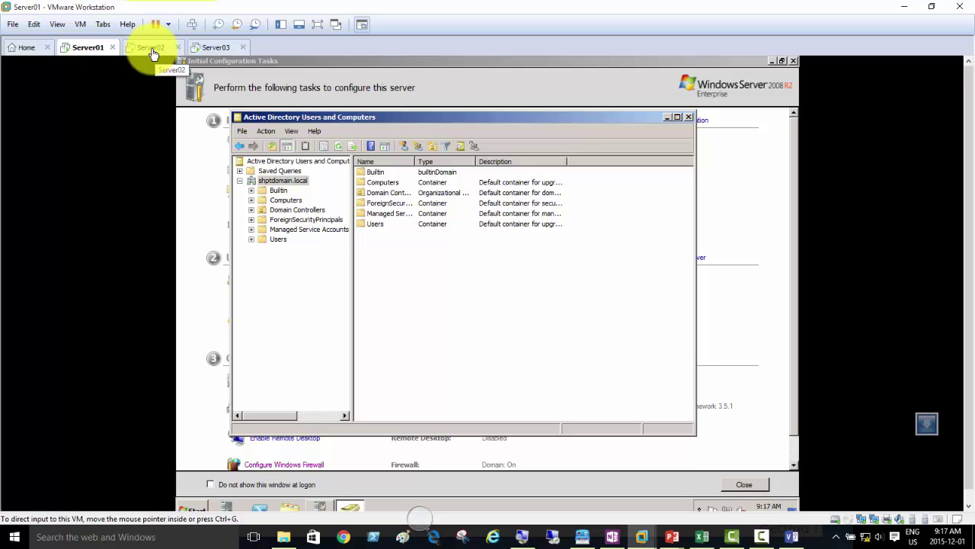
Step: Switch to the Server02 virtual machine and review the setting categories on the George Brown Students site settings page
{"action": "left_click", "coordinate": [149, 48]}
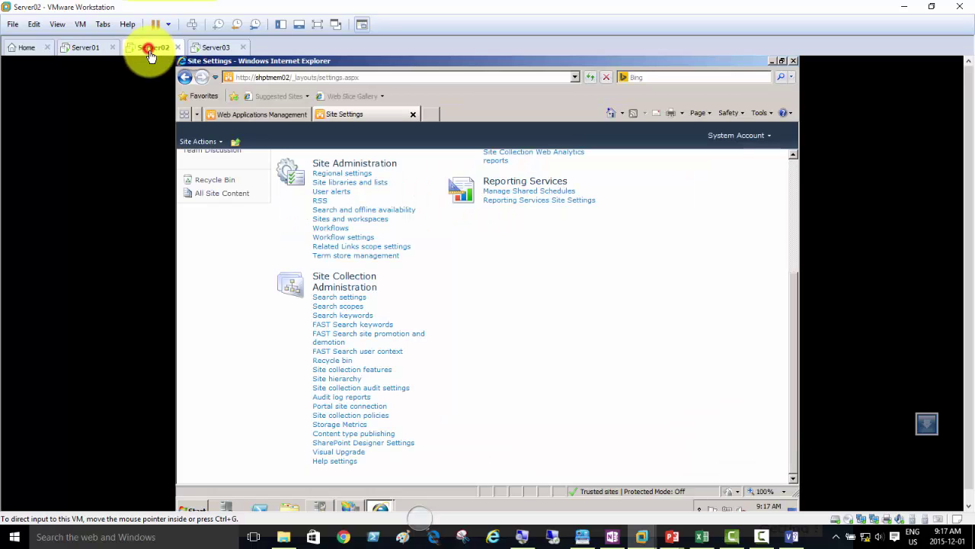
{"action": "left_click", "coordinate": [512, 306]}
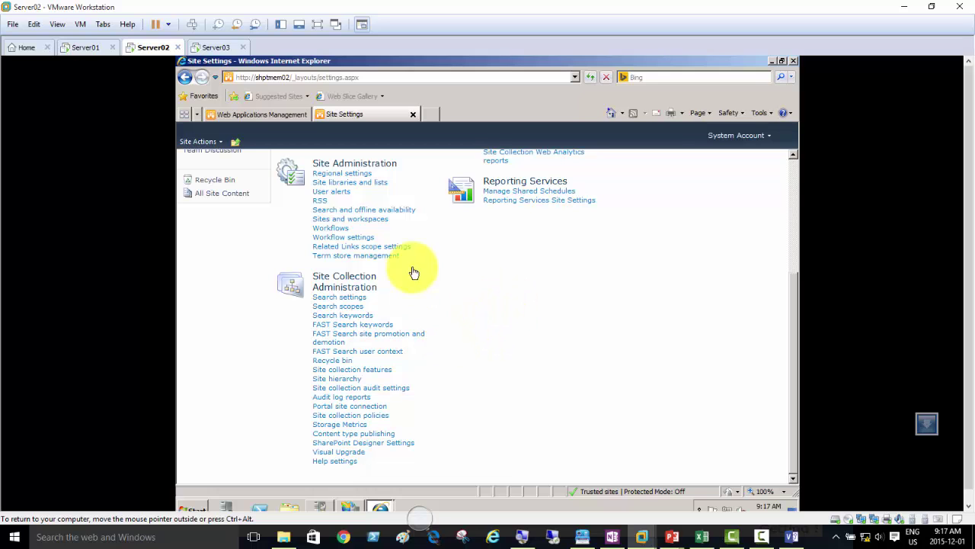
{"action": "scroll", "coordinate": [499, 312], "scroll_direction": "up", "scroll_amount": 5}
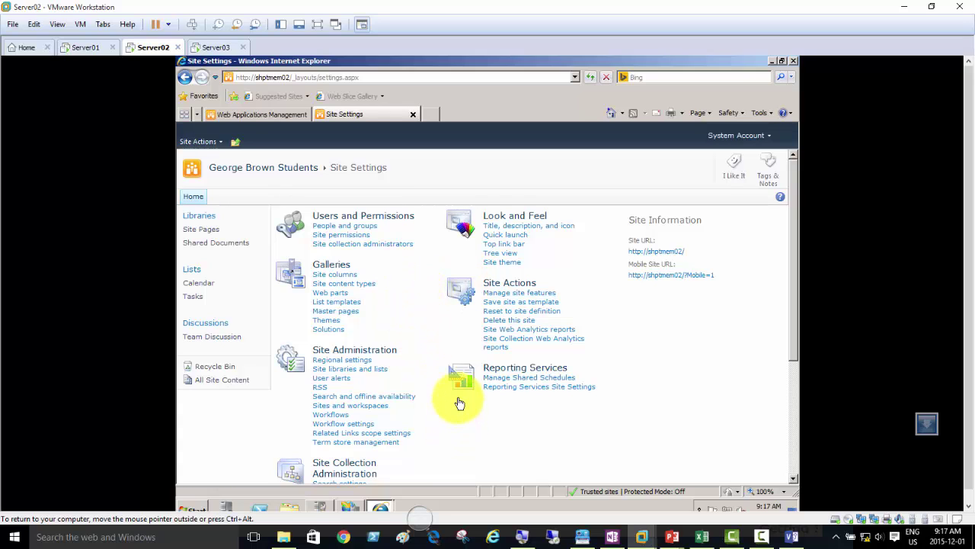
{"action": "scroll", "coordinate": [457, 404], "scroll_direction": "down", "scroll_amount": 3}
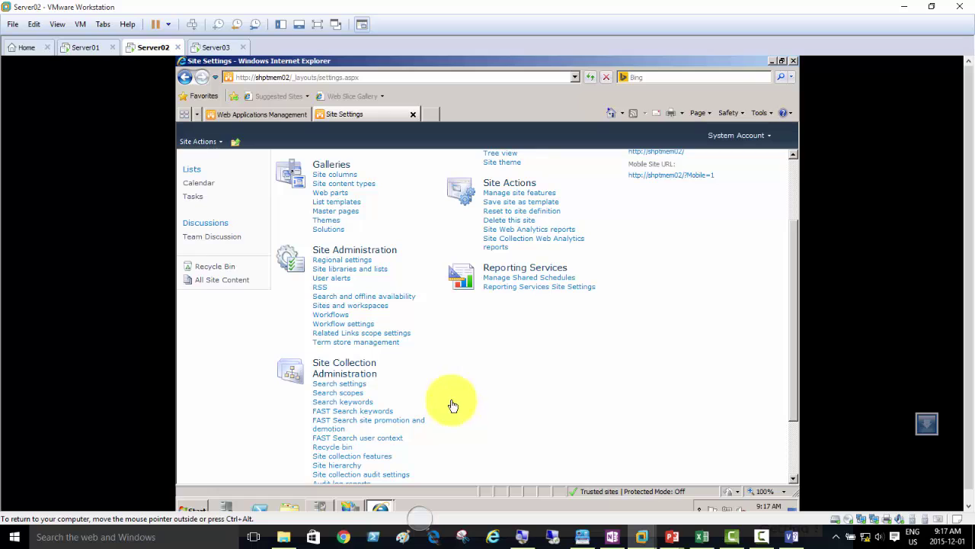
{"action": "scroll", "coordinate": [486, 415], "scroll_direction": "up", "scroll_amount": 1}
{"action": "scroll", "coordinate": [486, 416], "scroll_direction": "up", "scroll_amount": 3}
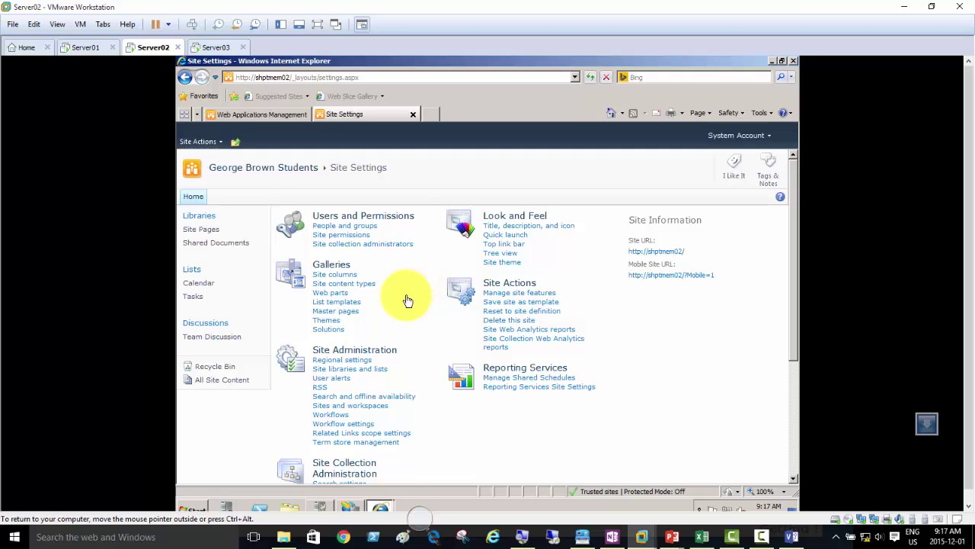
Step: Open the site permissions, check the members of the George Brown Students Owners group, and return to the permissions list
{"action": "left_click", "coordinate": [219, 144]}
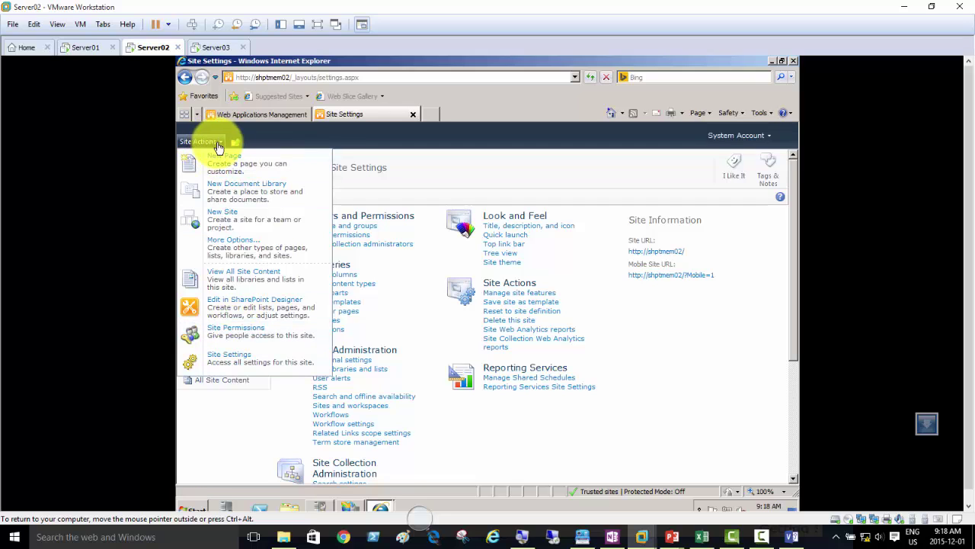
{"action": "left_click", "coordinate": [254, 338]}
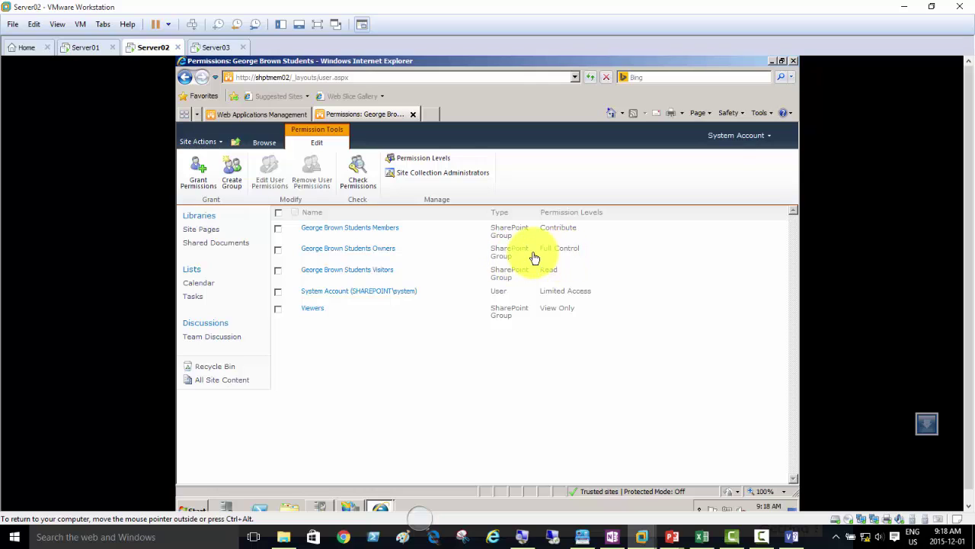
{"action": "left_click", "coordinate": [372, 253]}
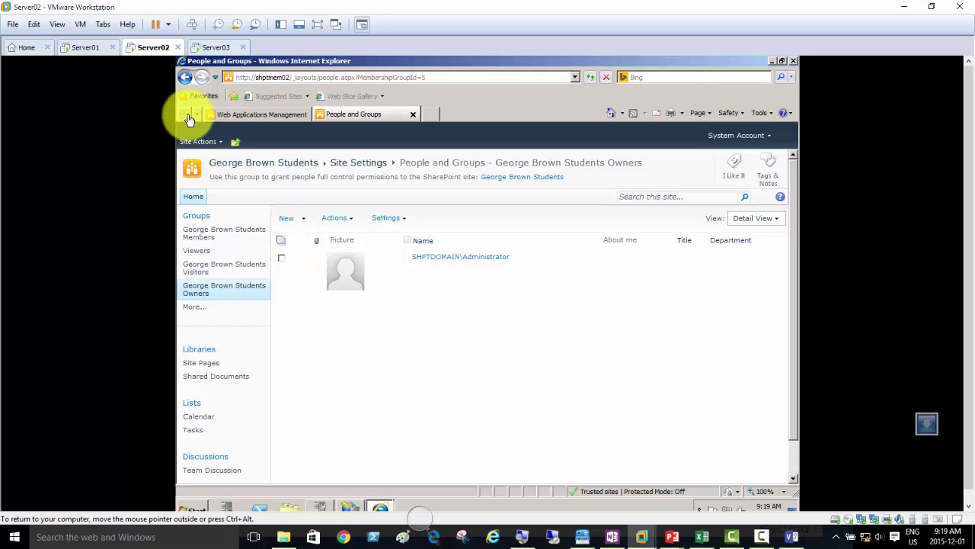
{"action": "left_click", "coordinate": [185, 79]}
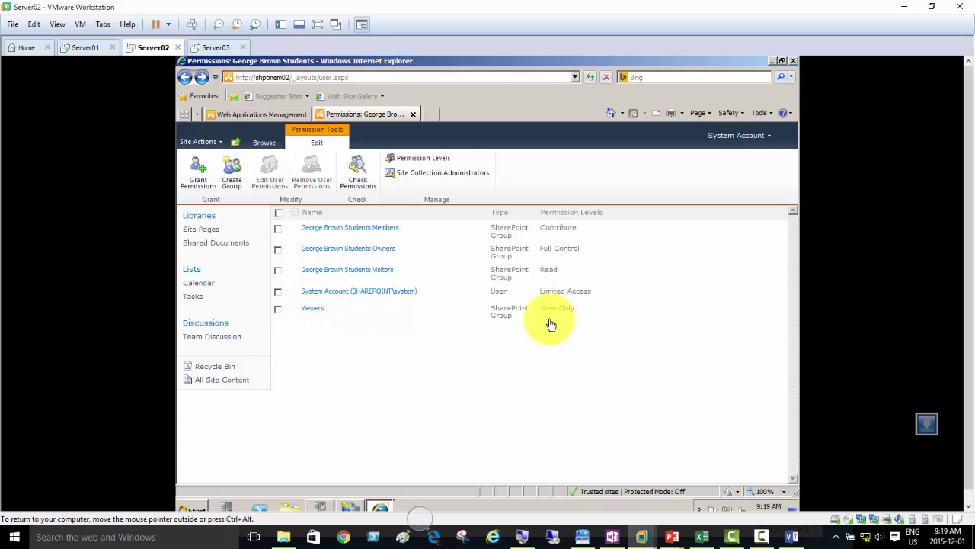
Step: Open the Viewers group from the permissions list and add GBUser01 to it after checking the name
{"action": "left_click", "coordinate": [315, 309]}
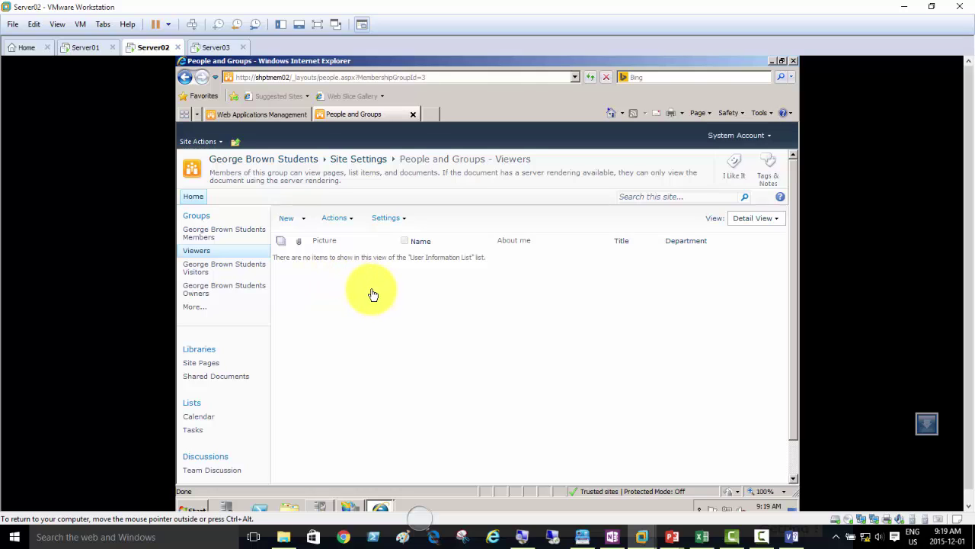
{"action": "left_click", "coordinate": [302, 221]}
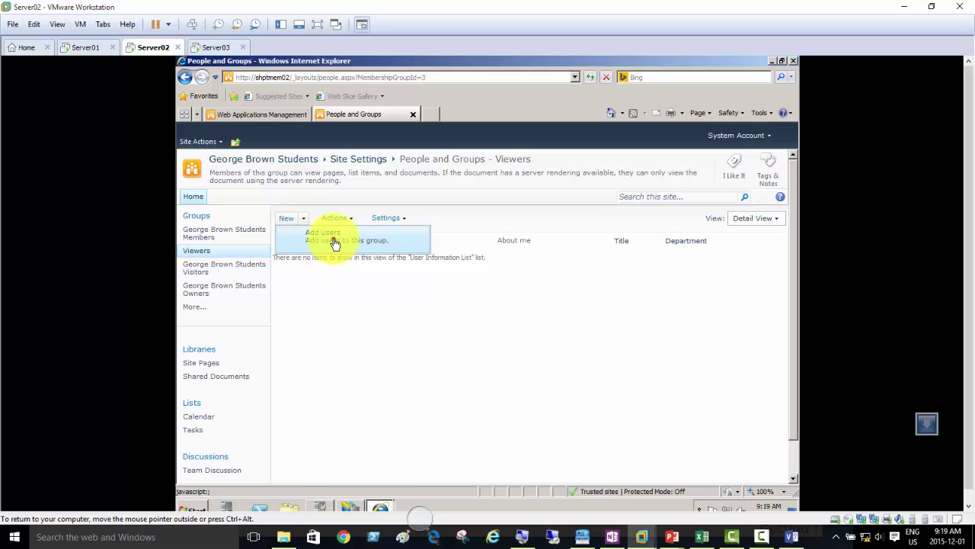
{"action": "left_click", "coordinate": [334, 241]}
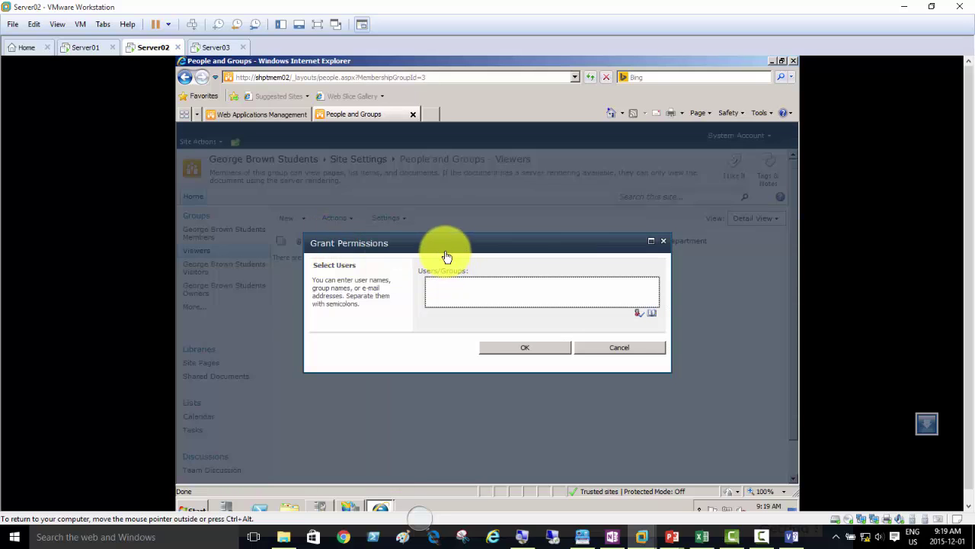
{"action": "left_click", "coordinate": [459, 313]}
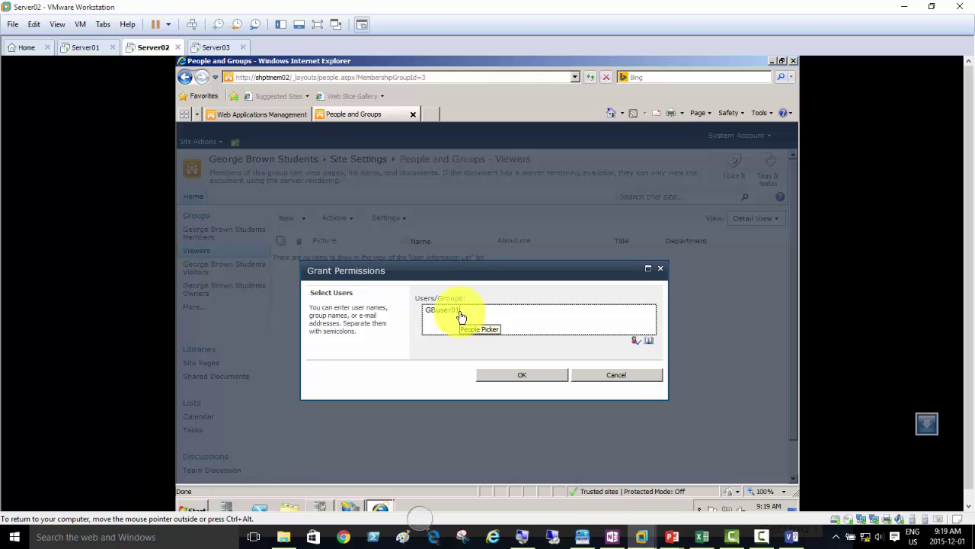
{"action": "left_click", "coordinate": [634, 342]}
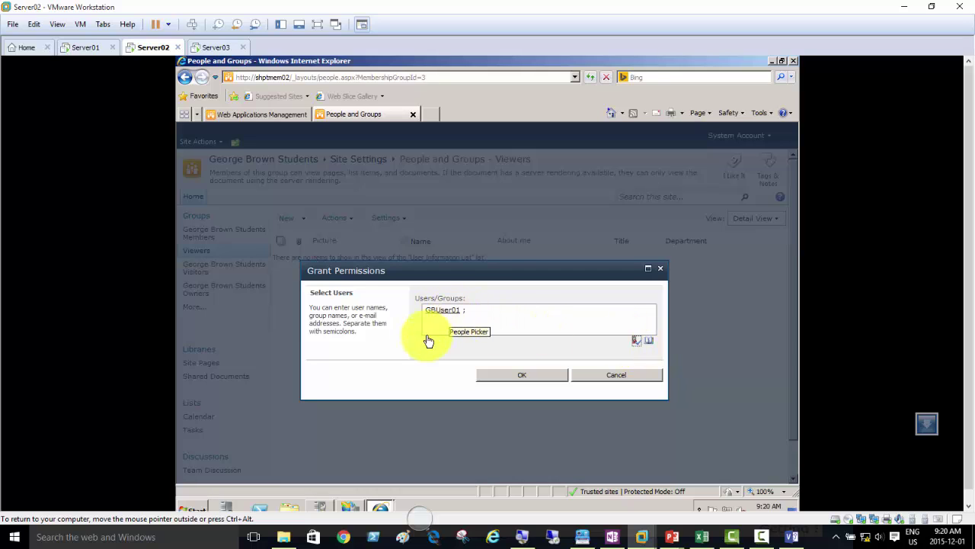
{"action": "left_click", "coordinate": [509, 377]}
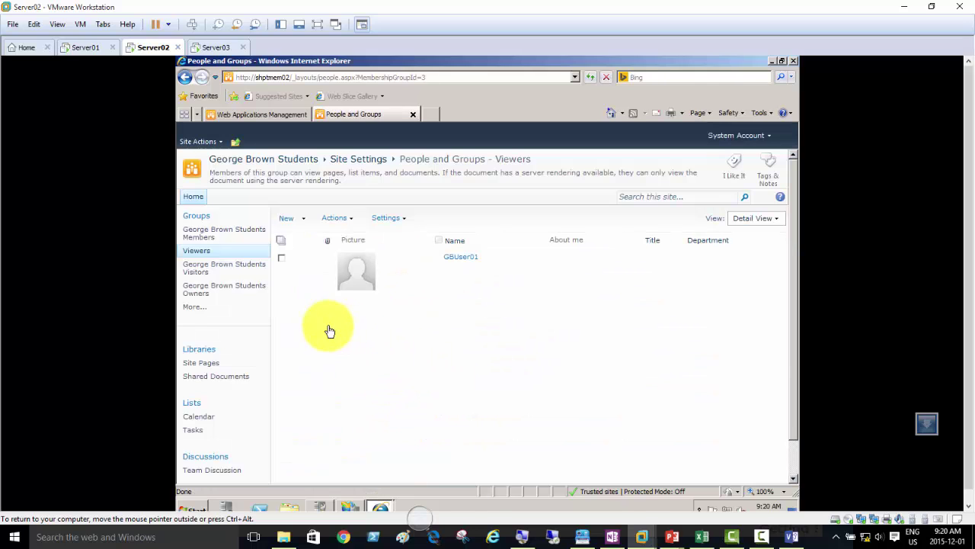
Step: Add GBUser02 to the George Brown Students Members group after checking the name
{"action": "left_click", "coordinate": [202, 237]}
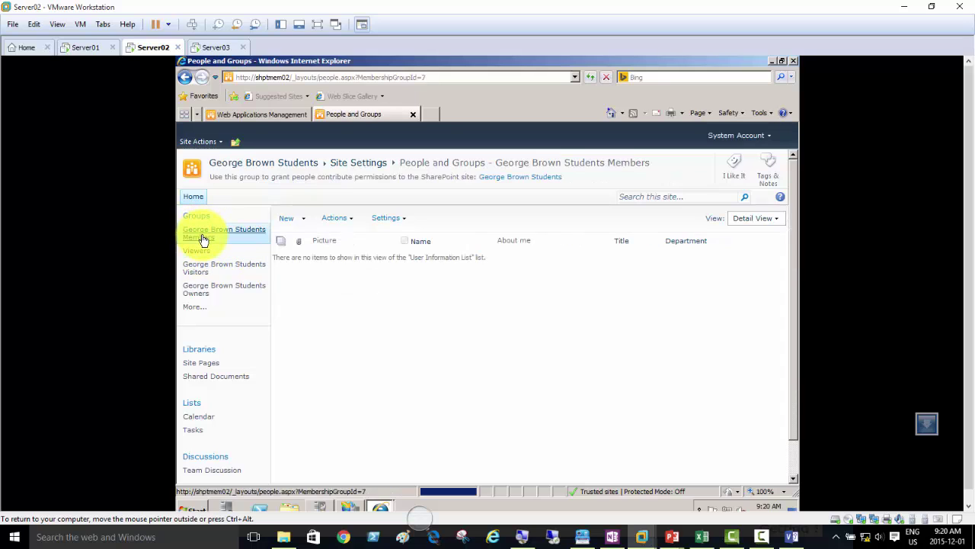
{"action": "left_click", "coordinate": [303, 218]}
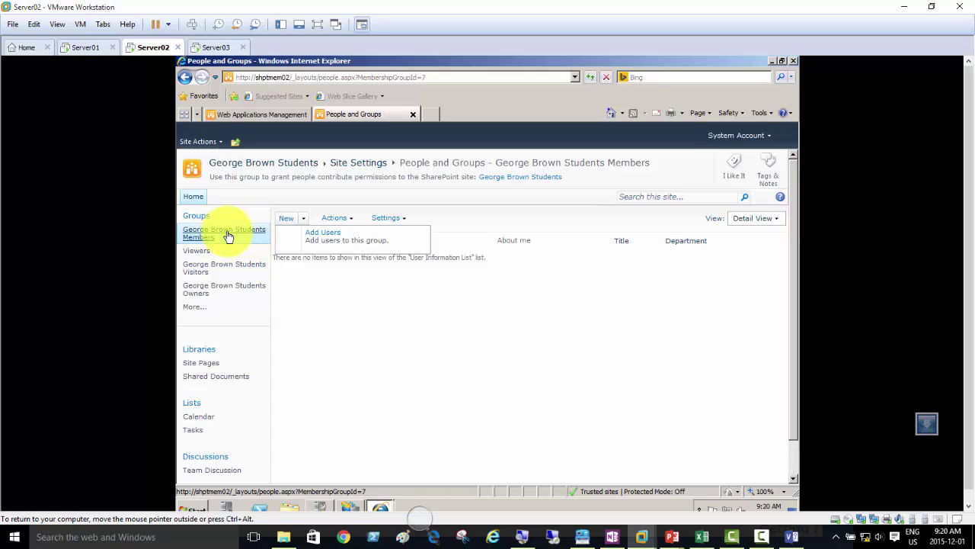
{"action": "left_click", "coordinate": [336, 241]}
{"action": "left_click", "coordinate": [458, 299]}
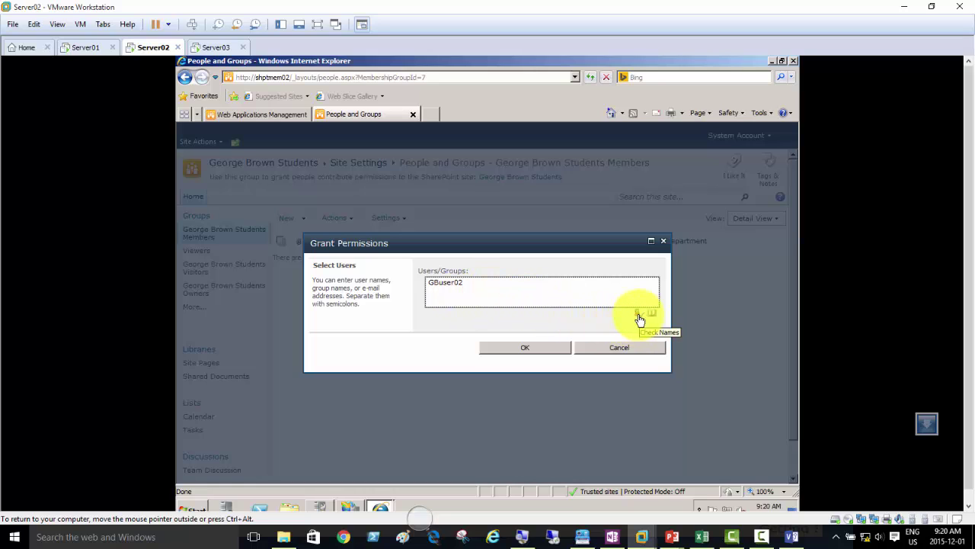
{"action": "left_click", "coordinate": [640, 319]}
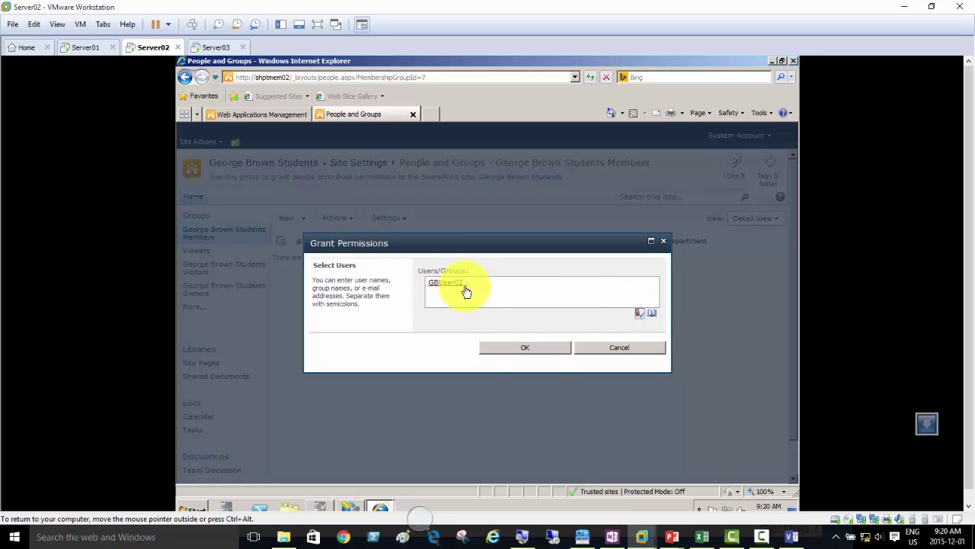
{"action": "left_click", "coordinate": [523, 349]}
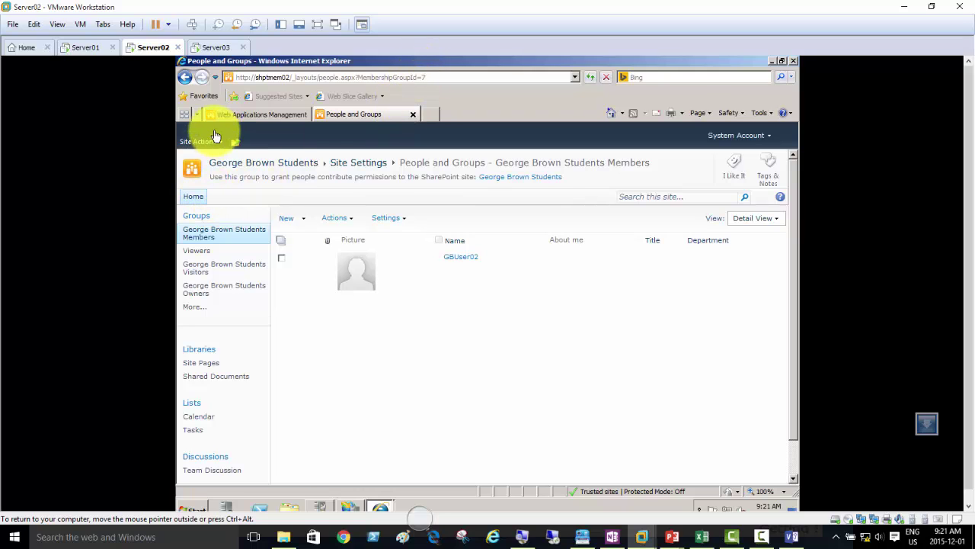
Step: Sign in to the site as gbuser01 with the account password and inspect the site and group actions available to that user
{"action": "left_click", "coordinate": [764, 140]}
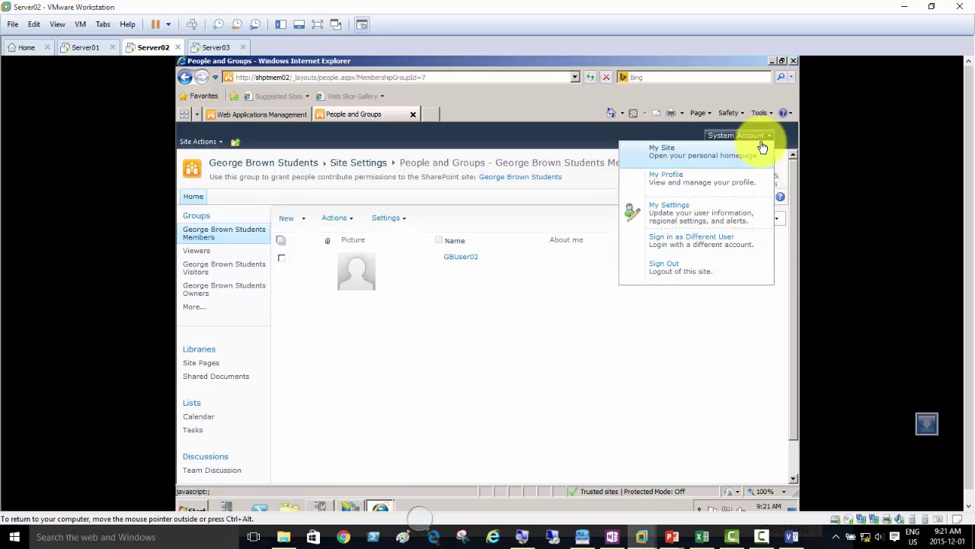
{"action": "left_click", "coordinate": [695, 247]}
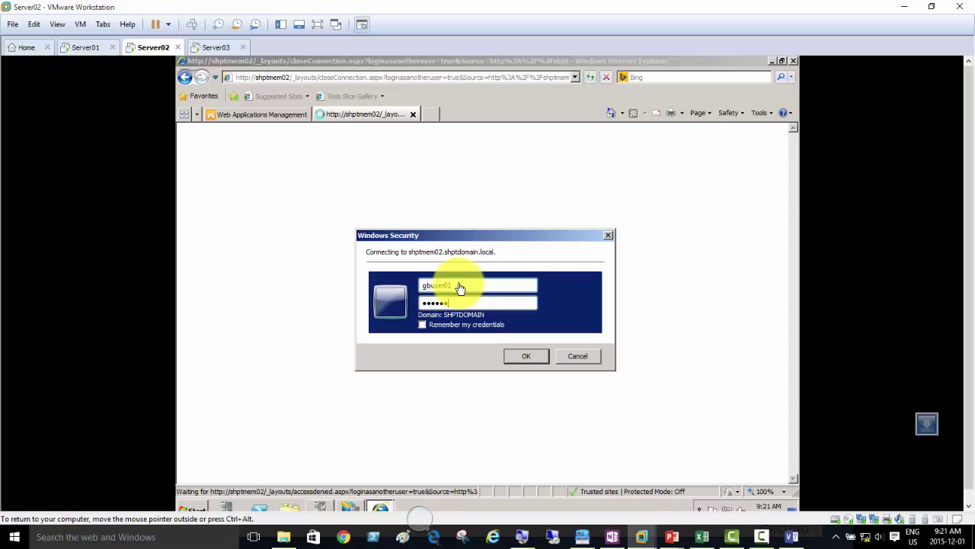
{"action": "key", "text": "Return"}
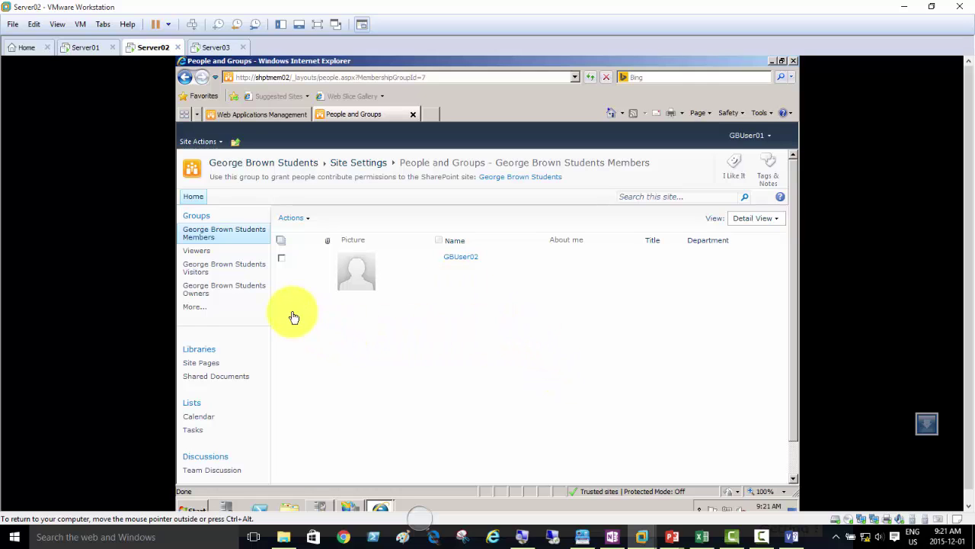
{"action": "left_click", "coordinate": [217, 142]}
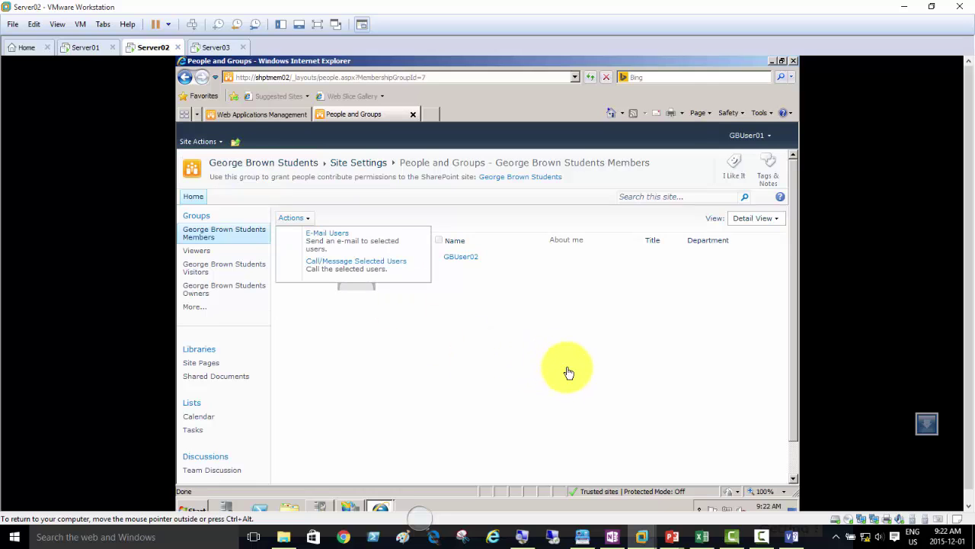
{"action": "left_click", "coordinate": [487, 337]}
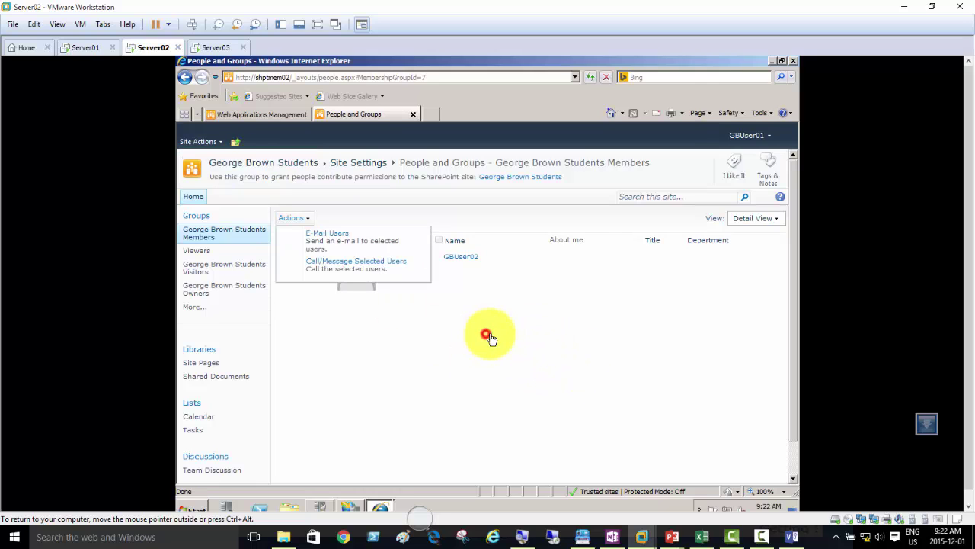
Step: Sign in to the site as gbuser02 with the account password and inspect the site actions available to that user
{"action": "left_click", "coordinate": [768, 137]}
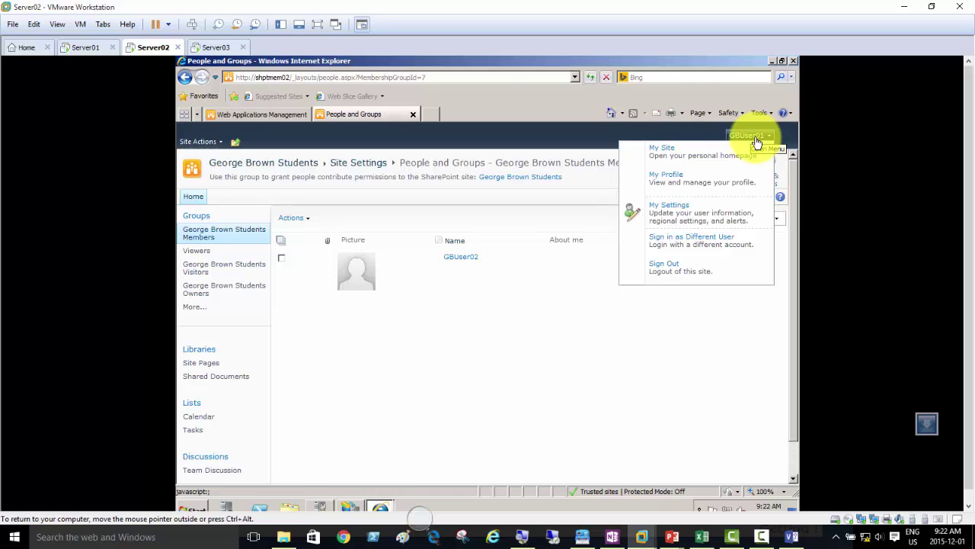
{"action": "left_click", "coordinate": [708, 246]}
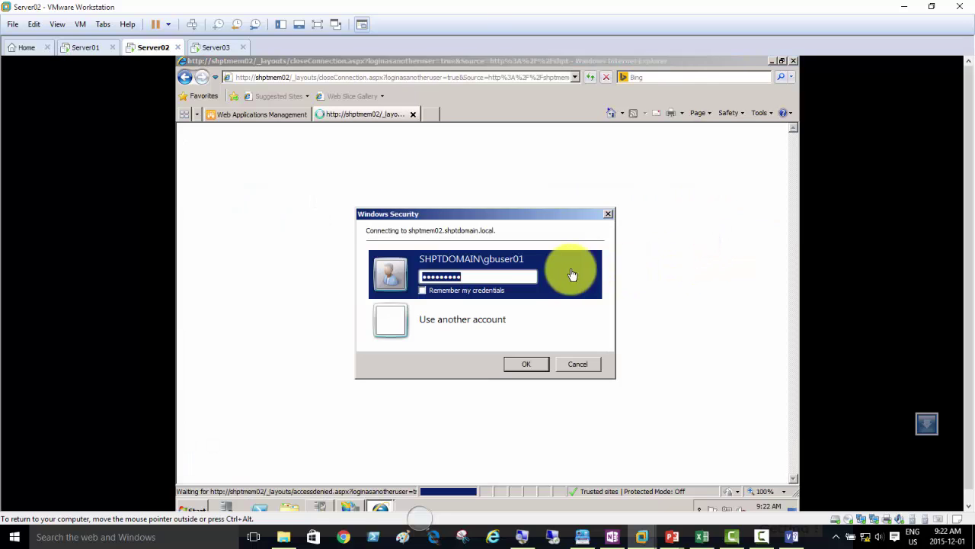
{"action": "left_click", "coordinate": [463, 327]}
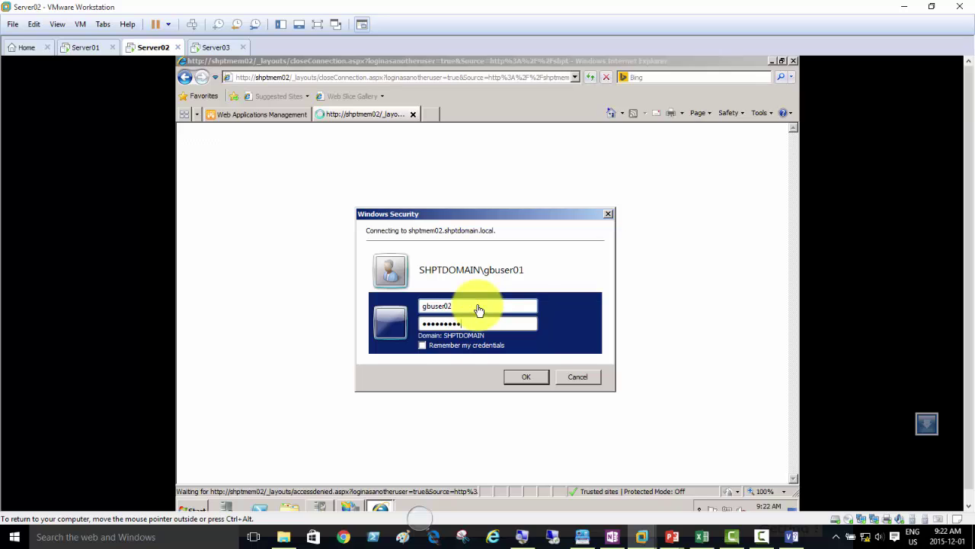
{"action": "left_click", "coordinate": [521, 379]}
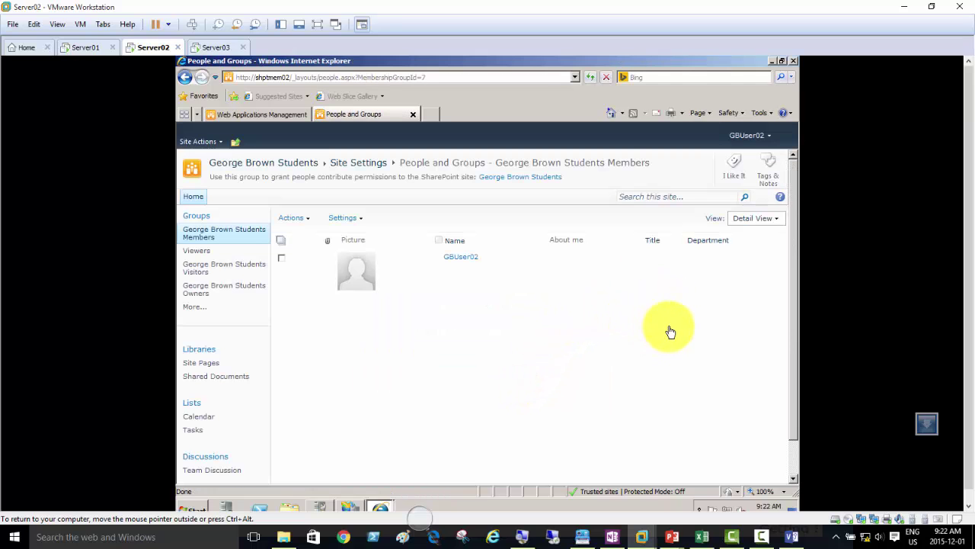
{"action": "left_click", "coordinate": [218, 146]}
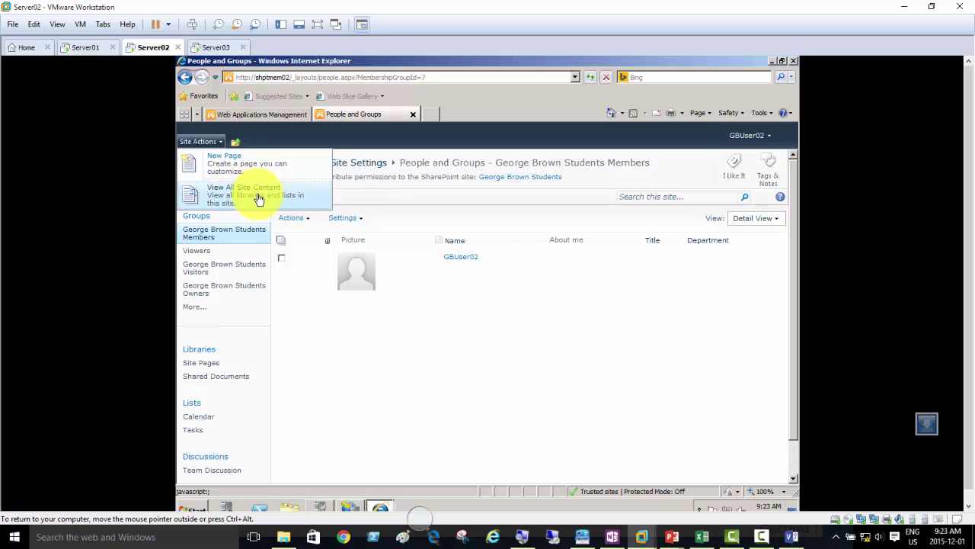
Step: Sign back in to the site as administrator with the account password
{"action": "left_click", "coordinate": [756, 135]}
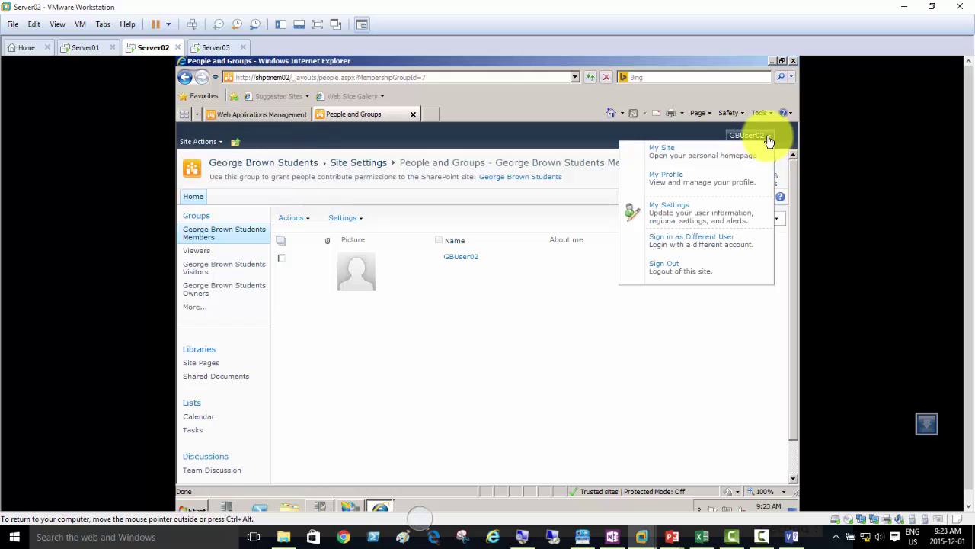
{"action": "left_click", "coordinate": [724, 247]}
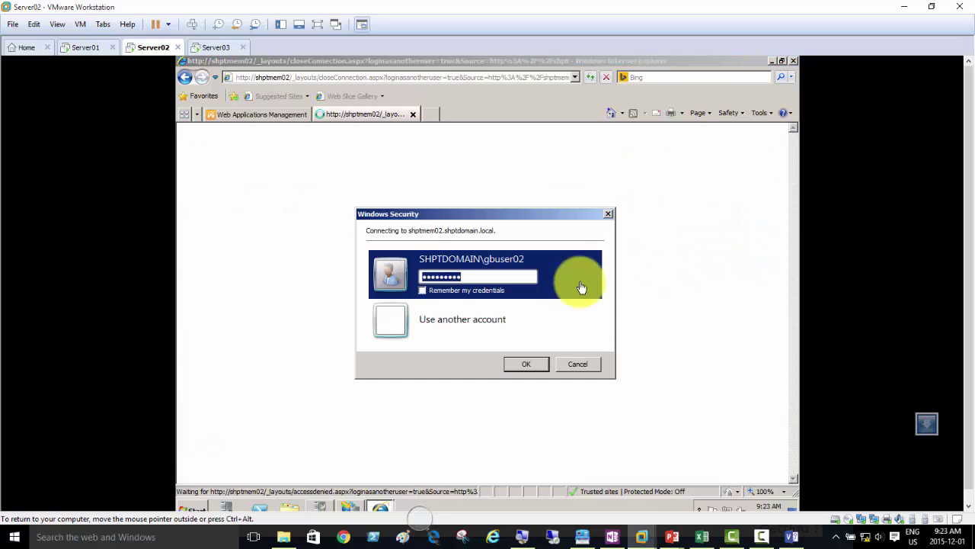
{"action": "left_click", "coordinate": [483, 327]}
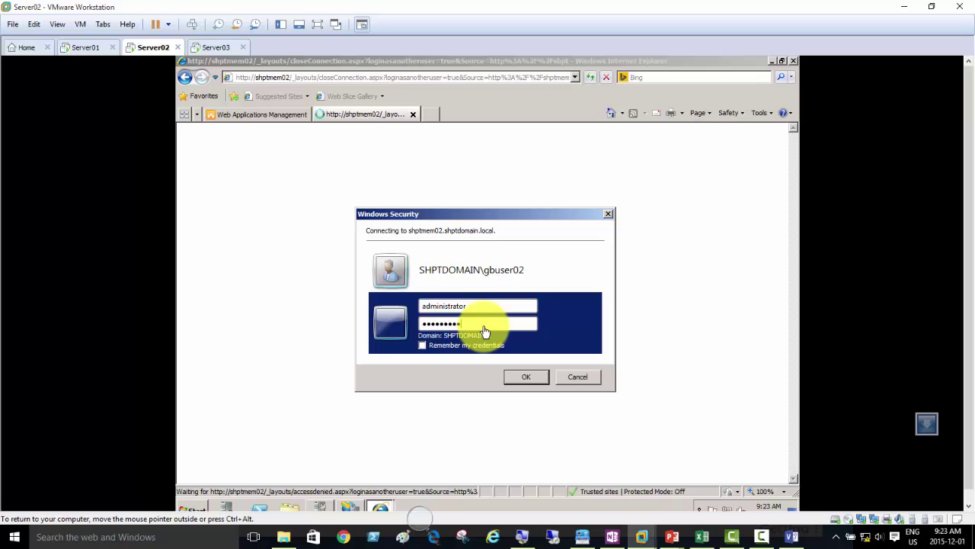
{"action": "left_click", "coordinate": [527, 377]}
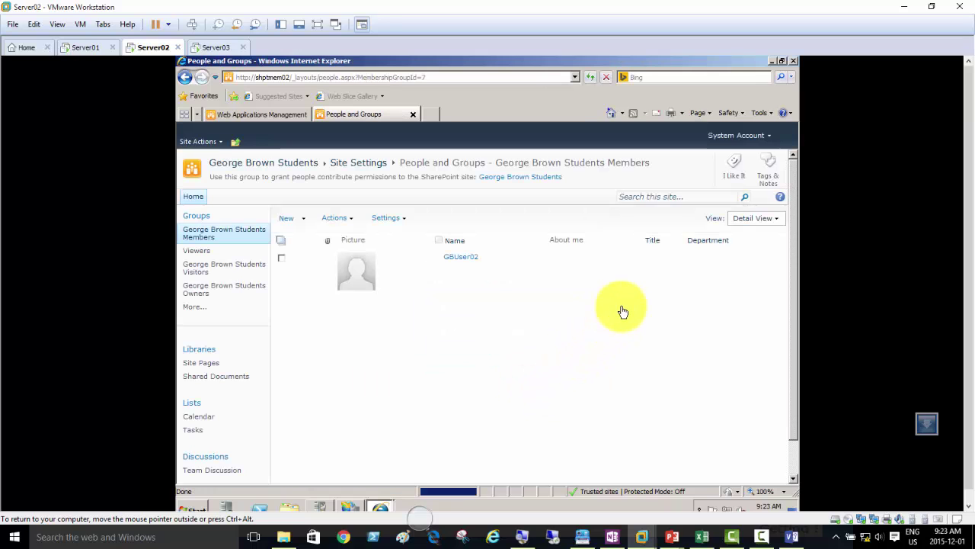
Step: Review the site actions available to the administrator, including site permissions and site settings
{"action": "left_click", "coordinate": [220, 142]}
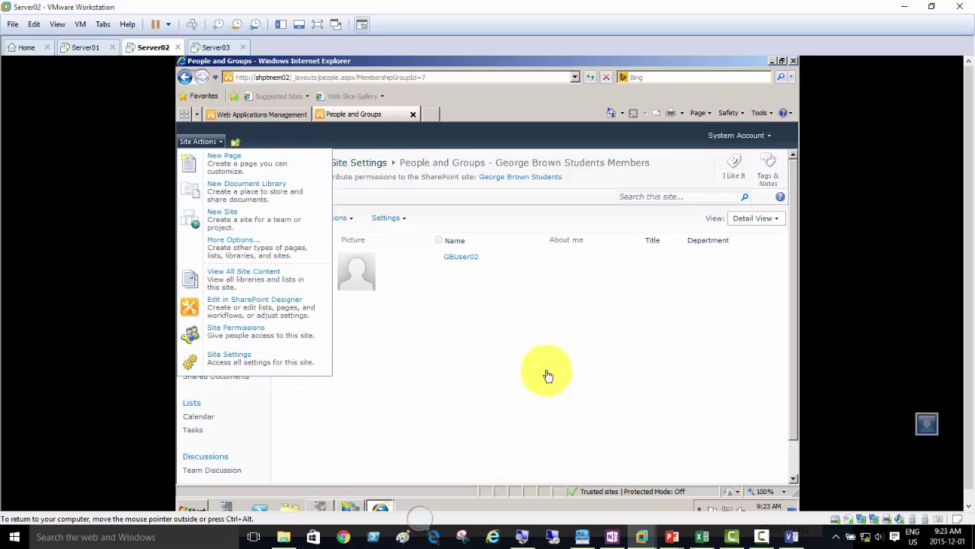
{"action": "left_click", "coordinate": [460, 359]}
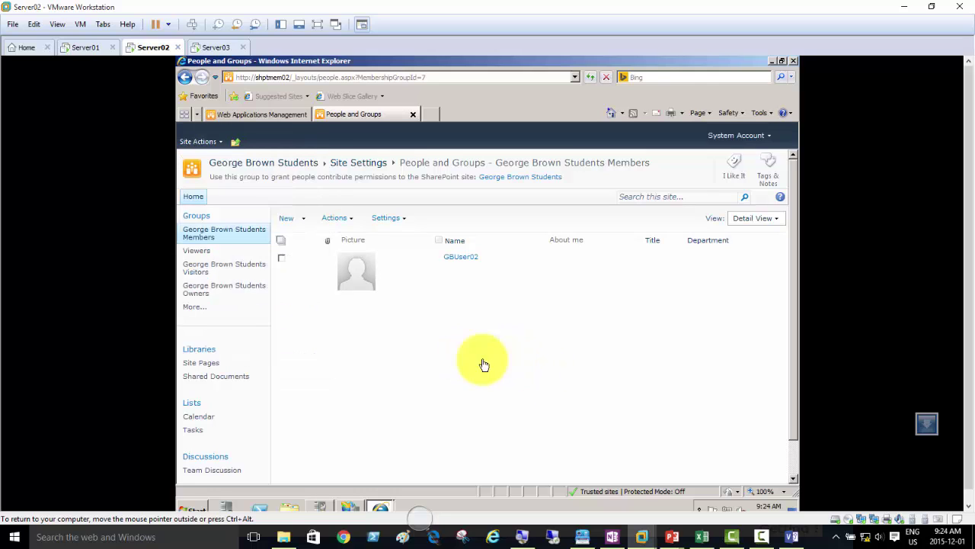
{"action": "left_click", "coordinate": [221, 144]}
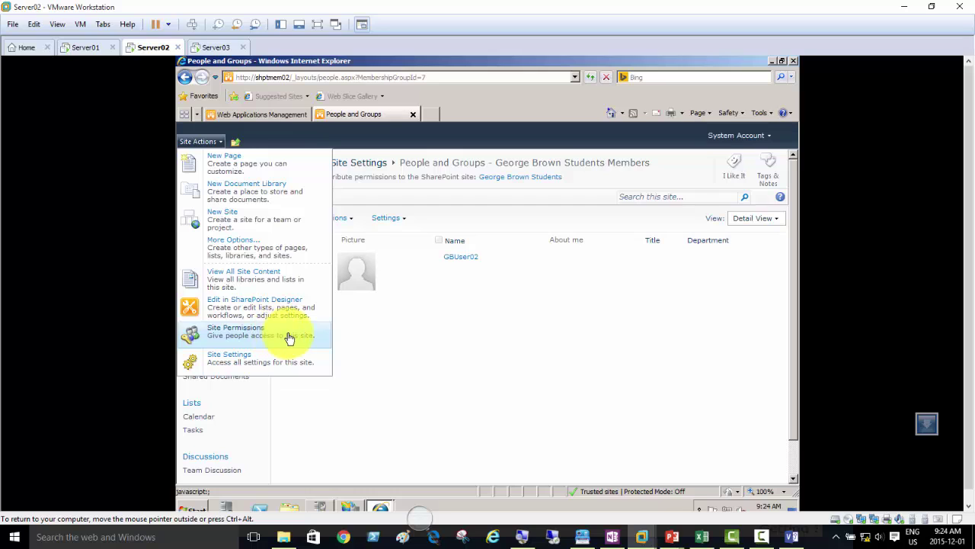
{"action": "left_click", "coordinate": [582, 386]}
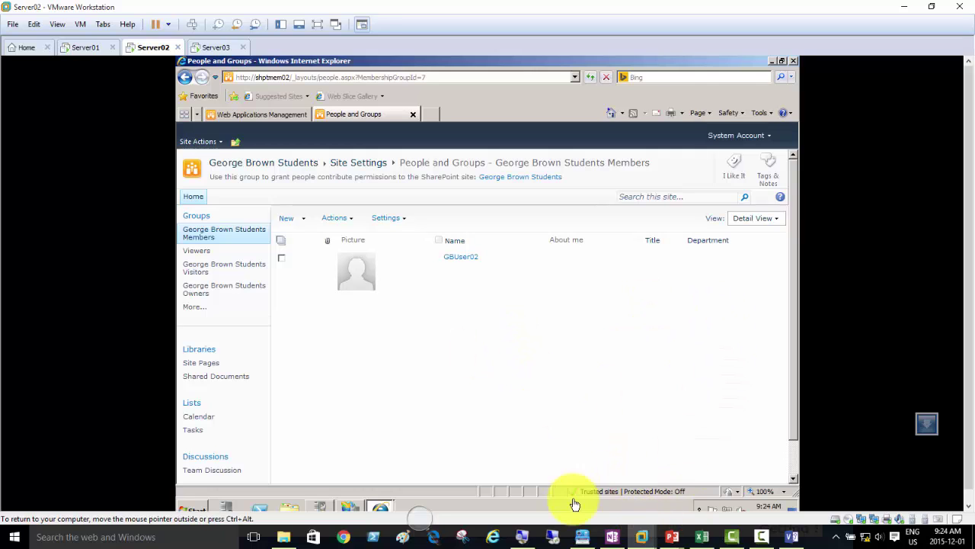
Step: Switch to the PowerPoint slide show and advance through the site settings and AD users slides to the Powershell Module slide
{"action": "mouse_move", "coordinate": [676, 535]}
{"action": "left_click", "coordinate": [728, 488]}
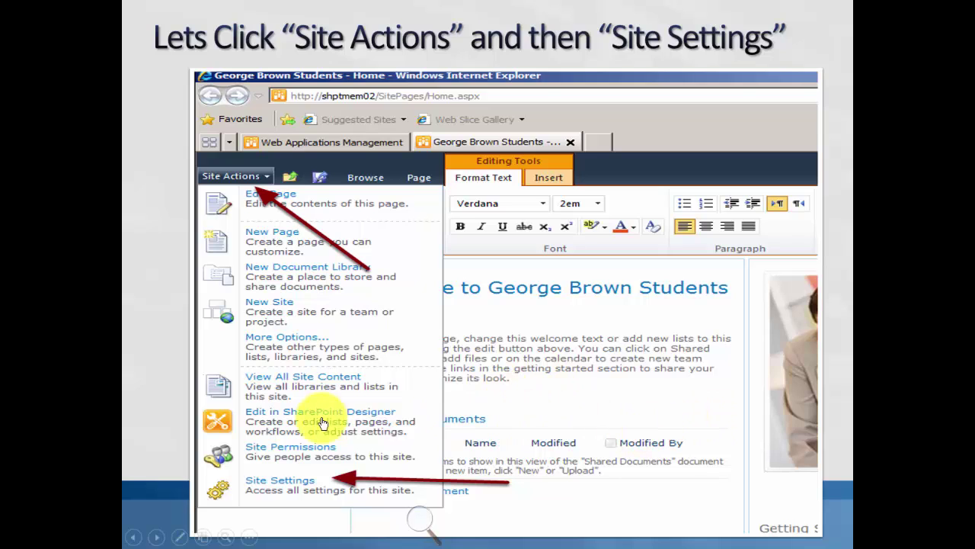
{"action": "left_click", "coordinate": [446, 282]}
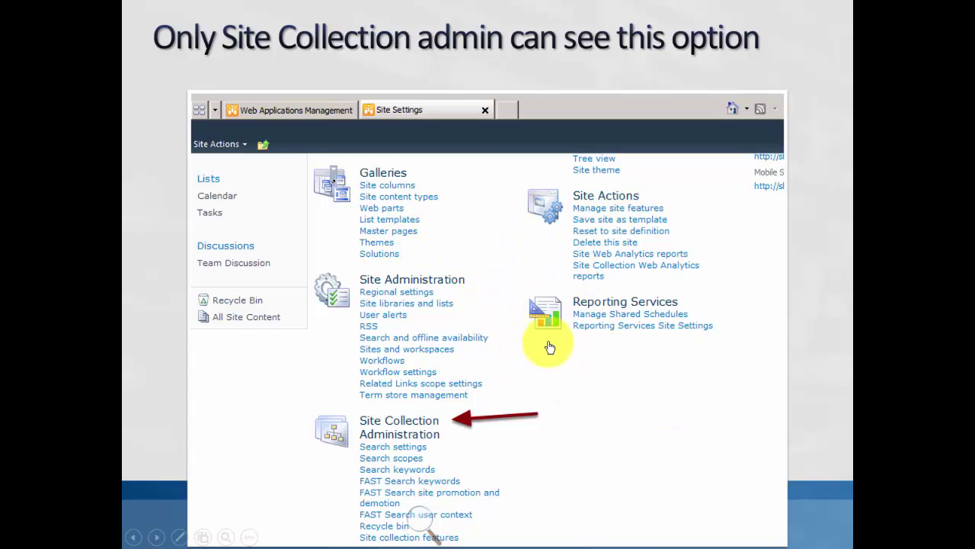
{"action": "left_click", "coordinate": [505, 272]}
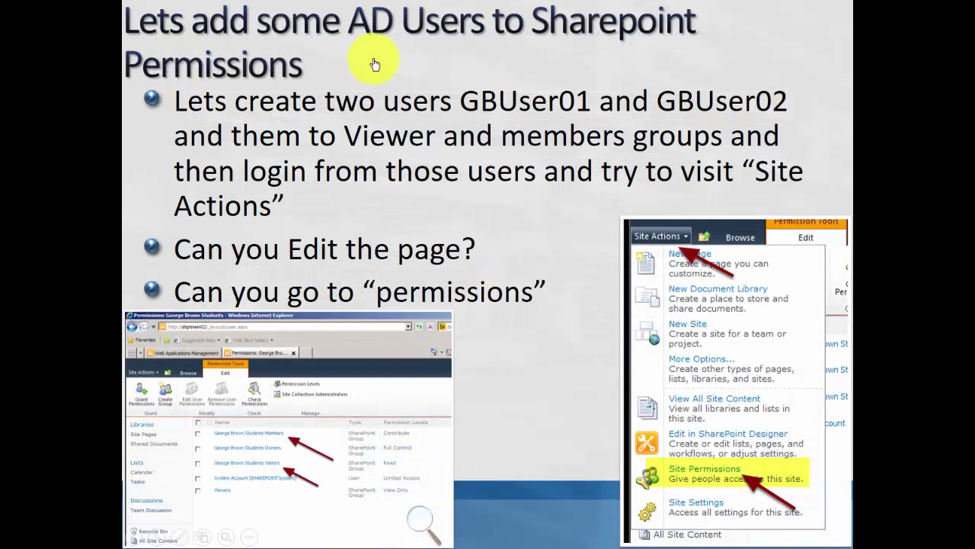
{"action": "left_click", "coordinate": [529, 306]}
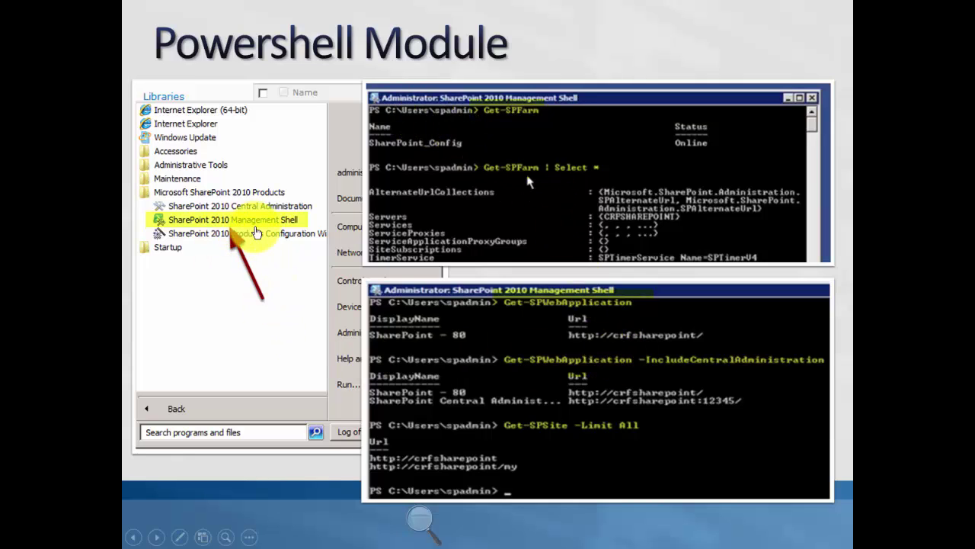
Step: Leave the slide show and switch back to the Server02 virtual machine in VMware Workstation
{"action": "key", "text": "super"}
{"action": "mouse_move", "coordinate": [642, 533]}
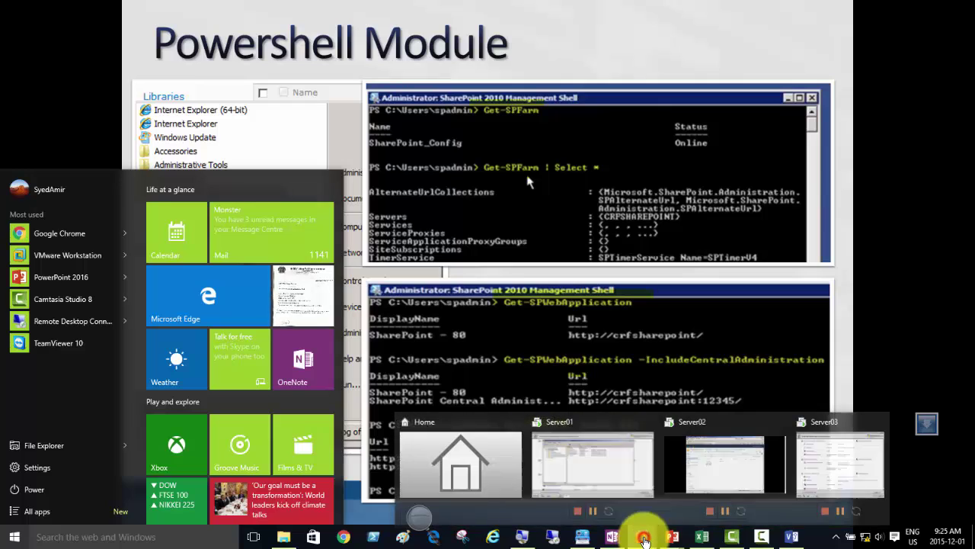
{"action": "left_click", "coordinate": [707, 462]}
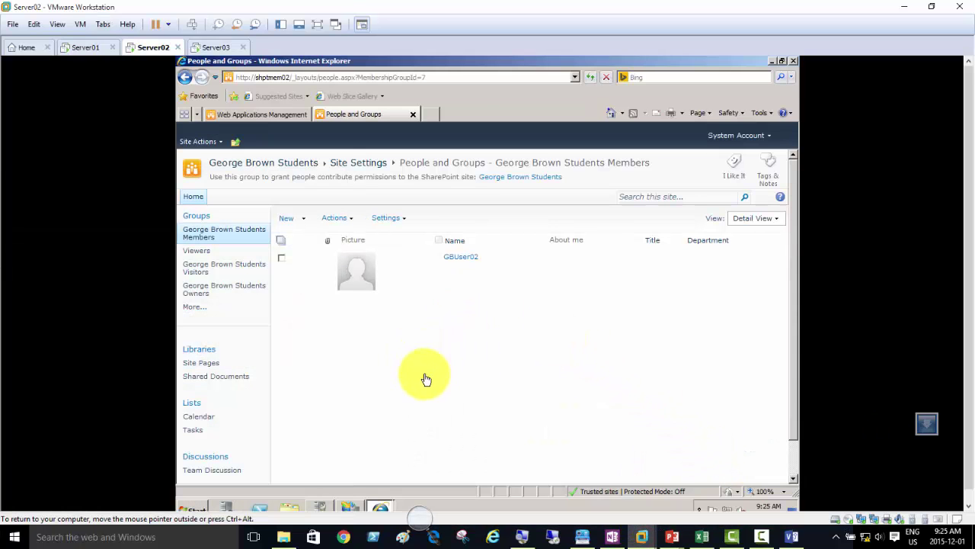
Step: Launch the SharePoint 2010 Management Shell from the Microsoft SharePoint 2010 Products program group
{"action": "left_click", "coordinate": [195, 512]}
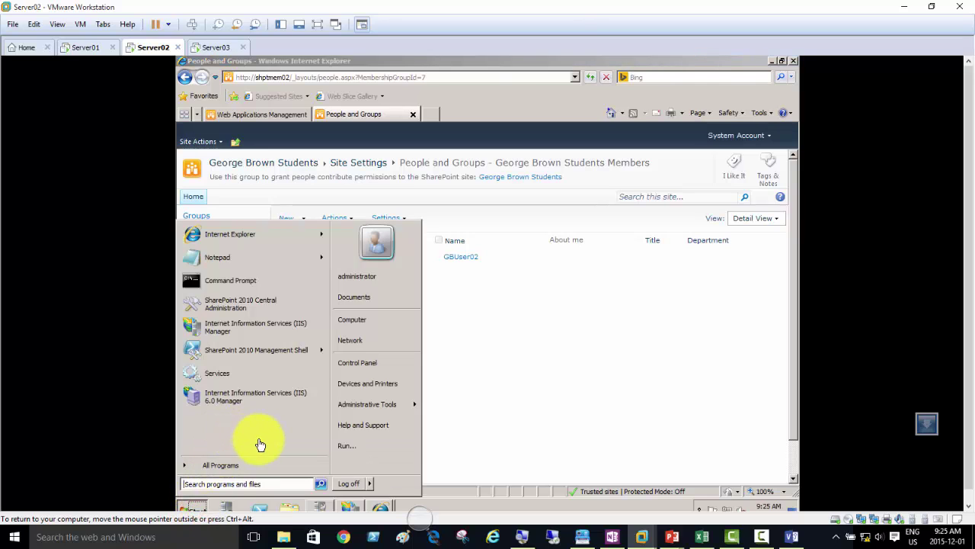
{"action": "left_click", "coordinate": [275, 463]}
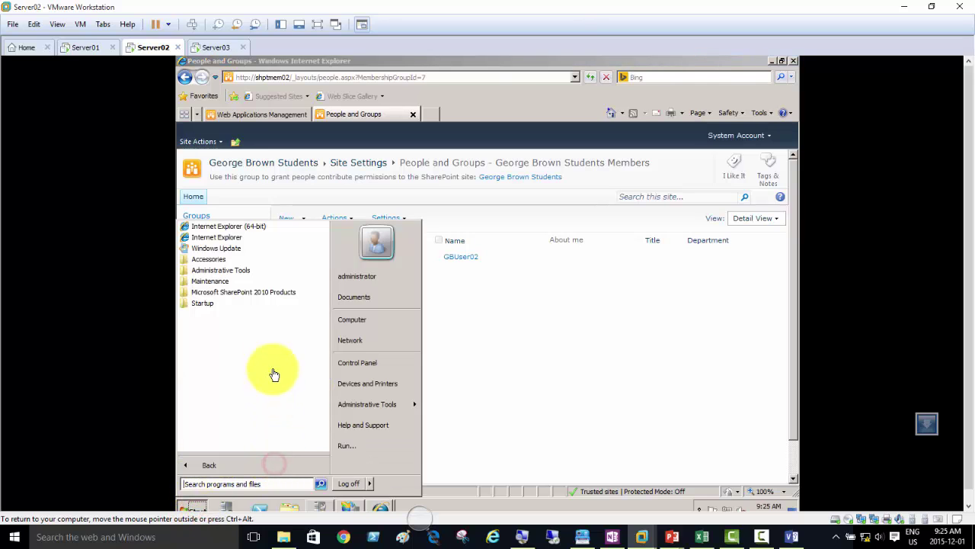
{"action": "left_click", "coordinate": [262, 294]}
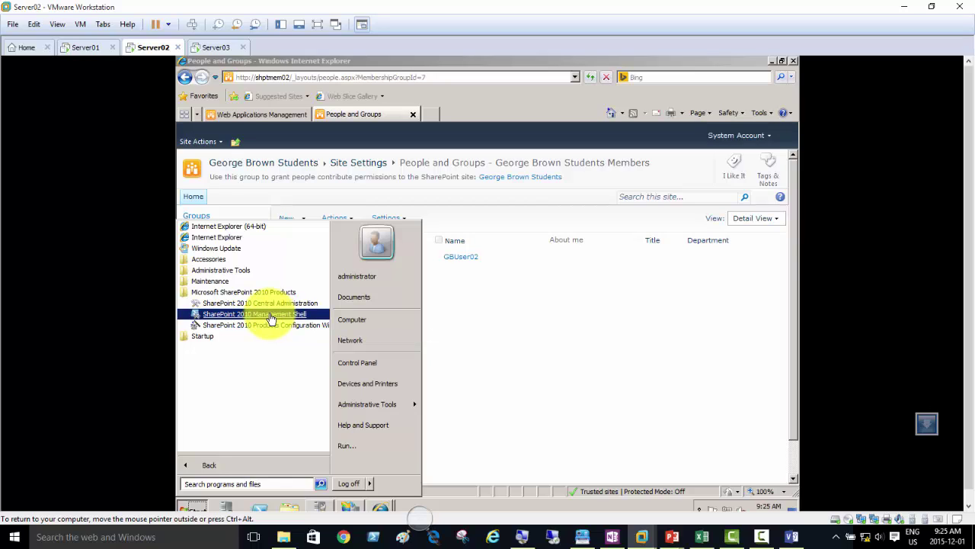
{"action": "left_click", "coordinate": [270, 317]}
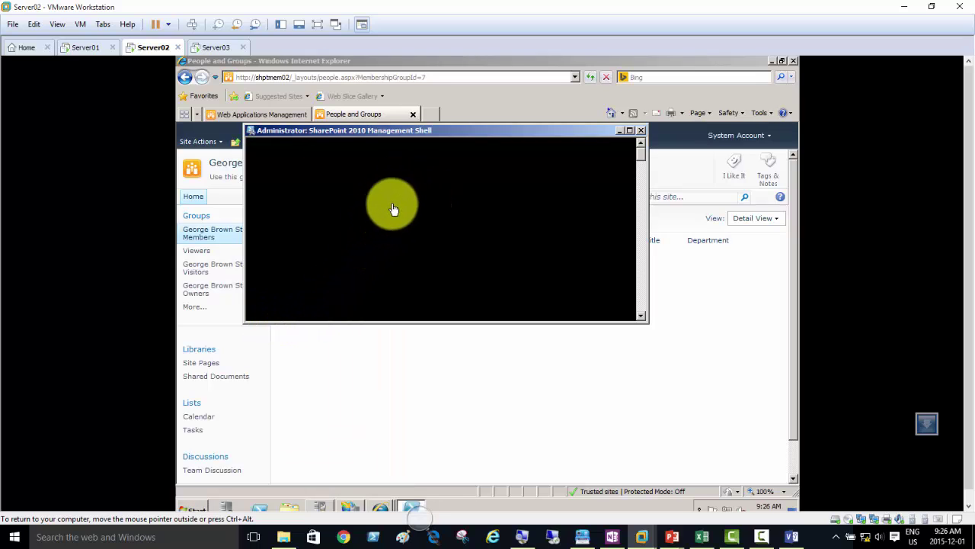
Step: Review the tools in the Microsoft SharePoint 2010 Products program group, then return to the Management Shell
{"action": "left_click", "coordinate": [202, 518]}
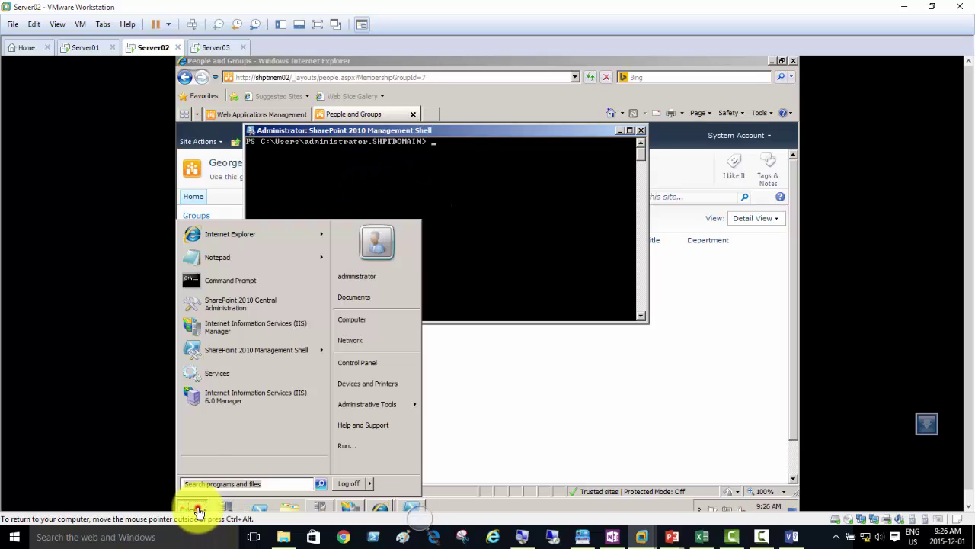
{"action": "left_click", "coordinate": [235, 464]}
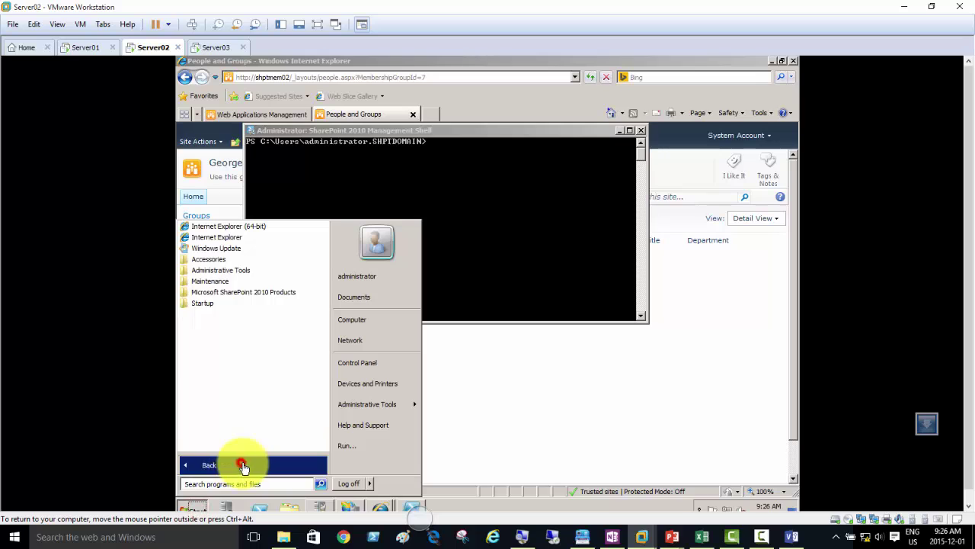
{"action": "left_click", "coordinate": [255, 292]}
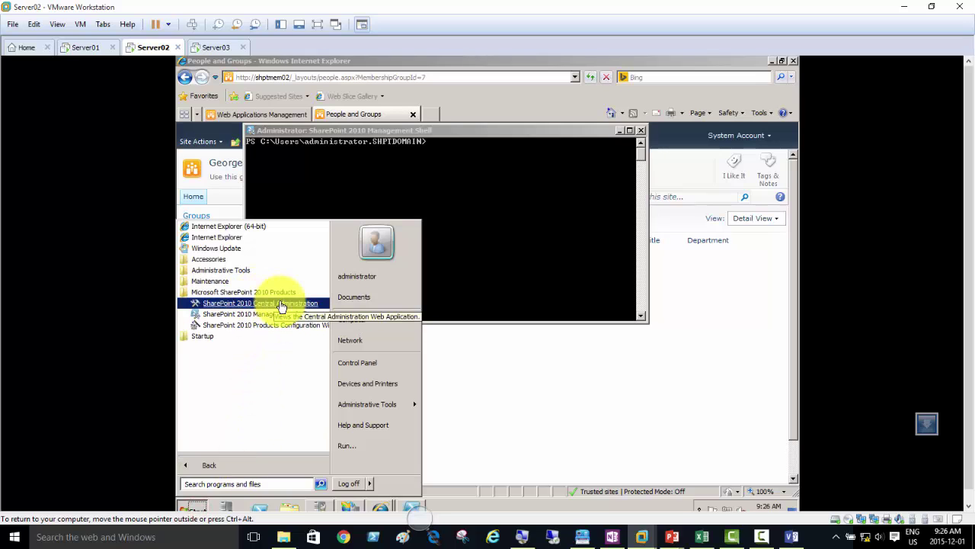
{"action": "left_click", "coordinate": [484, 204]}
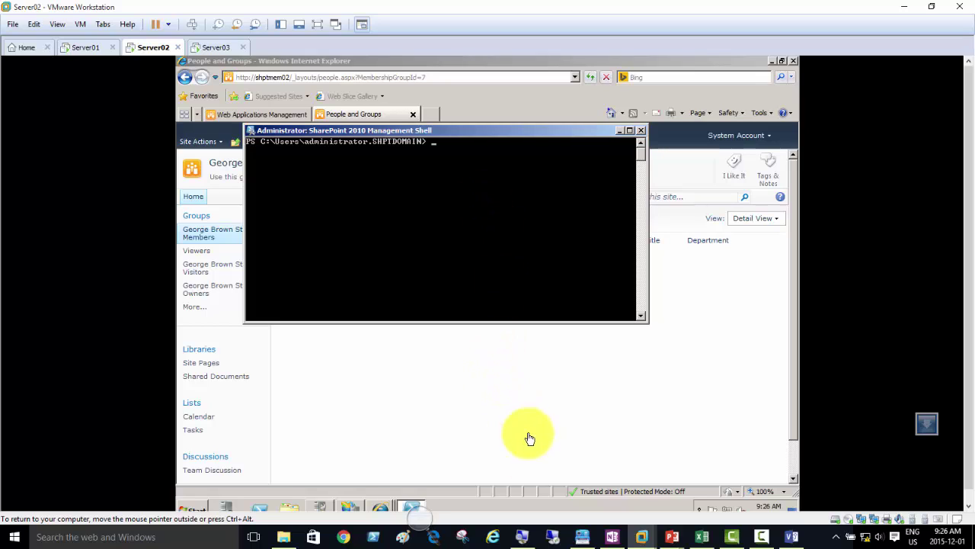
Step: Magnify the host screen to 200% with Magnifier and put the screen recorder window away
{"action": "left_click", "coordinate": [524, 537]}
{"action": "left_click", "coordinate": [433, 527]}
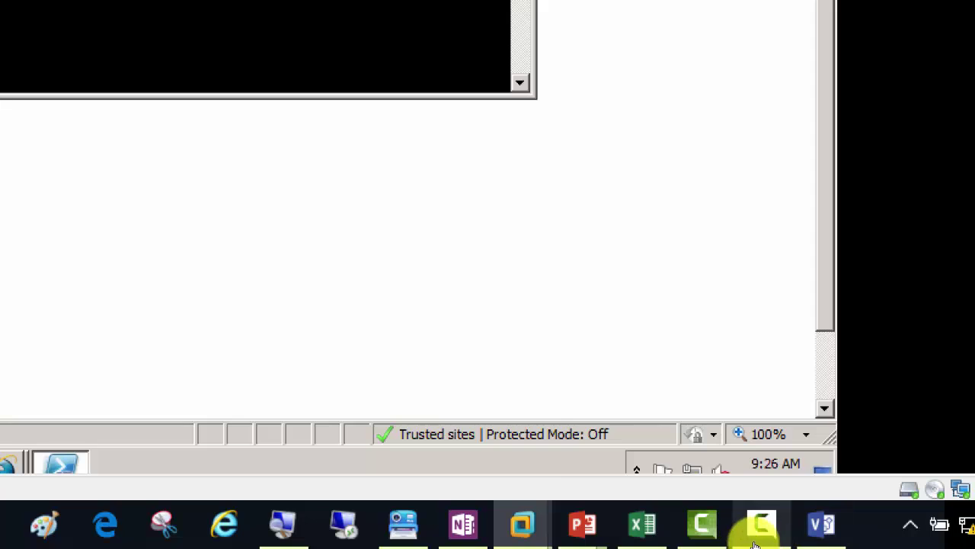
{"action": "left_click", "coordinate": [762, 534]}
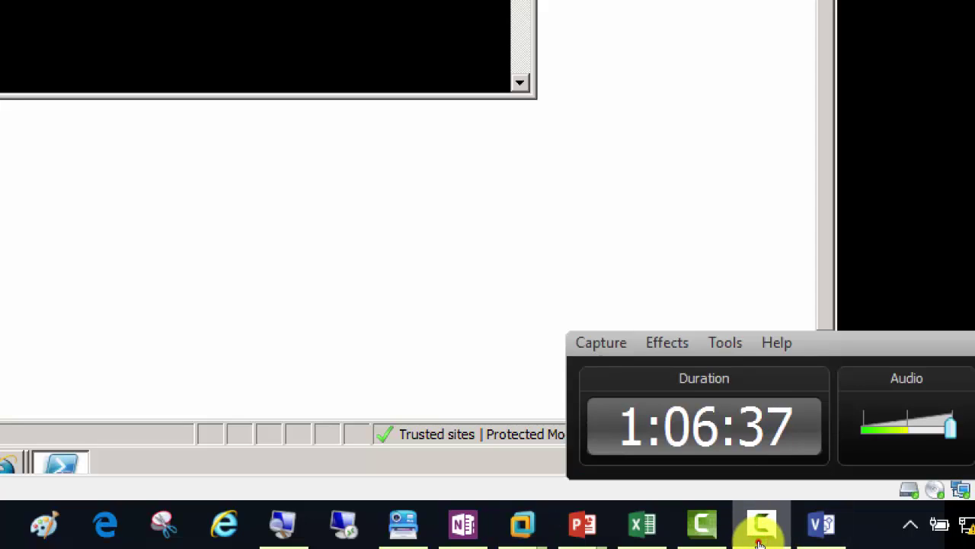
{"action": "left_click", "coordinate": [761, 538]}
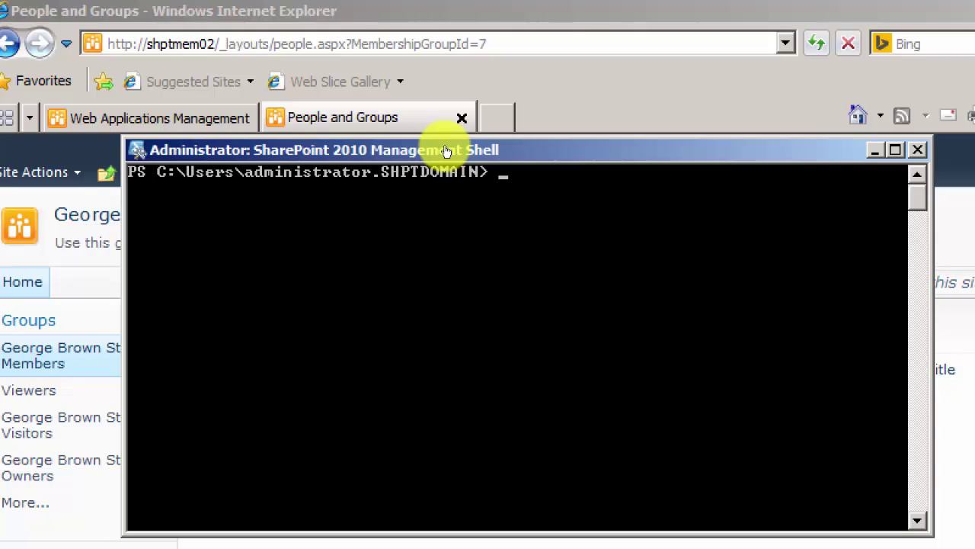
Step: Query the farm with Get-spfarm, then list all its properties with Get-spfarm | Select *
{"action": "type", "text": "Get-spfarm"}
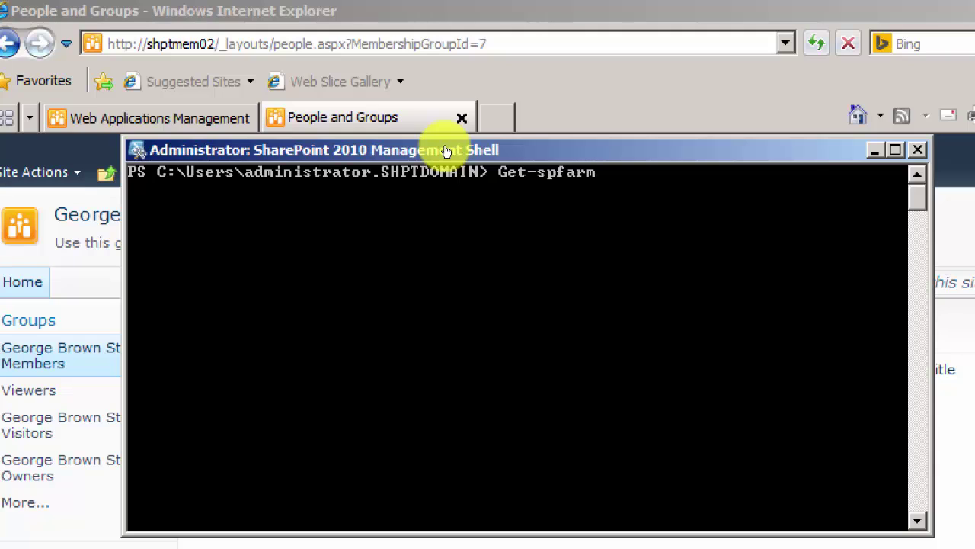
{"action": "key", "text": "Return"}
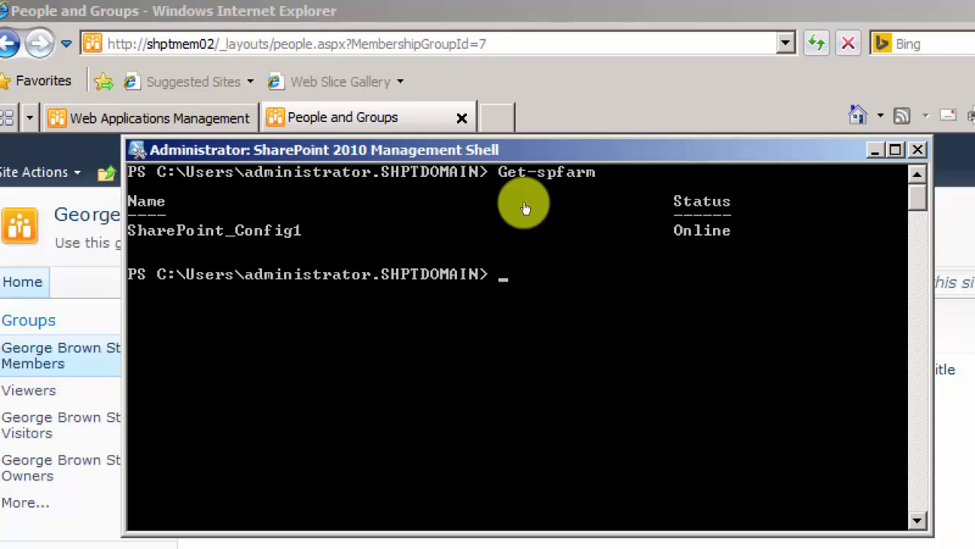
{"action": "key", "text": "Up"}
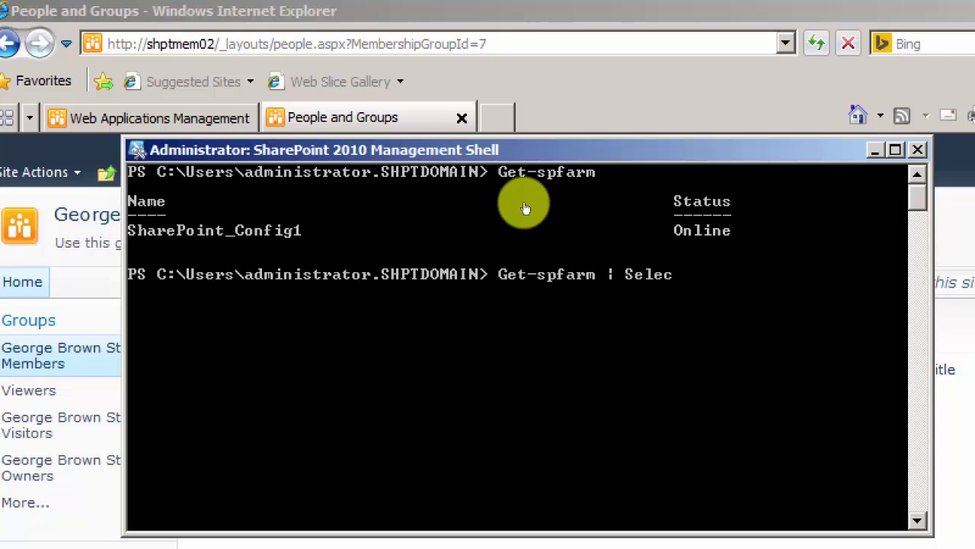
{"action": "type", "text": "Select *"}
{"action": "key", "text": "Return"}
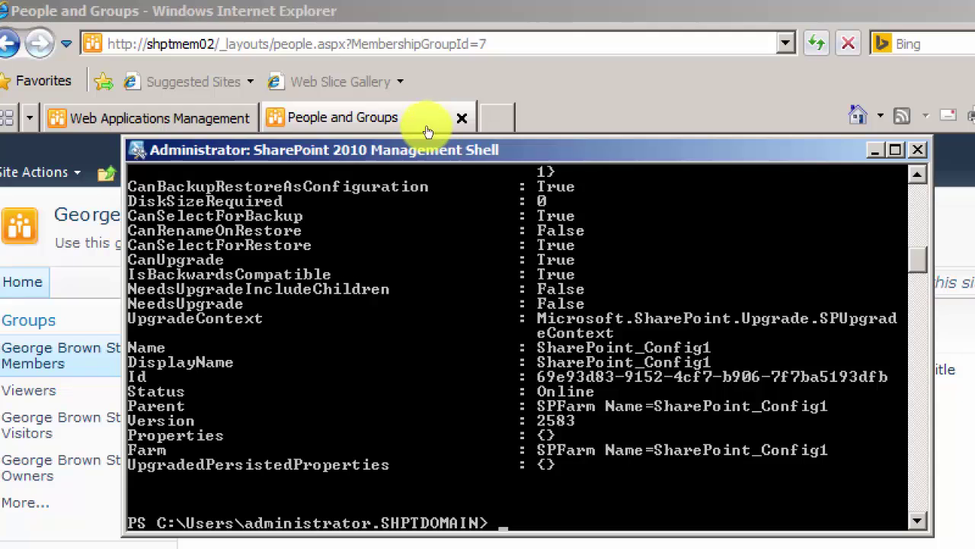
Step: Examine the farm property listing from AlternateUrlCollections and Servers down to UpgradedPersistedProperties
{"action": "scroll", "coordinate": [455, 274], "scroll_direction": "up", "scroll_amount": 6}
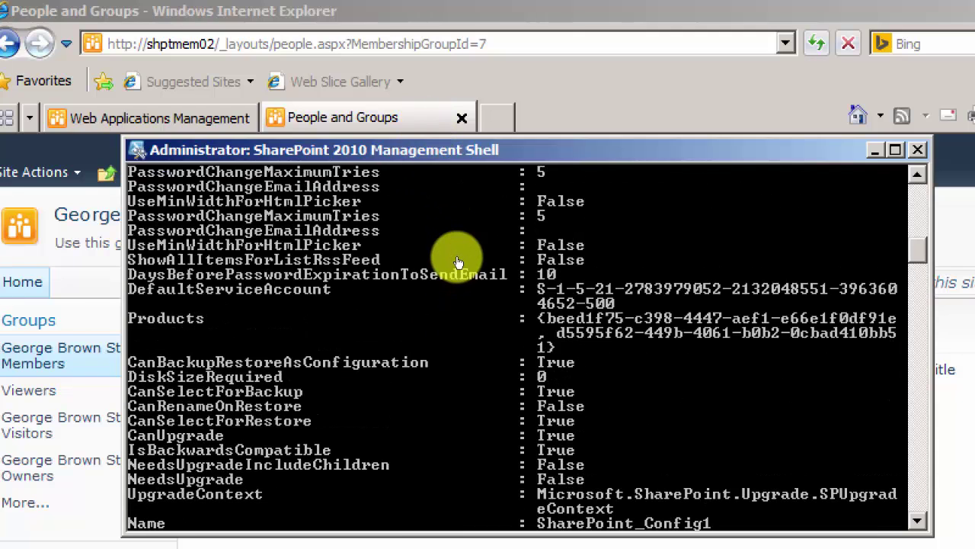
{"action": "scroll", "coordinate": [458, 262], "scroll_direction": "up", "scroll_amount": 2}
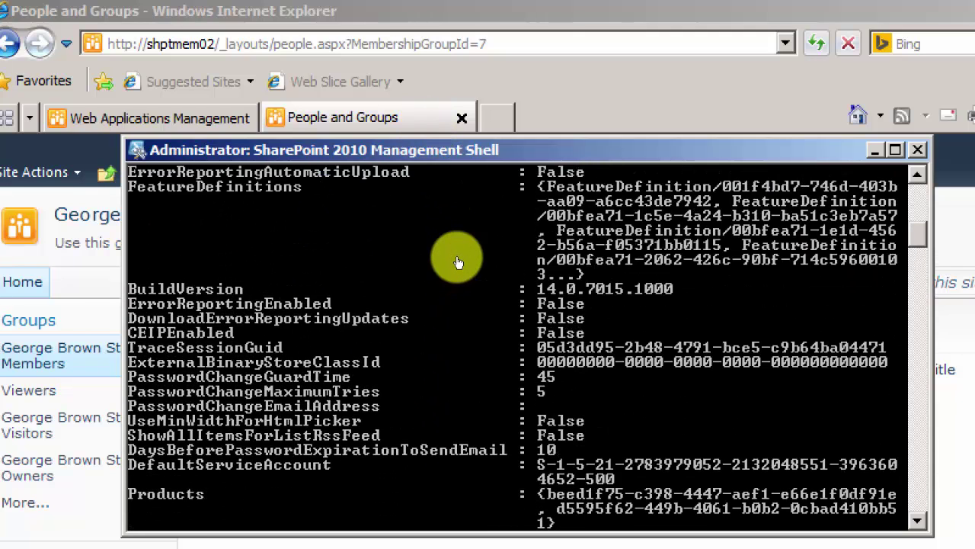
{"action": "scroll", "coordinate": [458, 262], "scroll_direction": "up", "scroll_amount": 10}
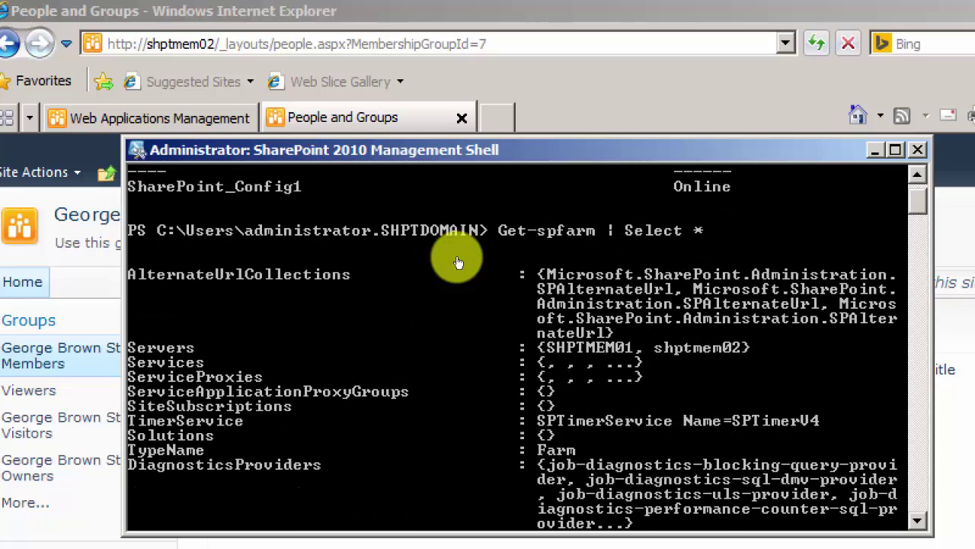
{"action": "scroll", "coordinate": [458, 262], "scroll_direction": "up", "scroll_amount": 1}
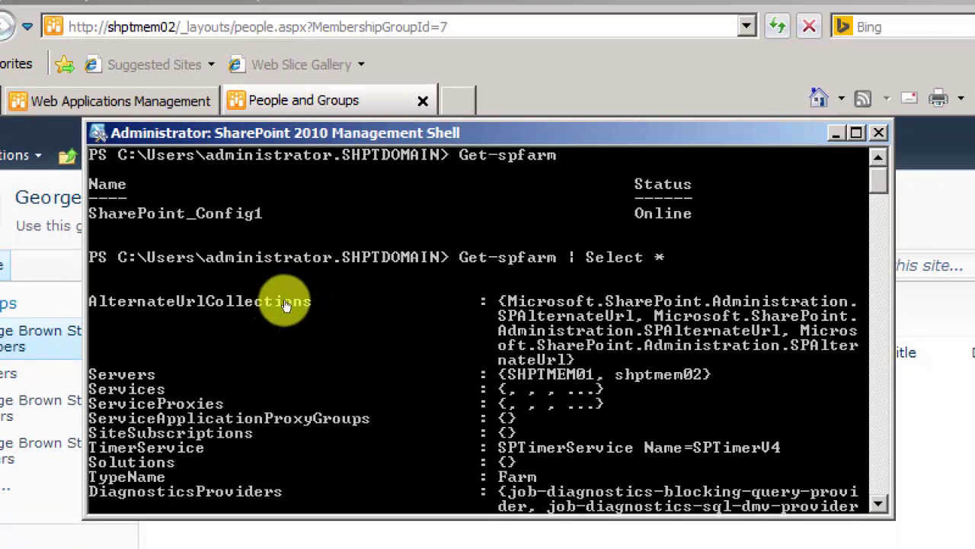
{"action": "scroll", "coordinate": [297, 301], "scroll_direction": "down", "scroll_amount": 8}
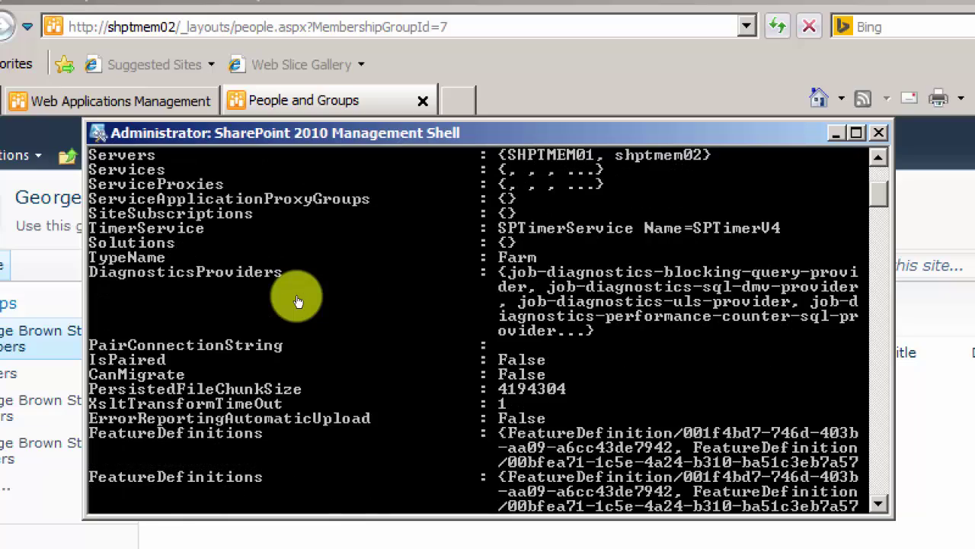
{"action": "scroll", "coordinate": [297, 301], "scroll_direction": "down", "scroll_amount": 10}
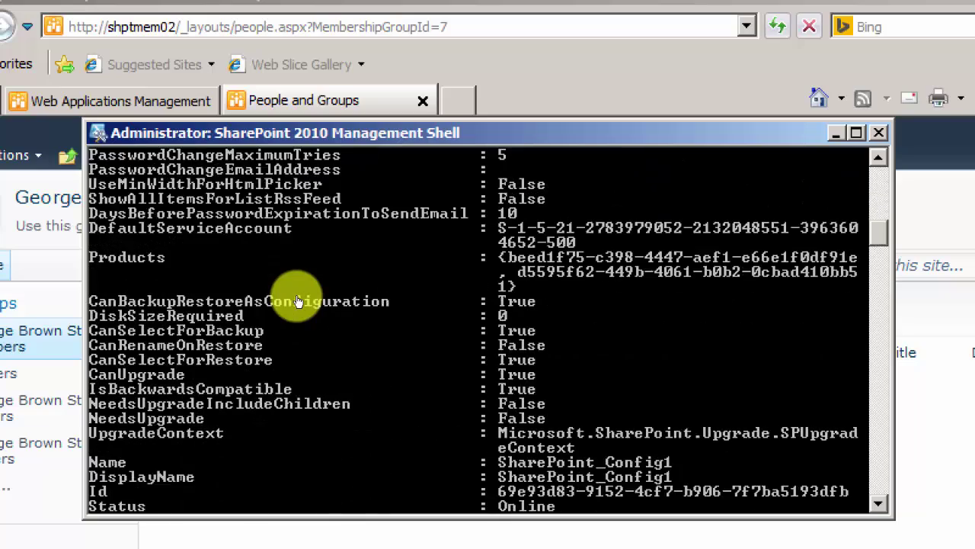
{"action": "scroll", "coordinate": [297, 301], "scroll_direction": "down", "scroll_amount": 6}
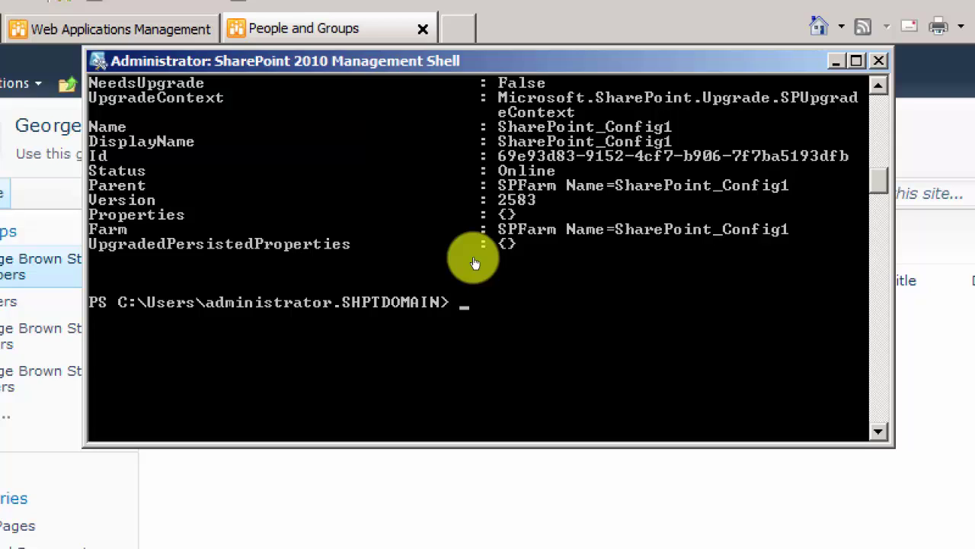
Step: List the farm's web applications by running Get-SPWebApplication
{"action": "type", "text": "Get-SPWeb"}
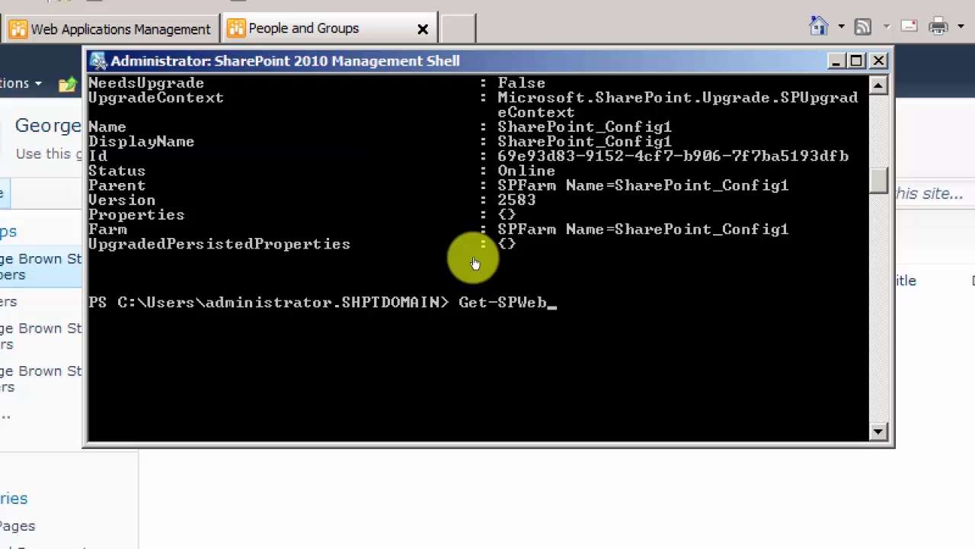
{"action": "type", "text": "ap"}
{"action": "key", "text": "Tab"}
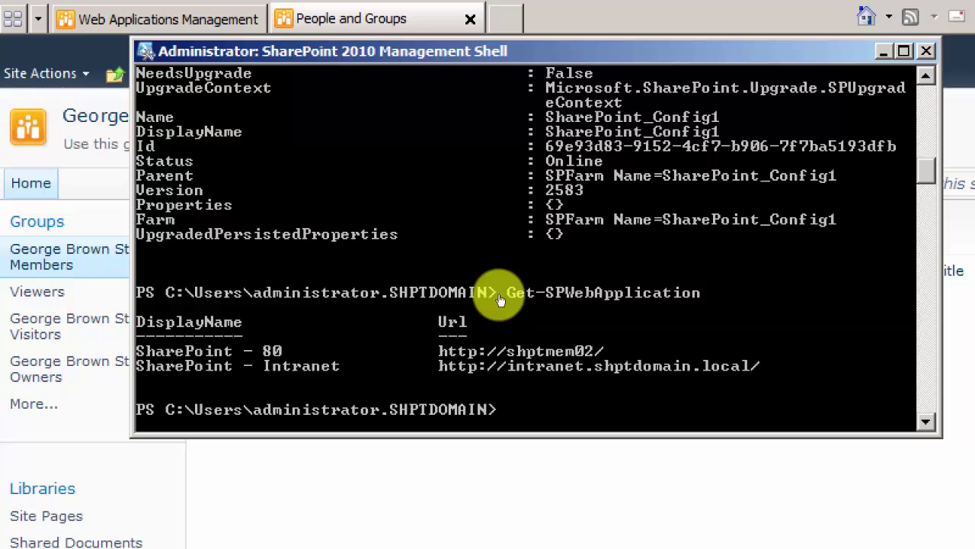
Step: Run Get-SPWebApplication again with the -IncludeCentralAdministration parameter
{"action": "key", "text": "Up"}
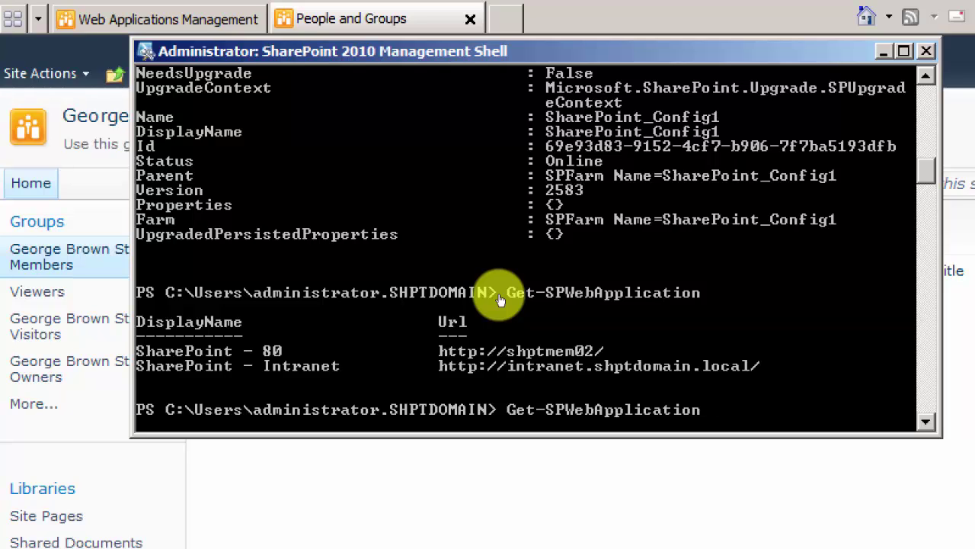
{"action": "type", "text": "-include"}
{"action": "type", "text": "central"}
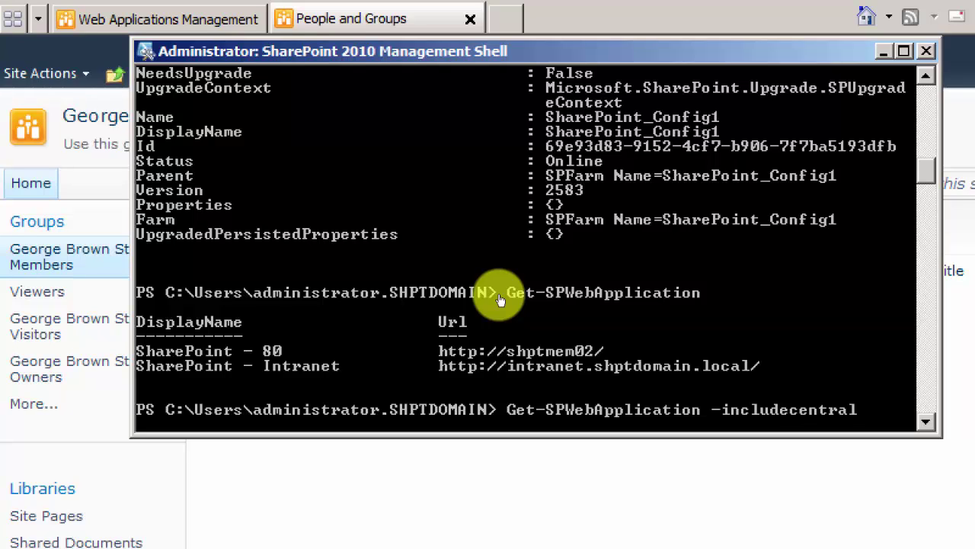
{"action": "key", "text": "Tab"}
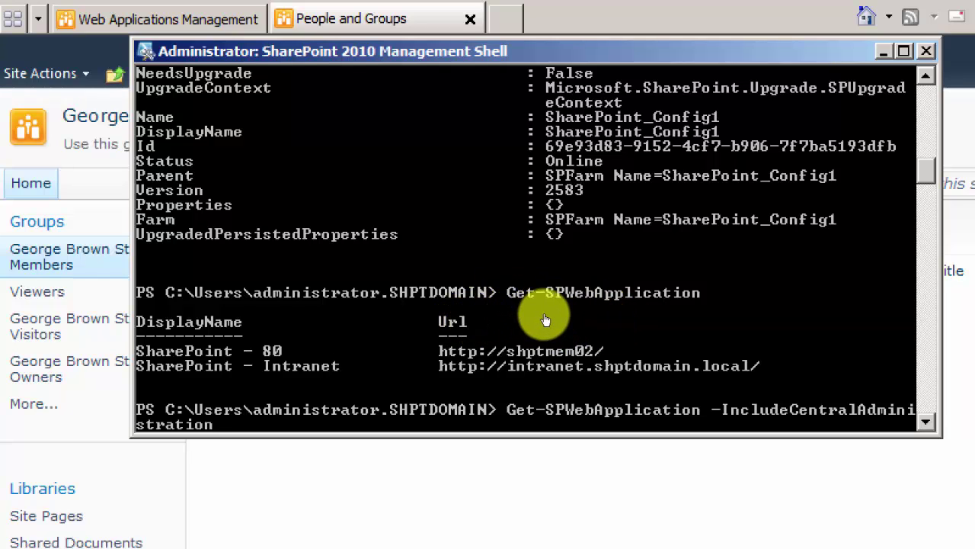
{"action": "key", "text": "Return"}
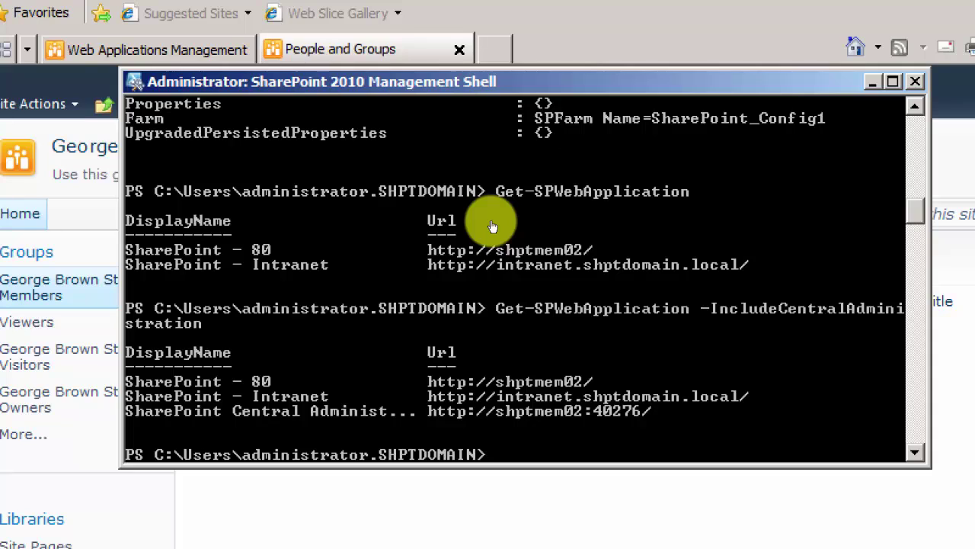
Step: Reset the Magnifier zoom to 100% and minimize its window
{"action": "key", "text": "super"}
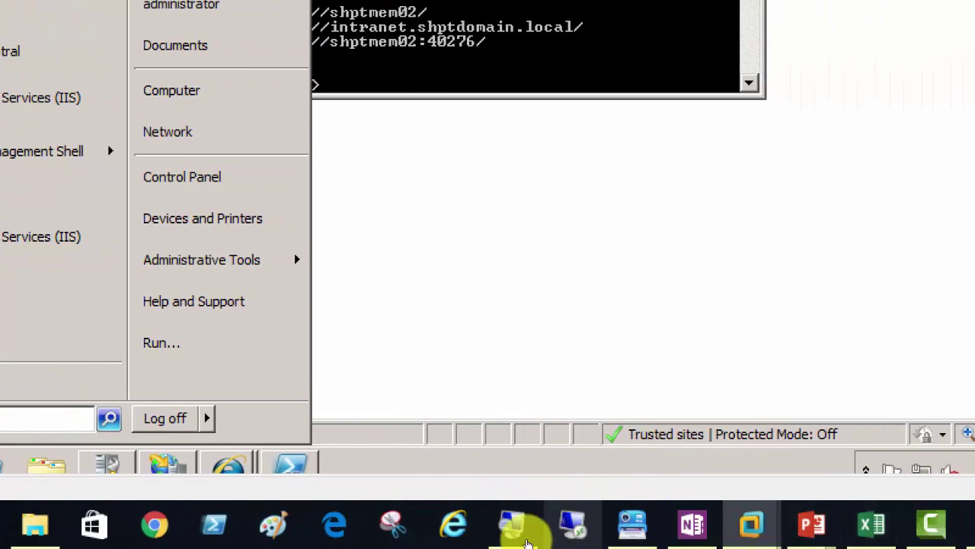
{"action": "left_click", "coordinate": [522, 533]}
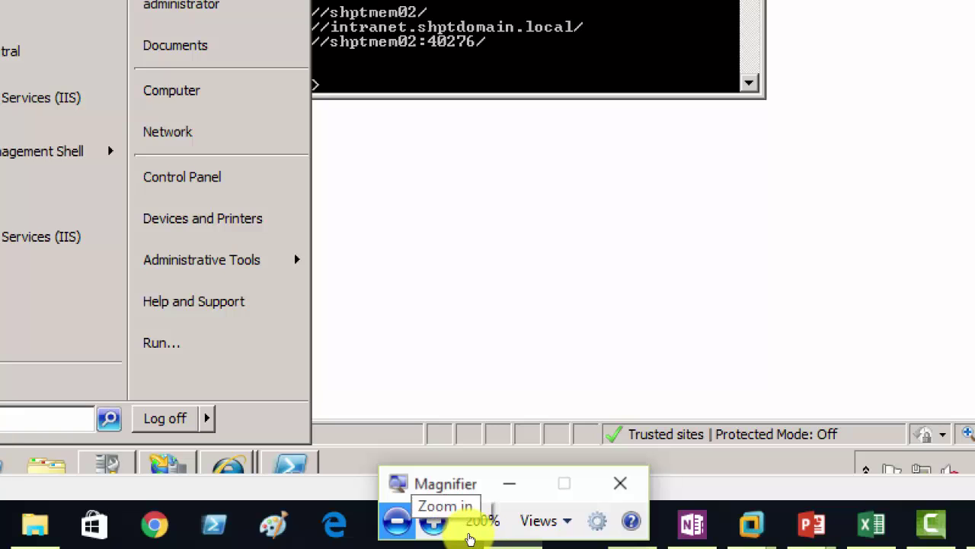
{"action": "left_click", "coordinate": [467, 539]}
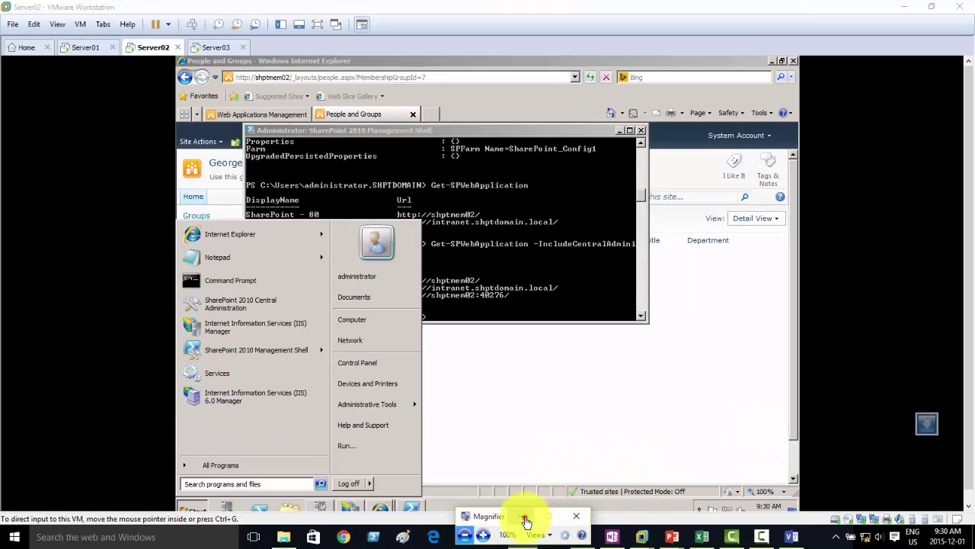
{"action": "left_click", "coordinate": [521, 516]}
Step: Switch to the PowerPoint slide show and advance from the Powershell Module slide to the SharePoint 2010 PowerShell CheatSheet slide
{"action": "mouse_move", "coordinate": [671, 538]}
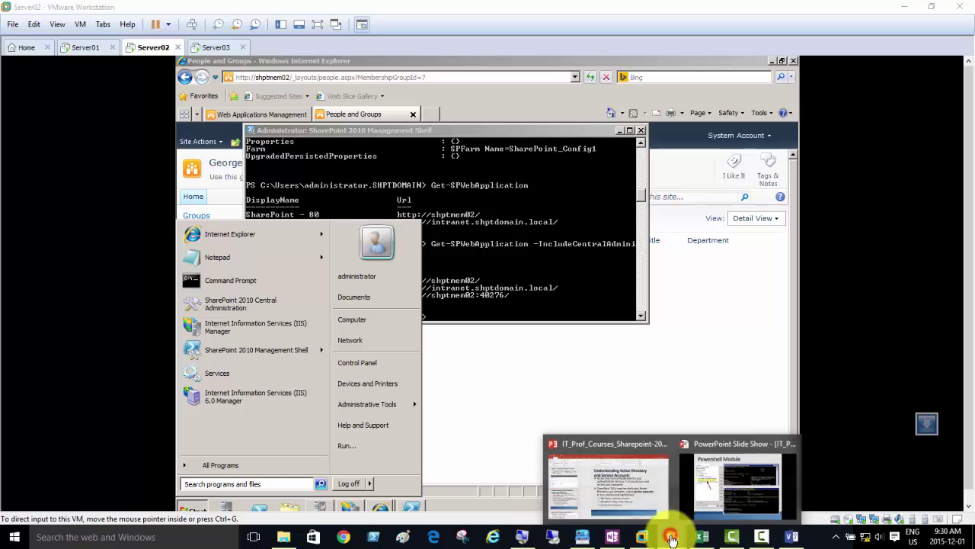
{"action": "left_click", "coordinate": [708, 497]}
{"action": "left_click", "coordinate": [455, 183]}
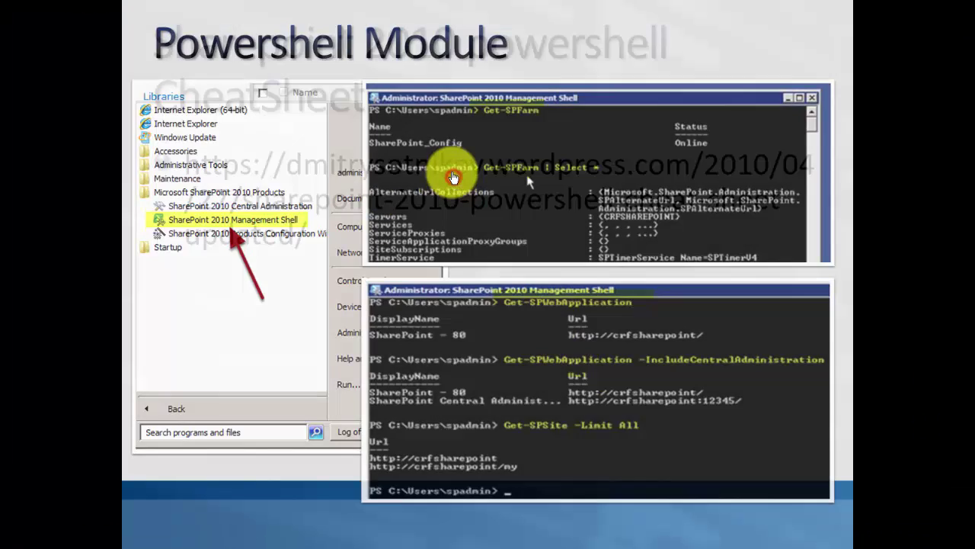
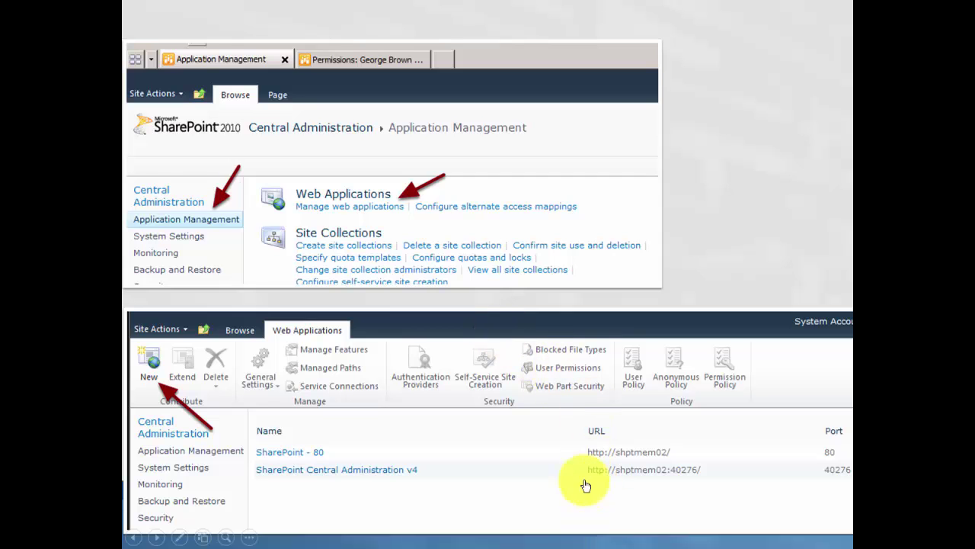
Step: Flip between the "Lets follow the screenshots" slide and the Application Management screenshots slide
{"action": "scroll", "coordinate": [557, 389], "scroll_direction": "up", "scroll_amount": 2}
{"action": "scroll", "coordinate": [557, 389], "scroll_direction": "down", "scroll_amount": 2}
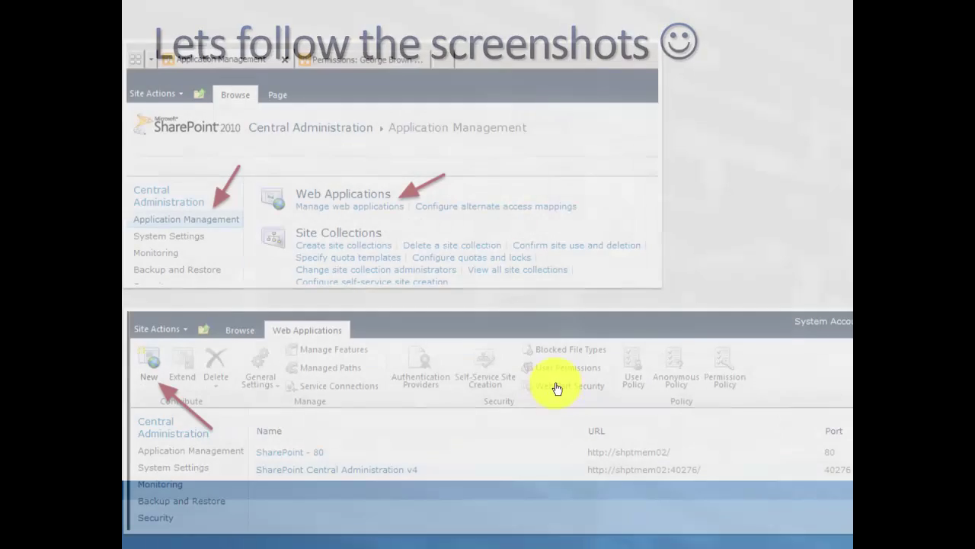
Step: Switch to the Server02 virtual machine in VMware Workstation and open the Central Administration home page in Internet Explorer
{"action": "key", "text": "super"}
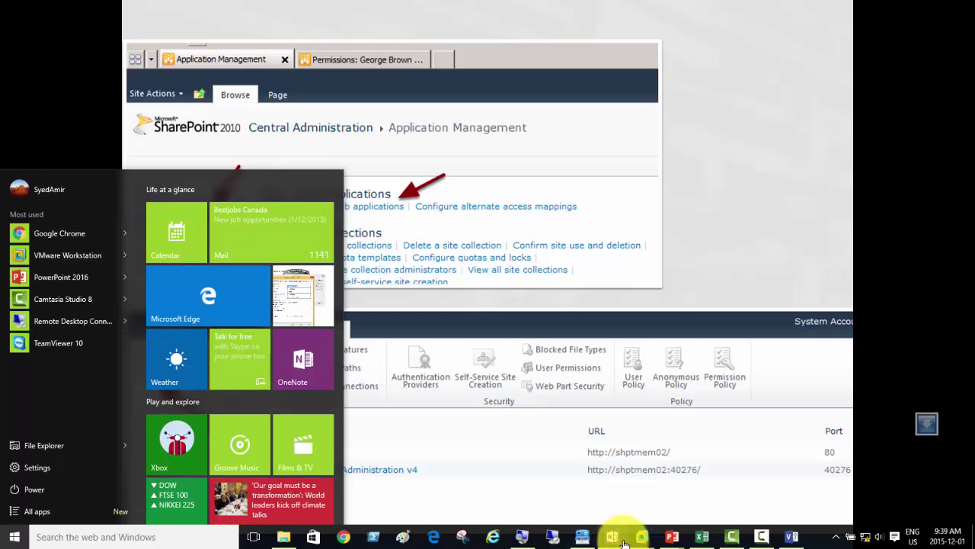
{"action": "mouse_move", "coordinate": [638, 533]}
{"action": "left_click", "coordinate": [695, 463]}
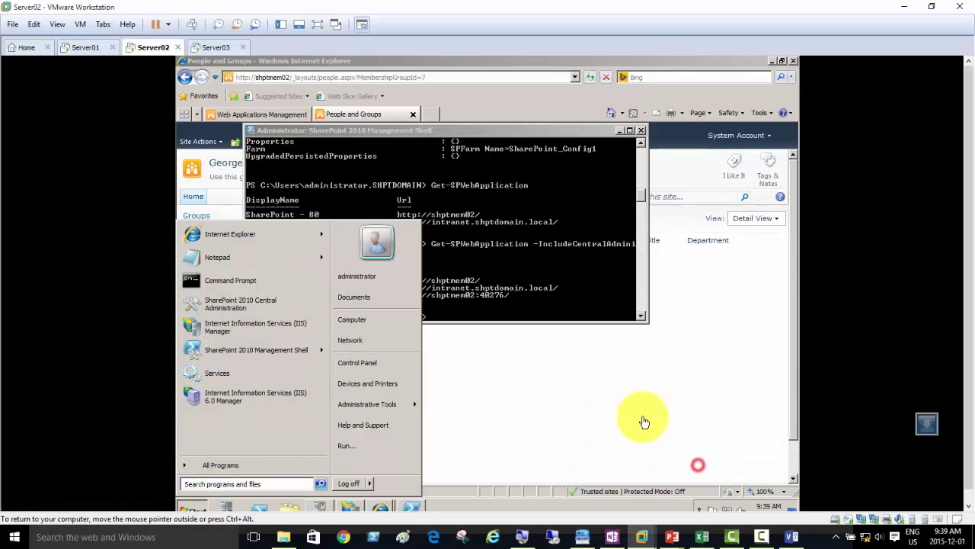
{"action": "left_click", "coordinate": [502, 400]}
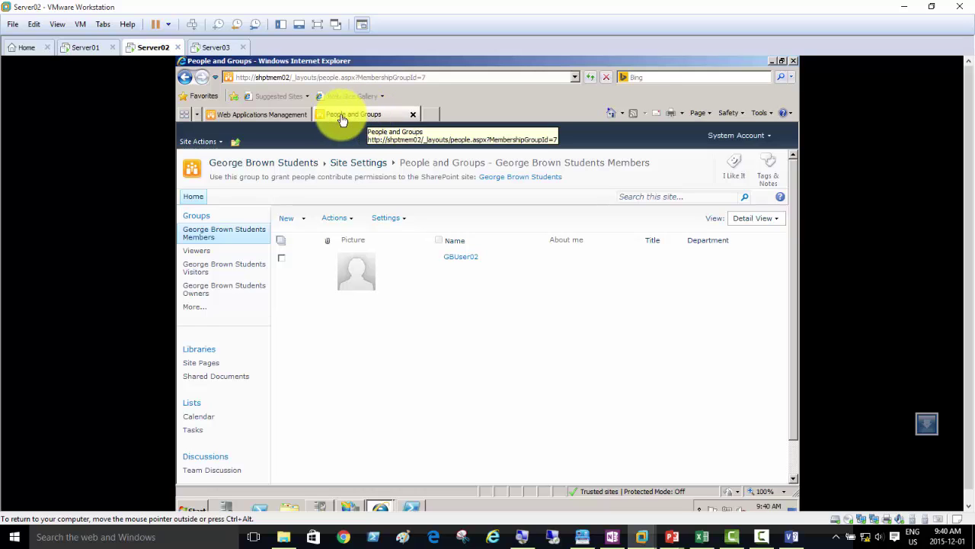
{"action": "left_click", "coordinate": [238, 118]}
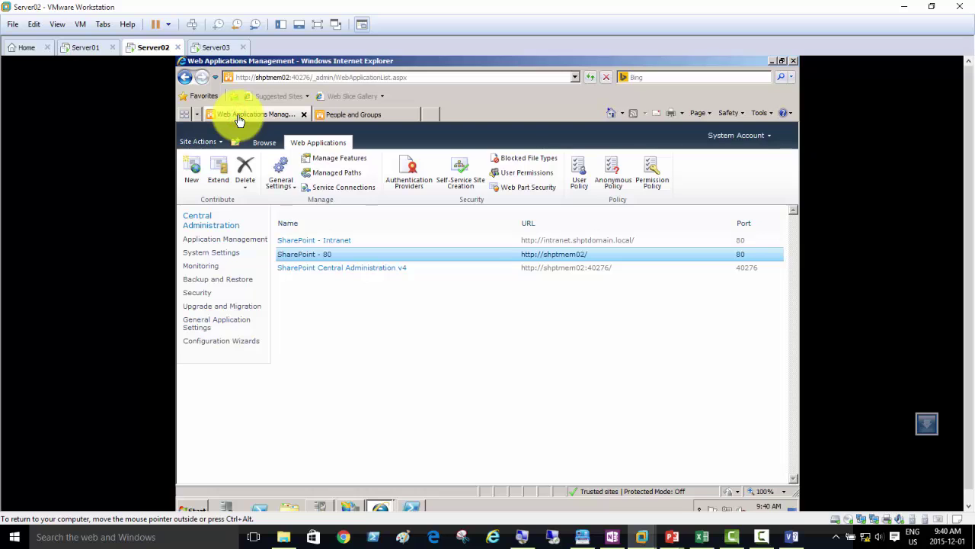
{"action": "left_click", "coordinate": [204, 228]}
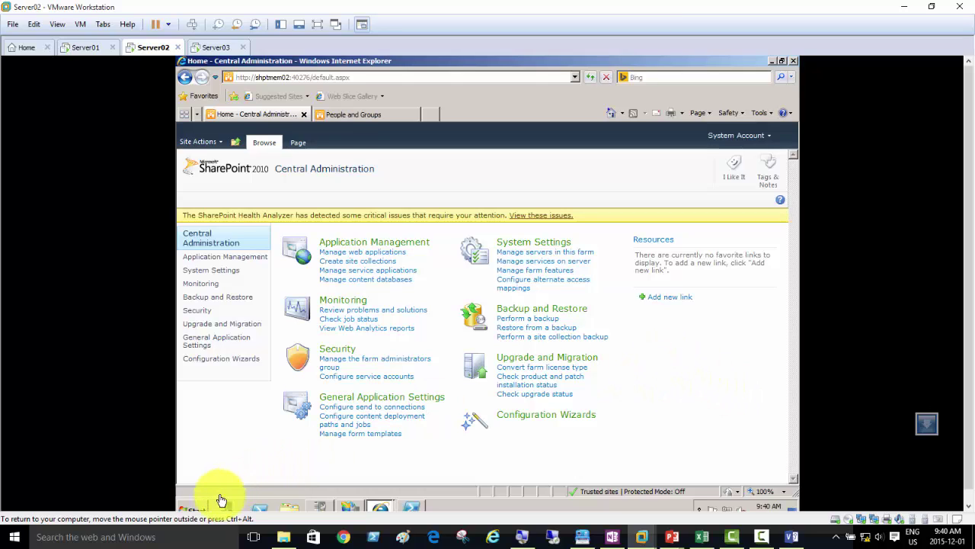
Step: Show the server's list of all programs and magnify the host screen to 200%
{"action": "left_click", "coordinate": [195, 509]}
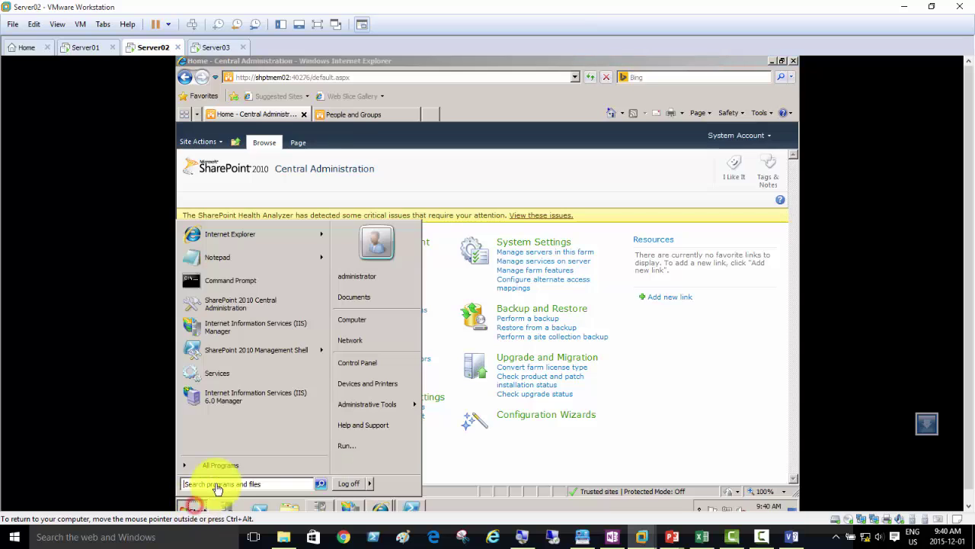
{"action": "left_click", "coordinate": [283, 463]}
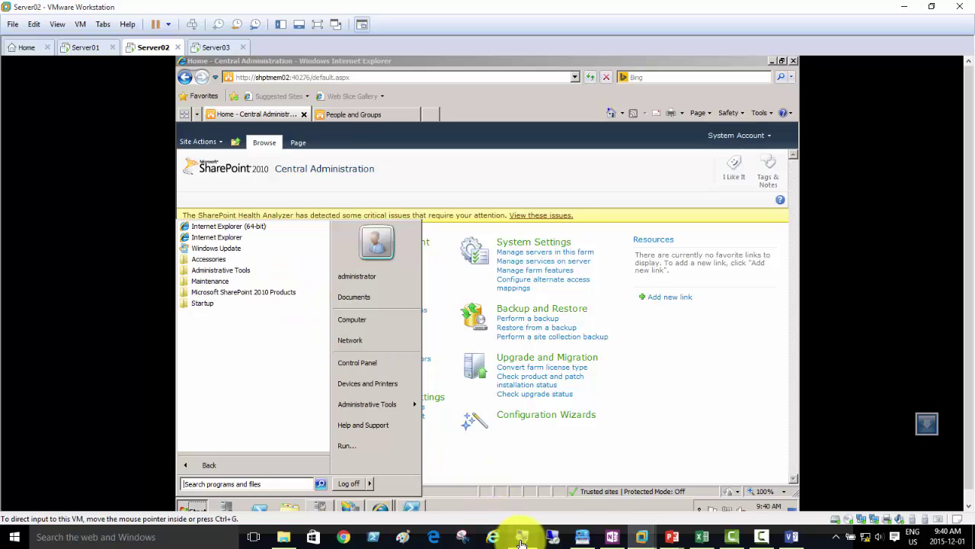
{"action": "mouse_move", "coordinate": [525, 522]}
{"action": "left_click", "coordinate": [483, 536]}
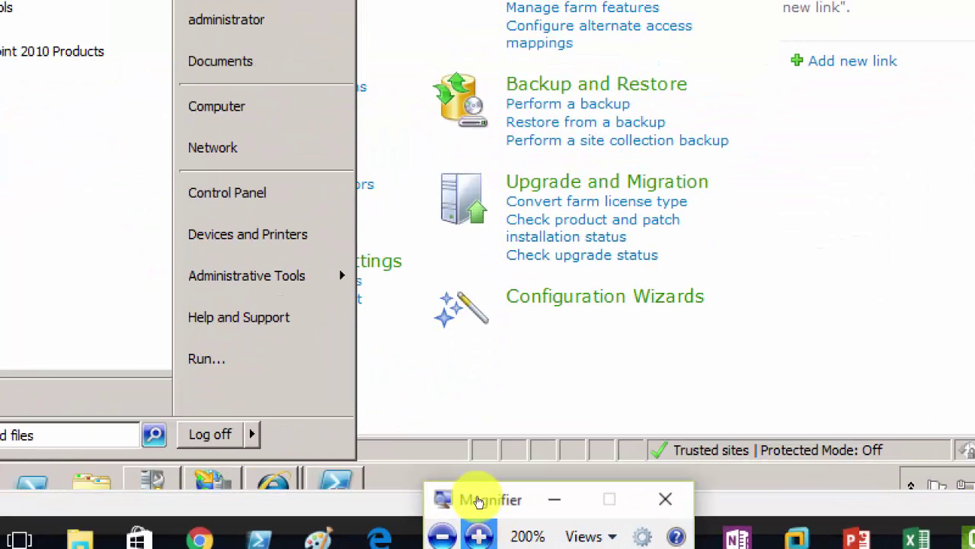
{"action": "left_click", "coordinate": [524, 517]}
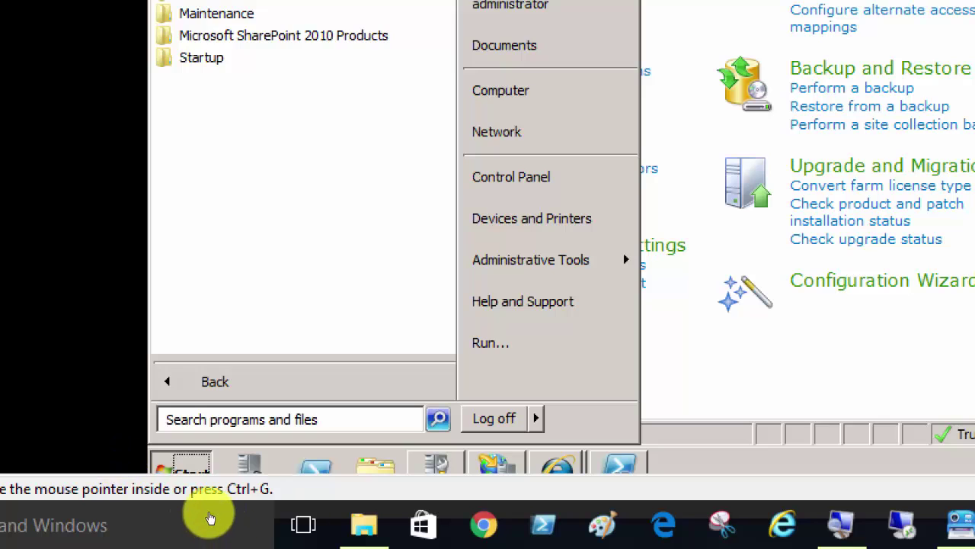
Step: Expand the Microsoft SharePoint 2010 Products folder in the server's program list to view the installed SharePoint tools
{"action": "left_click", "coordinate": [196, 501]}
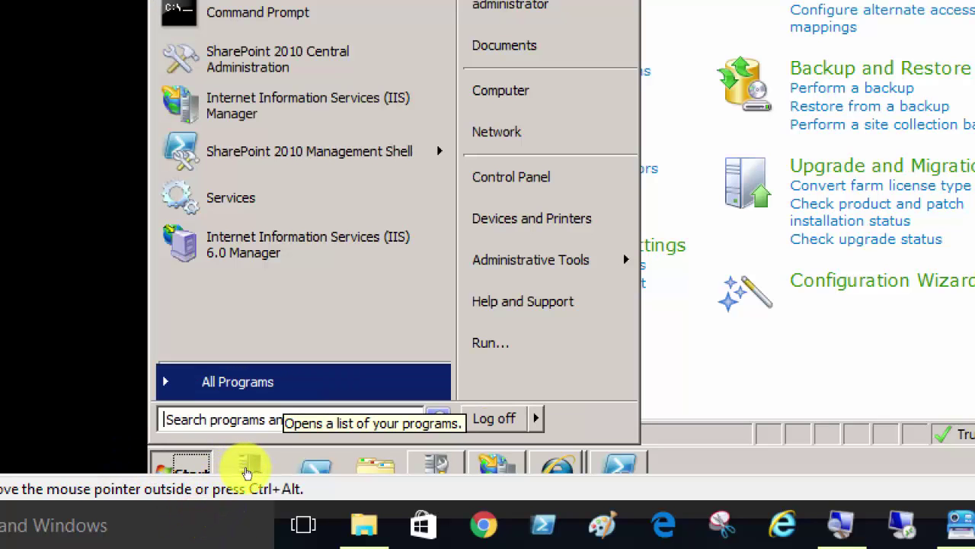
{"action": "left_click", "coordinate": [249, 471]}
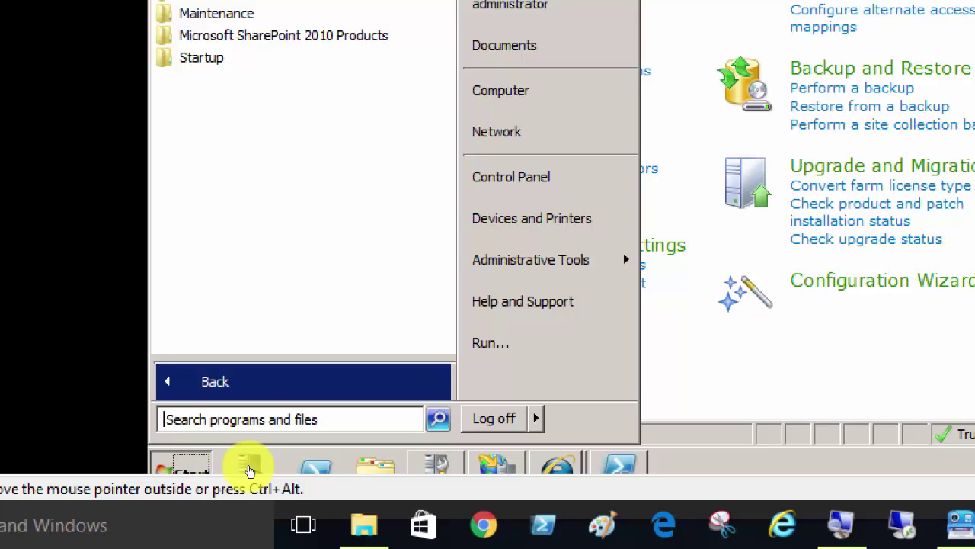
{"action": "key", "text": "Up"}
{"action": "key", "text": "Up"}
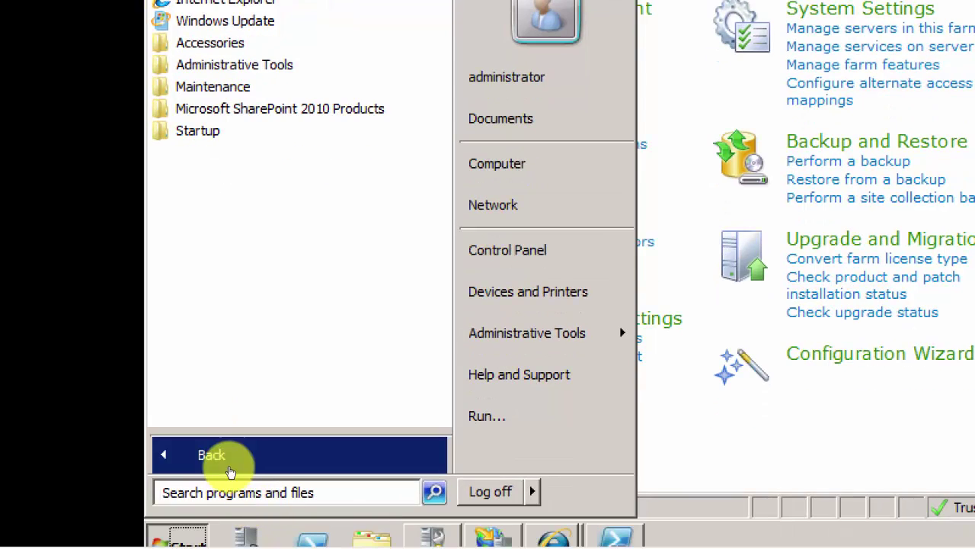
{"action": "left_click", "coordinate": [222, 528]}
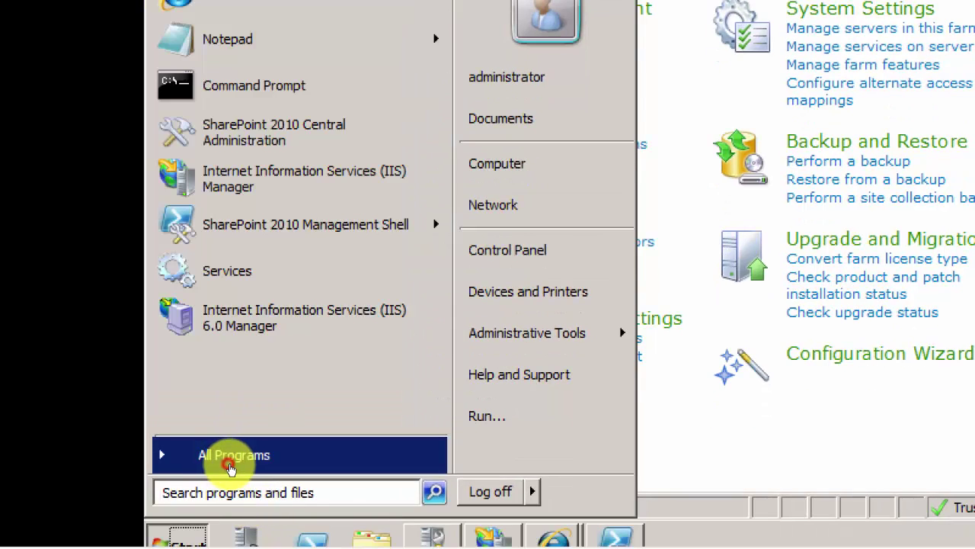
{"action": "left_click", "coordinate": [229, 523]}
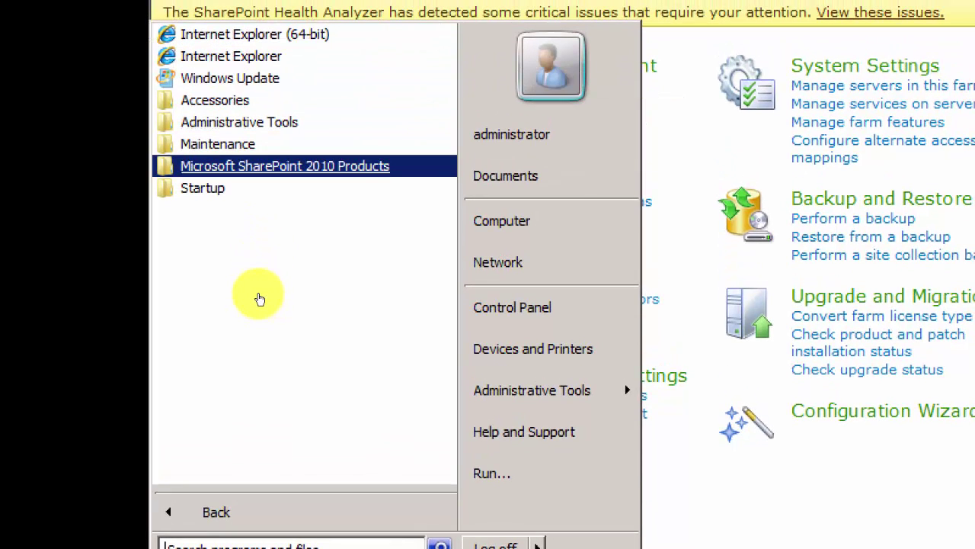
{"action": "left_click", "coordinate": [259, 297]}
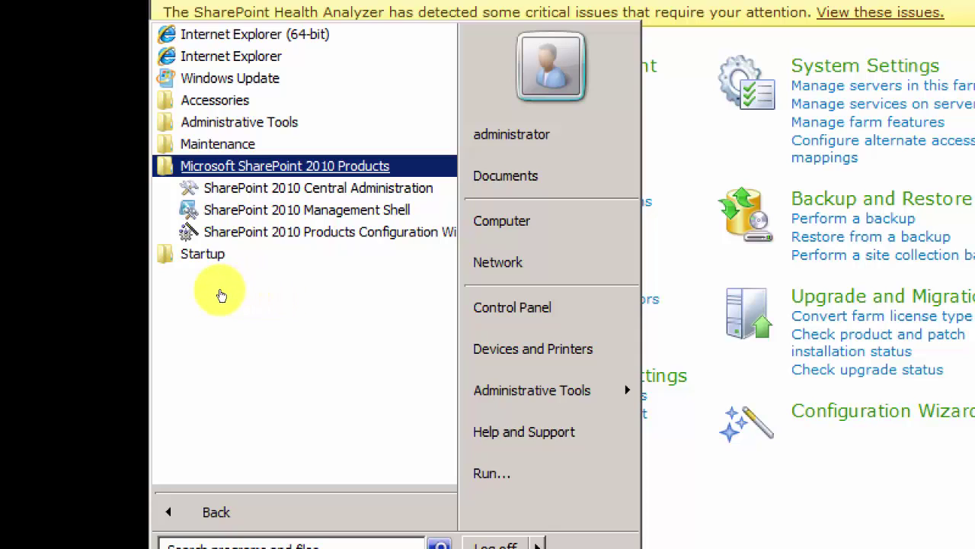
{"action": "key", "text": "Down"}
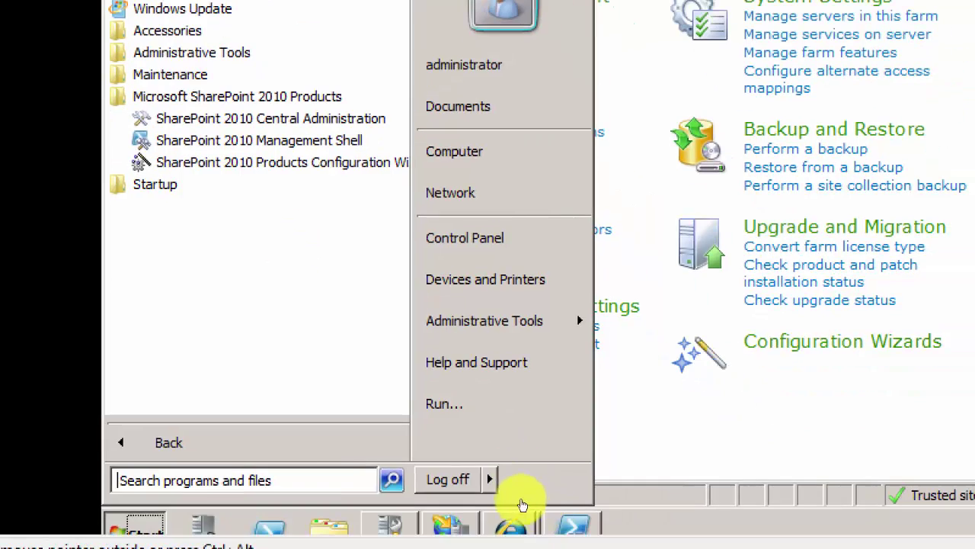
Step: Open the web applications list from Application Management and start creating a new web application
{"action": "left_click", "coordinate": [533, 530]}
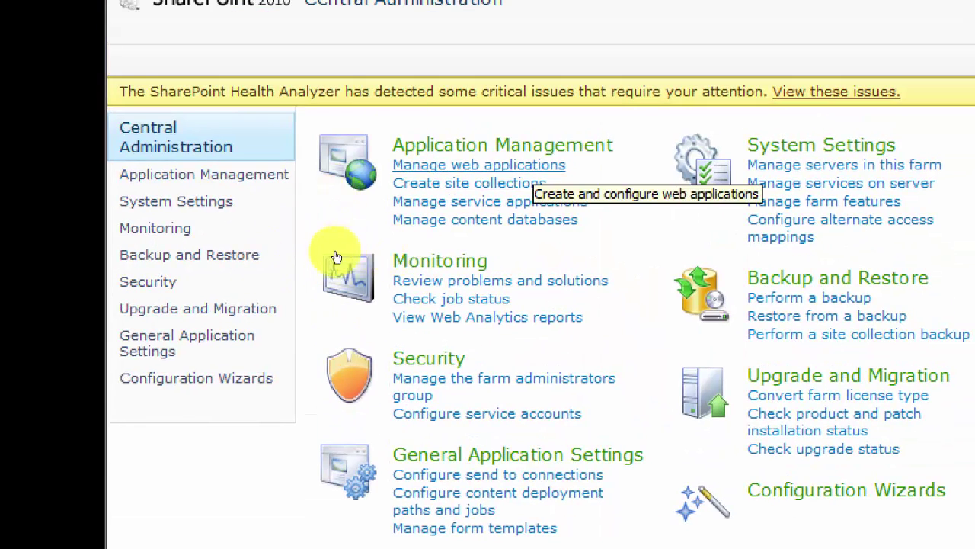
{"action": "left_click", "coordinate": [204, 262]}
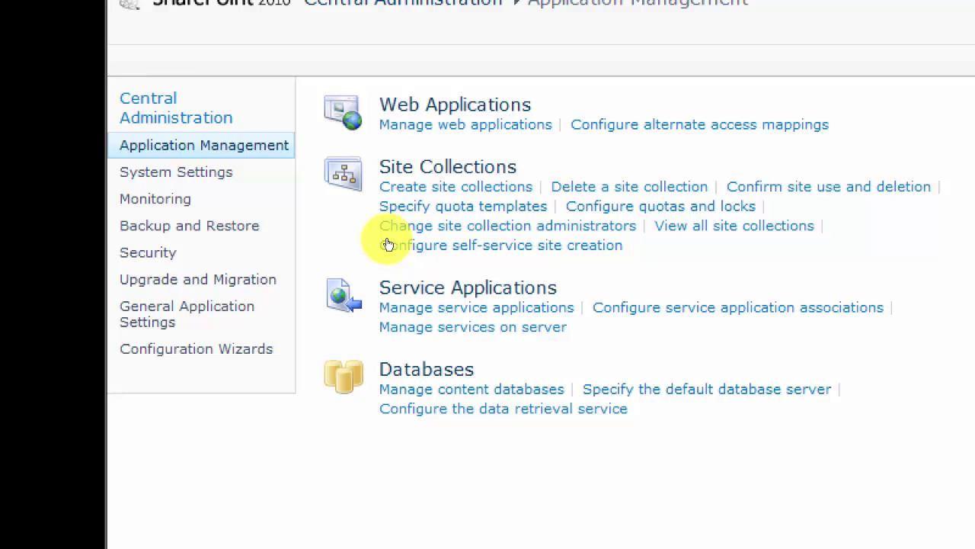
{"action": "left_click", "coordinate": [192, 222]}
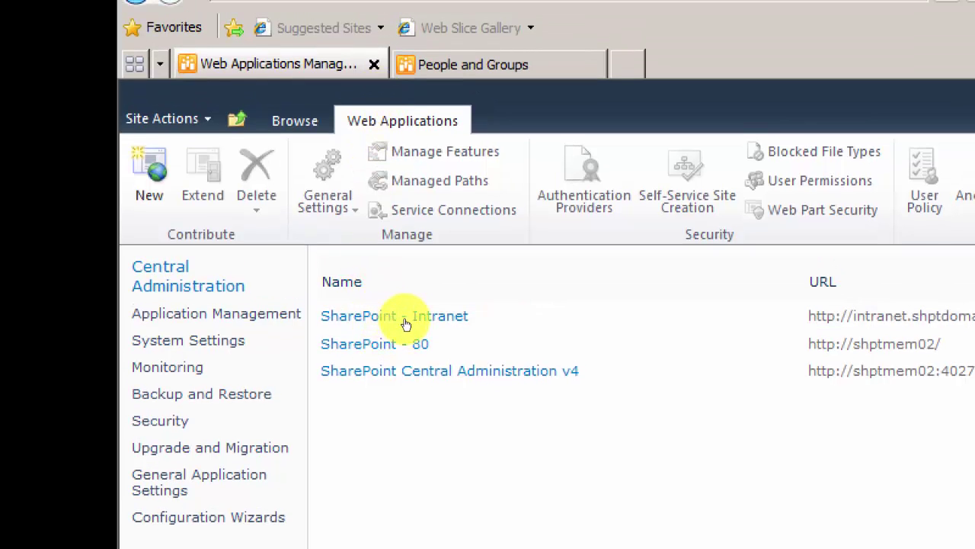
{"action": "left_click", "coordinate": [193, 177]}
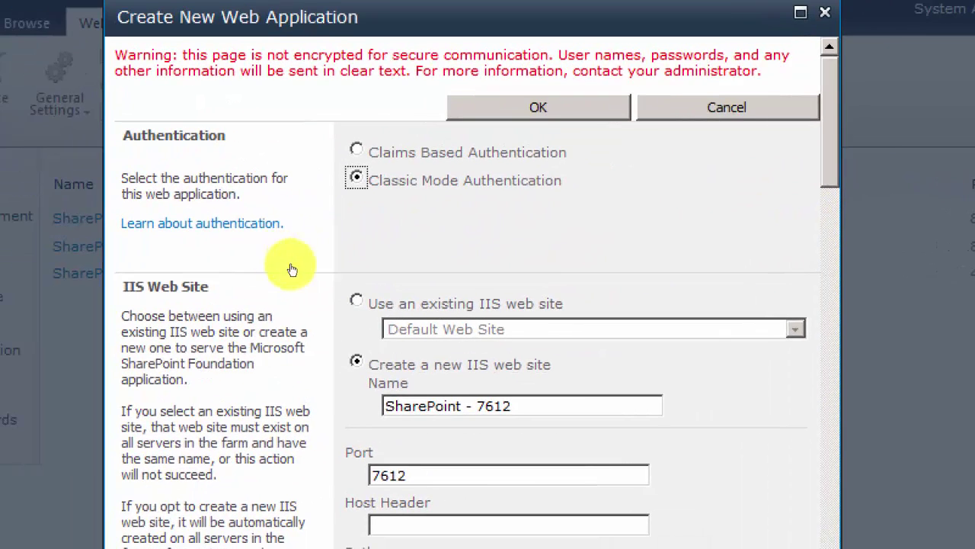
Step: Look through the authentication, IIS Web Site and security configuration sections of the new web application form
{"action": "left_click", "coordinate": [667, 211]}
{"action": "scroll", "coordinate": [667, 213], "scroll_direction": "down", "scroll_amount": 2}
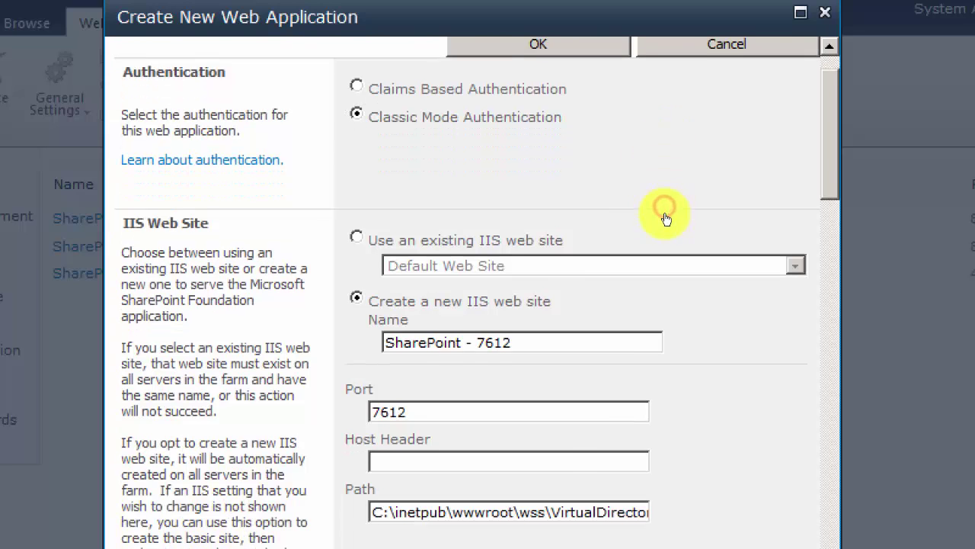
{"action": "scroll", "coordinate": [668, 217], "scroll_direction": "up", "scroll_amount": 2}
{"action": "scroll", "coordinate": [667, 212], "scroll_direction": "down", "scroll_amount": 2}
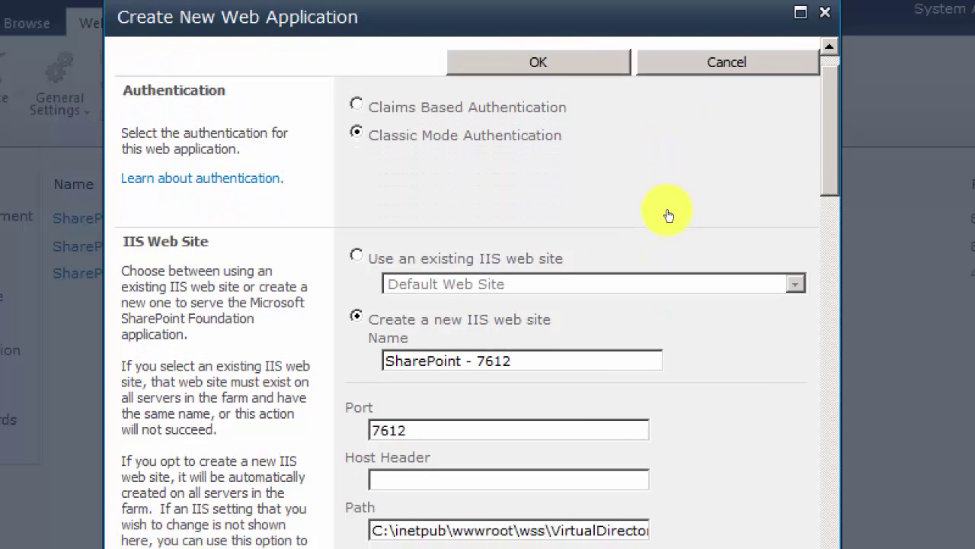
{"action": "scroll", "coordinate": [670, 222], "scroll_direction": "down", "scroll_amount": 2}
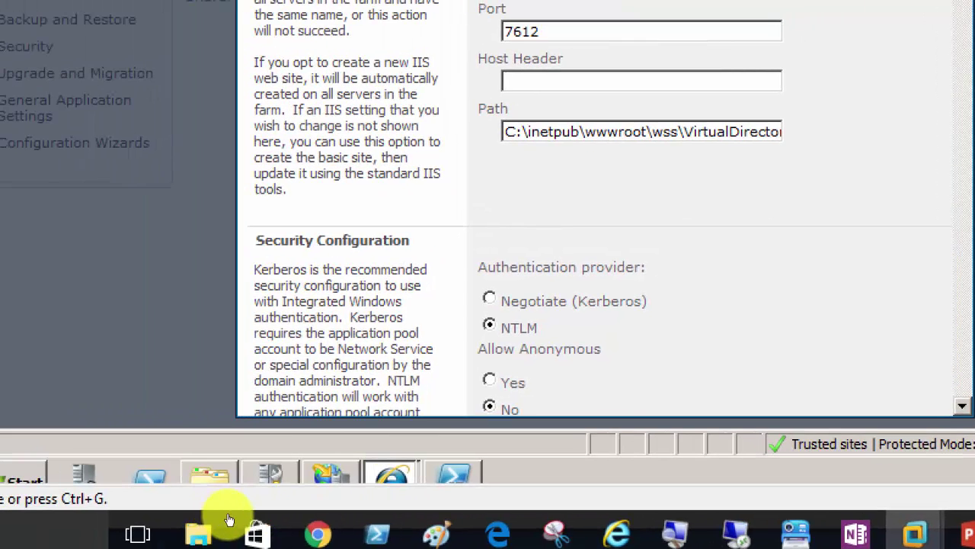
Step: View the server's Administrative Tools, including IIS Manager, and return to the web application form
{"action": "left_click", "coordinate": [25, 478]}
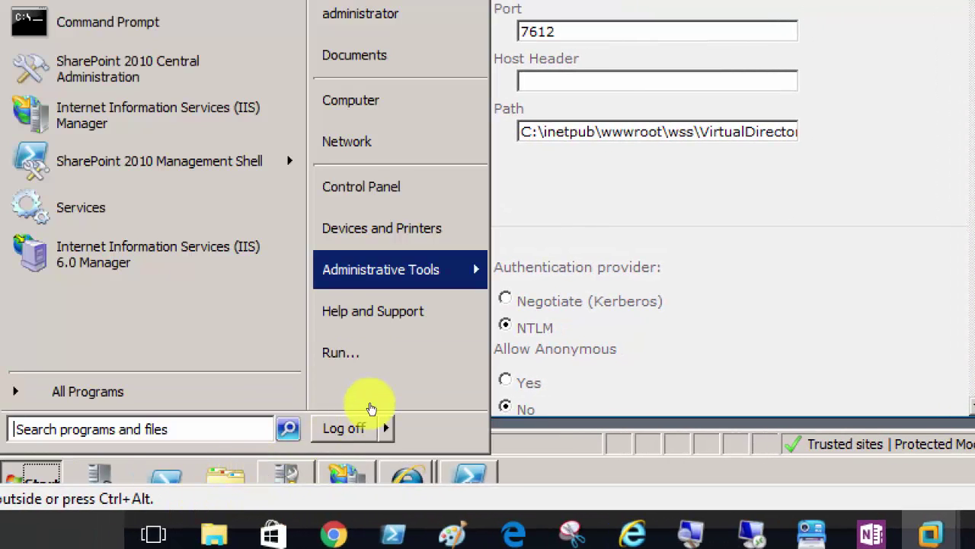
{"action": "mouse_move", "coordinate": [372, 271]}
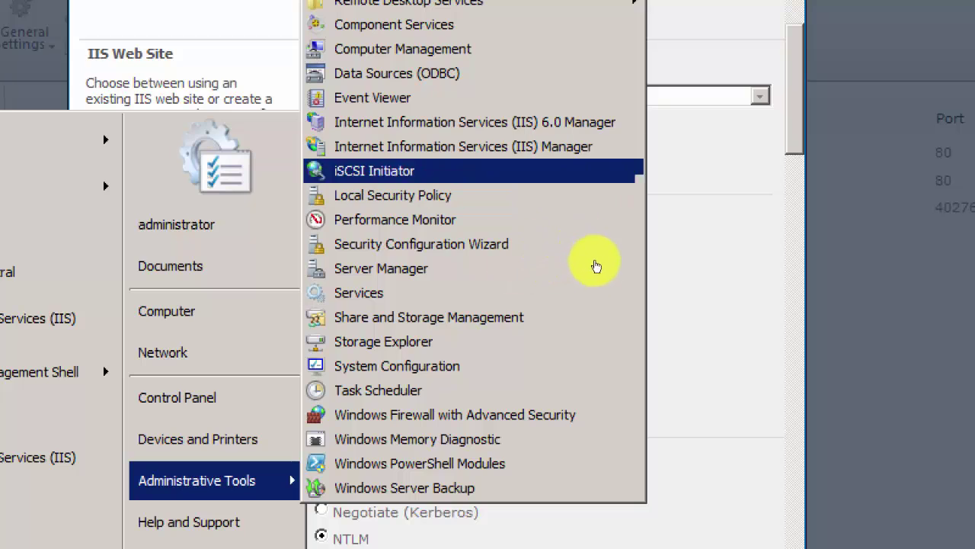
{"action": "left_click", "coordinate": [616, 272]}
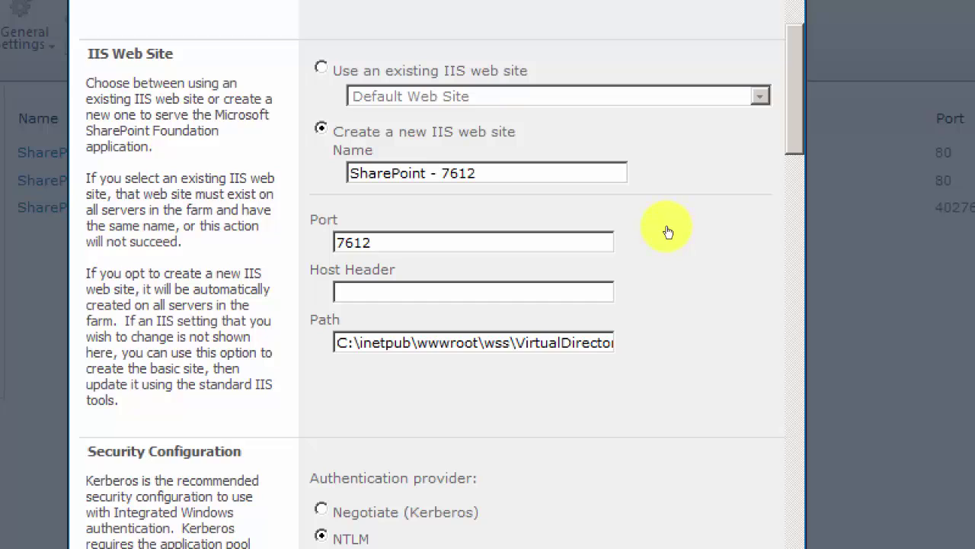
Step: Name the new IIS web site "SharePoint - GBIntranet" and set its port to 80
{"action": "scroll", "coordinate": [668, 236], "scroll_direction": "down", "scroll_amount": 1}
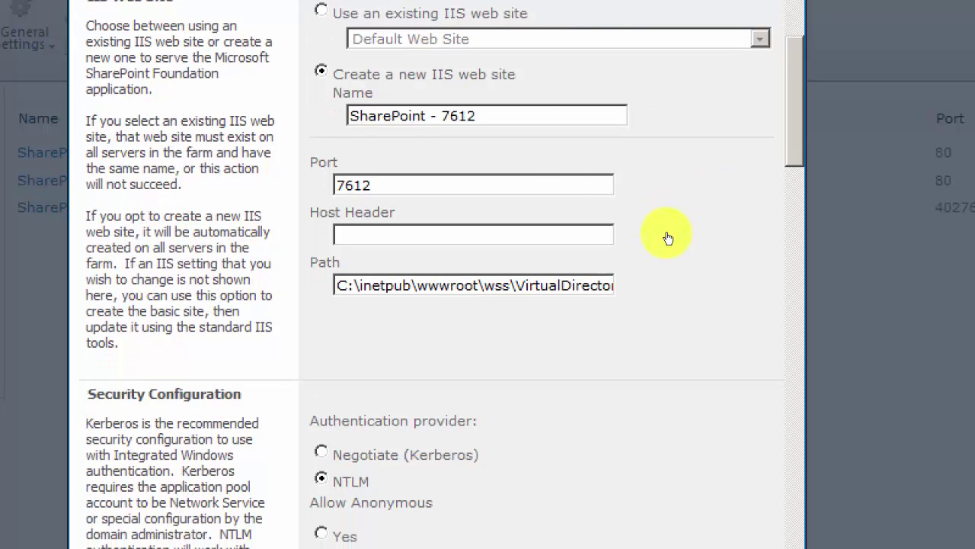
{"action": "scroll", "coordinate": [668, 239], "scroll_direction": "up", "scroll_amount": 1}
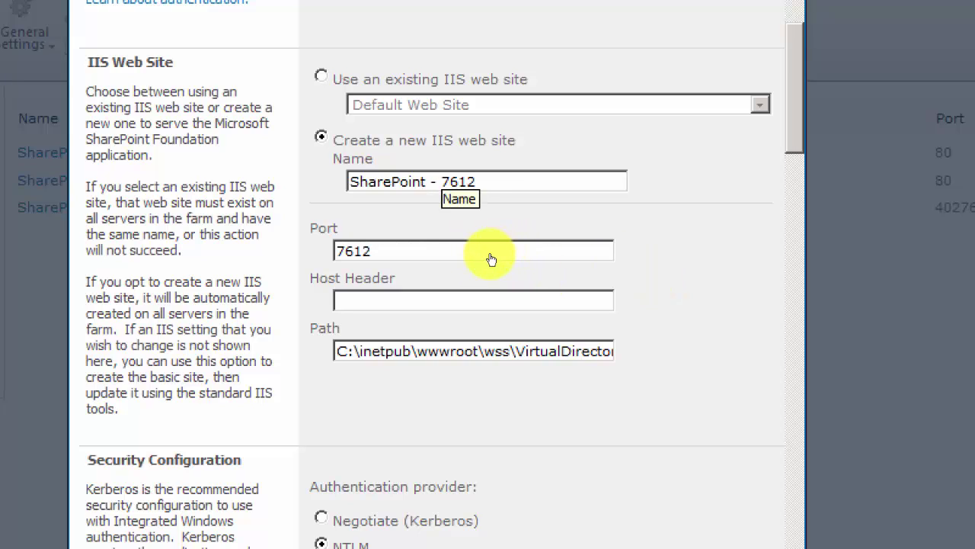
{"action": "left_click_drag", "start_coordinate": [490, 255], "coordinate": [516, 257]}
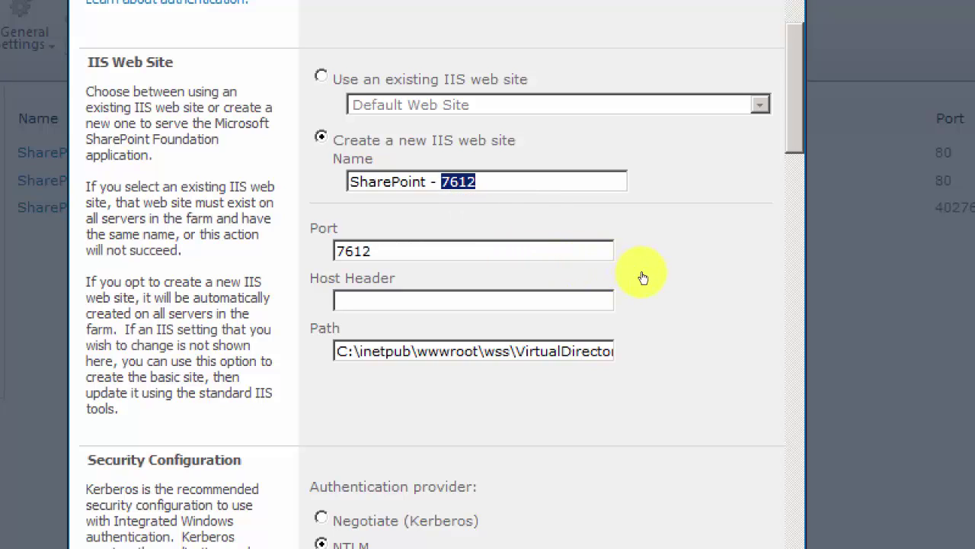
{"action": "type", "text": "GB"}
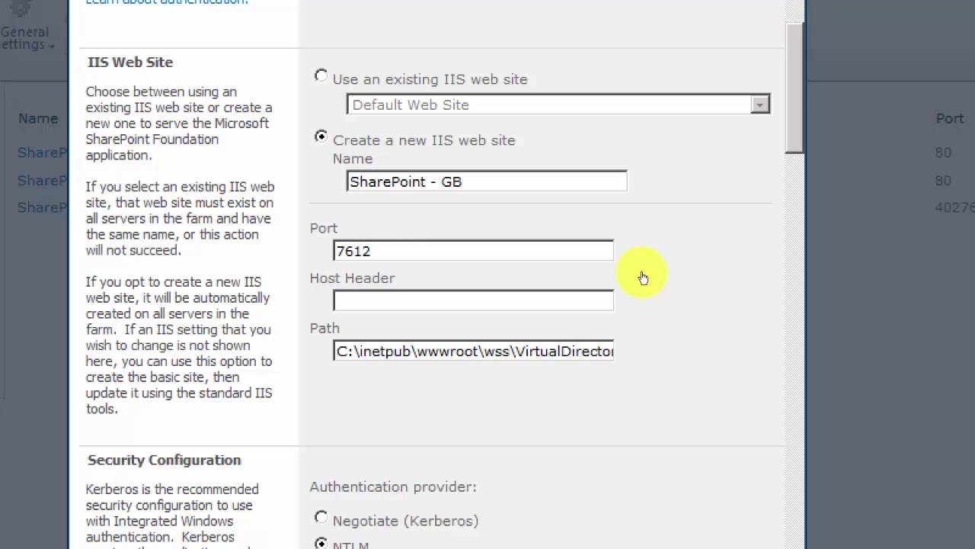
{"action": "type", "text": "Intranet"}
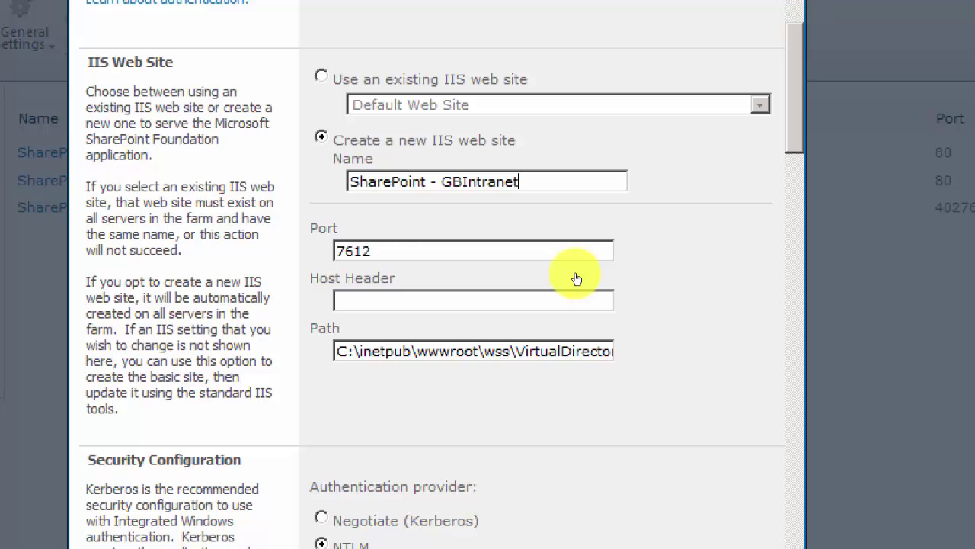
{"action": "left_click_drag", "start_coordinate": [468, 290], "coordinate": [414, 290]}
{"action": "type", "text": "80"}
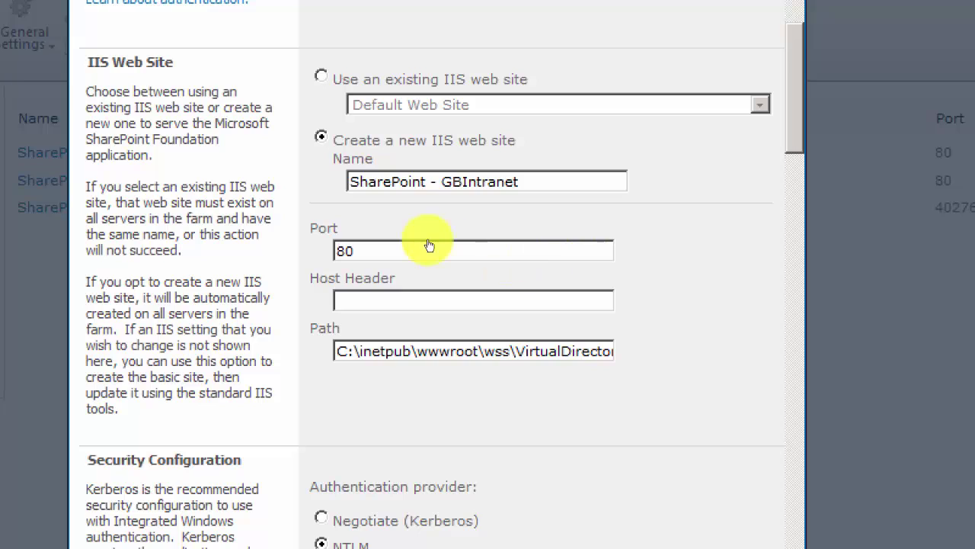
Step: Set the new IIS web site's host header to GBIntranet.Shptdomain.local
{"action": "left_click", "coordinate": [446, 309]}
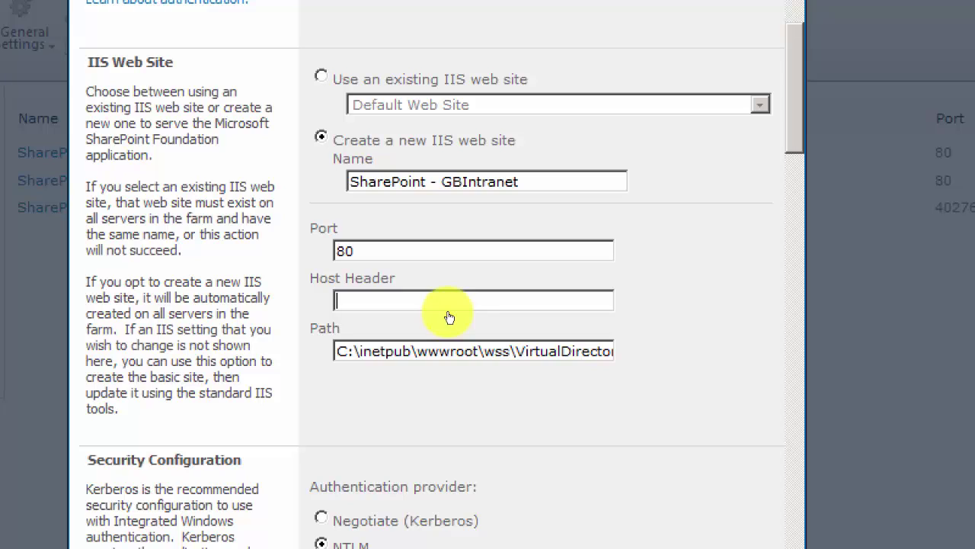
{"action": "type", "text": "GBIntranet"}
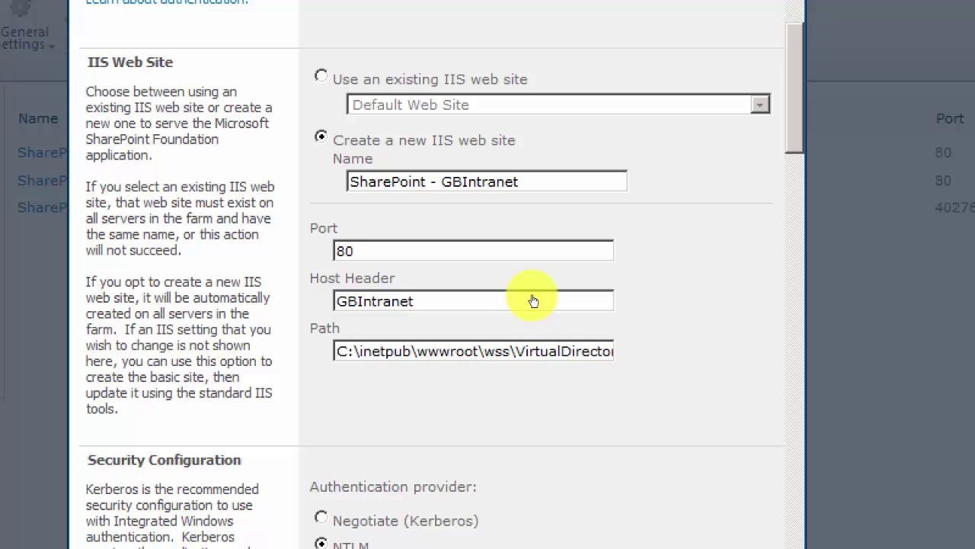
{"action": "type", "text": "."}
{"action": "type", "text": "Shptdomain"}
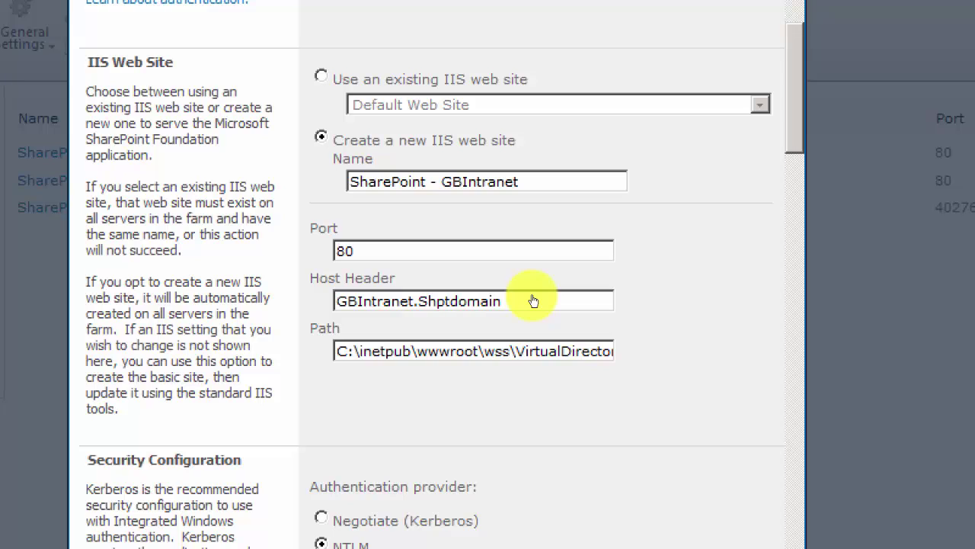
{"action": "type", "text": ".local"}
{"action": "left_click_drag", "start_coordinate": [545, 312], "coordinate": [339, 319]}
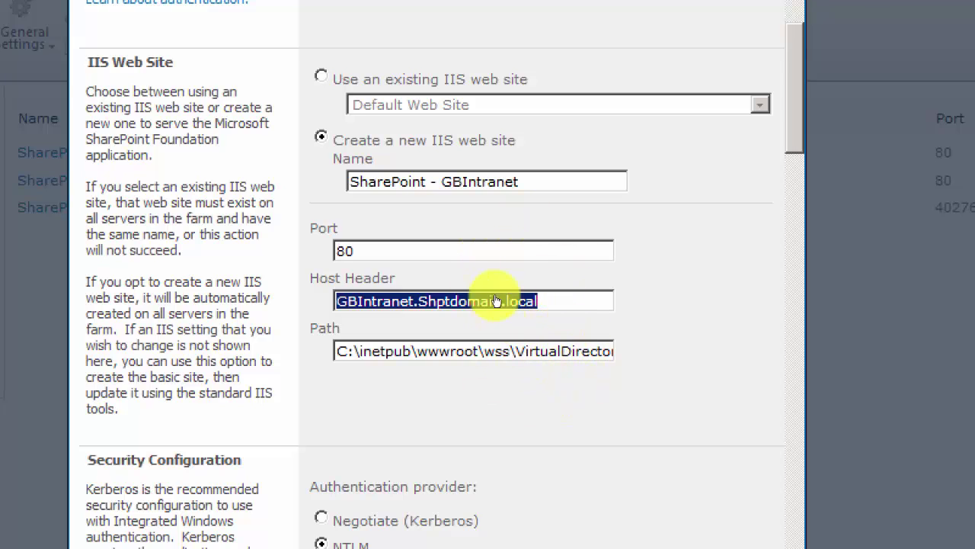
{"action": "left_click", "coordinate": [669, 214]}
Step: Examine the new IIS web site's full path, including its ending, below the host header
{"action": "scroll", "coordinate": [669, 217], "scroll_direction": "down", "scroll_amount": 4}
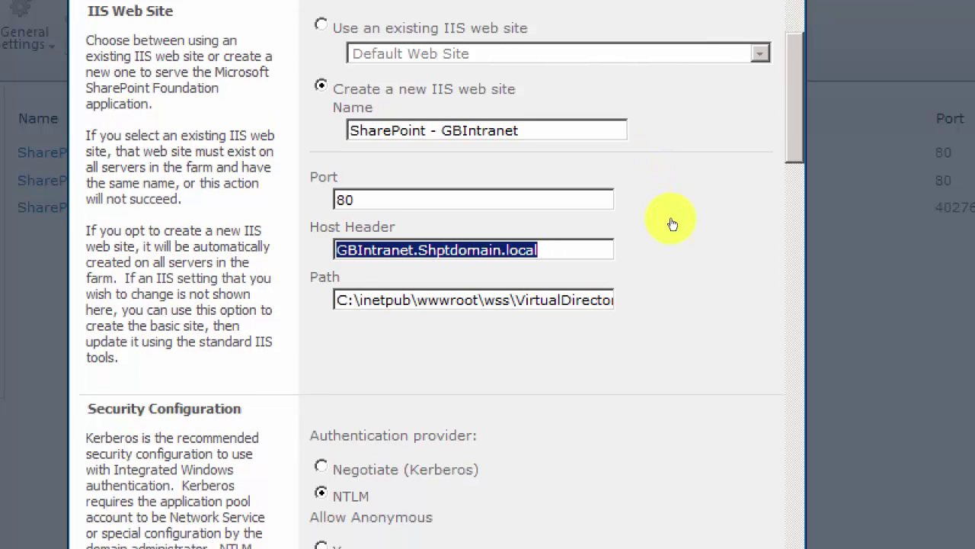
{"action": "scroll", "coordinate": [673, 233], "scroll_direction": "up", "scroll_amount": 4}
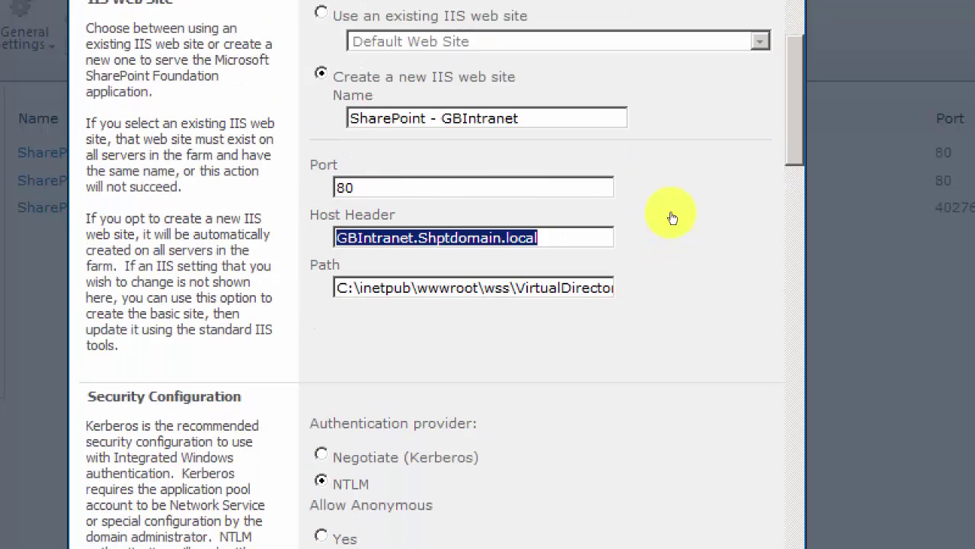
{"action": "scroll", "coordinate": [673, 221], "scroll_direction": "down", "scroll_amount": 1}
{"action": "scroll", "coordinate": [673, 221], "scroll_direction": "down", "scroll_amount": 1}
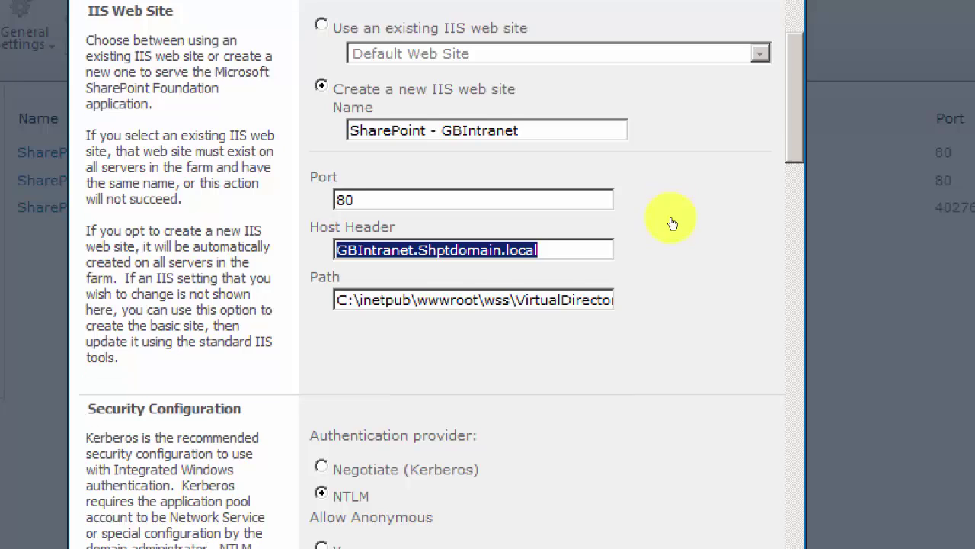
{"action": "scroll", "coordinate": [673, 225], "scroll_direction": "down", "scroll_amount": 1}
{"action": "scroll", "coordinate": [672, 226], "scroll_direction": "down", "scroll_amount": 1}
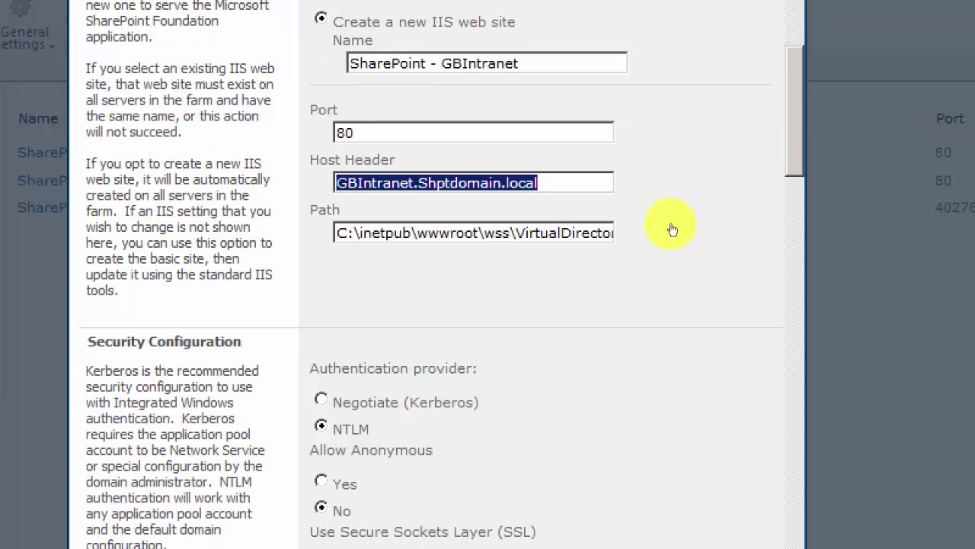
{"action": "scroll", "coordinate": [671, 232], "scroll_direction": "down", "scroll_amount": 1}
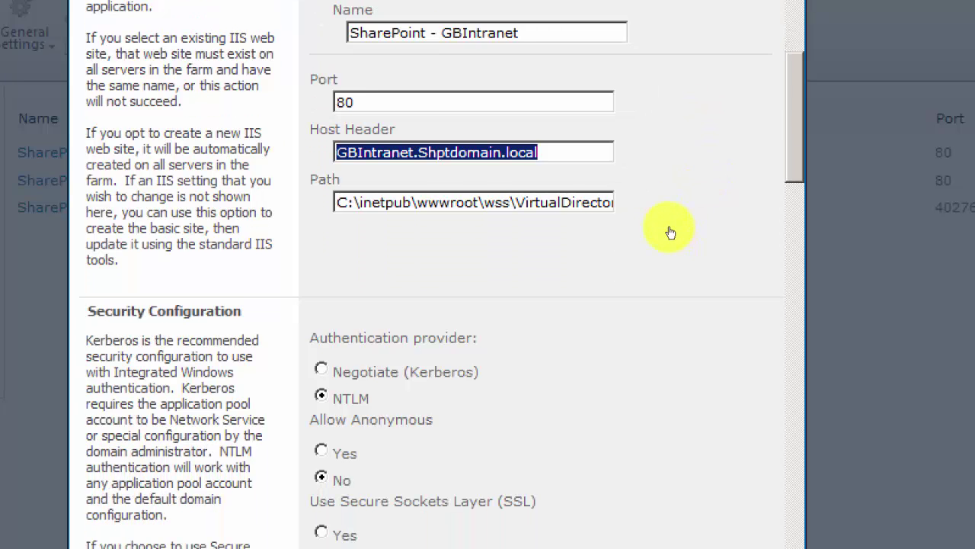
{"action": "scroll", "coordinate": [671, 233], "scroll_direction": "down", "scroll_amount": 1}
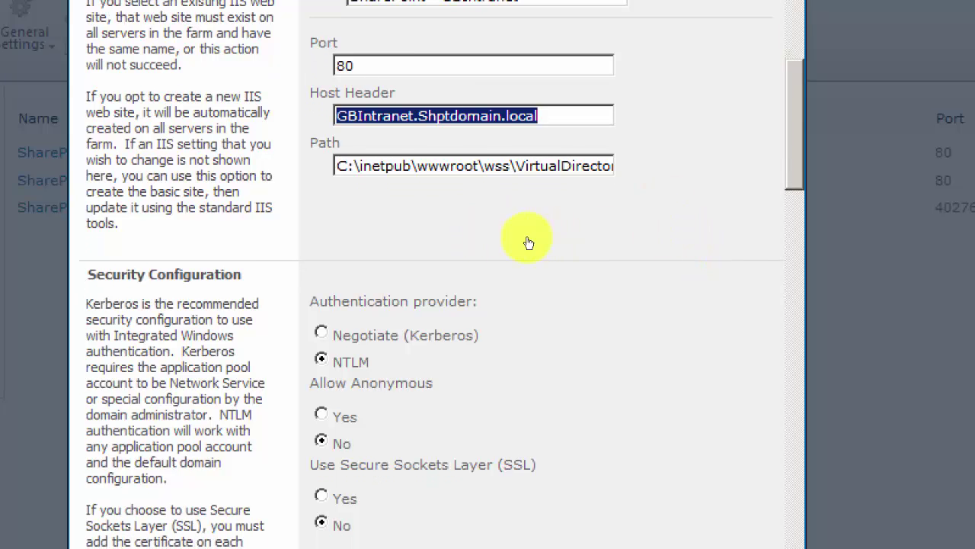
{"action": "left_click", "coordinate": [452, 246]}
{"action": "left_click_drag", "start_coordinate": [466, 247], "coordinate": [610, 255]}
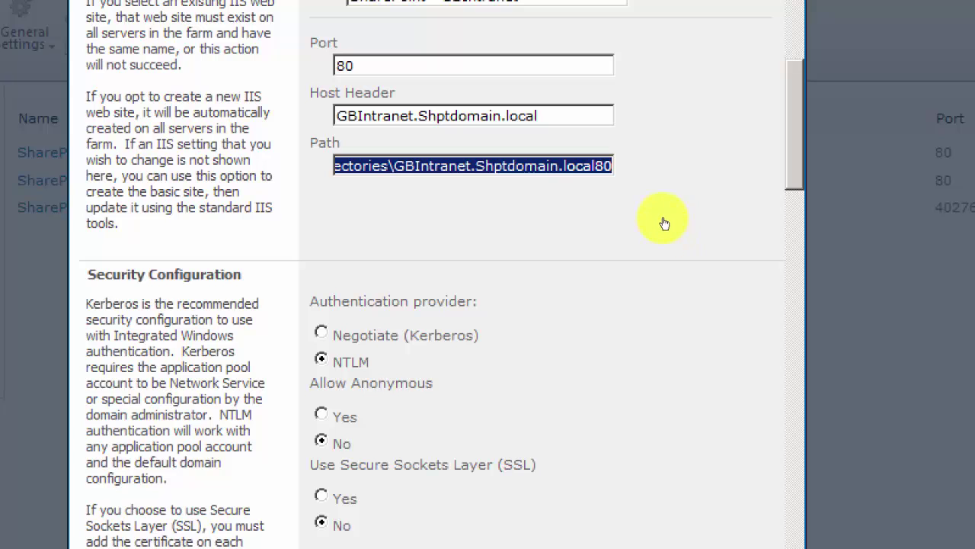
Step: Review the security configuration options and select No for Allow Anonymous
{"action": "scroll", "coordinate": [665, 223], "scroll_direction": "down", "scroll_amount": 3}
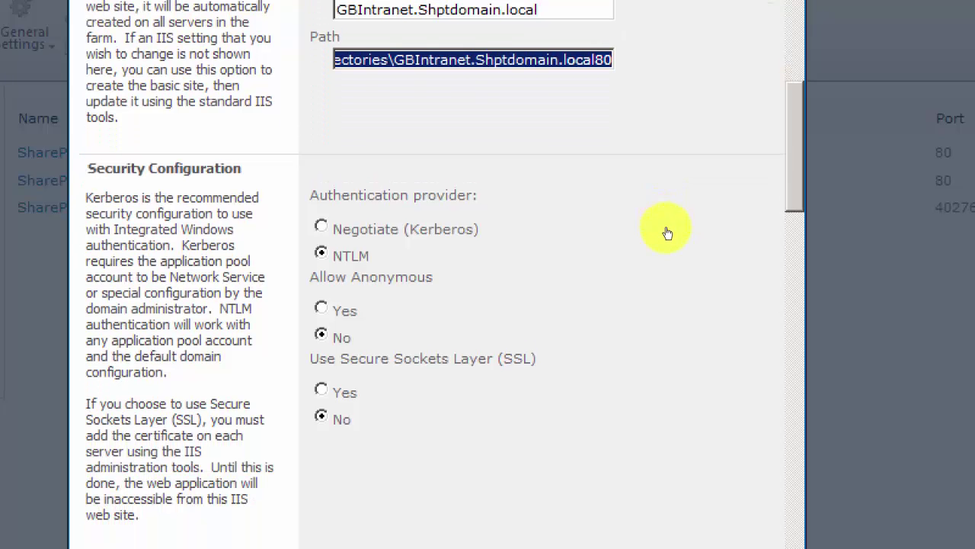
{"action": "scroll", "coordinate": [667, 233], "scroll_direction": "down", "scroll_amount": 3}
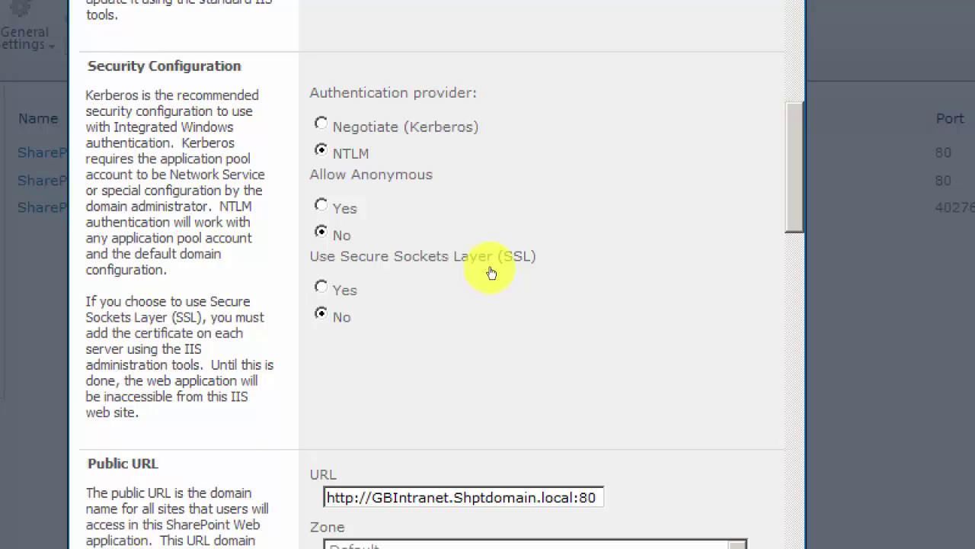
{"action": "left_click", "coordinate": [430, 271]}
{"action": "key", "text": "Down"}
{"action": "left_click", "coordinate": [434, 287]}
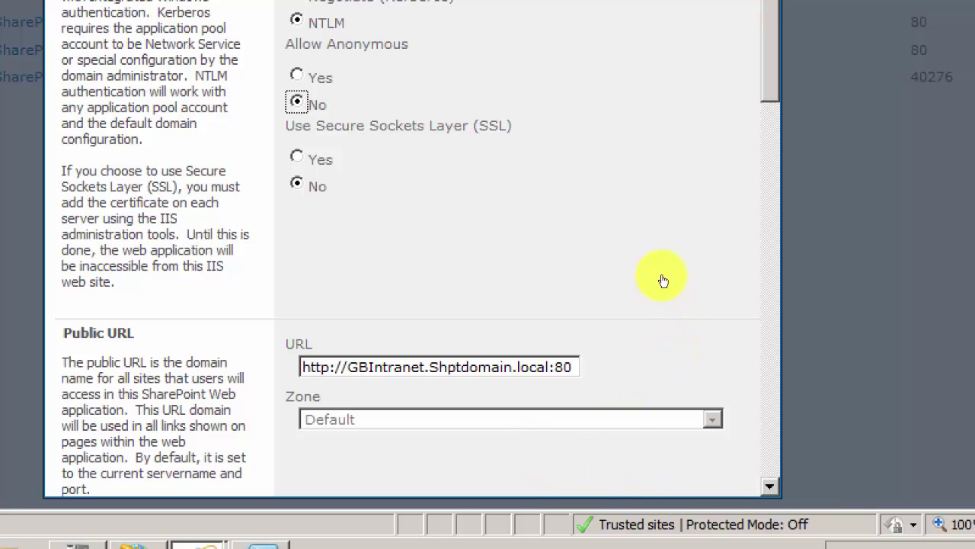
Step: Check the public URL and application pool settings against the host header in the IIS Web Site section
{"action": "scroll", "coordinate": [667, 269], "scroll_direction": "down", "scroll_amount": 5}
{"action": "scroll", "coordinate": [668, 301], "scroll_direction": "up", "scroll_amount": 1}
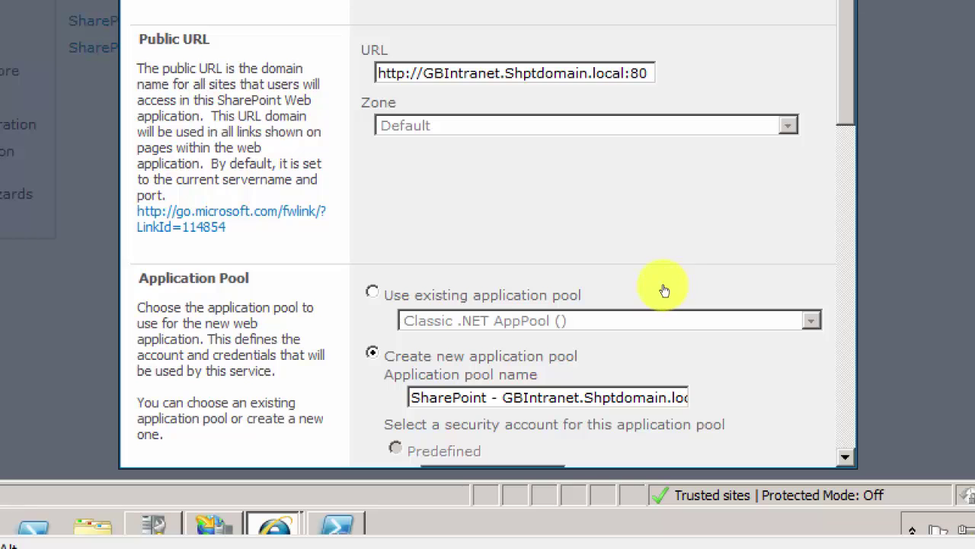
{"action": "scroll", "coordinate": [666, 279], "scroll_direction": "down", "scroll_amount": 2}
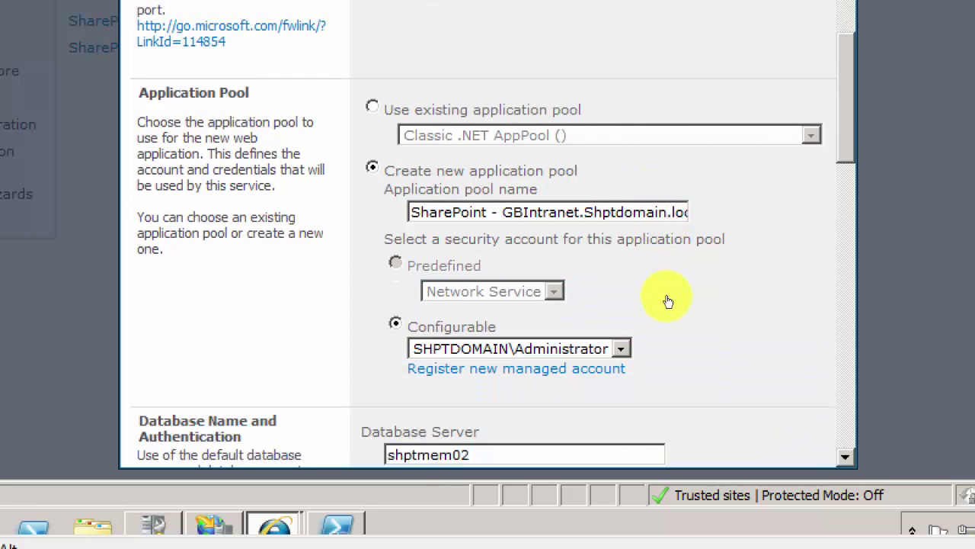
{"action": "scroll", "coordinate": [664, 293], "scroll_direction": "up", "scroll_amount": 3}
{"action": "scroll", "coordinate": [667, 272], "scroll_direction": "up", "scroll_amount": 2}
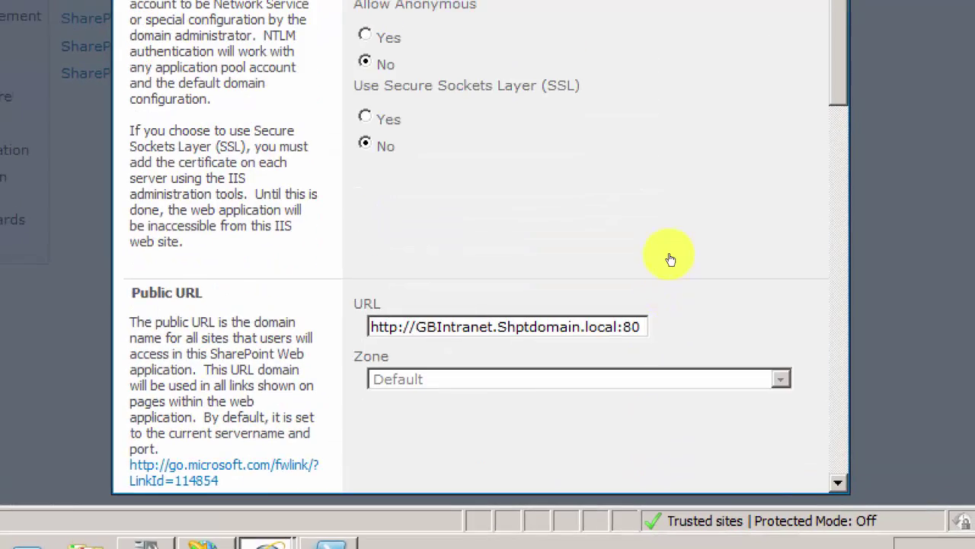
{"action": "scroll", "coordinate": [670, 257], "scroll_direction": "up", "scroll_amount": 4}
{"action": "scroll", "coordinate": [673, 226], "scroll_direction": "up", "scroll_amount": 1}
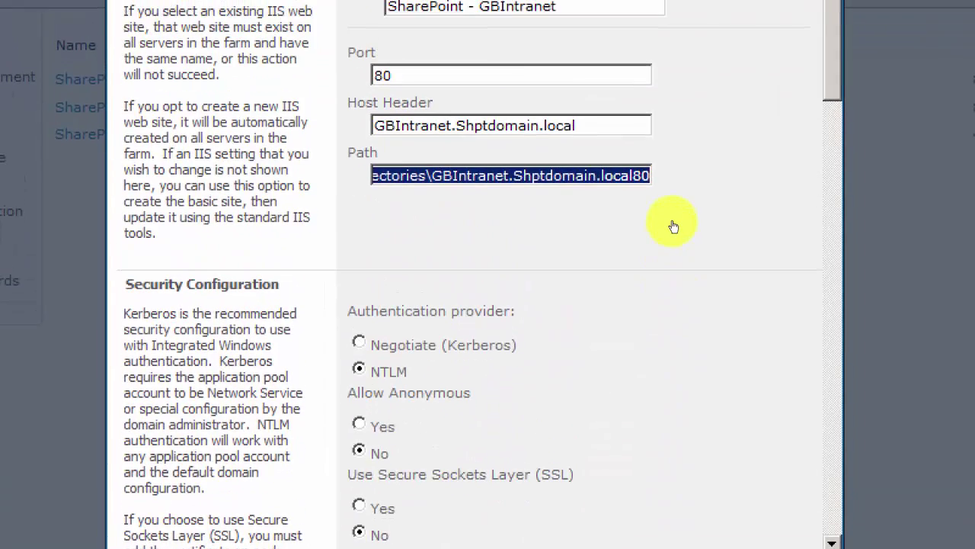
{"action": "scroll", "coordinate": [674, 227], "scroll_direction": "up", "scroll_amount": 2}
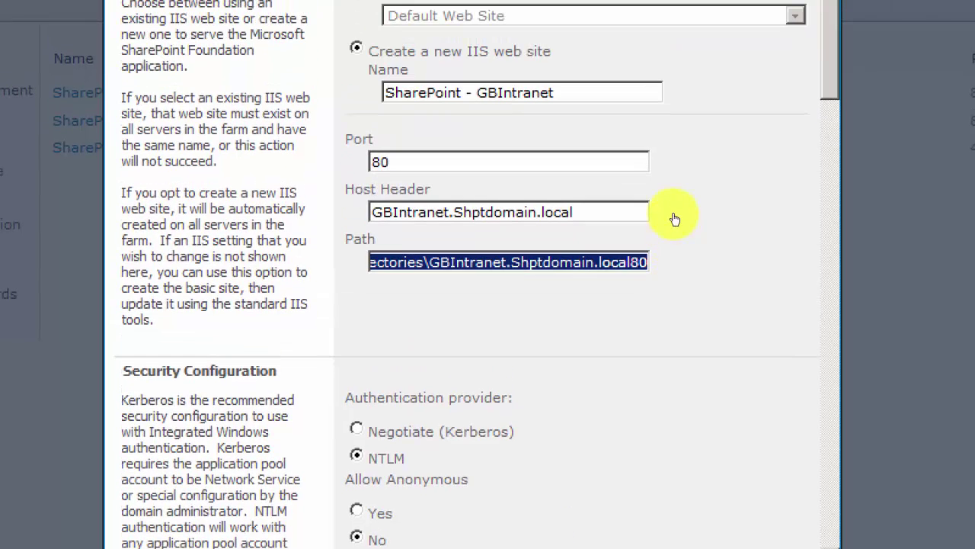
{"action": "scroll", "coordinate": [674, 219], "scroll_direction": "up", "scroll_amount": 1}
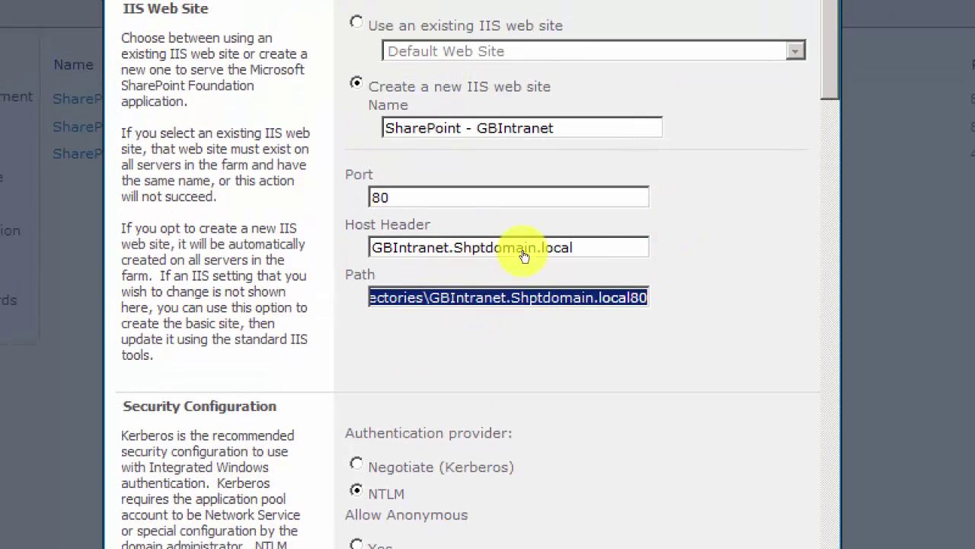
Step: Replace the content database name with WSS_Content_GBIntranet
{"action": "scroll", "coordinate": [664, 221], "scroll_direction": "down", "scroll_amount": 10}
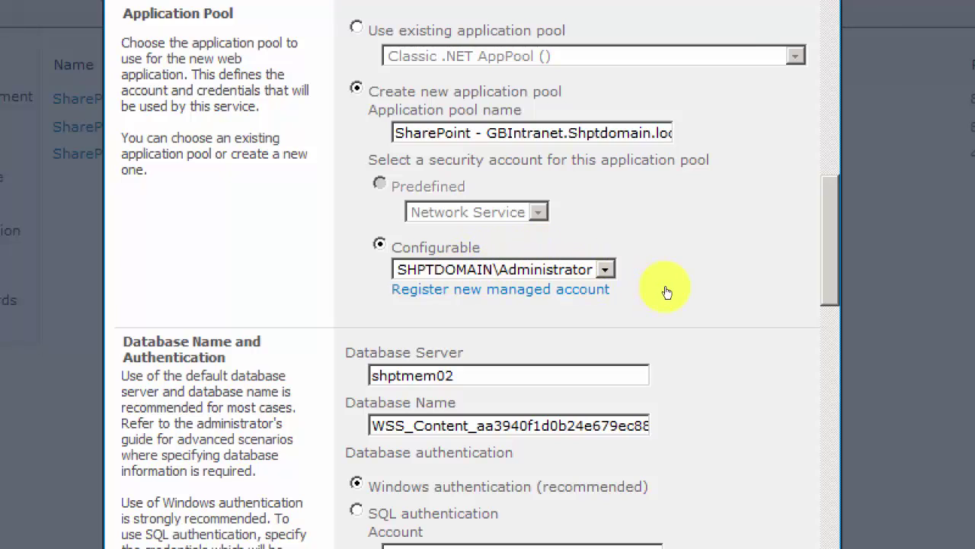
{"action": "scroll", "coordinate": [664, 289], "scroll_direction": "down", "scroll_amount": 1}
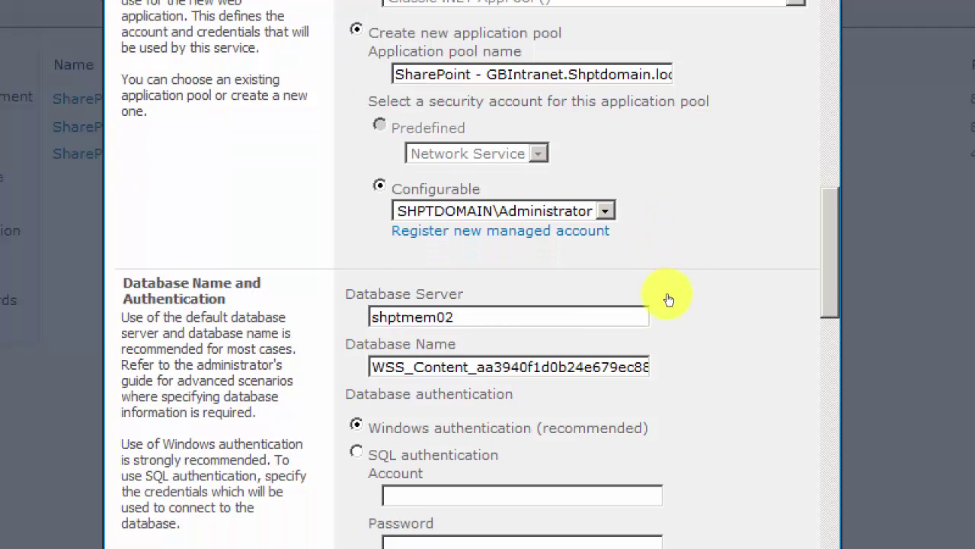
{"action": "scroll", "coordinate": [668, 300], "scroll_direction": "down", "scroll_amount": 1}
{"action": "scroll", "coordinate": [668, 300], "scroll_direction": "down", "scroll_amount": 1}
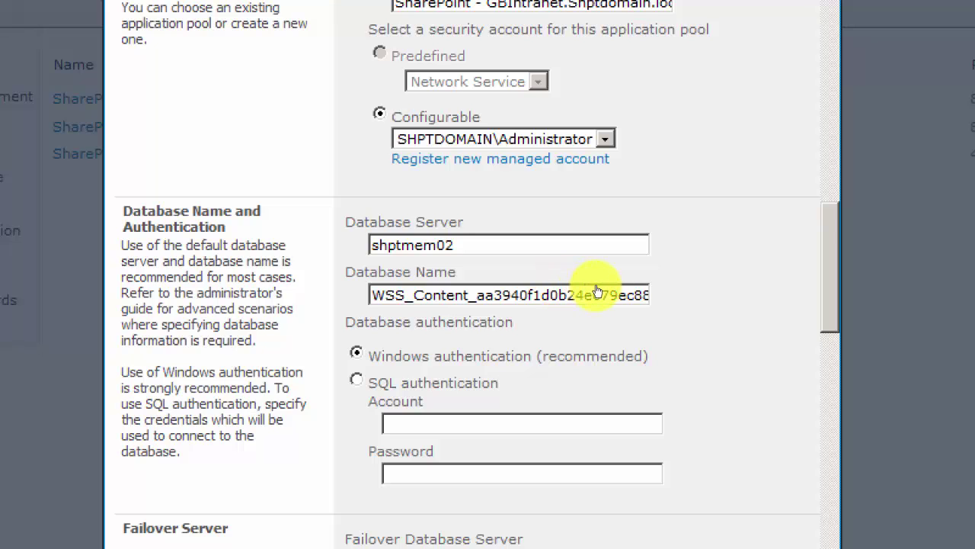
{"action": "scroll", "coordinate": [665, 304], "scroll_direction": "down", "scroll_amount": 1}
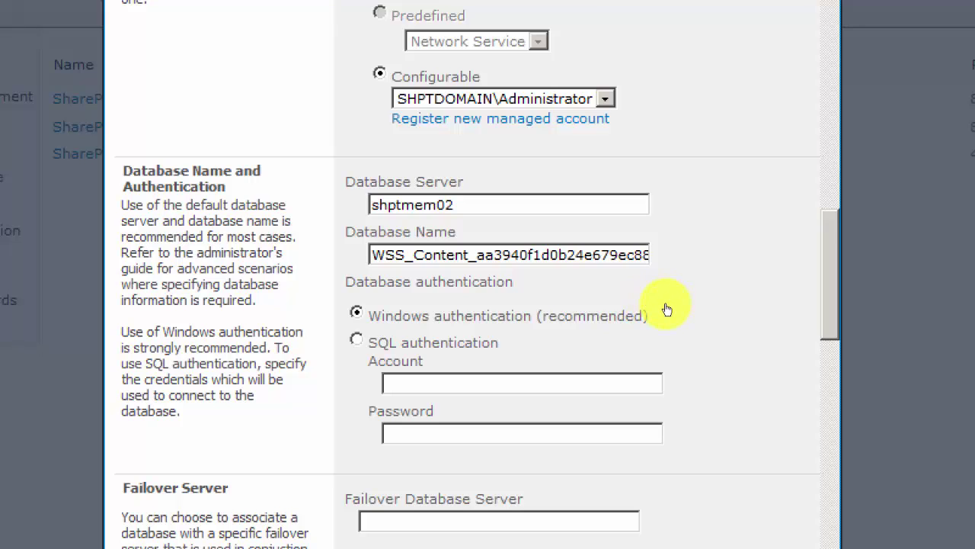
{"action": "scroll", "coordinate": [667, 309], "scroll_direction": "down", "scroll_amount": 1}
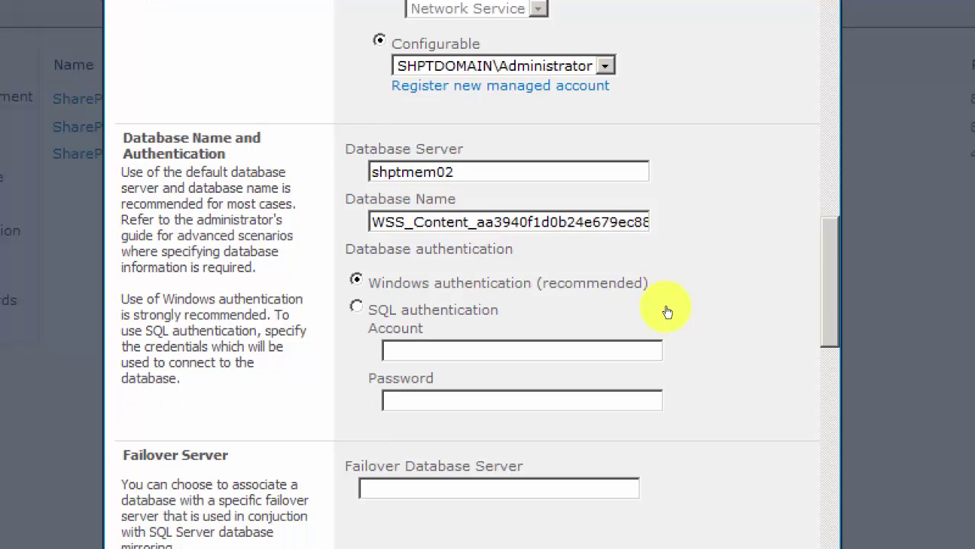
{"action": "scroll", "coordinate": [667, 309], "scroll_direction": "up", "scroll_amount": 2}
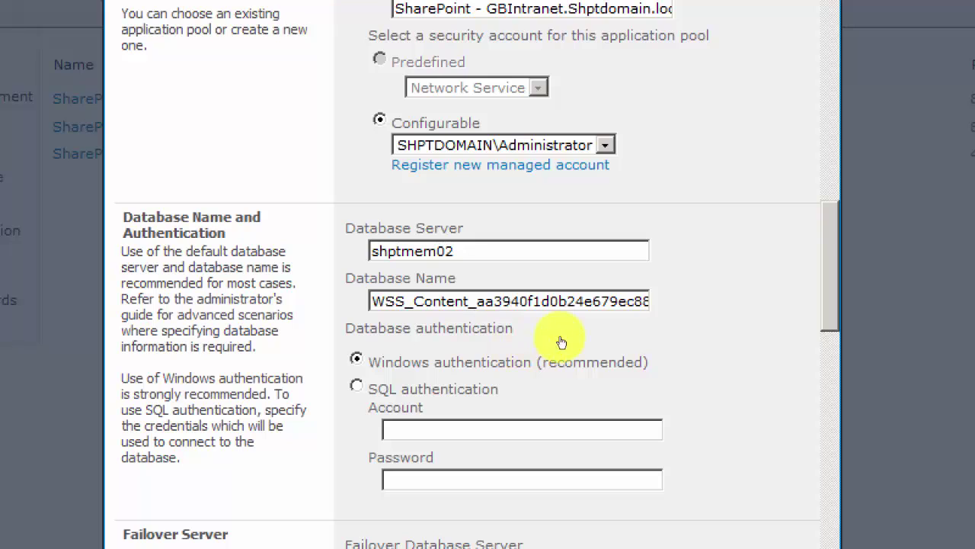
{"action": "left_click", "coordinate": [489, 344]}
{"action": "left_click_drag", "start_coordinate": [489, 346], "coordinate": [588, 345]}
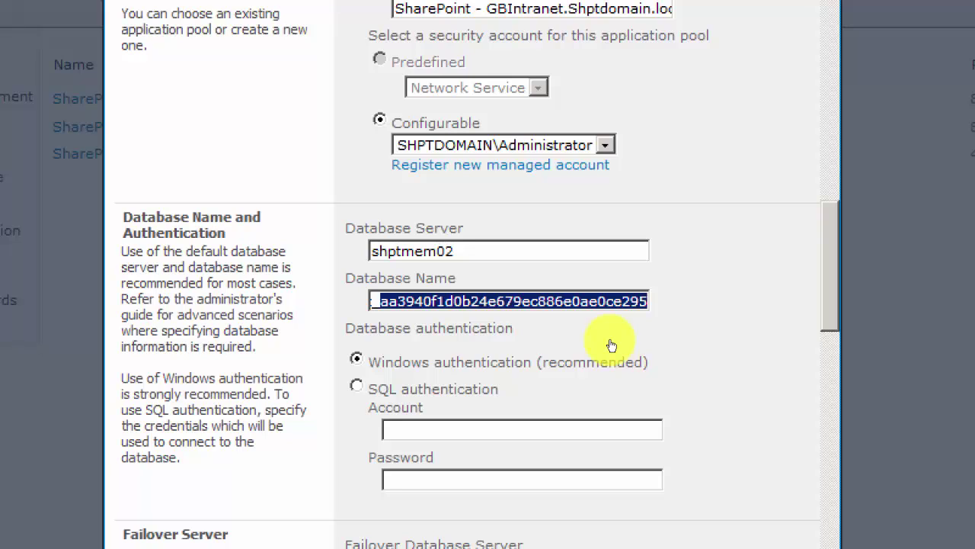
{"action": "type", "text": "WSS_Content_GBIntranet"}
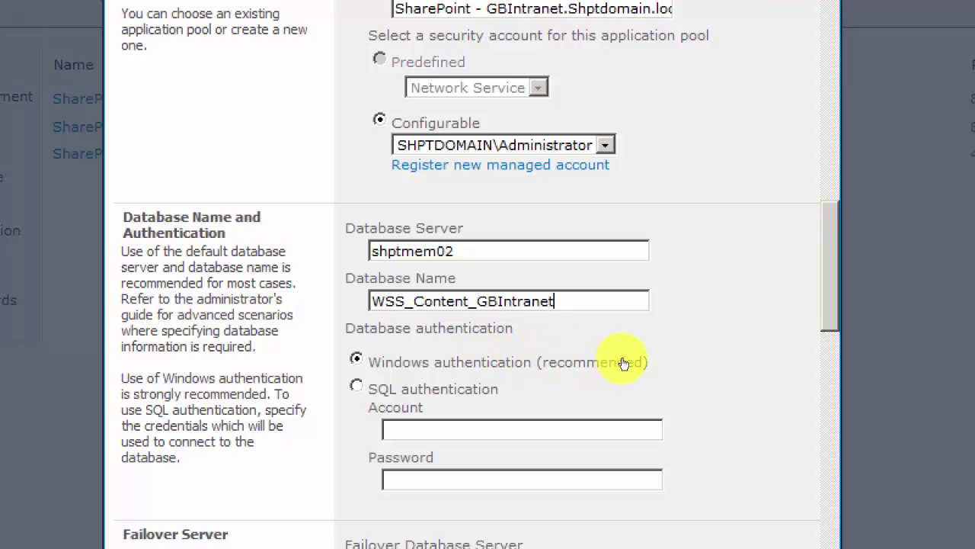
Step: Look through the database authentication, failover server, search server and service application connections sections of the form
{"action": "scroll", "coordinate": [624, 363], "scroll_direction": "down", "scroll_amount": 3}
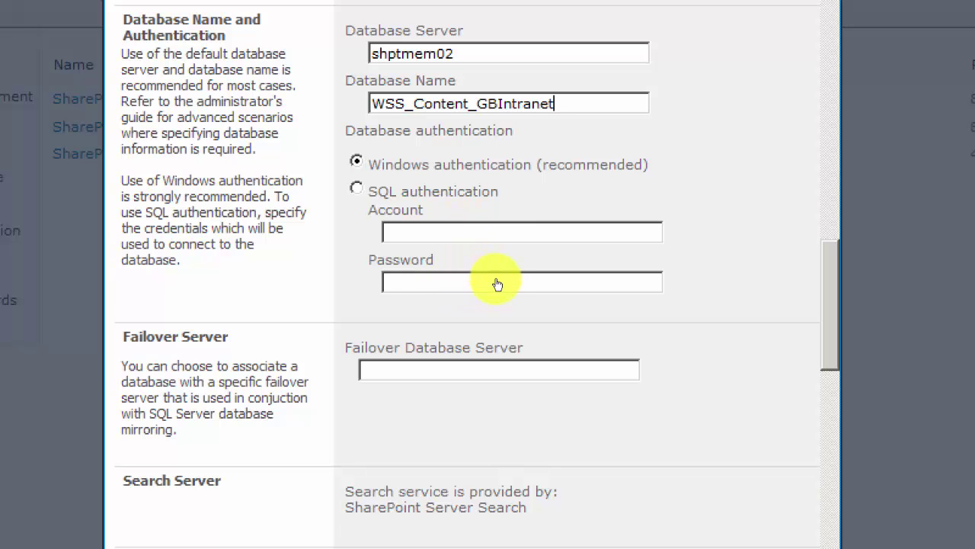
{"action": "left_click", "coordinate": [667, 328]}
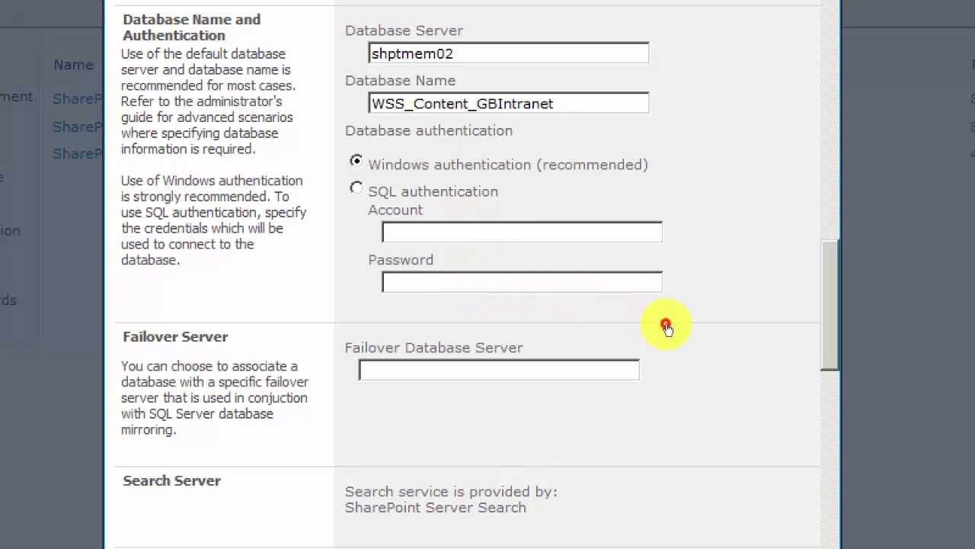
{"action": "scroll", "coordinate": [665, 331], "scroll_direction": "down", "scroll_amount": 2}
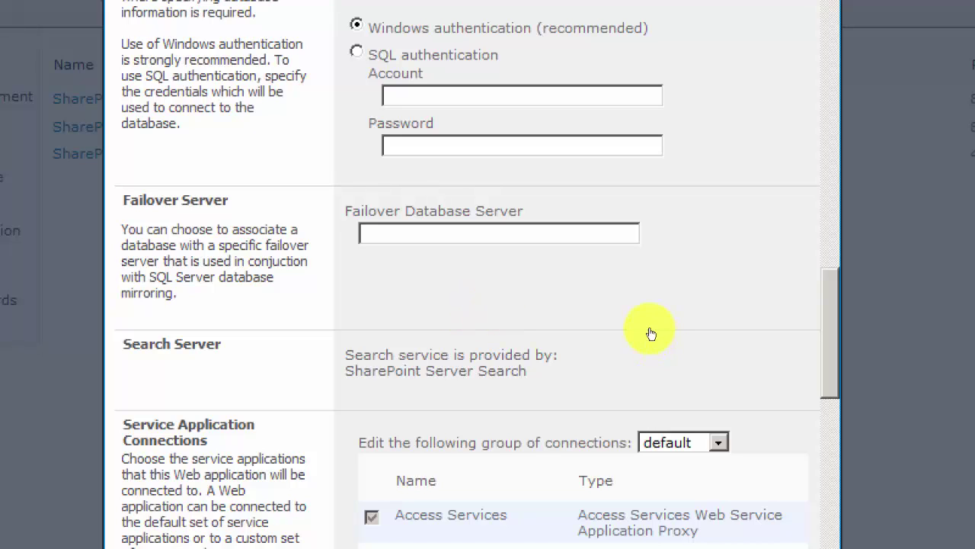
{"action": "scroll", "coordinate": [631, 338], "scroll_direction": "down", "scroll_amount": 3}
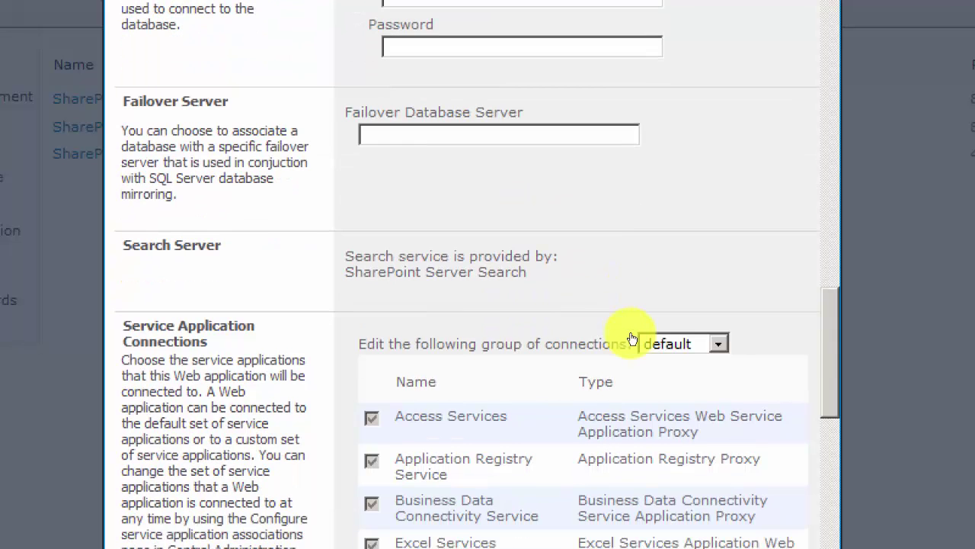
{"action": "scroll", "coordinate": [629, 338], "scroll_direction": "down", "scroll_amount": 3}
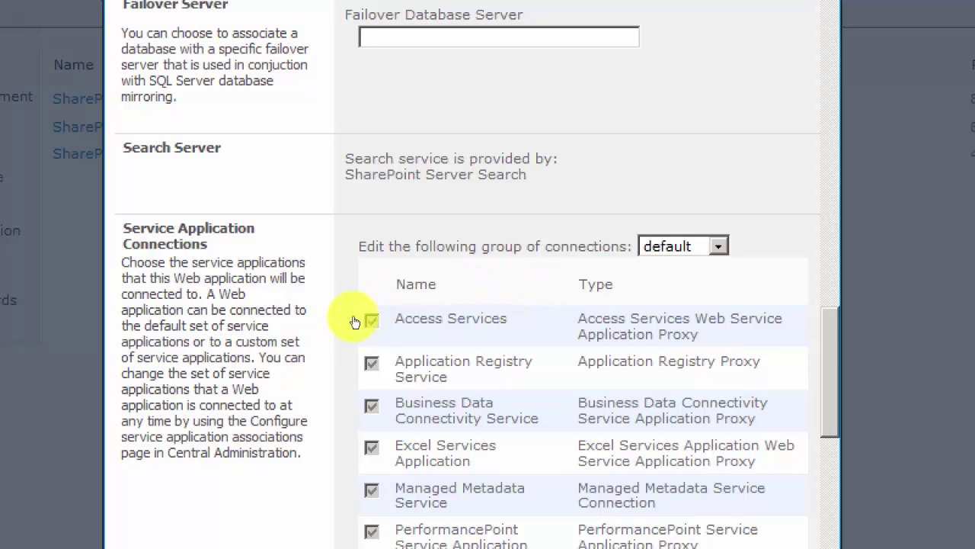
{"action": "scroll", "coordinate": [665, 351], "scroll_direction": "down", "scroll_amount": 2}
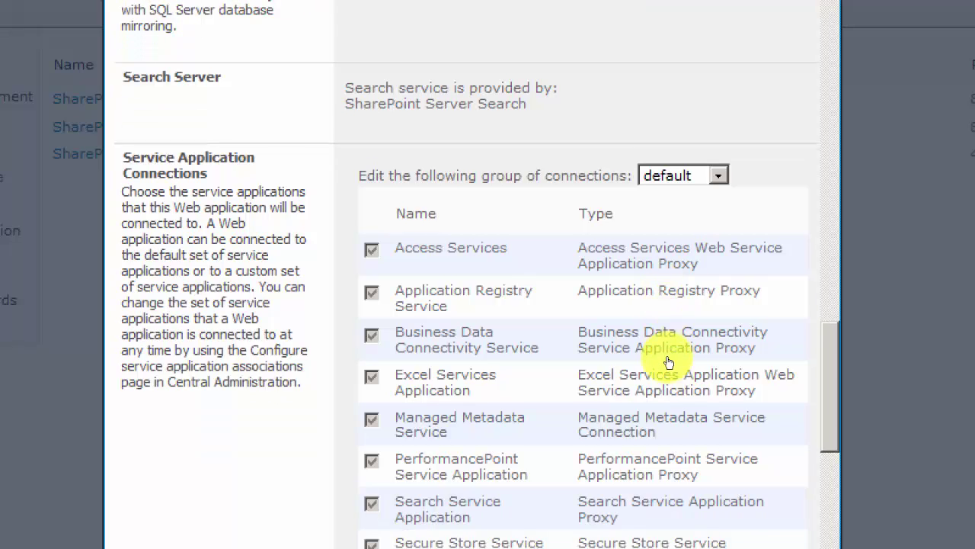
{"action": "scroll", "coordinate": [668, 363], "scroll_direction": "down", "scroll_amount": 2}
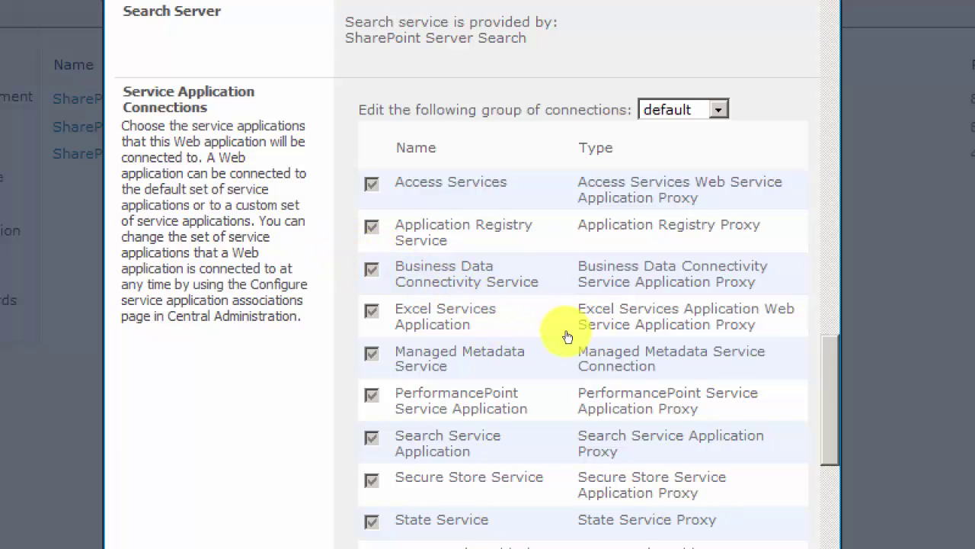
Step: Examine the default group of service application connections and the Customer Experience Improvement Program setting in the form
{"action": "scroll", "coordinate": [665, 368], "scroll_direction": "down", "scroll_amount": 5}
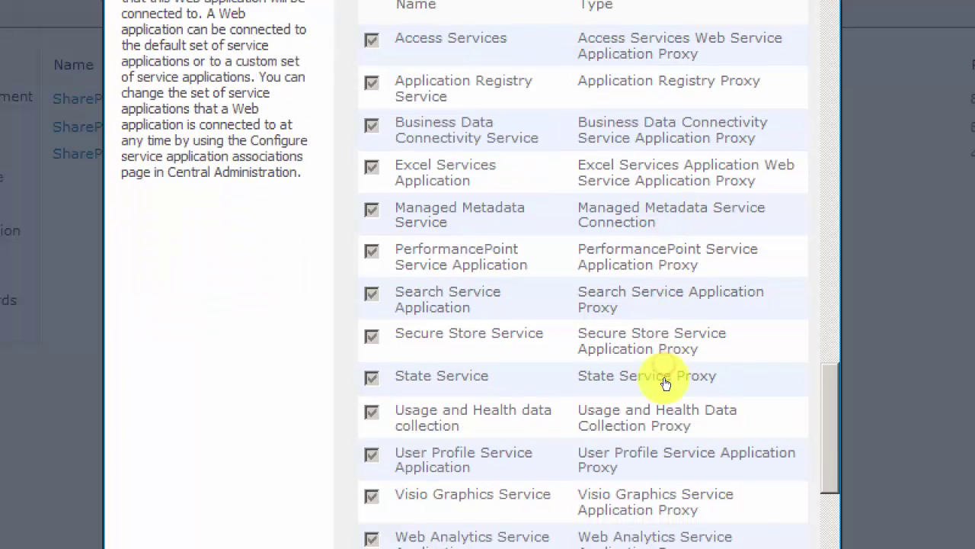
{"action": "scroll", "coordinate": [668, 393], "scroll_direction": "down", "scroll_amount": 2}
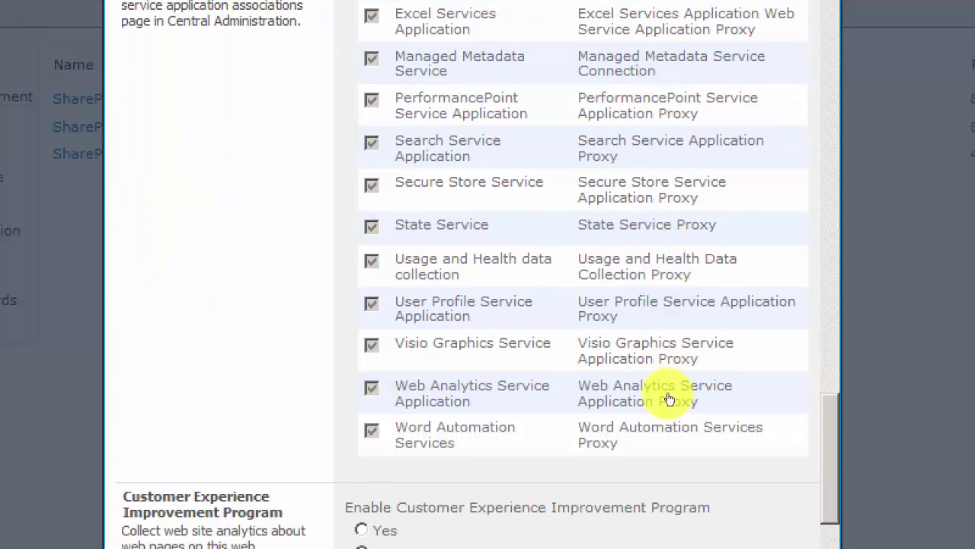
{"action": "scroll", "coordinate": [668, 393], "scroll_direction": "up", "scroll_amount": 5}
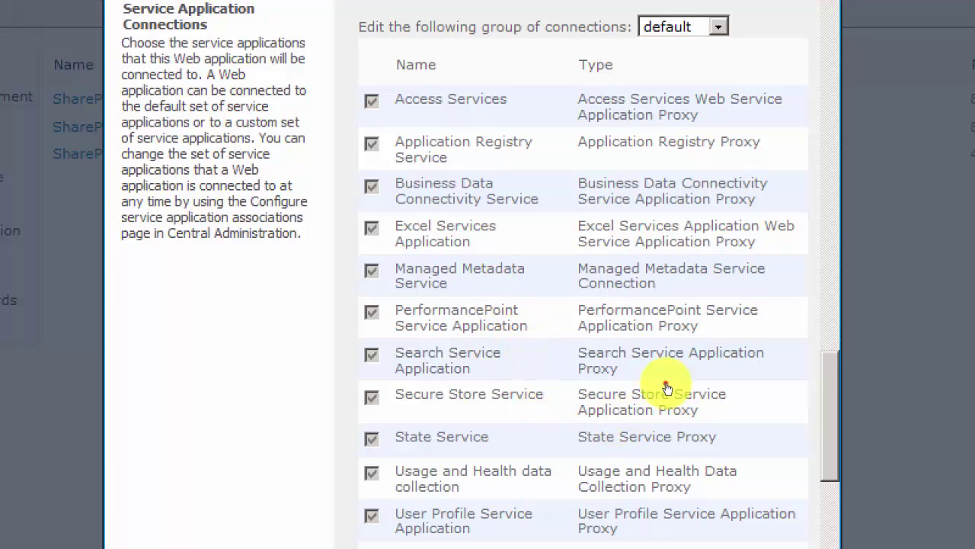
{"action": "scroll", "coordinate": [664, 390], "scroll_direction": "down", "scroll_amount": 5}
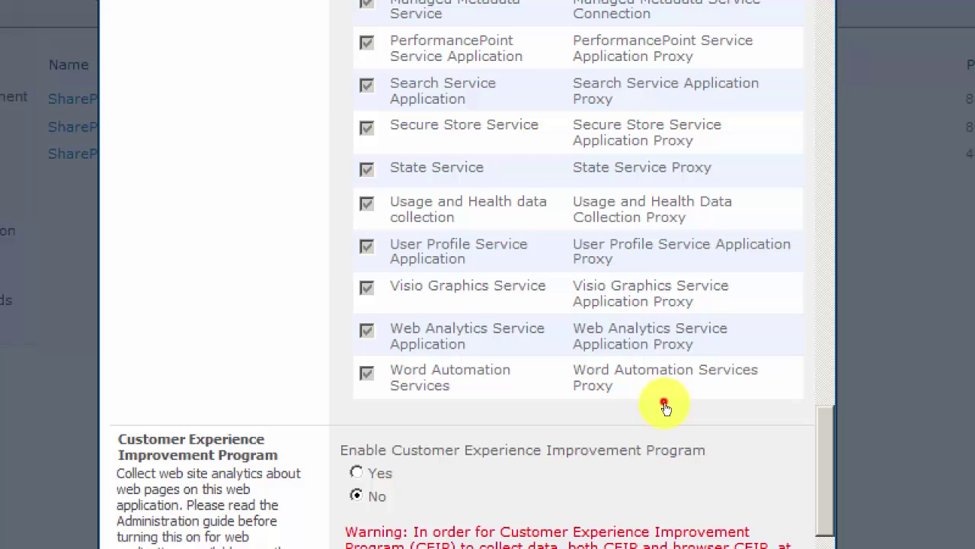
{"action": "scroll", "coordinate": [664, 406], "scroll_direction": "down", "scroll_amount": 2}
{"action": "scroll", "coordinate": [665, 424], "scroll_direction": "up", "scroll_amount": 10}
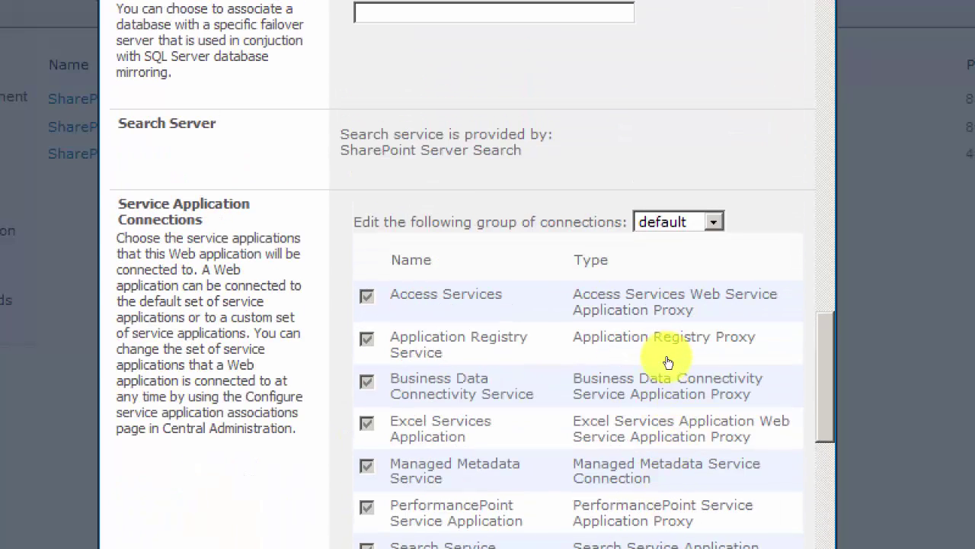
{"action": "scroll", "coordinate": [668, 362], "scroll_direction": "down", "scroll_amount": 12}
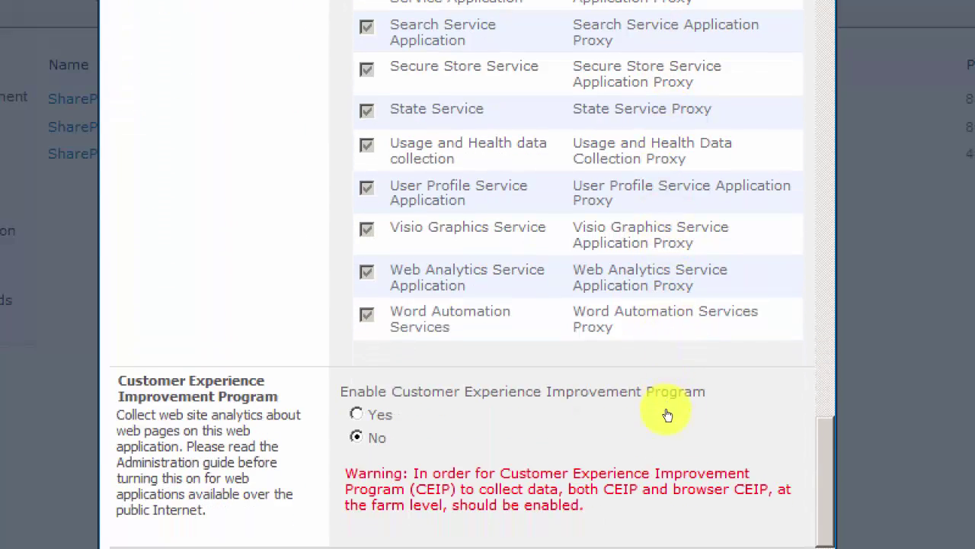
{"action": "scroll", "coordinate": [668, 414], "scroll_direction": "down", "scroll_amount": 1}
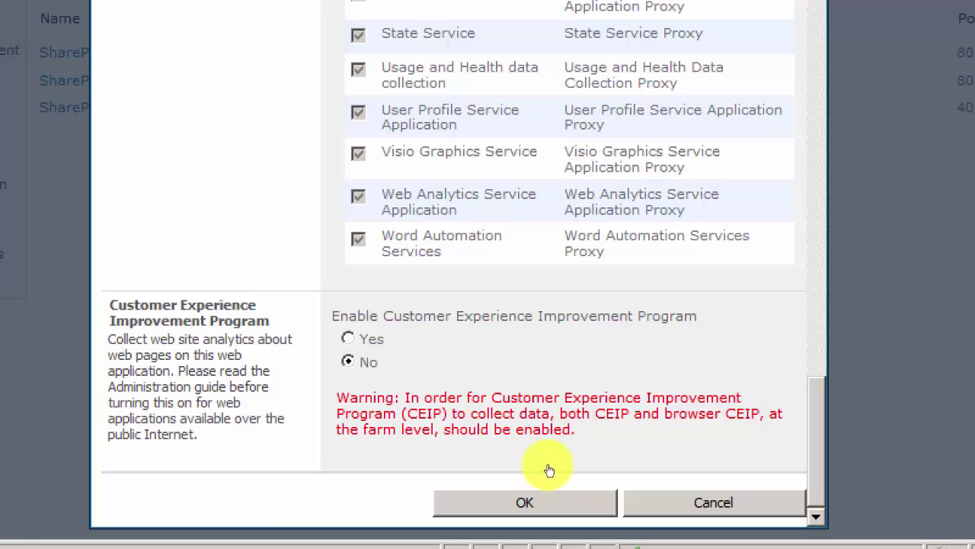
Step: Recheck the database, public URL, security and IIS Web Site settings, and create the GBIntranet web application
{"action": "scroll", "coordinate": [668, 456], "scroll_direction": "up", "scroll_amount": 10}
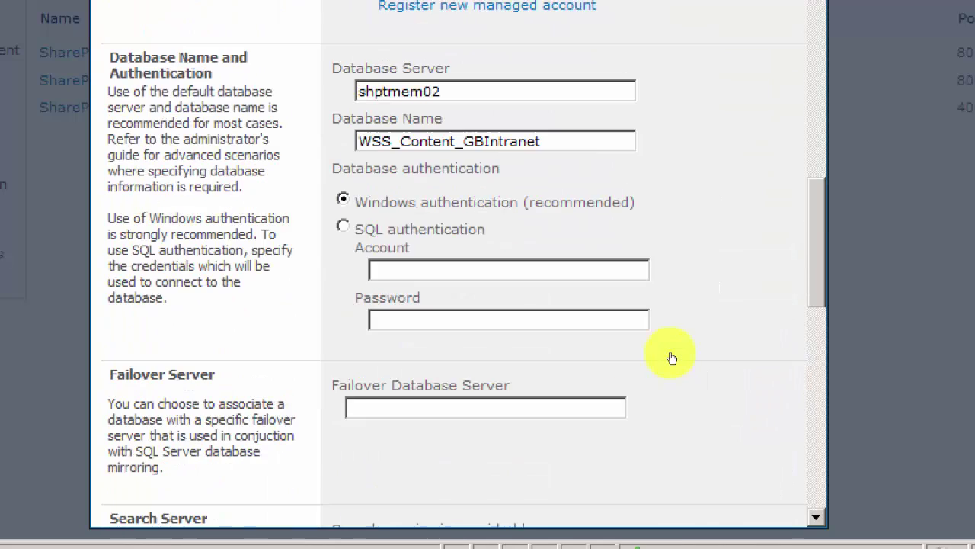
{"action": "scroll", "coordinate": [673, 353], "scroll_direction": "up", "scroll_amount": 10}
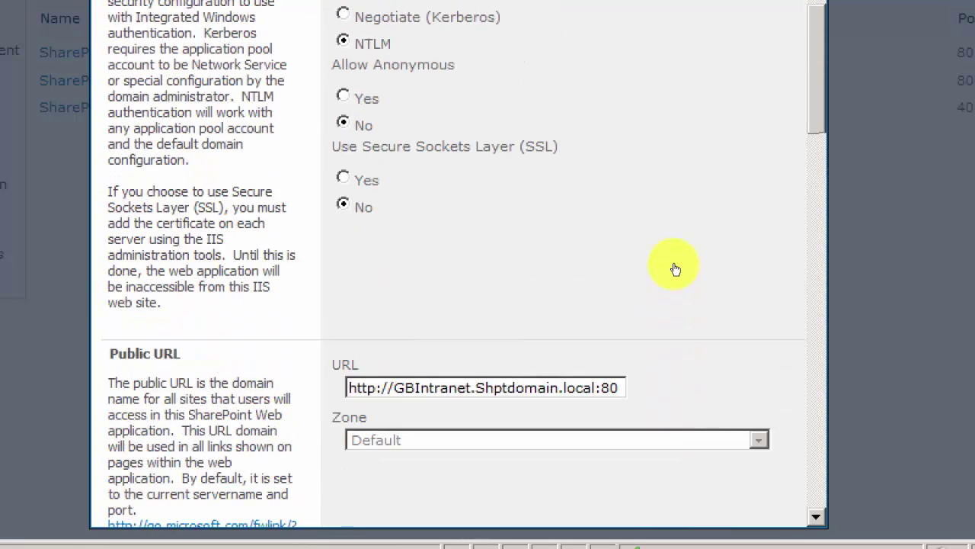
{"action": "scroll", "coordinate": [674, 227], "scroll_direction": "up", "scroll_amount": 1}
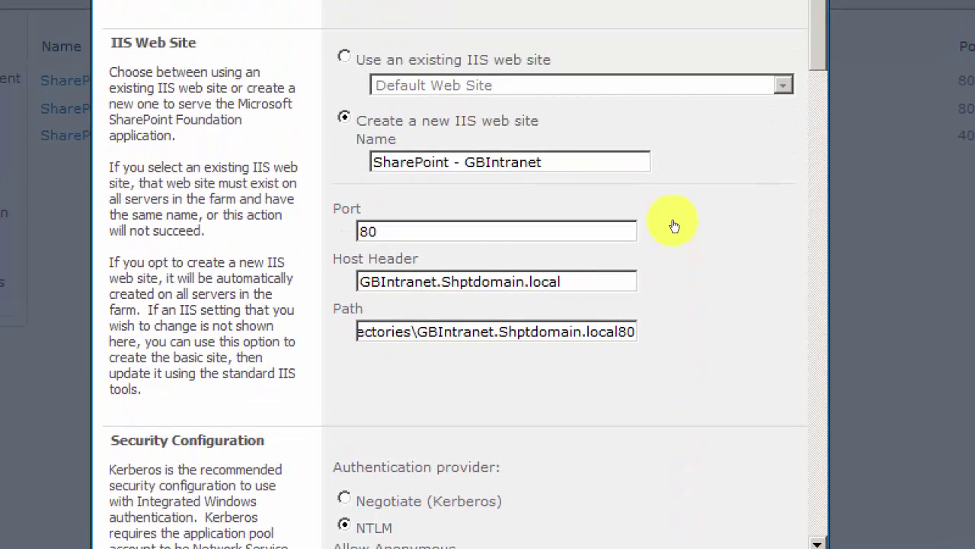
{"action": "scroll", "coordinate": [673, 230], "scroll_direction": "down", "scroll_amount": 15}
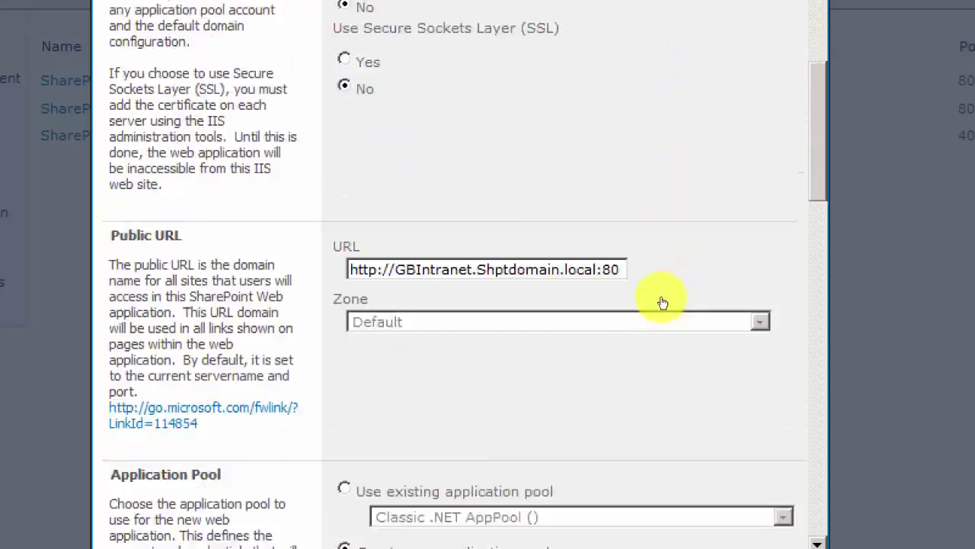
{"action": "scroll", "coordinate": [653, 388], "scroll_direction": "down", "scroll_amount": 12}
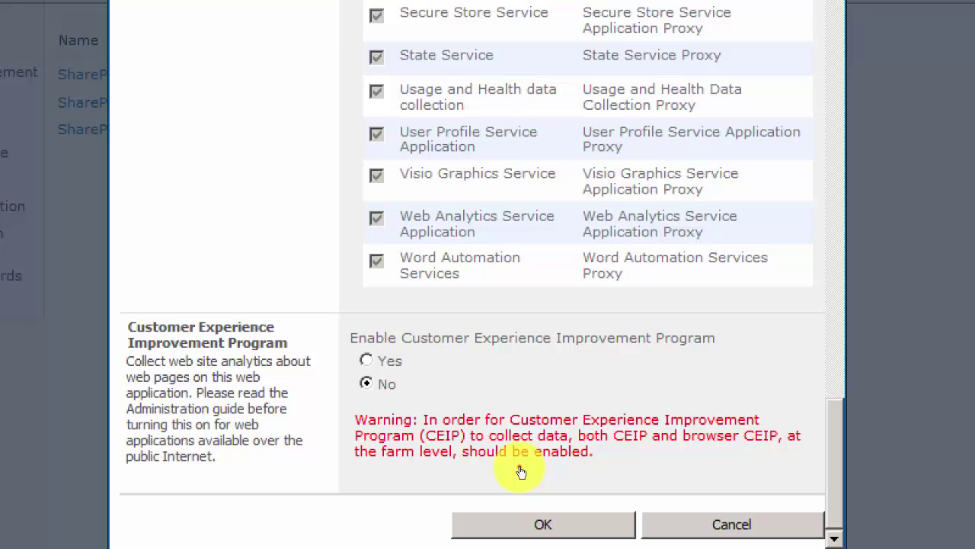
{"action": "key", "text": "Return"}
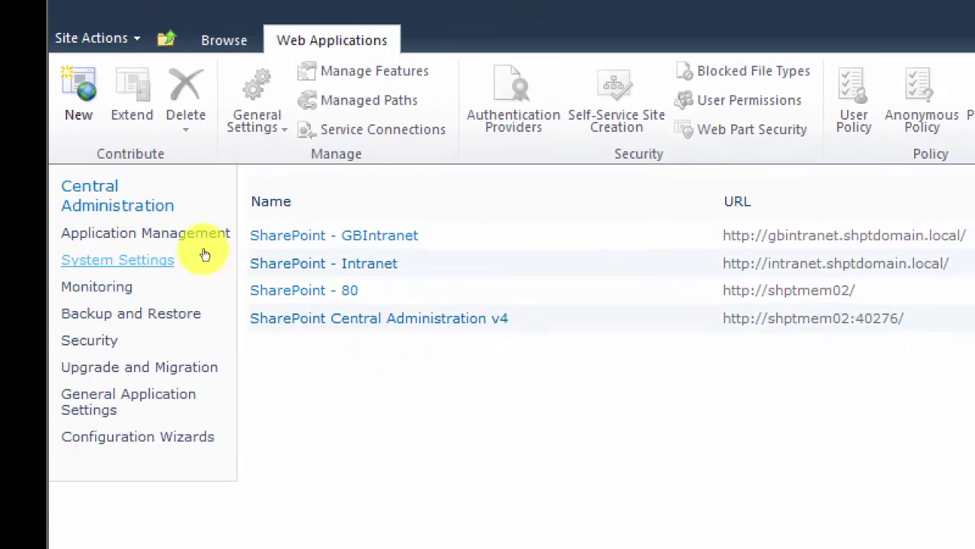
Step: Return to the Central Administration home page and reopen the list of web applications
{"action": "left_click", "coordinate": [198, 223]}
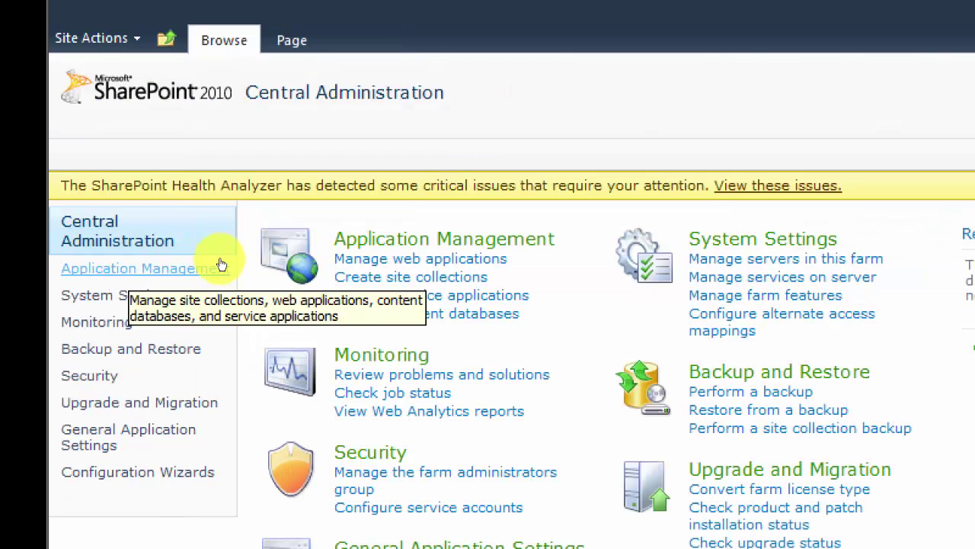
{"action": "left_click", "coordinate": [346, 259]}
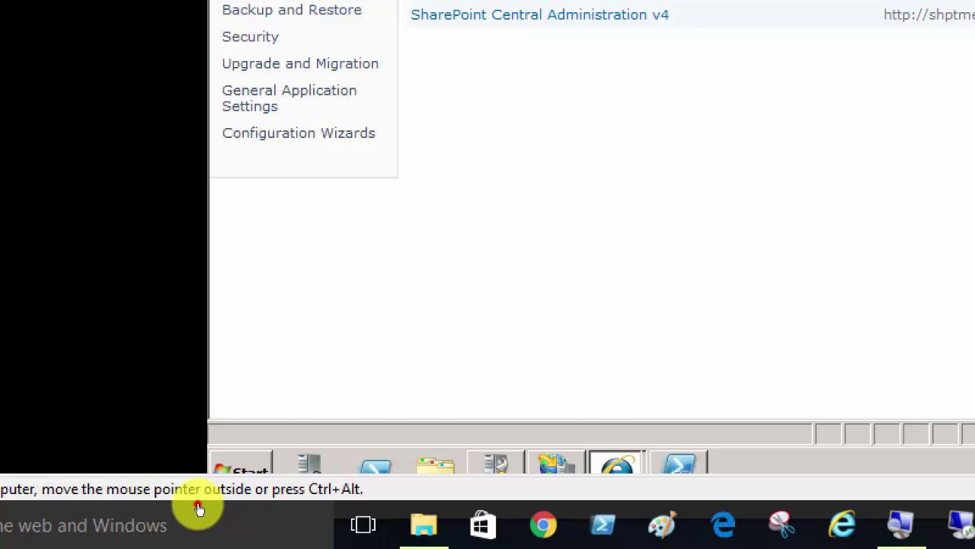
Step: Check the installed programs on Server02 and switch to the virtual machine that has the SQL Server tools
{"action": "left_click", "coordinate": [230, 467]}
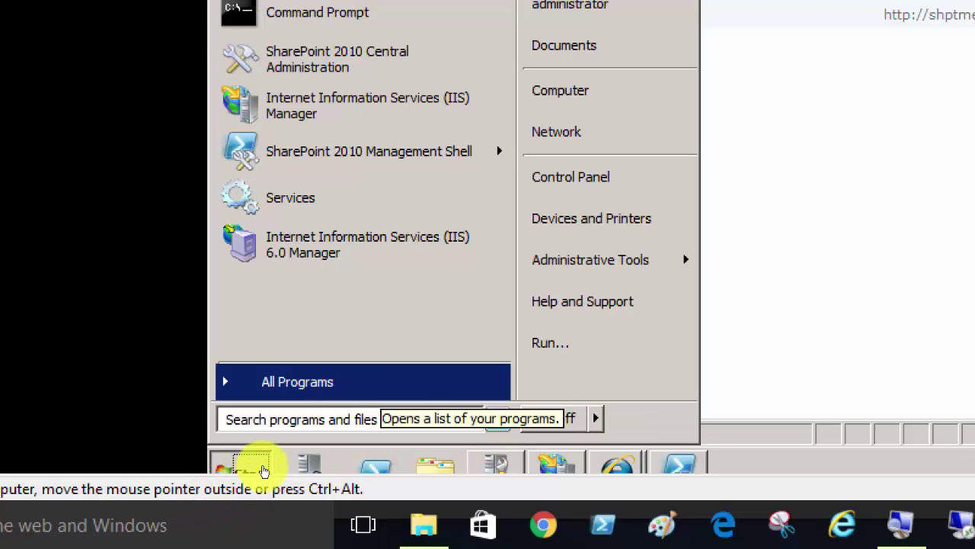
{"action": "mouse_move", "coordinate": [297, 382]}
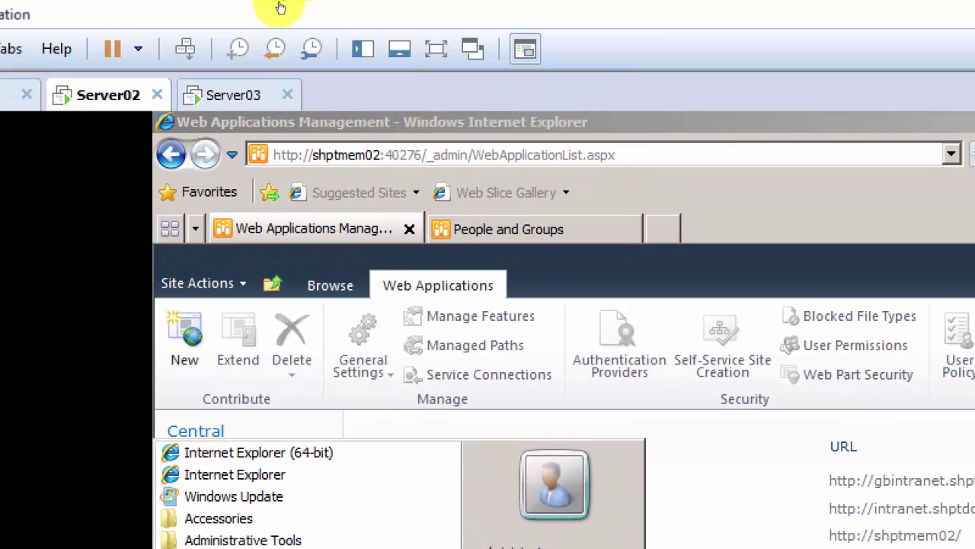
{"action": "left_click", "coordinate": [214, 51]}
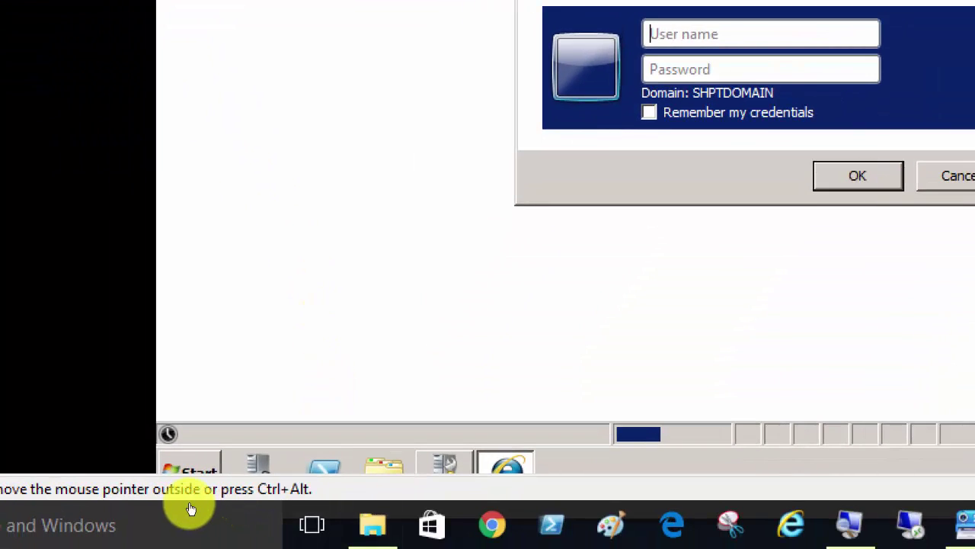
Step: Start SQL Server Management Studio from the Microsoft SQL Server 2008 R2 program group
{"action": "left_click", "coordinate": [193, 508]}
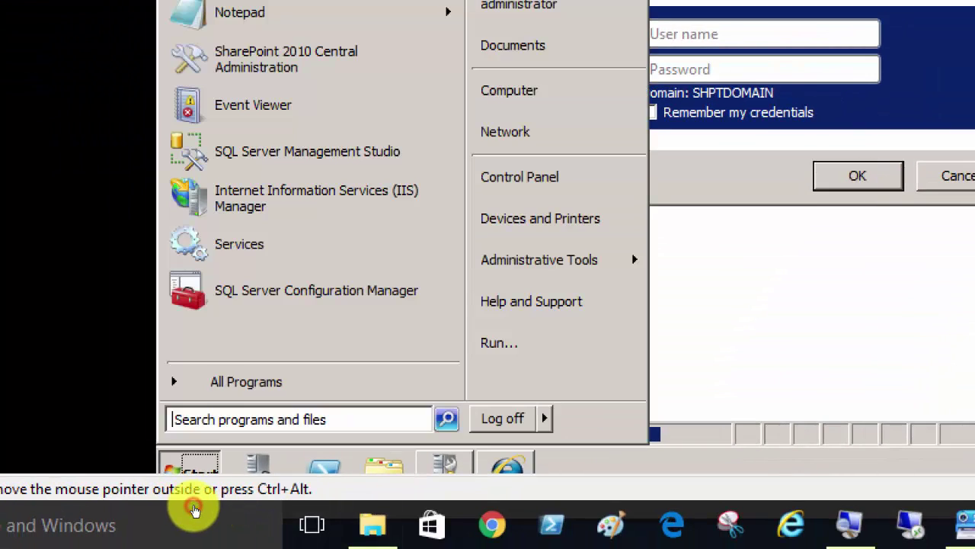
{"action": "left_click", "coordinate": [236, 472]}
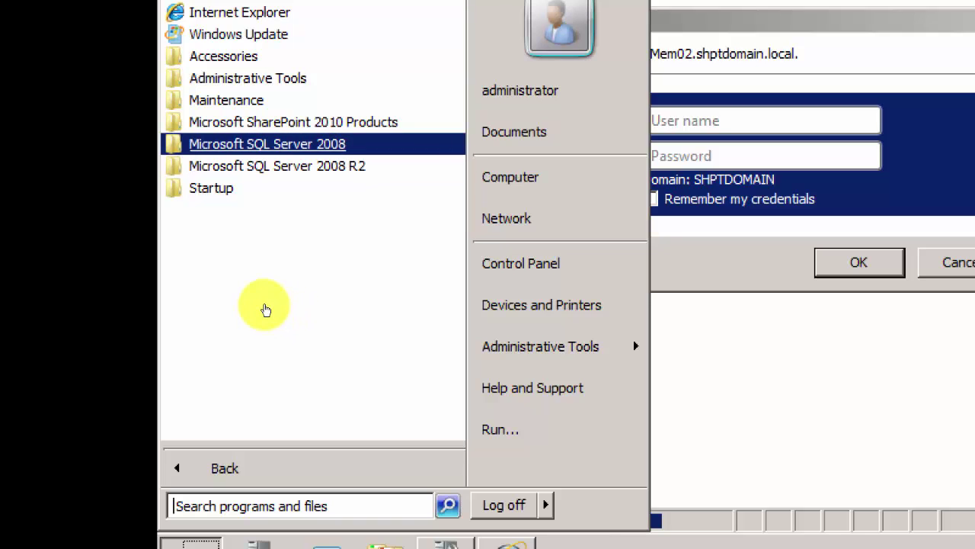
{"action": "left_click", "coordinate": [267, 145]}
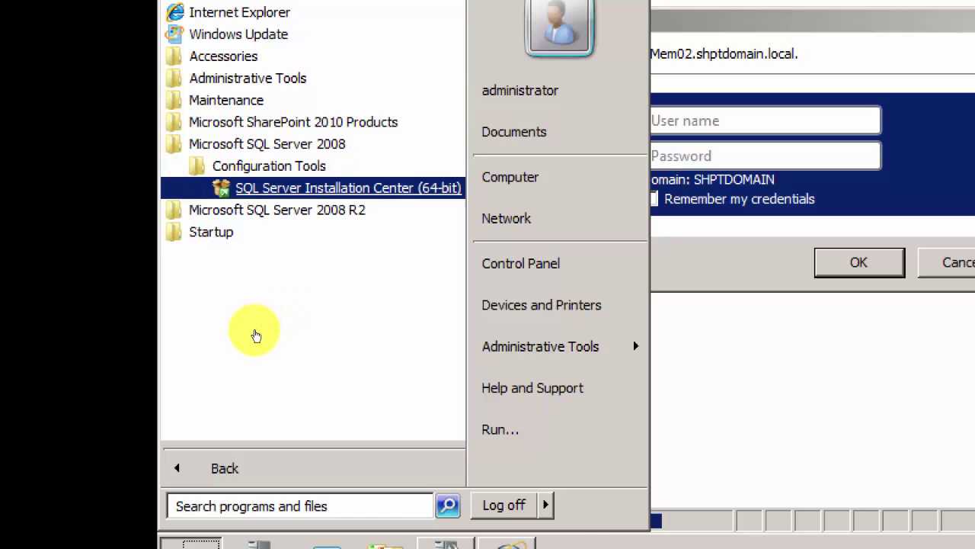
{"action": "left_click", "coordinate": [260, 210]}
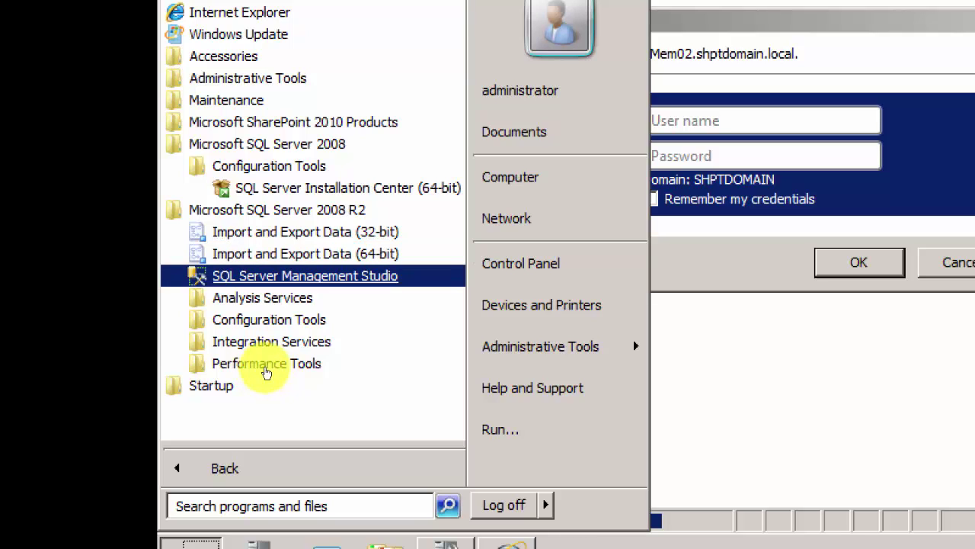
{"action": "key", "text": "Return"}
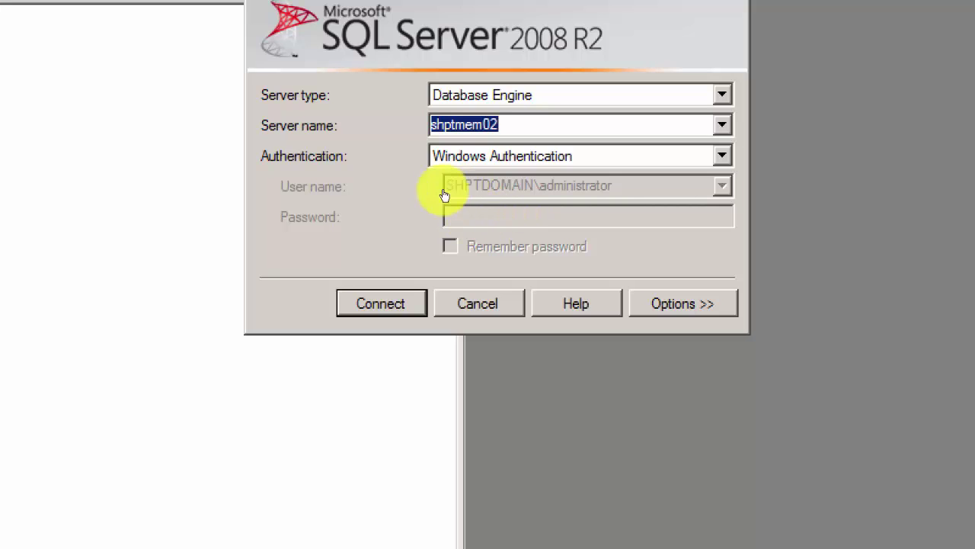
Step: Connect to the shptmem02 database engine with Windows Authentication, view its list of databases, and collapse the list
{"action": "left_click", "coordinate": [422, 305]}
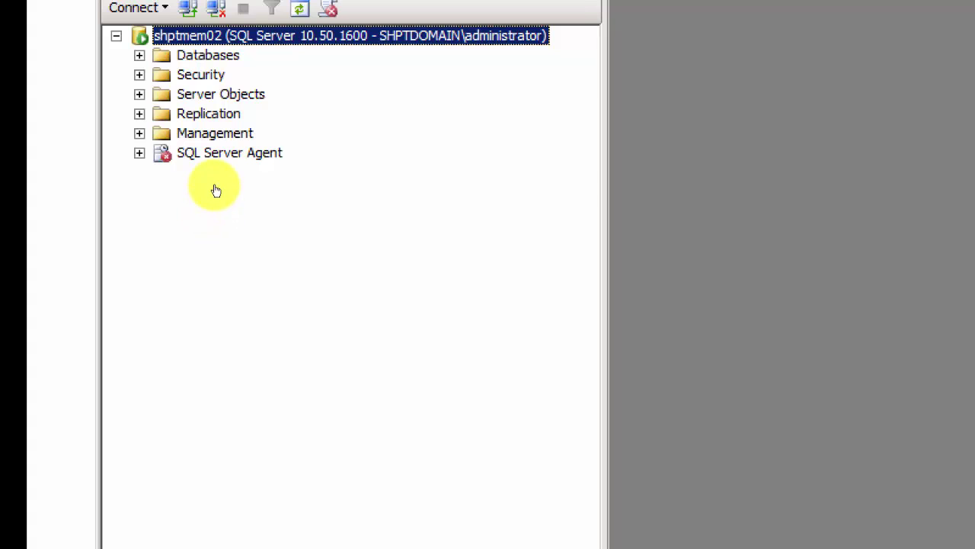
{"action": "left_click", "coordinate": [234, 170]}
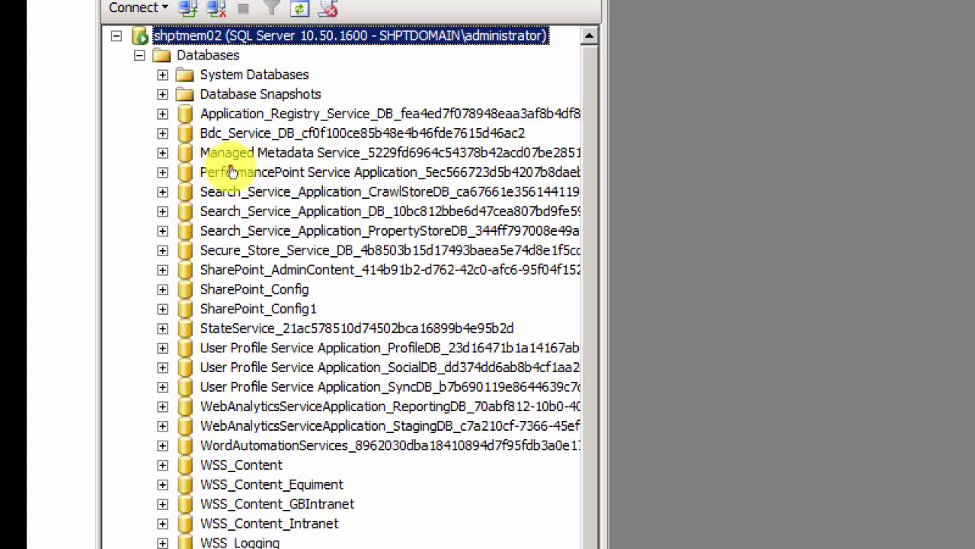
{"action": "left_click", "coordinate": [231, 171]}
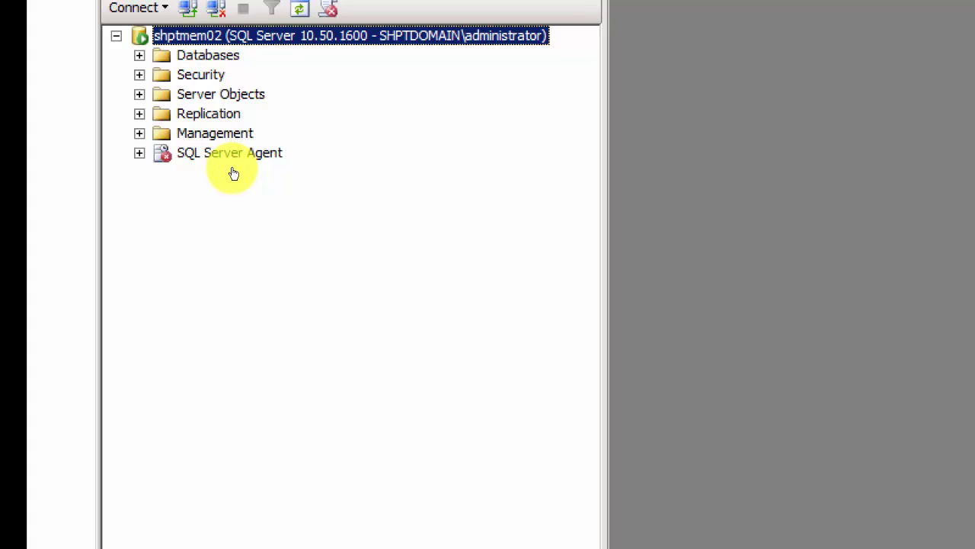
Step: Expand the Databases folder of the shptmem02 server, examine the SharePoint content databases, and put the Management Studio window away
{"action": "left_click", "coordinate": [233, 171]}
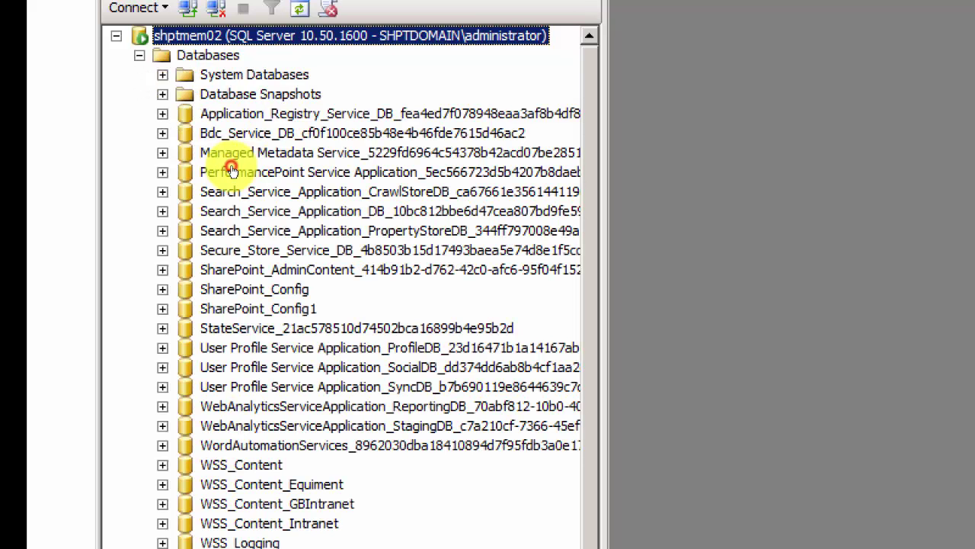
{"action": "left_click", "coordinate": [455, 193]}
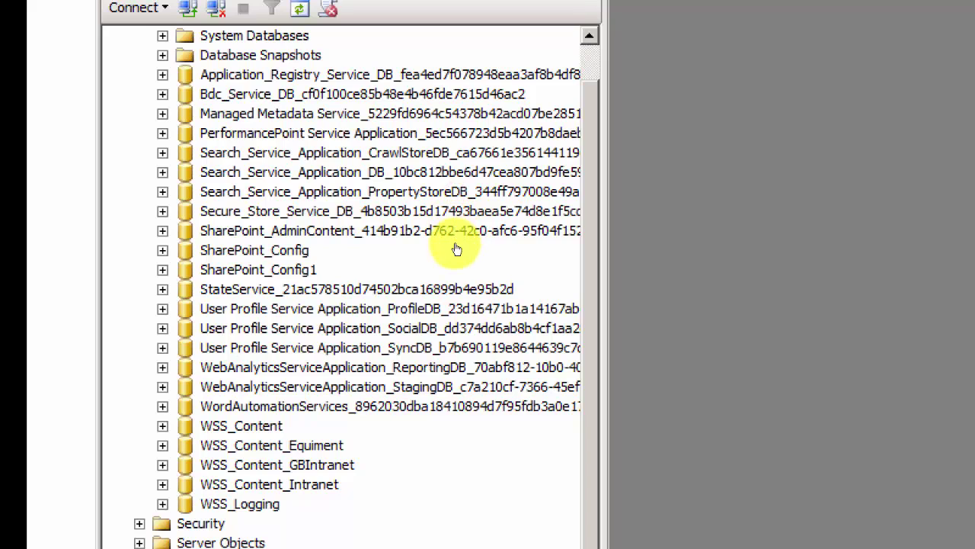
{"action": "left_click", "coordinate": [300, 372]}
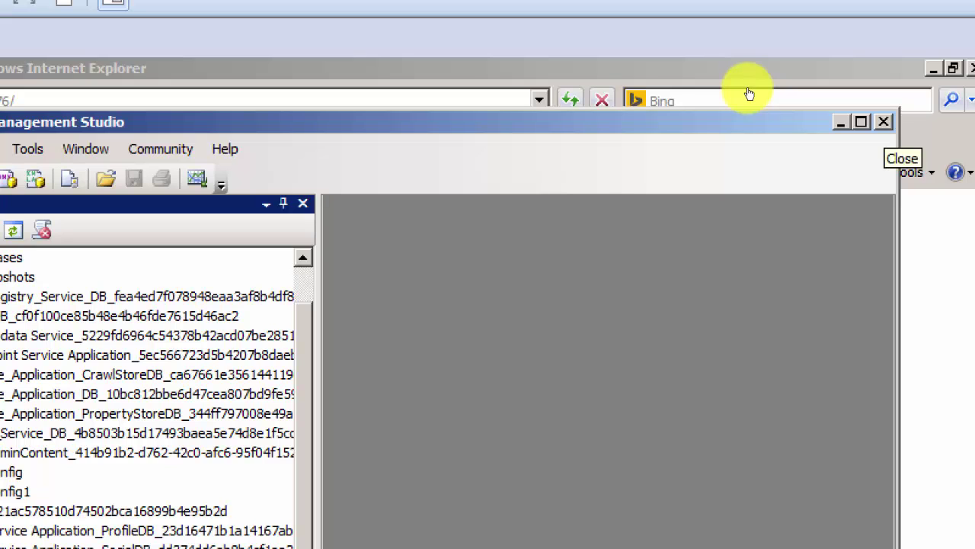
{"action": "left_click", "coordinate": [749, 90]}
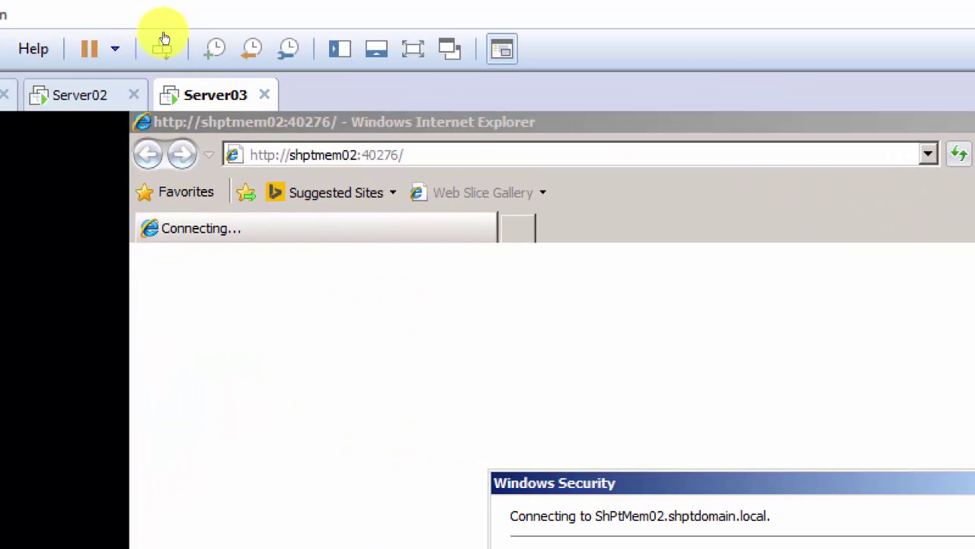
Step: Switch to the Server02 virtual machine and open Internet Information Services (IIS) Manager from its administrative tools
{"action": "left_click", "coordinate": [146, 51]}
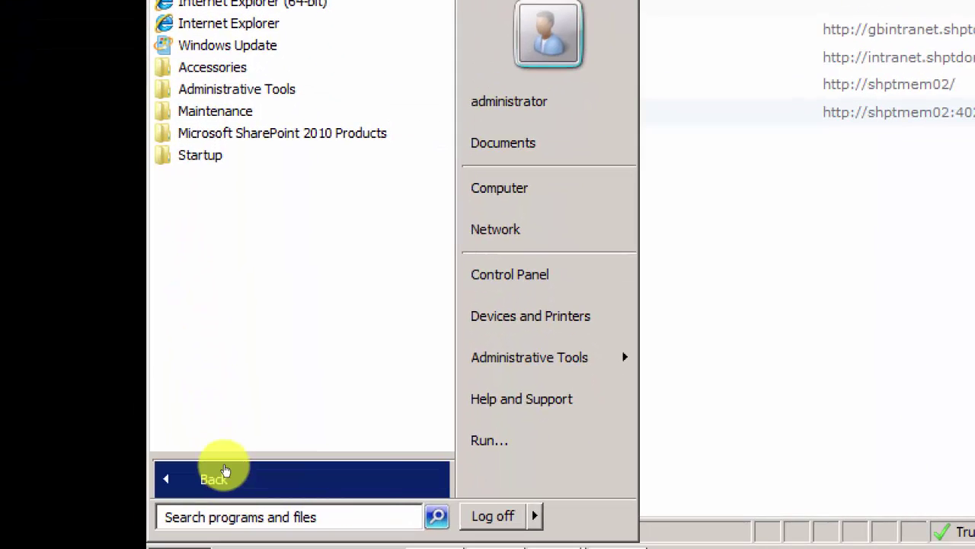
{"action": "left_click", "coordinate": [223, 470]}
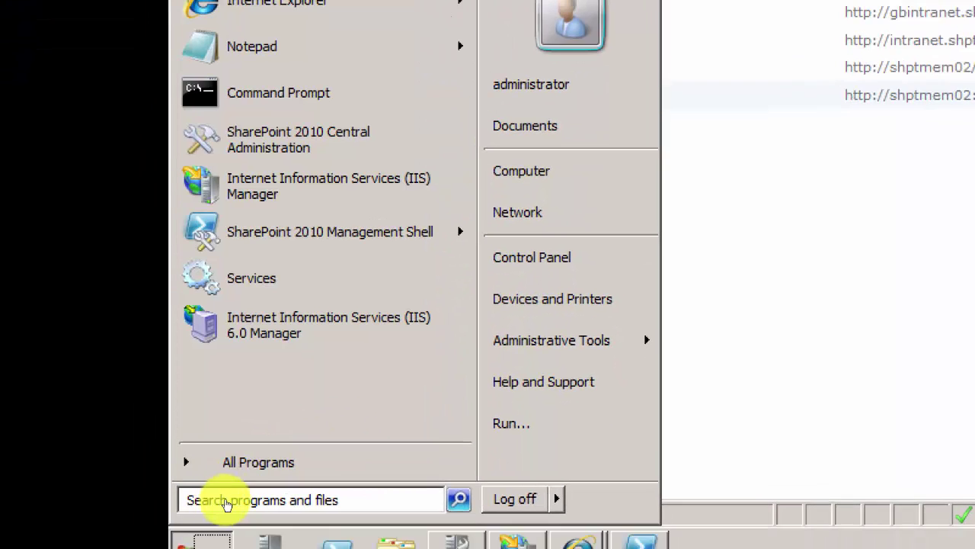
{"action": "left_click", "coordinate": [191, 534]}
{"action": "left_click", "coordinate": [191, 534]}
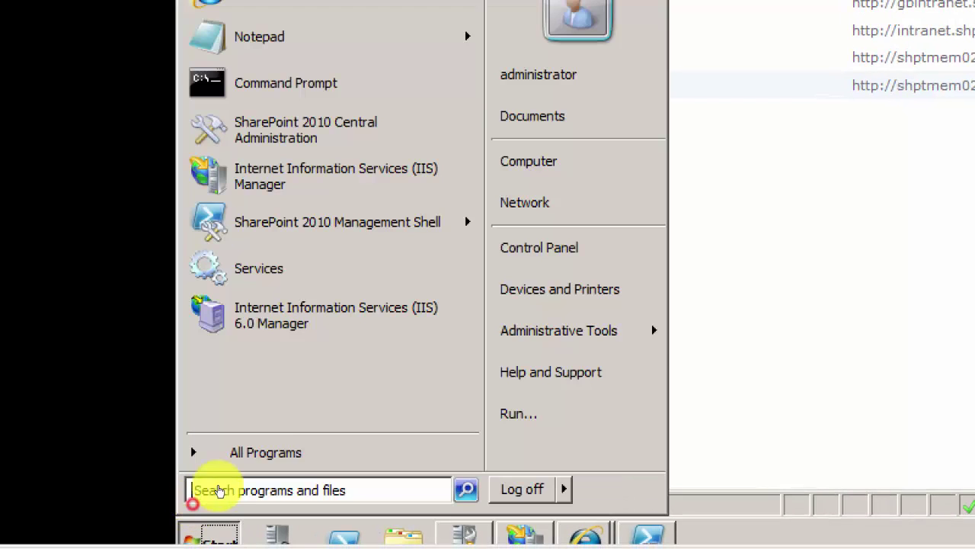
{"action": "mouse_move", "coordinate": [559, 331]}
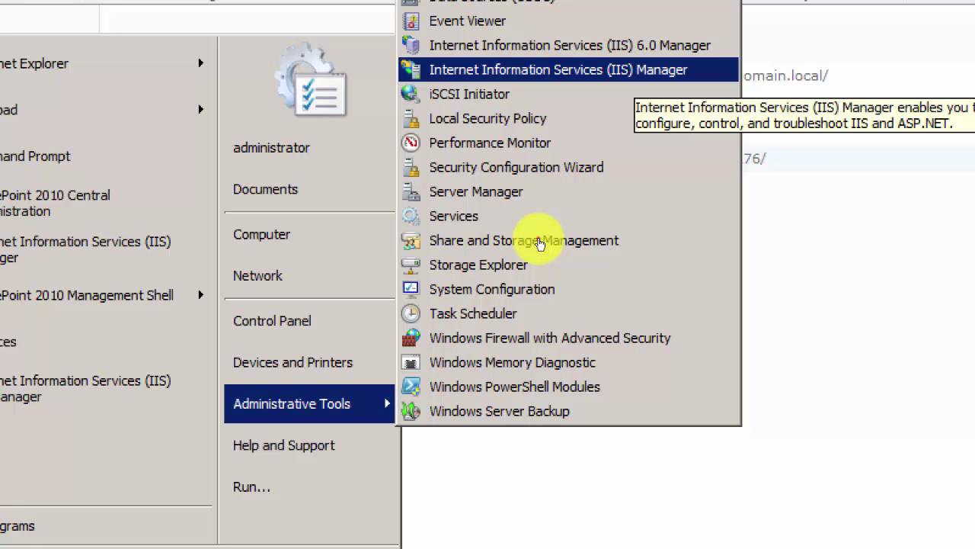
{"action": "key", "text": "Return"}
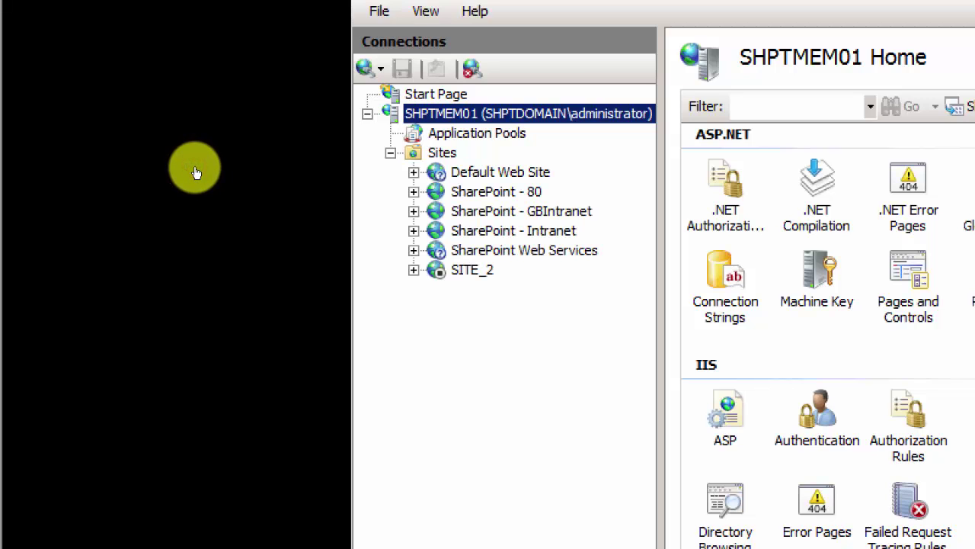
Step: Check the full host name and port in the SharePoint - GBIntranet site bindings, close them, and put IIS Manager away
{"action": "left_click", "coordinate": [273, 197]}
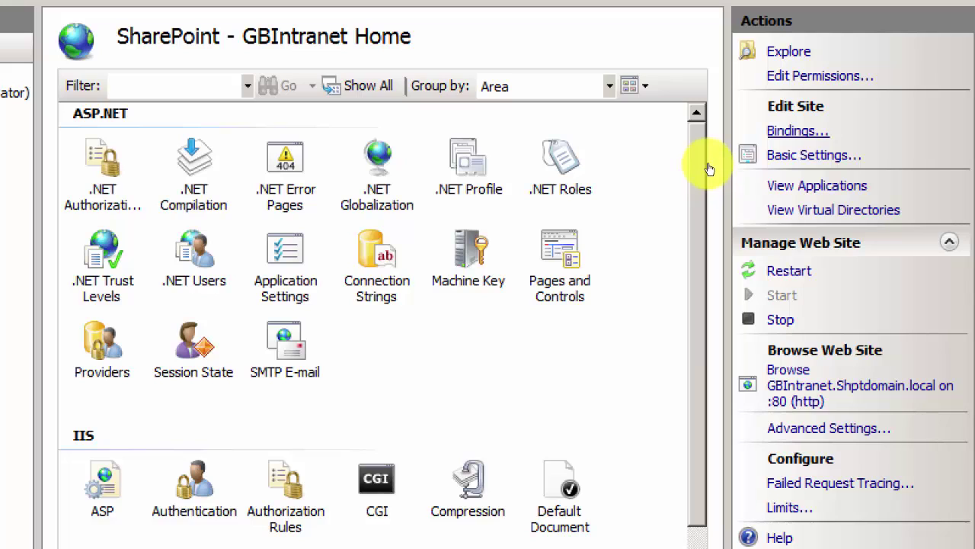
{"action": "left_click", "coordinate": [798, 130]}
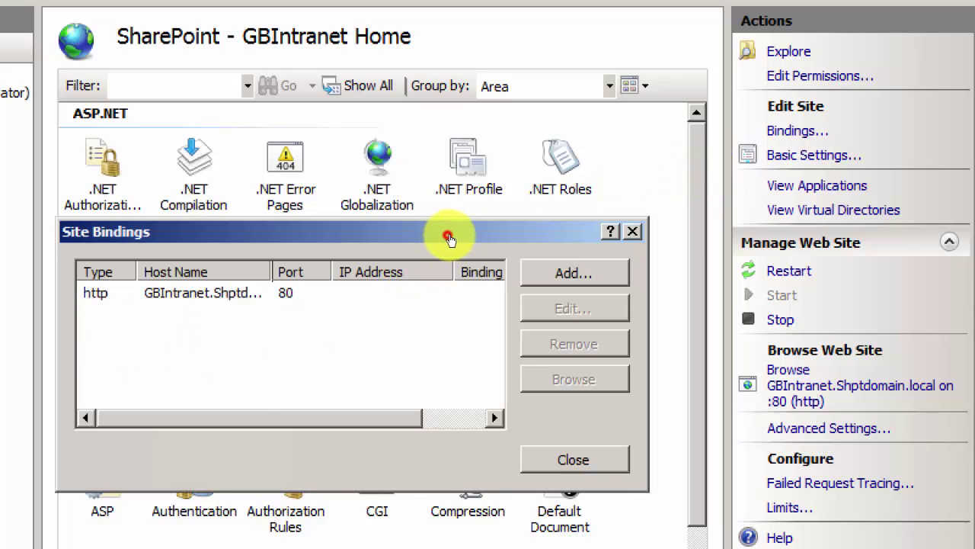
{"action": "left_click_drag", "start_coordinate": [272, 272], "coordinate": [352, 273]}
{"action": "left_click", "coordinate": [246, 294]}
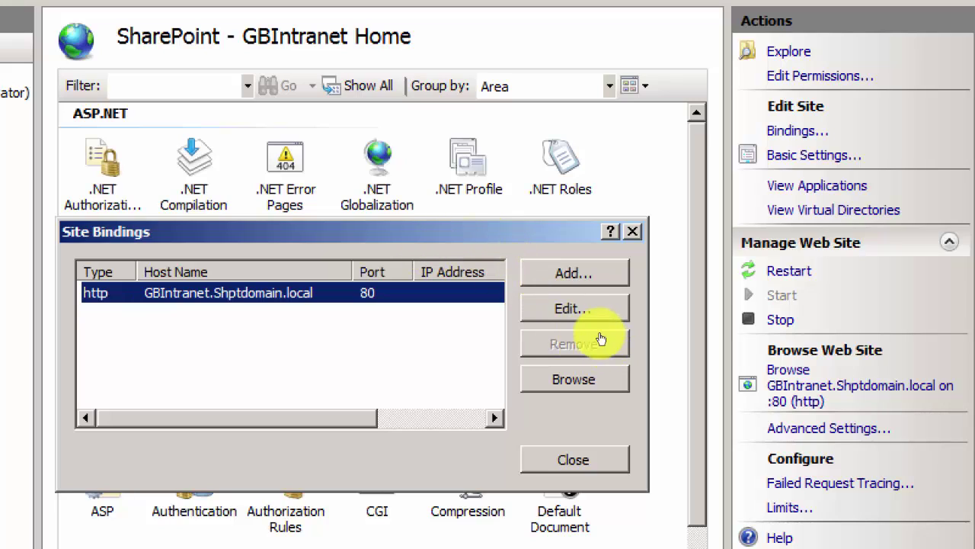
{"action": "left_click", "coordinate": [575, 460]}
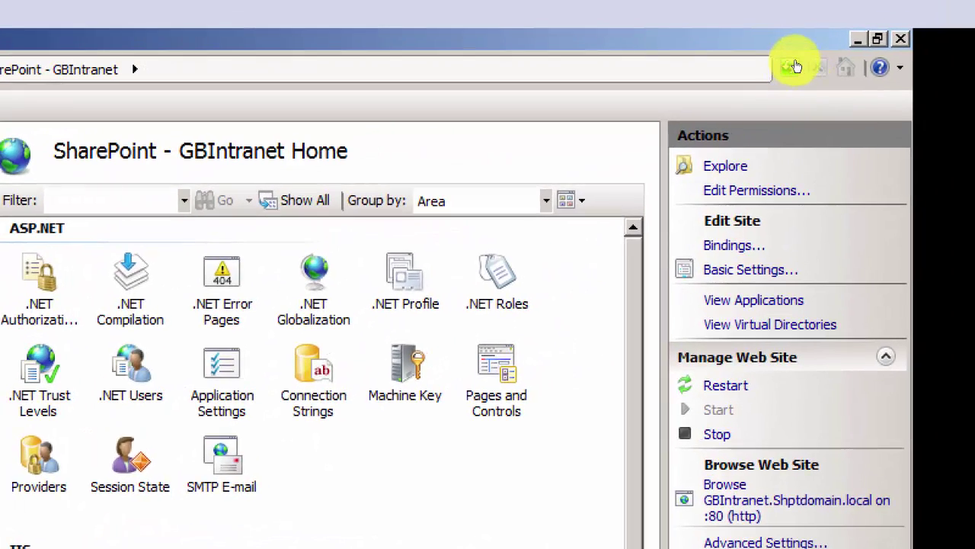
{"action": "left_click", "coordinate": [794, 65]}
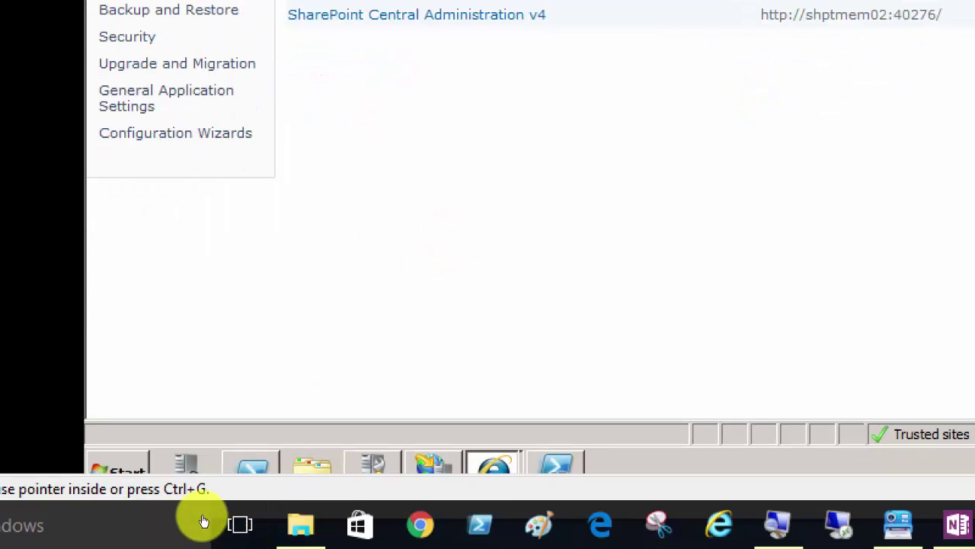
Step: Switch to the Server01 virtual machine and open DNS Manager from its administrative tools
{"action": "key", "text": "super"}
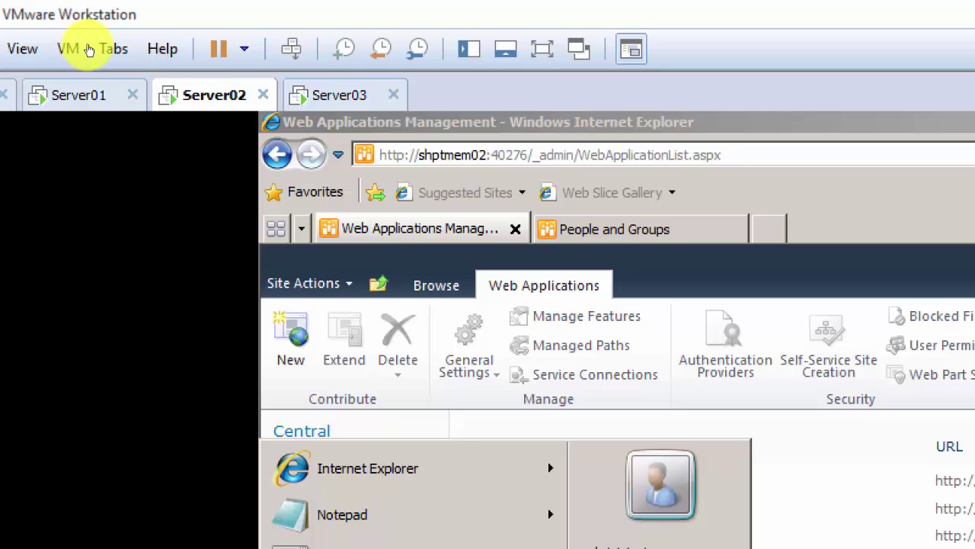
{"action": "left_click", "coordinate": [85, 95]}
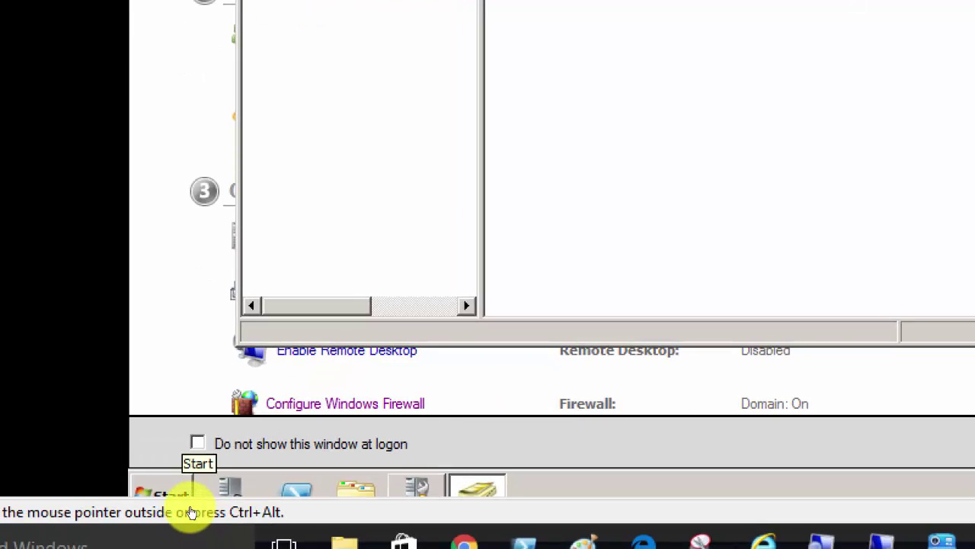
{"action": "left_click", "coordinate": [191, 510]}
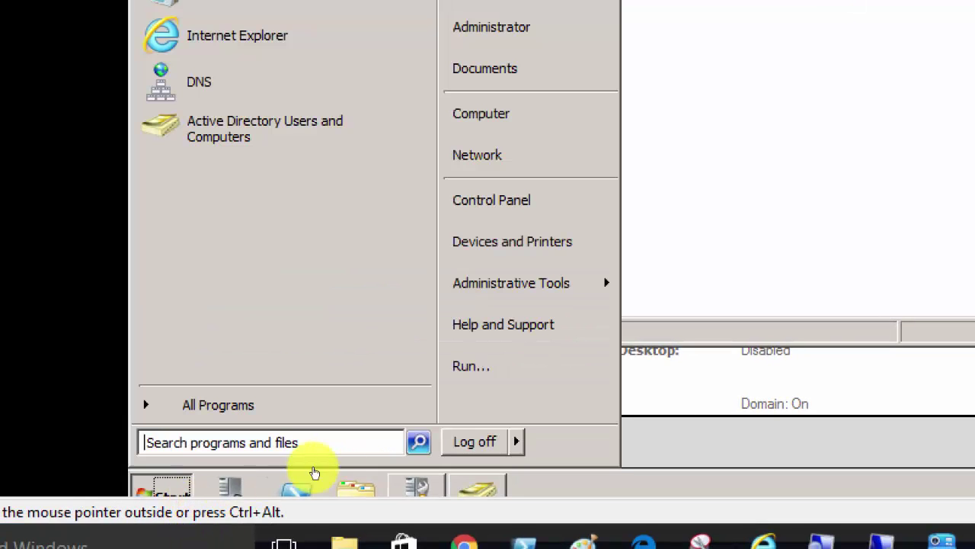
{"action": "mouse_move", "coordinate": [503, 283]}
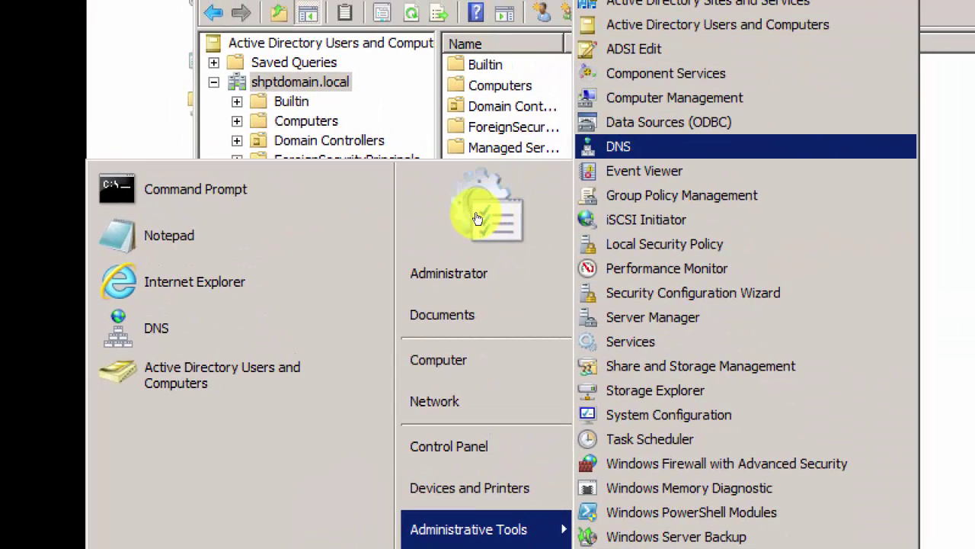
{"action": "left_click", "coordinate": [619, 146]}
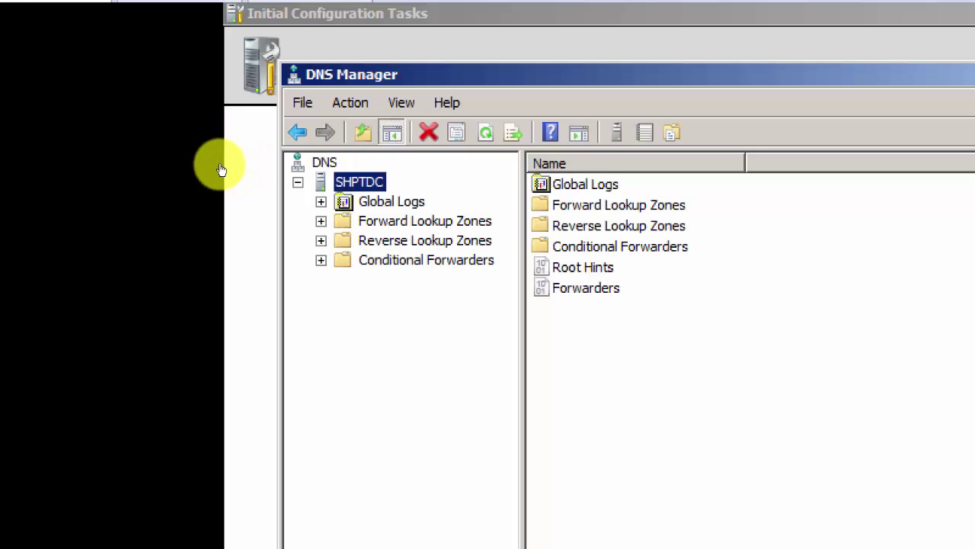
Step: Expand Forward Lookup Zones on SHPTDC and open the shptdomain.local zone to show its records and subfolders
{"action": "left_click", "coordinate": [249, 169]}
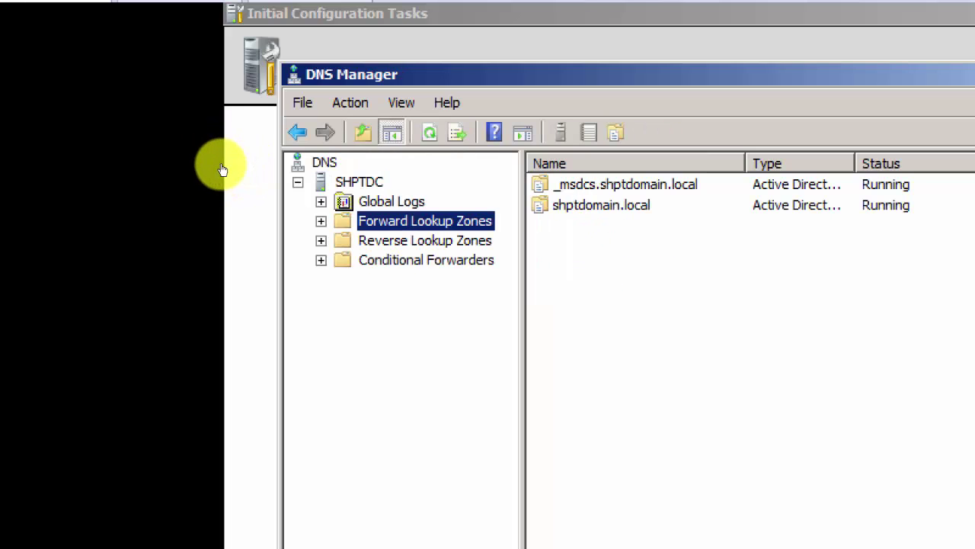
{"action": "double_click", "coordinate": [229, 171]}
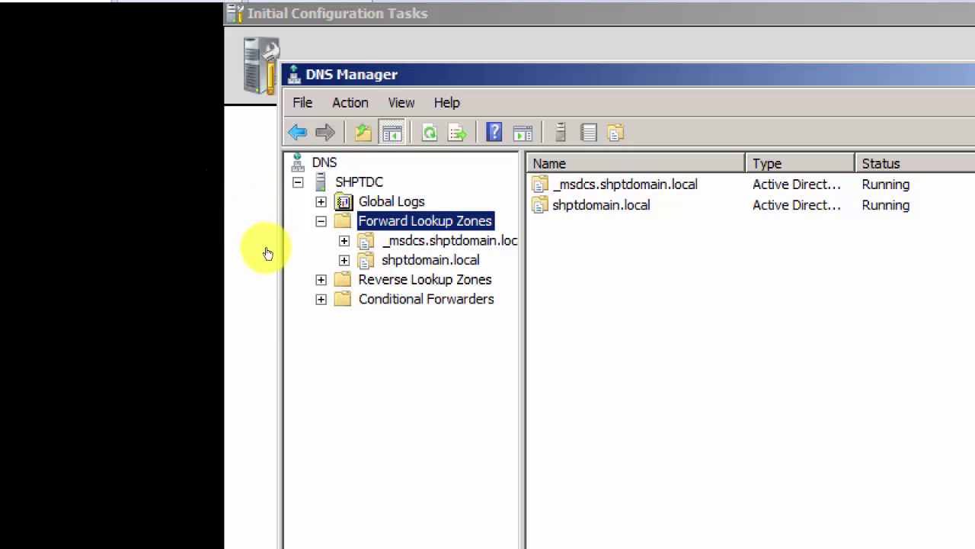
{"action": "left_click", "coordinate": [272, 196]}
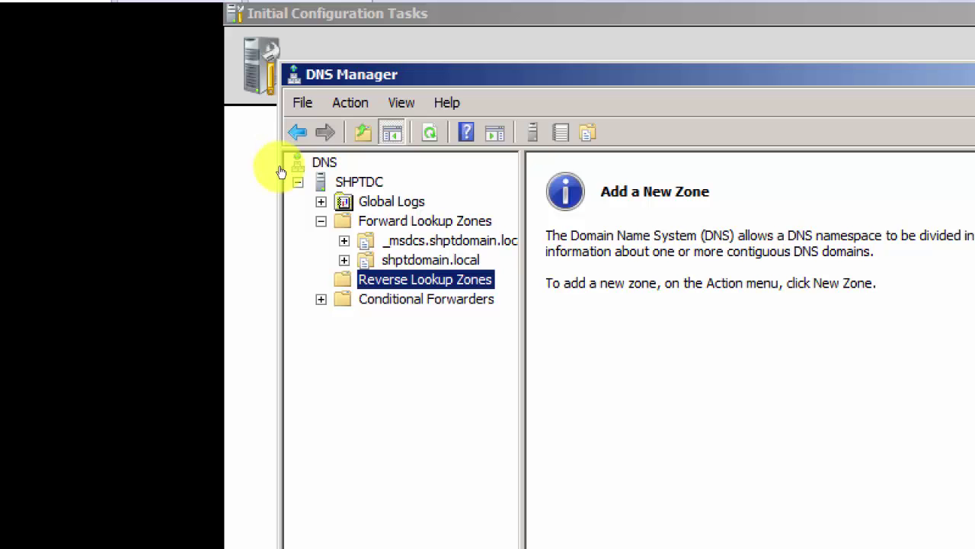
{"action": "left_click", "coordinate": [278, 169]}
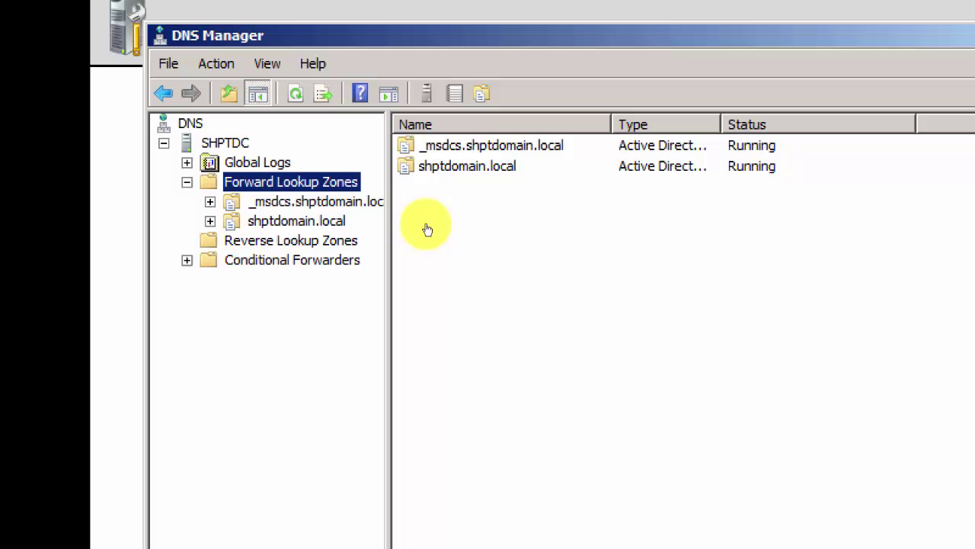
{"action": "left_click", "coordinate": [286, 185]}
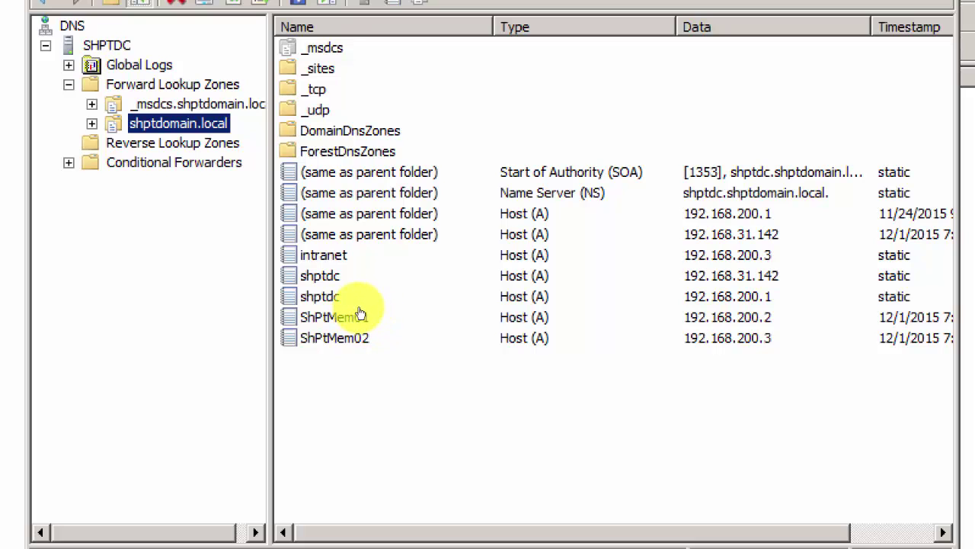
{"action": "left_click", "coordinate": [361, 313]}
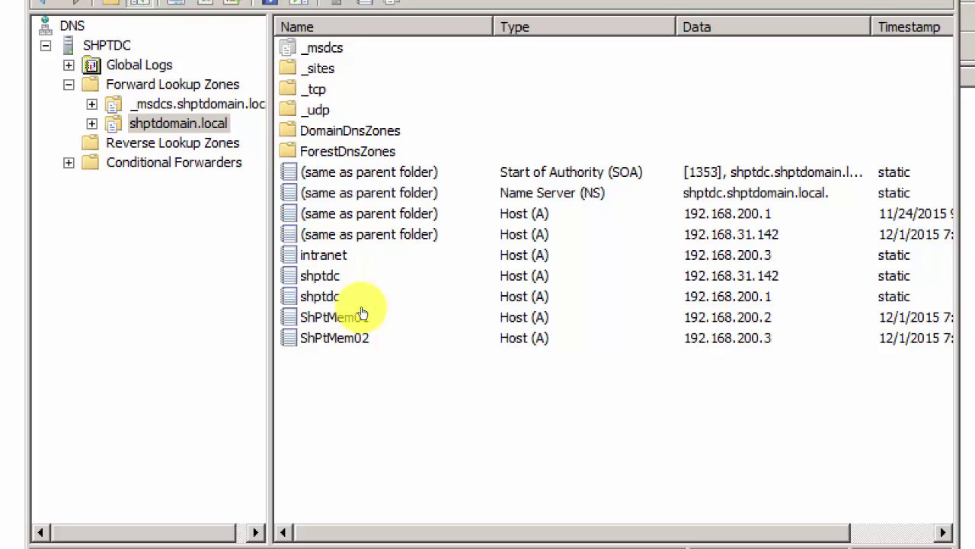
{"action": "left_click", "coordinate": [238, 188]}
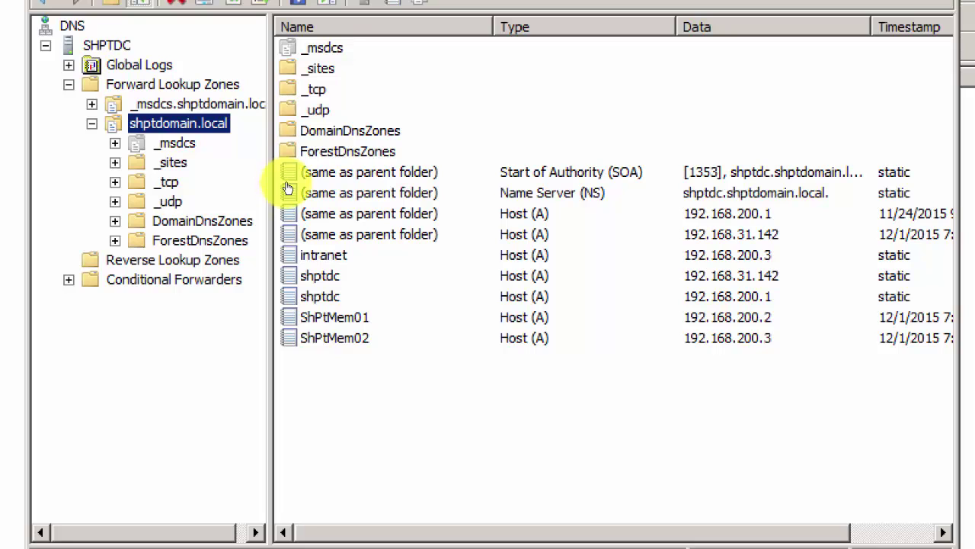
Step: Start a new host record in the shptdomain.local zone with name GBIntranet and IP address 192.168.200.2
{"action": "right_click", "coordinate": [213, 124]}
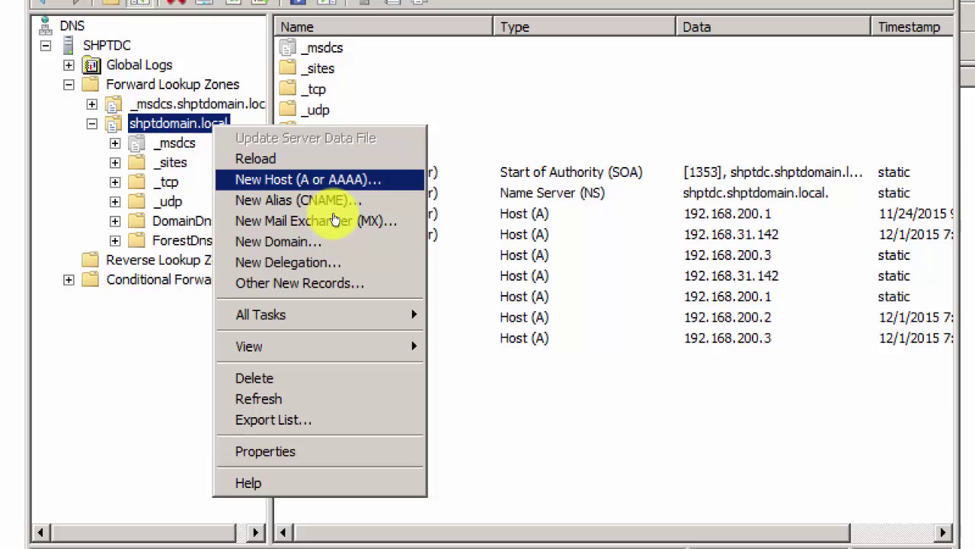
{"action": "key", "text": "Return"}
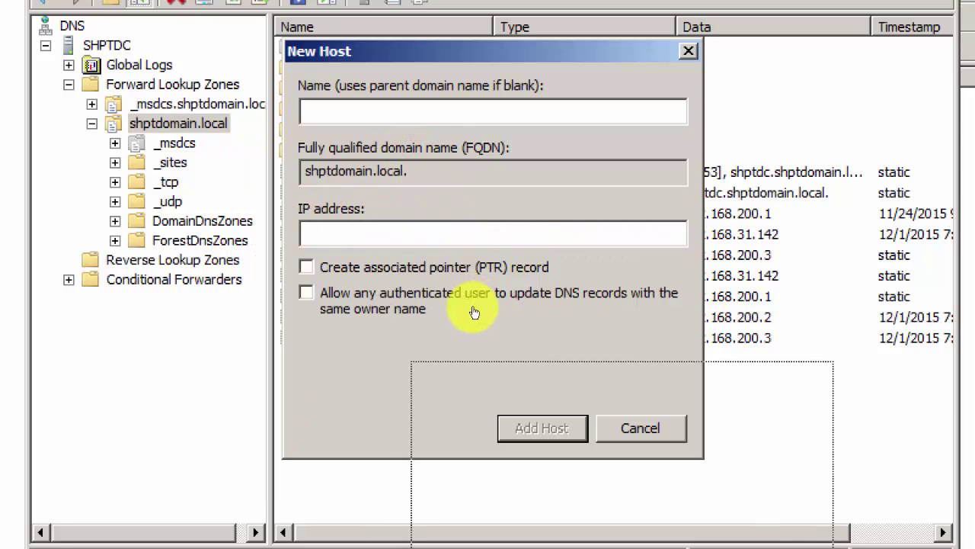
{"action": "left_click_drag", "start_coordinate": [459, 302], "coordinate": [452, 310]}
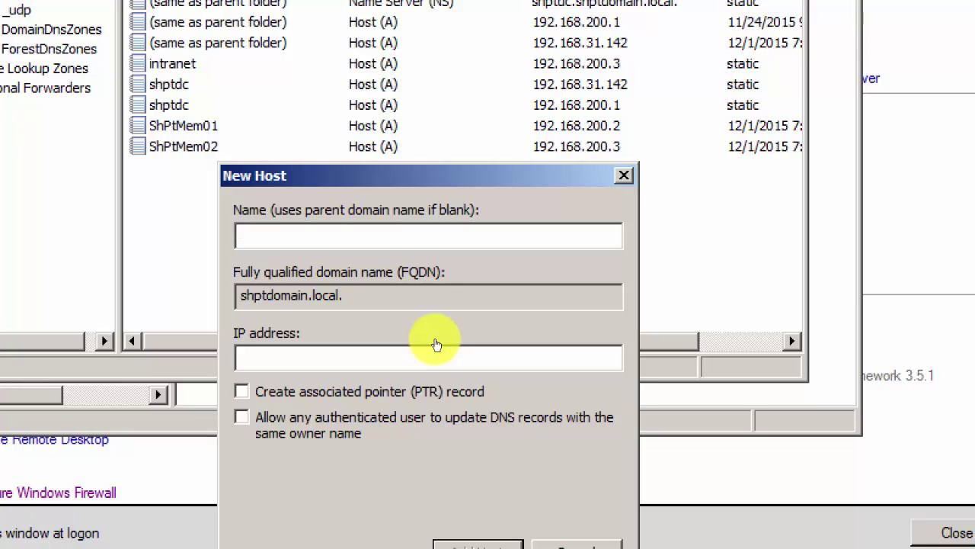
{"action": "type", "text": "BI"}
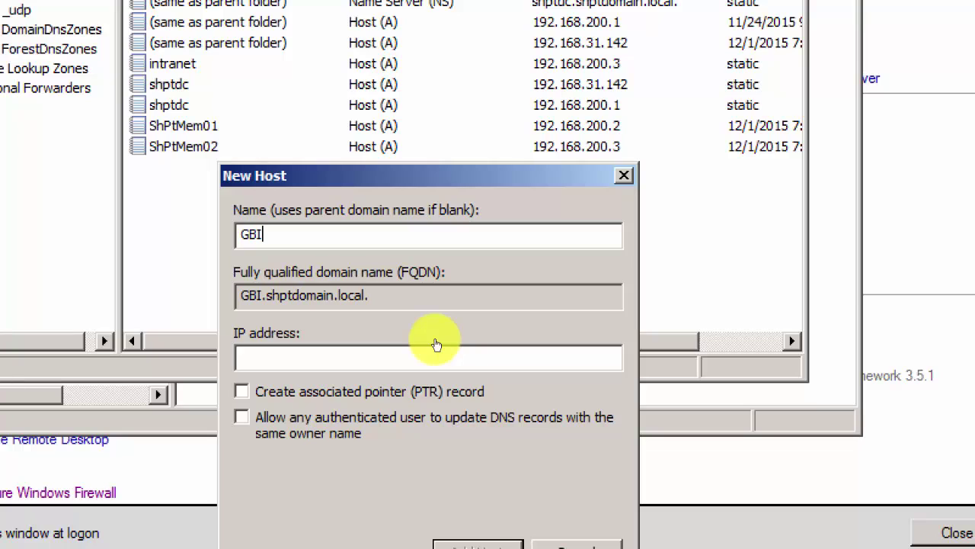
{"action": "type", "text": "ntranet"}
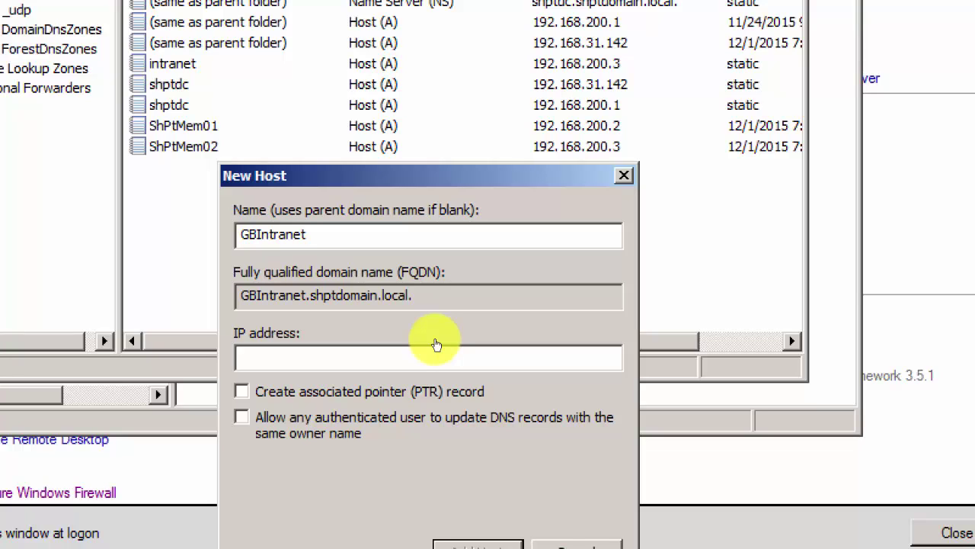
{"action": "left_click", "coordinate": [414, 396]}
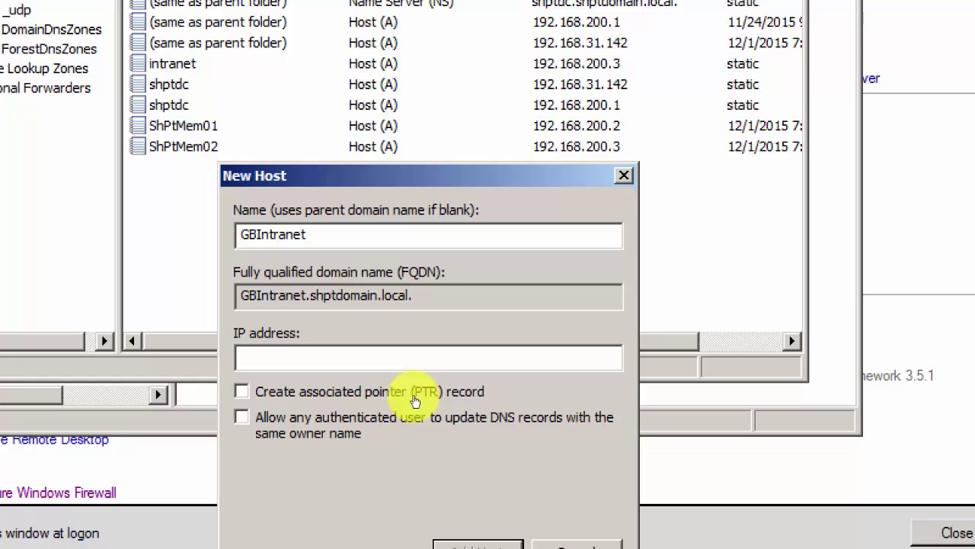
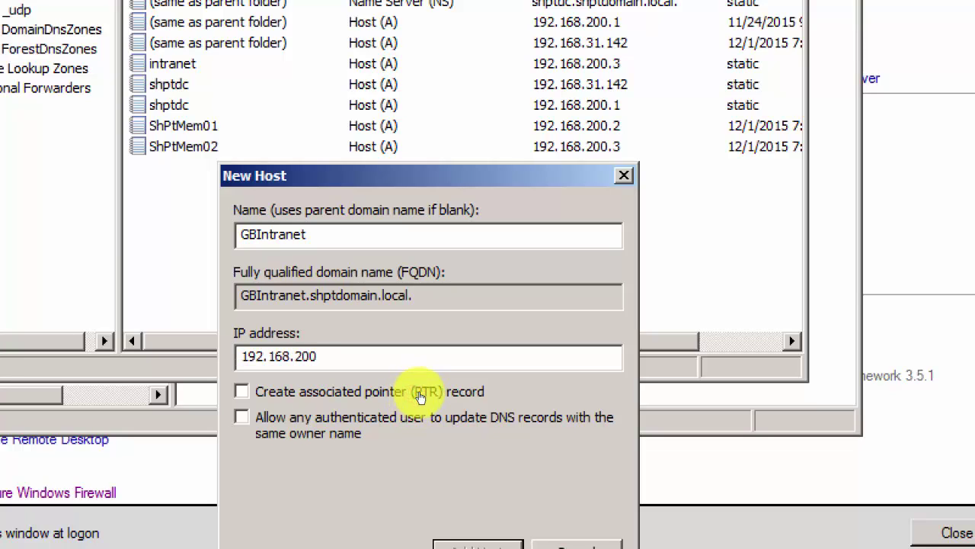
{"action": "type", "text": ".2"}
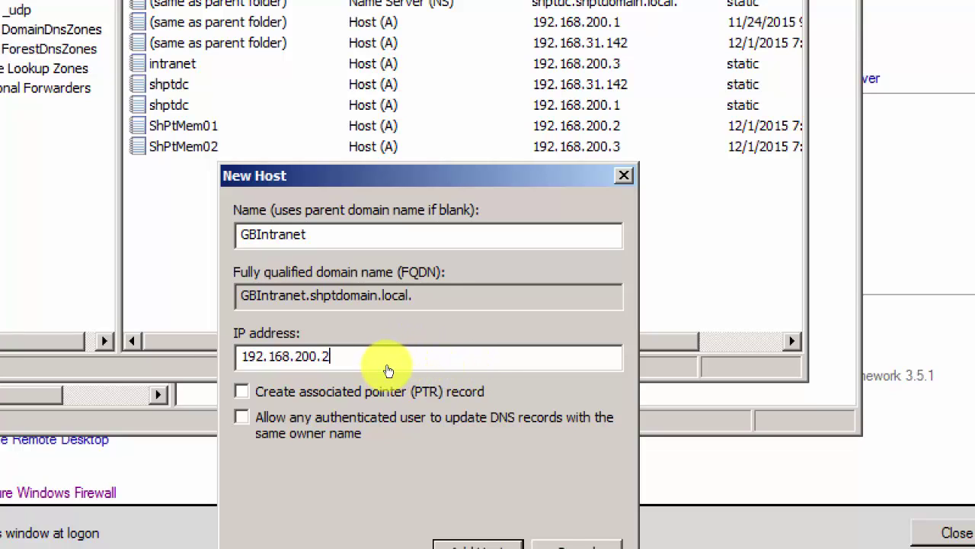
Step: Check the fully qualified domain name and IP address of the new host before adding it
{"action": "left_click_drag", "start_coordinate": [386, 367], "coordinate": [493, 363]}
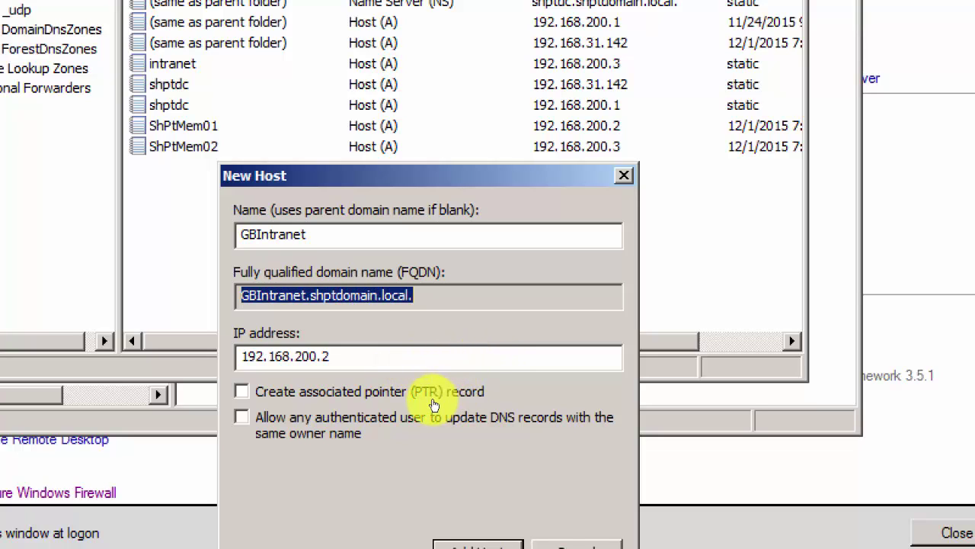
{"action": "left_click_drag", "start_coordinate": [435, 397], "coordinate": [381, 409]}
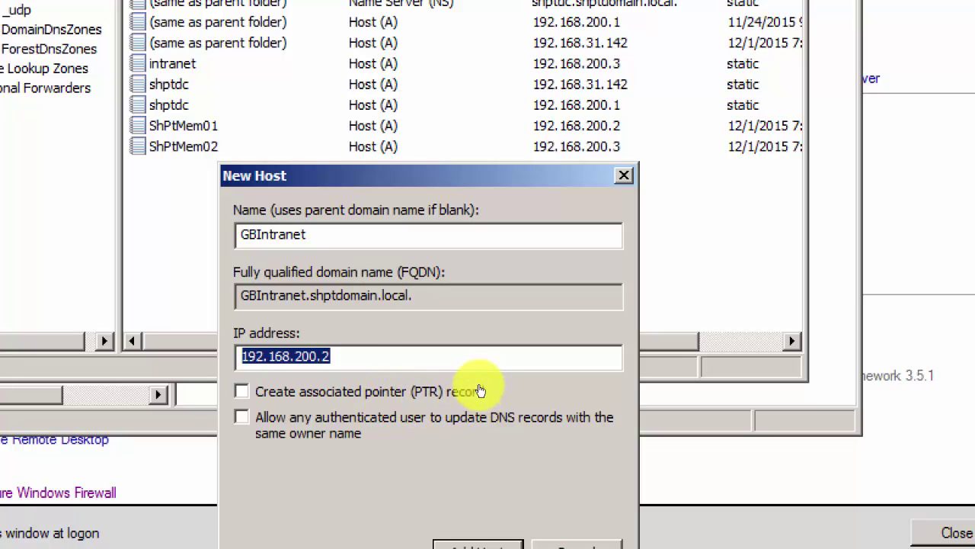
{"action": "left_click_drag", "start_coordinate": [483, 367], "coordinate": [363, 381]}
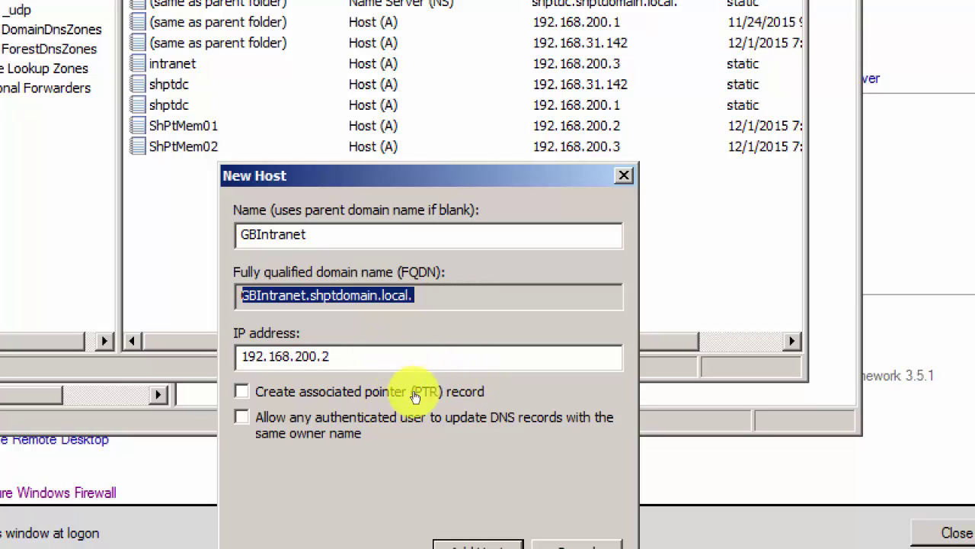
{"action": "key", "text": "Tab"}
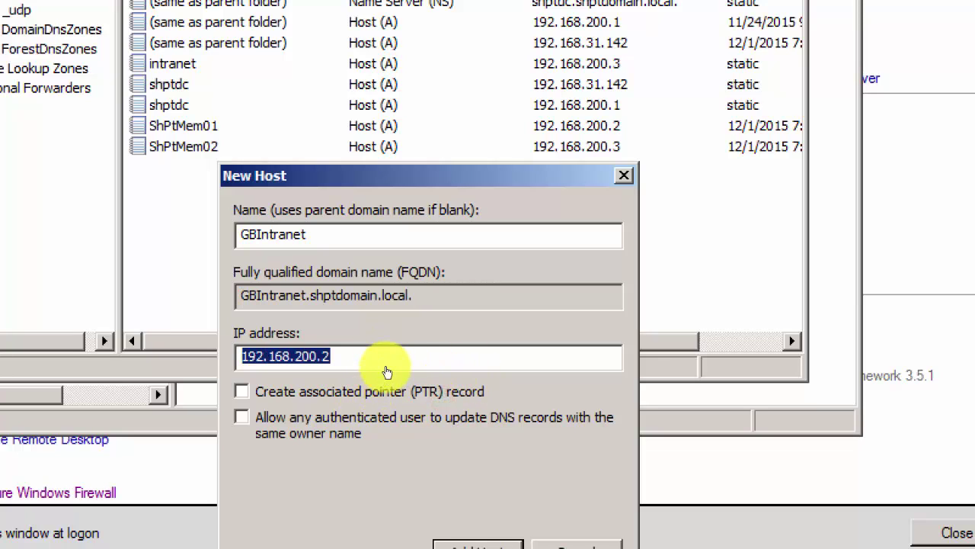
{"action": "left_click_drag", "start_coordinate": [386, 366], "coordinate": [481, 374]}
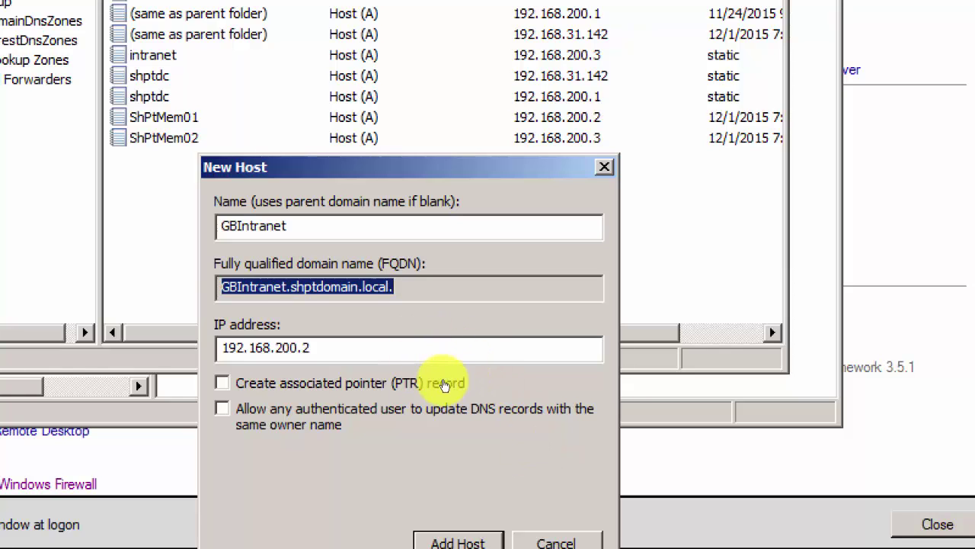
{"action": "left_click_drag", "start_coordinate": [385, 368], "coordinate": [496, 378]}
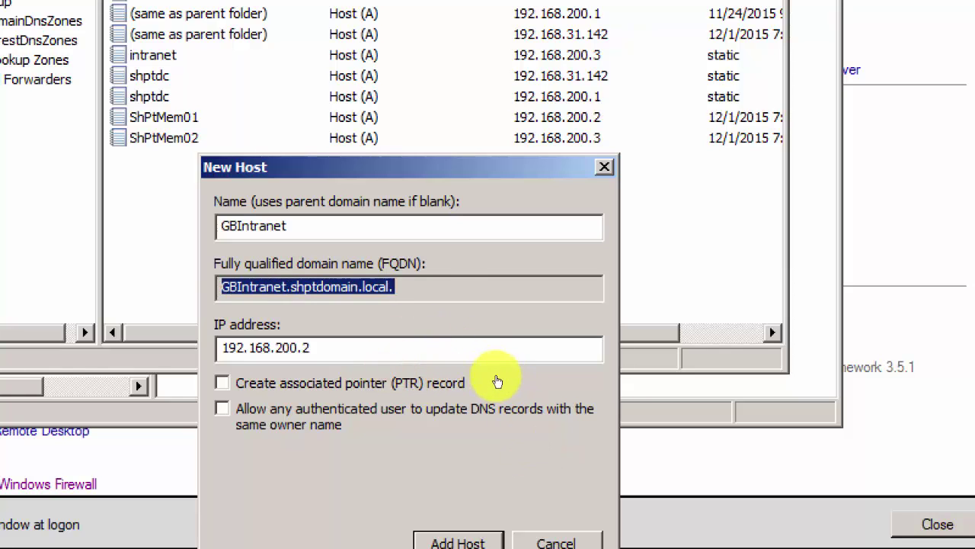
{"action": "left_click", "coordinate": [435, 398]}
{"action": "left_click_drag", "start_coordinate": [435, 397], "coordinate": [337, 396]}
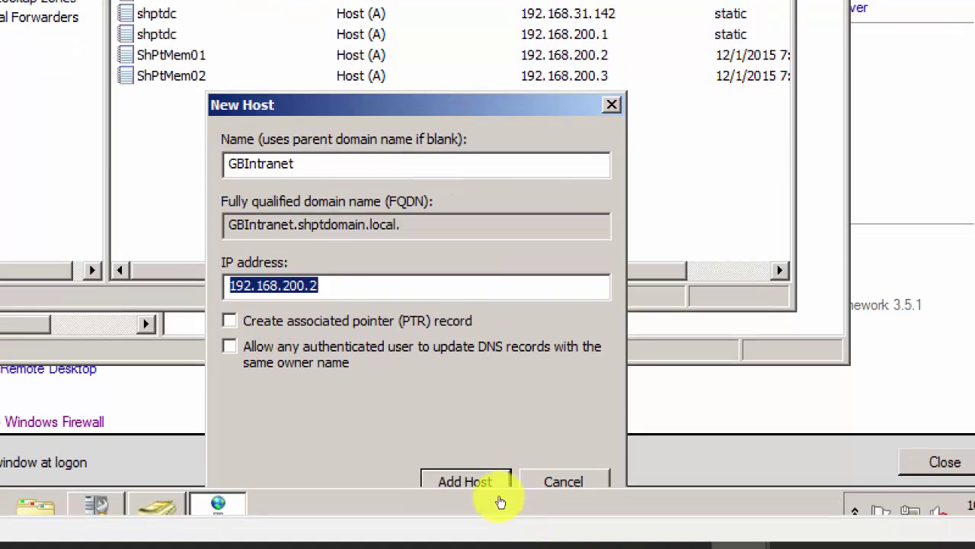
Step: Add the GBIntranet host record to the zone and close the New Host dialog
{"action": "left_click", "coordinate": [465, 482]}
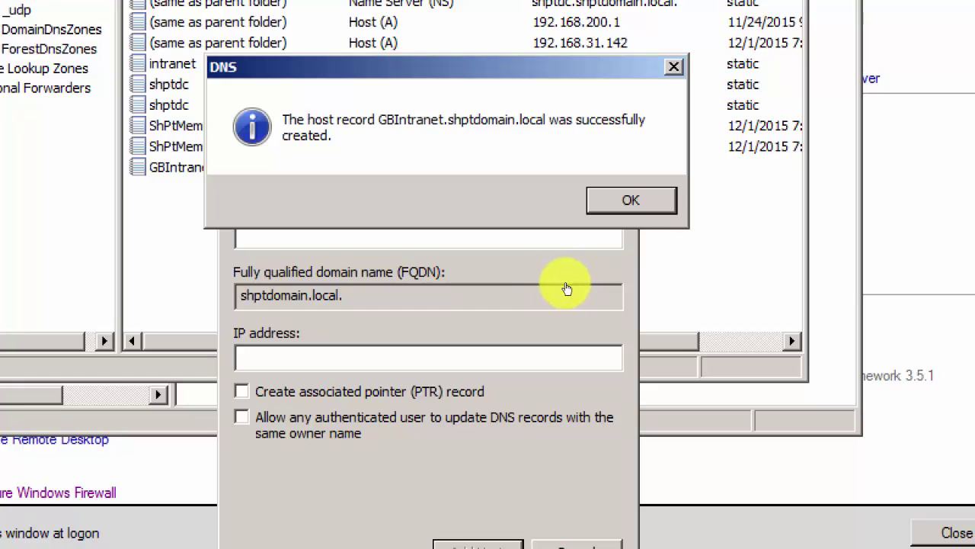
{"action": "key", "text": "Return"}
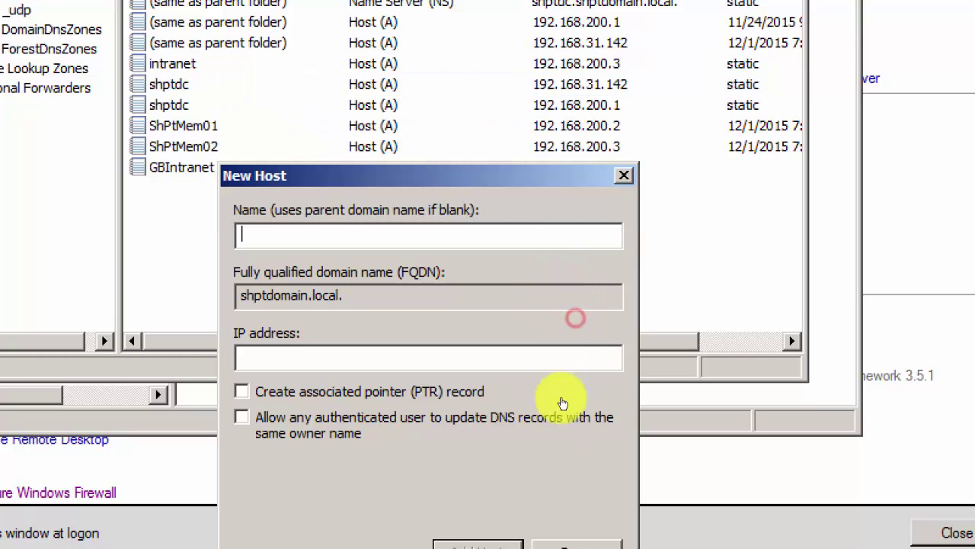
{"action": "left_click", "coordinate": [564, 544]}
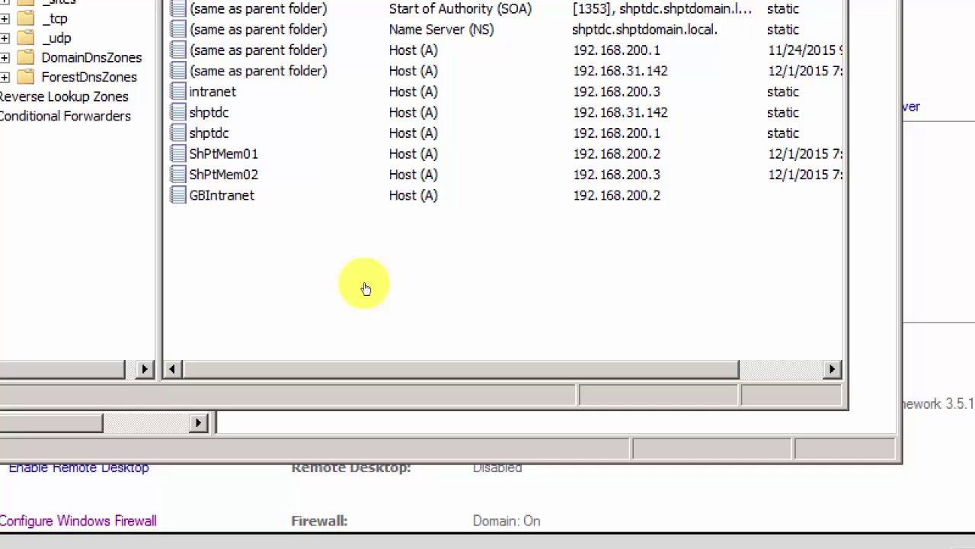
Step: Compare the address of the GBIntranet host record with that of the ShPtMem01 record
{"action": "left_click", "coordinate": [321, 190]}
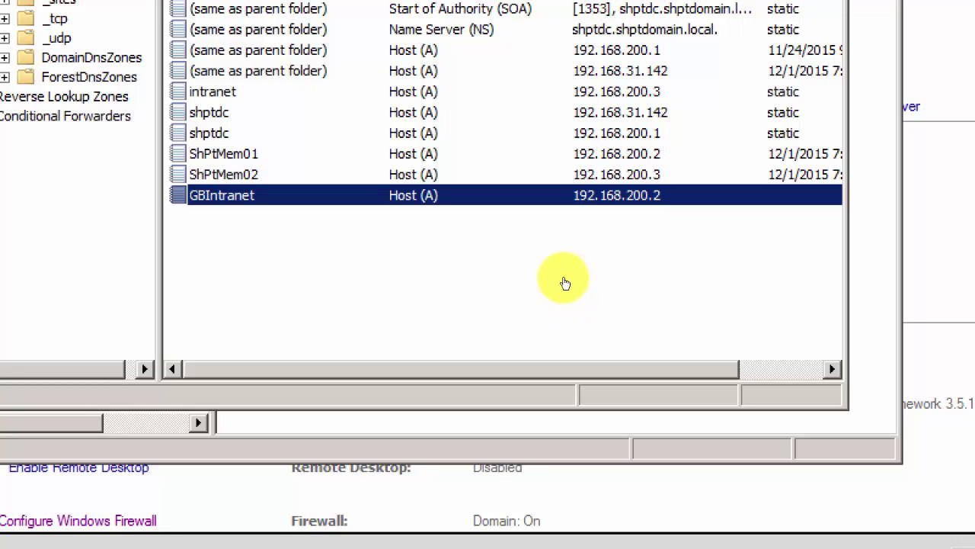
{"action": "left_click", "coordinate": [566, 282]}
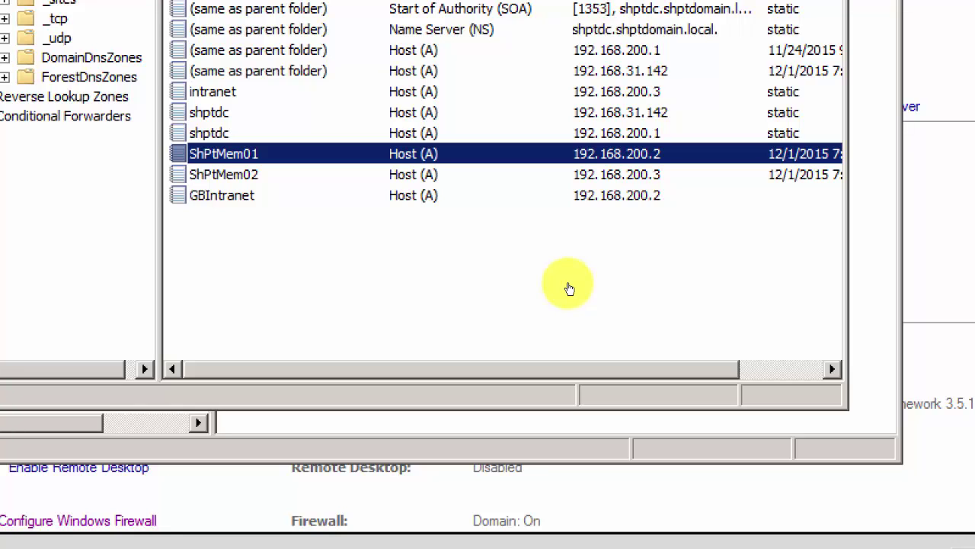
{"action": "left_click", "coordinate": [344, 303]}
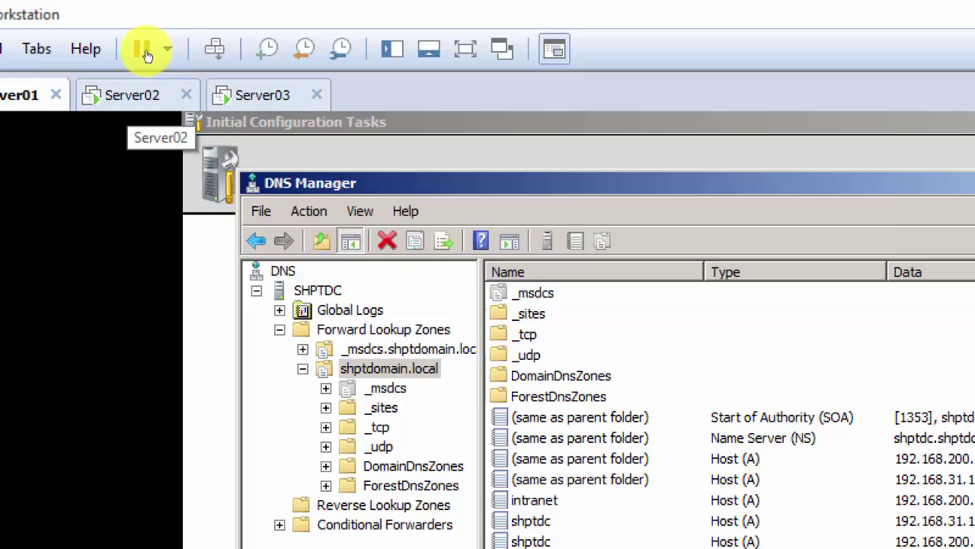
Step: Switch to the Server02 virtual machine and reload the web applications list from the Central Administration home page
{"action": "left_click", "coordinate": [135, 95]}
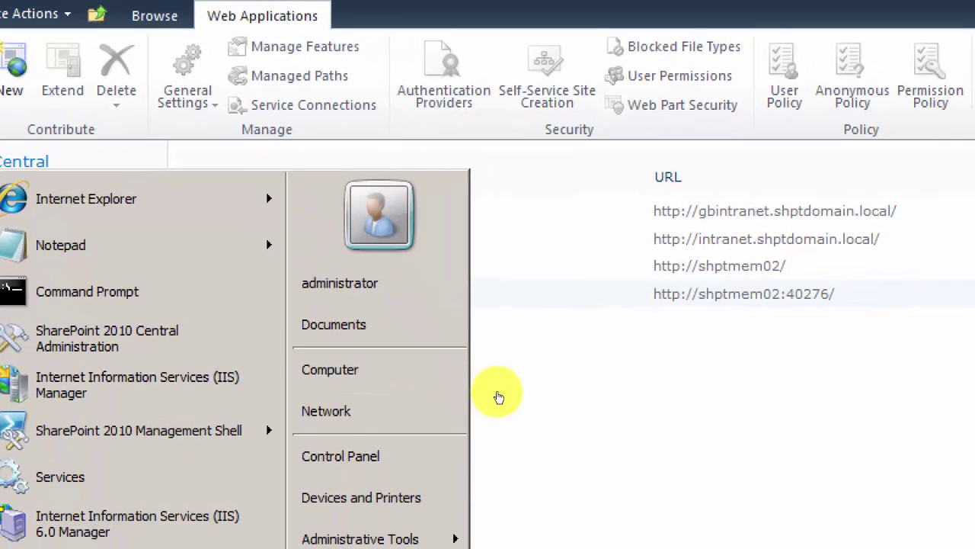
{"action": "left_click", "coordinate": [539, 391]}
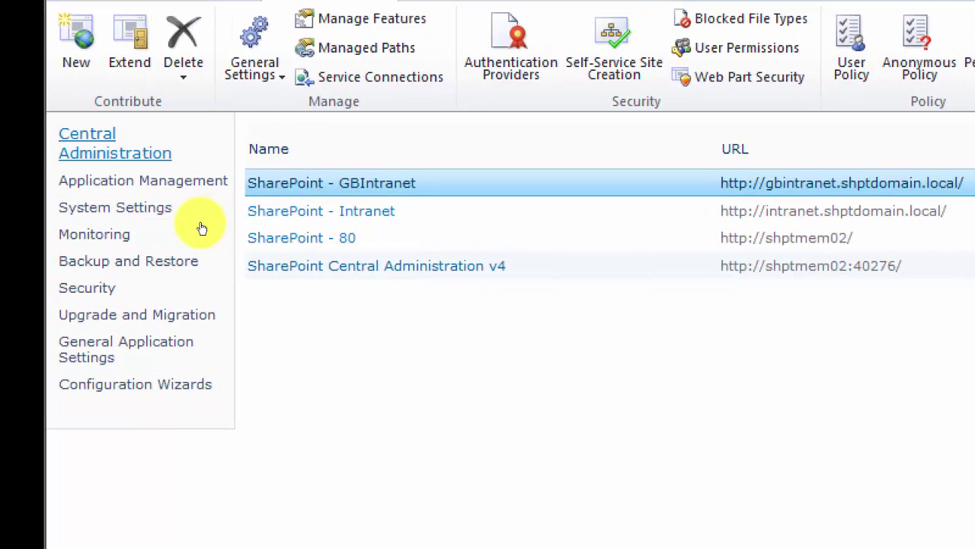
{"action": "left_click", "coordinate": [199, 227]}
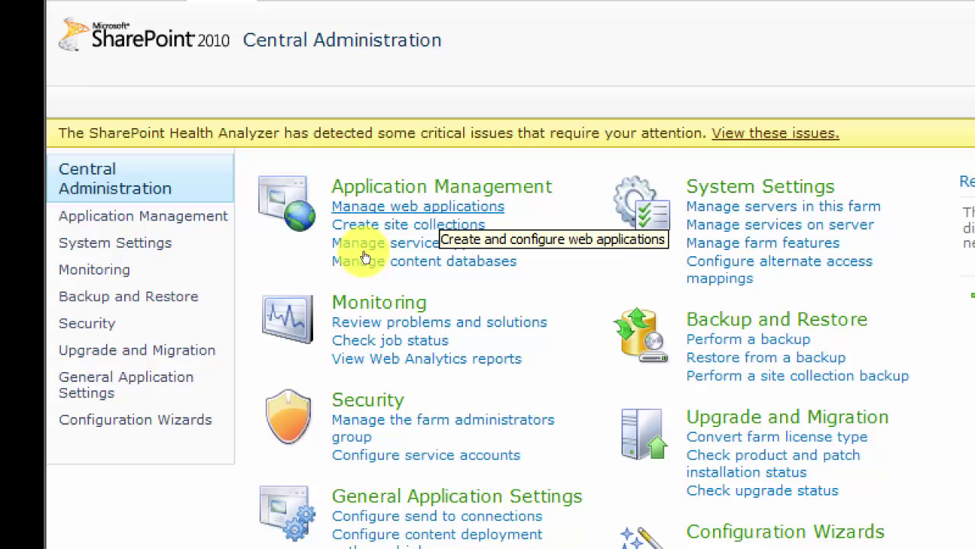
{"action": "left_click", "coordinate": [366, 206]}
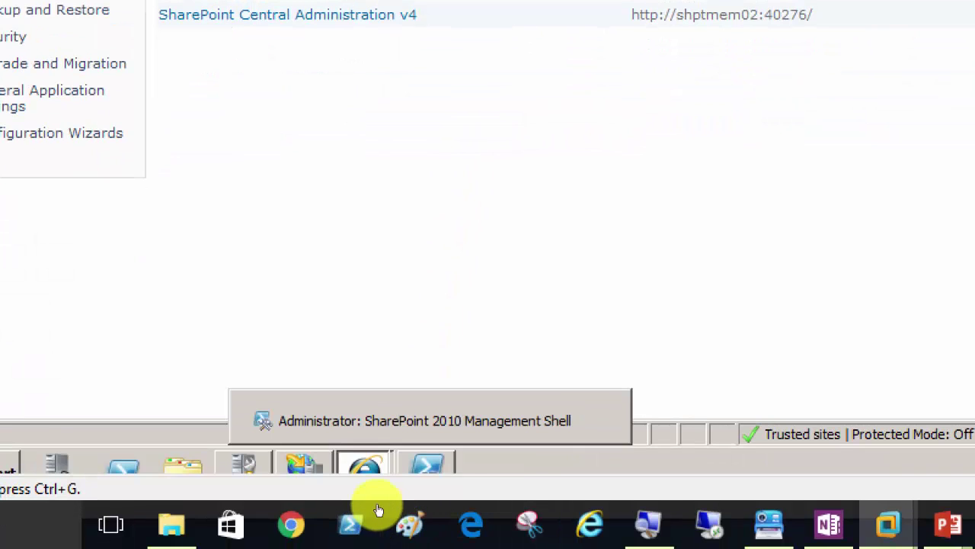
Step: Bring Internet Explorer's People and Groups page forward and browse to gbintranet.shptdomain.local in a new tab
{"action": "left_click", "coordinate": [381, 482]}
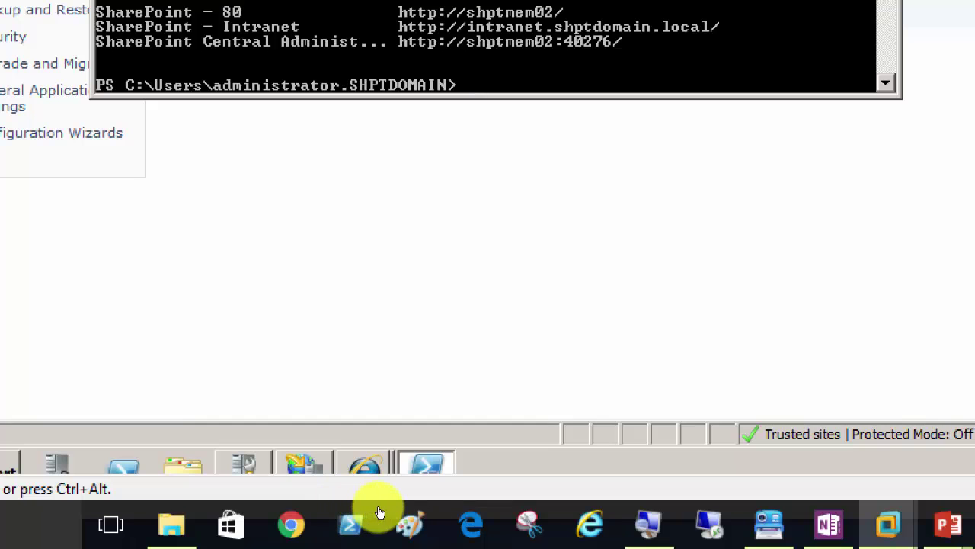
{"action": "mouse_move", "coordinate": [373, 504]}
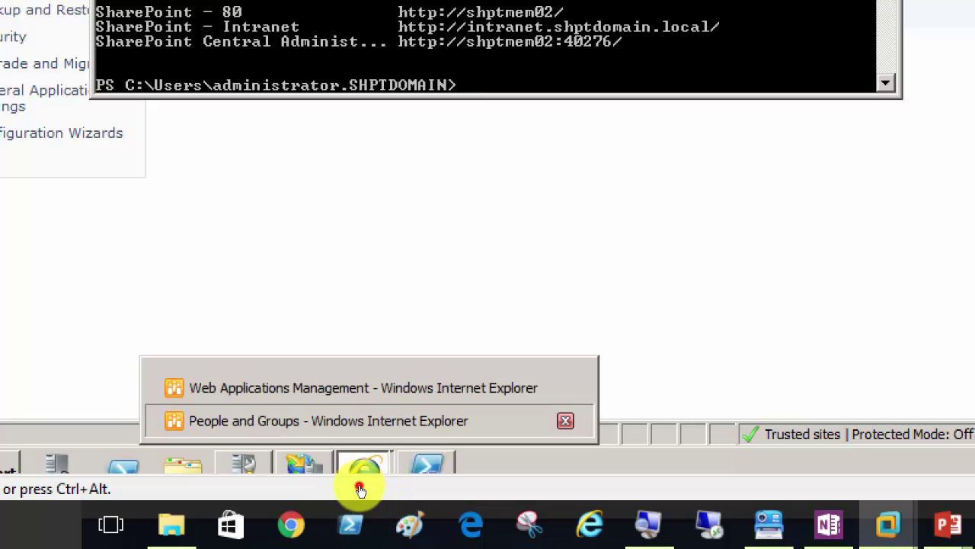
{"action": "left_click", "coordinate": [327, 420]}
{"action": "key", "text": "ctrl+t"}
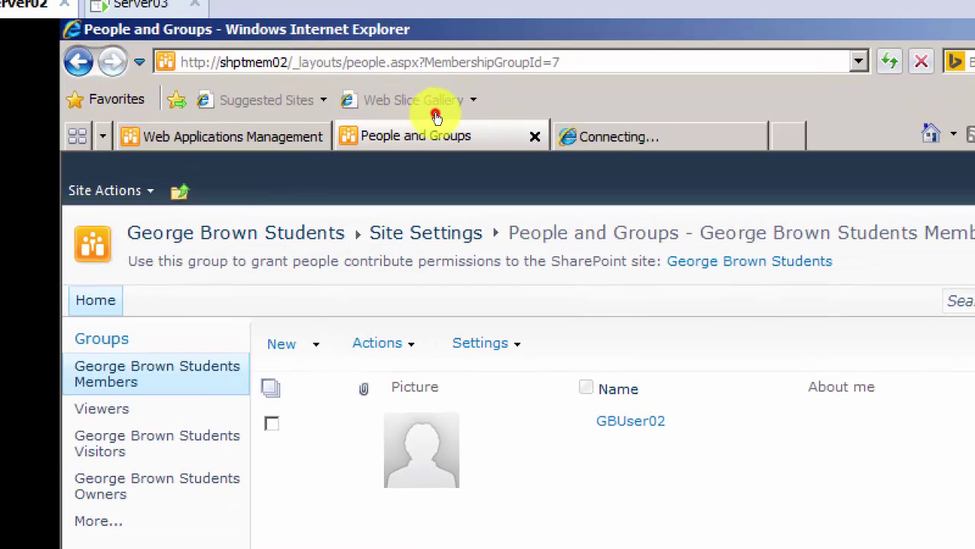
{"action": "type", "text": "g"}
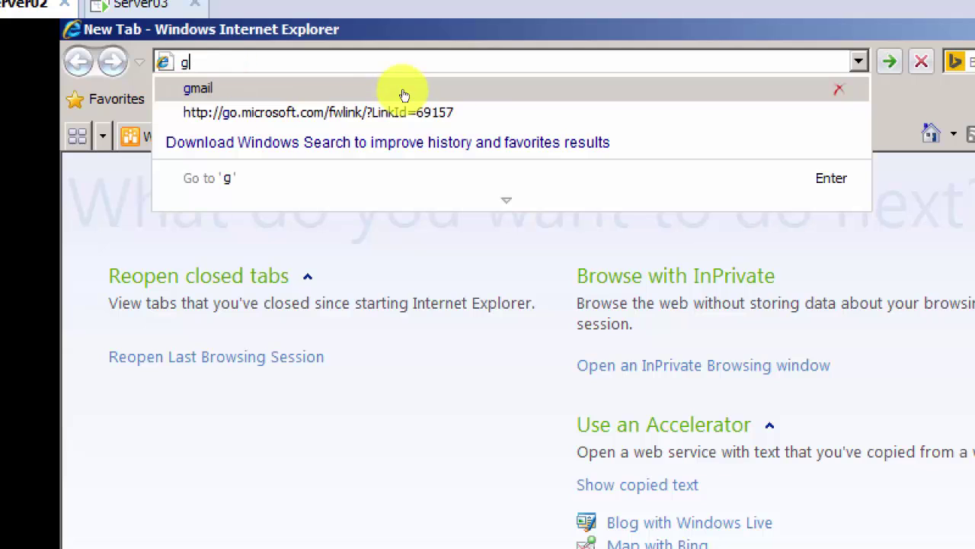
{"action": "type", "text": "bint"}
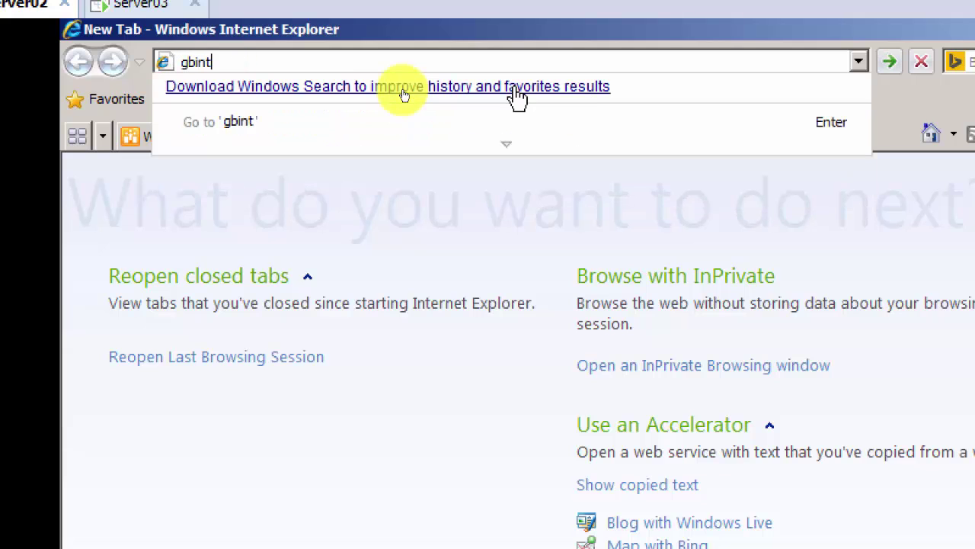
{"action": "type", "text": "ranet."}
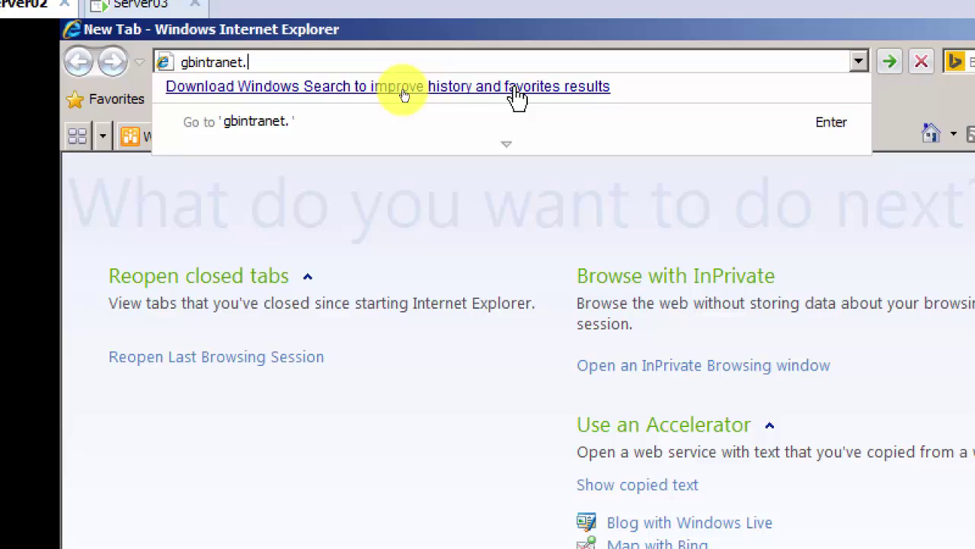
{"action": "type", "text": "shptd"}
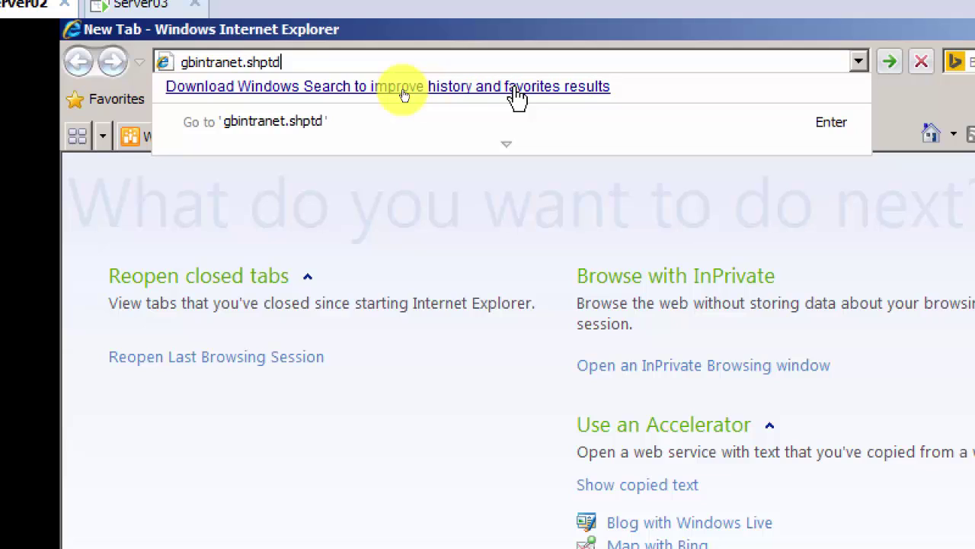
{"action": "type", "text": "omain.loca"}
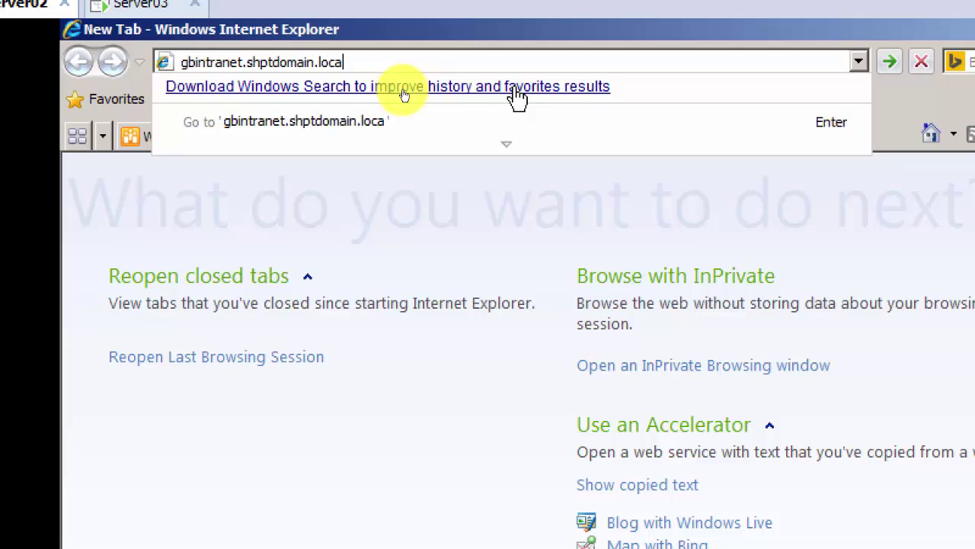
{"action": "type", "text": "l"}
{"action": "key", "text": "Return"}
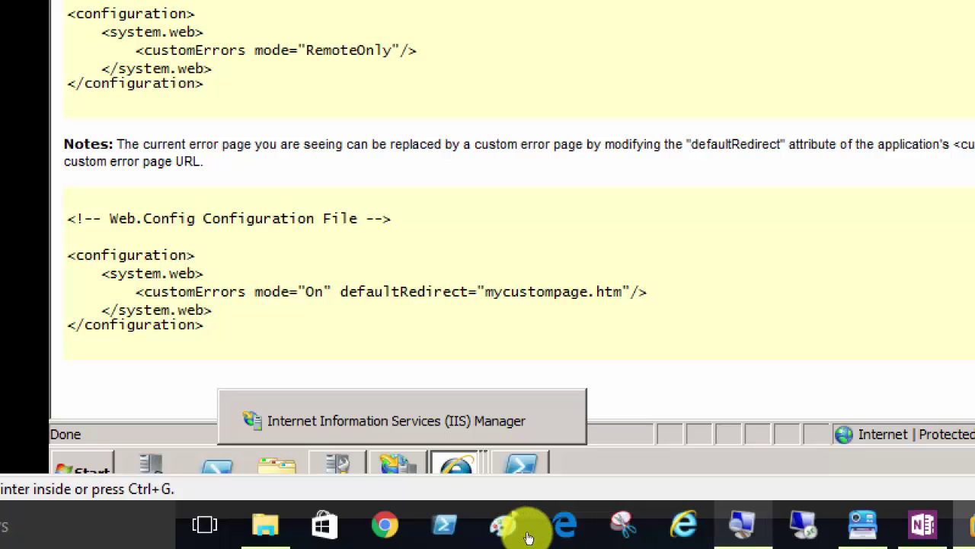
{"action": "left_click", "coordinate": [526, 534]}
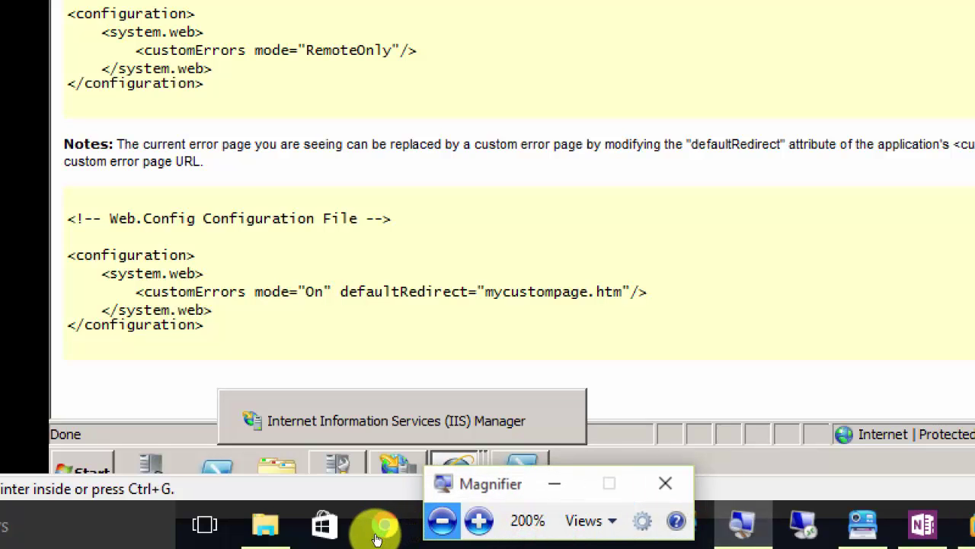
Step: Reset the screen magnification to 100%, switch to the MCSA 2012-Azure-Citrix-ZDC-WI-Screenshots document, show its Manage Content Databases capture and maximize the window
{"action": "left_click", "coordinate": [442, 521]}
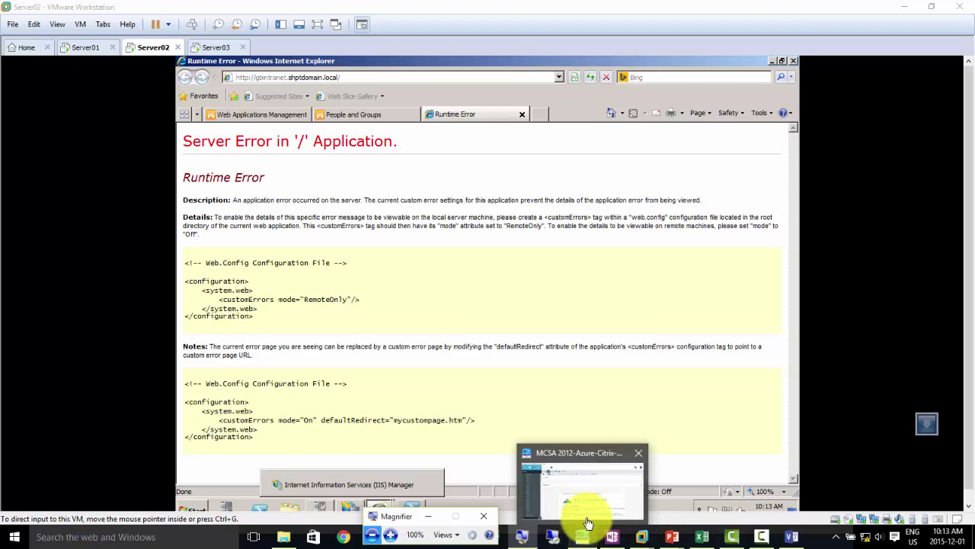
{"action": "left_click", "coordinate": [587, 521]}
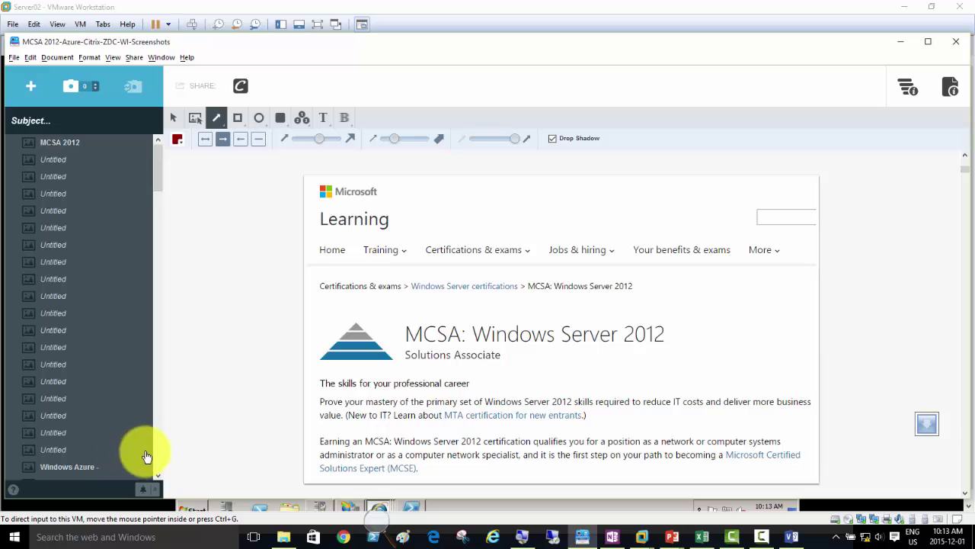
{"action": "scroll", "coordinate": [150, 458], "scroll_direction": "down", "scroll_amount": 10}
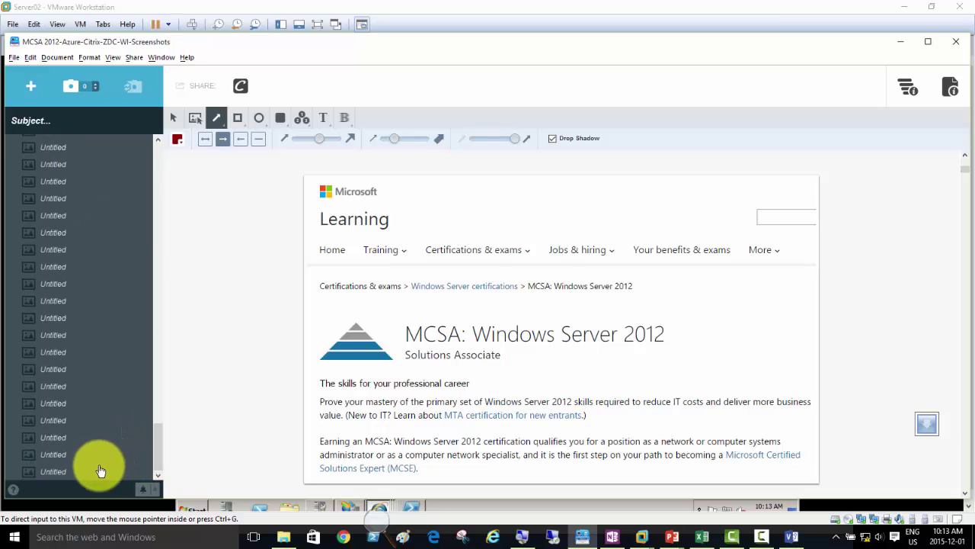
{"action": "left_click", "coordinate": [65, 356]}
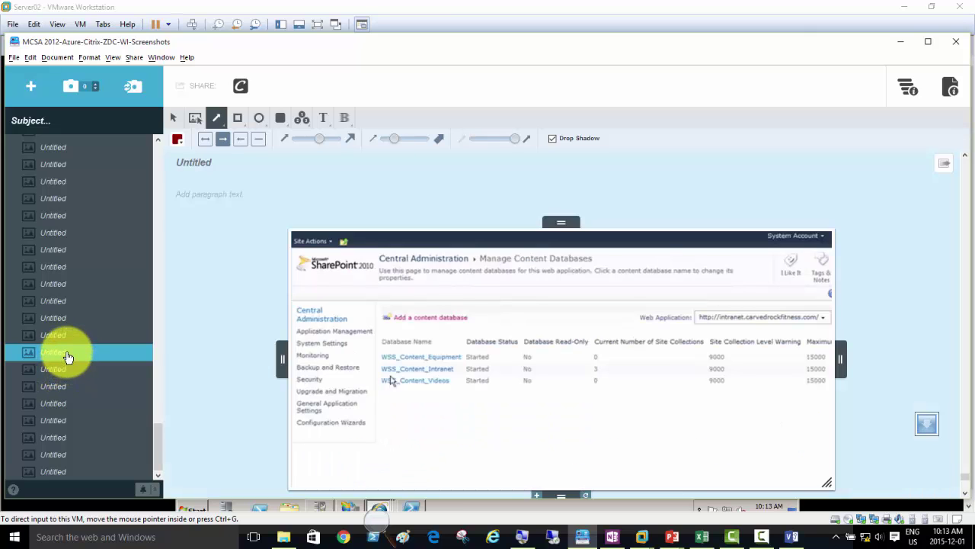
{"action": "left_click", "coordinate": [928, 47]}
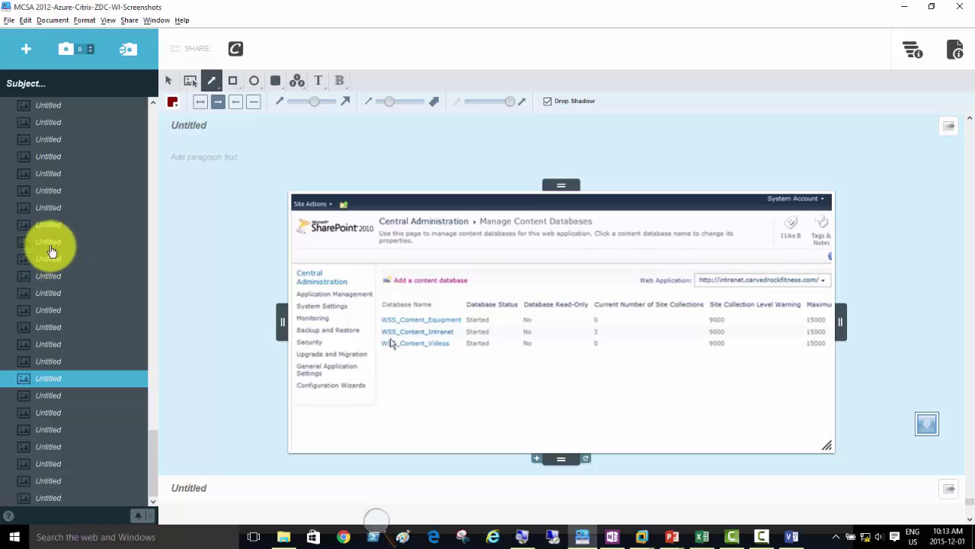
Step: Go back through the captures from the content database design slide to the ones of the intranet.shptdomain.local/main site in the browser
{"action": "left_click", "coordinate": [52, 244]}
{"action": "left_click", "coordinate": [55, 157]}
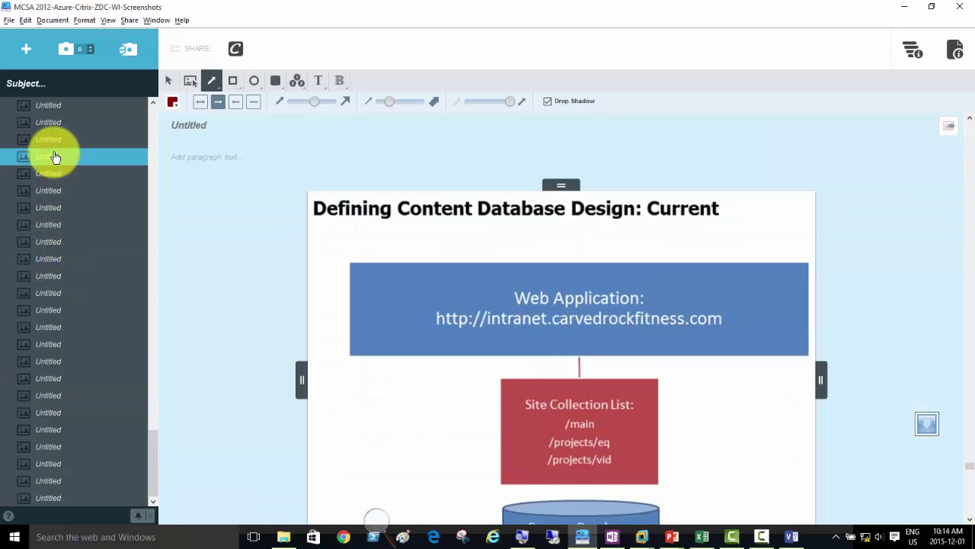
{"action": "key", "text": "Up"}
{"action": "key", "text": "Up"}
{"action": "key", "text": "Up"}
{"action": "key", "text": "Up"}
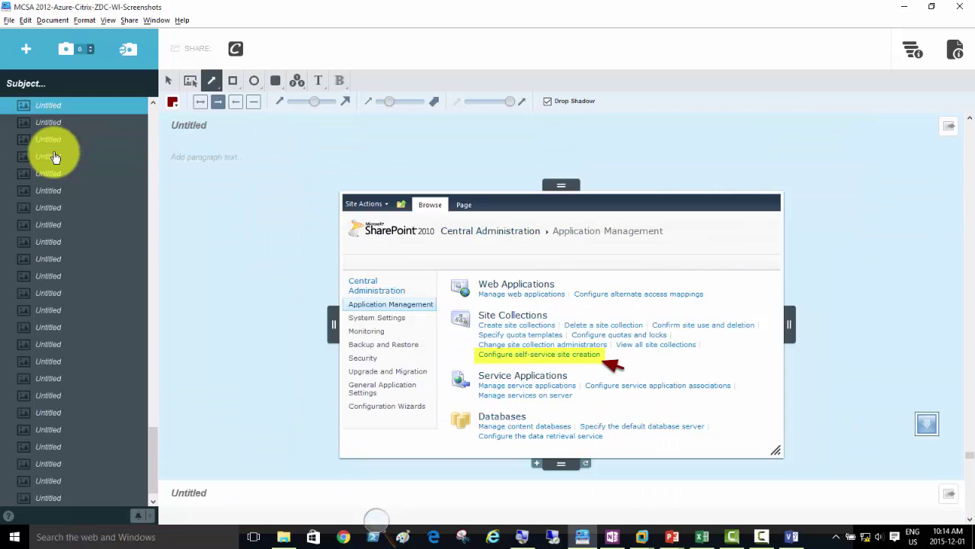
{"action": "key", "text": "Up"}
{"action": "key", "text": "Up"}
{"action": "key", "text": "Up"}
{"action": "key", "text": "Up"}
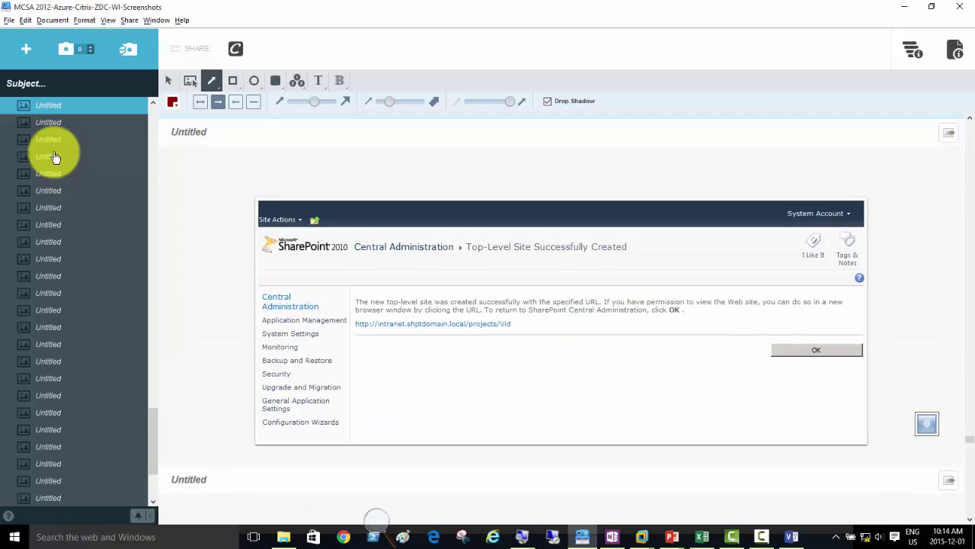
{"action": "key", "text": "Up"}
{"action": "key", "text": "Up"}
{"action": "key", "text": "Up"}
{"action": "key", "text": "Up"}
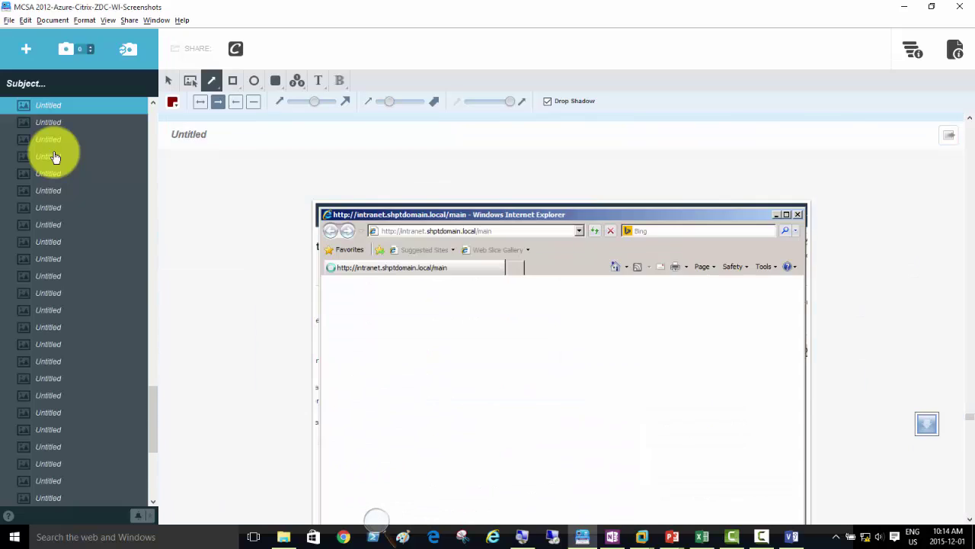
Step: Review the earlier captures covering the /main site sign-in, the site collection administrators, the domain users and the Create Site Collection form
{"action": "key", "text": "Down"}
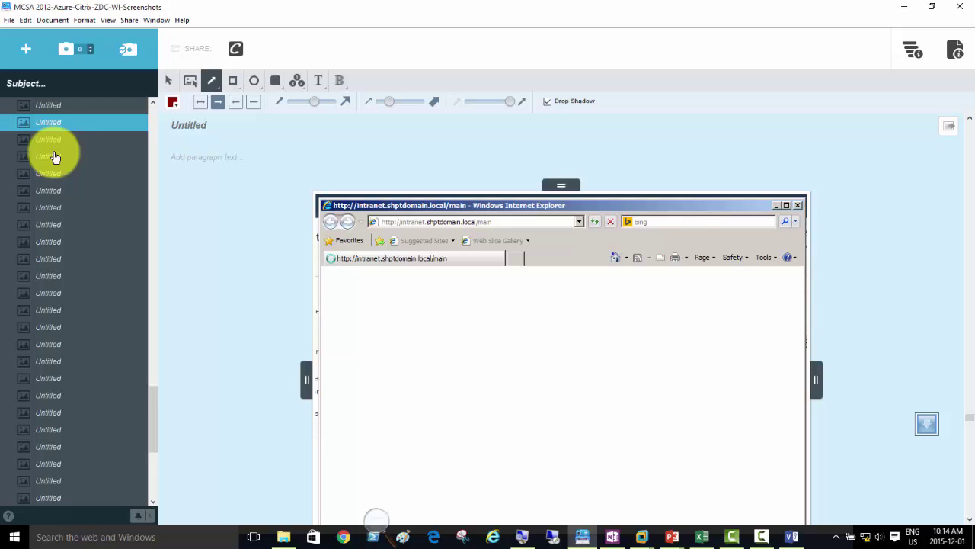
{"action": "key", "text": "Up"}
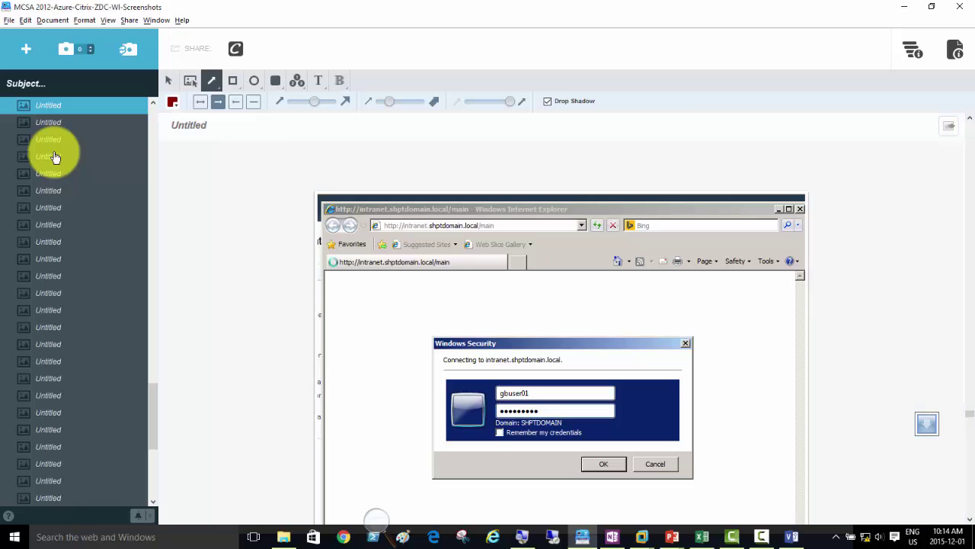
{"action": "key", "text": "Up"}
{"action": "key", "text": "Up"}
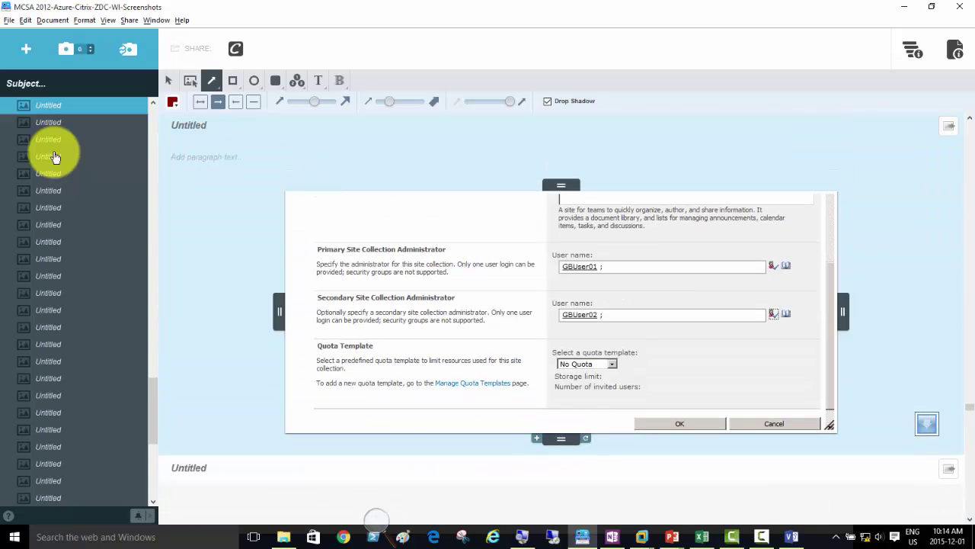
{"action": "key", "text": "Up"}
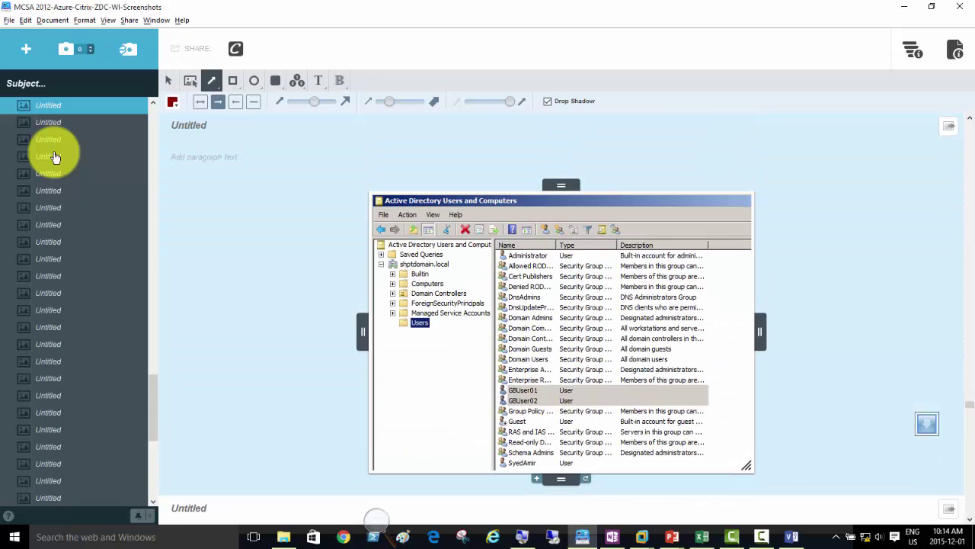
{"action": "key", "text": "Up"}
{"action": "key", "text": "Up"}
{"action": "key", "text": "Up"}
{"action": "key", "text": "Up"}
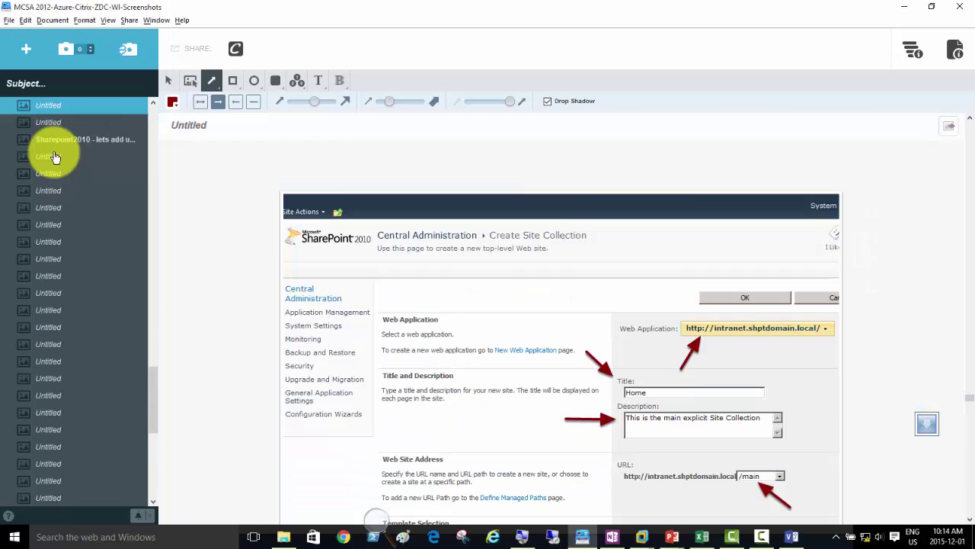
Step: Go further back through the site collection and Define Managed Paths captures to the Web Applications Management capture marking Managed Paths
{"action": "key", "text": "Up"}
{"action": "key", "text": "Up"}
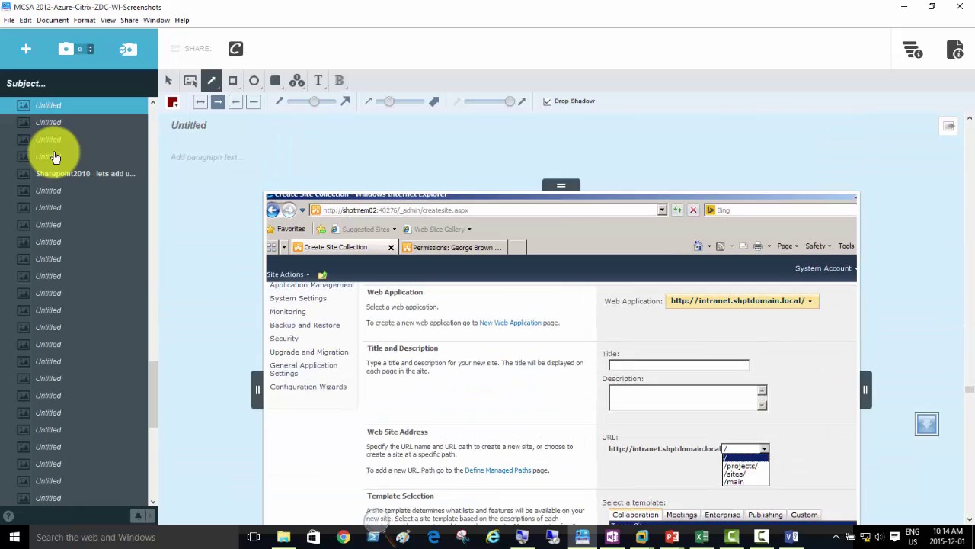
{"action": "key", "text": "Up"}
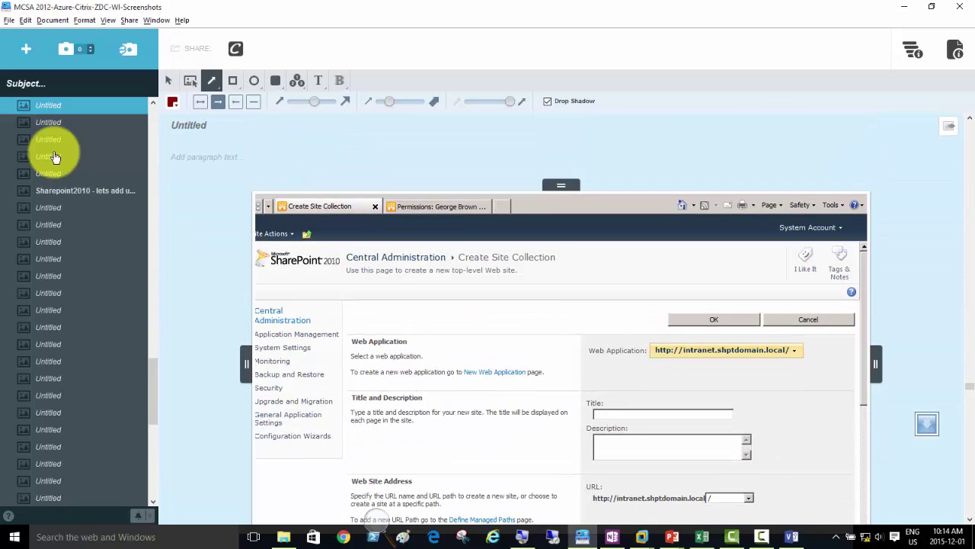
{"action": "key", "text": "Up"}
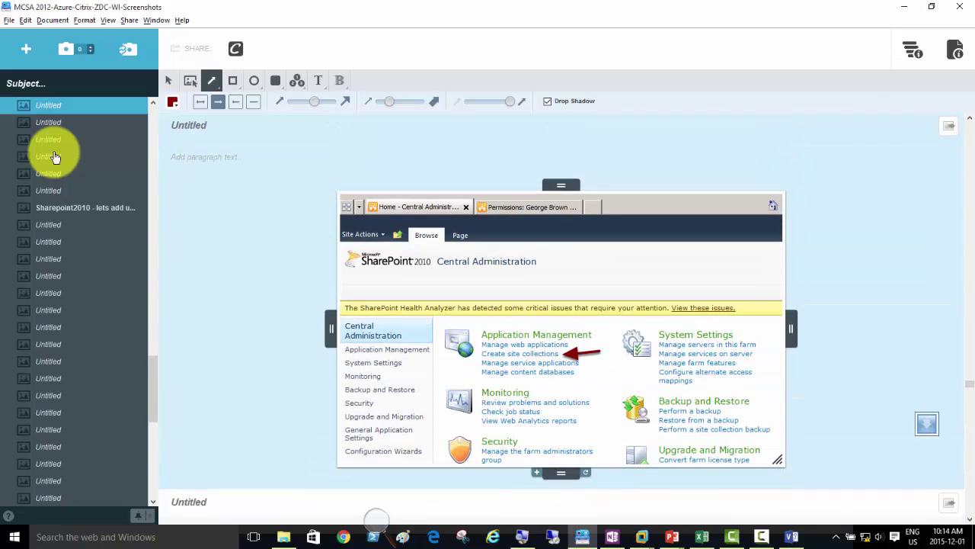
{"action": "key", "text": "Up"}
{"action": "key", "text": "Up"}
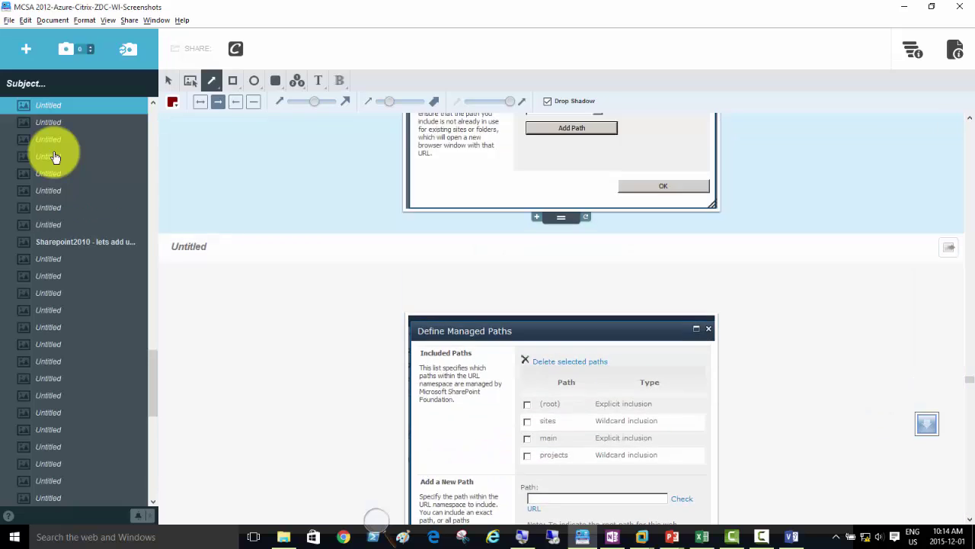
{"action": "key", "text": "Up"}
{"action": "key", "text": "Up"}
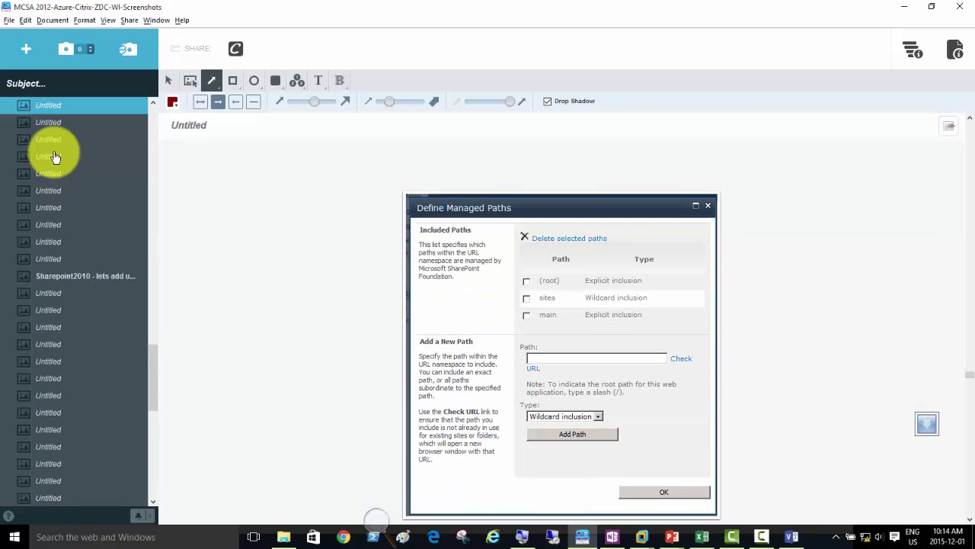
{"action": "key", "text": "Up"}
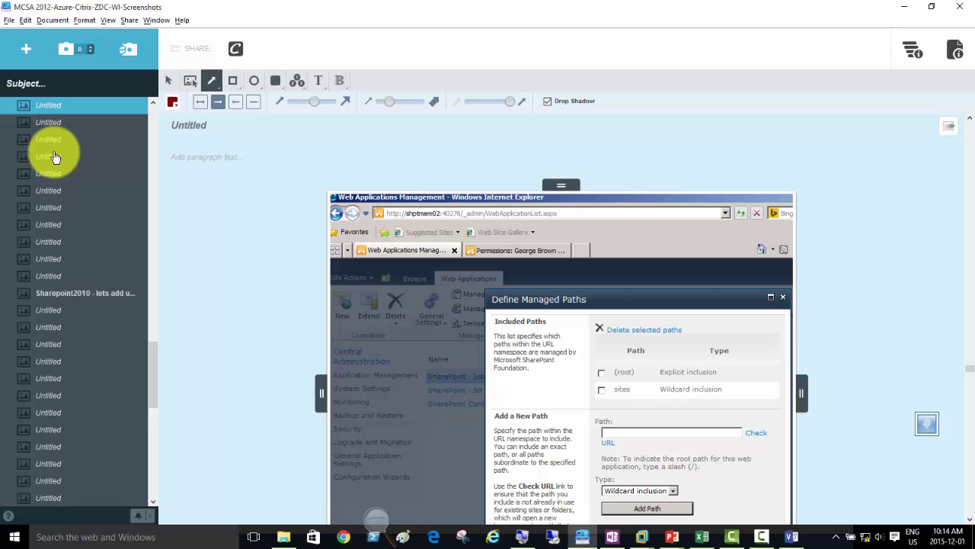
{"action": "key", "text": "Up"}
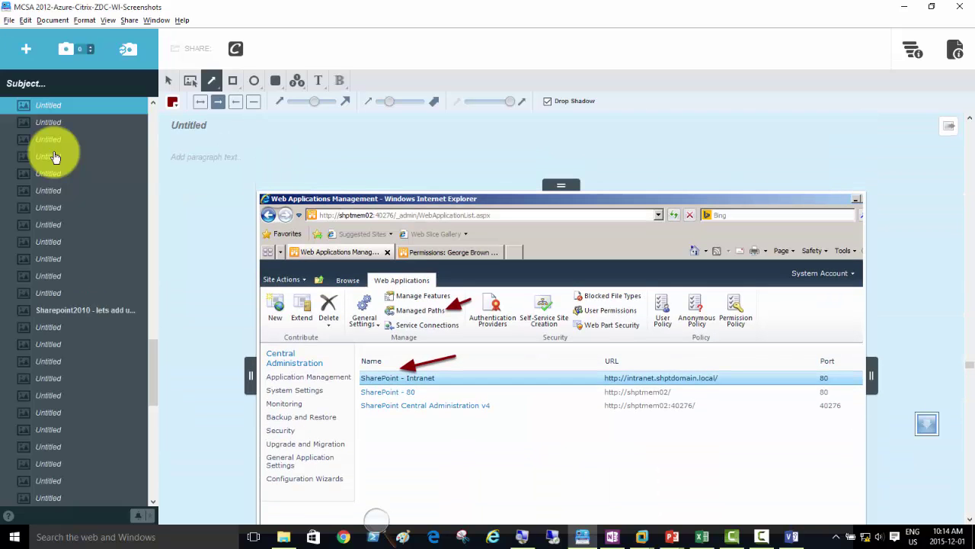
Step: Go back to the Creating Site Collections slide and read its description and the three prerequisites
{"action": "key", "text": "Up"}
{"action": "key", "text": "Up"}
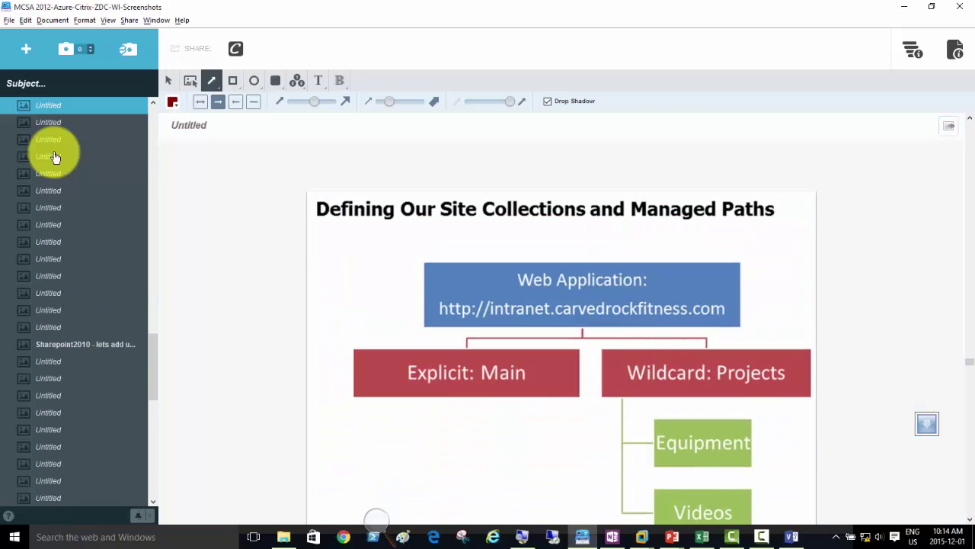
{"action": "key", "text": "Up"}
{"action": "key", "text": "Up"}
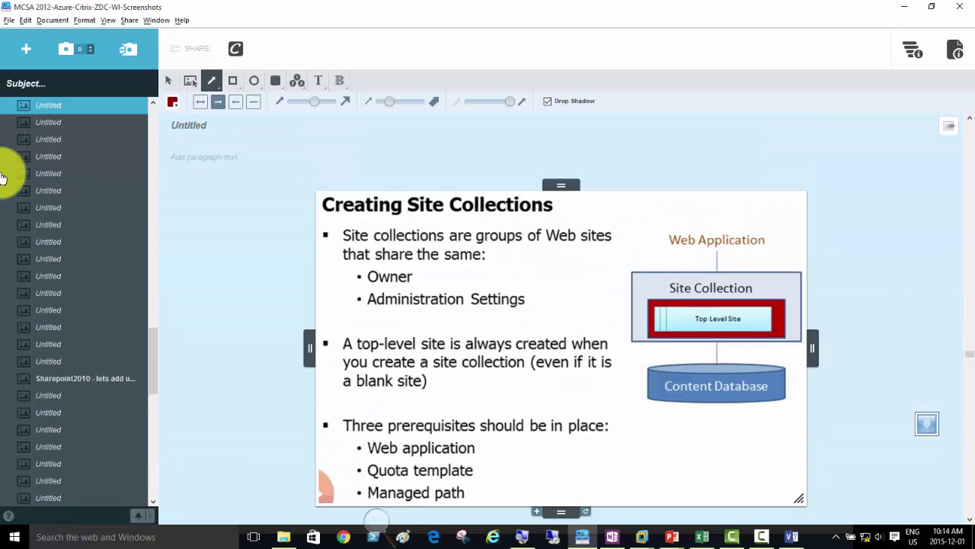
{"action": "scroll", "coordinate": [364, 299], "scroll_direction": "down", "scroll_amount": 1}
{"action": "scroll", "coordinate": [365, 299], "scroll_direction": "down", "scroll_amount": 1}
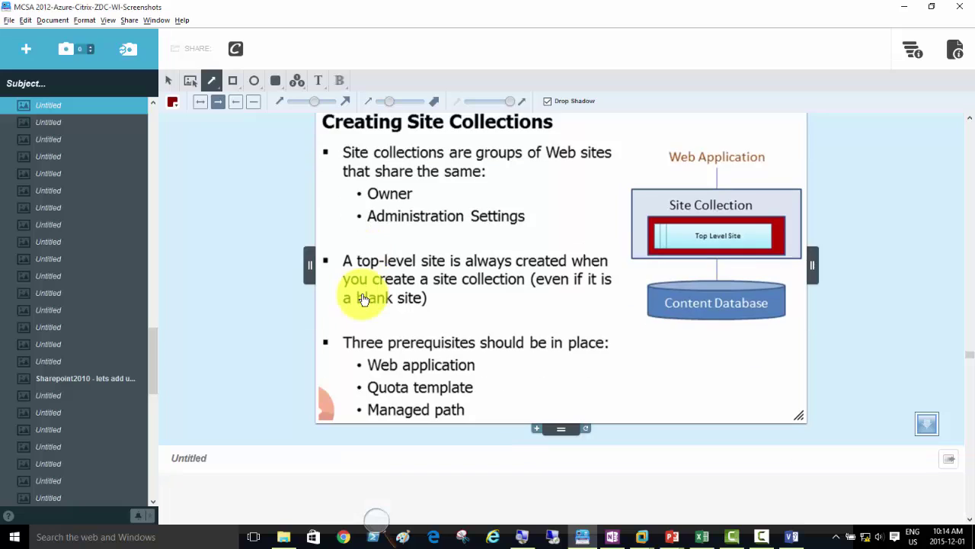
{"action": "scroll", "coordinate": [418, 259], "scroll_direction": "up", "scroll_amount": 2}
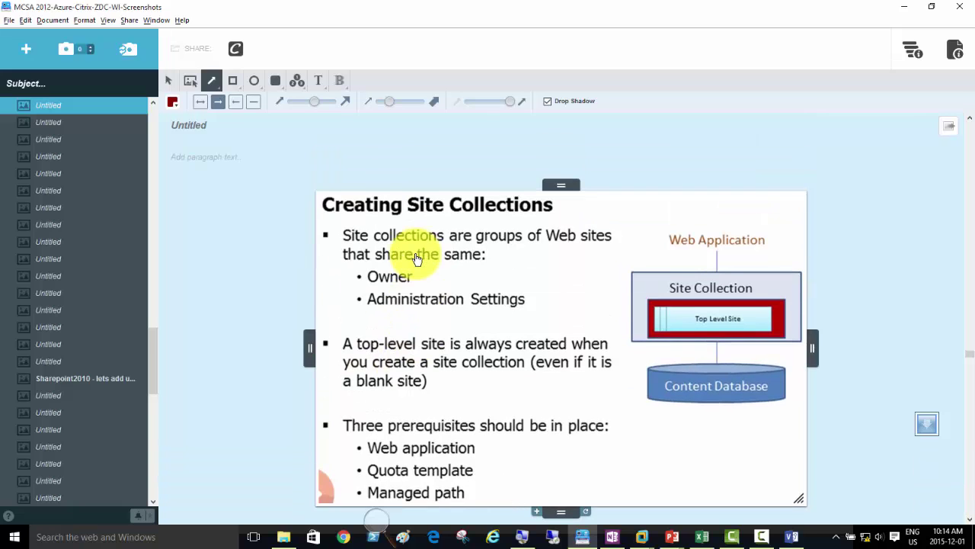
{"action": "scroll", "coordinate": [417, 259], "scroll_direction": "down", "scroll_amount": 2}
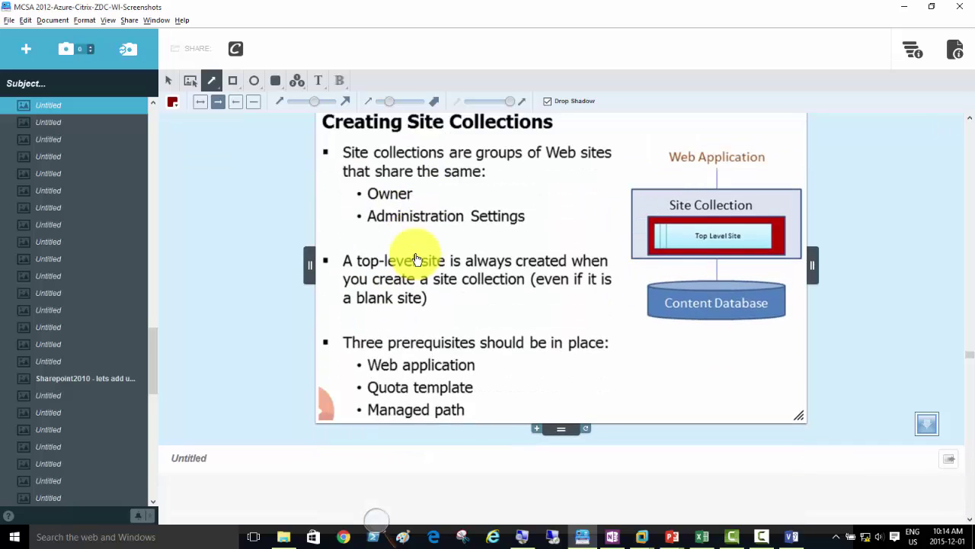
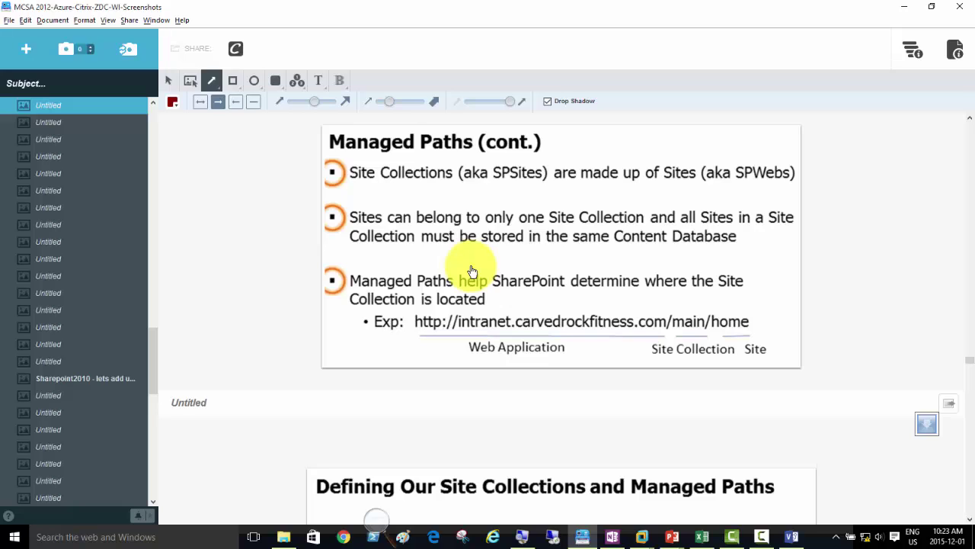
Step: Read the Managed Paths (cont.) slide and examine the Defining Our Site Collections and Managed Paths diagram
{"action": "scroll", "coordinate": [516, 259], "scroll_direction": "down", "scroll_amount": 3}
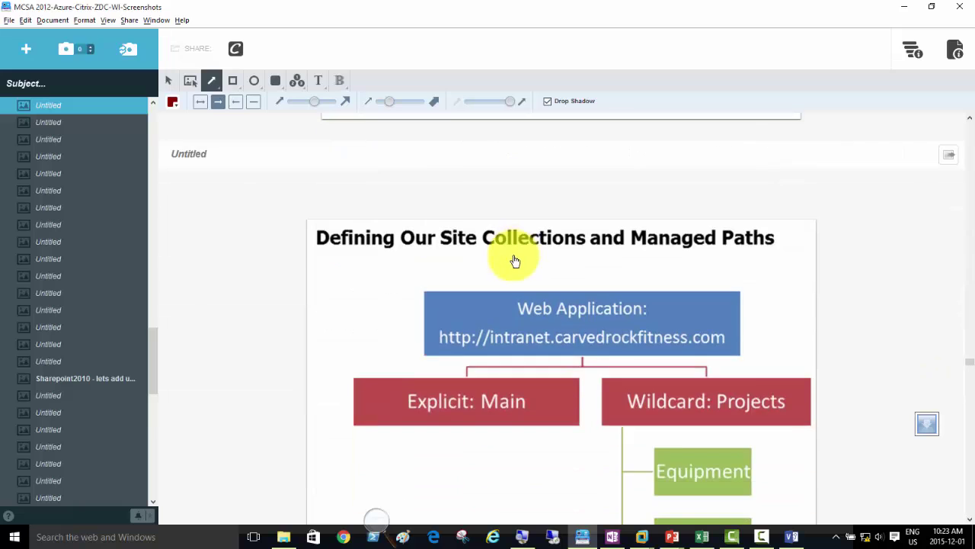
{"action": "scroll", "coordinate": [516, 262], "scroll_direction": "up", "scroll_amount": 3}
{"action": "scroll", "coordinate": [515, 261], "scroll_direction": "down", "scroll_amount": 4}
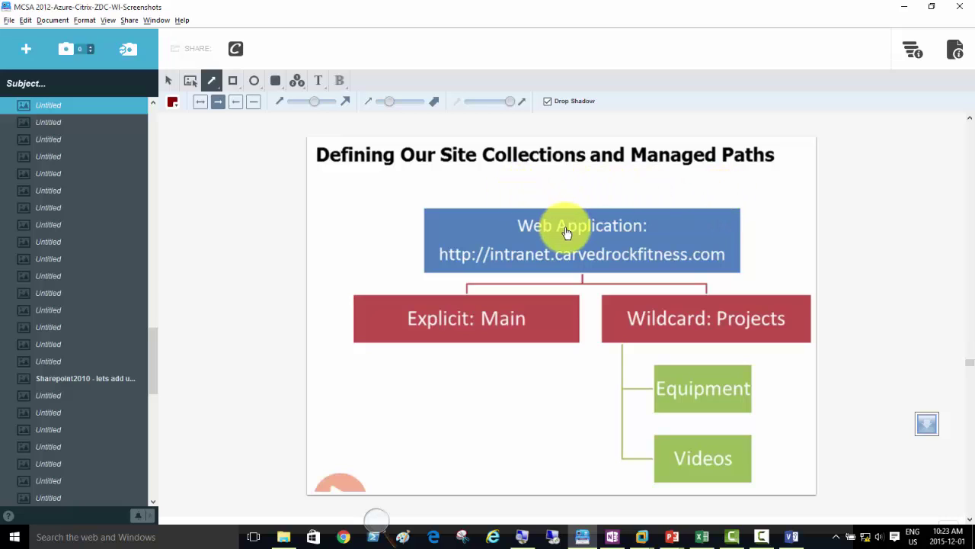
{"action": "scroll", "coordinate": [564, 231], "scroll_direction": "down", "scroll_amount": 1}
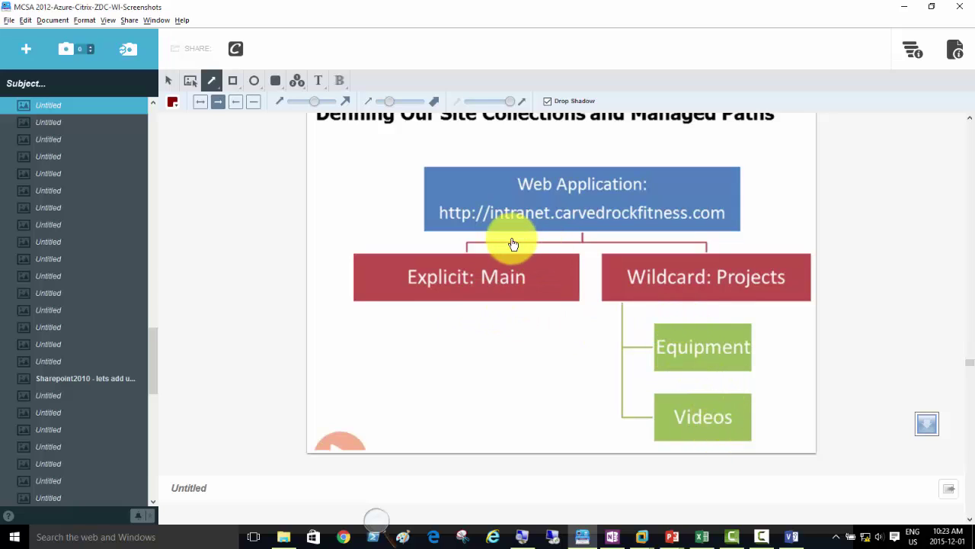
Step: Examine the captures showing Managed Paths for the SharePoint - Intranet web application and the Define Managed Paths dialog
{"action": "scroll", "coordinate": [515, 251], "scroll_direction": "down", "scroll_amount": 2}
{"action": "scroll", "coordinate": [517, 260], "scroll_direction": "down", "scroll_amount": 1}
{"action": "scroll", "coordinate": [516, 259], "scroll_direction": "down", "scroll_amount": 2}
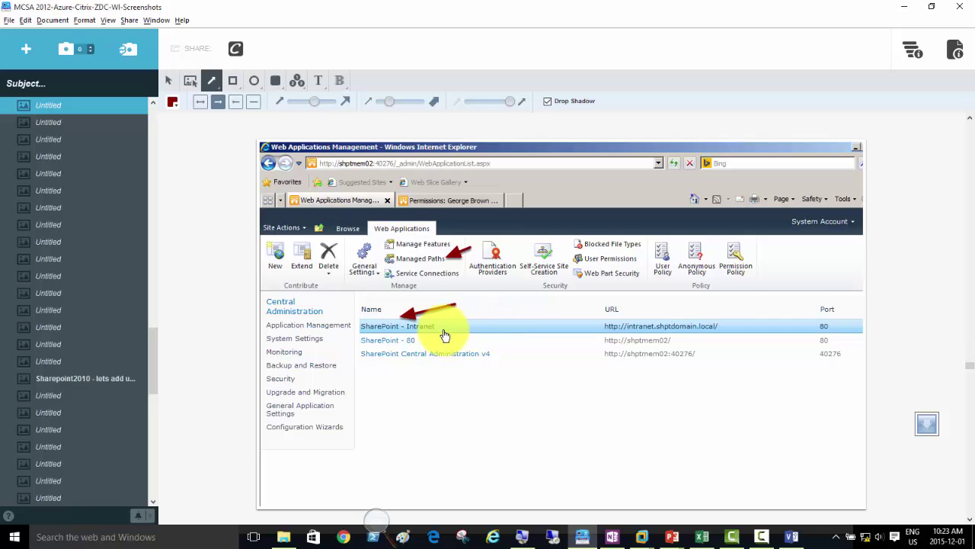
{"action": "scroll", "coordinate": [453, 333], "scroll_direction": "down", "scroll_amount": 7}
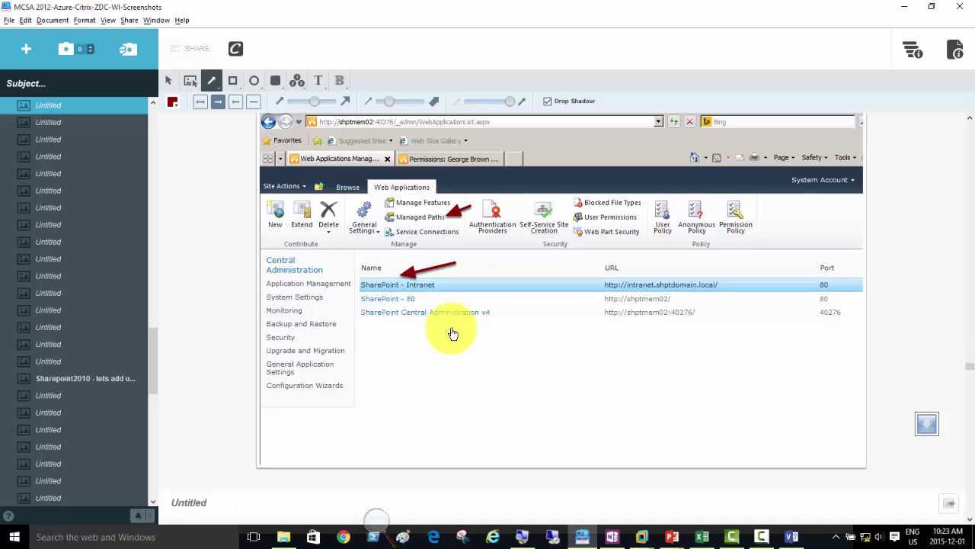
{"action": "scroll", "coordinate": [453, 333], "scroll_direction": "down", "scroll_amount": 2}
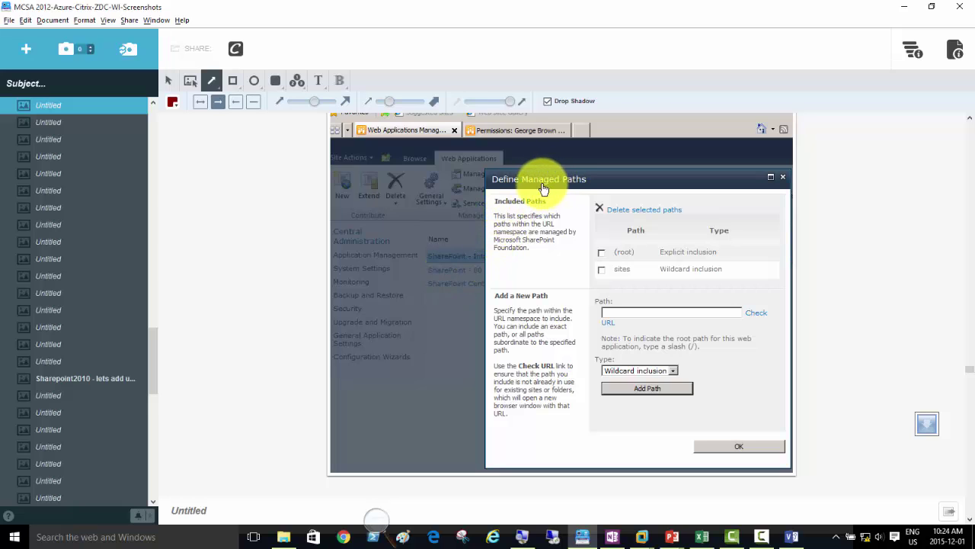
{"action": "scroll", "coordinate": [488, 208], "scroll_direction": "up", "scroll_amount": 1}
{"action": "scroll", "coordinate": [488, 208], "scroll_direction": "up", "scroll_amount": 10}
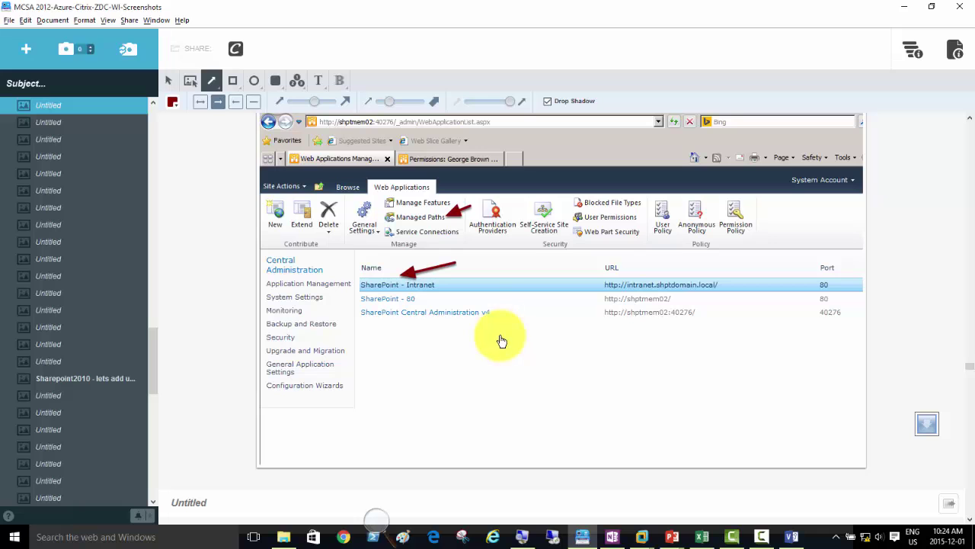
{"action": "scroll", "coordinate": [501, 341], "scroll_direction": "up", "scroll_amount": 3}
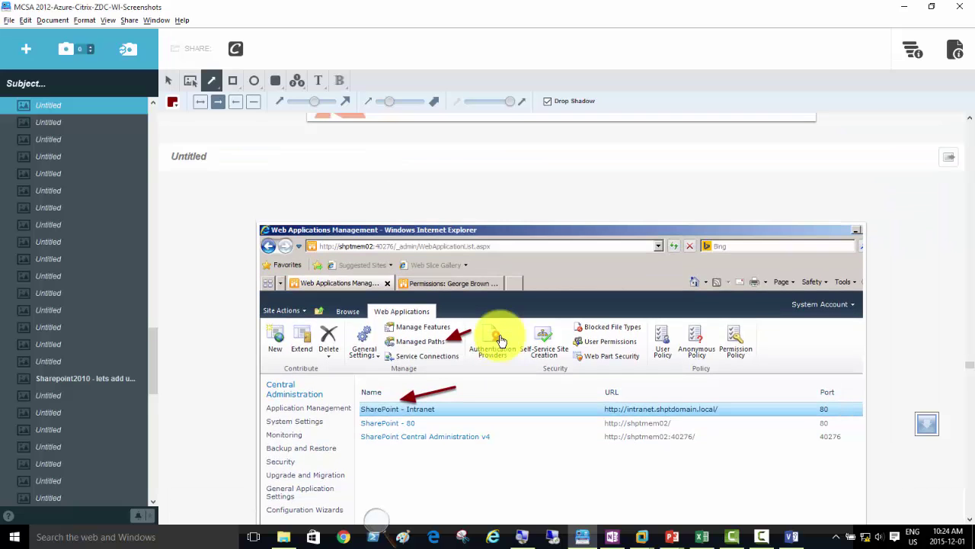
Step: Go back past the managed paths diagram to the Creating Site Collections slide and review its three prerequisites
{"action": "scroll", "coordinate": [501, 340], "scroll_direction": "up", "scroll_amount": 10}
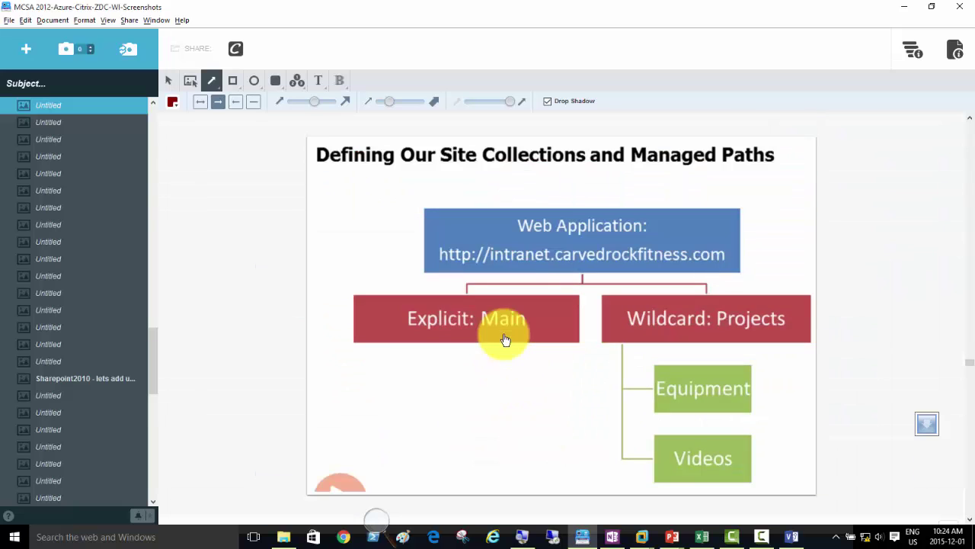
{"action": "scroll", "coordinate": [505, 339], "scroll_direction": "up", "scroll_amount": 10}
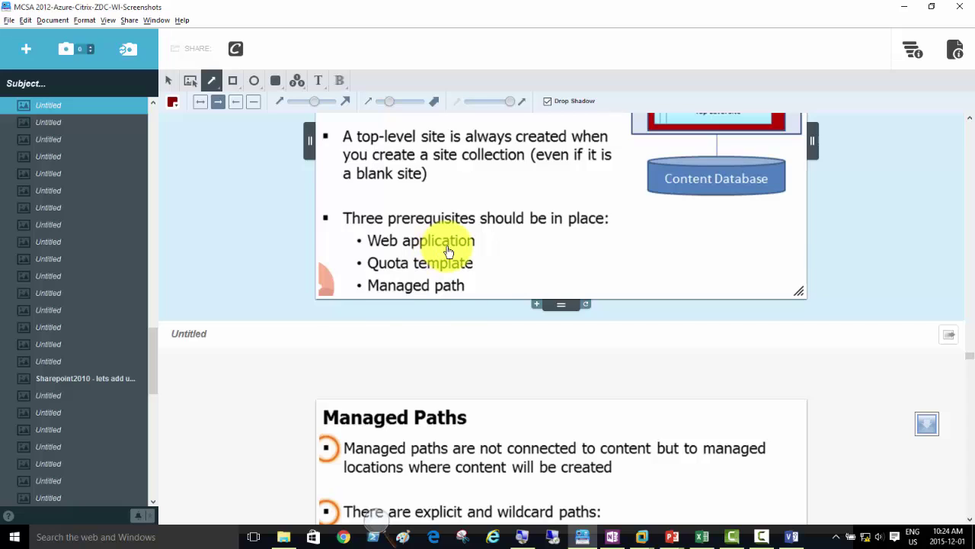
{"action": "scroll", "coordinate": [448, 253], "scroll_direction": "up", "scroll_amount": 4}
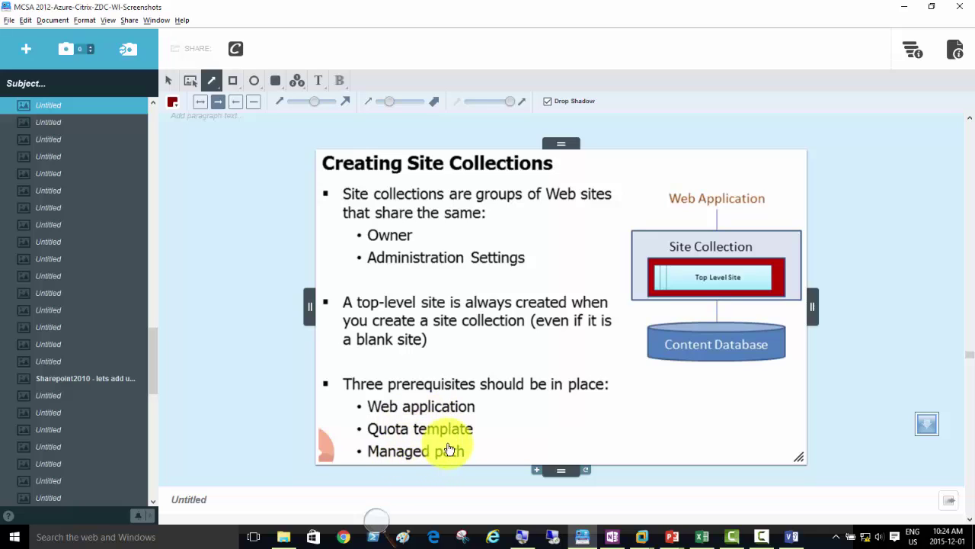
{"action": "scroll", "coordinate": [457, 450], "scroll_direction": "down", "scroll_amount": 3}
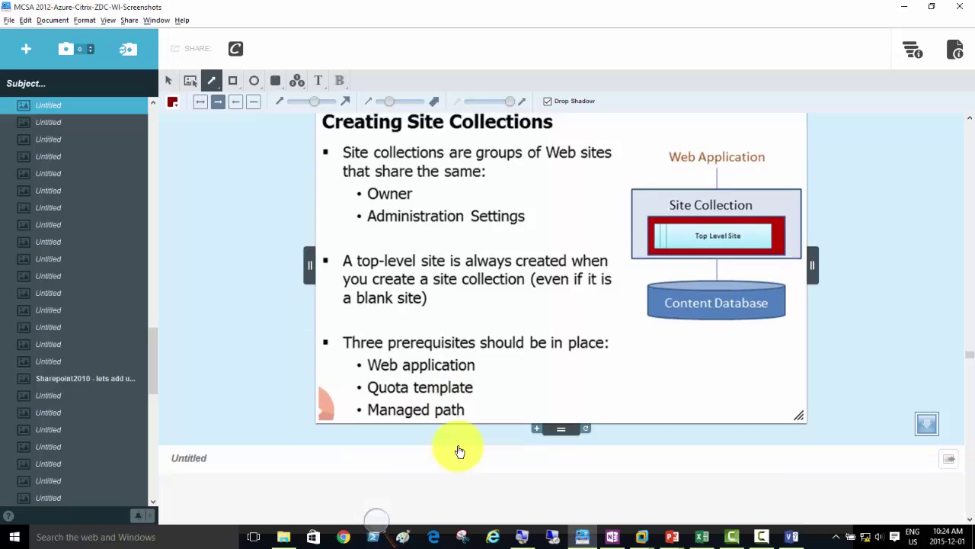
Step: Read the Managed Paths slides on explicit and wildcard paths and examine the Defining Our Site Collections and Managed Paths diagram
{"action": "scroll", "coordinate": [452, 388], "scroll_direction": "down", "scroll_amount": 8}
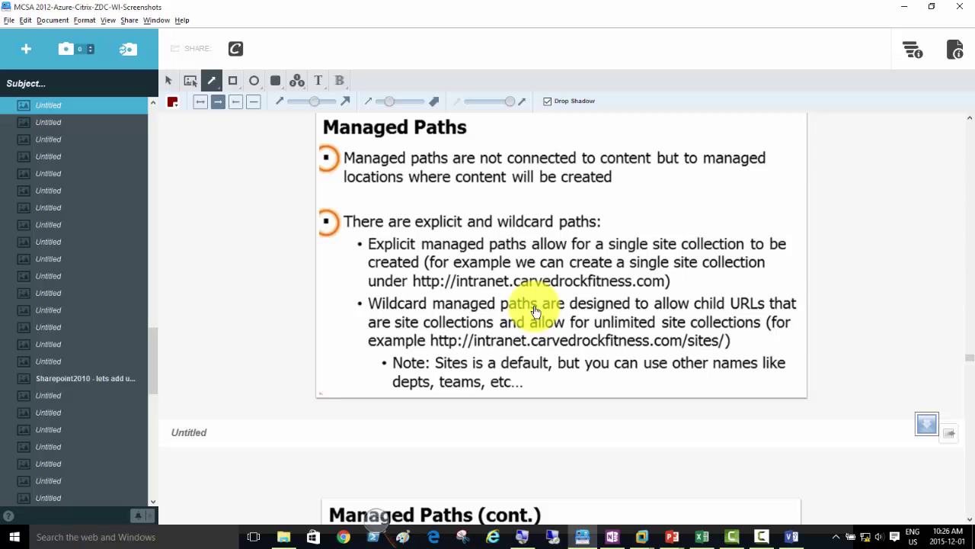
{"action": "scroll", "coordinate": [457, 229], "scroll_direction": "down", "scroll_amount": 5}
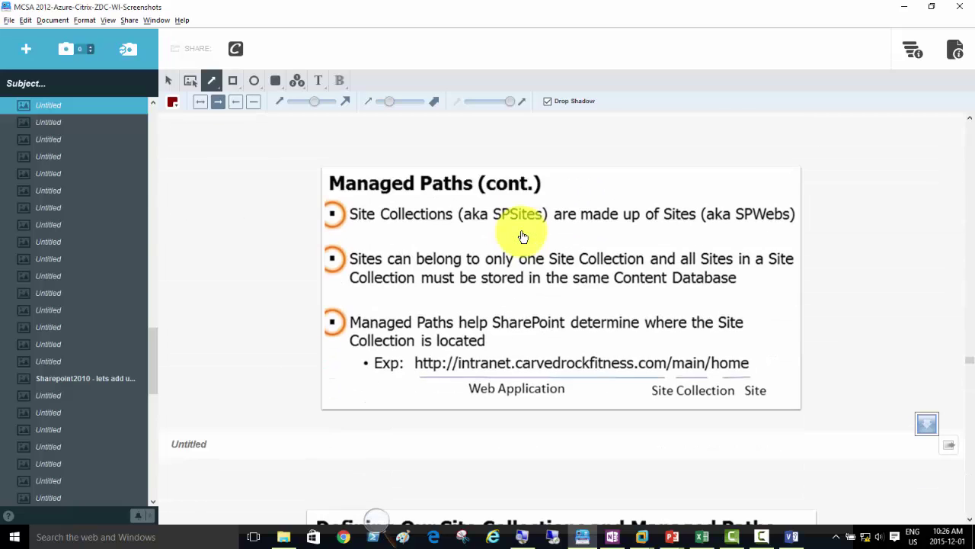
{"action": "scroll", "coordinate": [518, 232], "scroll_direction": "down", "scroll_amount": 2}
{"action": "scroll", "coordinate": [518, 232], "scroll_direction": "up", "scroll_amount": 2}
{"action": "scroll", "coordinate": [530, 234], "scroll_direction": "down", "scroll_amount": 5}
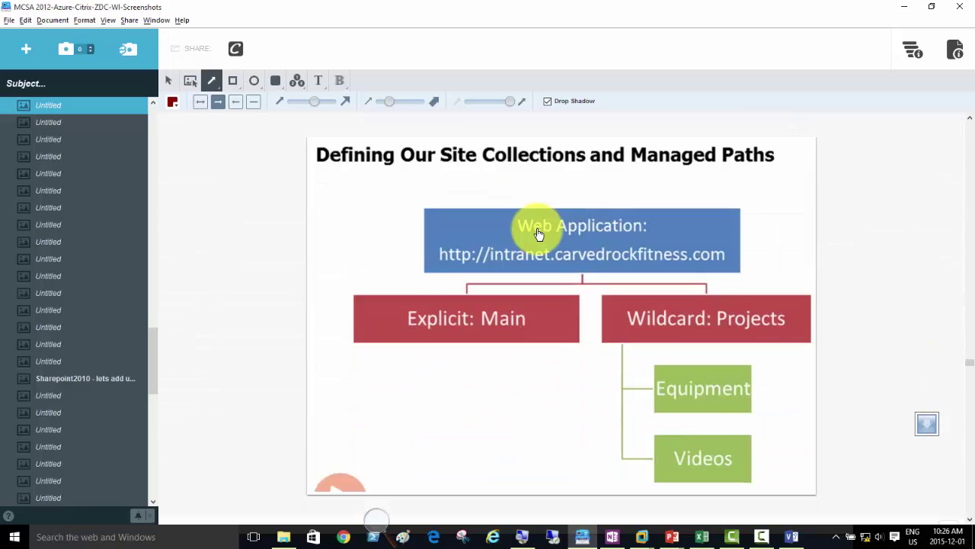
{"action": "scroll", "coordinate": [538, 233], "scroll_direction": "down", "scroll_amount": 2}
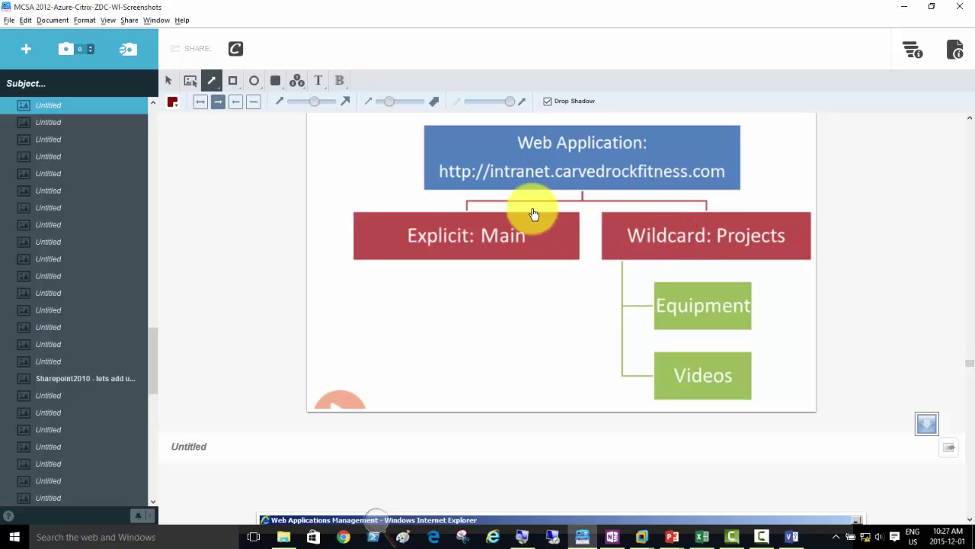
{"action": "scroll", "coordinate": [525, 214], "scroll_direction": "up", "scroll_amount": 3}
{"action": "scroll", "coordinate": [524, 214], "scroll_direction": "up", "scroll_amount": 5}
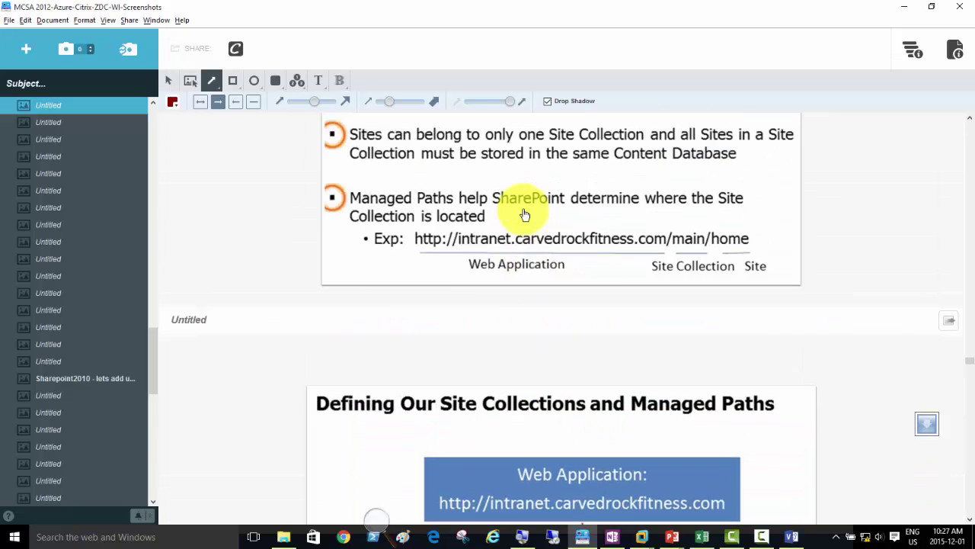
{"action": "scroll", "coordinate": [524, 215], "scroll_direction": "down", "scroll_amount": 3}
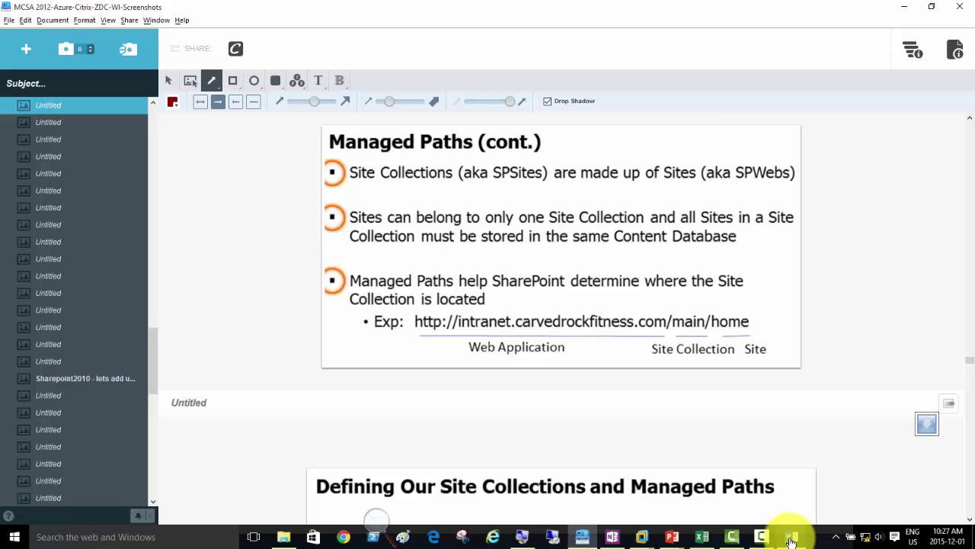
Step: Switch to the Server02 virtual machine in VMware Workstation and look over the open gbintranet and People and Groups pages
{"action": "left_click", "coordinate": [642, 537]}
{"action": "left_click", "coordinate": [667, 461]}
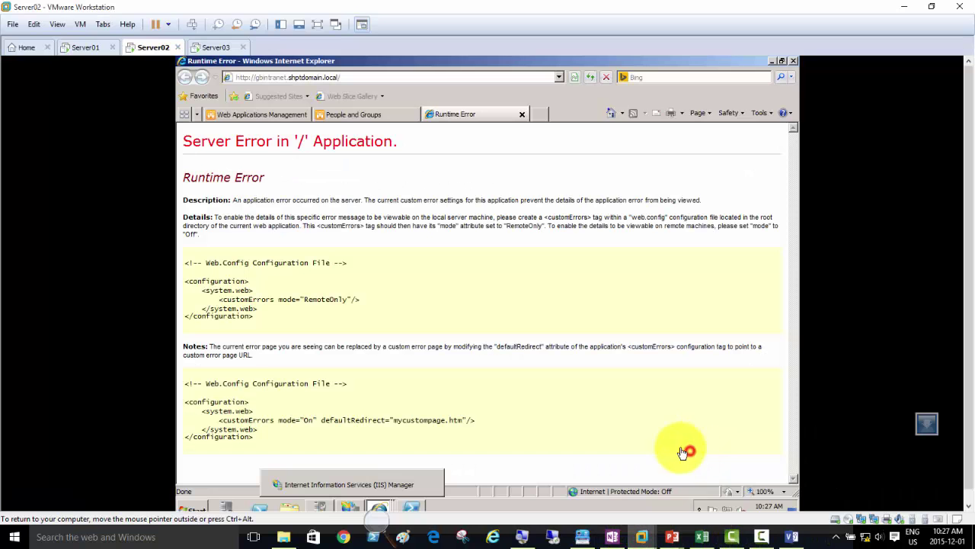
{"action": "left_click", "coordinate": [358, 115]}
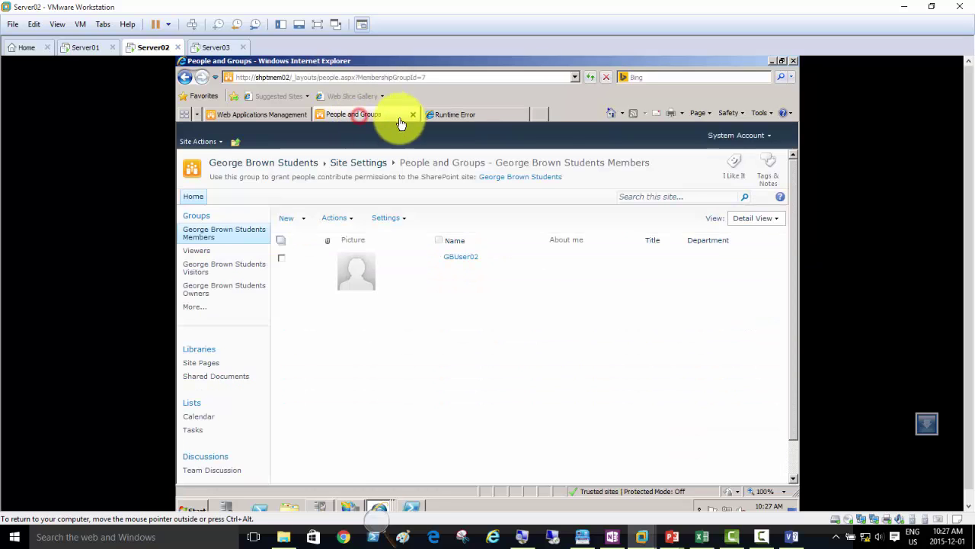
{"action": "left_click", "coordinate": [460, 117]}
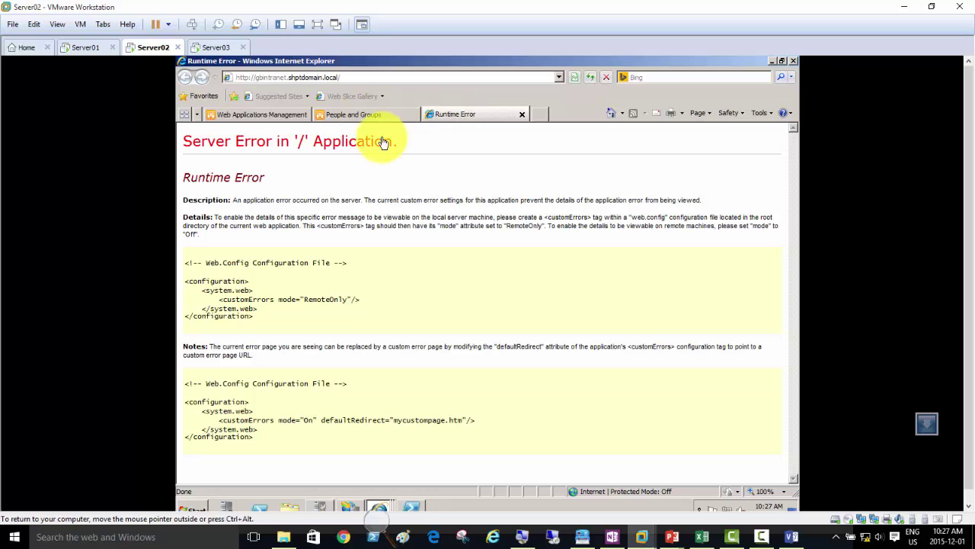
{"action": "left_click", "coordinate": [375, 116]}
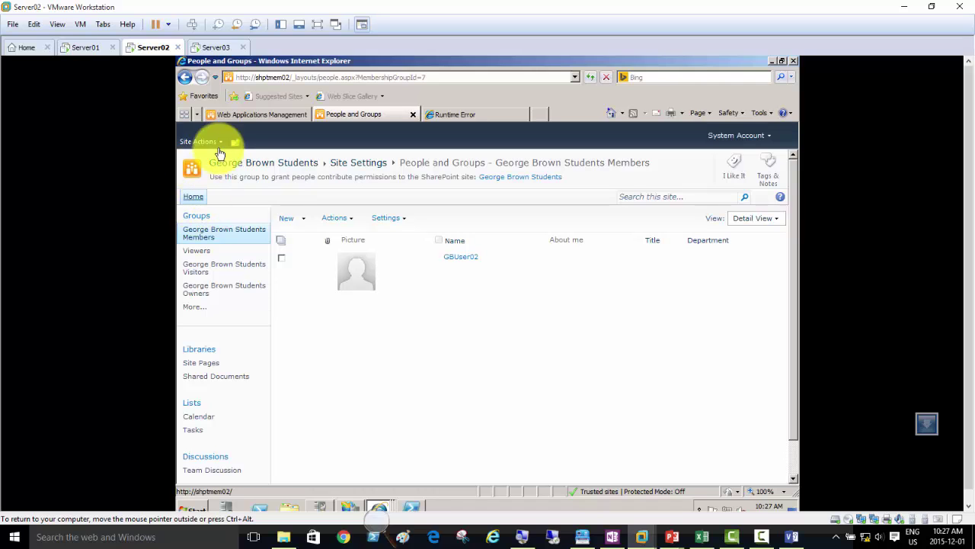
Step: From Central Administration, show the web applications and bring up Define Managed Paths for SharePoint - GBIntranet
{"action": "left_click", "coordinate": [238, 115]}
{"action": "left_click", "coordinate": [208, 222]}
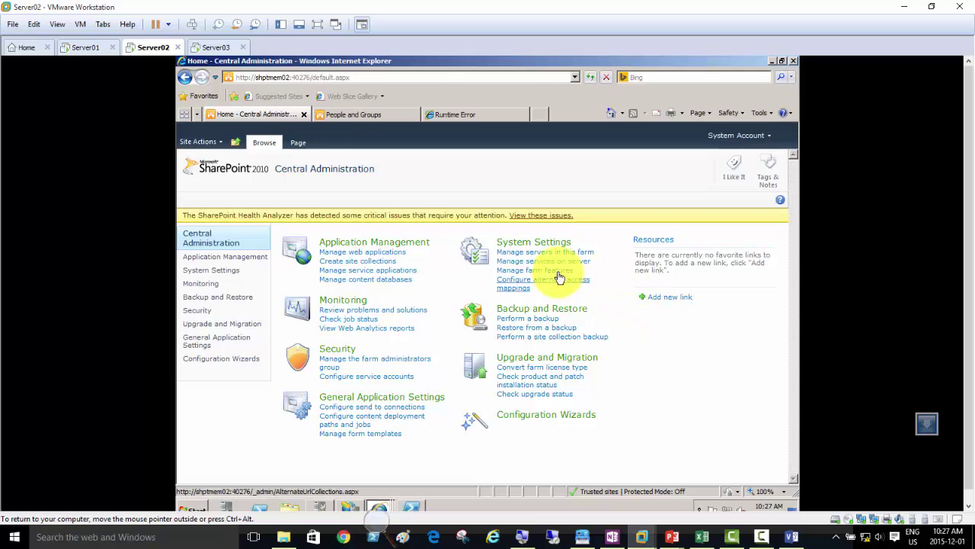
{"action": "left_click", "coordinate": [371, 253]}
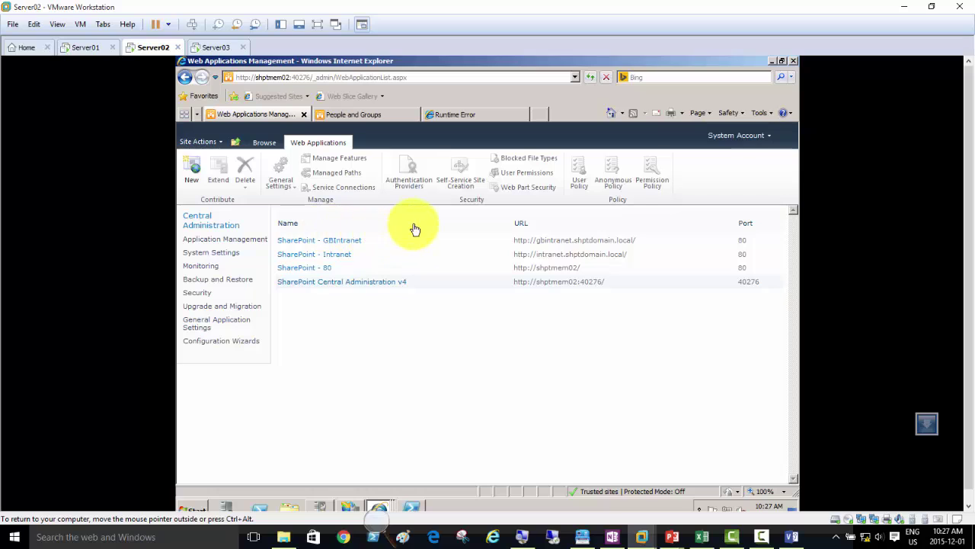
{"action": "left_click", "coordinate": [381, 242]}
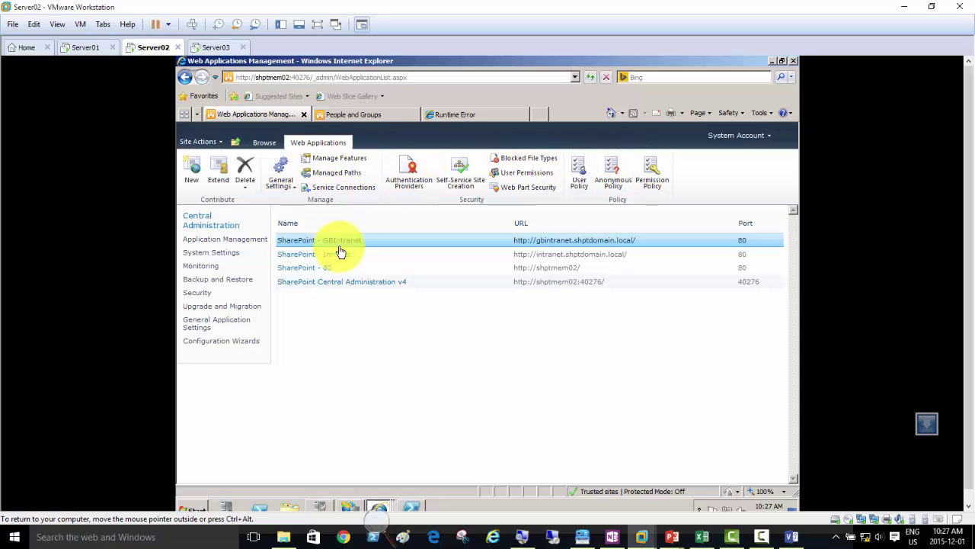
{"action": "left_click", "coordinate": [409, 333]}
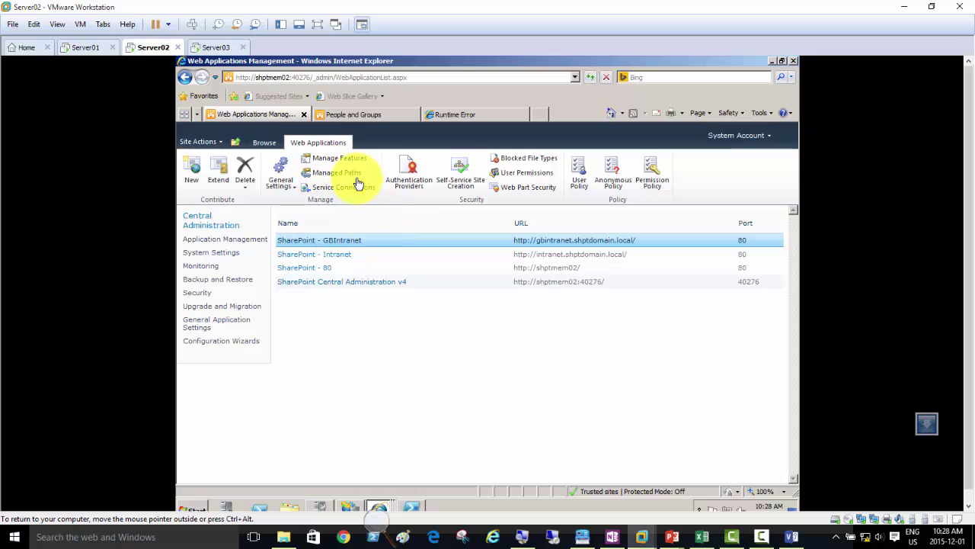
{"action": "left_click", "coordinate": [352, 178]}
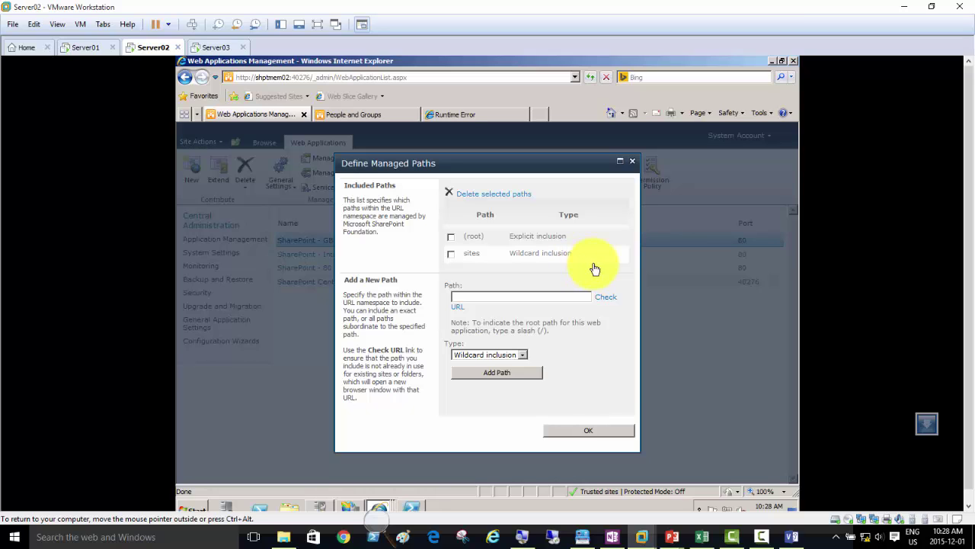
Step: Enter OneSite as the new managed path and set its type to Explicit inclusion, magnifying the screen
{"action": "left_click", "coordinate": [469, 299]}
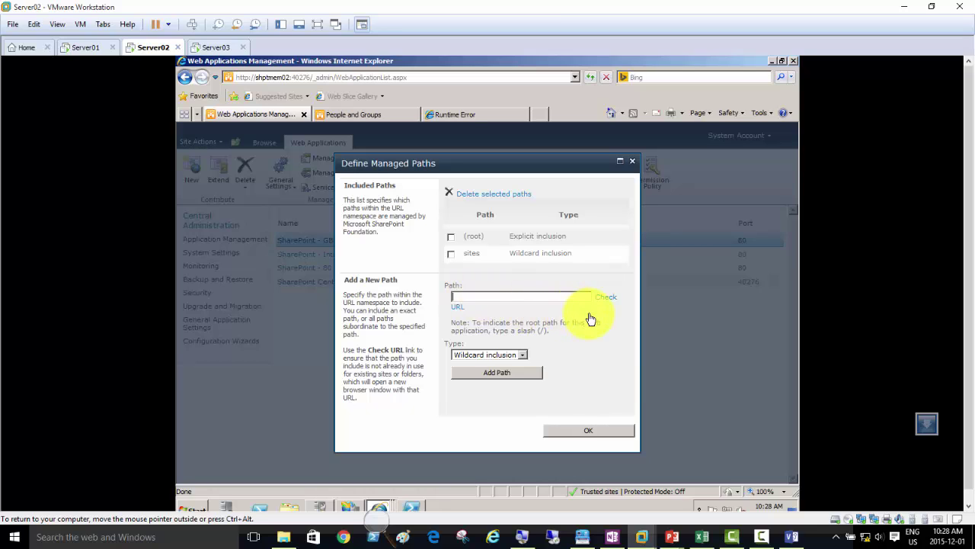
{"action": "type", "text": "o"}
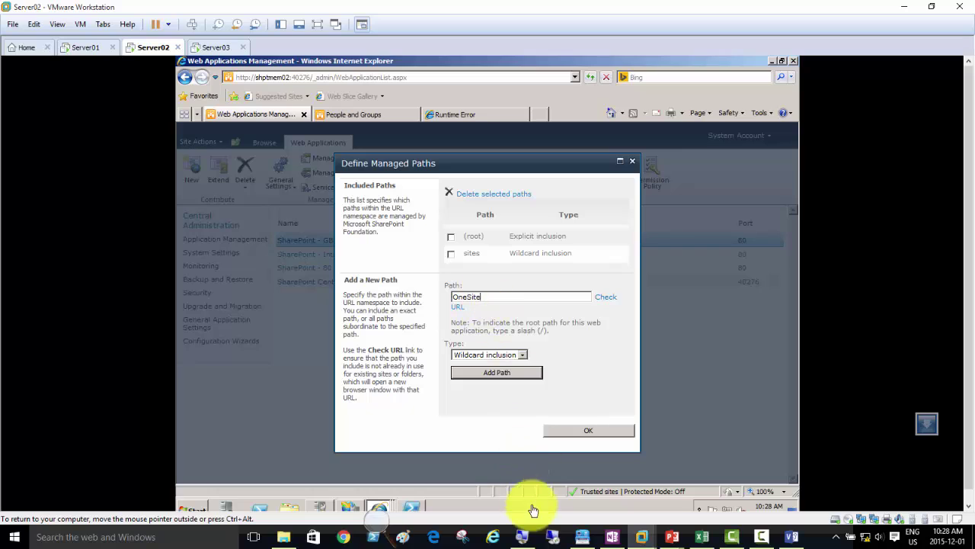
{"action": "left_click", "coordinate": [524, 535]}
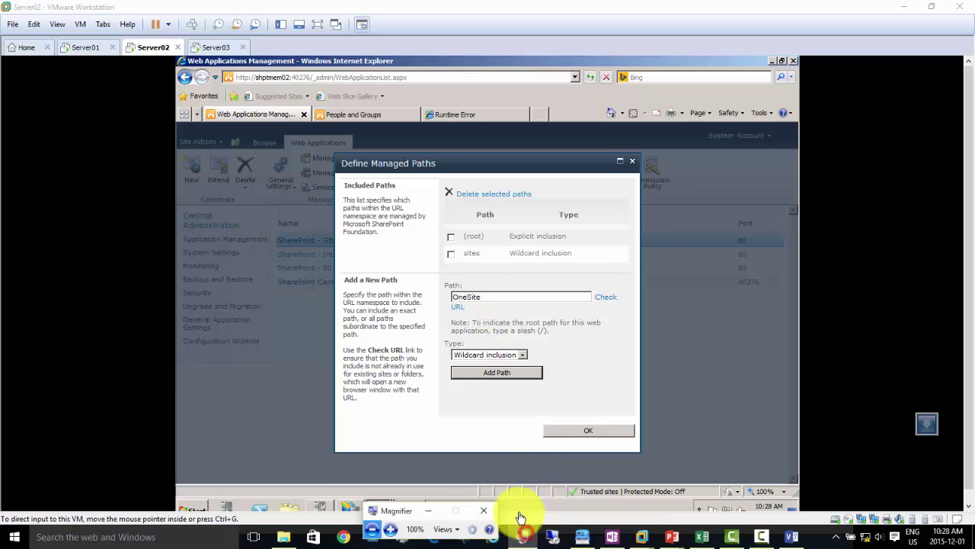
{"action": "left_click", "coordinate": [389, 531]}
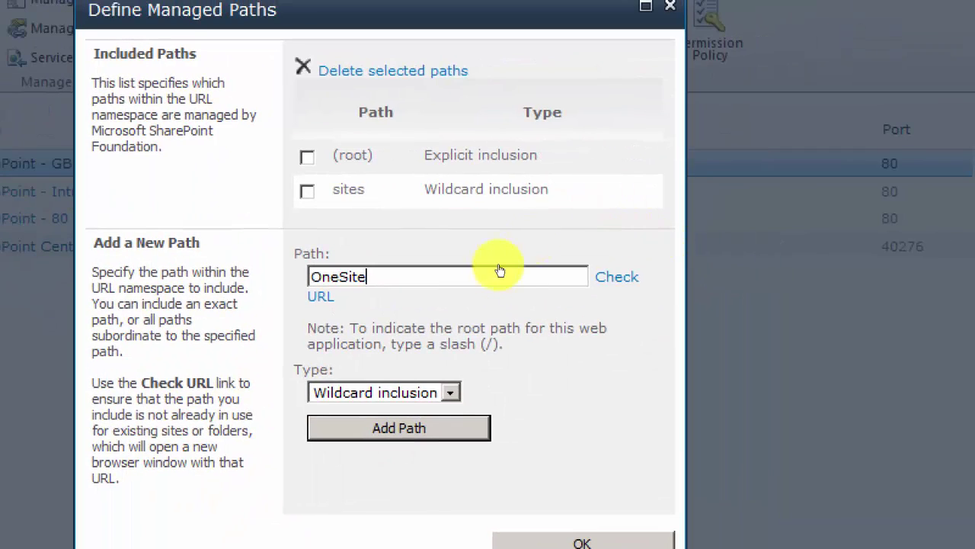
{"action": "left_click", "coordinate": [450, 392]}
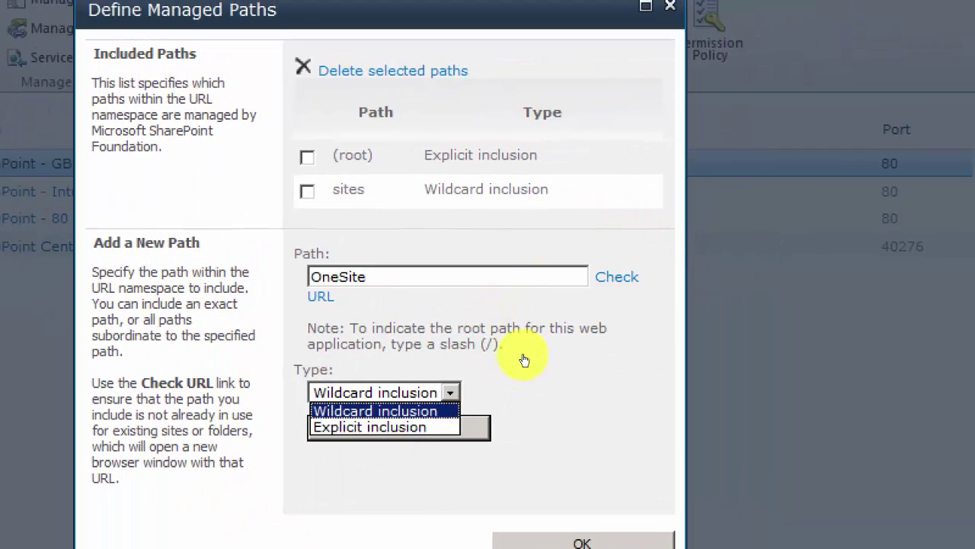
{"action": "left_click", "coordinate": [450, 393]}
{"action": "left_click", "coordinate": [450, 392]}
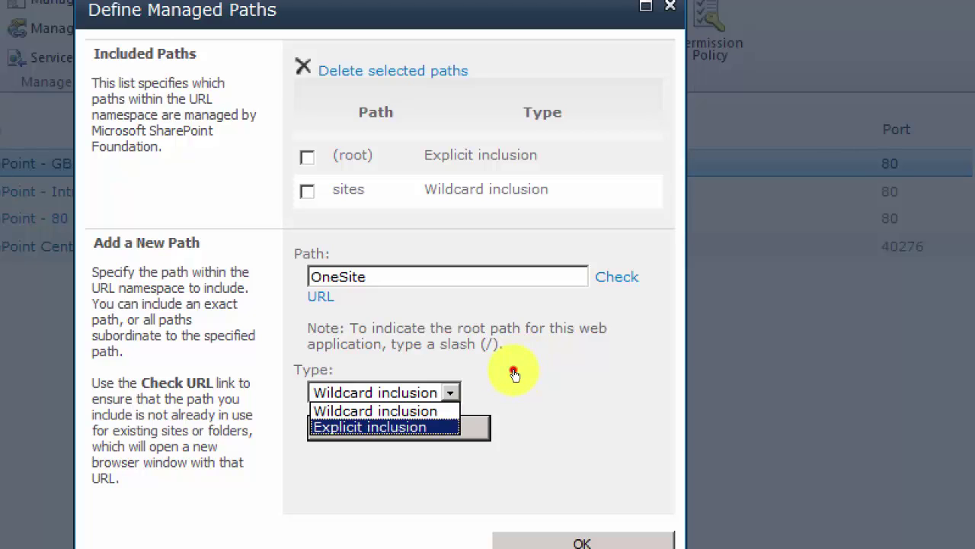
{"action": "left_click", "coordinate": [370, 427]}
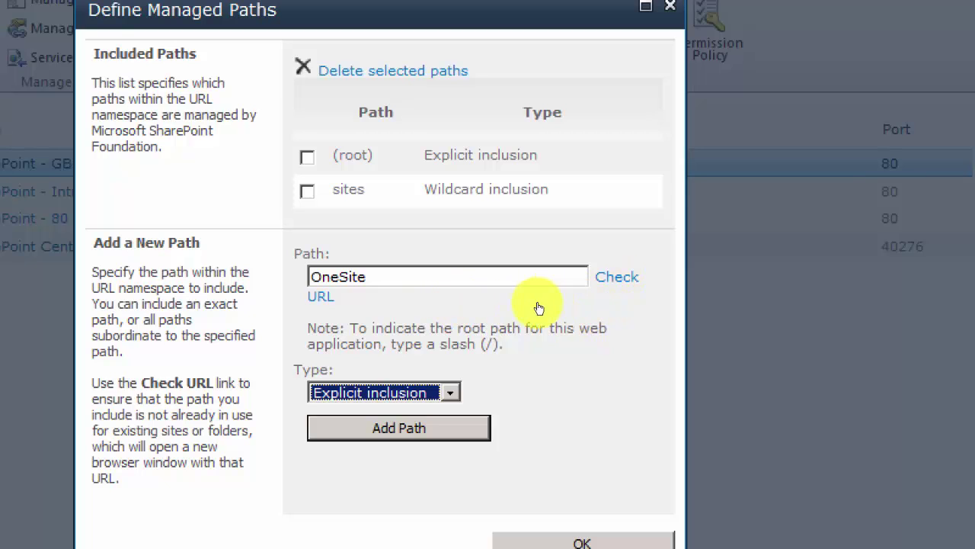
Step: Check the URL of the OneSite path and add it to the included paths
{"action": "left_click", "coordinate": [606, 298]}
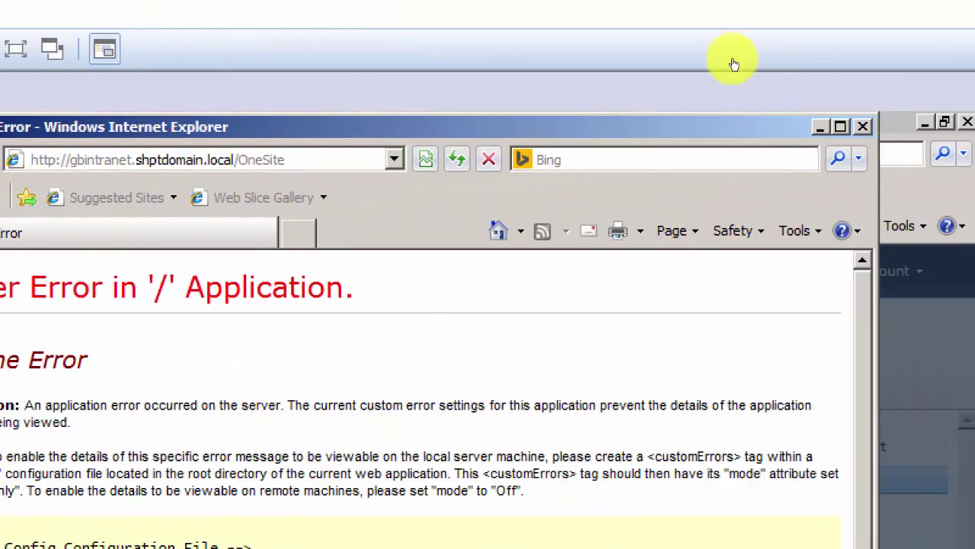
{"action": "left_click", "coordinate": [863, 127]}
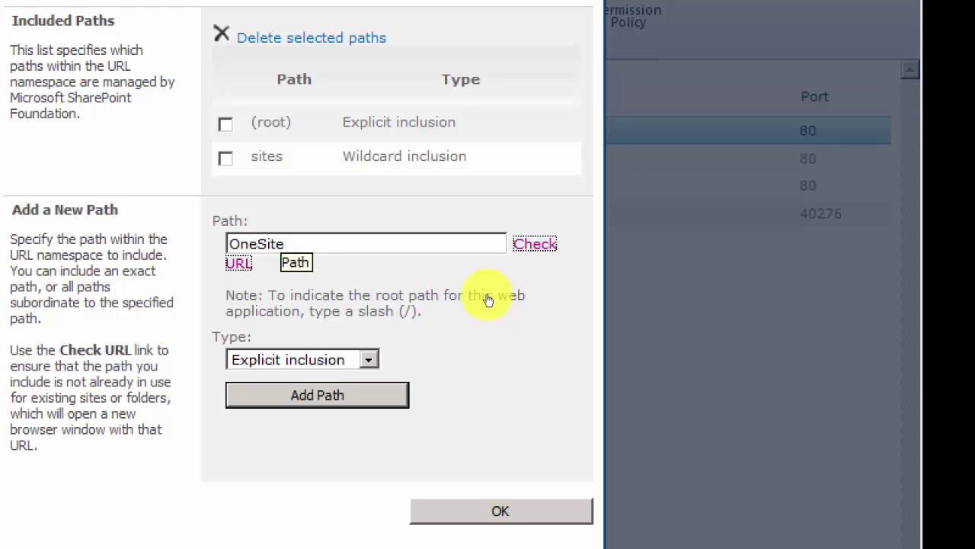
{"action": "left_click", "coordinate": [494, 377]}
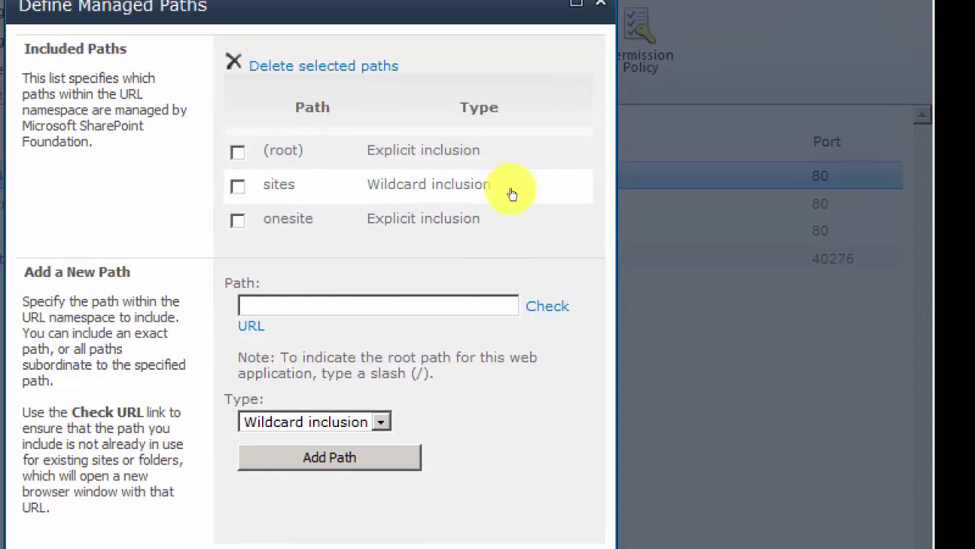
Step: Add Projects as a managed path of type Wildcard inclusion and accept the managed path definitions
{"action": "left_click", "coordinate": [523, 306]}
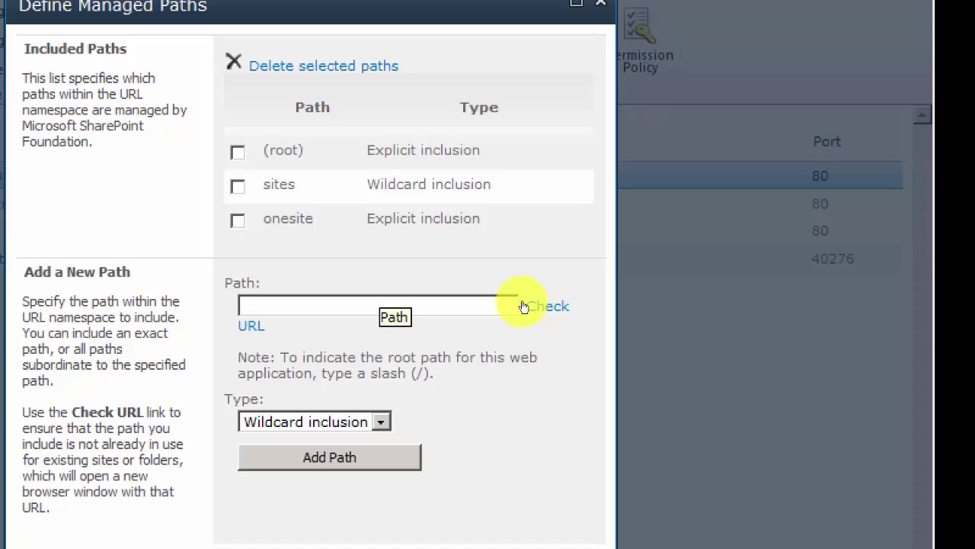
{"action": "type", "text": "Projects"}
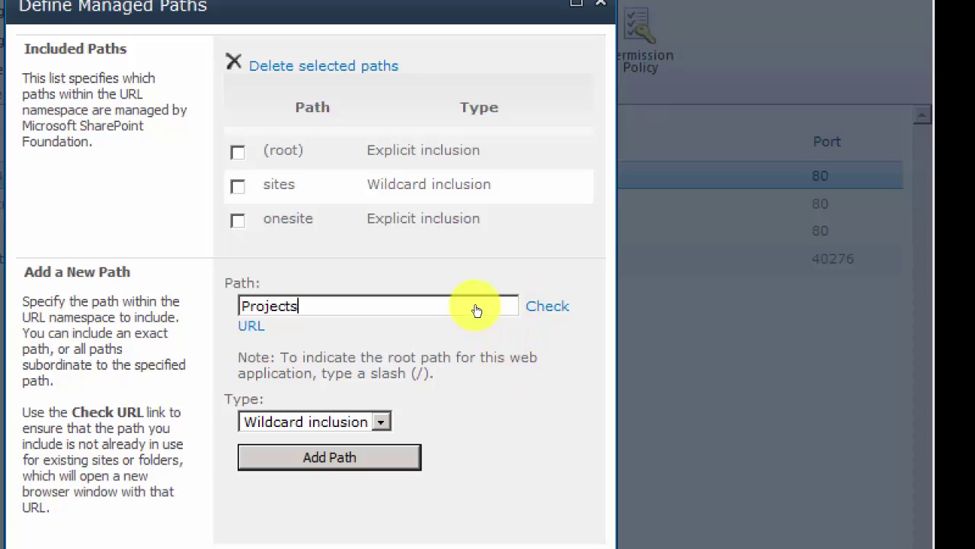
{"action": "left_click", "coordinate": [526, 365]}
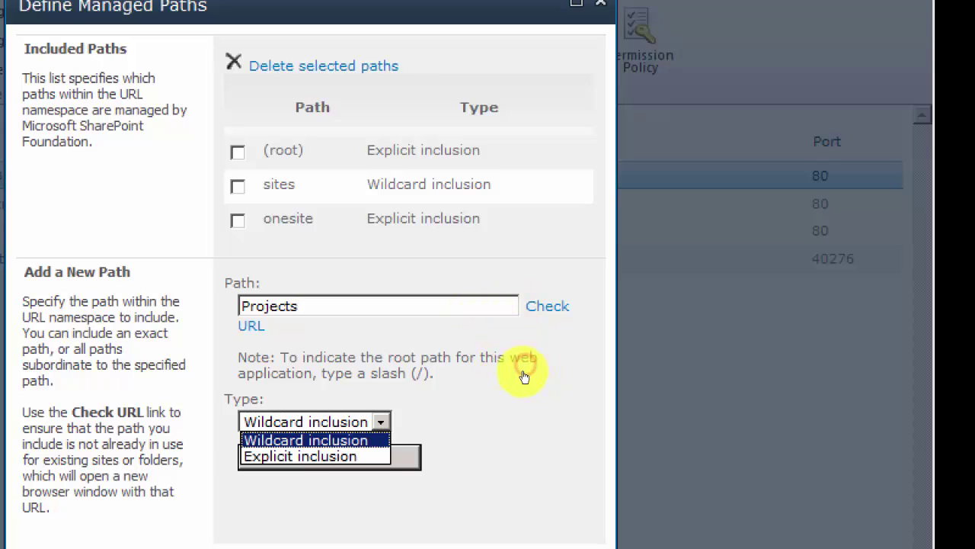
{"action": "left_click", "coordinate": [515, 374]}
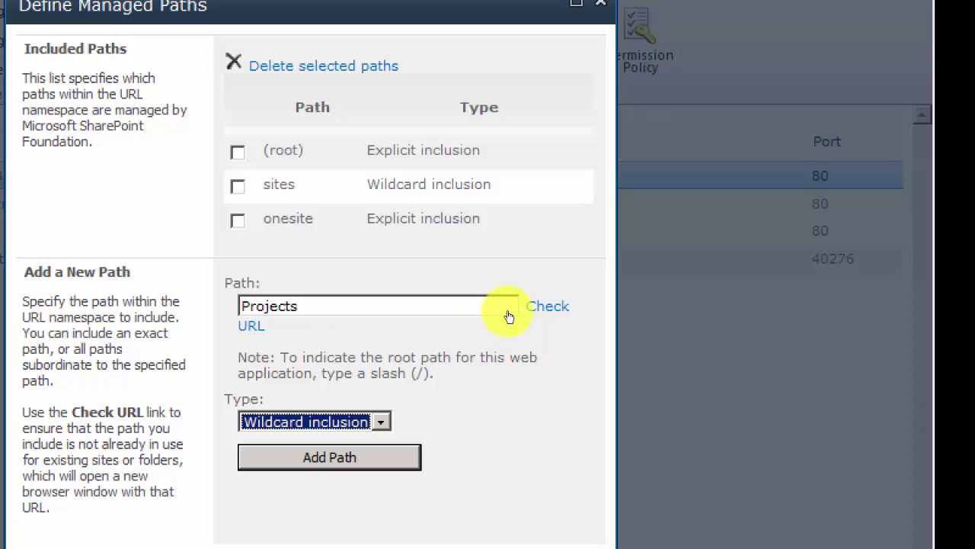
{"action": "left_click", "coordinate": [490, 383]}
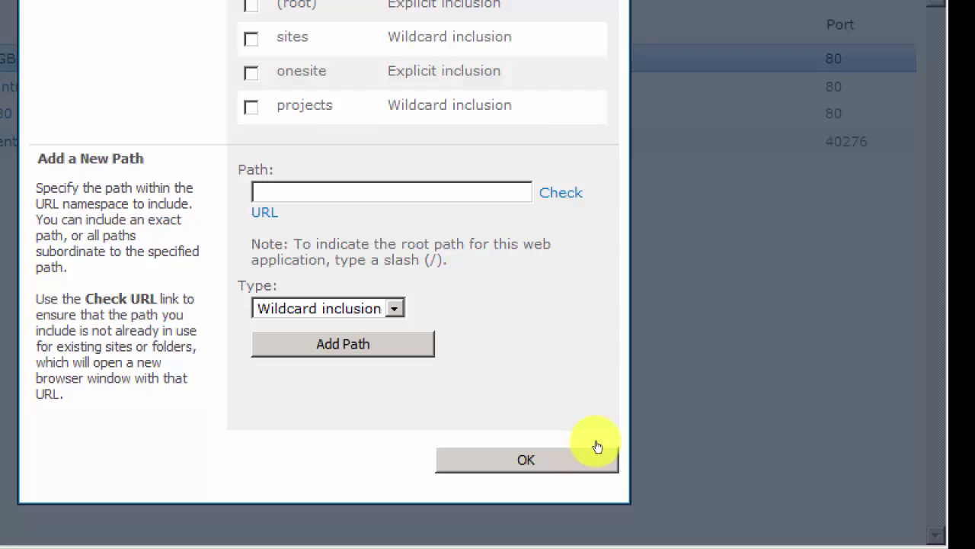
{"action": "left_click", "coordinate": [599, 450]}
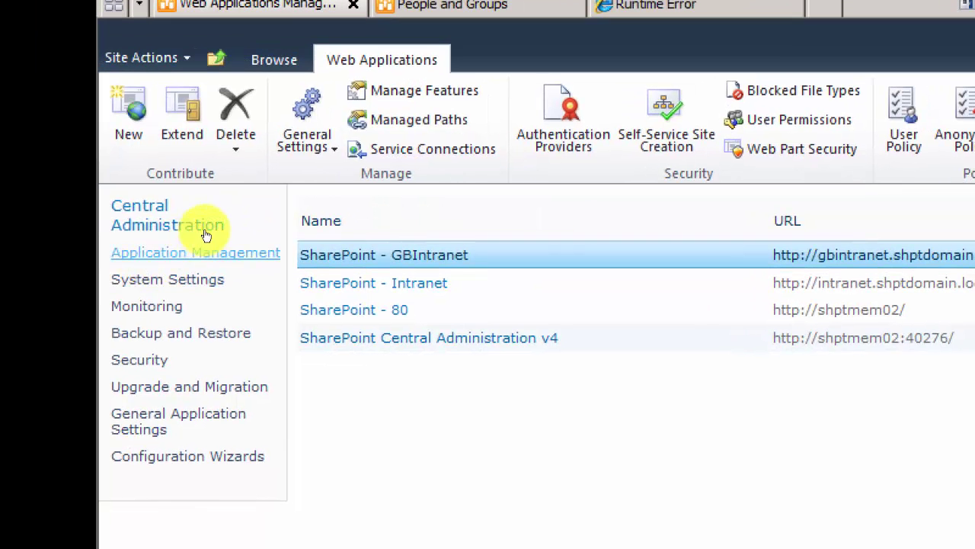
{"action": "left_click", "coordinate": [83, 250]}
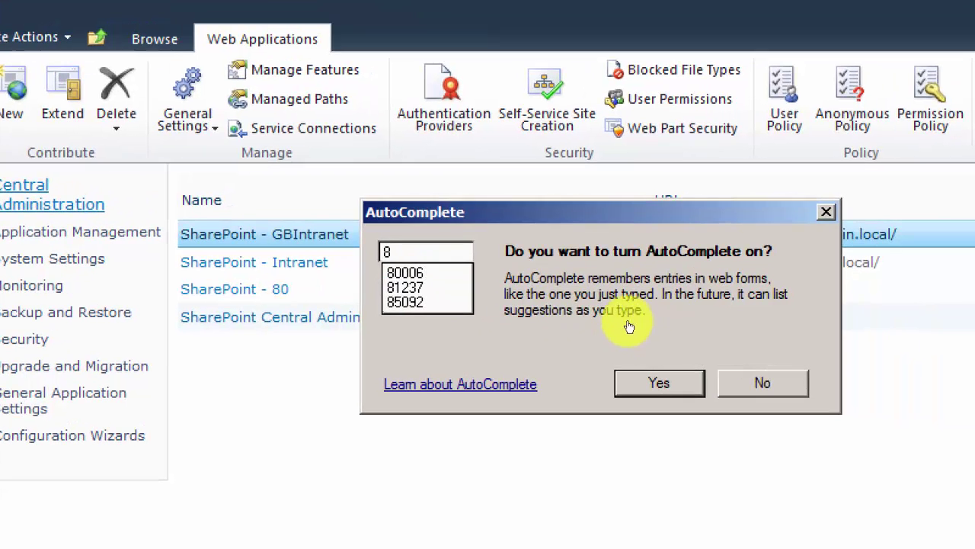
{"action": "left_click", "coordinate": [660, 383]}
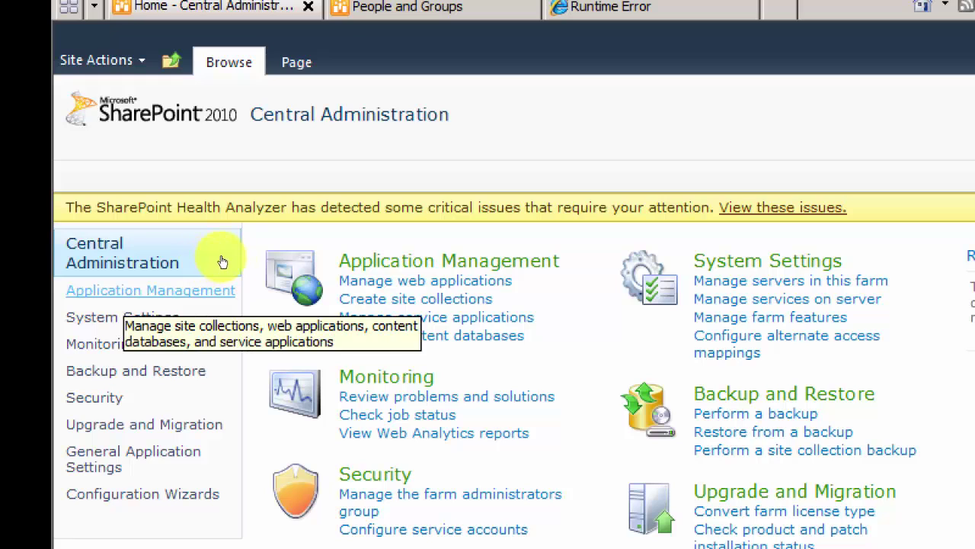
{"action": "left_click", "coordinate": [368, 266]}
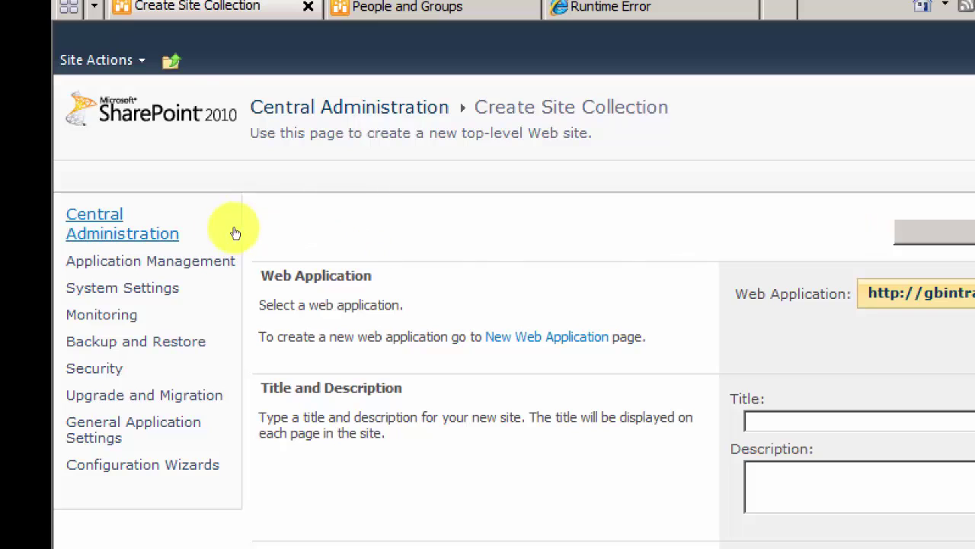
{"action": "left_click", "coordinate": [204, 224]}
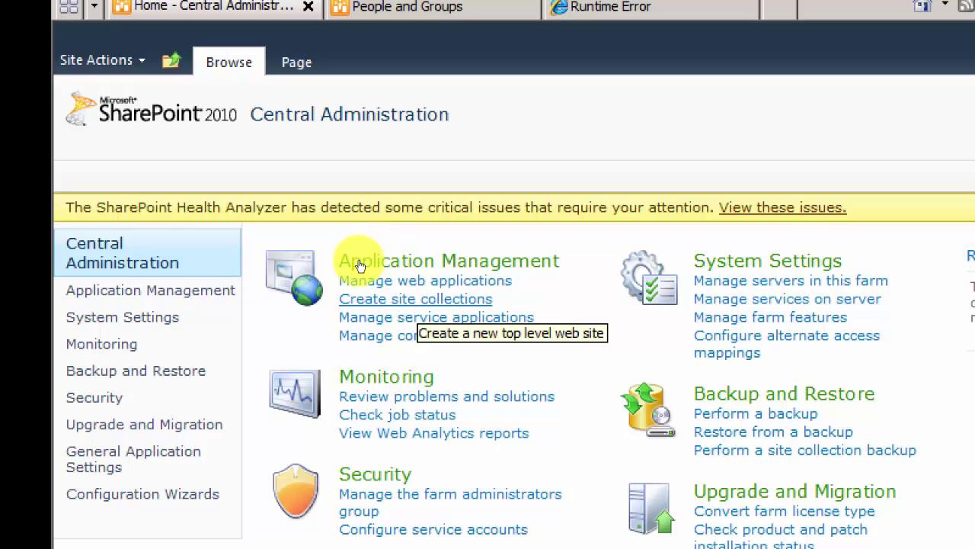
{"action": "left_click", "coordinate": [367, 297]}
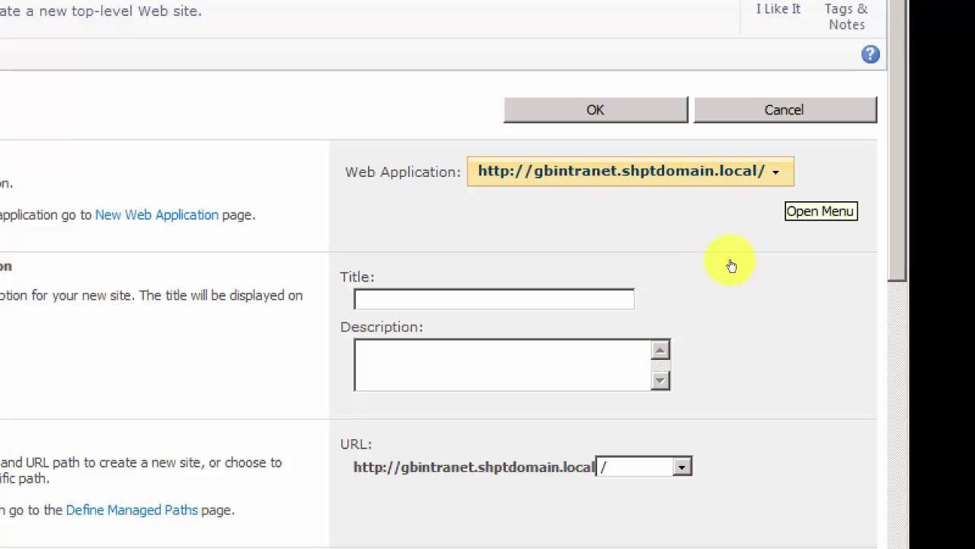
{"action": "left_click", "coordinate": [693, 277]}
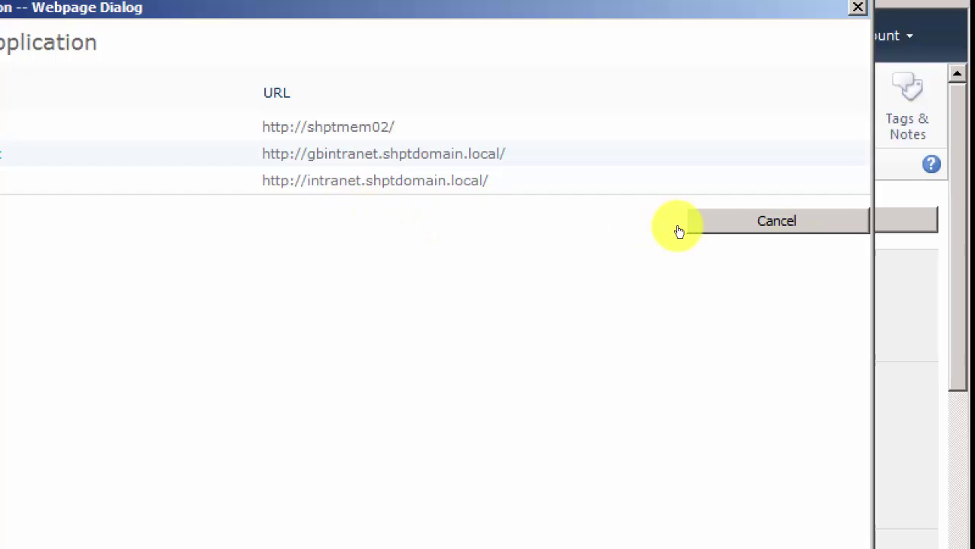
{"action": "left_click", "coordinate": [629, 214]}
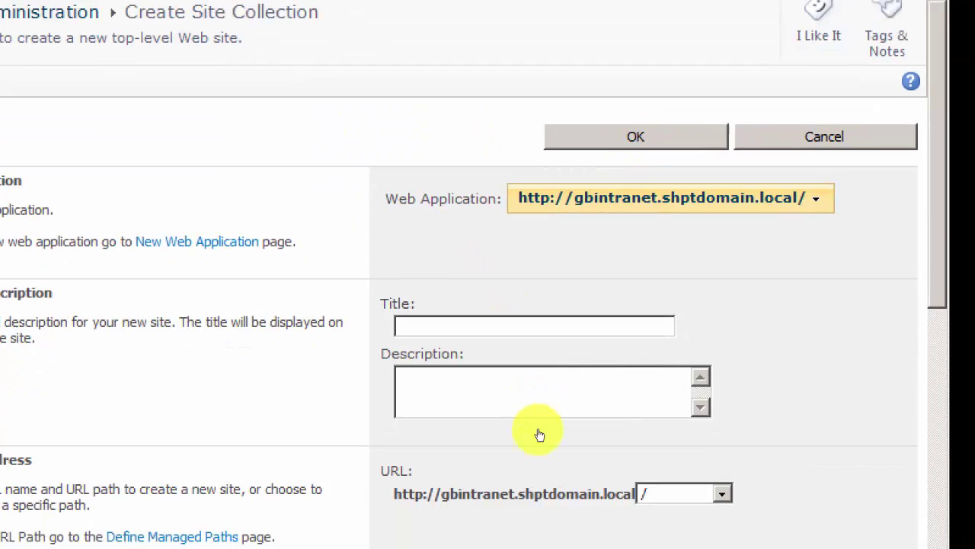
Step: Title the site collection OneSite and describe it as "This is just one site without any extra subsite"
{"action": "left_click", "coordinate": [556, 414]}
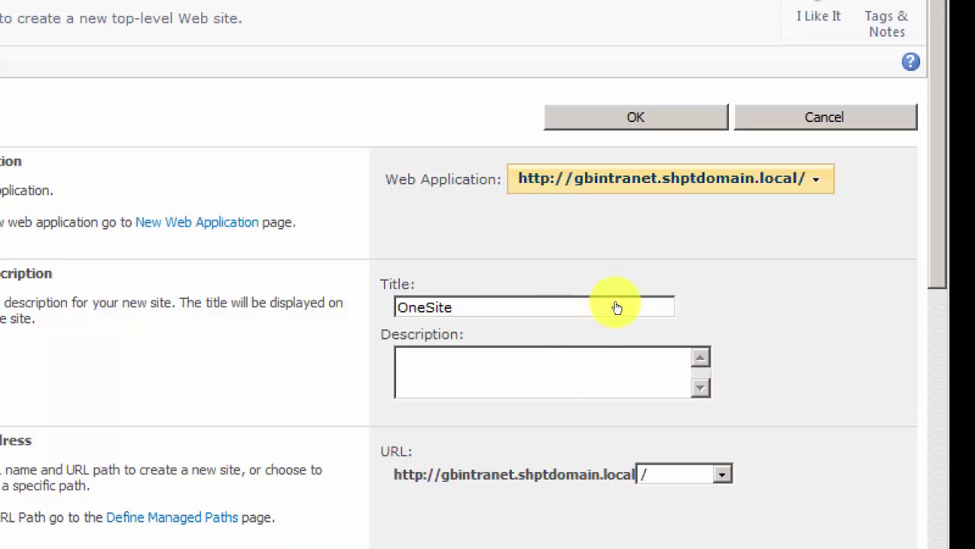
{"action": "left_click", "coordinate": [590, 359]}
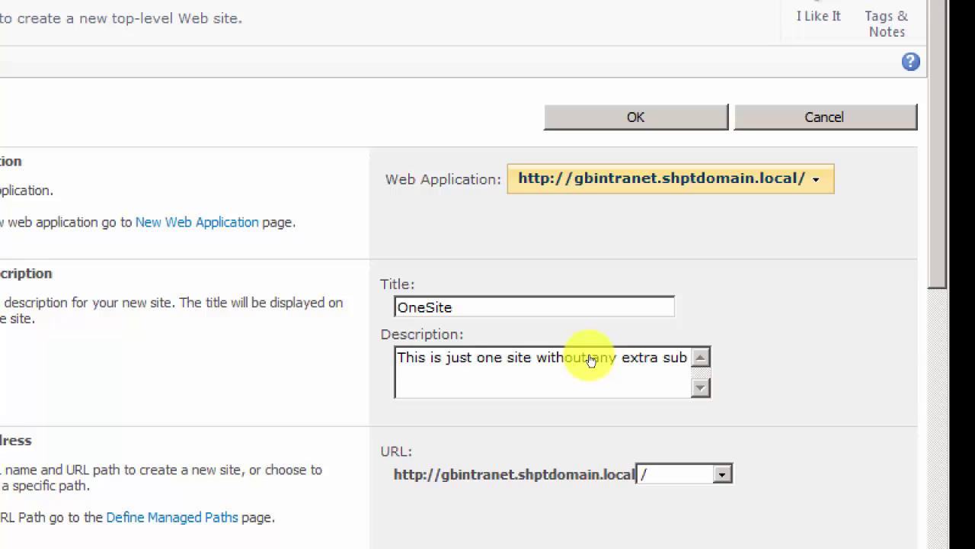
{"action": "type", "text": "site"}
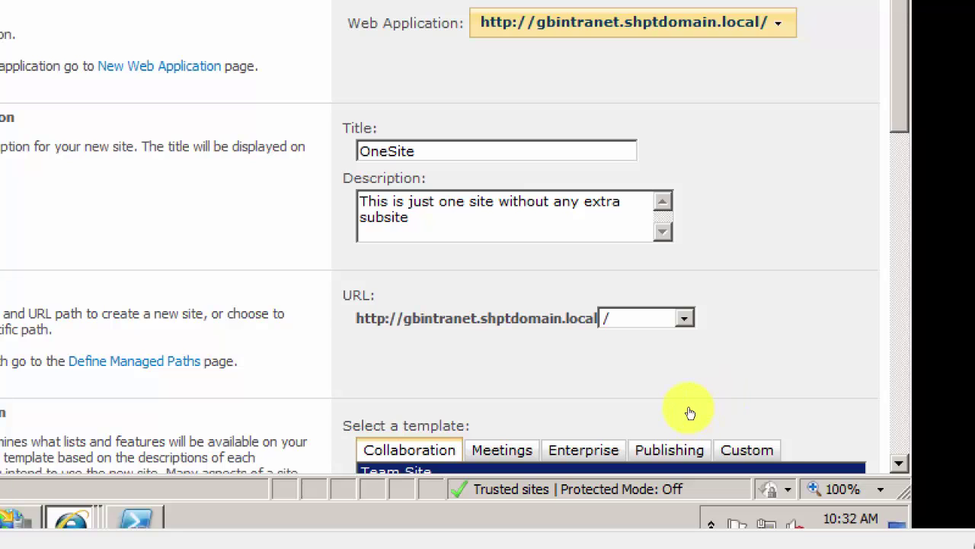
Step: Set the site collection's URL path to the managed path /onesite
{"action": "left_click", "coordinate": [685, 319]}
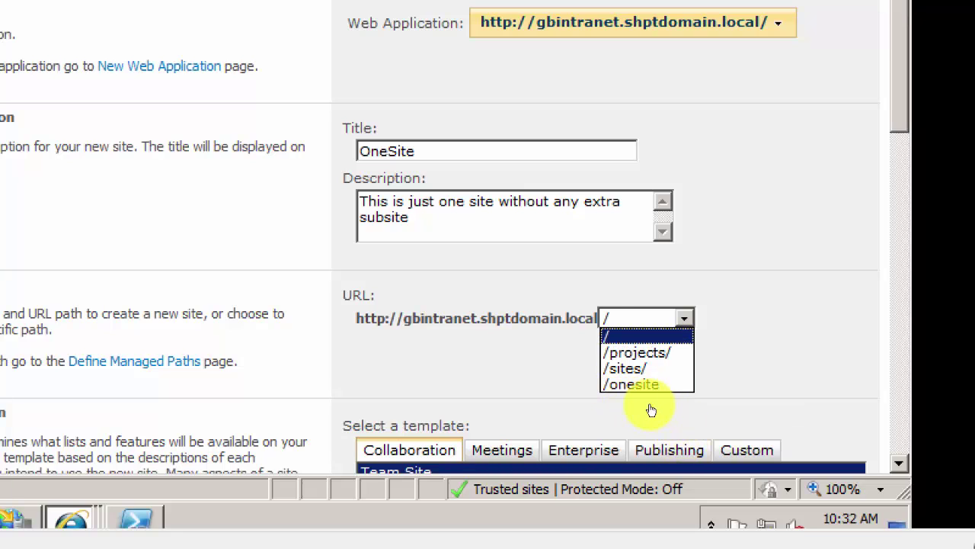
{"action": "left_click", "coordinate": [667, 443]}
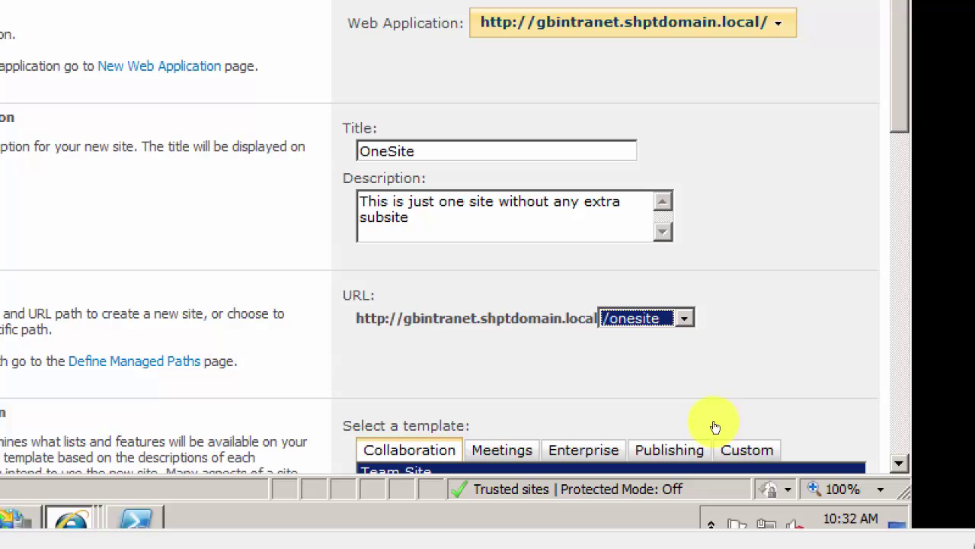
{"action": "left_click", "coordinate": [794, 300]}
Step: Review the Collaboration and Meetings templates, and choose the Enterprise template Document Center for the site collection
{"action": "scroll", "coordinate": [797, 320], "scroll_direction": "down", "scroll_amount": 3}
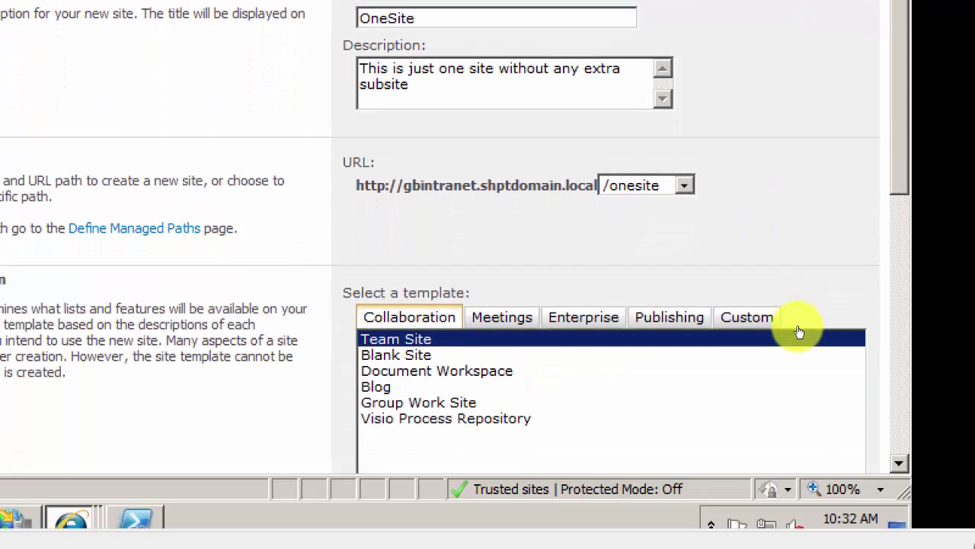
{"action": "scroll", "coordinate": [798, 333], "scroll_direction": "down", "scroll_amount": 1}
{"action": "scroll", "coordinate": [800, 335], "scroll_direction": "up", "scroll_amount": 1}
{"action": "scroll", "coordinate": [801, 342], "scroll_direction": "down", "scroll_amount": 2}
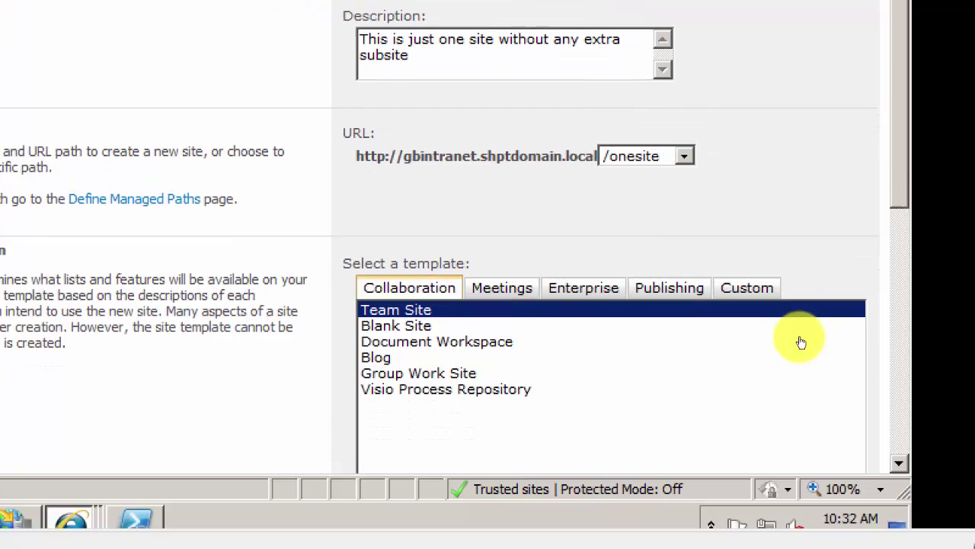
{"action": "scroll", "coordinate": [801, 342], "scroll_direction": "down", "scroll_amount": 4}
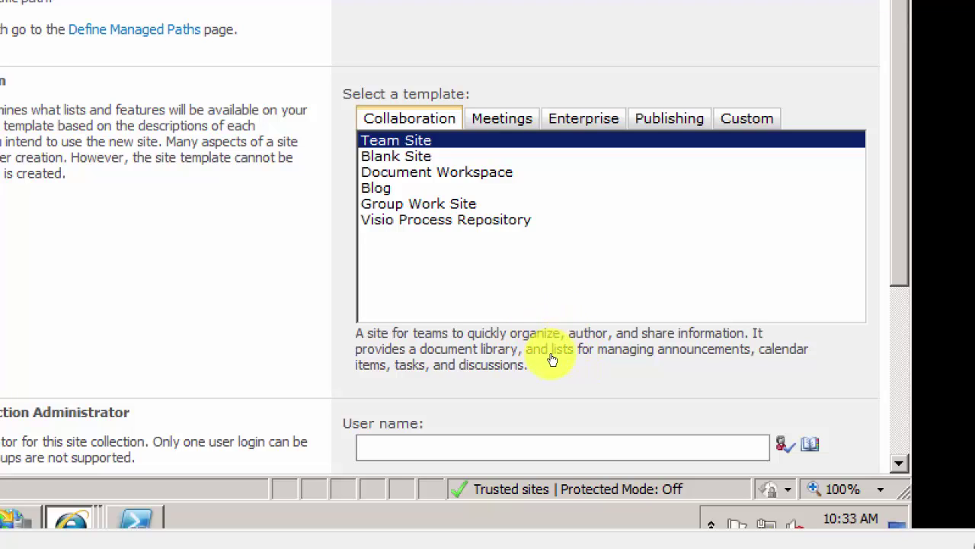
{"action": "left_click", "coordinate": [502, 119]}
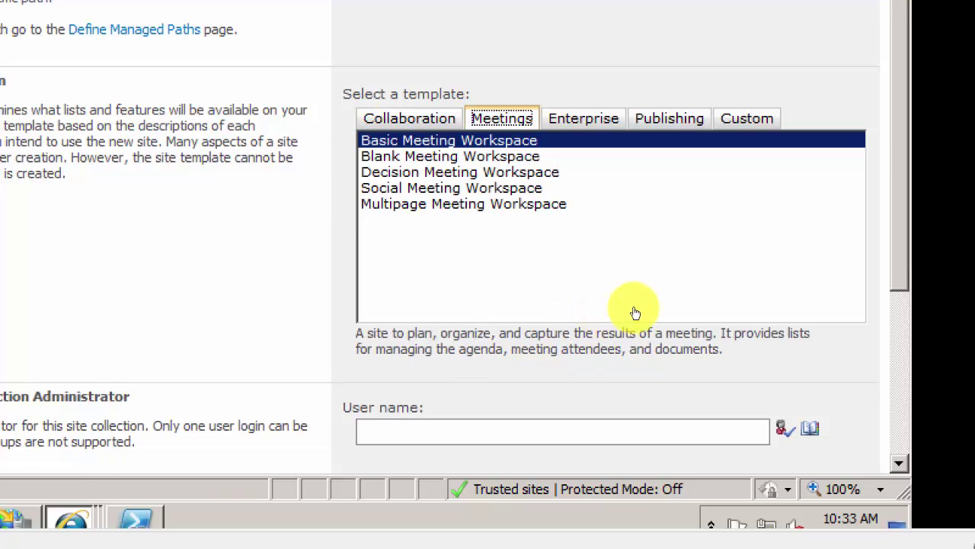
{"action": "left_click", "coordinate": [584, 119]}
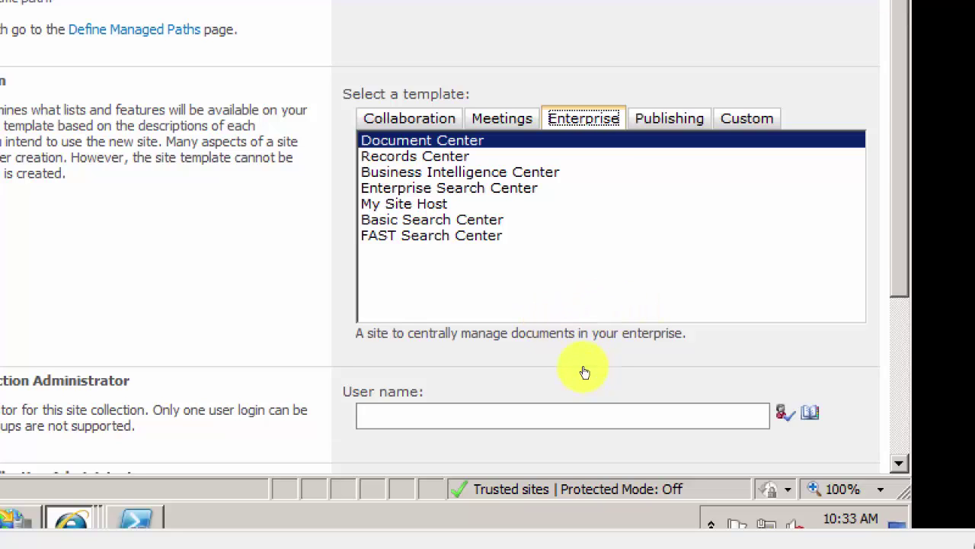
{"action": "left_click", "coordinate": [496, 363]}
{"action": "scroll", "coordinate": [500, 367], "scroll_direction": "up", "scroll_amount": 8}
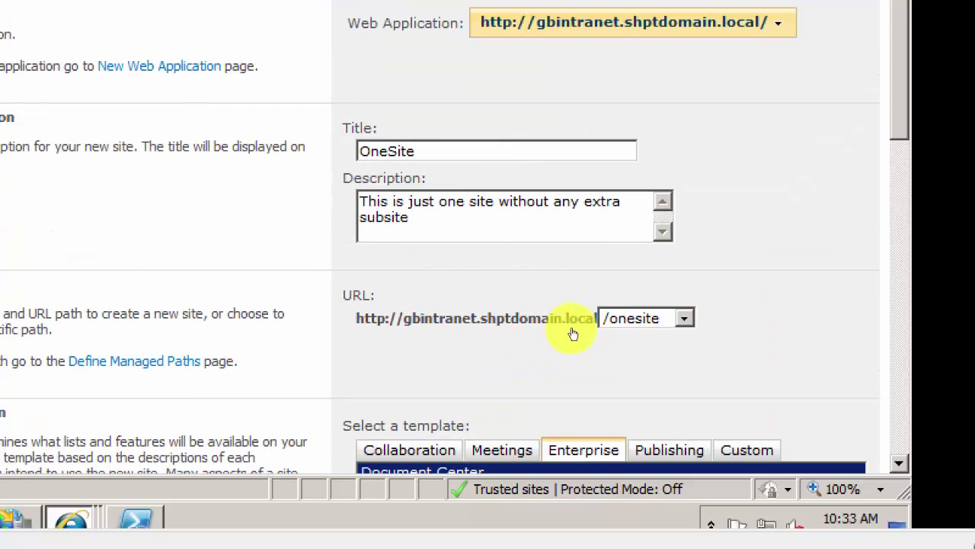
{"action": "scroll", "coordinate": [461, 415], "scroll_direction": "down", "scroll_amount": 12}
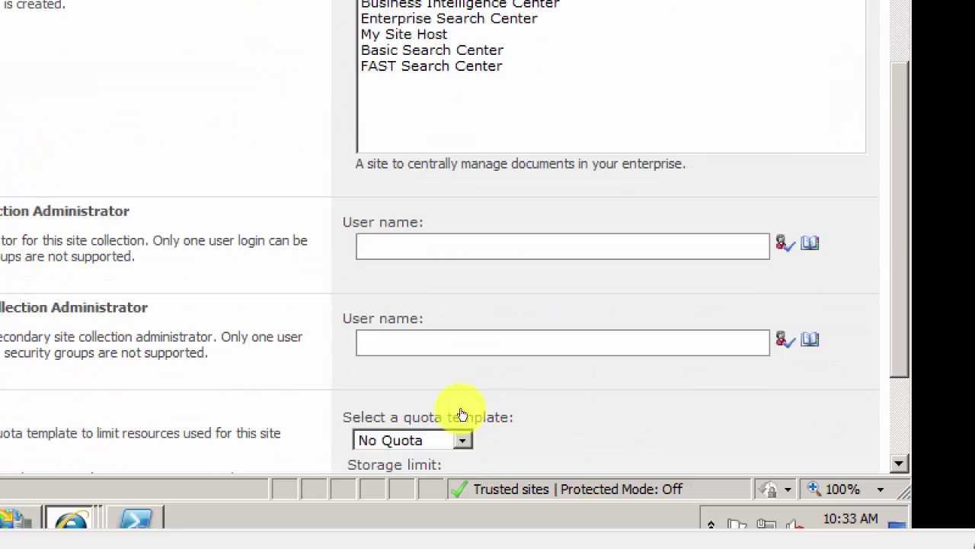
{"action": "scroll", "coordinate": [509, 303], "scroll_direction": "up", "scroll_amount": 5}
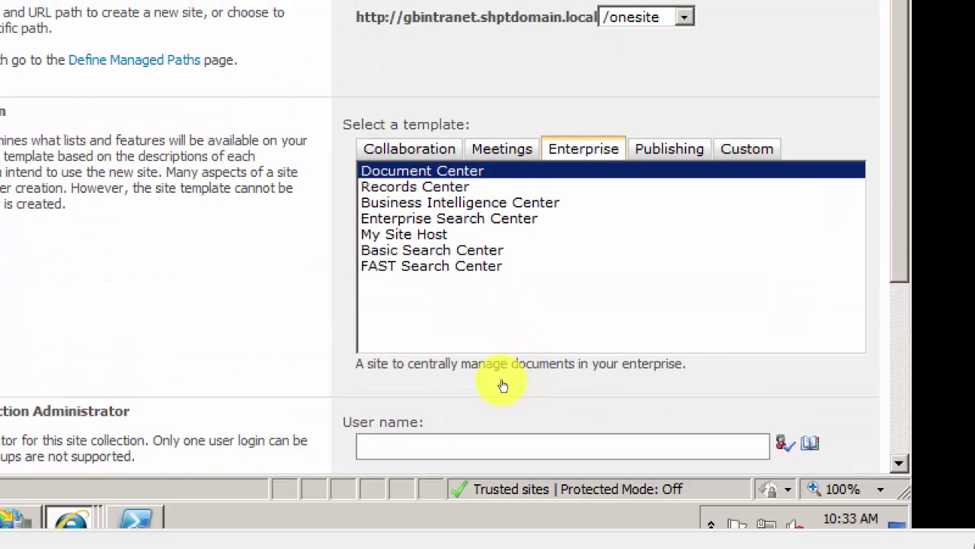
Step: Look over the quota templates offered for the new site collection
{"action": "scroll", "coordinate": [509, 390], "scroll_direction": "down", "scroll_amount": 5}
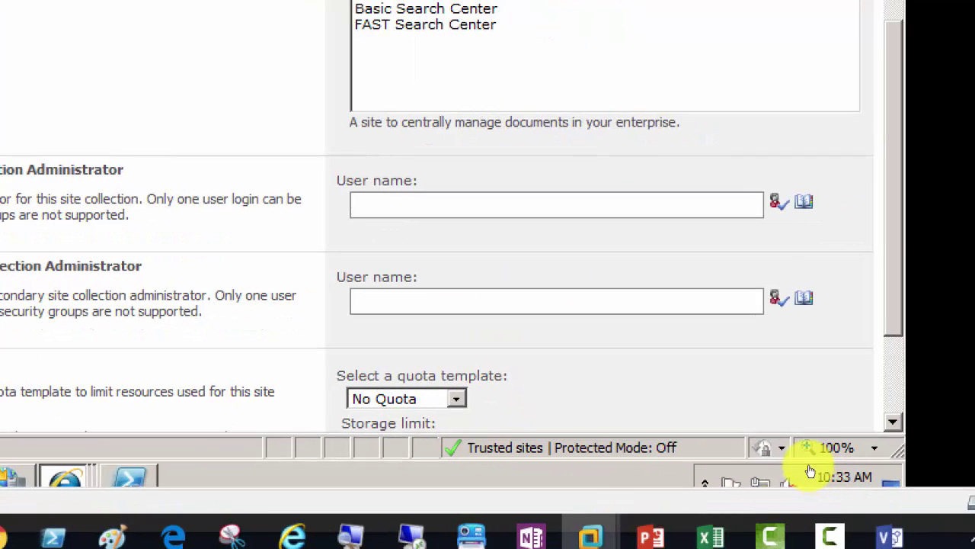
{"action": "scroll", "coordinate": [892, 437], "scroll_direction": "down", "scroll_amount": 2}
{"action": "scroll", "coordinate": [793, 457], "scroll_direction": "down", "scroll_amount": 1}
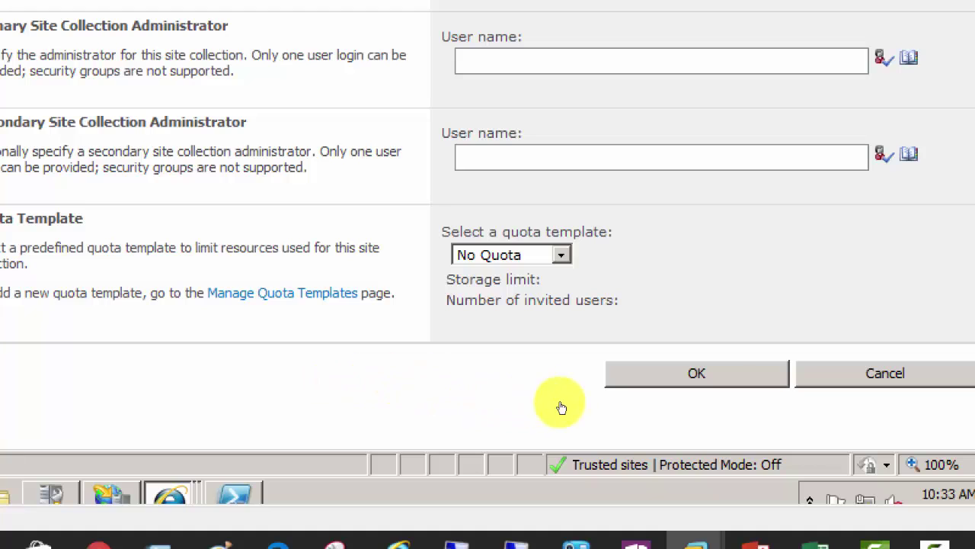
{"action": "left_click", "coordinate": [577, 389]}
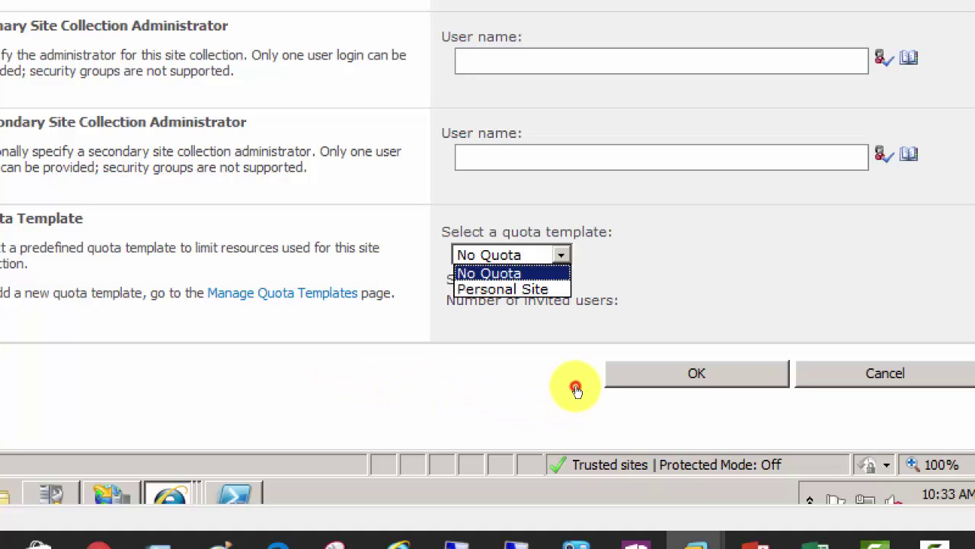
{"action": "left_click", "coordinate": [577, 389]}
{"action": "left_click", "coordinate": [577, 390]}
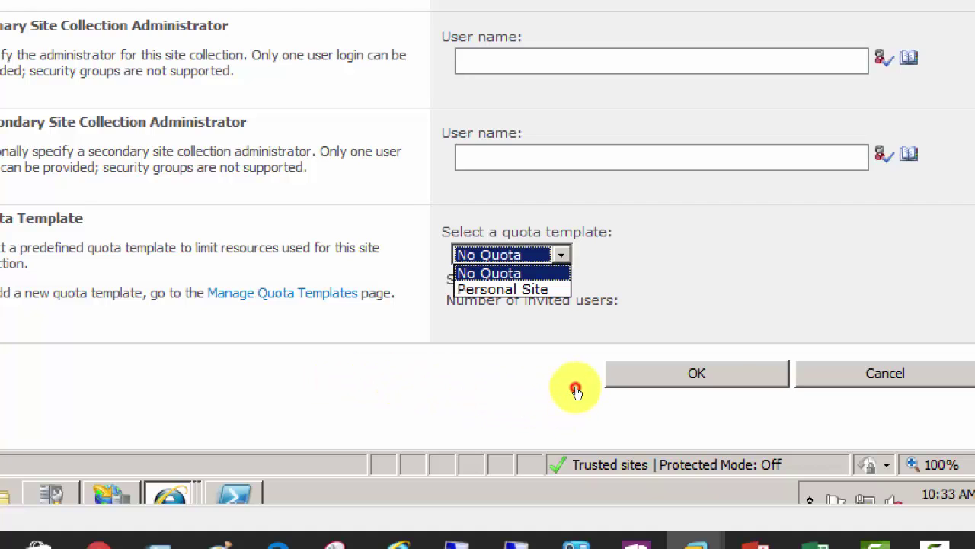
{"action": "left_click", "coordinate": [577, 390]}
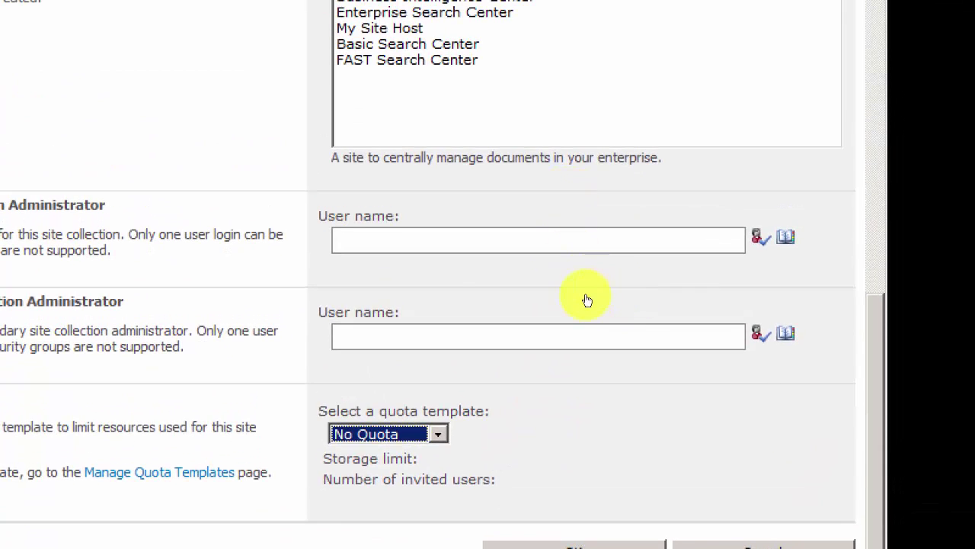
Step: Review the administrator sections, enter GBUser01 as the primary site collection administrator and check the name
{"action": "left_click", "coordinate": [587, 297]}
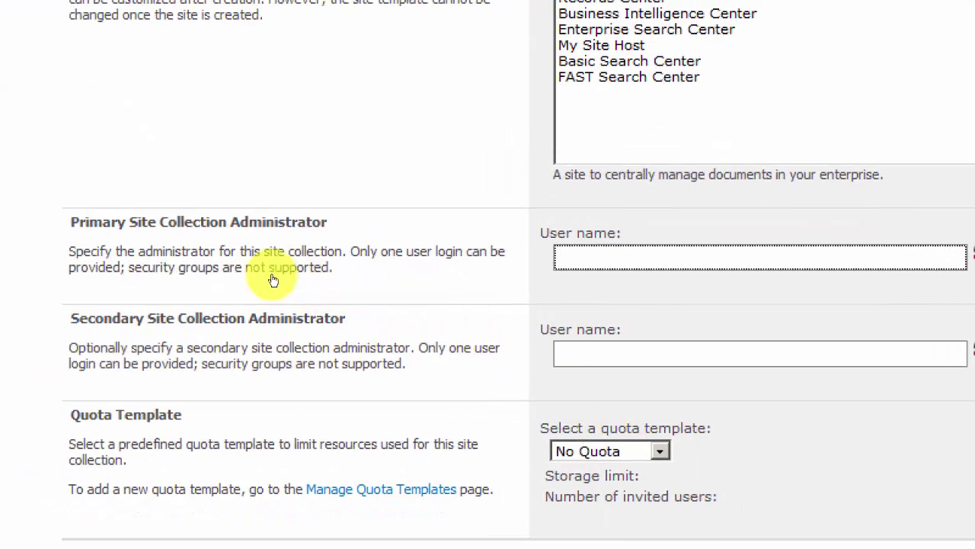
{"action": "left_click_drag", "start_coordinate": [282, 276], "coordinate": [410, 278]}
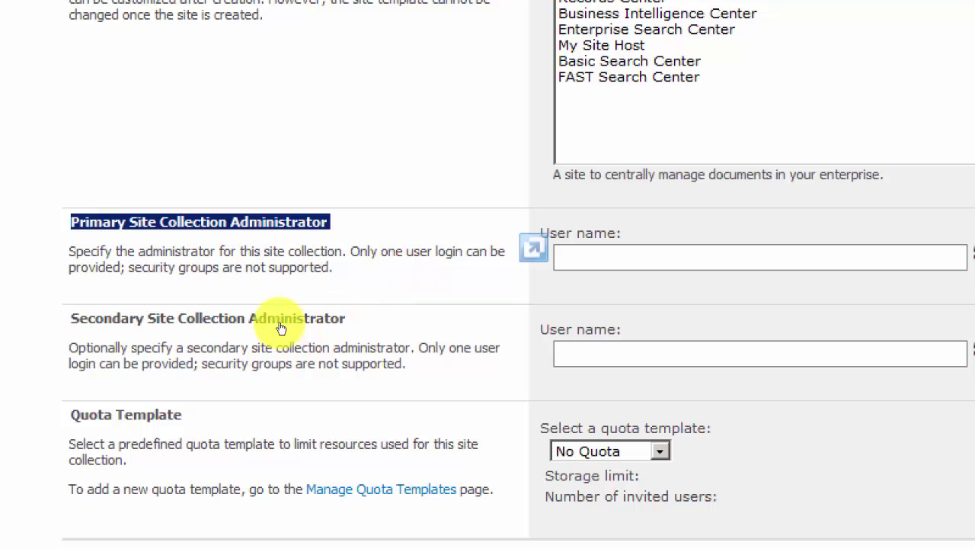
{"action": "left_click_drag", "start_coordinate": [282, 324], "coordinate": [407, 325]}
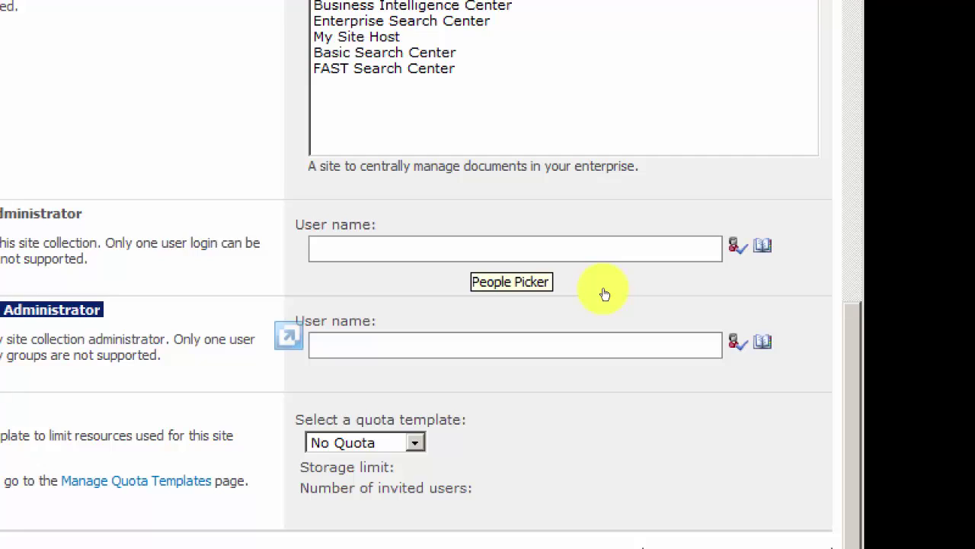
{"action": "left_click", "coordinate": [602, 292]}
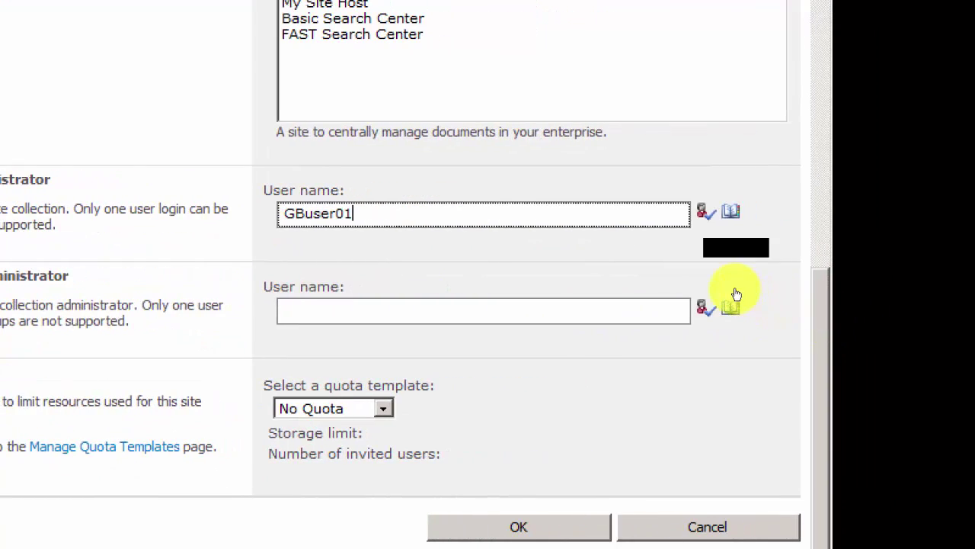
{"action": "left_click", "coordinate": [903, 291]}
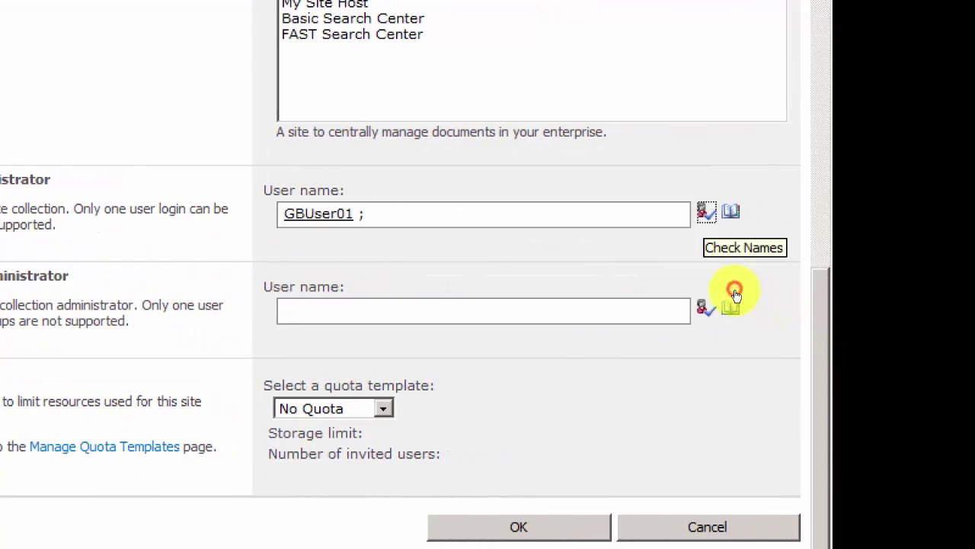
Step: Enter GBUser02 as the secondary site collection administrator and check the name
{"action": "left_click", "coordinate": [555, 337]}
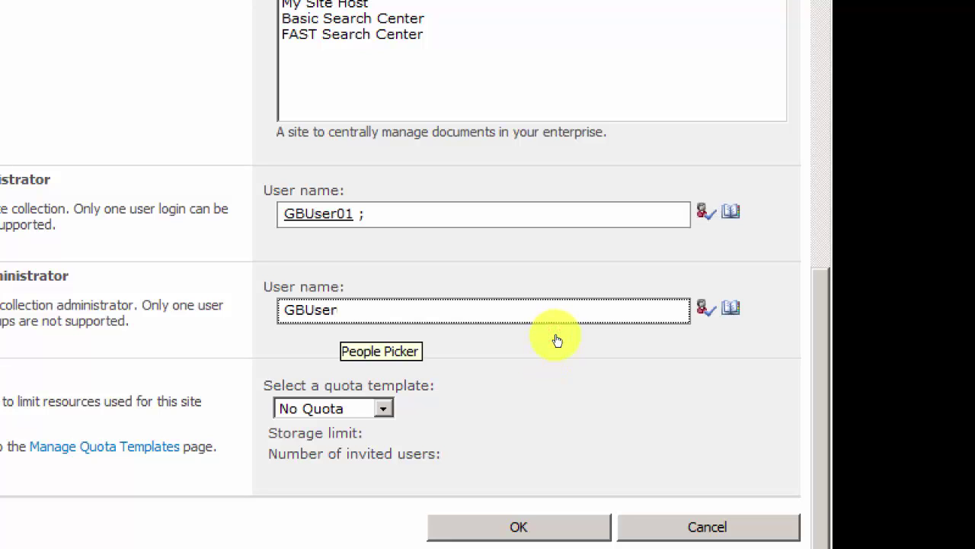
{"action": "type", "text": "GBUser02"}
{"action": "left_click", "coordinate": [711, 312]}
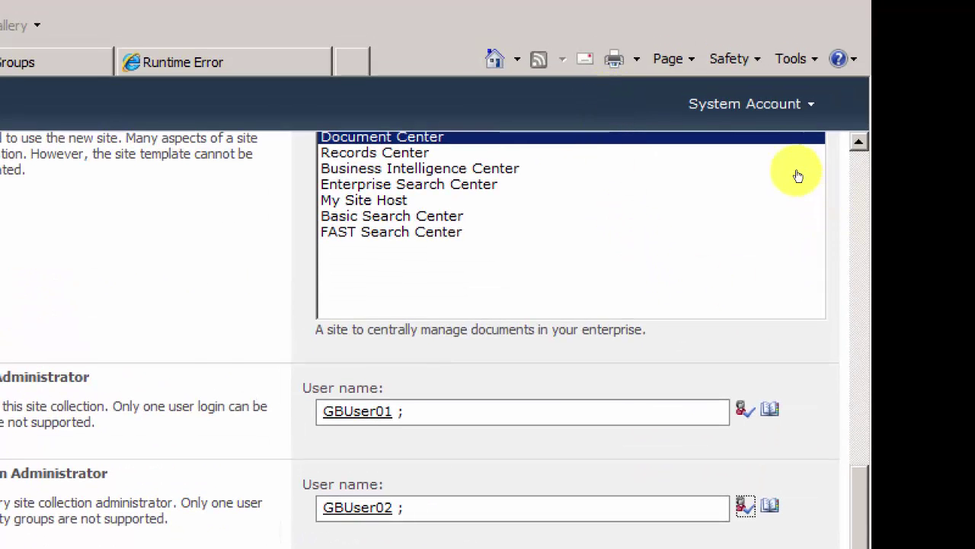
Step: Look over the completed form and create the OneSite site collection
{"action": "scroll", "coordinate": [799, 164], "scroll_direction": "up", "scroll_amount": 8}
{"action": "scroll", "coordinate": [797, 218], "scroll_direction": "down", "scroll_amount": 8}
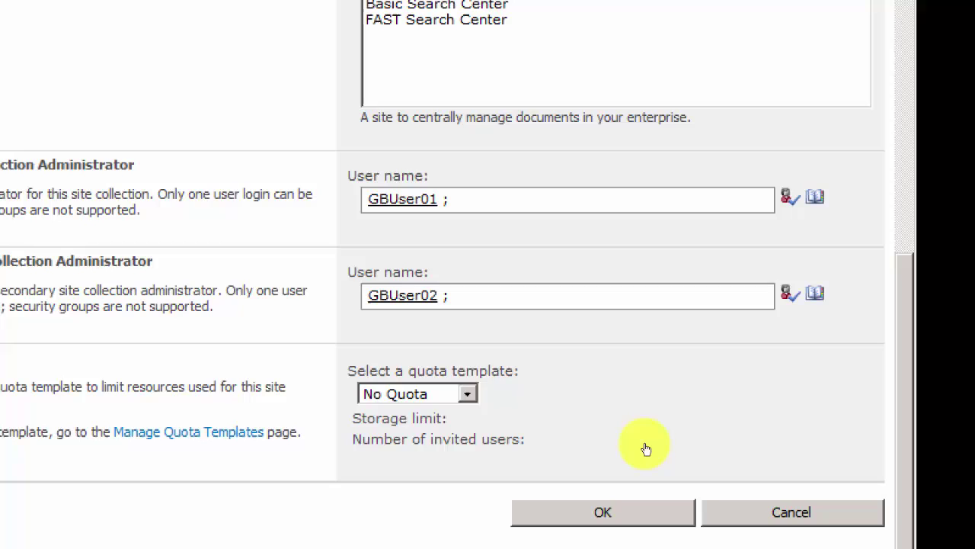
{"action": "left_click", "coordinate": [642, 447]}
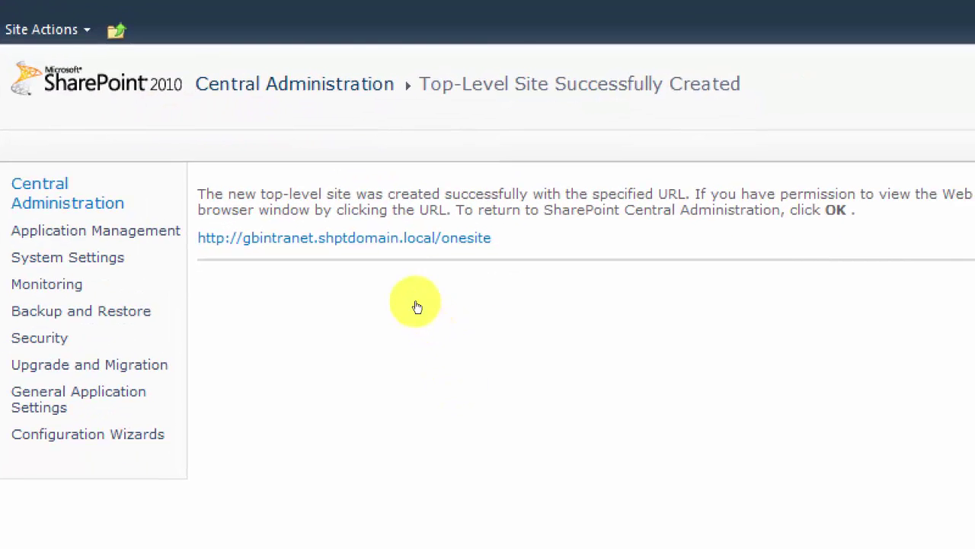
Step: Open the new gbintranet.shptdomain.local/onesite site in separate browser tabs and view the page
{"action": "right_click", "coordinate": [395, 252]}
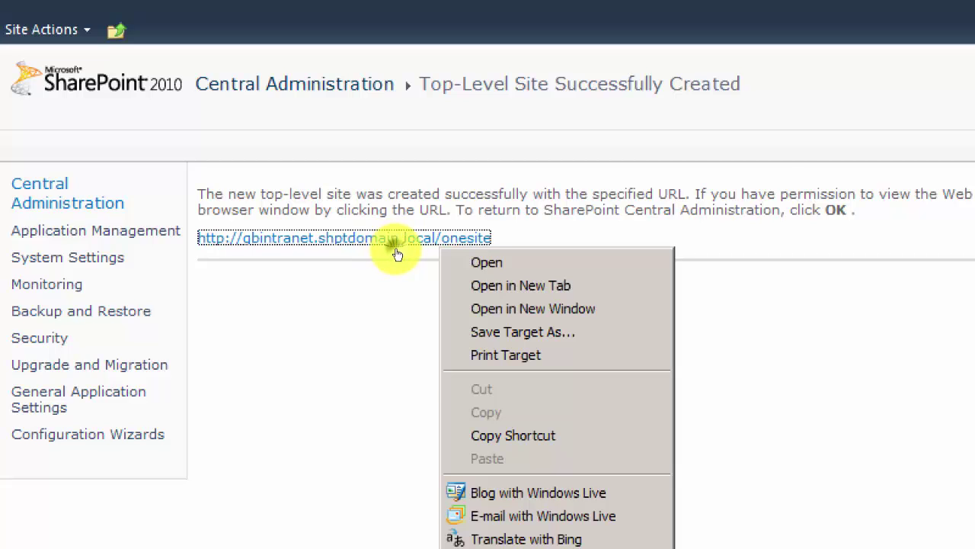
{"action": "key", "text": "Down"}
{"action": "key", "text": "Down"}
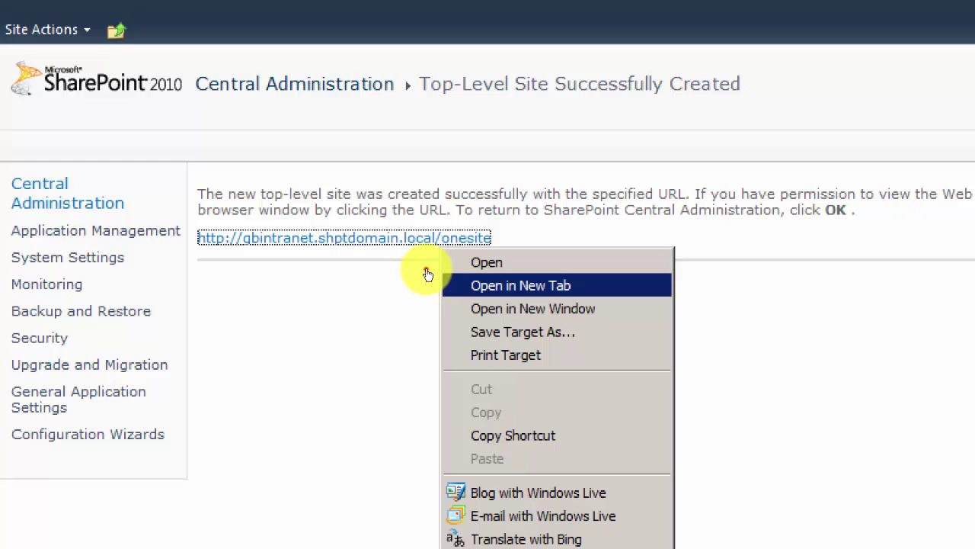
{"action": "key", "text": "Return"}
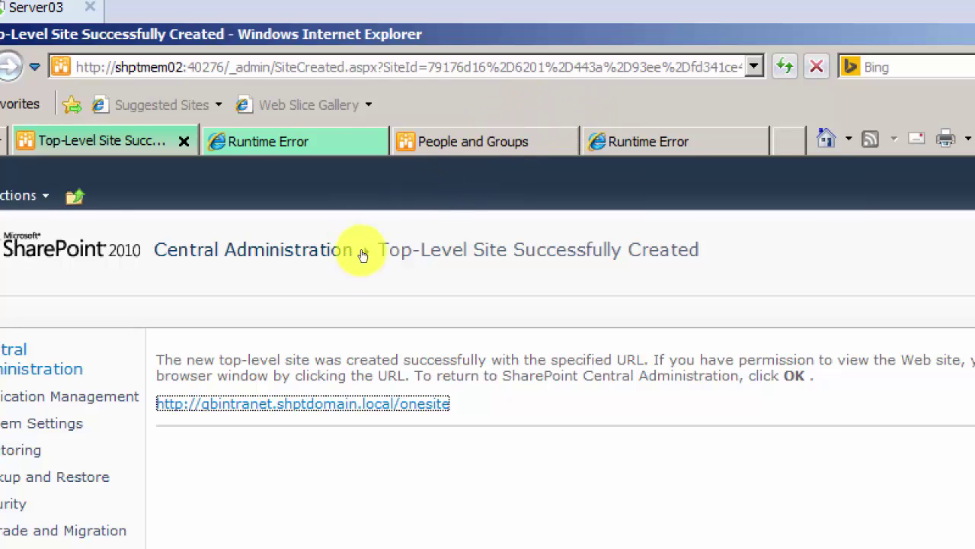
{"action": "key", "text": "shift+F10"}
{"action": "key", "text": "w"}
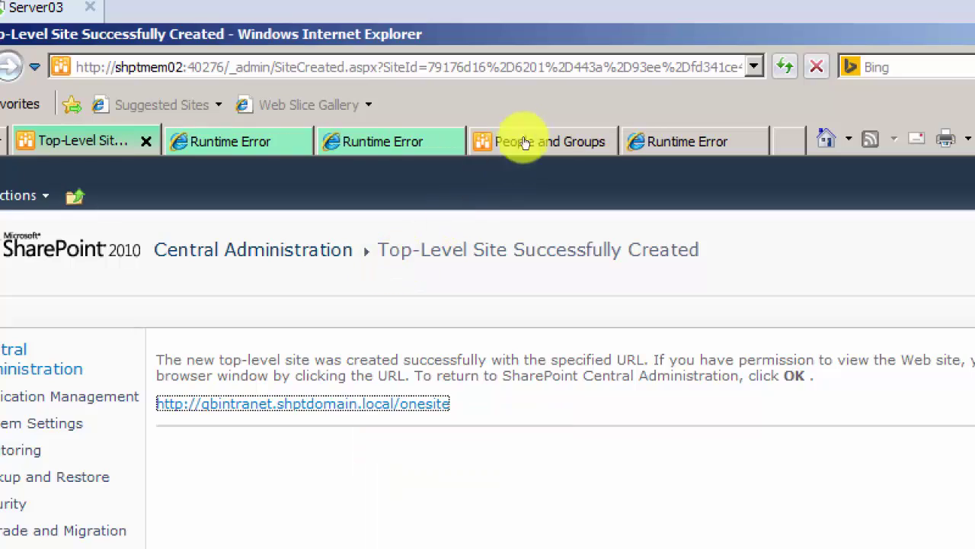
{"action": "left_click", "coordinate": [386, 140]}
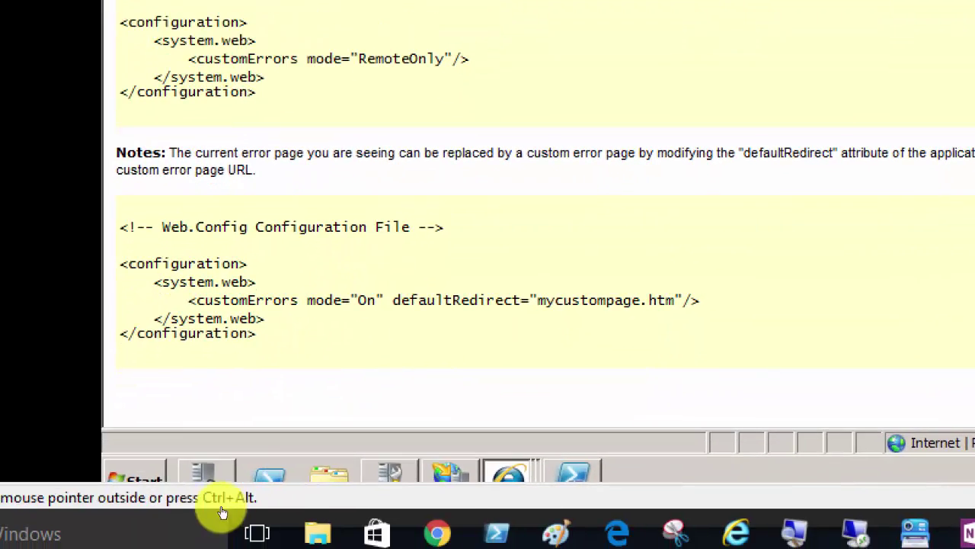
Step: Open the Windows Services console, sort the services by startup type, check the status of the automatic ones and close the console
{"action": "left_click", "coordinate": [199, 508]}
{"action": "left_click", "coordinate": [240, 365]}
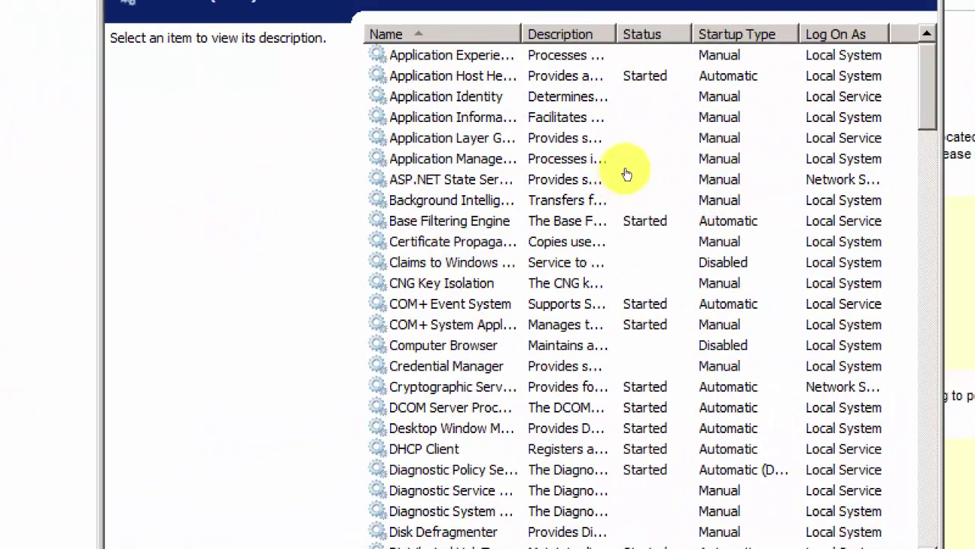
{"action": "left_click", "coordinate": [625, 171]}
{"action": "scroll", "coordinate": [570, 298], "scroll_direction": "down", "scroll_amount": 8}
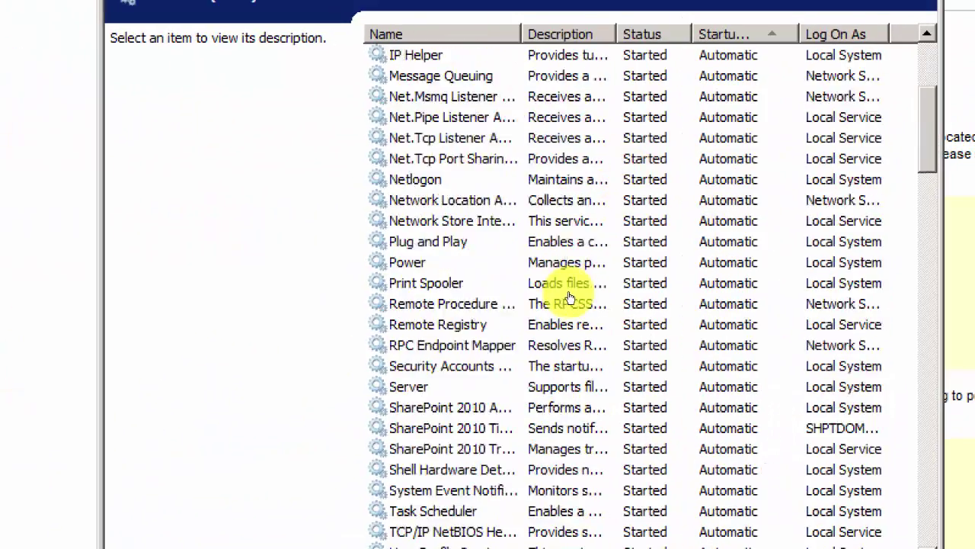
{"action": "scroll", "coordinate": [570, 298], "scroll_direction": "down", "scroll_amount": 6}
{"action": "scroll", "coordinate": [565, 301], "scroll_direction": "up", "scroll_amount": 13}
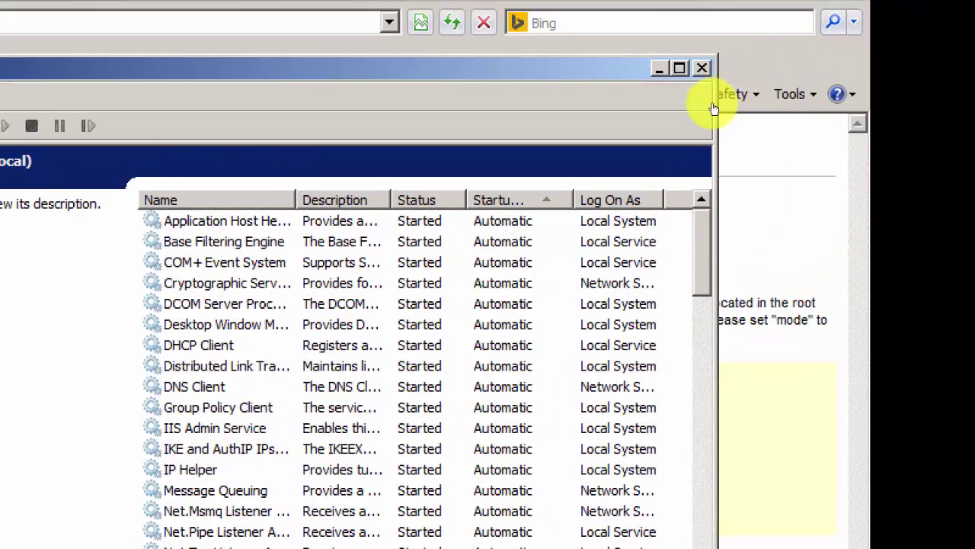
{"action": "left_click", "coordinate": [703, 67]}
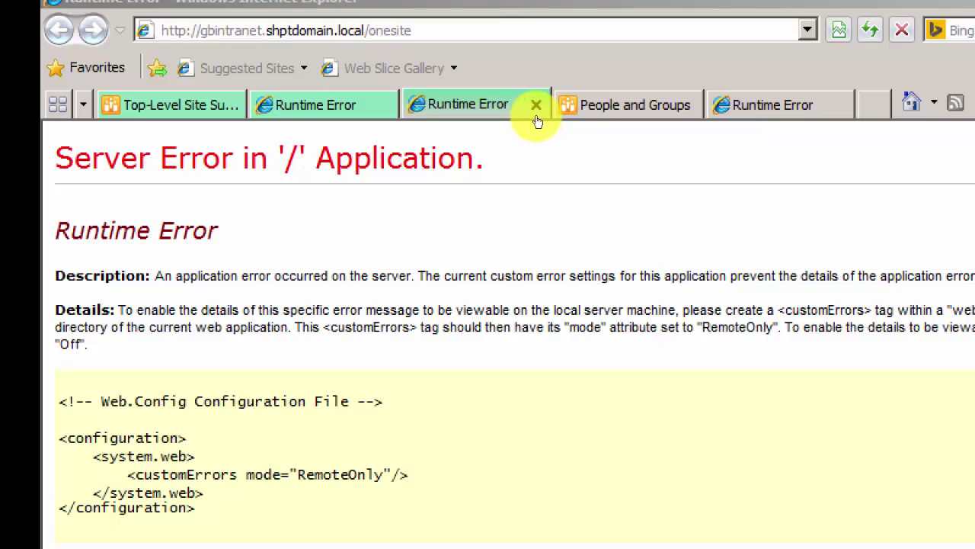
Step: Return to the Central Administration home page and close the two OneSite error tabs
{"action": "left_click", "coordinate": [536, 118]}
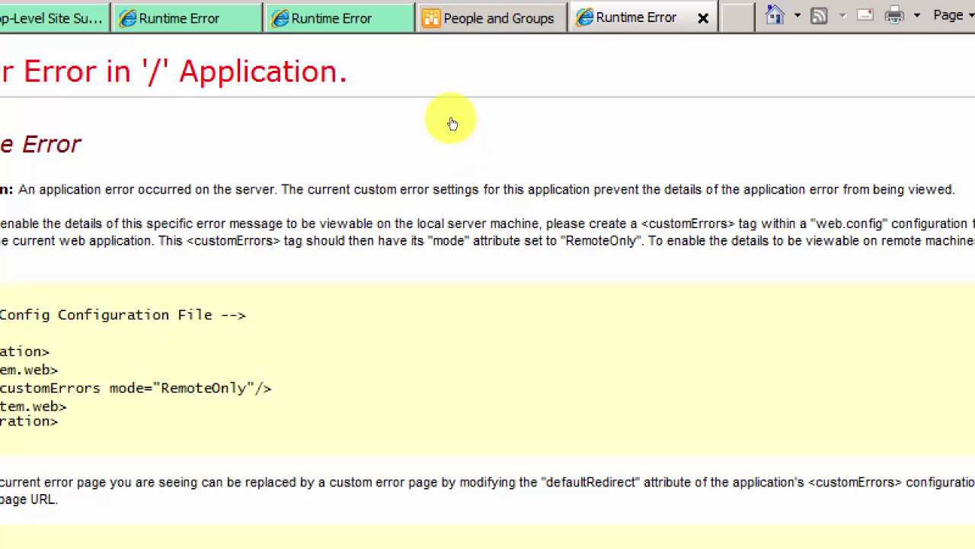
{"action": "left_click", "coordinate": [492, 19]}
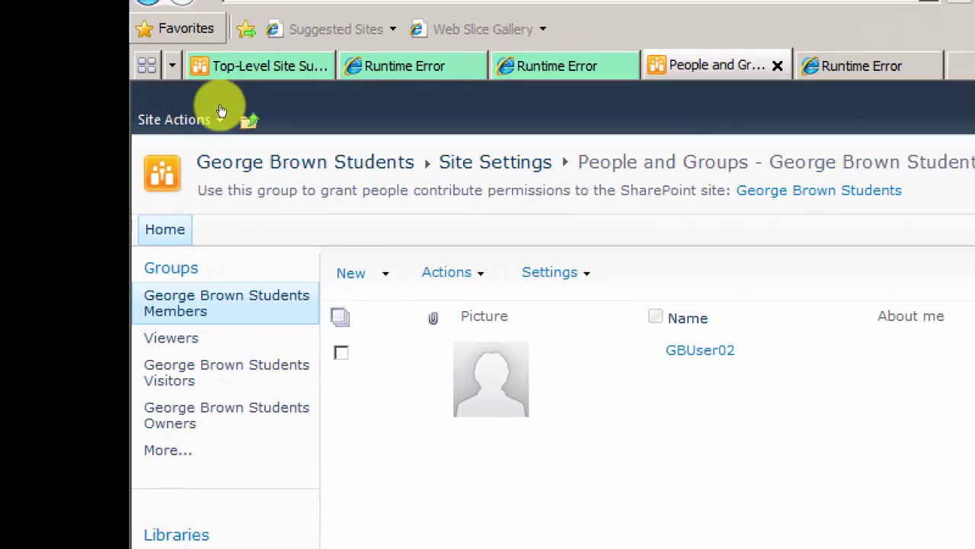
{"action": "left_click", "coordinate": [250, 122]}
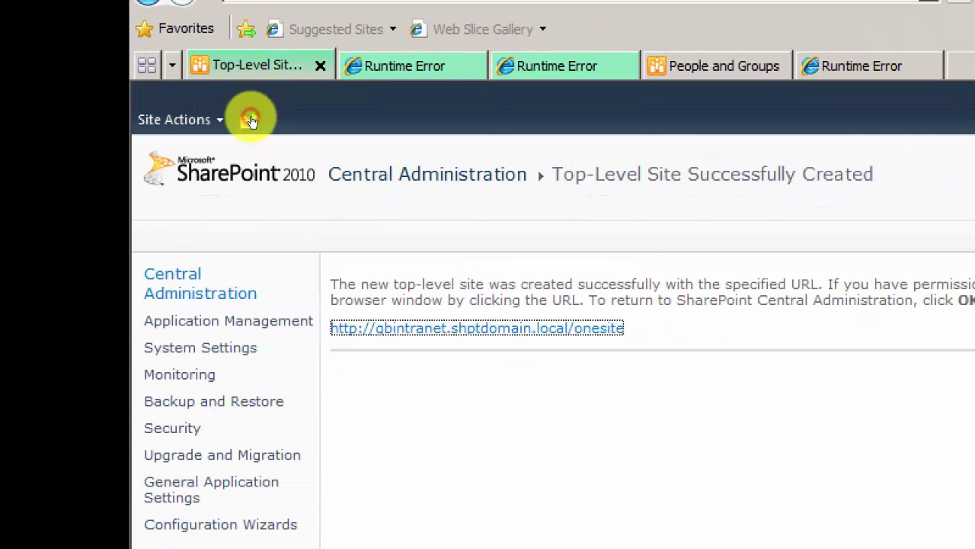
{"action": "left_click", "coordinate": [202, 224]}
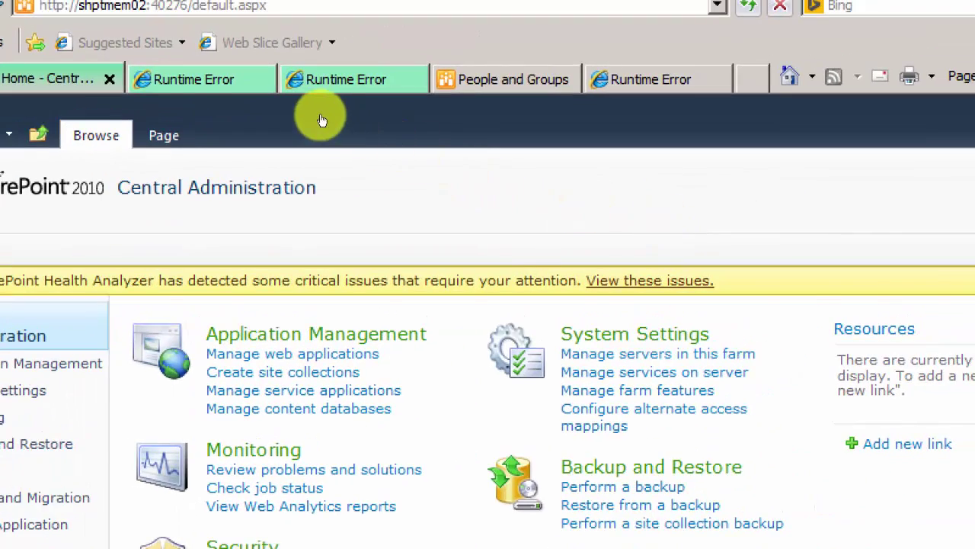
{"action": "key", "text": "ctrl+Tab"}
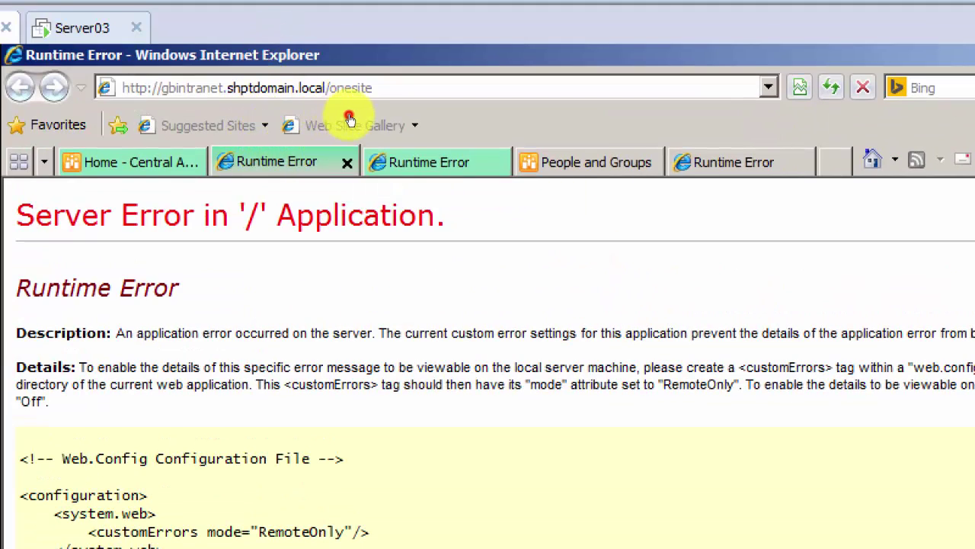
{"action": "left_click", "coordinate": [350, 121]}
{"action": "left_click", "coordinate": [385, 114]}
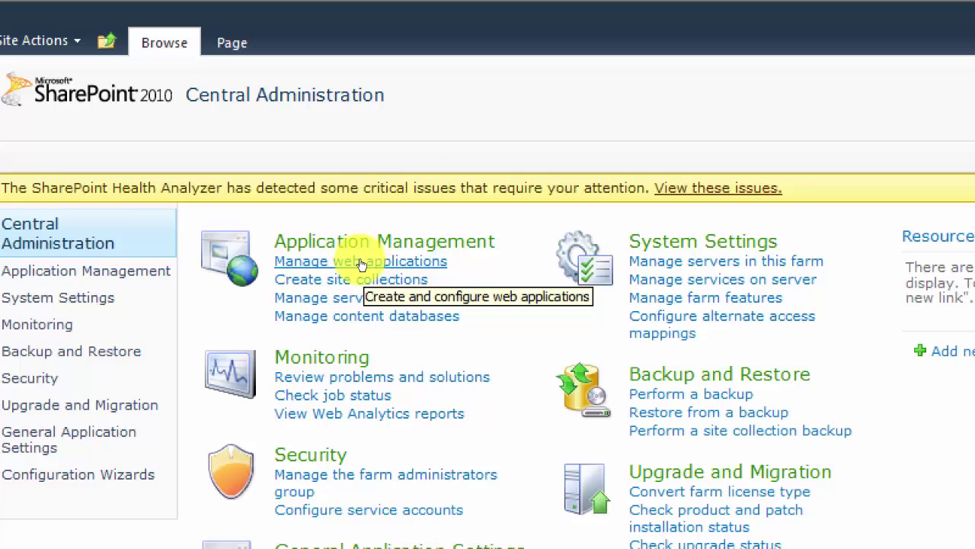
Step: Start a new site collection titled Projects with the description "Wild Card Site Collection"
{"action": "left_click", "coordinate": [366, 276]}
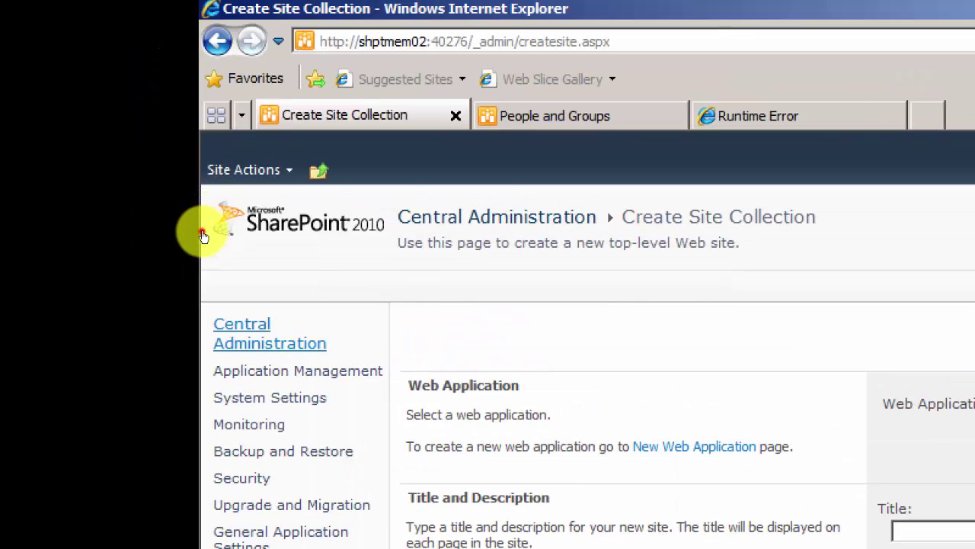
{"action": "left_click", "coordinate": [203, 228]}
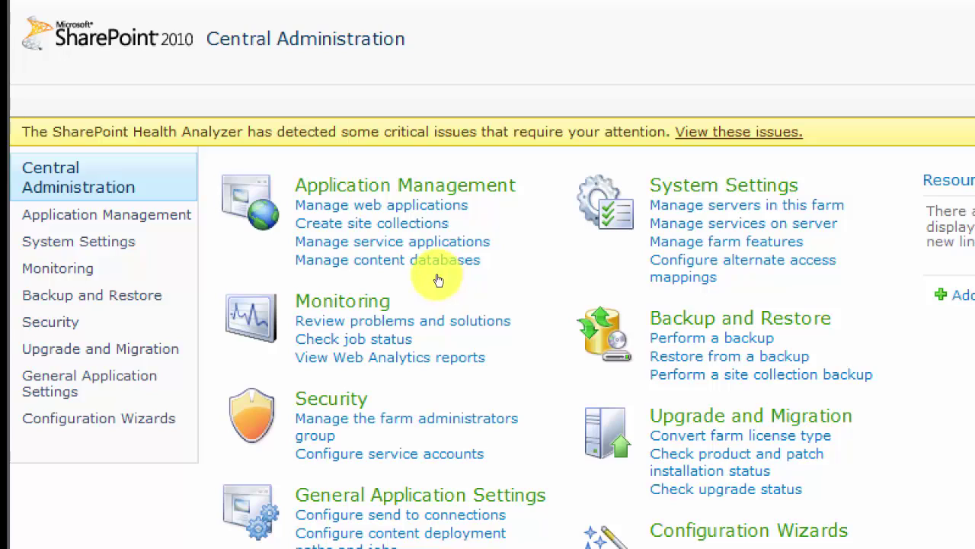
{"action": "left_click", "coordinate": [355, 259]}
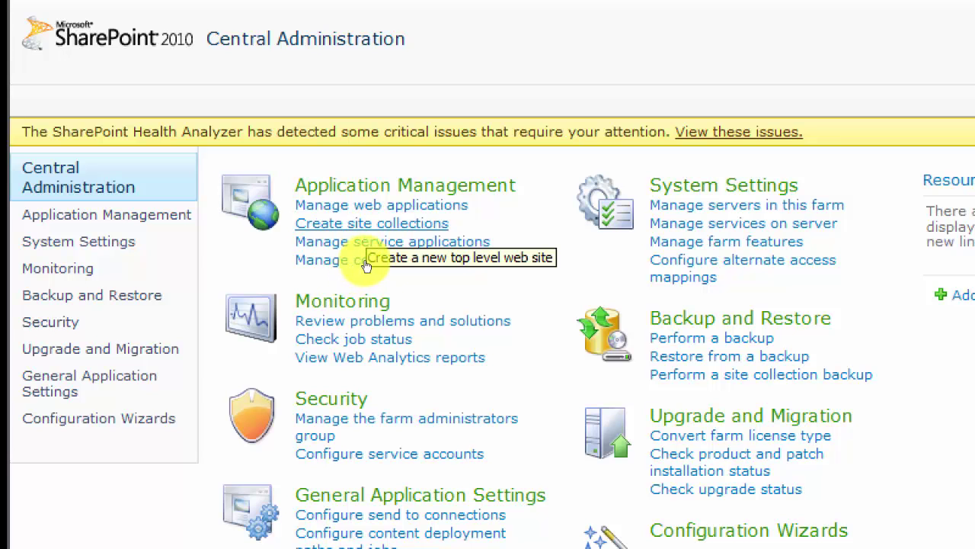
{"action": "left_click", "coordinate": [352, 263]}
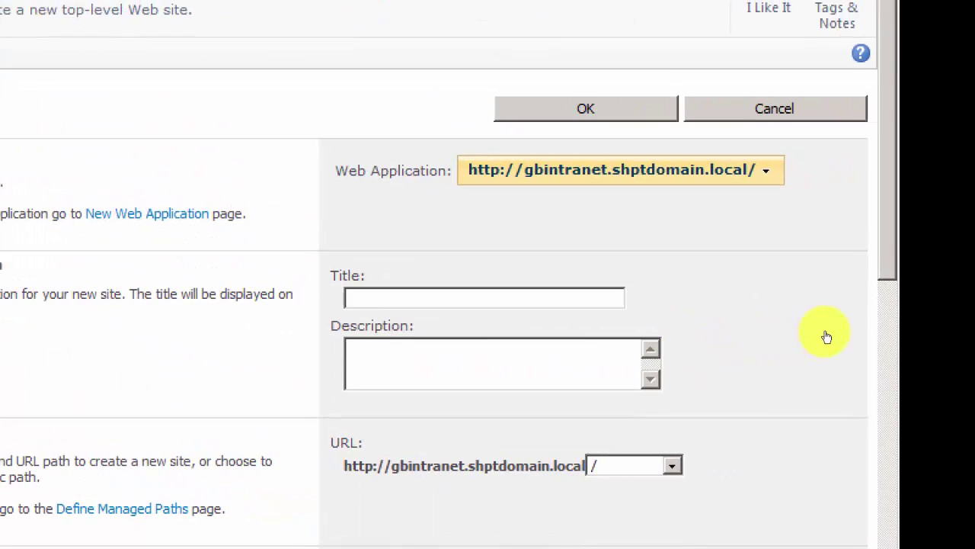
{"action": "left_click", "coordinate": [611, 370]}
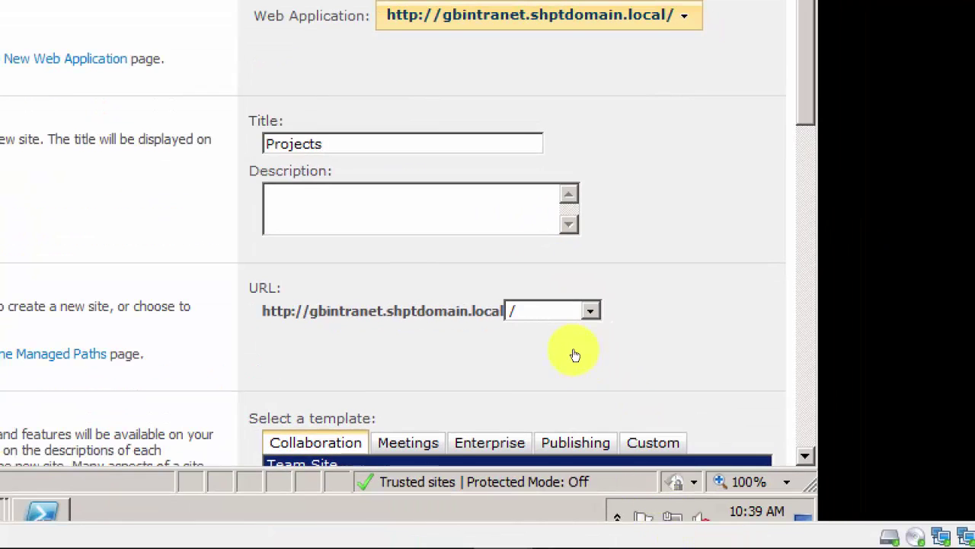
{"action": "left_click", "coordinate": [574, 340]}
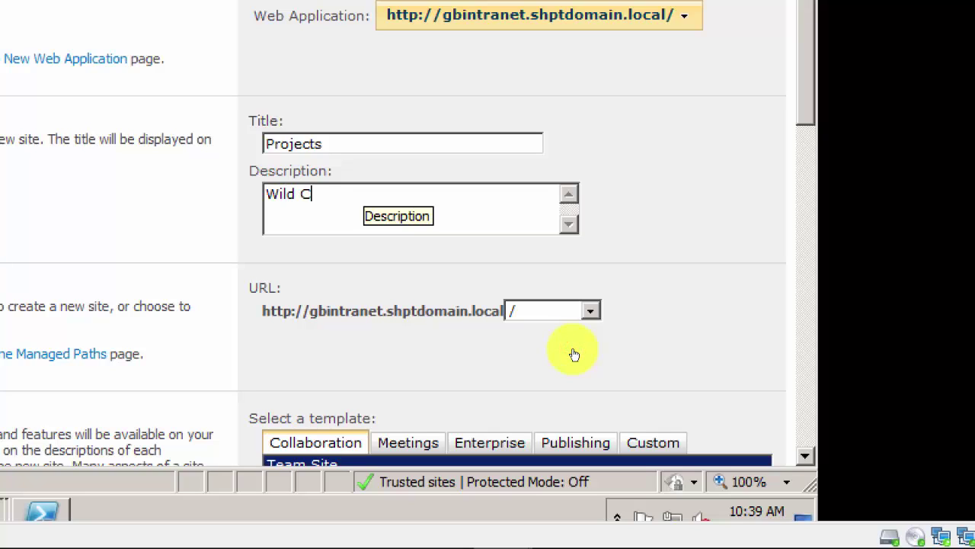
{"action": "type", "text": "Wild Card c"}
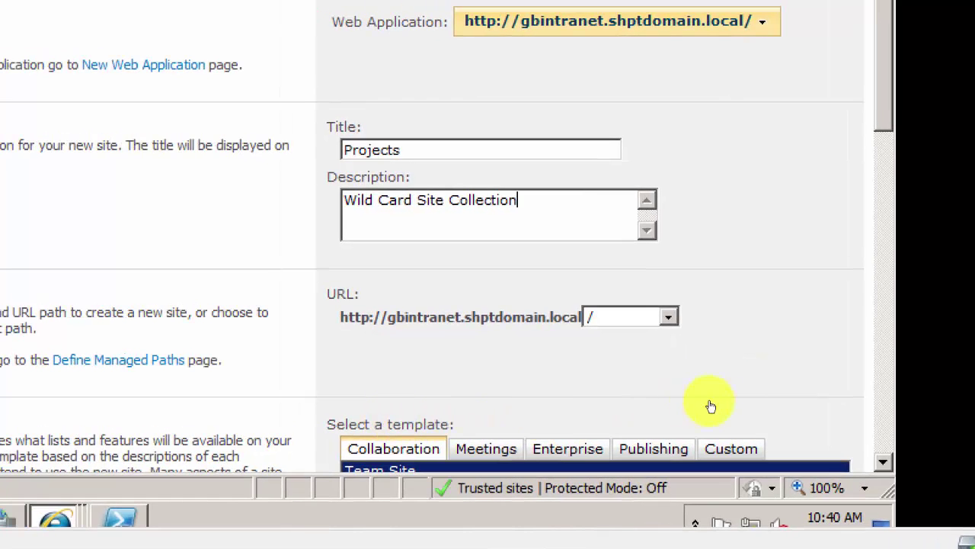
Step: Set the site collection's URL to the /projects/ wildcard path with the site name OnlineVideos
{"action": "left_click", "coordinate": [669, 317]}
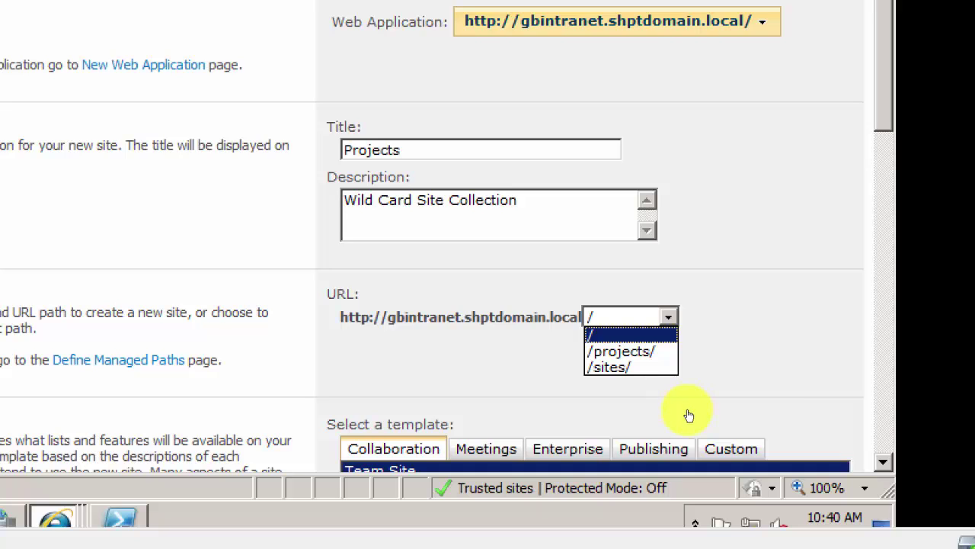
{"action": "key", "text": "Down"}
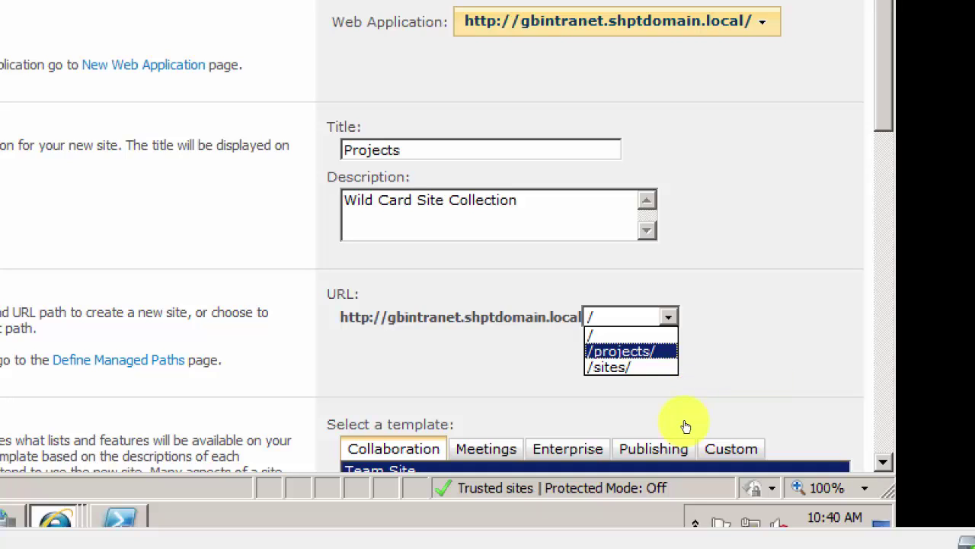
{"action": "left_click", "coordinate": [681, 420]}
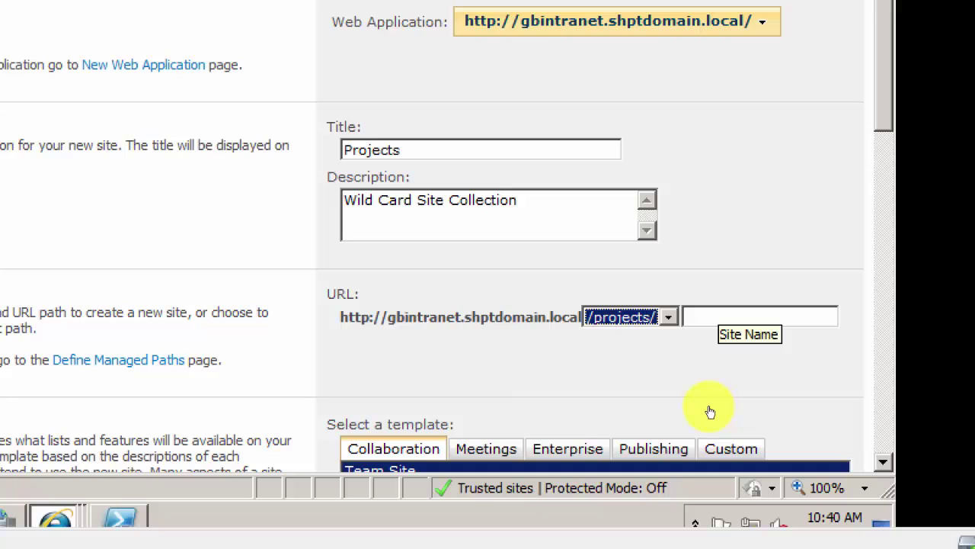
{"action": "key", "text": "Tab"}
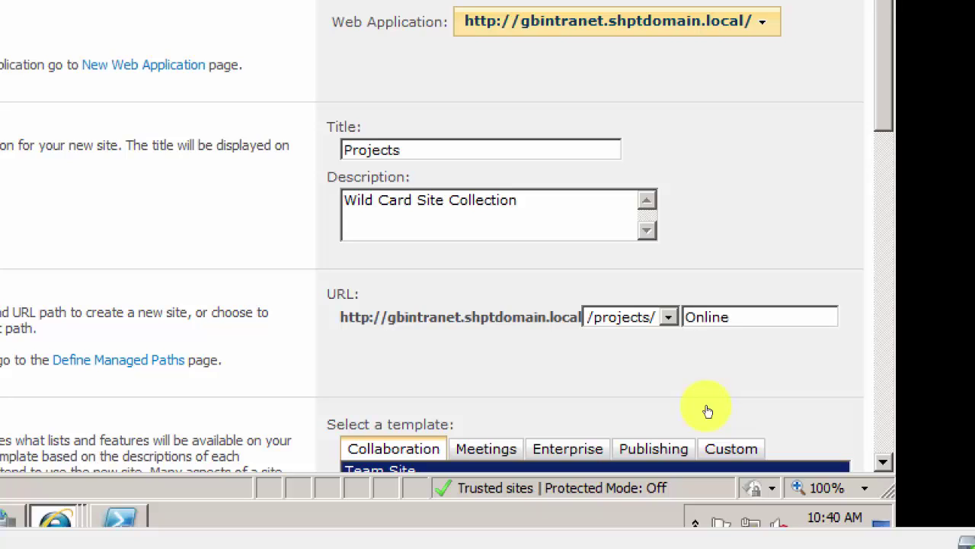
{"action": "type", "text": "deos"}
{"action": "left_click", "coordinate": [707, 385]}
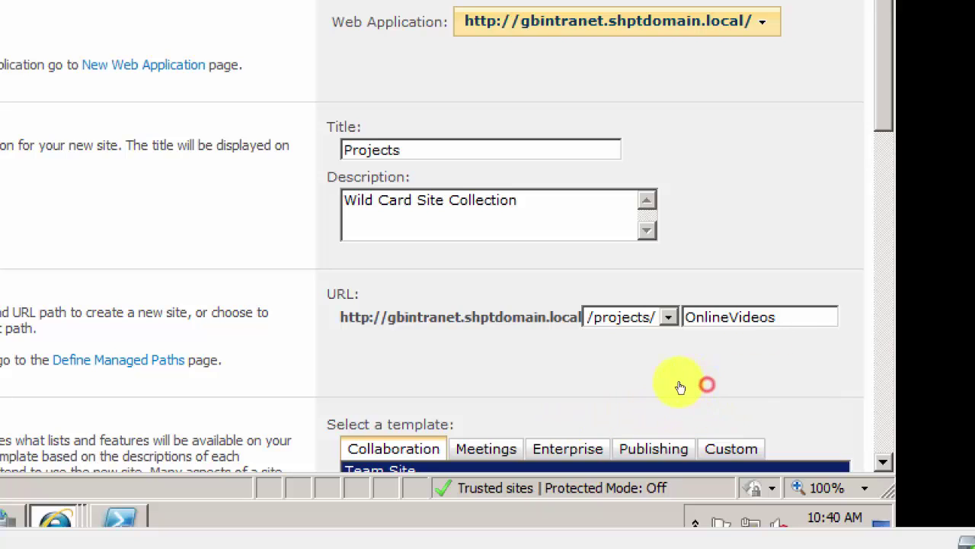
Step: Choose the Document Workspace template from the Collaboration templates for the Projects site collection
{"action": "left_click", "coordinate": [591, 423]}
{"action": "scroll", "coordinate": [592, 425], "scroll_direction": "down", "scroll_amount": 5}
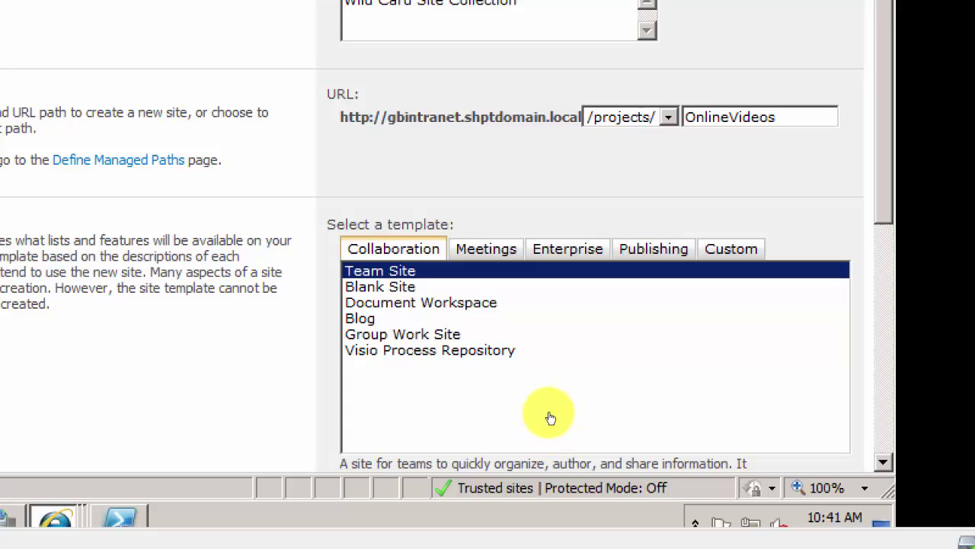
{"action": "key", "text": "Down"}
{"action": "key", "text": "Down"}
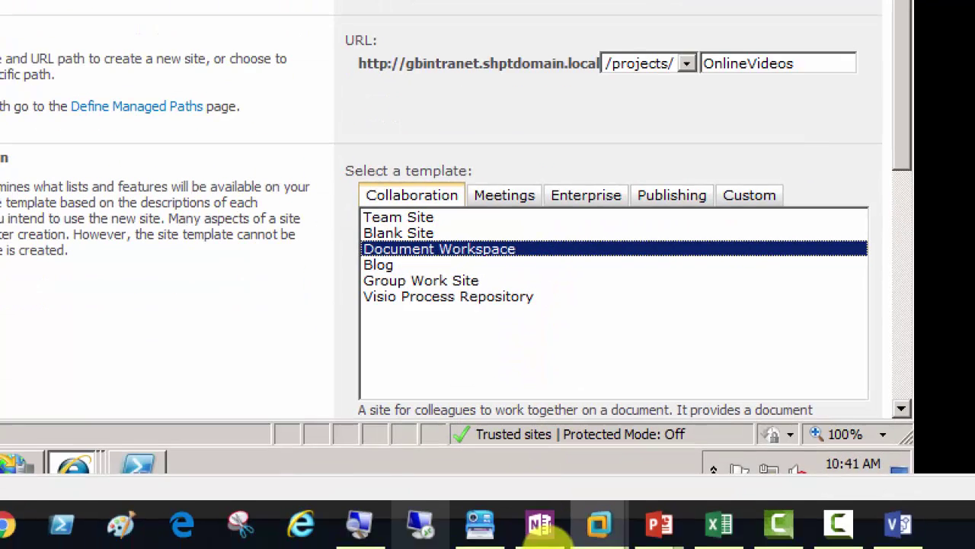
{"action": "scroll", "coordinate": [792, 350], "scroll_direction": "down", "scroll_amount": 5}
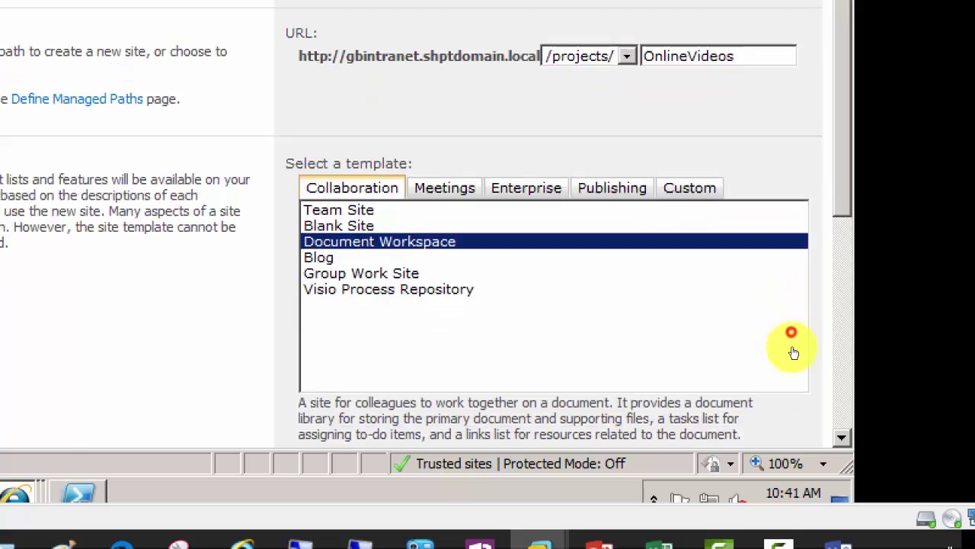
Step: Enter administrator as the primary site collection administrator, check the name and create the Projects site collection with No Quota
{"action": "scroll", "coordinate": [767, 407], "scroll_direction": "down", "scroll_amount": 1}
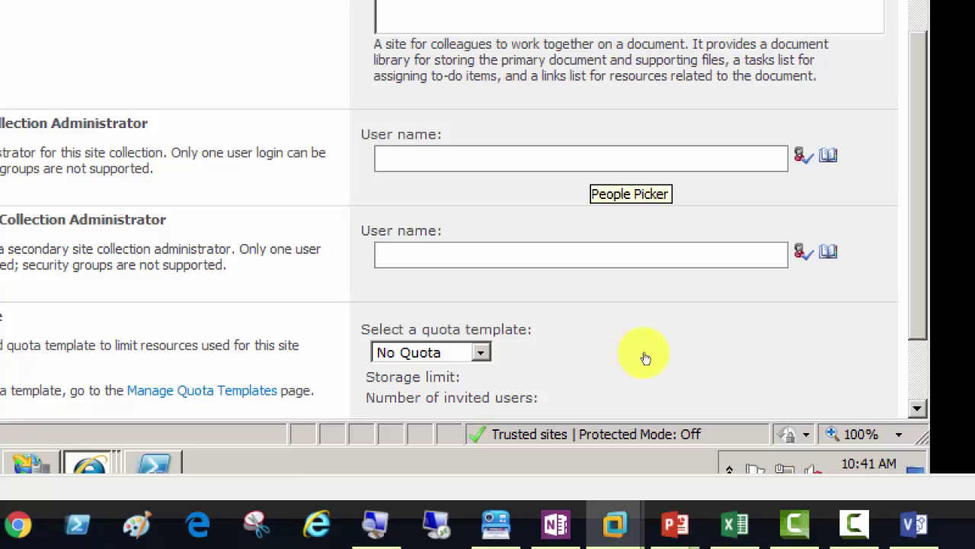
{"action": "scroll", "coordinate": [793, 390], "scroll_direction": "down", "scroll_amount": 3}
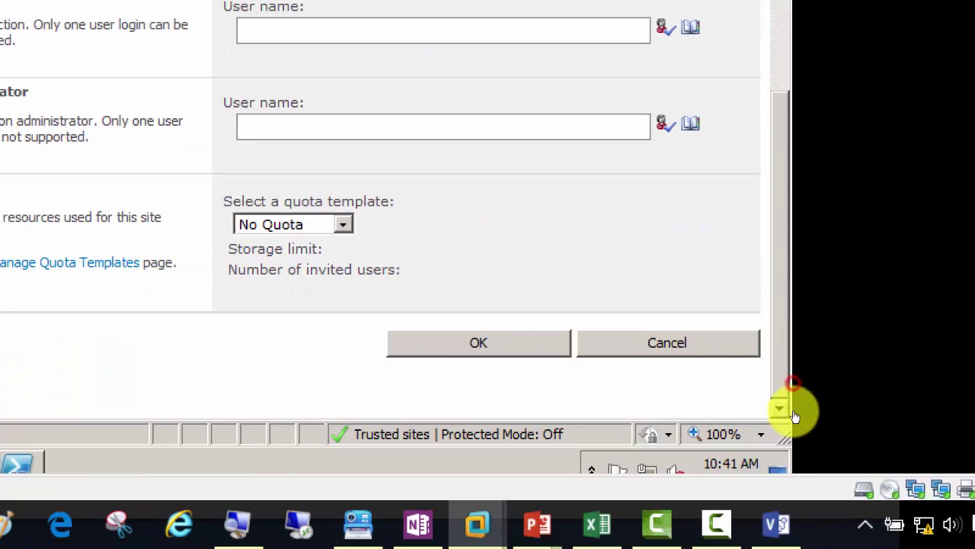
{"action": "left_click", "coordinate": [637, 448]}
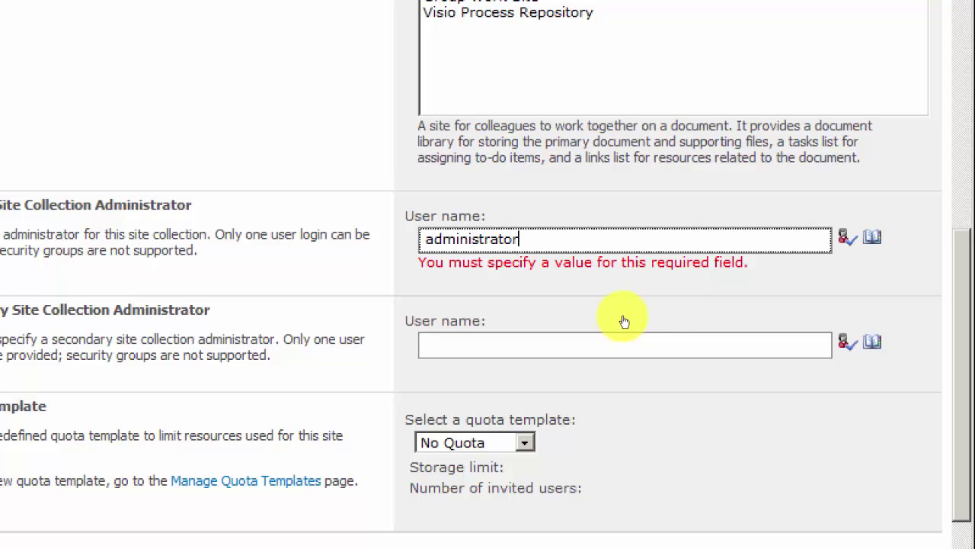
{"action": "left_click", "coordinate": [737, 321]}
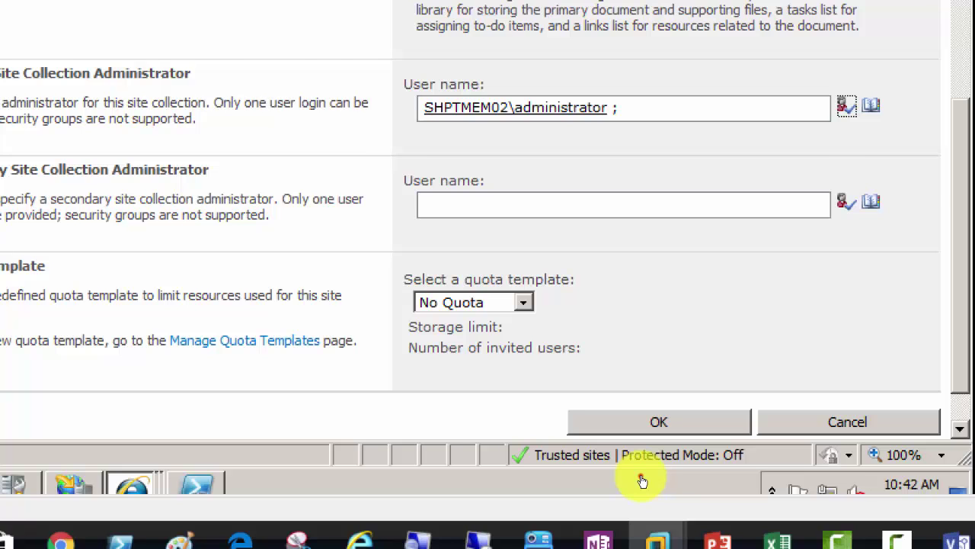
{"action": "left_click", "coordinate": [641, 478]}
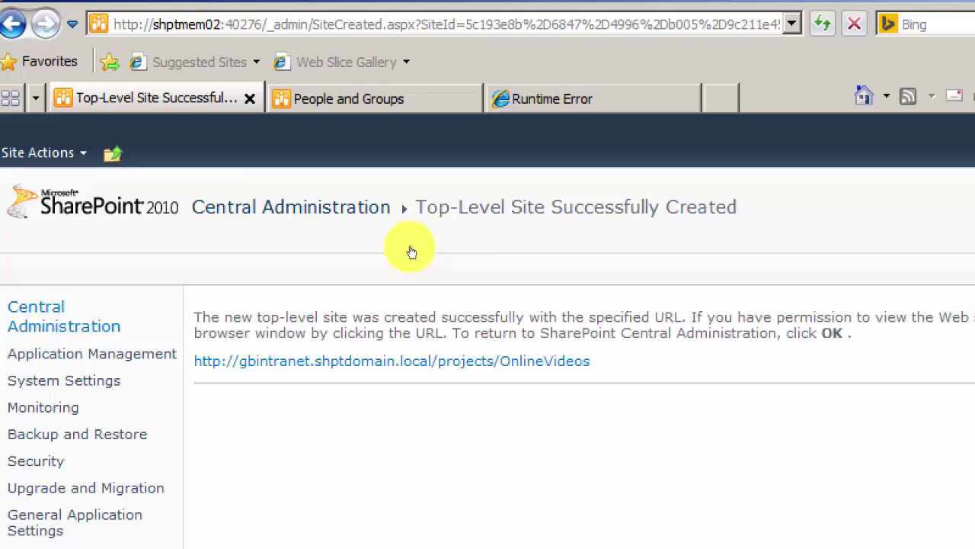
Step: Open the new /projects/OnlineVideos site in a separate browser tab and look through the other open pages
{"action": "right_click", "coordinate": [464, 364]}
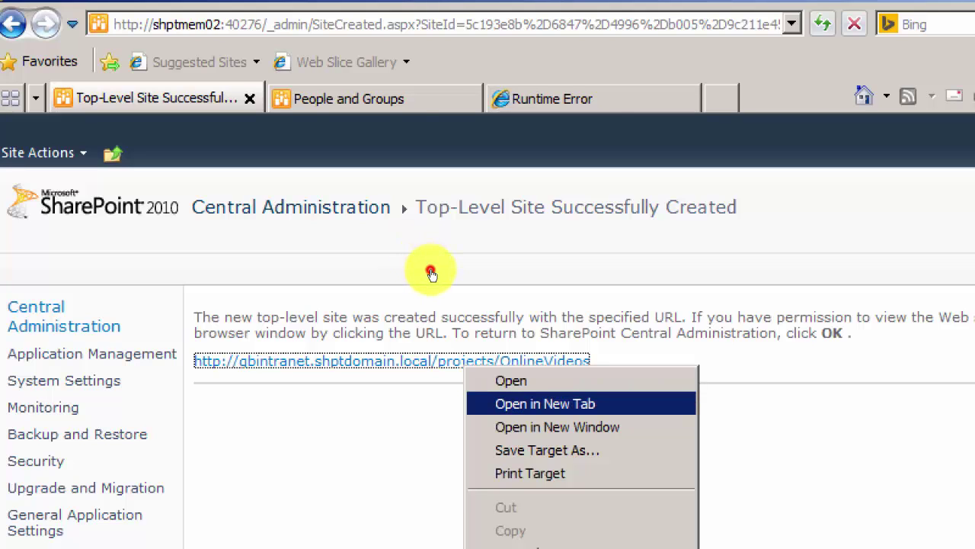
{"action": "left_click", "coordinate": [545, 404]}
{"action": "left_click", "coordinate": [697, 99]}
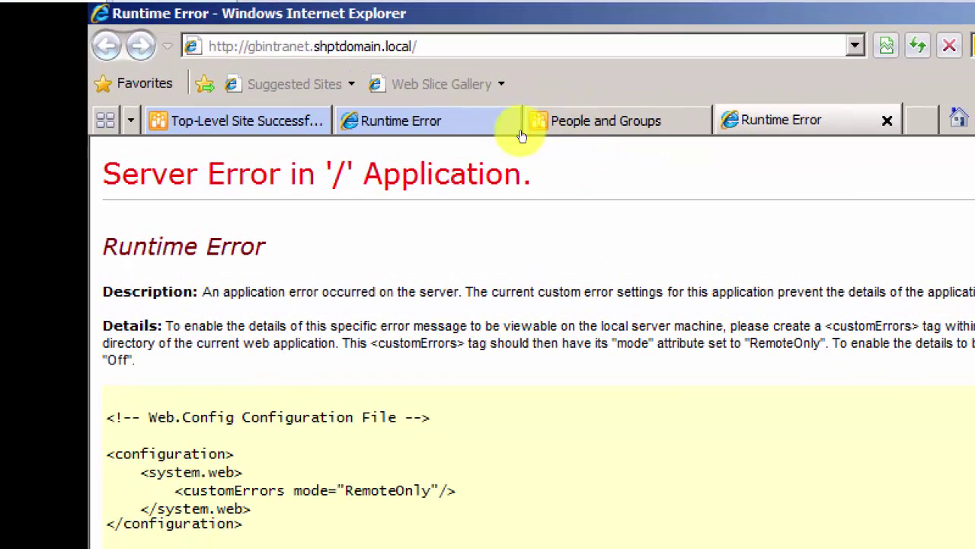
{"action": "left_click", "coordinate": [526, 131]}
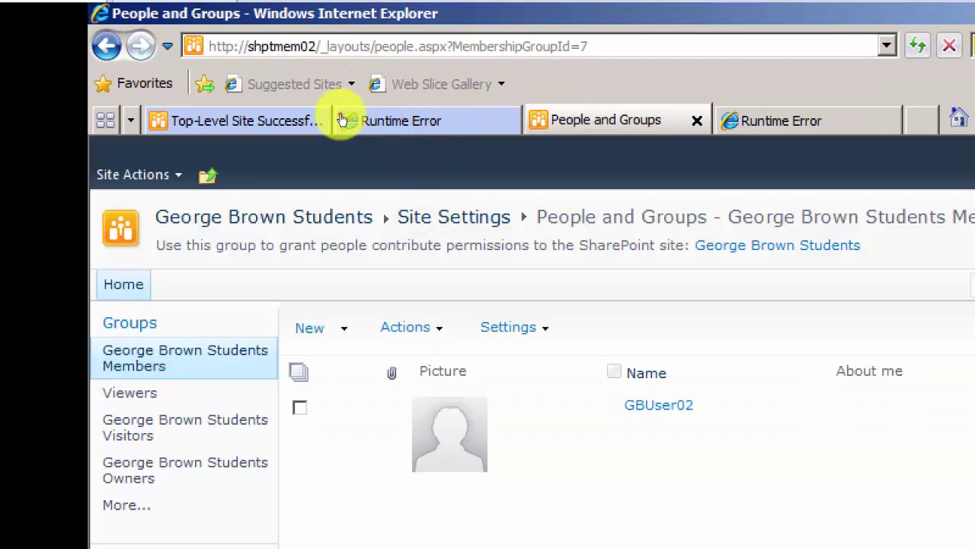
{"action": "left_click", "coordinate": [342, 121]}
{"action": "left_click", "coordinate": [256, 121]}
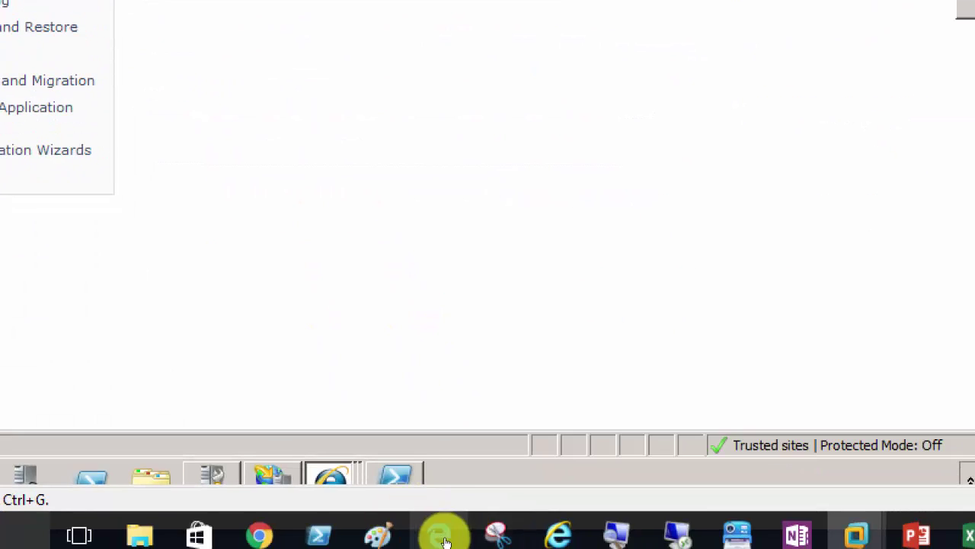
Step: Switch to the Server03 virtual machine, open SQL Server Management Studio and connect to the shptmem02 server
{"action": "left_click", "coordinate": [616, 534]}
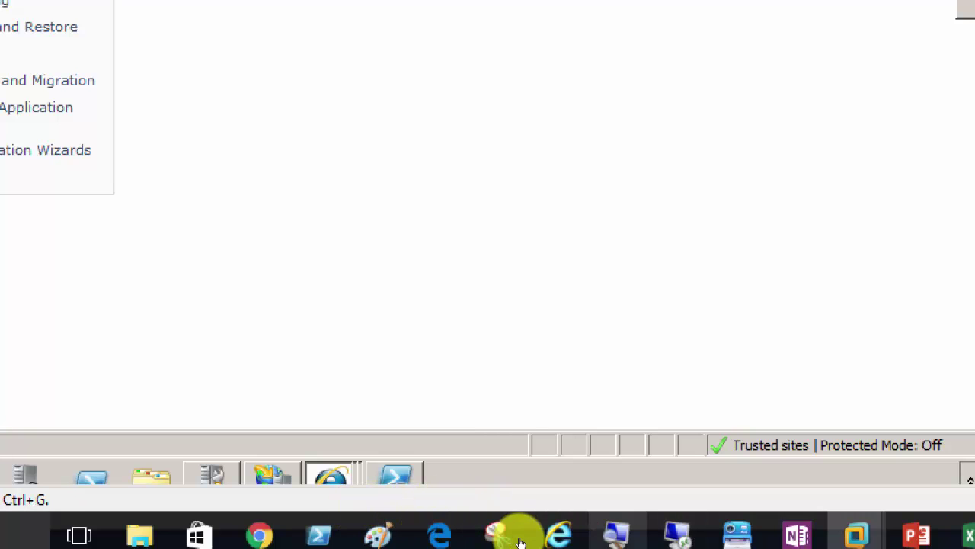
{"action": "left_click", "coordinate": [351, 521]}
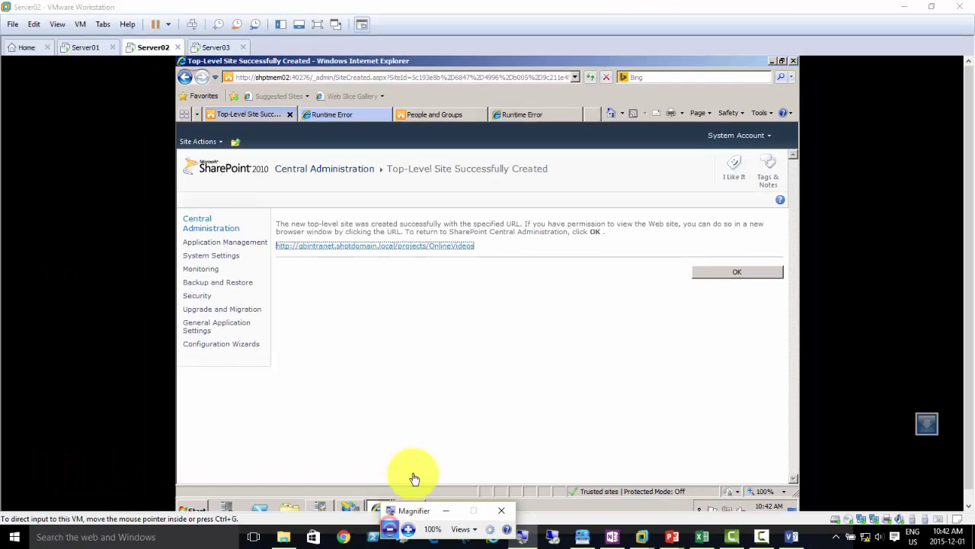
{"action": "left_click", "coordinate": [214, 47]}
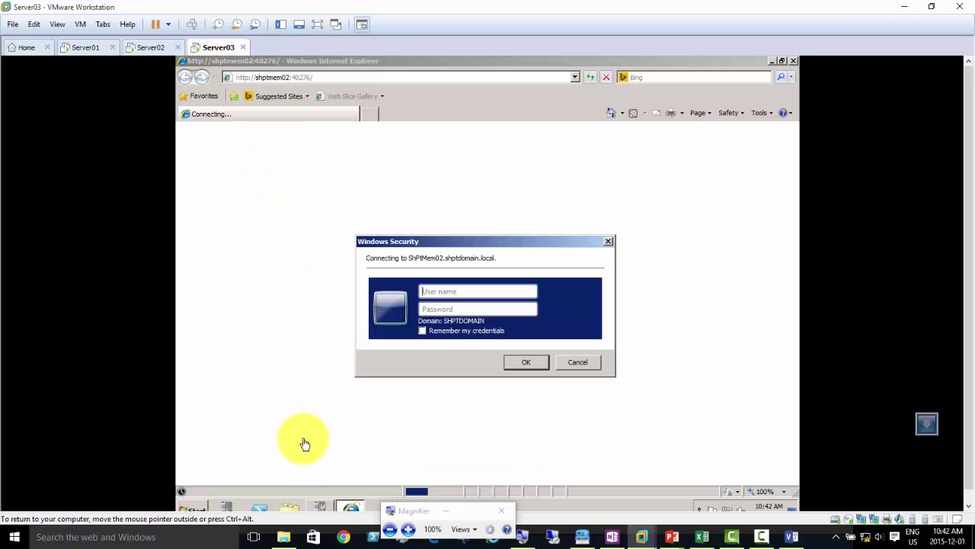
{"action": "left_click", "coordinate": [196, 509]}
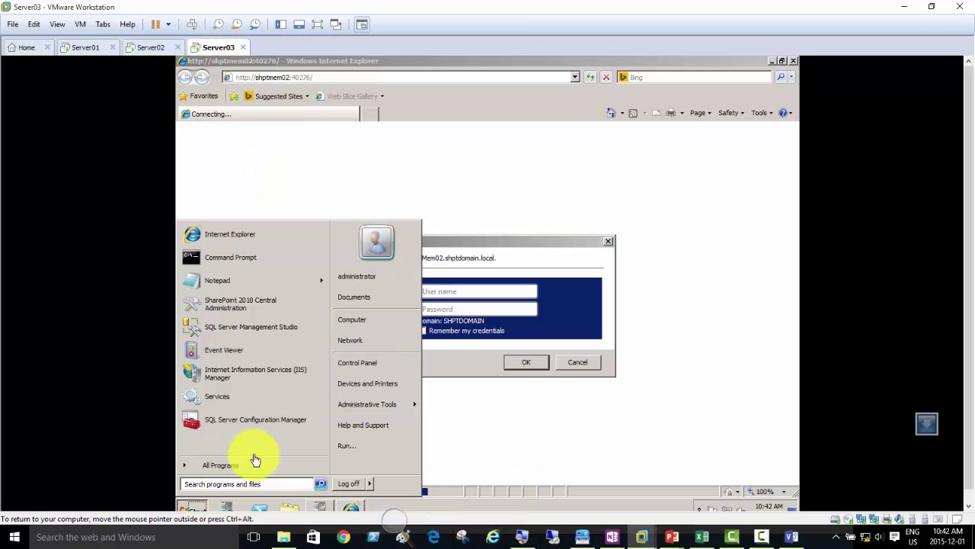
{"action": "left_click", "coordinate": [236, 327]}
{"action": "left_click", "coordinate": [425, 301]}
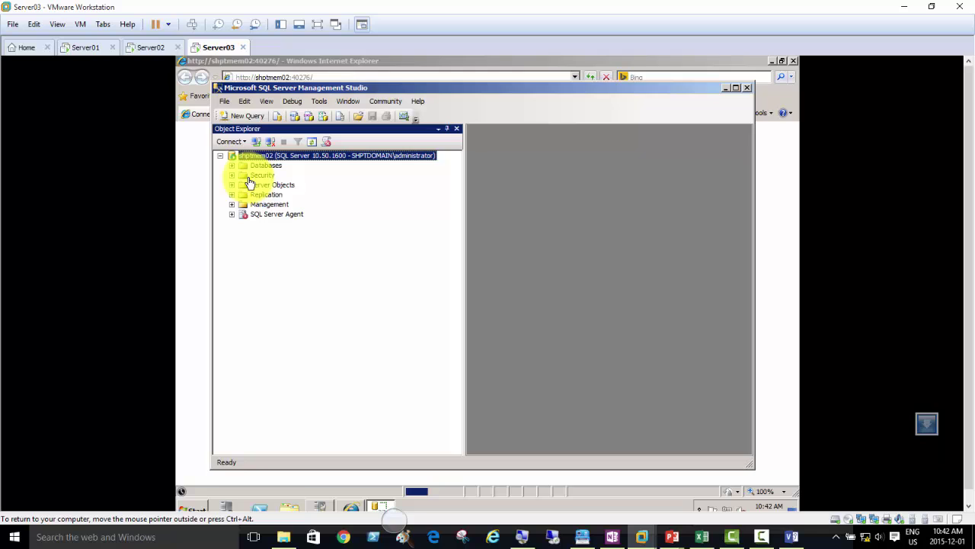
Step: Start SQL Server Agent on shptmem02, confirm the action and expand the server's Databases folder
{"action": "left_click", "coordinate": [273, 217]}
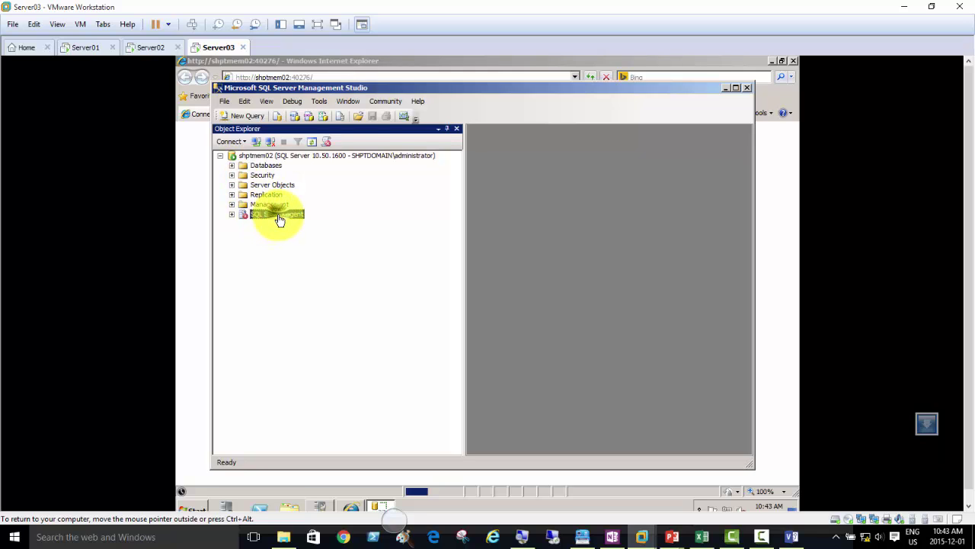
{"action": "right_click", "coordinate": [279, 220]}
{"action": "mouse_move", "coordinate": [293, 220]}
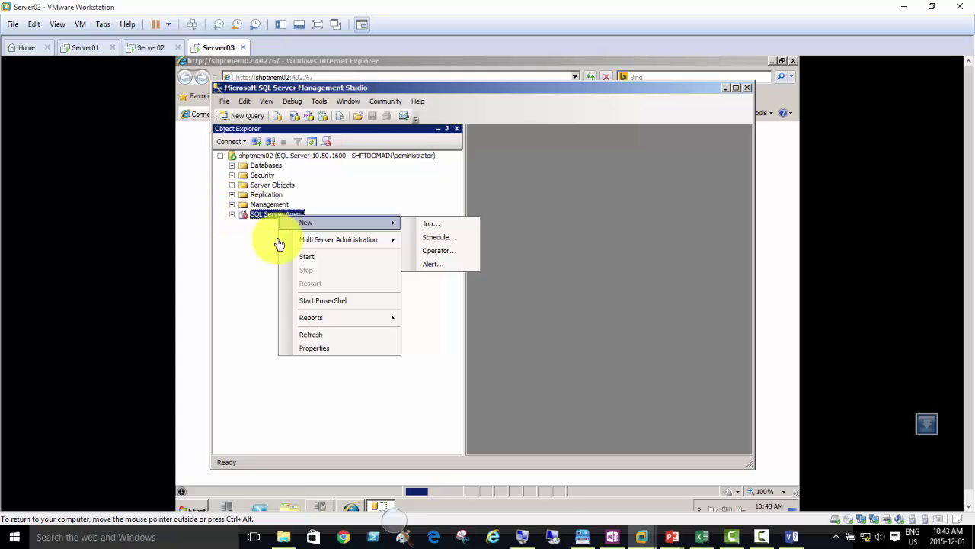
{"action": "mouse_move", "coordinate": [333, 242]}
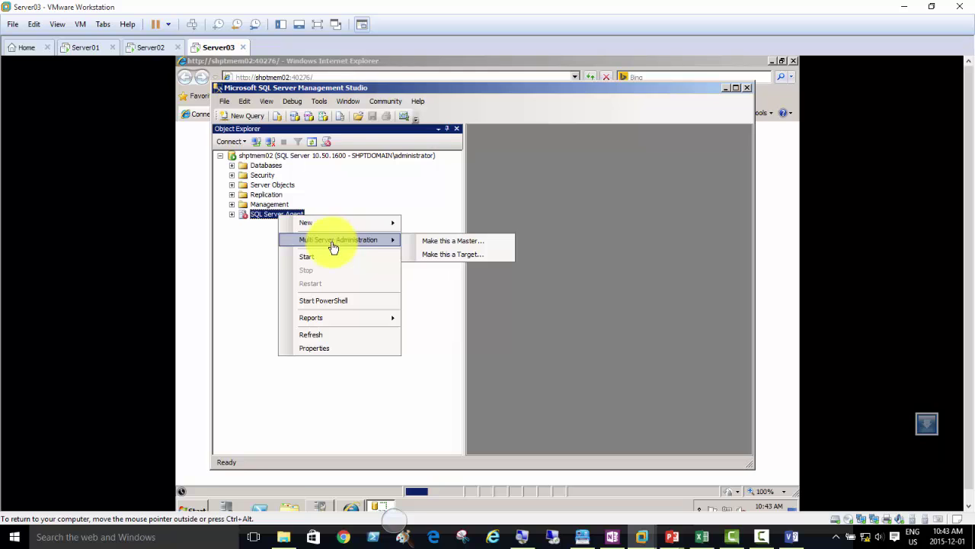
{"action": "left_click", "coordinate": [331, 257]}
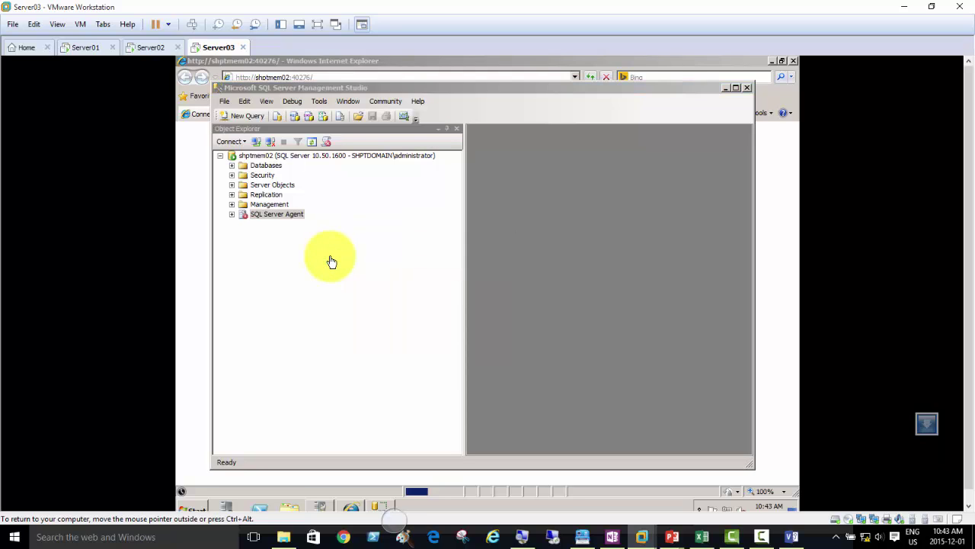
{"action": "left_click", "coordinate": [462, 117]}
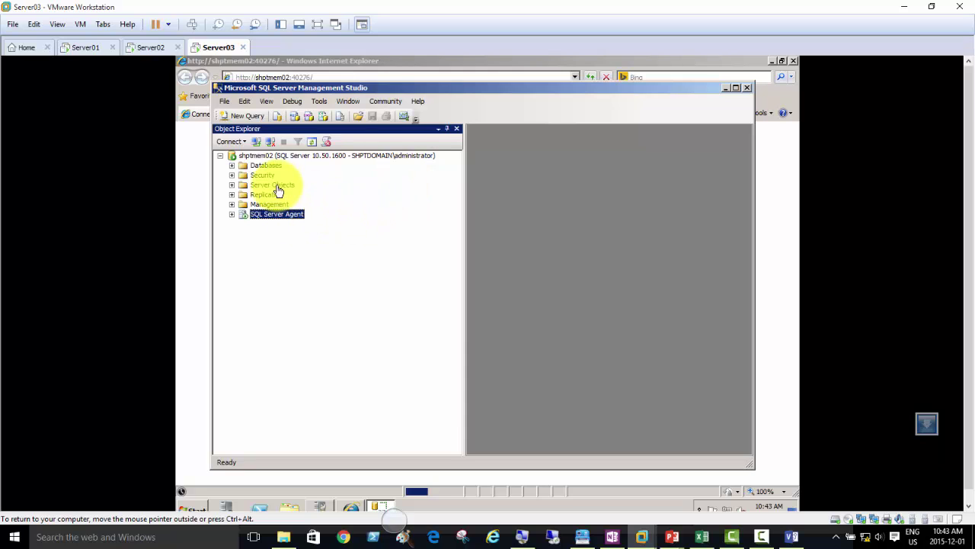
{"action": "left_click", "coordinate": [231, 165]}
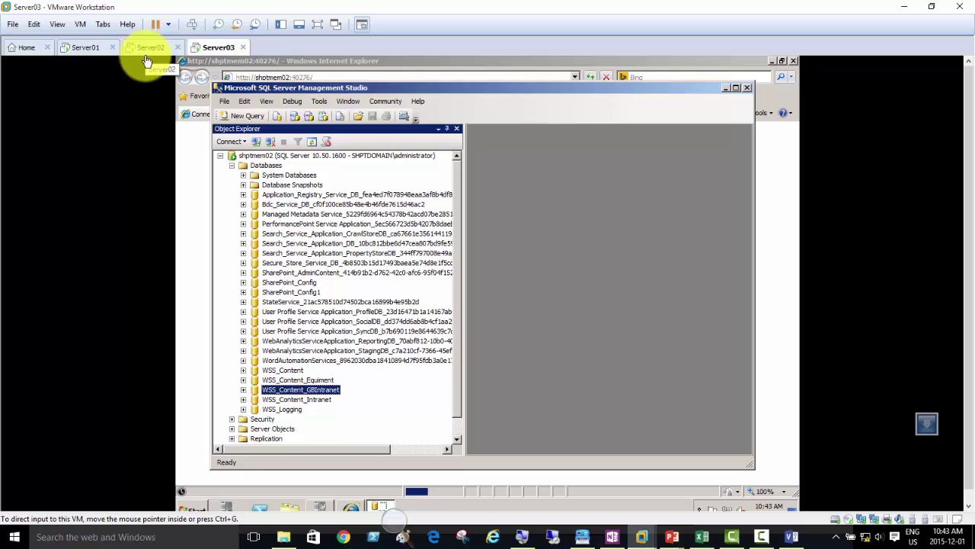
Step: Open Services on Server03, sort the services by startup type, review the automatic ones and return to SQL Server Management Studio
{"action": "left_click", "coordinate": [192, 507]}
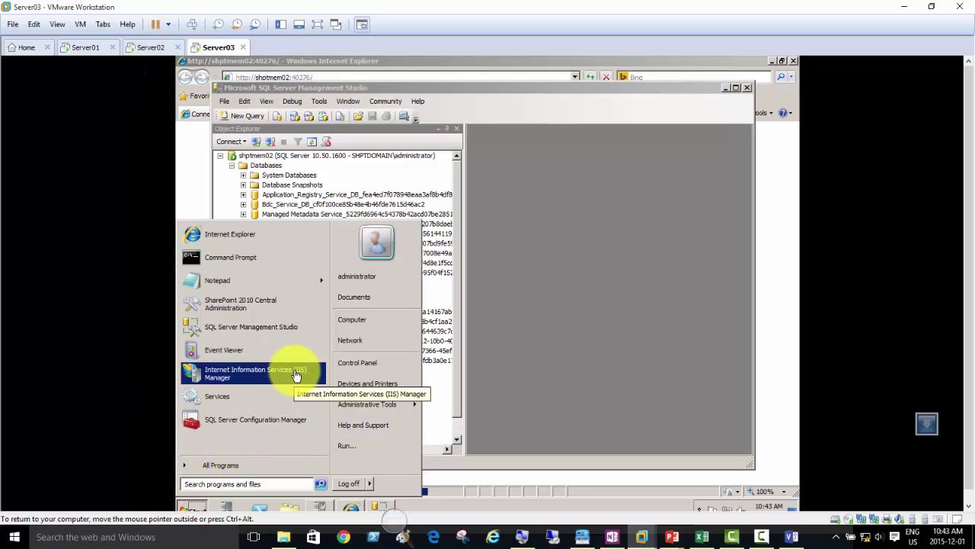
{"action": "mouse_move", "coordinate": [397, 411]}
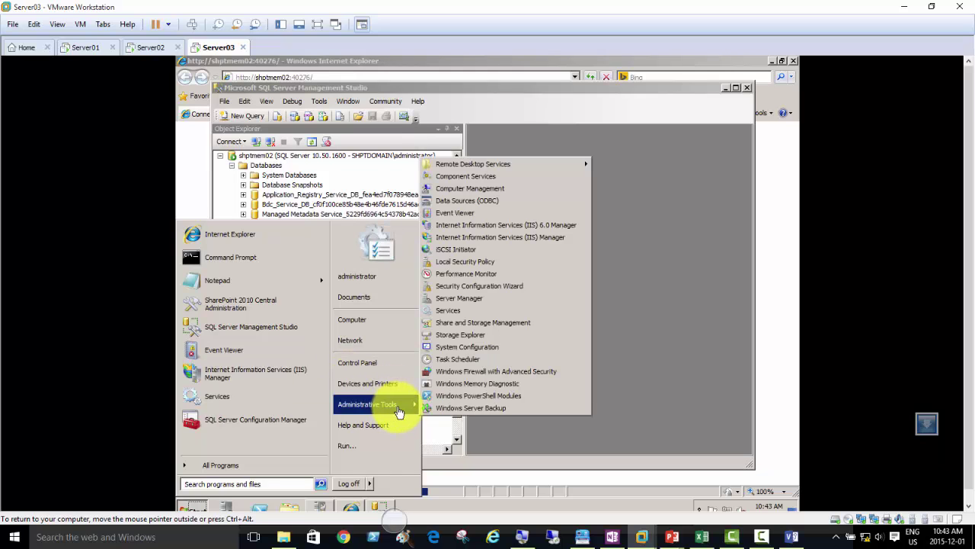
{"action": "left_click", "coordinate": [450, 308]}
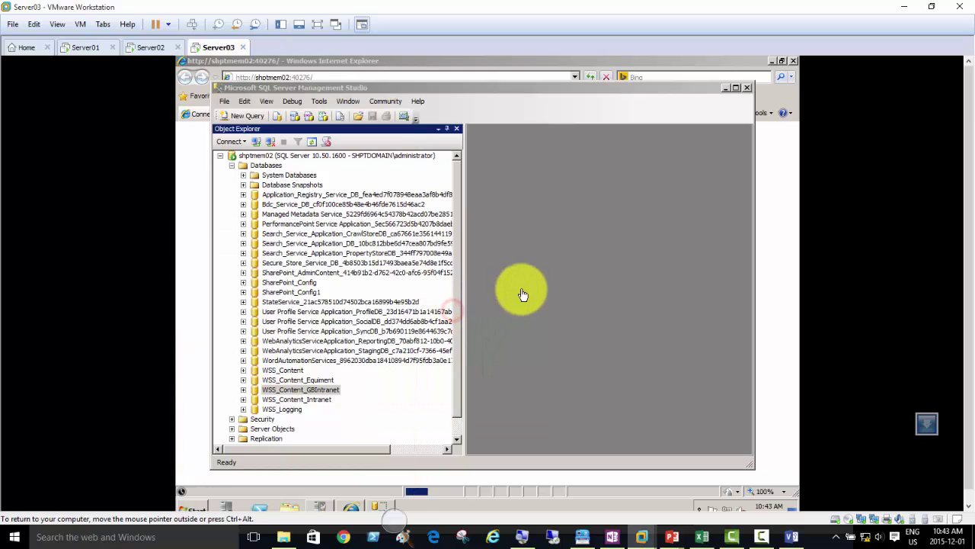
{"action": "left_click", "coordinate": [626, 166]}
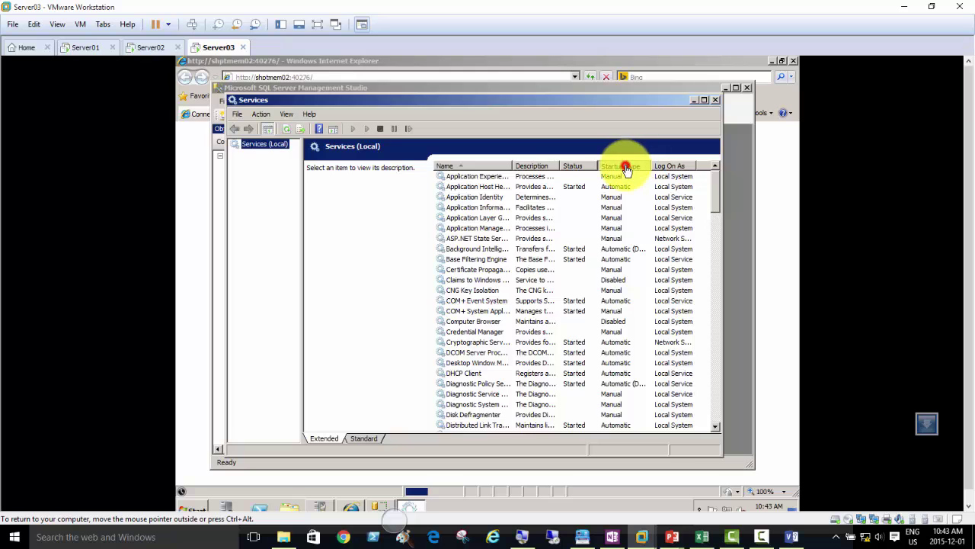
{"action": "scroll", "coordinate": [619, 275], "scroll_direction": "down", "scroll_amount": 5}
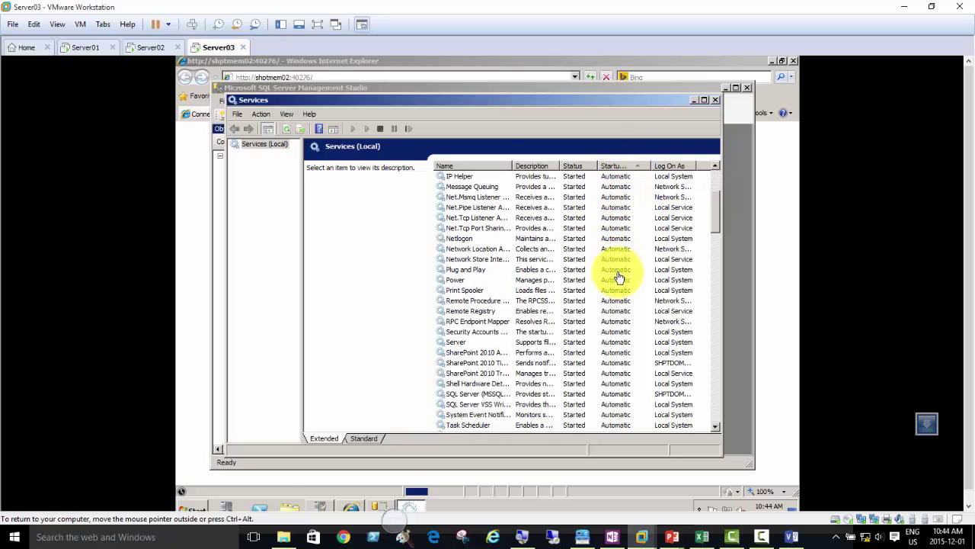
{"action": "scroll", "coordinate": [619, 277], "scroll_direction": "down", "scroll_amount": 2}
{"action": "scroll", "coordinate": [617, 279], "scroll_direction": "down", "scroll_amount": 6}
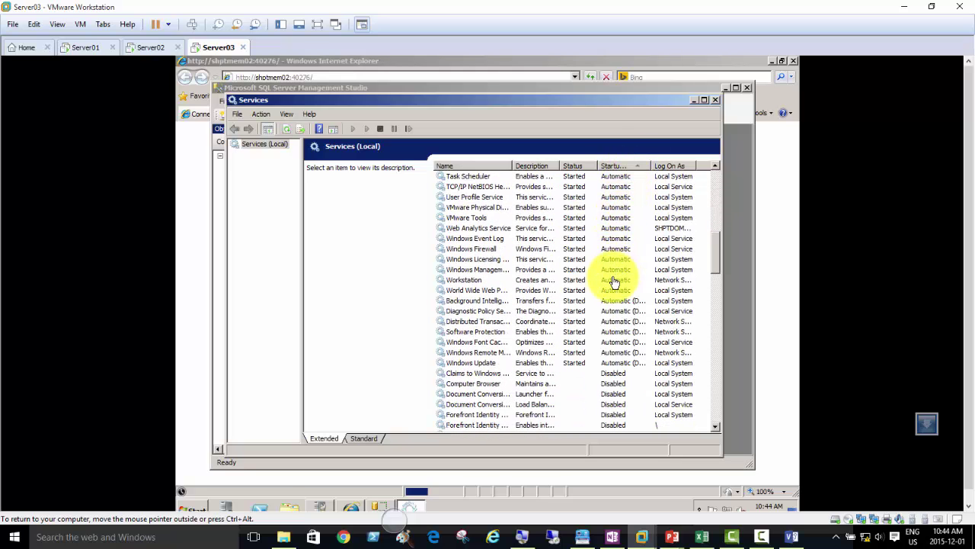
{"action": "scroll", "coordinate": [616, 282], "scroll_direction": "up", "scroll_amount": 12}
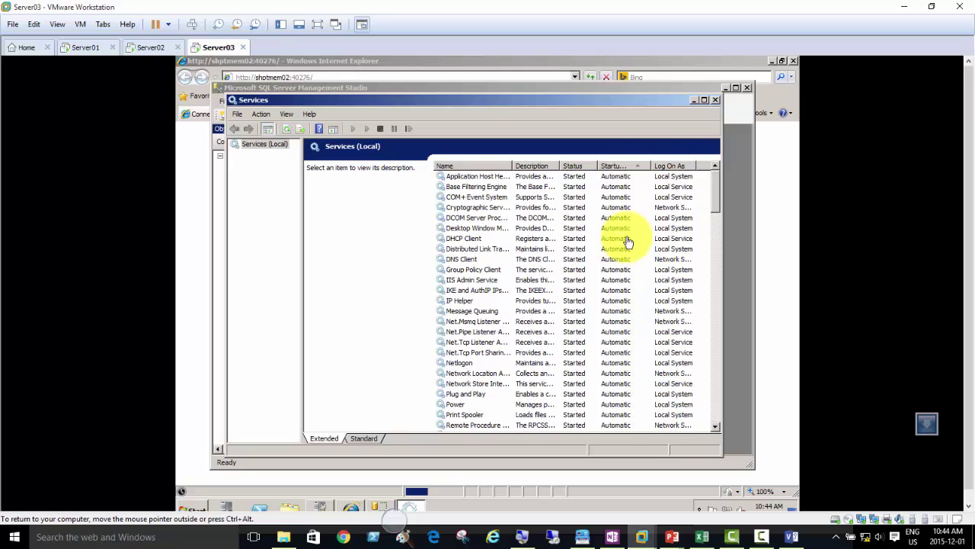
{"action": "left_click", "coordinate": [716, 100]}
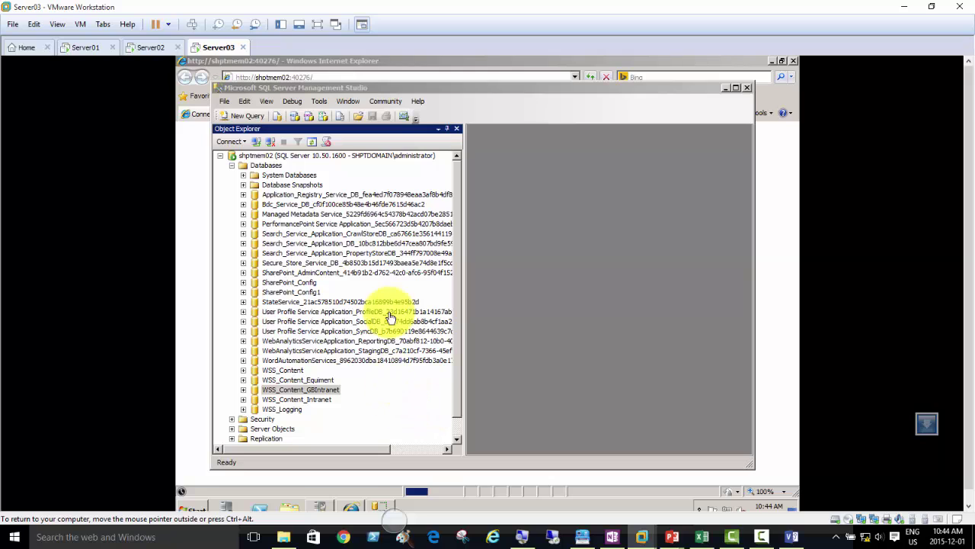
{"action": "left_click", "coordinate": [288, 156]}
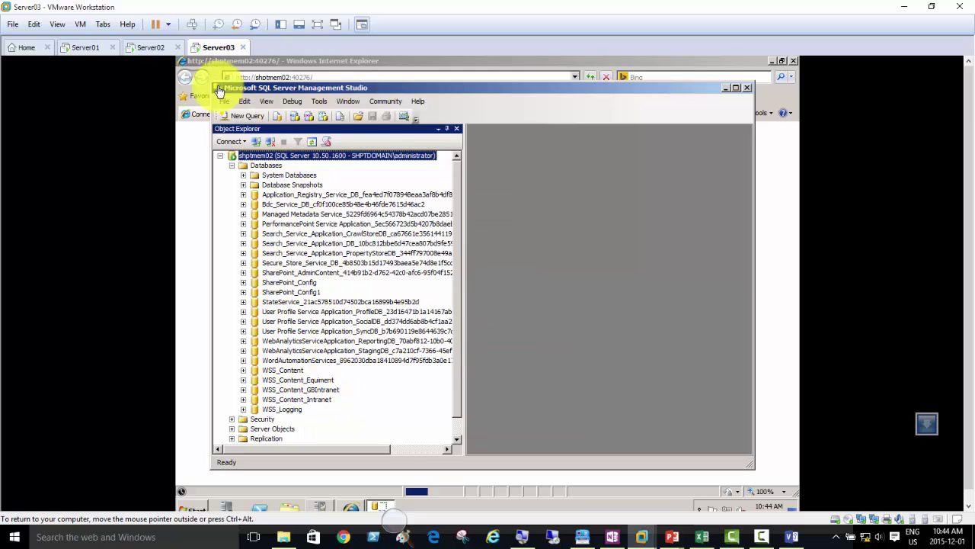
Step: Return to the Server02 virtual machine and open the /projects/OnlineVideos site again in a new browser tab
{"action": "left_click", "coordinate": [145, 47]}
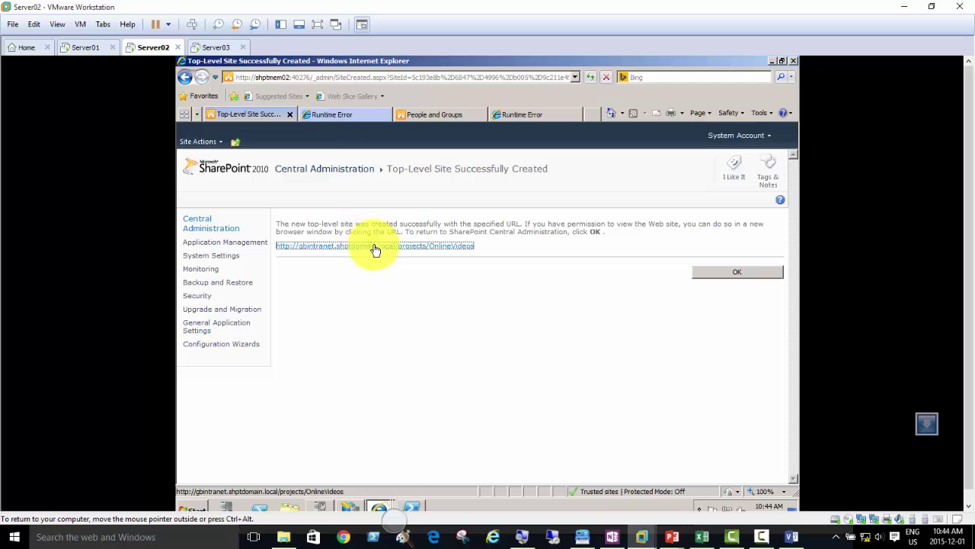
{"action": "right_click", "coordinate": [372, 246]}
{"action": "left_click", "coordinate": [388, 271]}
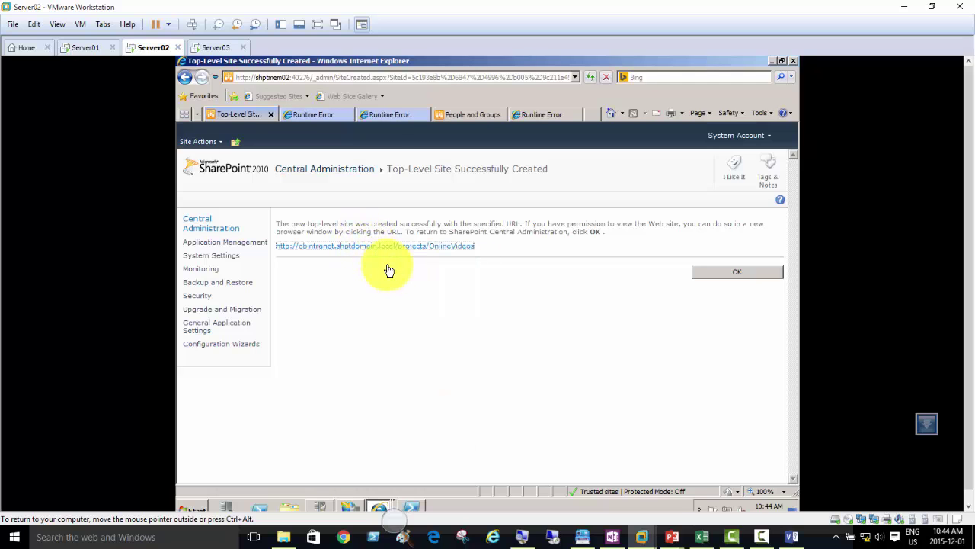
{"action": "left_click", "coordinate": [376, 116]}
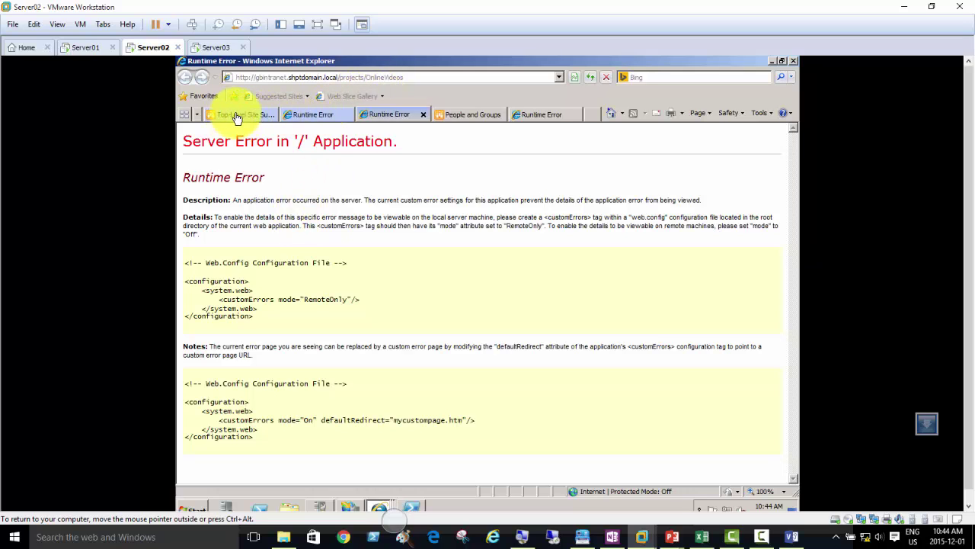
Step: Remove GBUser02 from the George Brown Students Members group and confirm the removal
{"action": "left_click", "coordinate": [461, 113]}
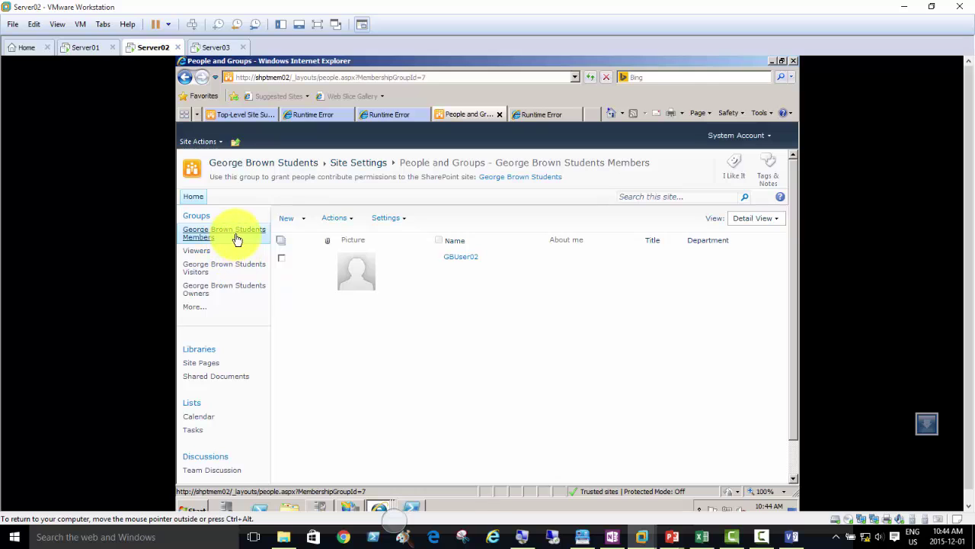
{"action": "left_click", "coordinate": [281, 257]}
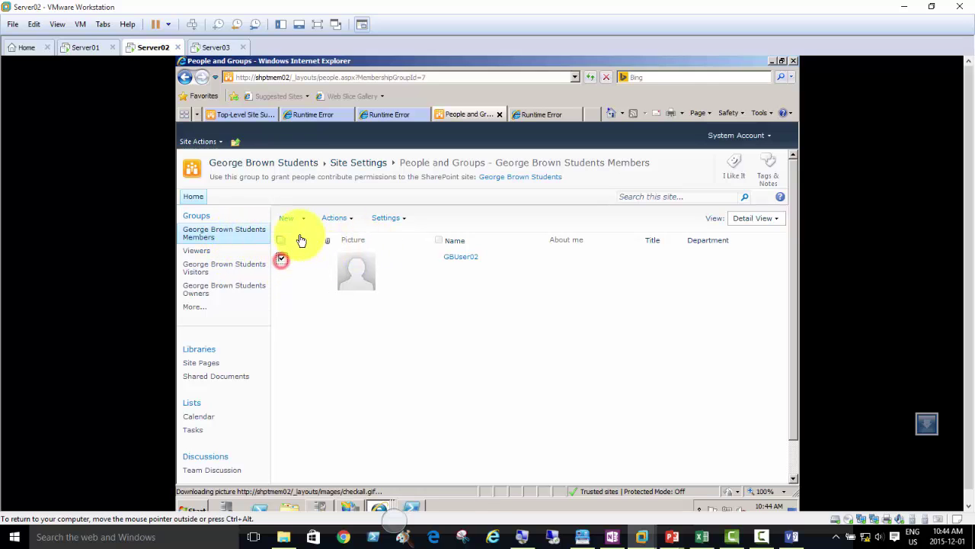
{"action": "left_click", "coordinate": [352, 220]}
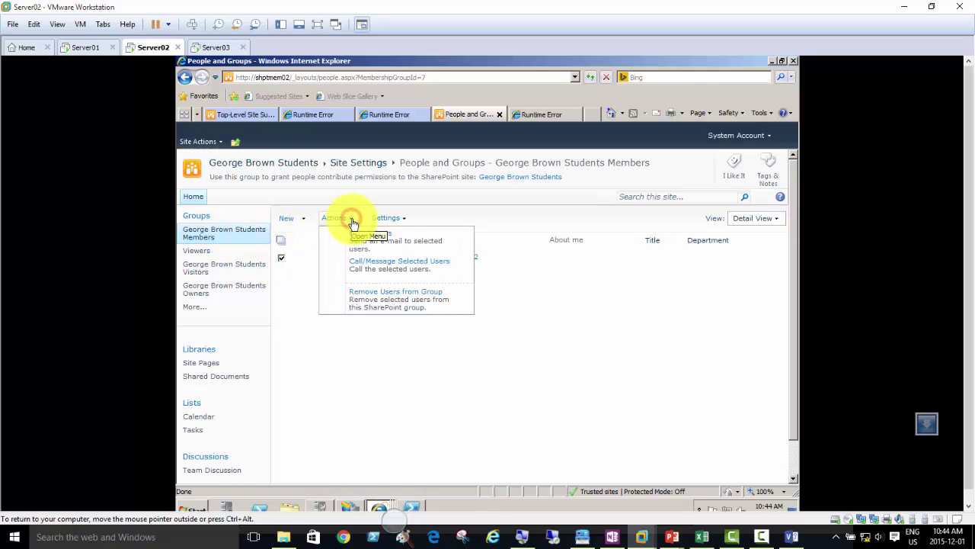
{"action": "left_click", "coordinate": [374, 302]}
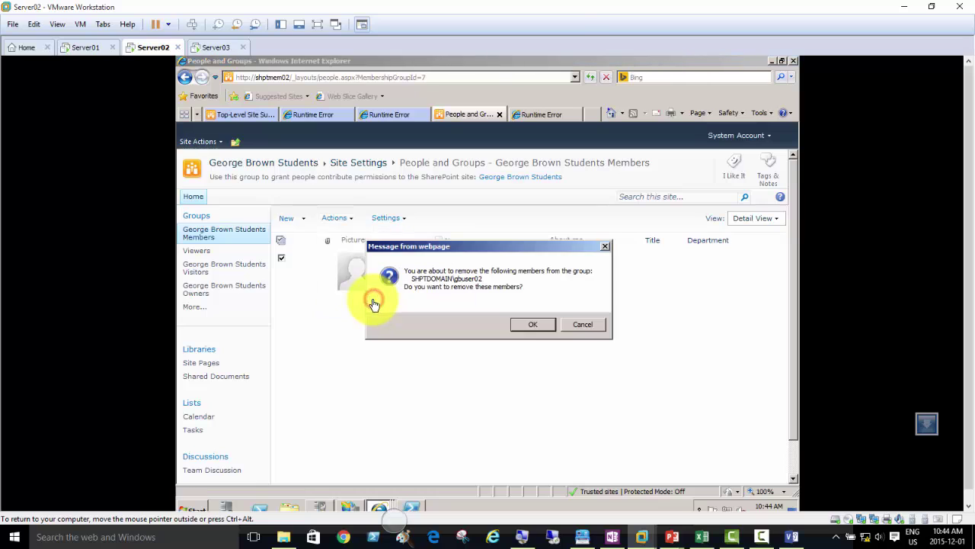
{"action": "left_click", "coordinate": [520, 324]}
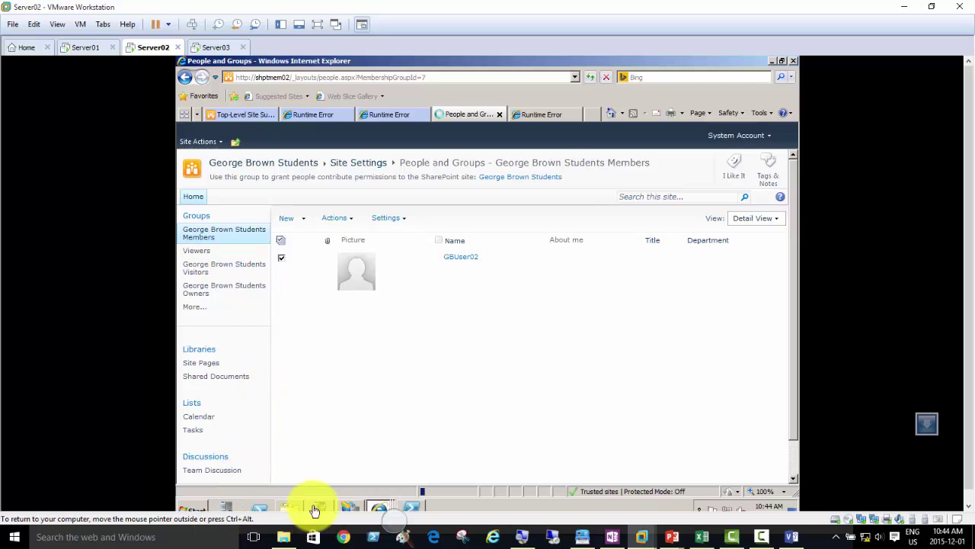
Step: Switch to IIS Manager and check the SITE_2 site under the SHPTMEM01 server
{"action": "left_click", "coordinate": [348, 510]}
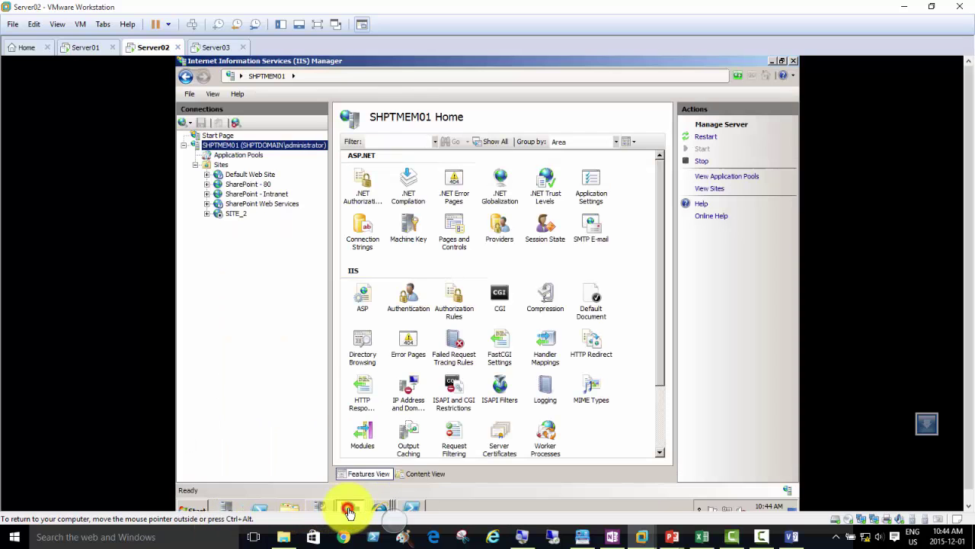
{"action": "left_click", "coordinate": [237, 220]}
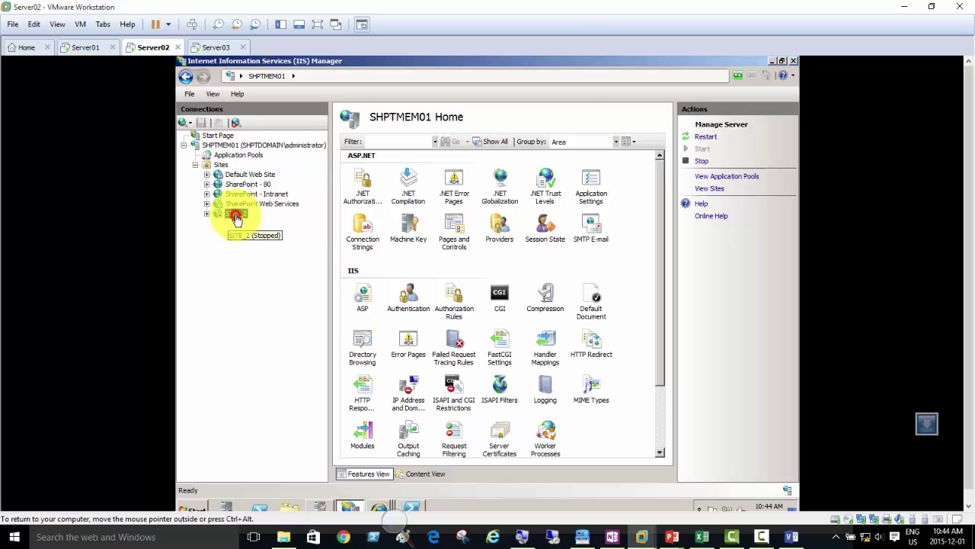
{"action": "left_click", "coordinate": [554, 320]}
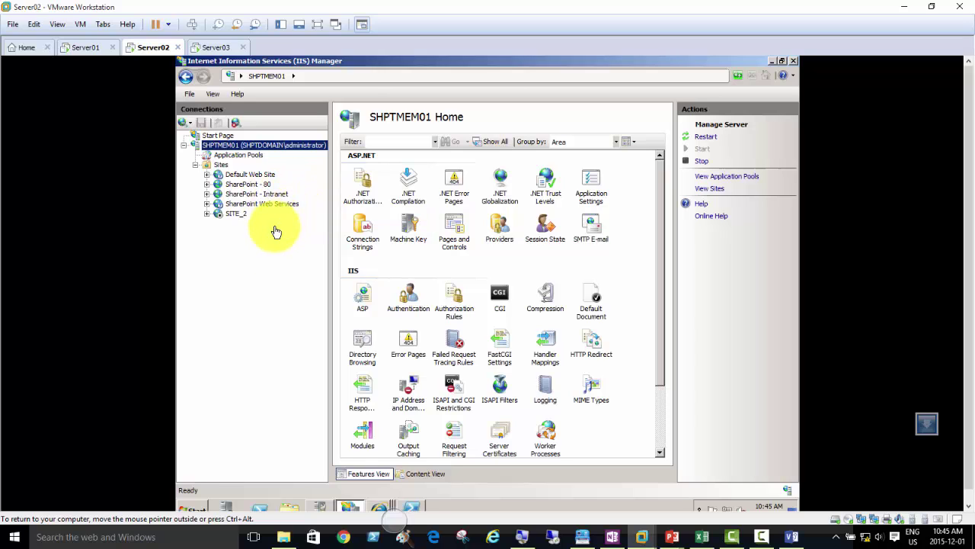
Step: Refresh the SHPTMEM01 server connection and expand its Sites list
{"action": "right_click", "coordinate": [246, 146]}
{"action": "left_click", "coordinate": [272, 156]}
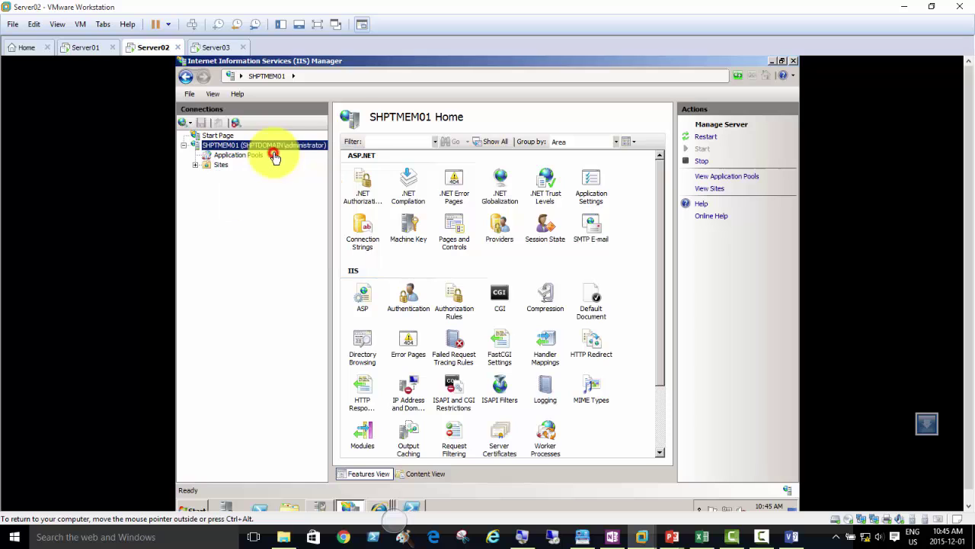
{"action": "left_click", "coordinate": [195, 164]}
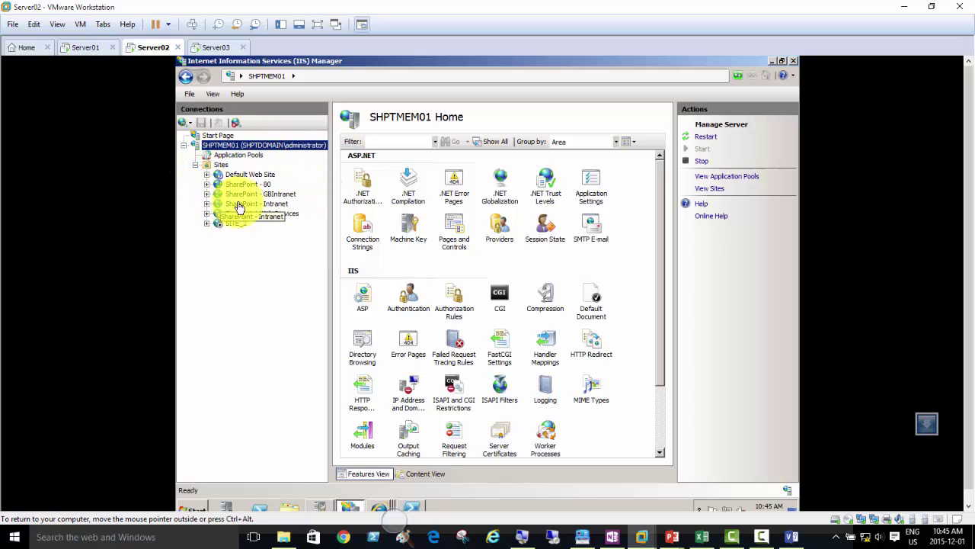
Step: Review the folders of the SharePoint - GBIntranet site and the management options of it and SharePoint Web Services, ending on SharePoint - GBIntranet
{"action": "left_click", "coordinate": [275, 197]}
{"action": "right_click", "coordinate": [275, 197]}
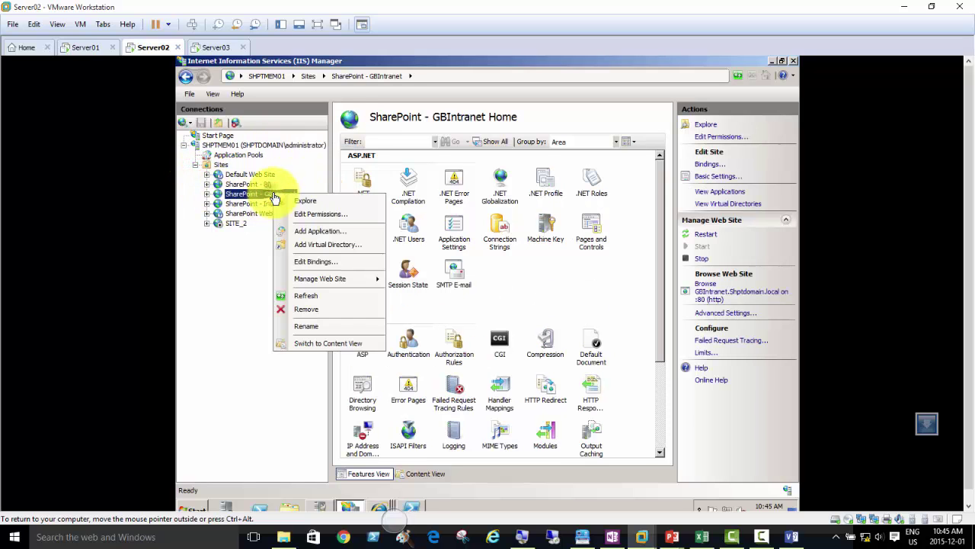
{"action": "left_click", "coordinate": [207, 193]}
{"action": "right_click", "coordinate": [257, 195]}
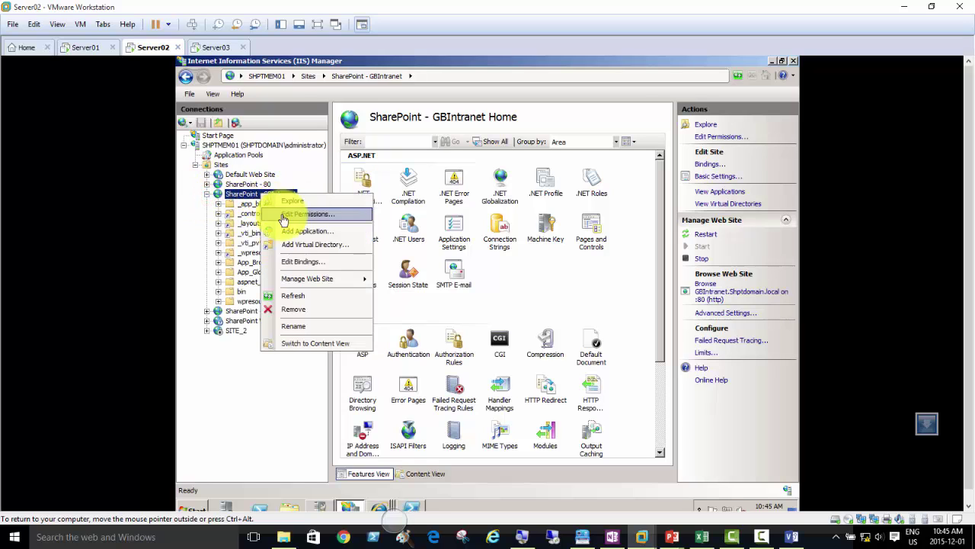
{"action": "mouse_move", "coordinate": [325, 284]}
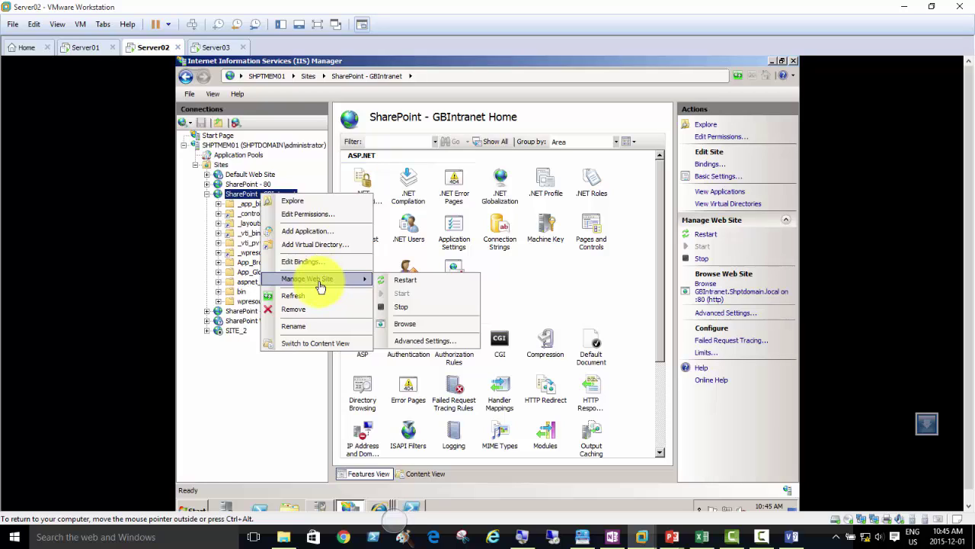
{"action": "left_click", "coordinate": [257, 391]}
{"action": "left_click", "coordinate": [262, 323]}
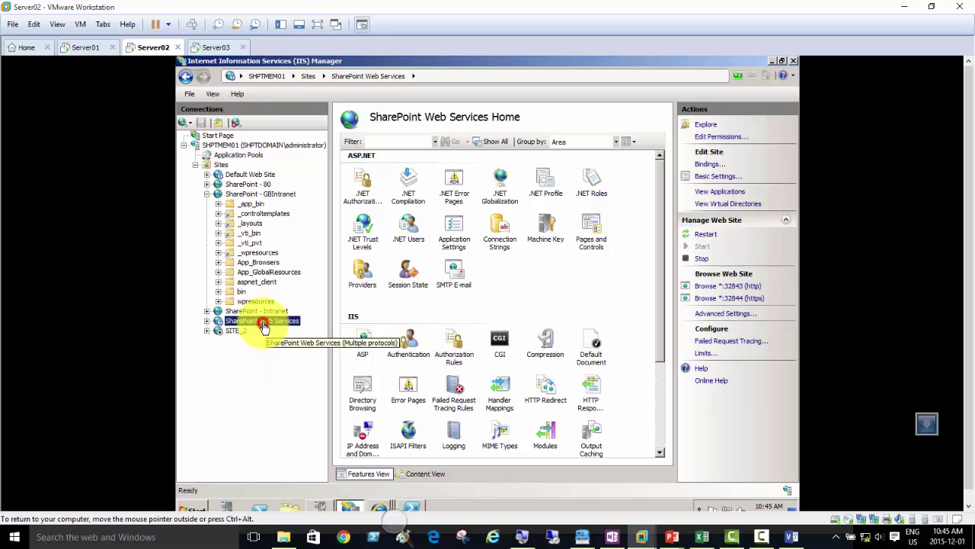
{"action": "right_click", "coordinate": [263, 324]}
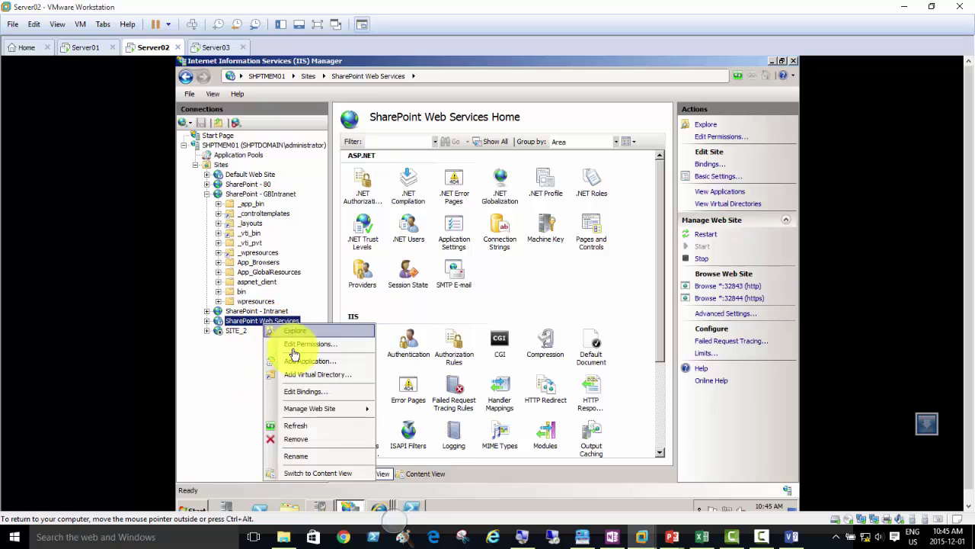
{"action": "mouse_move", "coordinate": [324, 417]}
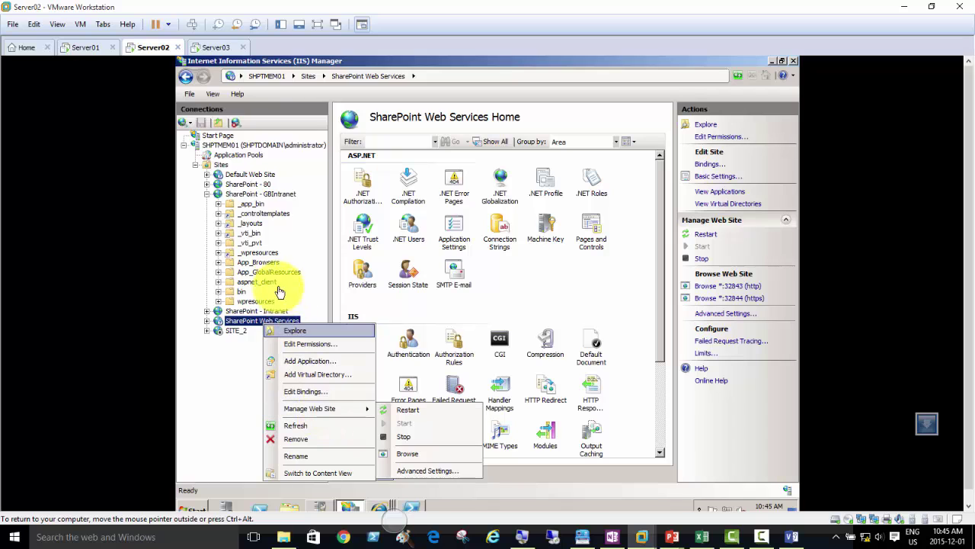
{"action": "left_click", "coordinate": [259, 195]}
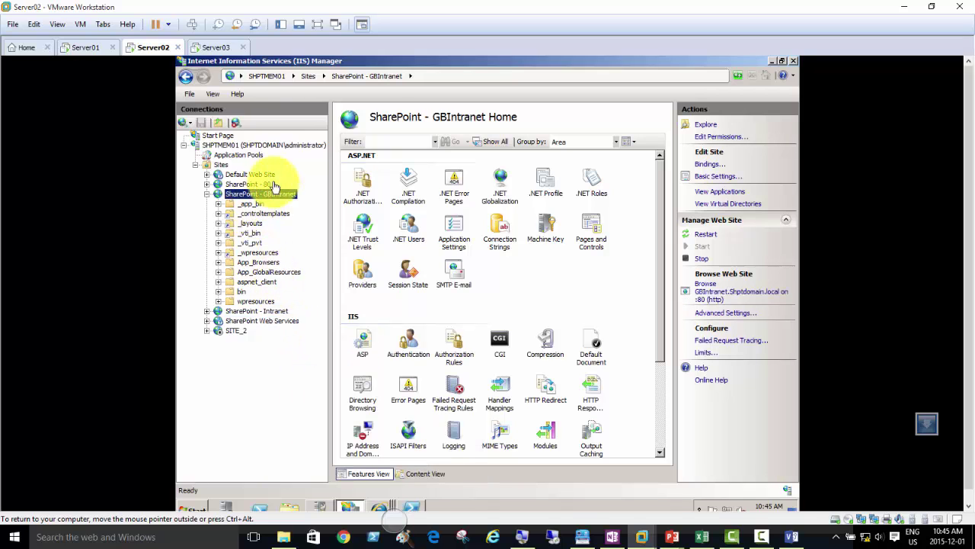
Step: Switch to the Server03 virtual machine and check the WSS_Content_GBIntranet database in the shptmem02 Databases list
{"action": "left_click", "coordinate": [211, 47]}
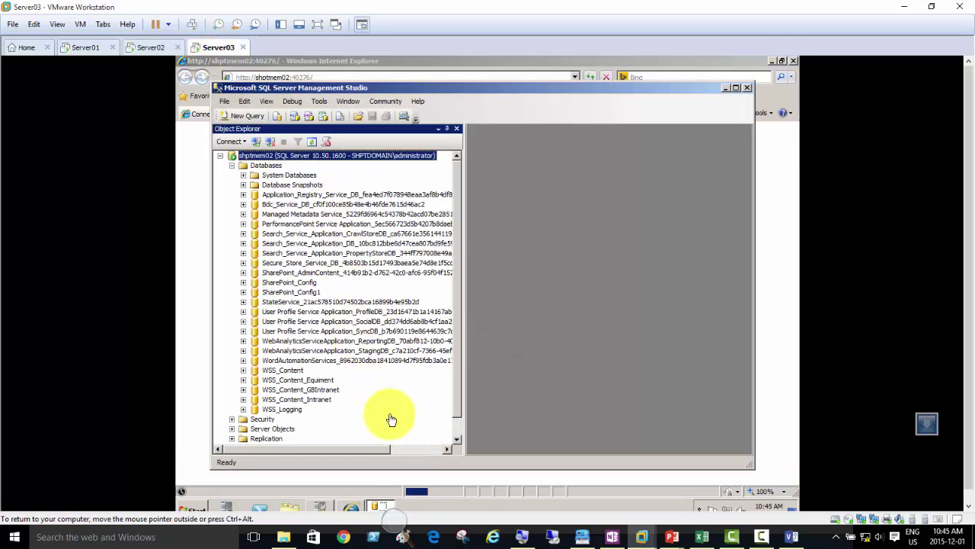
{"action": "left_click", "coordinate": [322, 391]}
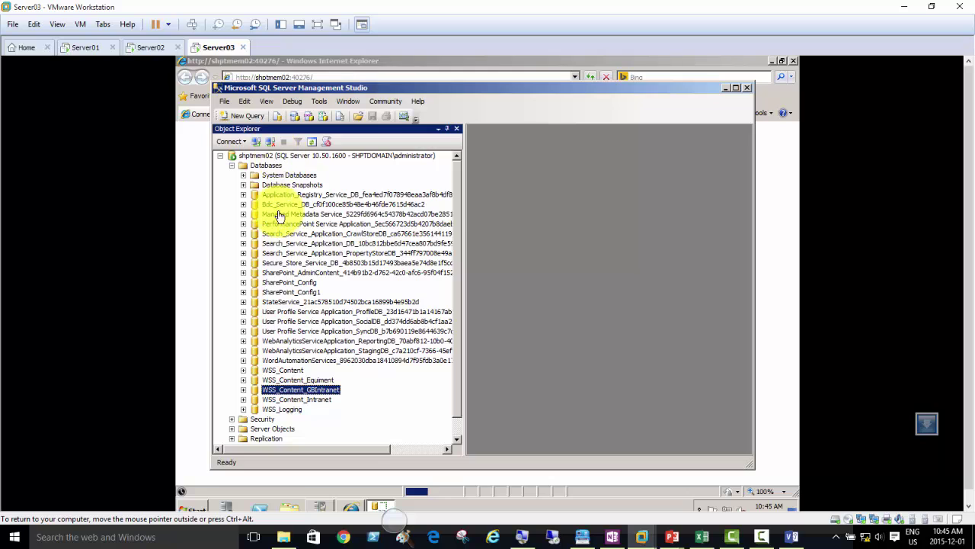
{"action": "left_click", "coordinate": [266, 165]}
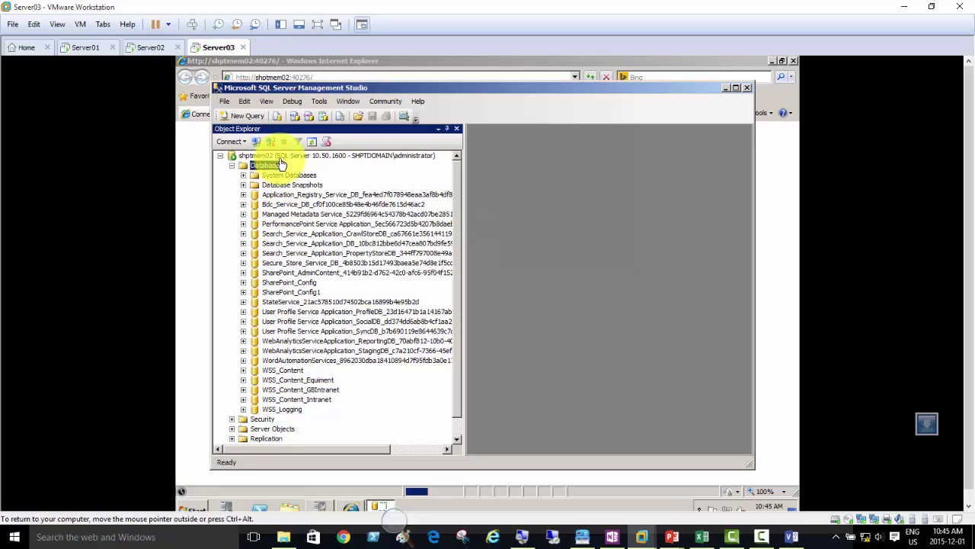
{"action": "left_click", "coordinate": [330, 389]}
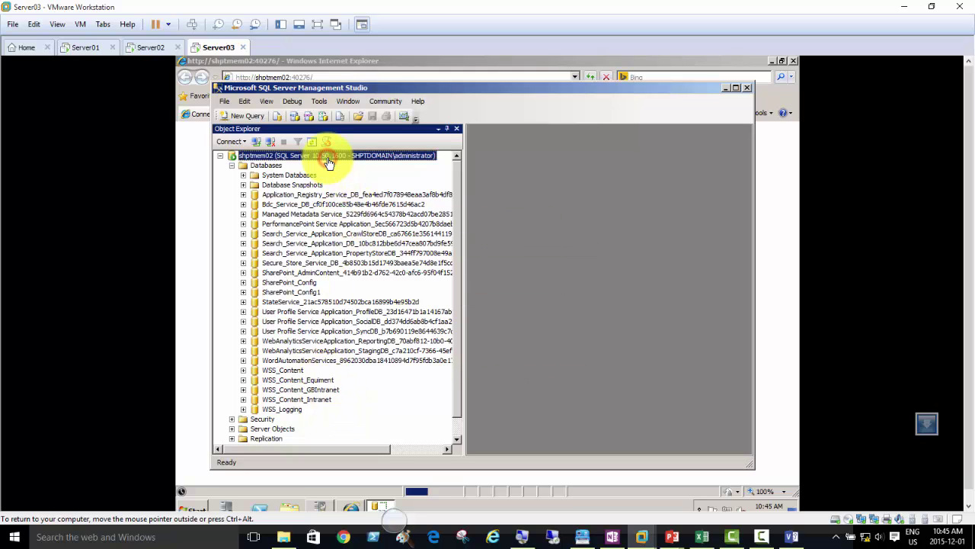
Step: Return to the Server02 virtual machine and restart the SharePoint - GBIntranet web site
{"action": "left_click", "coordinate": [150, 48]}
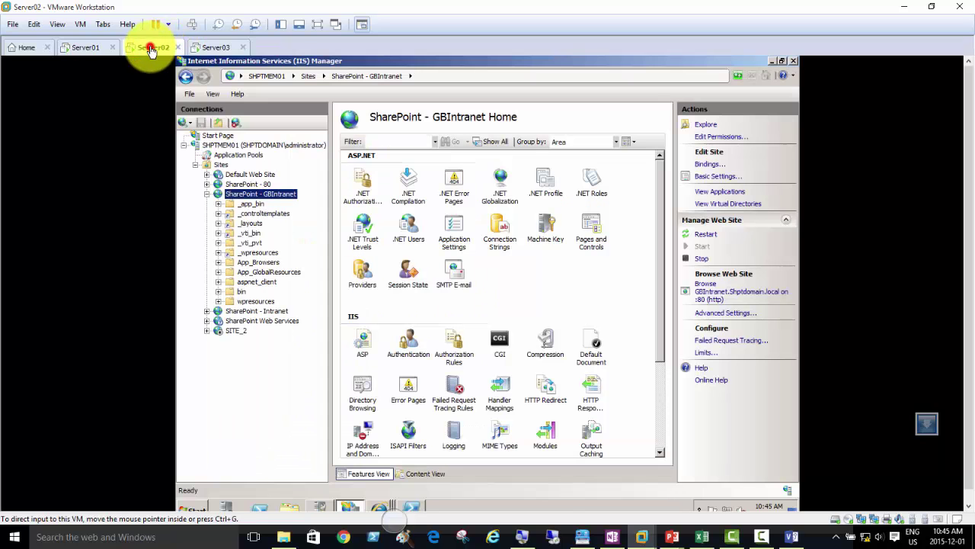
{"action": "right_click", "coordinate": [278, 199]}
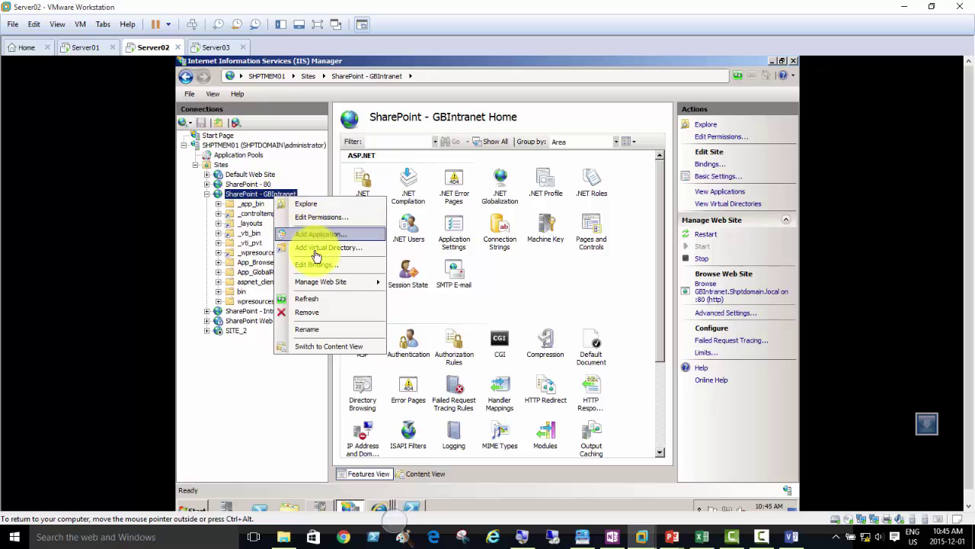
{"action": "mouse_move", "coordinate": [326, 284]}
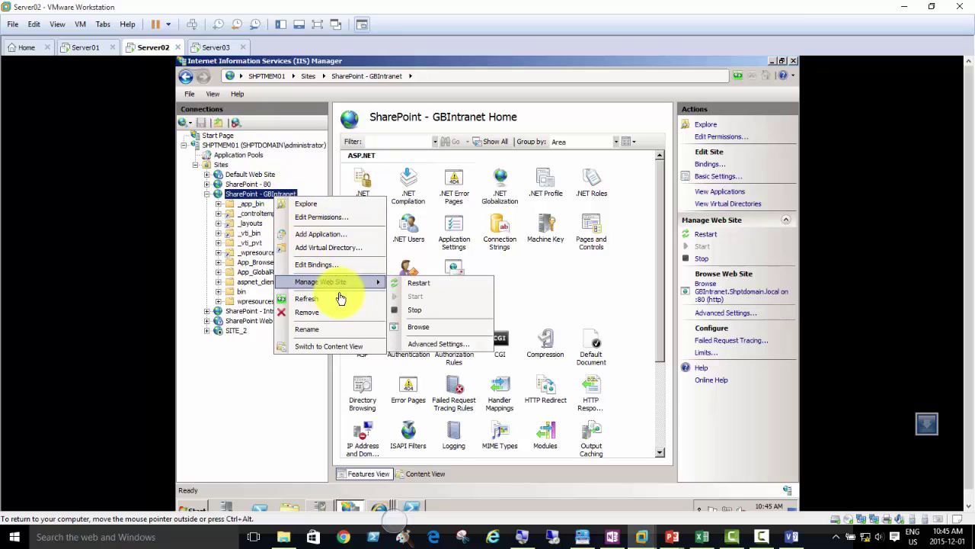
{"action": "mouse_move", "coordinate": [356, 290]}
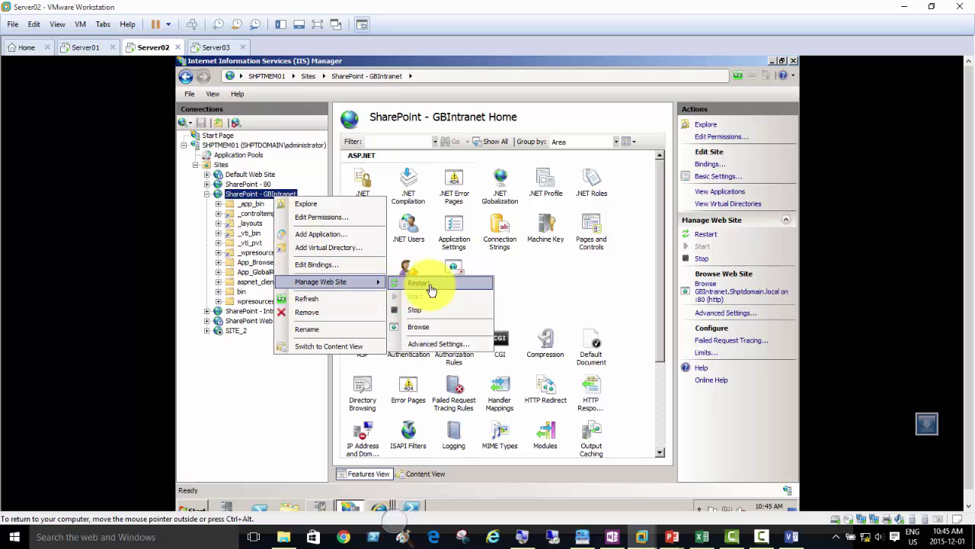
{"action": "left_click", "coordinate": [431, 288]}
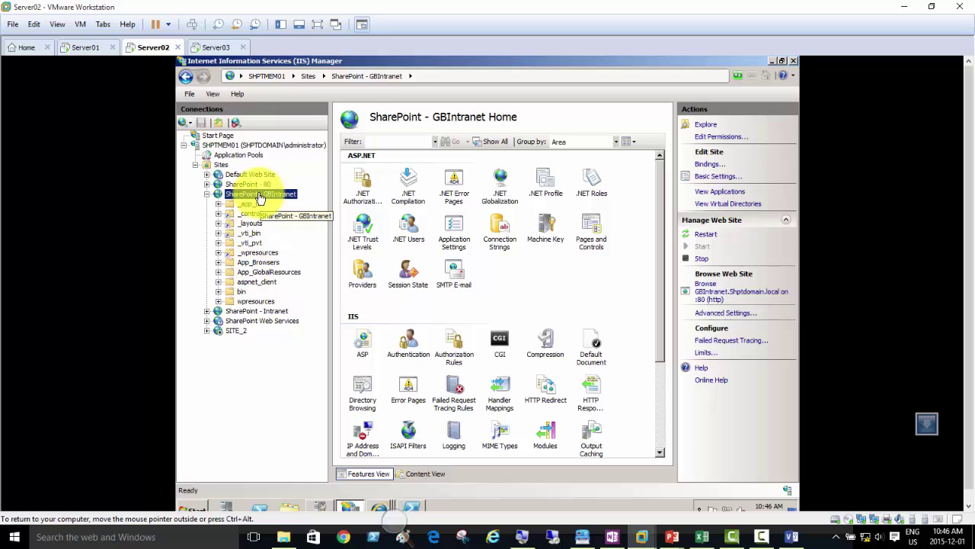
Step: Browse the SharePoint - GBIntranet web site from IIS Manager and view the page it loads in the browser
{"action": "left_click", "coordinate": [207, 195]}
{"action": "left_click", "coordinate": [207, 194]}
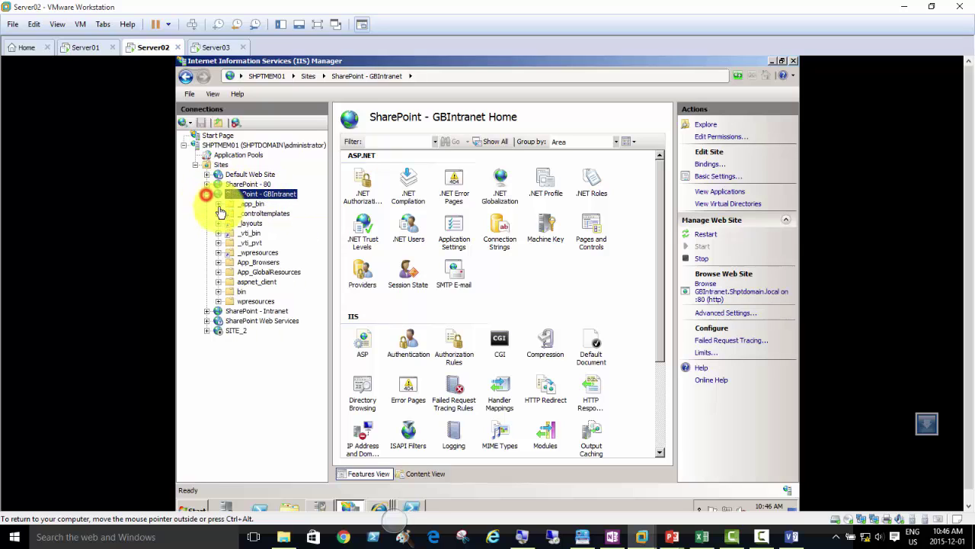
{"action": "right_click", "coordinate": [261, 200]}
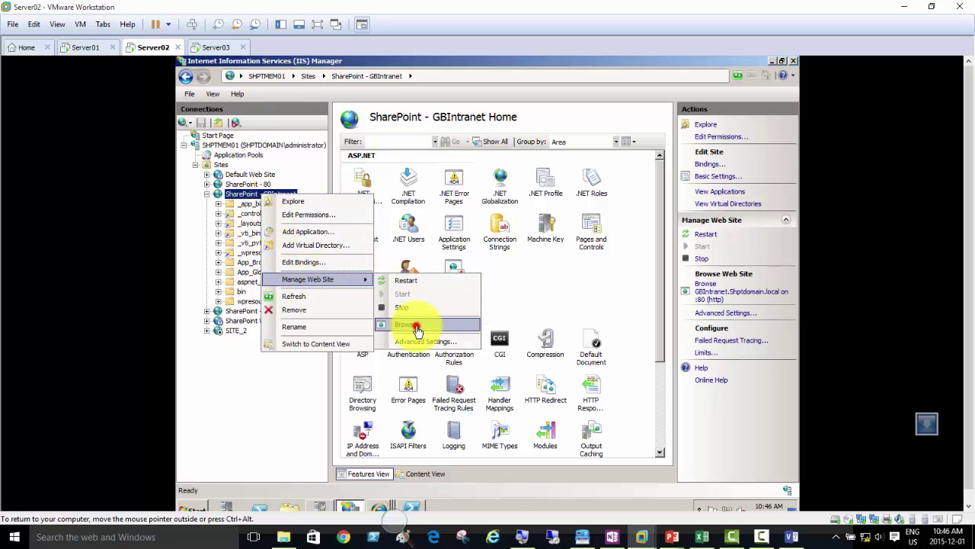
{"action": "left_click", "coordinate": [415, 324]}
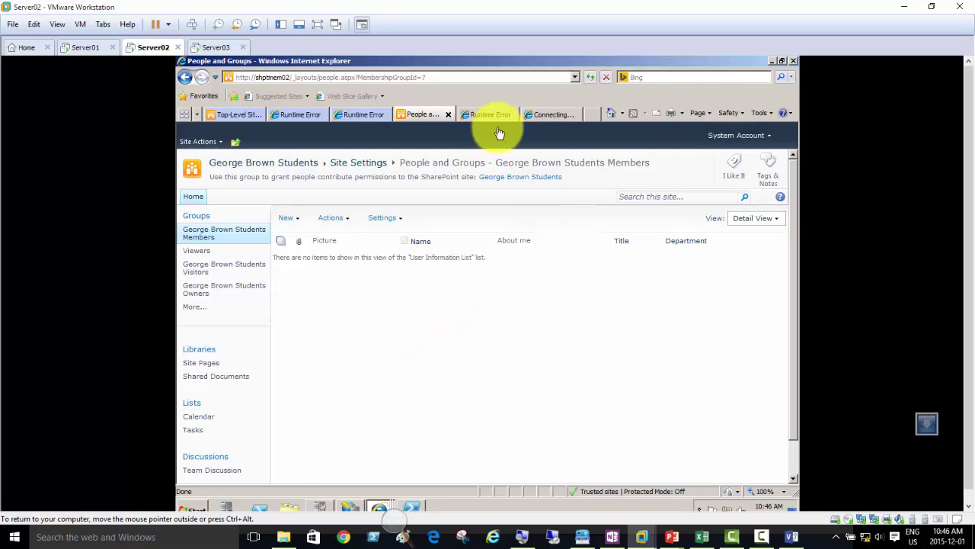
{"action": "left_click", "coordinate": [552, 115]}
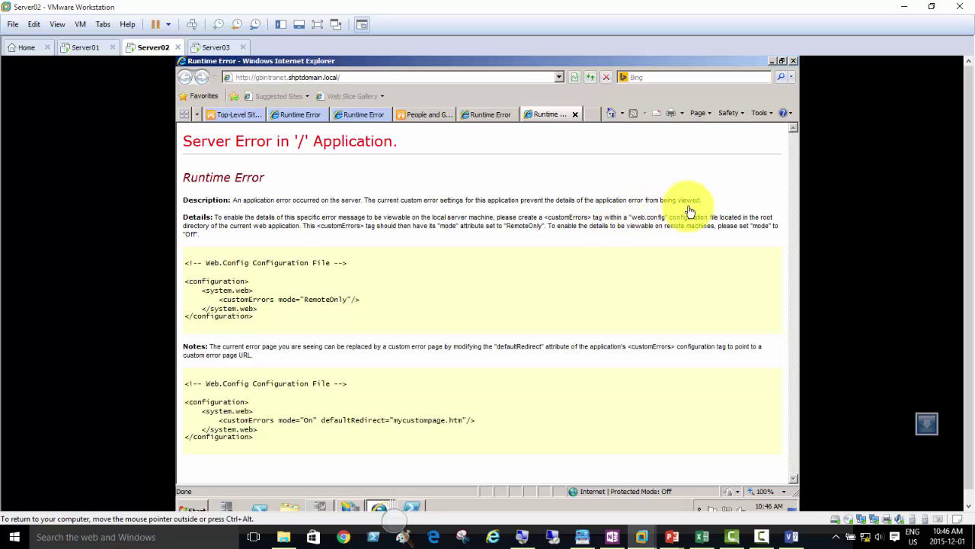
Step: Close the four Runtime Error browser tabs, keeping the Top-Level Site Successfully Created and People and Groups pages open
{"action": "left_click", "coordinate": [577, 115]}
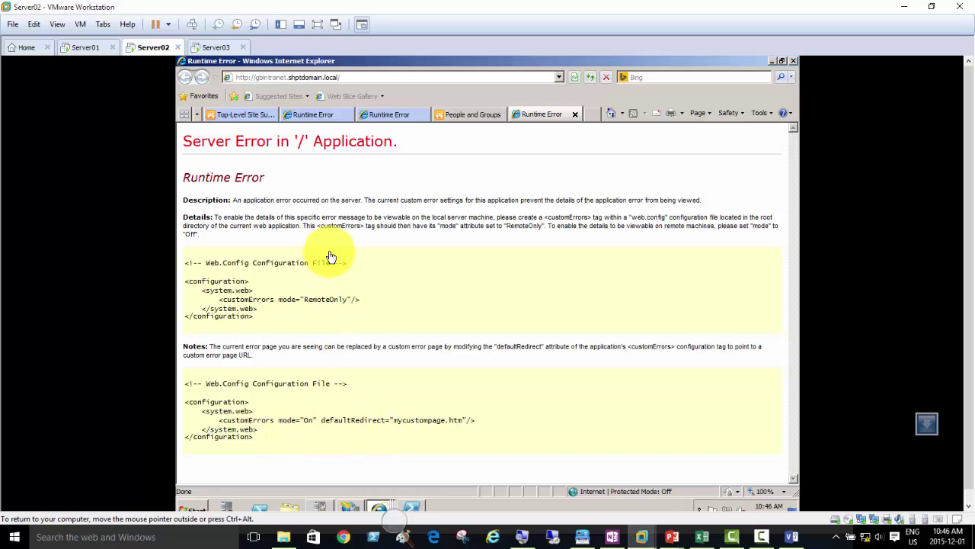
{"action": "left_click", "coordinate": [576, 114]}
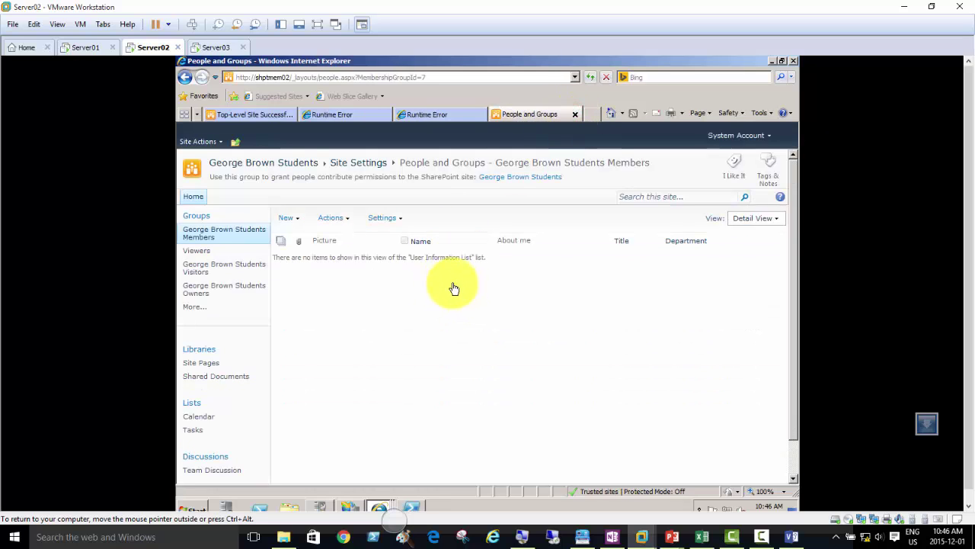
{"action": "left_click", "coordinate": [429, 115]}
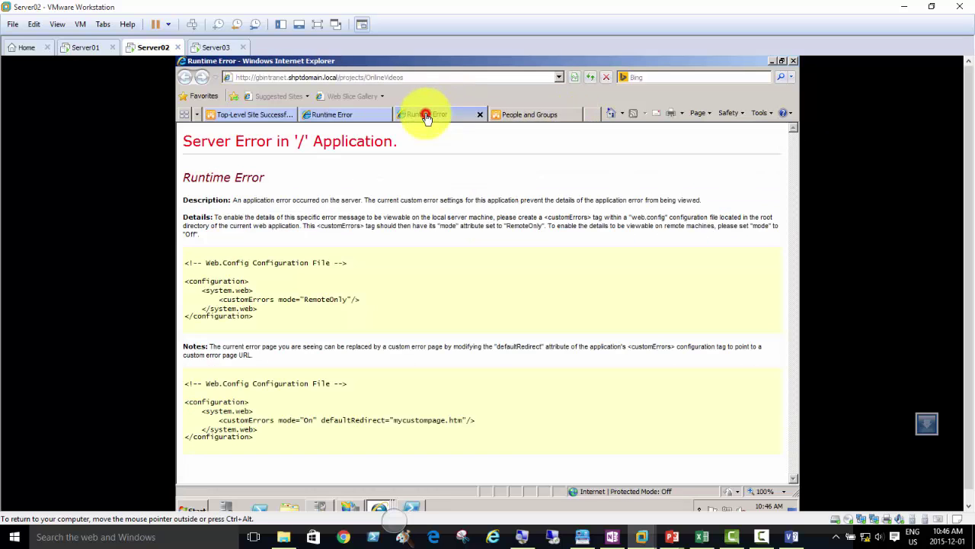
{"action": "left_click", "coordinate": [481, 117]}
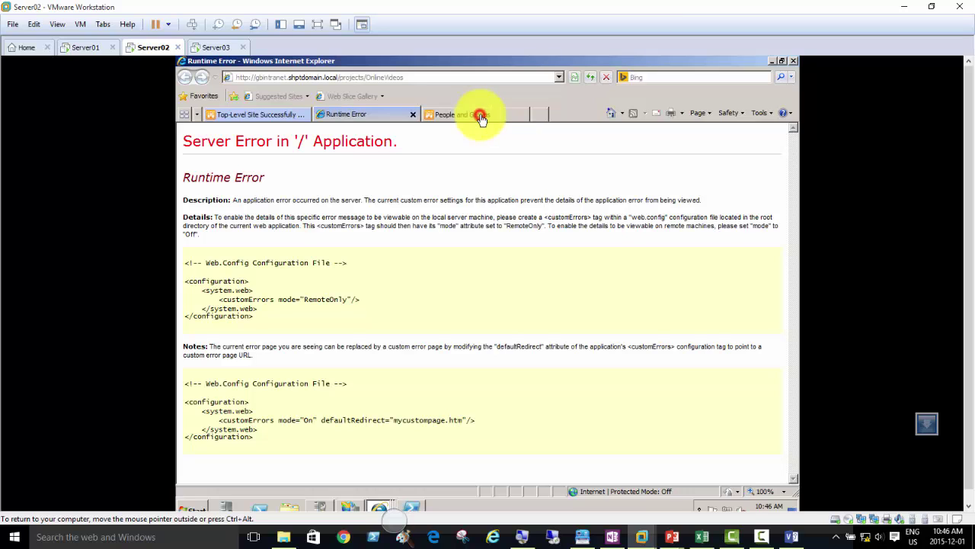
{"action": "left_click", "coordinate": [352, 119]}
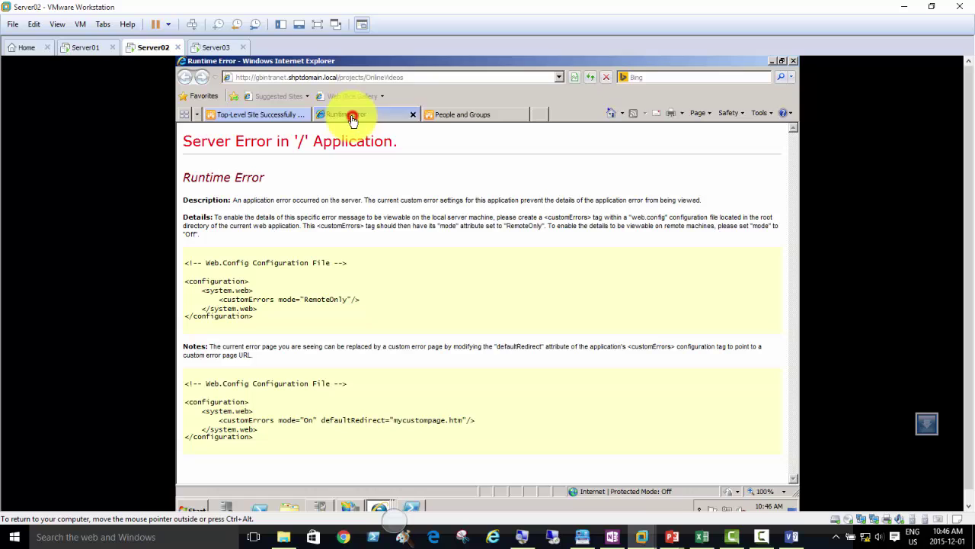
{"action": "left_click", "coordinate": [413, 114]}
{"action": "left_click", "coordinate": [428, 286]}
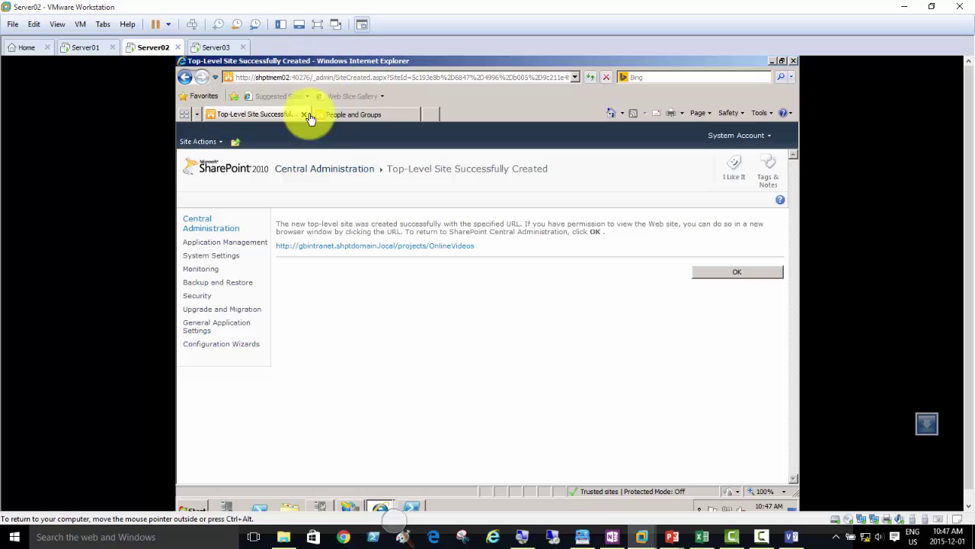
Step: Open the /projects/OnlineVideos site link in a new browser tab and view the page
{"action": "right_click", "coordinate": [416, 252]}
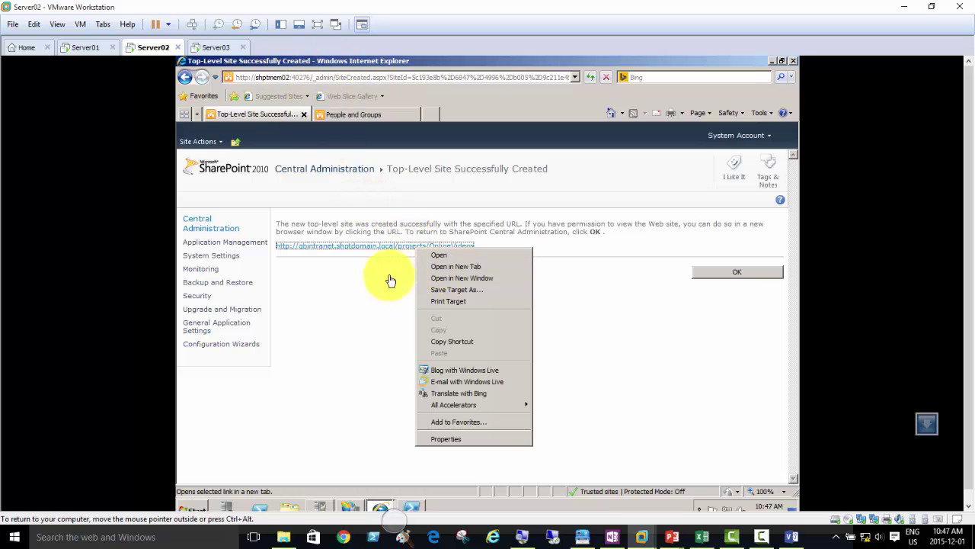
{"action": "left_click", "coordinate": [455, 269]}
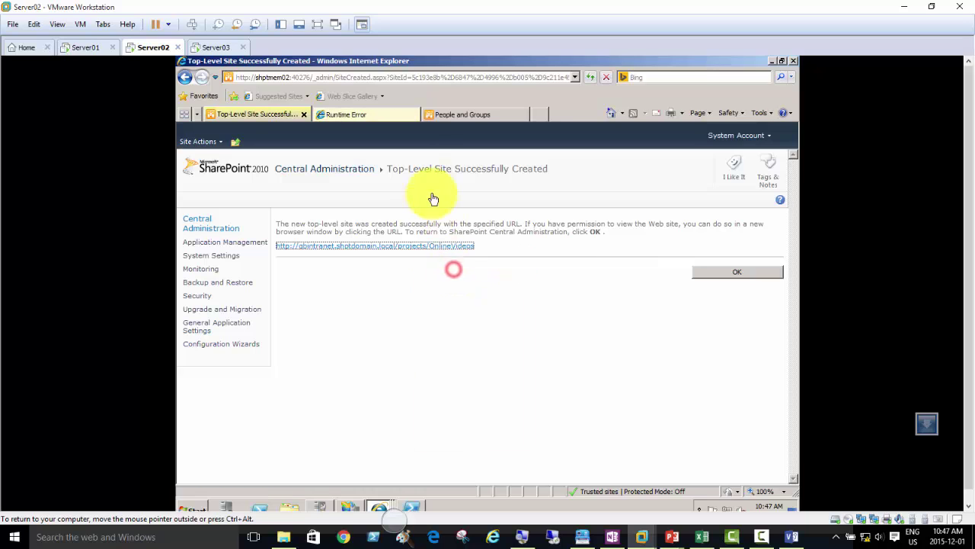
{"action": "left_click", "coordinate": [348, 114]}
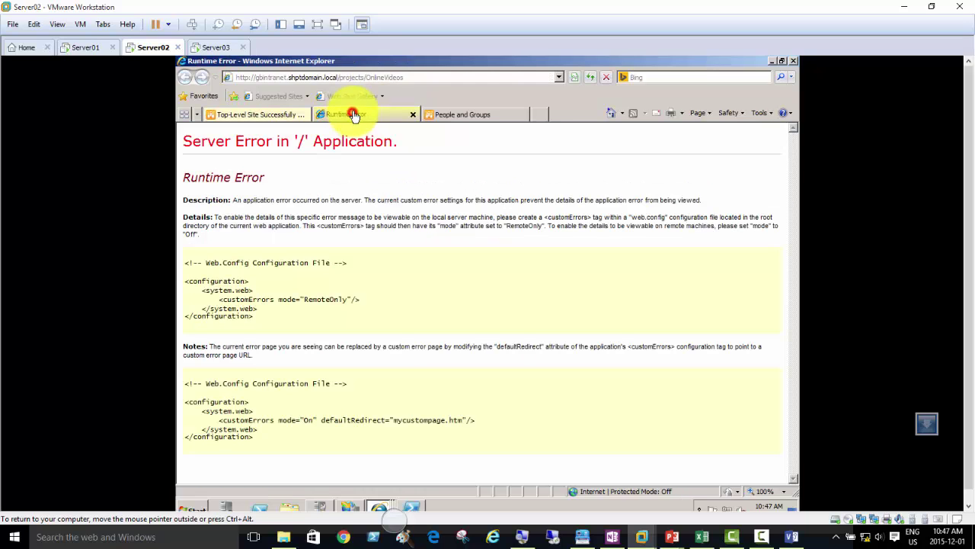
Step: Copy the full web address of the /projects/OnlineVideos page from the browser on Server02
{"action": "left_click", "coordinate": [394, 78]}
{"action": "right_click", "coordinate": [394, 78]}
{"action": "left_click", "coordinate": [404, 112]}
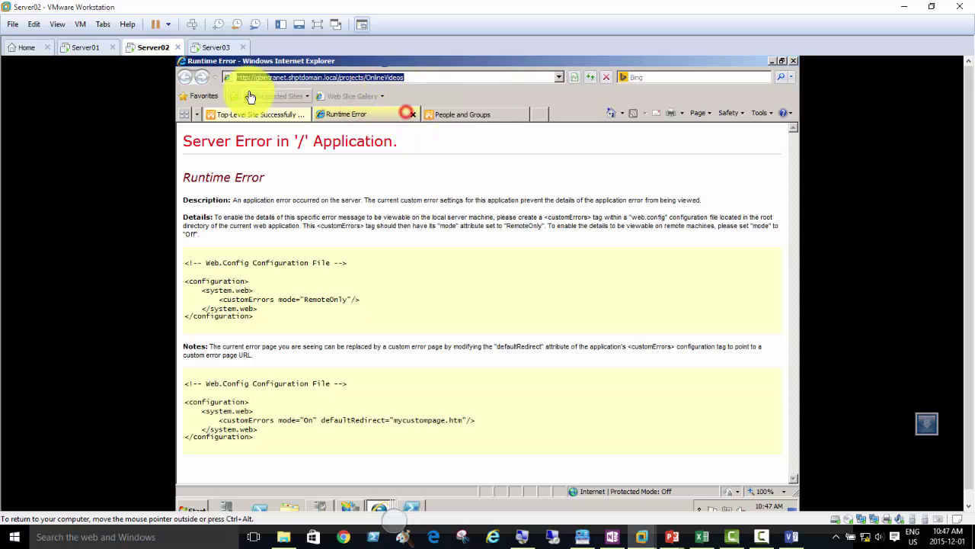
Step: Switch to the Server03 virtual machine, cancel the browser's sign-in prompt and load the copied OnlineVideos address in a new tab
{"action": "left_click", "coordinate": [212, 48]}
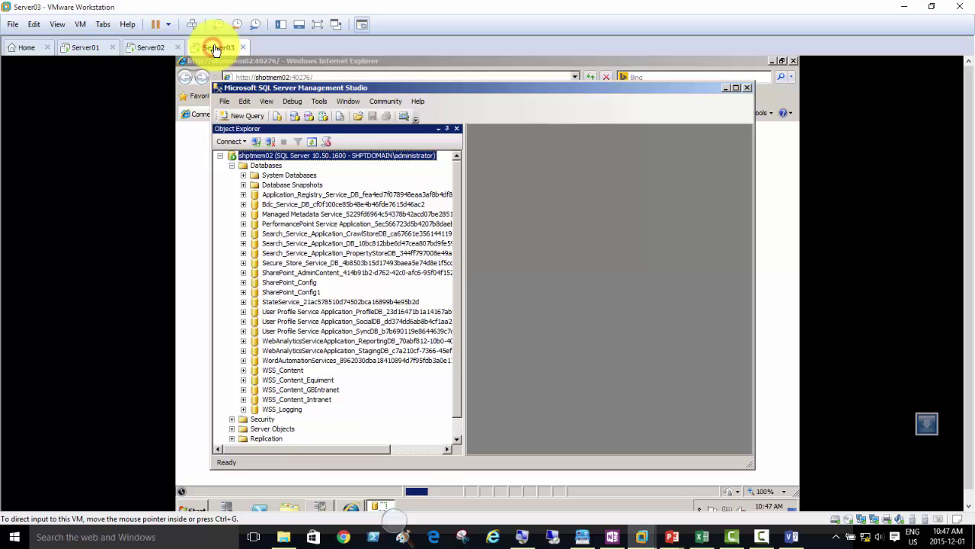
{"action": "left_click", "coordinate": [350, 507]}
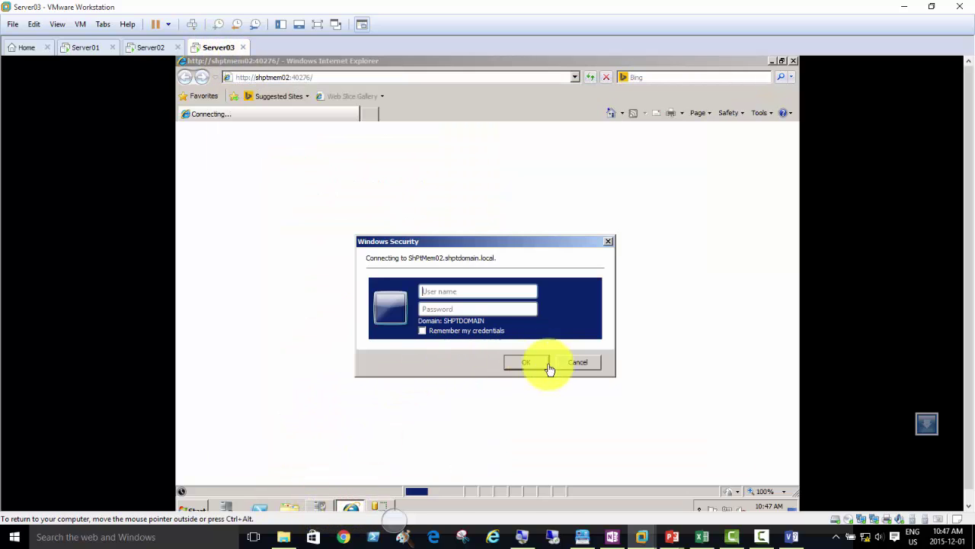
{"action": "left_click", "coordinate": [573, 361]}
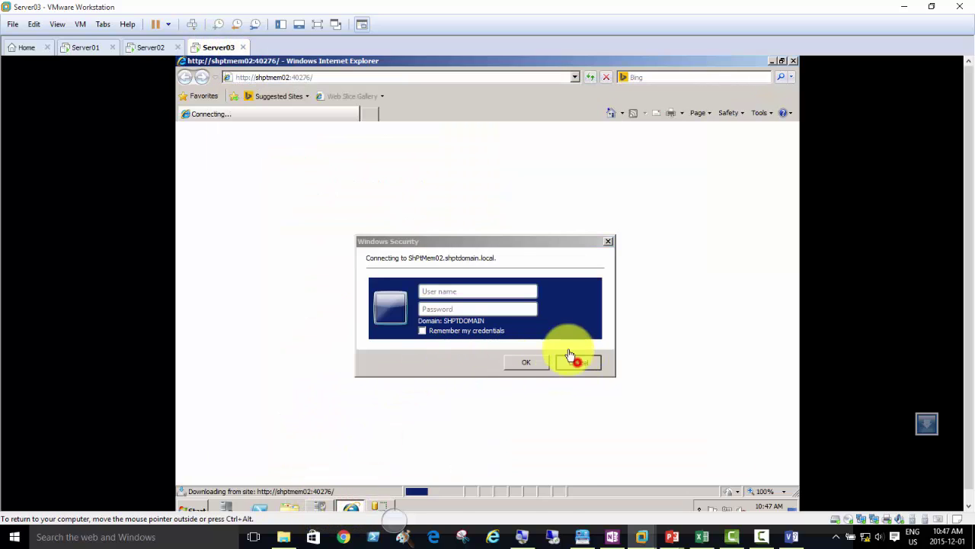
{"action": "left_click", "coordinate": [369, 115]}
{"action": "key", "text": "ctrl+v"}
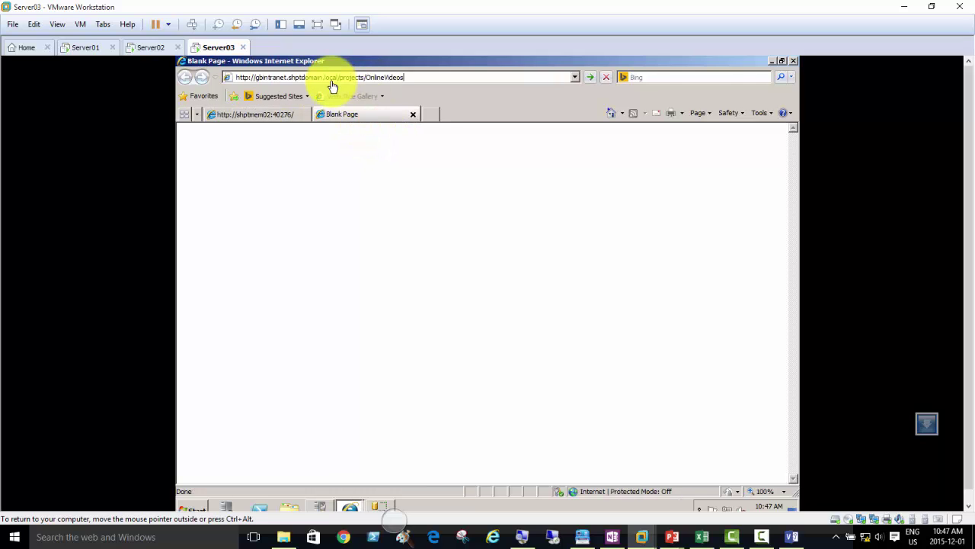
{"action": "key", "text": "Return"}
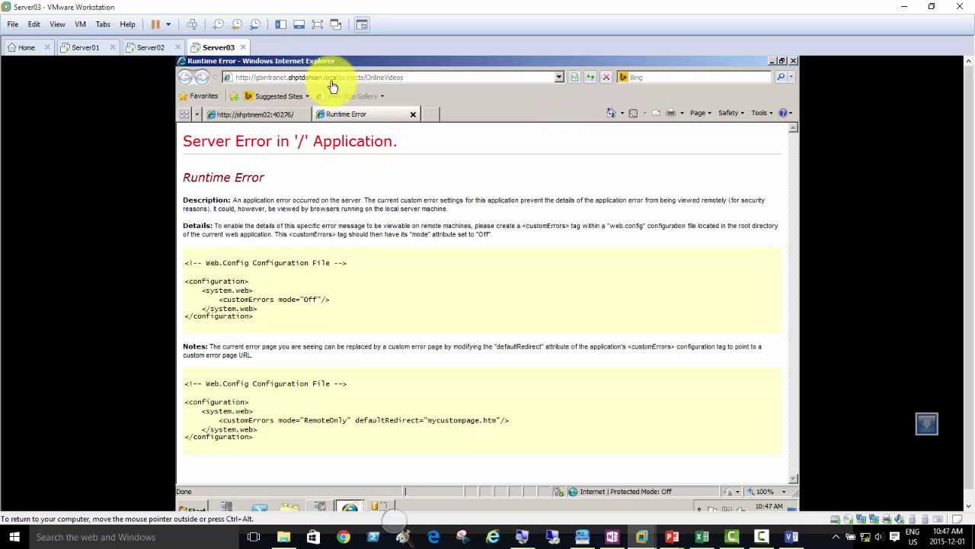
Step: On the Server01 virtual machine, start Internet Explorer, dismiss its setup prompt and load the copied OnlineVideos address in a maximized window
{"action": "left_click", "coordinate": [86, 47]}
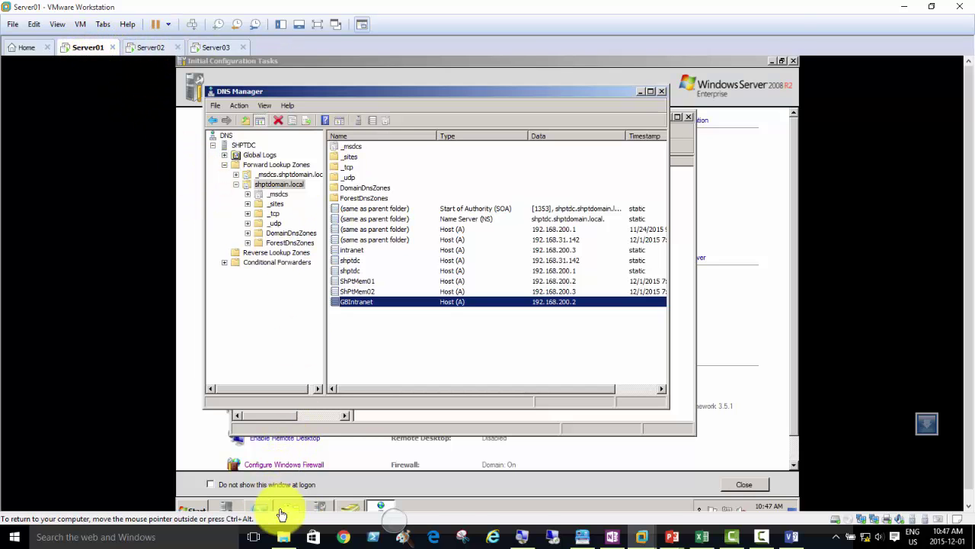
{"action": "left_click", "coordinate": [197, 510]}
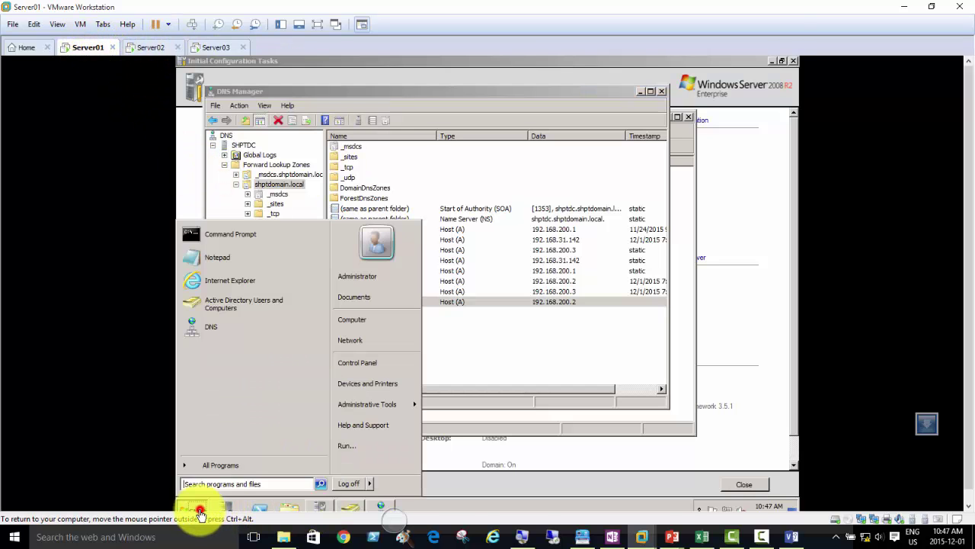
{"action": "left_click", "coordinate": [228, 280]}
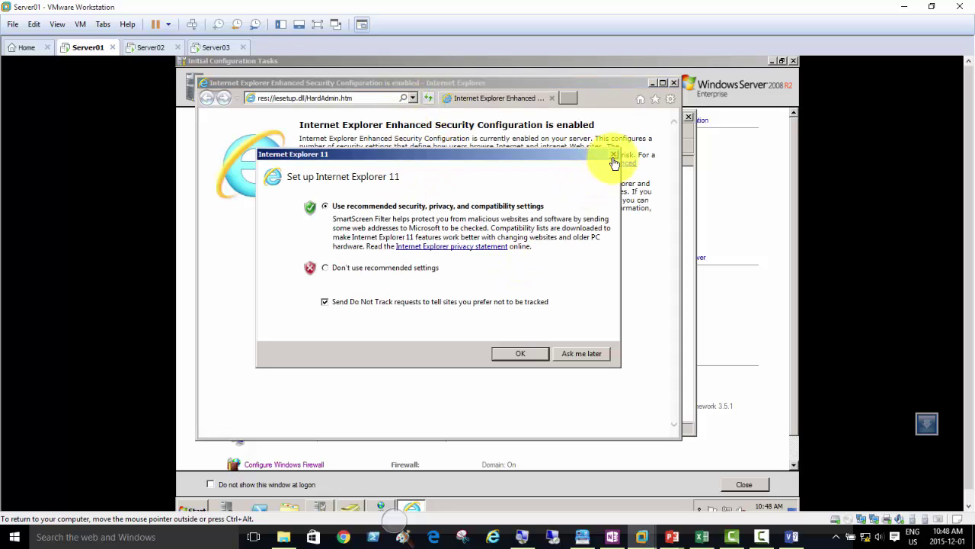
{"action": "left_click", "coordinate": [613, 155]}
{"action": "left_click", "coordinate": [369, 100]}
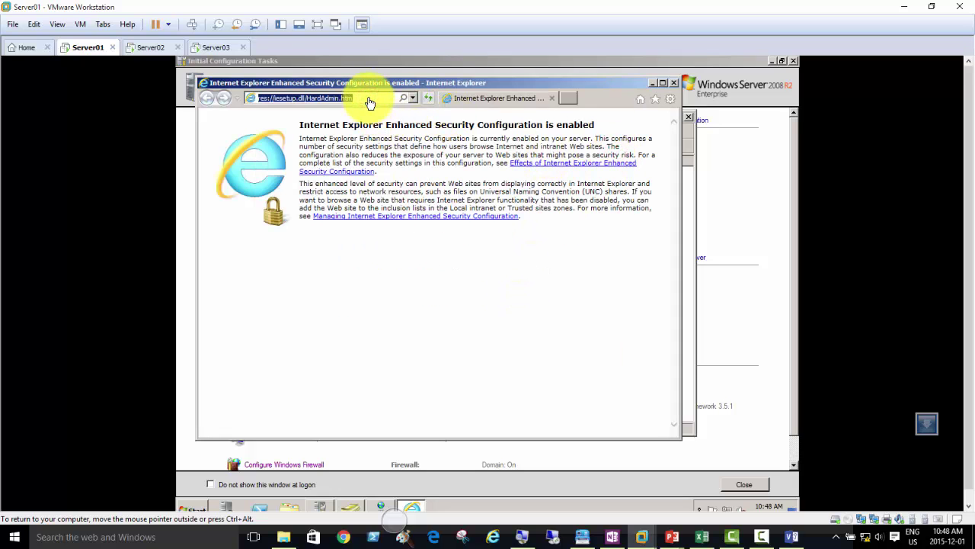
{"action": "key", "text": "ctrl+v"}
{"action": "key", "text": "Return"}
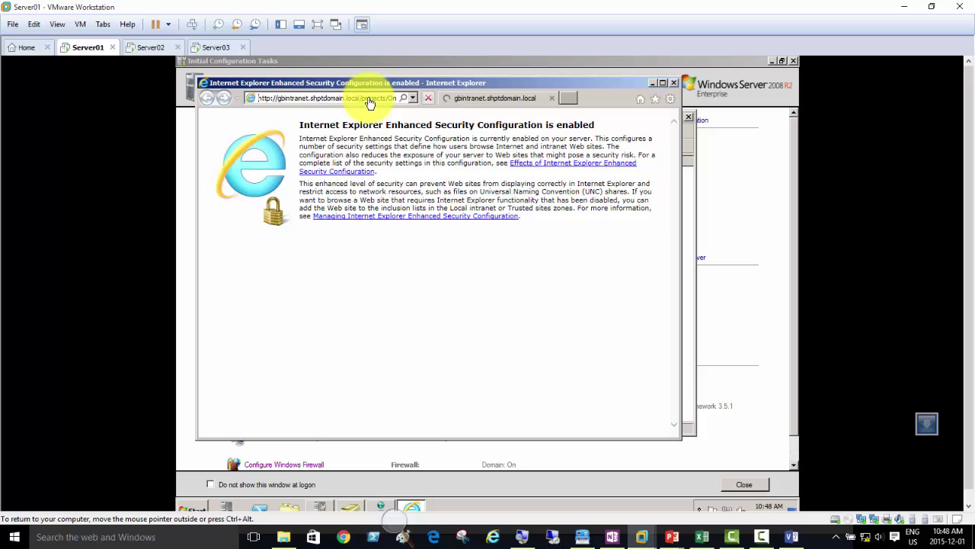
{"action": "left_click", "coordinate": [662, 84]}
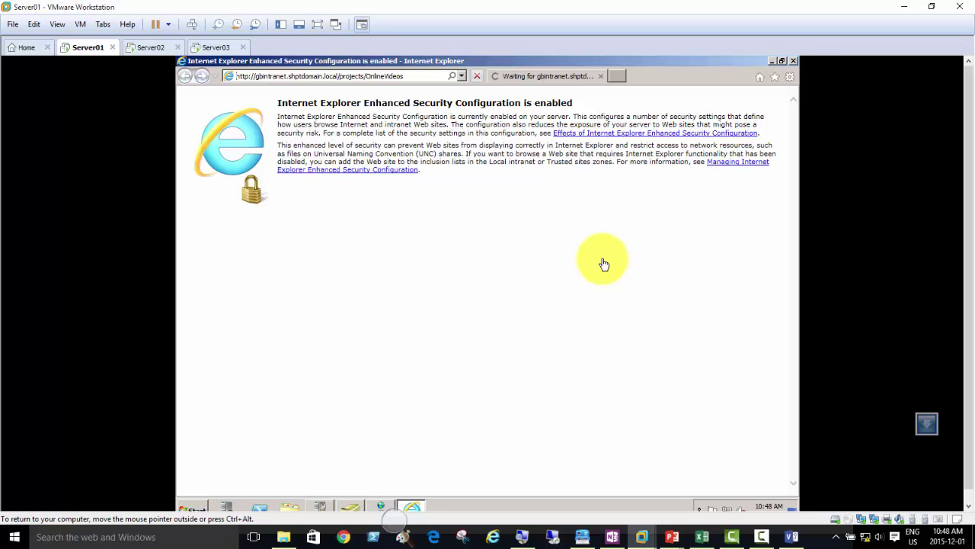
Step: In the Trusted sites zone, turn off the https server verification requirement, add about:internet and apply the Internet options
{"action": "left_click", "coordinate": [789, 77]}
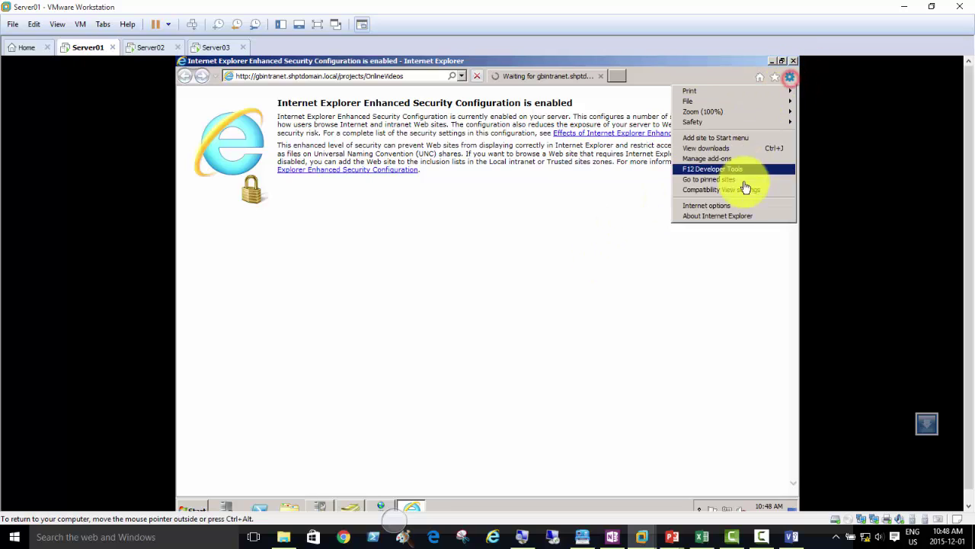
{"action": "left_click", "coordinate": [736, 207]}
{"action": "left_click", "coordinate": [230, 89]}
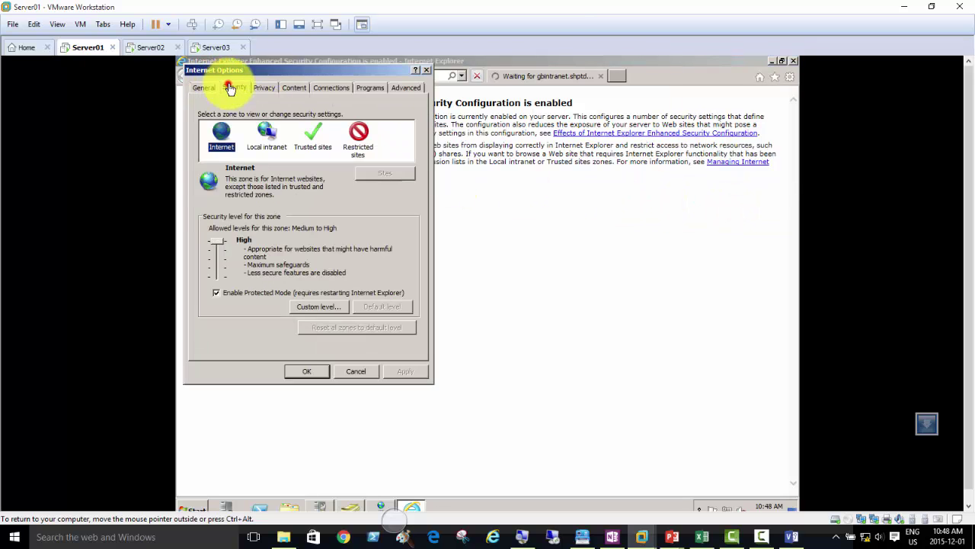
{"action": "left_click", "coordinate": [313, 136]}
{"action": "left_click", "coordinate": [377, 173]}
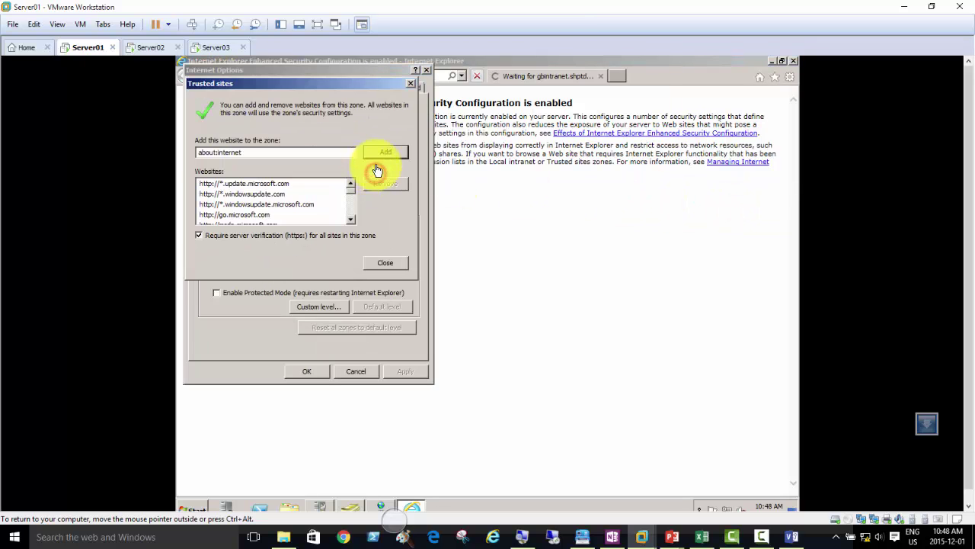
{"action": "left_click", "coordinate": [242, 233]}
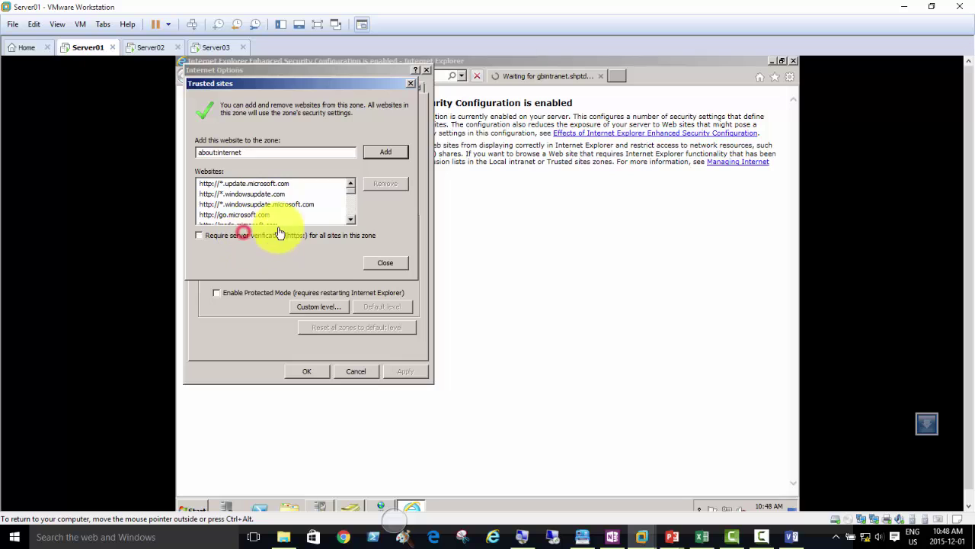
{"action": "left_click", "coordinate": [384, 152]}
{"action": "left_click", "coordinate": [384, 261]}
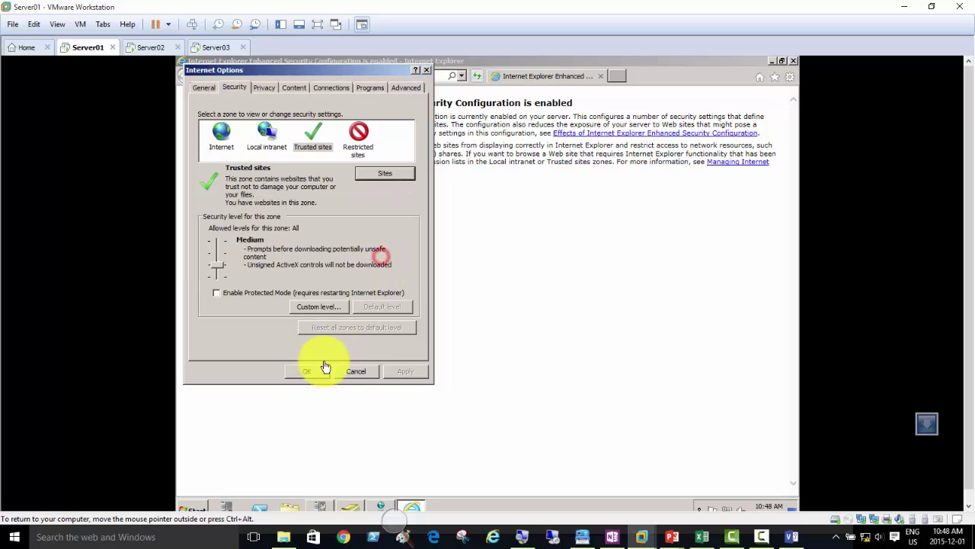
{"action": "left_click", "coordinate": [308, 371]}
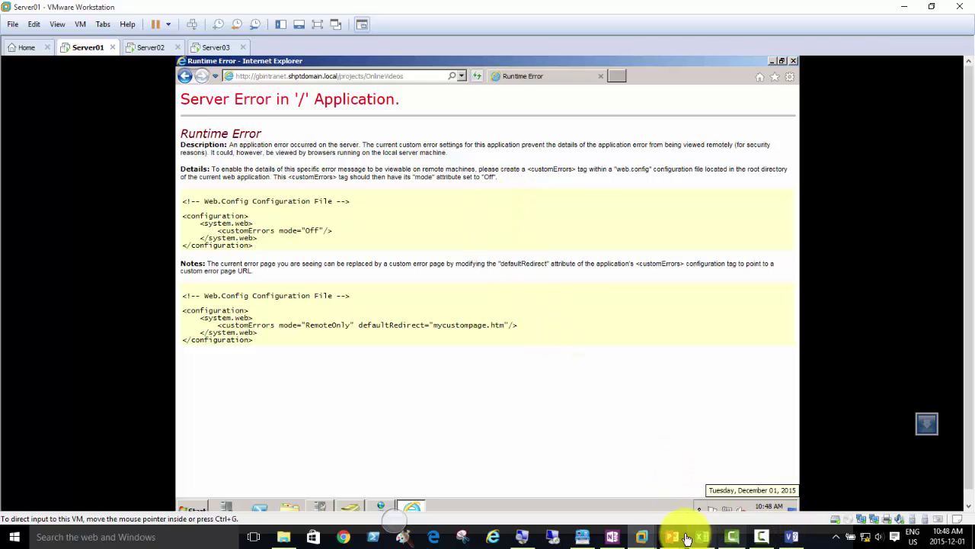
Step: Switch to the MCSA 2012-Azure-Citrix-ZDC-WI-Screenshots document and examine the screenshots on defining managed paths and choosing a site collection URL
{"action": "left_click", "coordinate": [583, 536]}
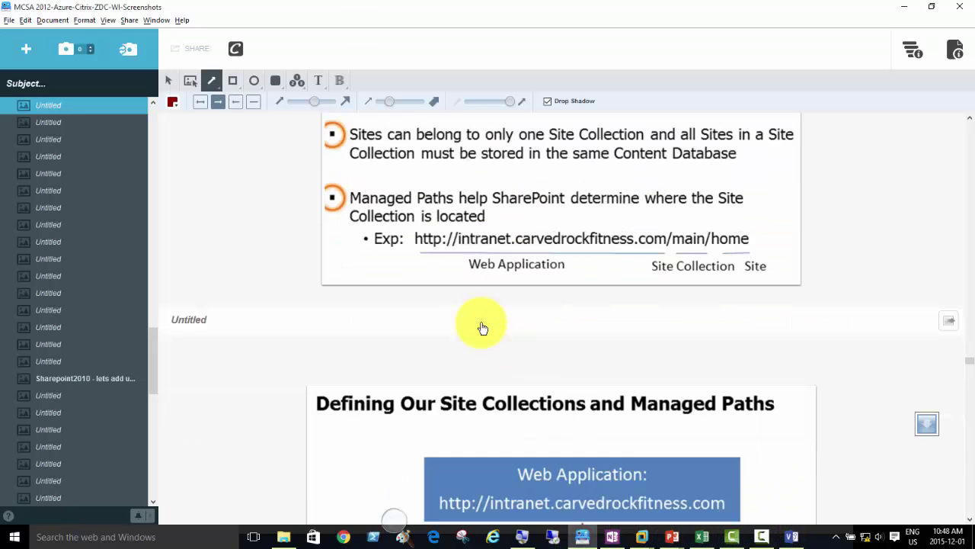
{"action": "scroll", "coordinate": [482, 327], "scroll_direction": "down", "scroll_amount": 10}
{"action": "scroll", "coordinate": [482, 327], "scroll_direction": "down", "scroll_amount": 10}
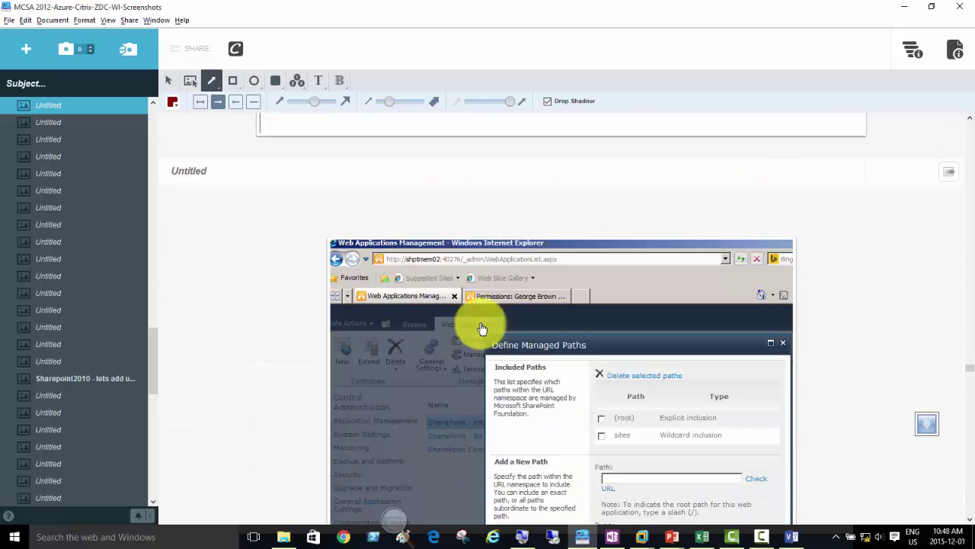
{"action": "scroll", "coordinate": [483, 328], "scroll_direction": "down", "scroll_amount": 10}
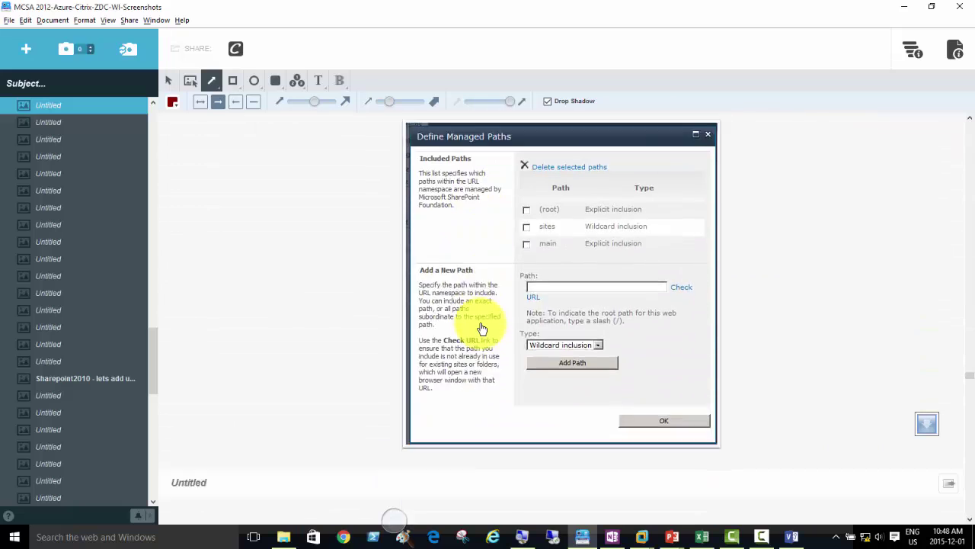
{"action": "scroll", "coordinate": [482, 327], "scroll_direction": "down", "scroll_amount": 10}
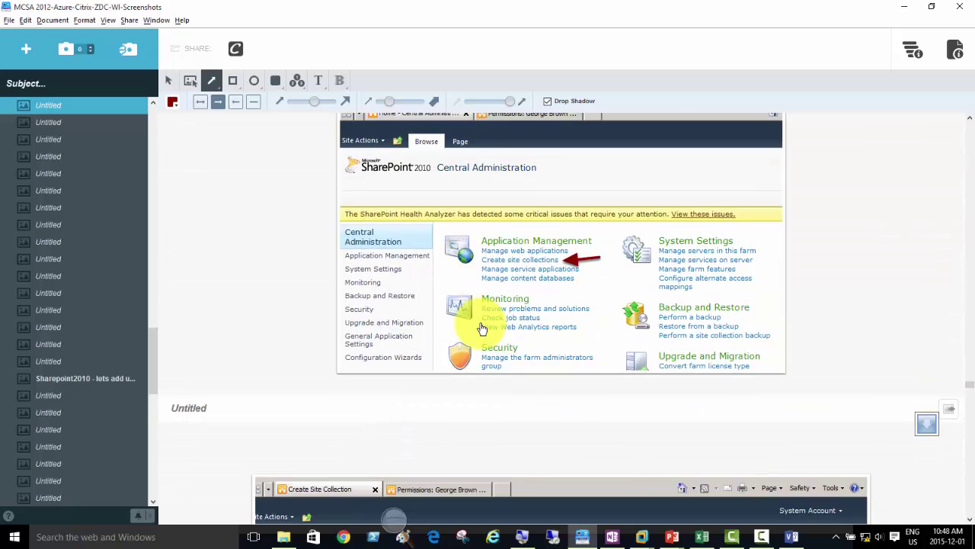
{"action": "scroll", "coordinate": [483, 328], "scroll_direction": "down", "scroll_amount": 10}
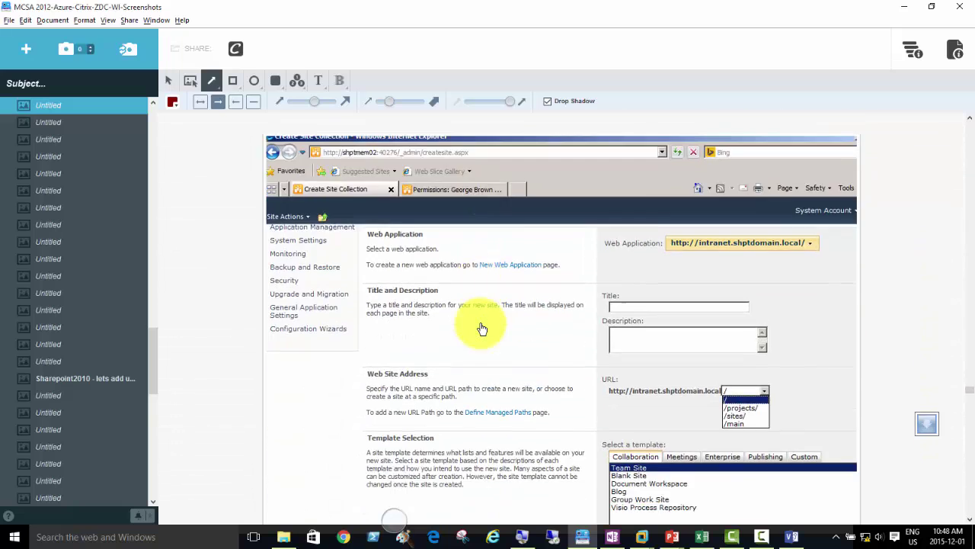
{"action": "scroll", "coordinate": [482, 328], "scroll_direction": "down", "scroll_amount": 3}
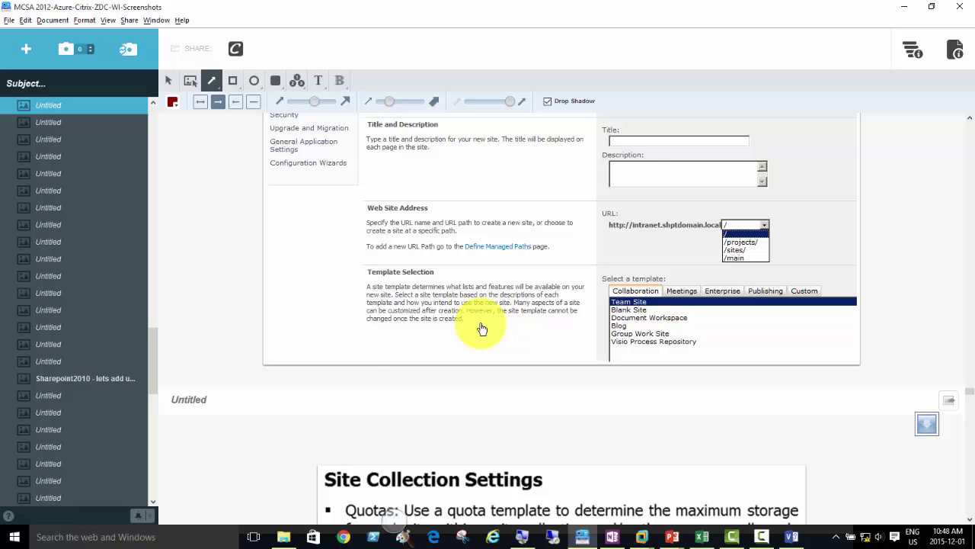
{"action": "scroll", "coordinate": [482, 327], "scroll_direction": "up", "scroll_amount": 1}
{"action": "scroll", "coordinate": [483, 327], "scroll_direction": "down", "scroll_amount": 4}
{"action": "scroll", "coordinate": [483, 327], "scroll_direction": "up", "scroll_amount": 3}
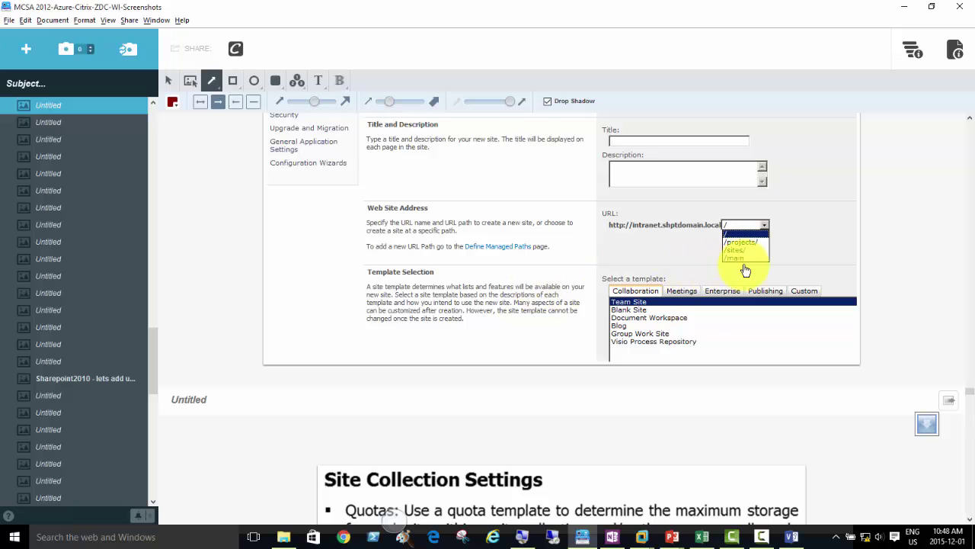
Step: Examine the documented screenshots on creating the /main site collection, assigning its primary and secondary administrators, and signing in to the site
{"action": "scroll", "coordinate": [519, 279], "scroll_direction": "down", "scroll_amount": 10}
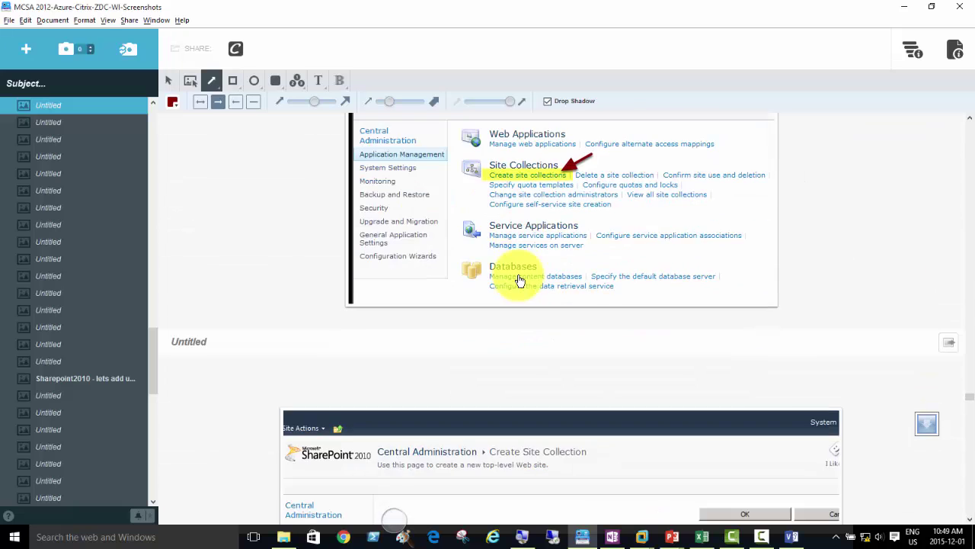
{"action": "scroll", "coordinate": [518, 280], "scroll_direction": "down", "scroll_amount": 15}
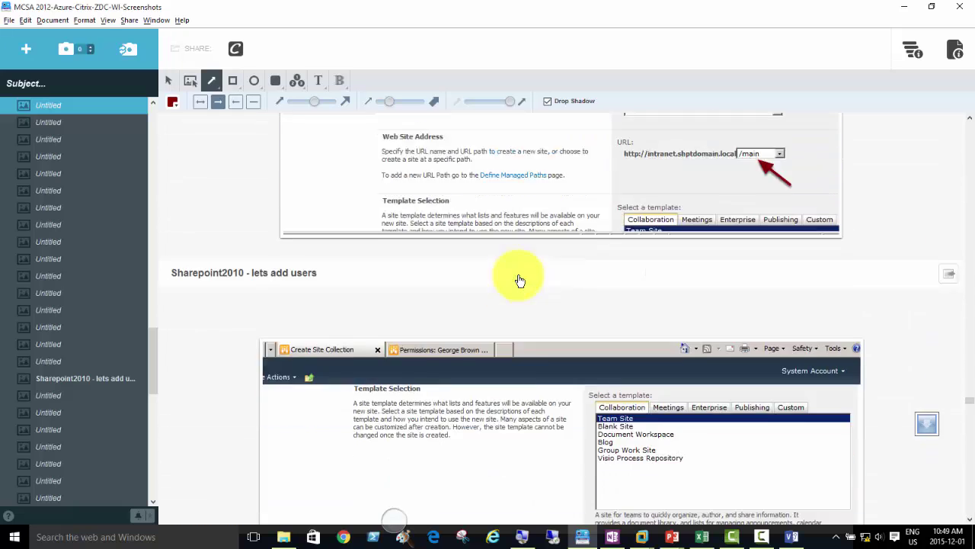
{"action": "scroll", "coordinate": [518, 280], "scroll_direction": "down", "scroll_amount": 10}
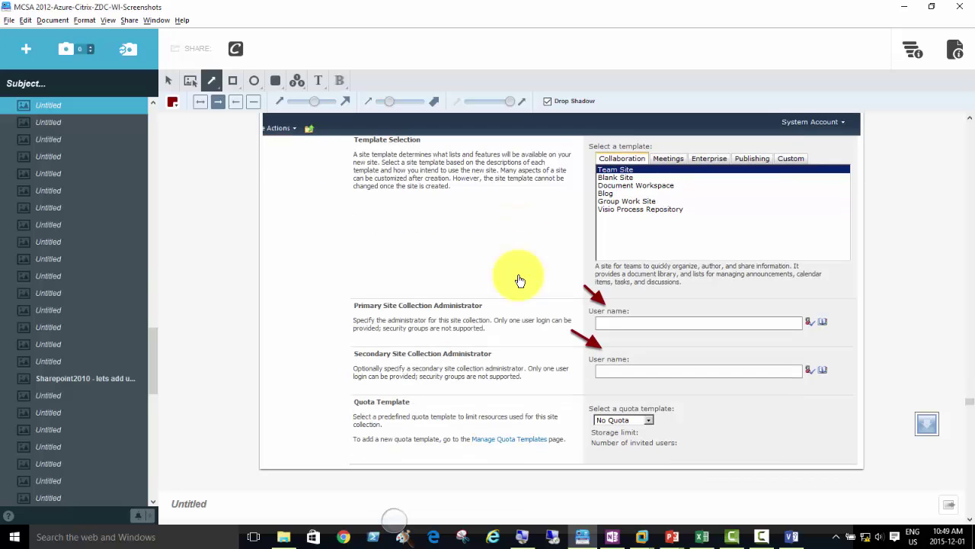
{"action": "scroll", "coordinate": [518, 280], "scroll_direction": "down", "scroll_amount": 10}
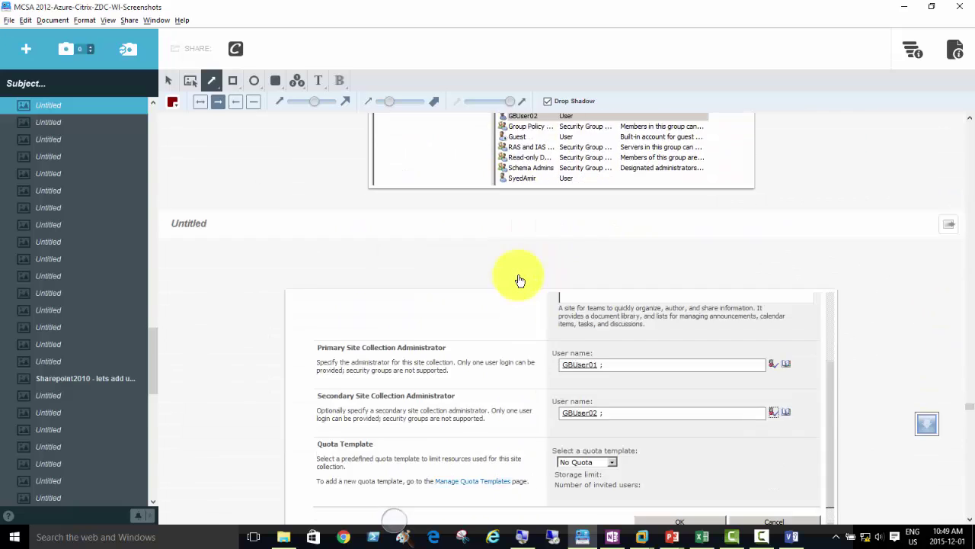
{"action": "scroll", "coordinate": [519, 280], "scroll_direction": "down", "scroll_amount": 8}
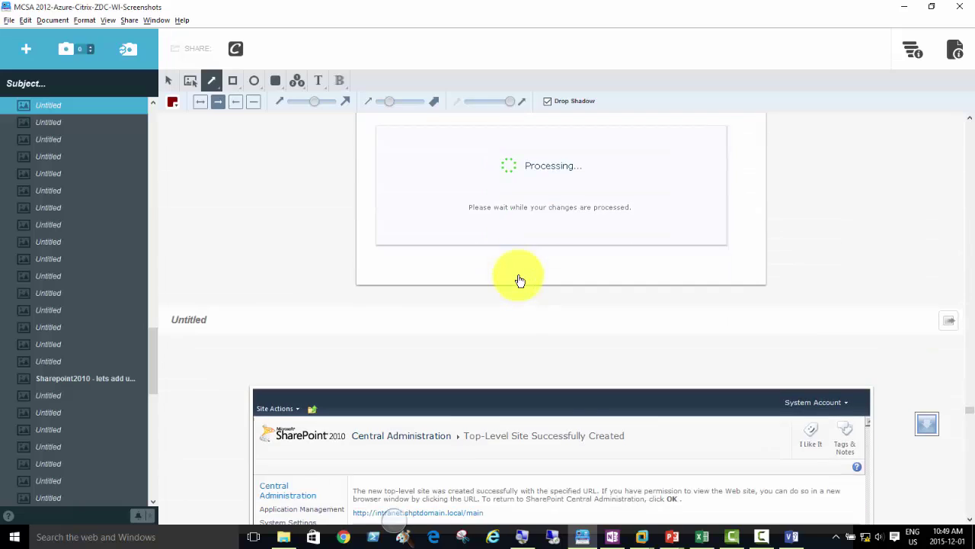
{"action": "scroll", "coordinate": [518, 280], "scroll_direction": "down", "scroll_amount": 10}
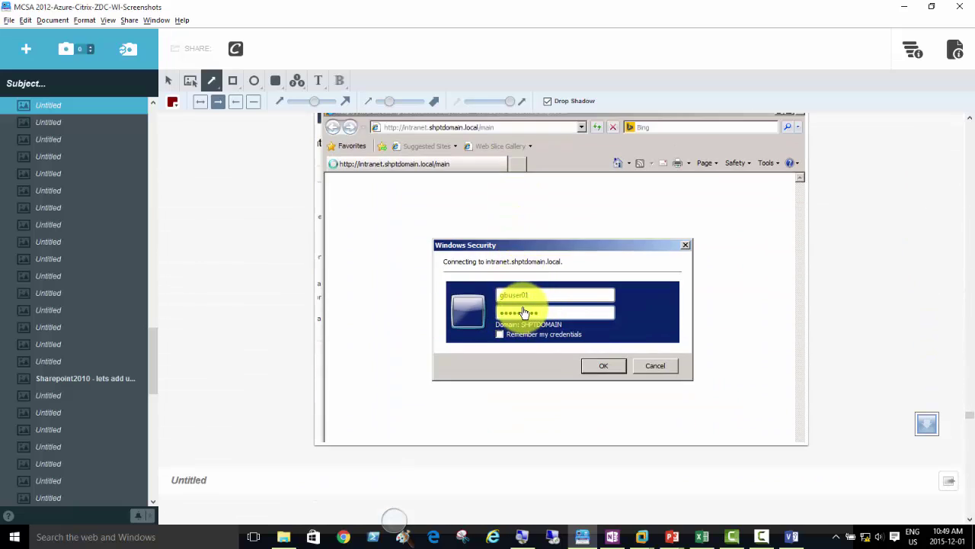
{"action": "scroll", "coordinate": [520, 317], "scroll_direction": "down", "scroll_amount": 8}
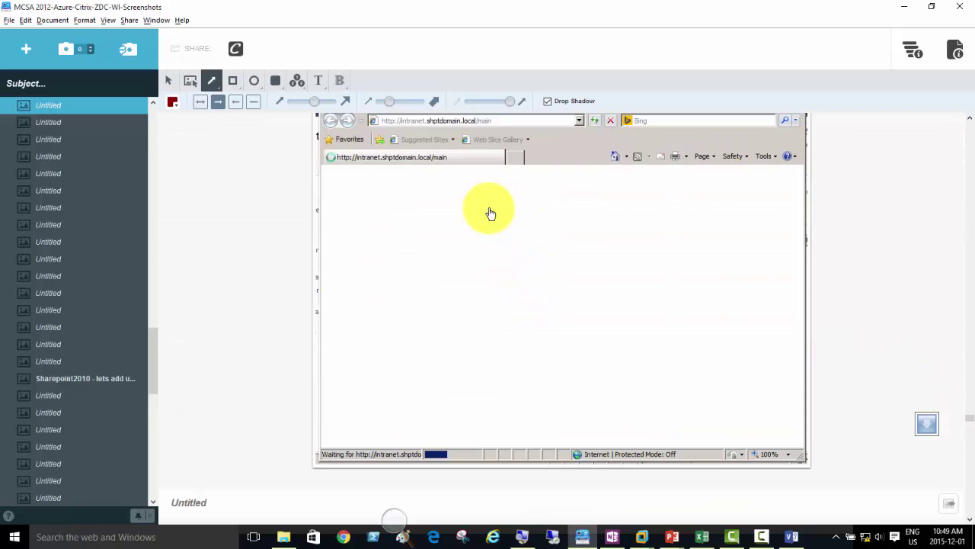
{"action": "scroll", "coordinate": [495, 213], "scroll_direction": "down", "scroll_amount": 5}
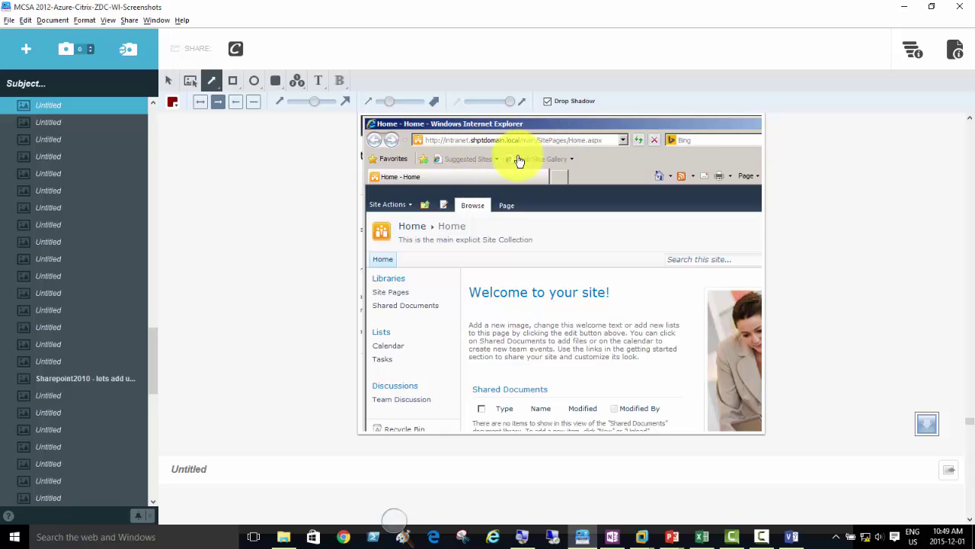
{"action": "scroll", "coordinate": [515, 159], "scroll_direction": "down", "scroll_amount": 5}
{"action": "scroll", "coordinate": [483, 259], "scroll_direction": "up", "scroll_amount": 5}
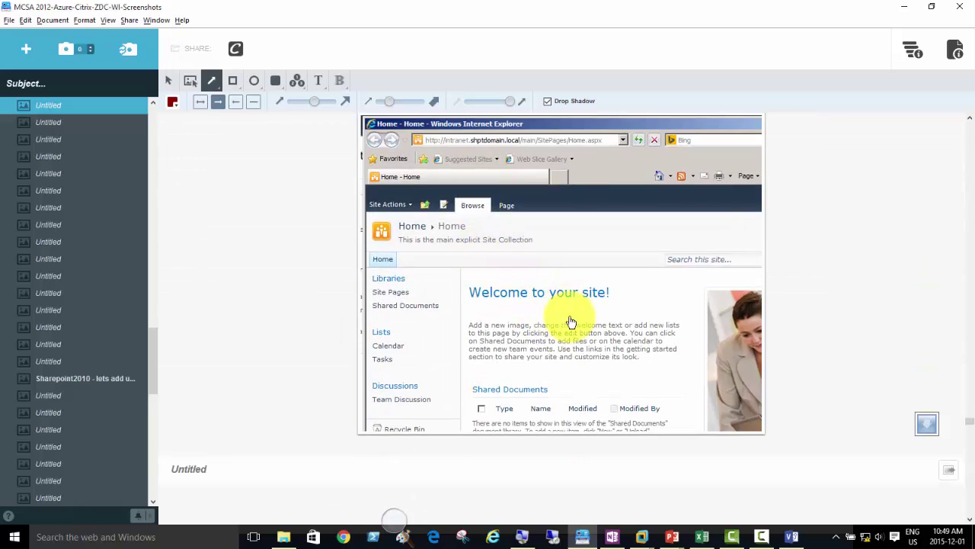
Step: Examine the documented screenshots on creating the Equipment and Videos site collections under the /projects/ managed path
{"action": "scroll", "coordinate": [569, 308], "scroll_direction": "down", "scroll_amount": 2}
{"action": "scroll", "coordinate": [569, 308], "scroll_direction": "down", "scroll_amount": 9}
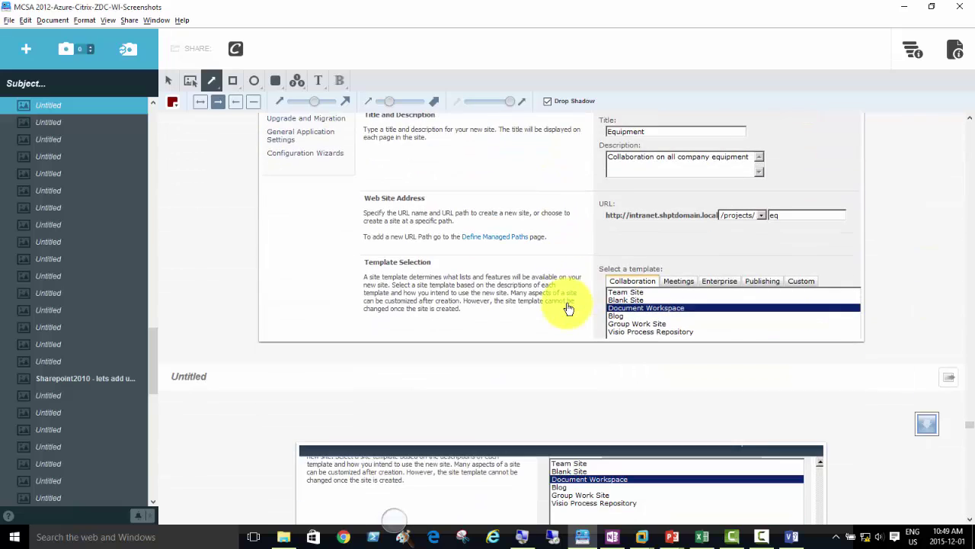
{"action": "scroll", "coordinate": [569, 308], "scroll_direction": "up", "scroll_amount": 2}
{"action": "scroll", "coordinate": [570, 308], "scroll_direction": "down", "scroll_amount": 1}
{"action": "scroll", "coordinate": [569, 308], "scroll_direction": "down", "scroll_amount": 10}
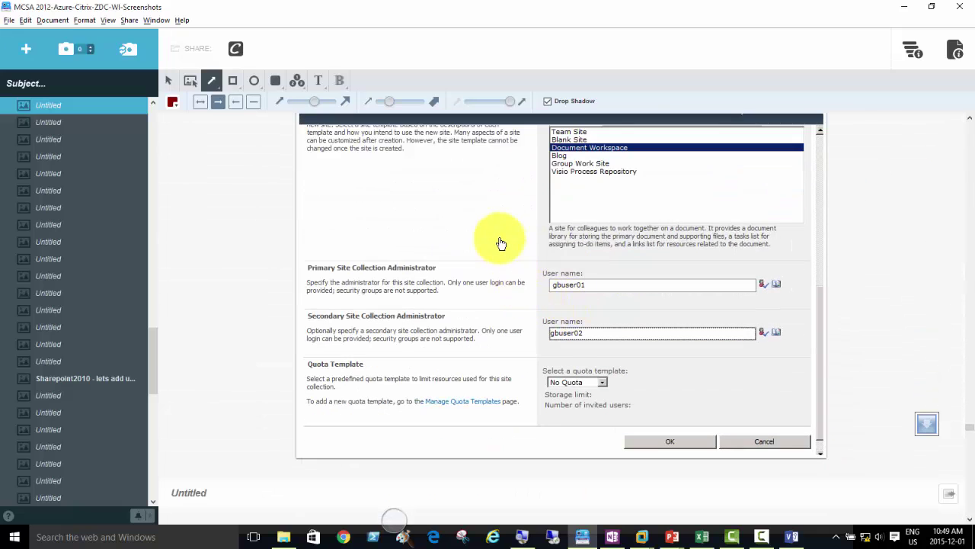
{"action": "scroll", "coordinate": [496, 239], "scroll_direction": "up", "scroll_amount": 5}
{"action": "scroll", "coordinate": [496, 239], "scroll_direction": "down", "scroll_amount": 9}
{"action": "scroll", "coordinate": [501, 244], "scroll_direction": "up", "scroll_amount": 1}
{"action": "scroll", "coordinate": [500, 244], "scroll_direction": "up", "scroll_amount": 3}
{"action": "scroll", "coordinate": [491, 283], "scroll_direction": "down", "scroll_amount": 20}
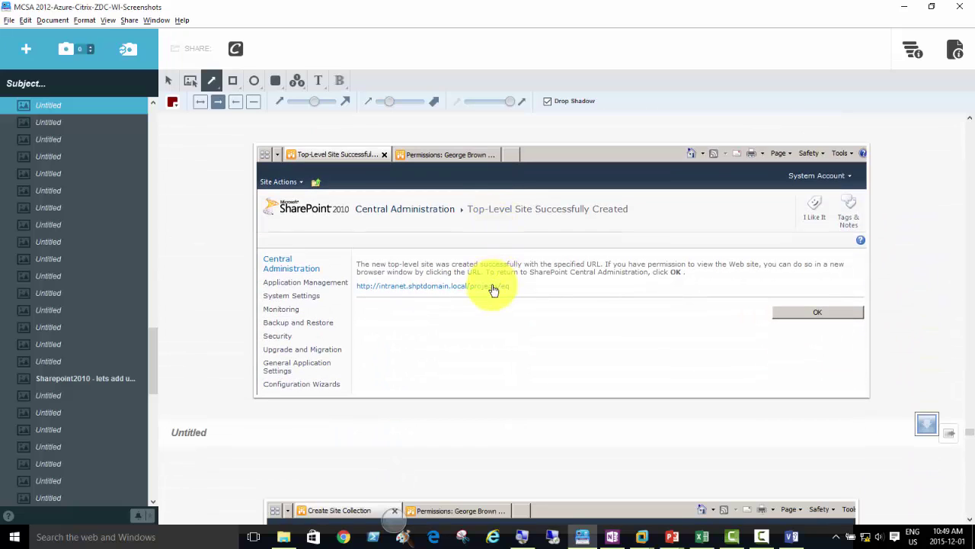
{"action": "scroll", "coordinate": [497, 295], "scroll_direction": "down", "scroll_amount": 9}
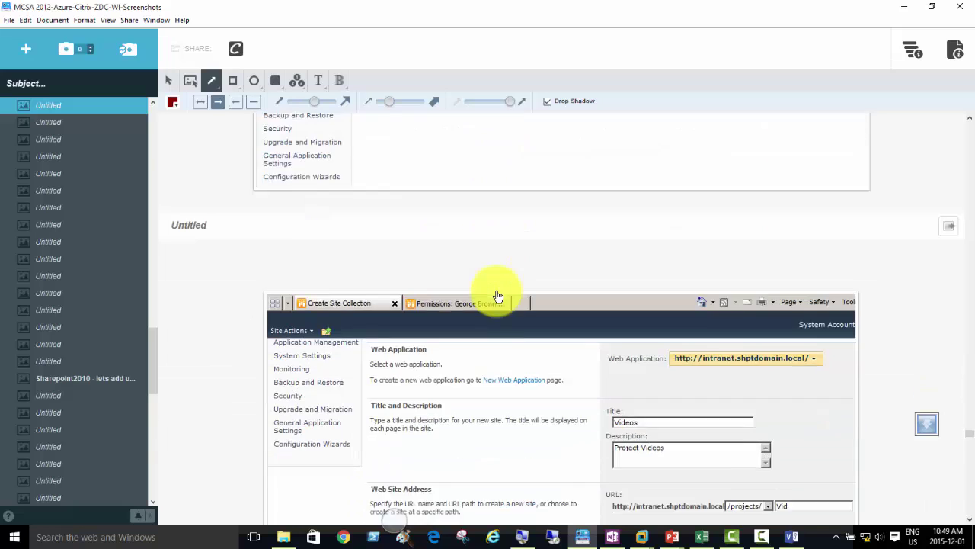
{"action": "scroll", "coordinate": [497, 296], "scroll_direction": "down", "scroll_amount": 2}
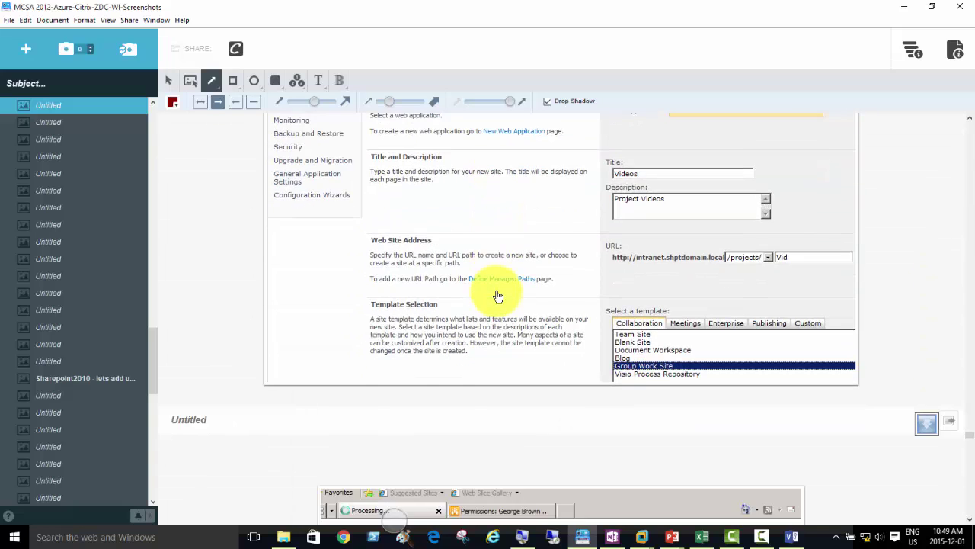
{"action": "scroll", "coordinate": [497, 296], "scroll_direction": "up", "scroll_amount": 1}
{"action": "scroll", "coordinate": [497, 296], "scroll_direction": "down", "scroll_amount": 15}
{"action": "scroll", "coordinate": [497, 296], "scroll_direction": "down", "scroll_amount": 2}
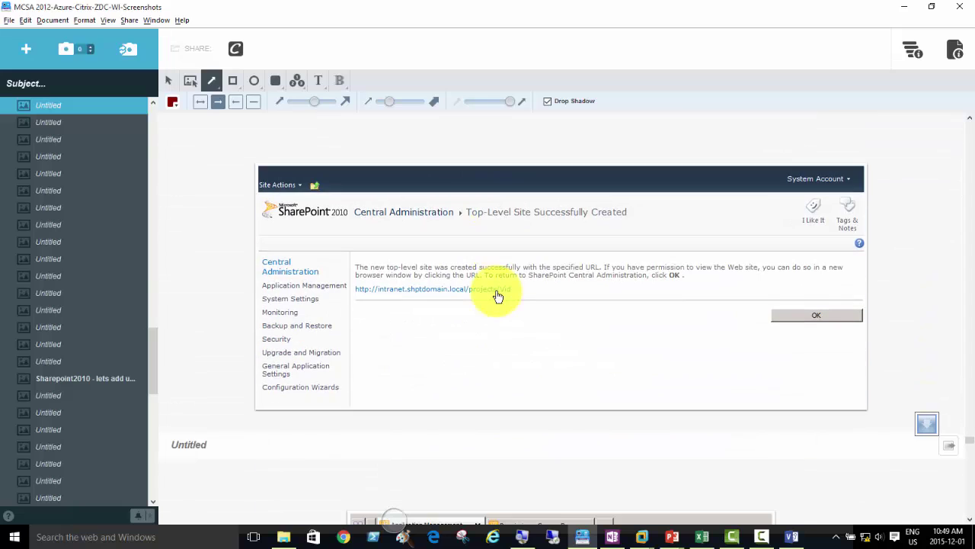
Step: Examine the documented screenshots on configuring site collection quotas and locks, including the lock status and storage limit options
{"action": "scroll", "coordinate": [498, 297], "scroll_direction": "down", "scroll_amount": 9}
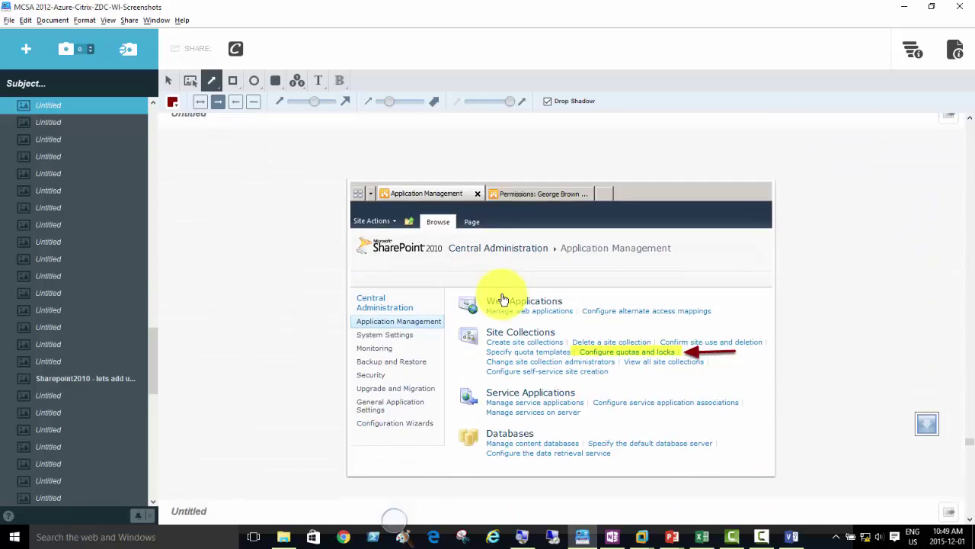
{"action": "scroll", "coordinate": [503, 298], "scroll_direction": "up", "scroll_amount": 10}
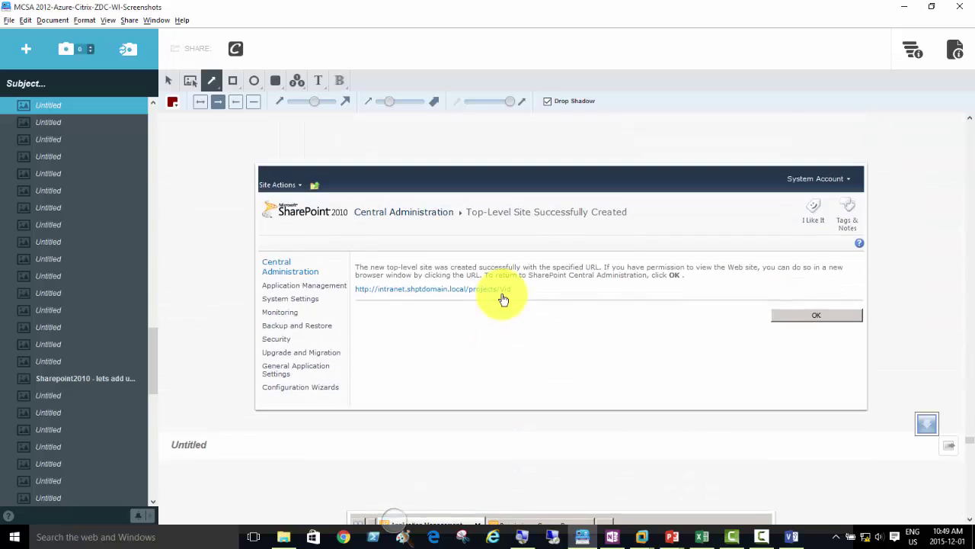
{"action": "scroll", "coordinate": [487, 293], "scroll_direction": "up", "scroll_amount": 5}
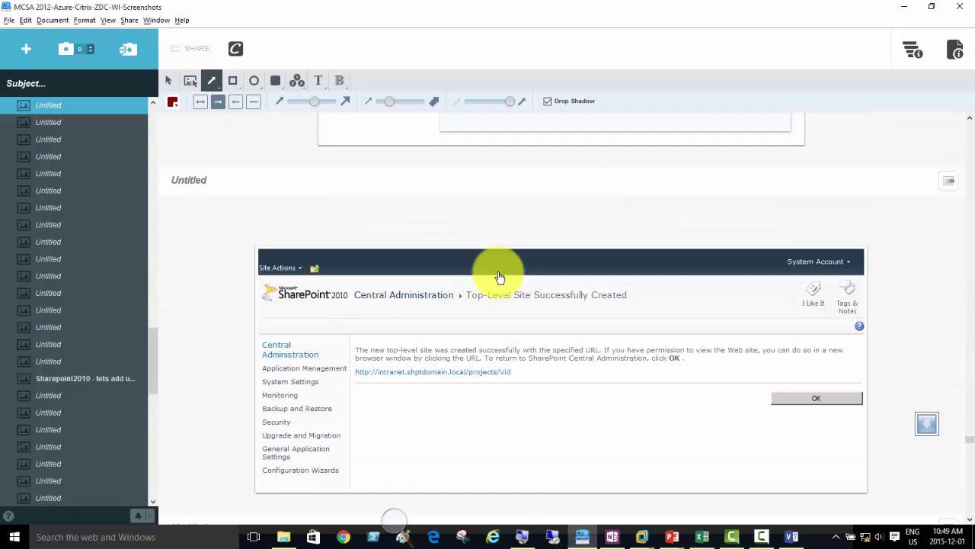
{"action": "scroll", "coordinate": [499, 278], "scroll_direction": "down", "scroll_amount": 10}
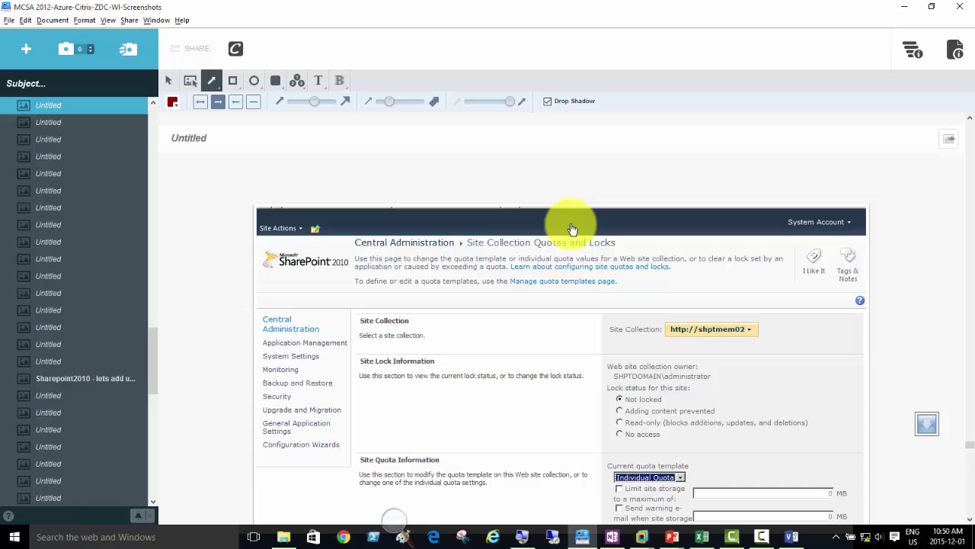
{"action": "scroll", "coordinate": [572, 228], "scroll_direction": "down", "scroll_amount": 3}
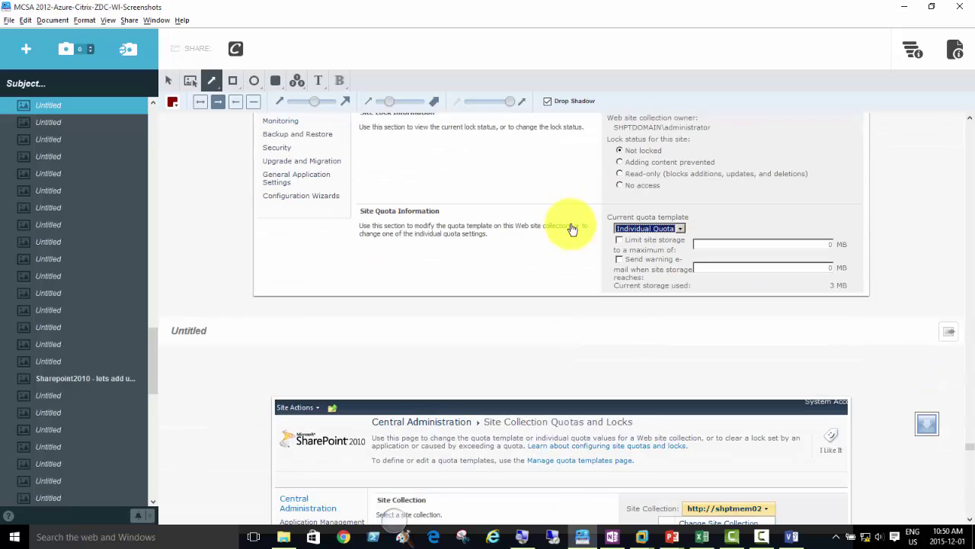
{"action": "scroll", "coordinate": [573, 228], "scroll_direction": "up", "scroll_amount": 2}
{"action": "scroll", "coordinate": [572, 231], "scroll_direction": "up", "scroll_amount": 3}
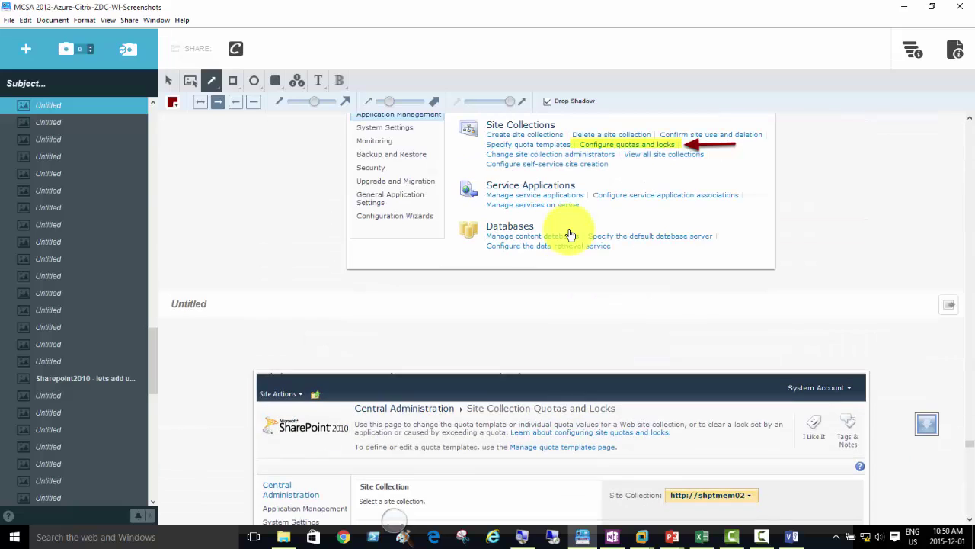
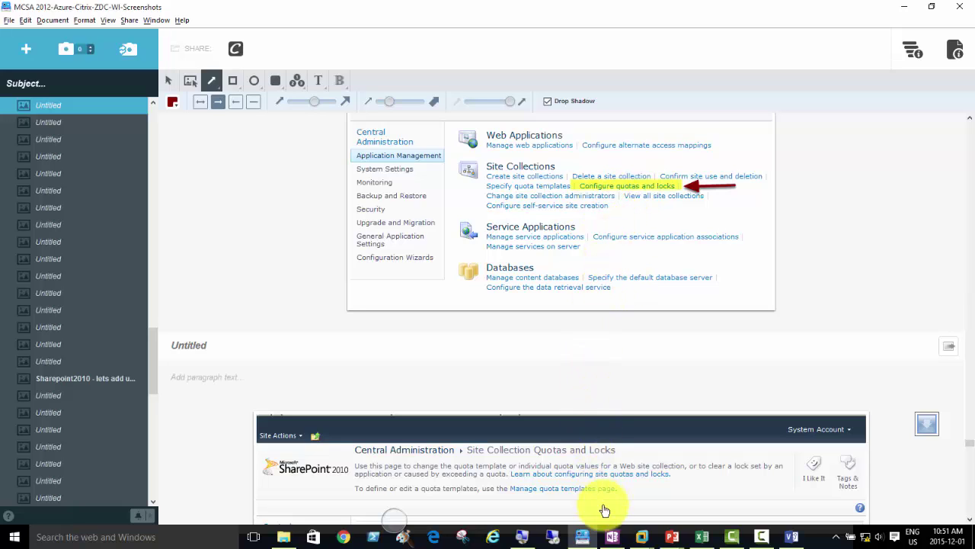
Step: Switch to the Server02 virtual machine and open the quotas and locks configuration for site collections in Central Administration's Application Management
{"action": "mouse_move", "coordinate": [644, 536]}
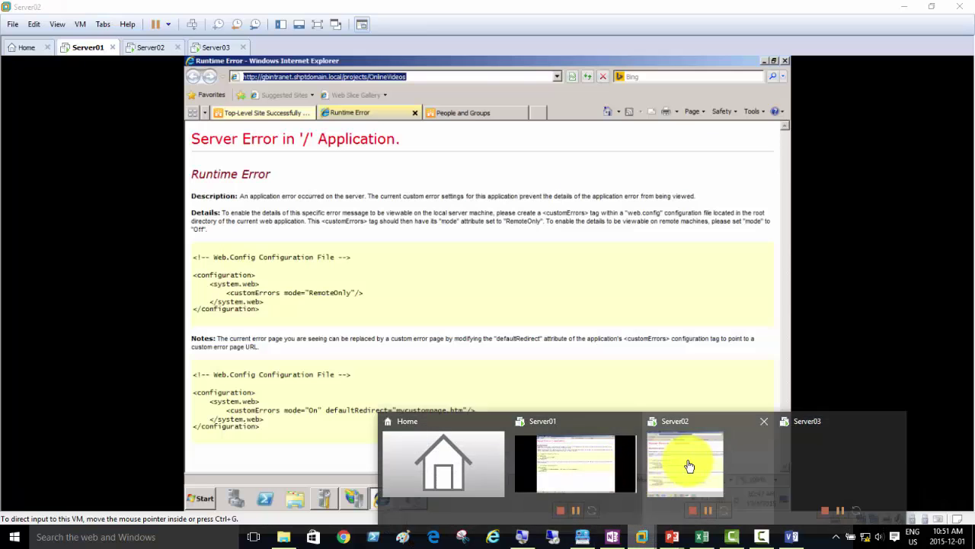
{"action": "left_click", "coordinate": [686, 464]}
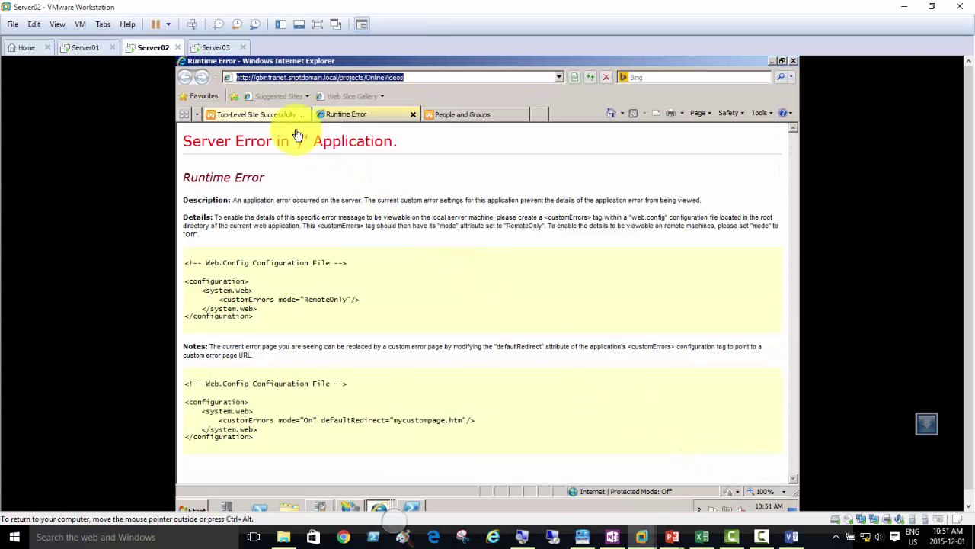
{"action": "left_click", "coordinate": [255, 116]}
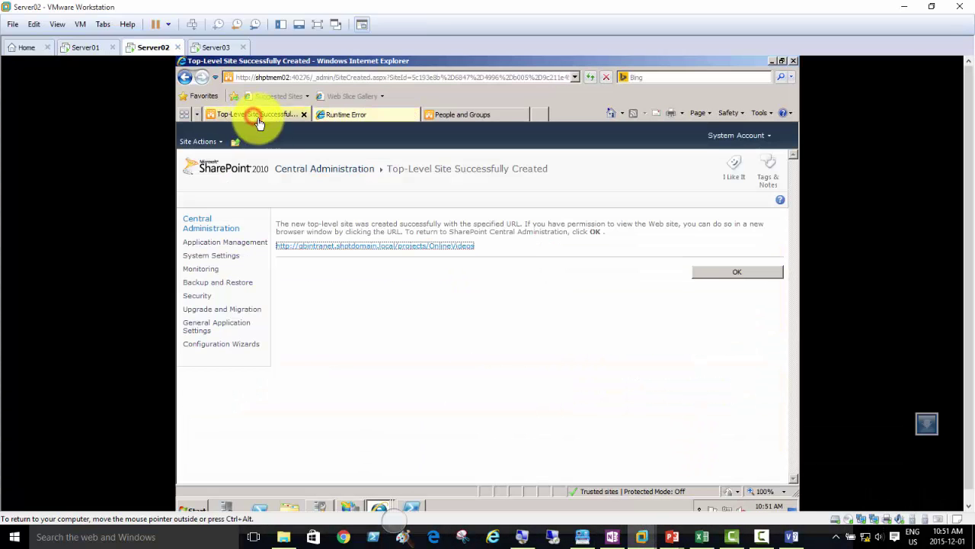
{"action": "left_click", "coordinate": [217, 245]}
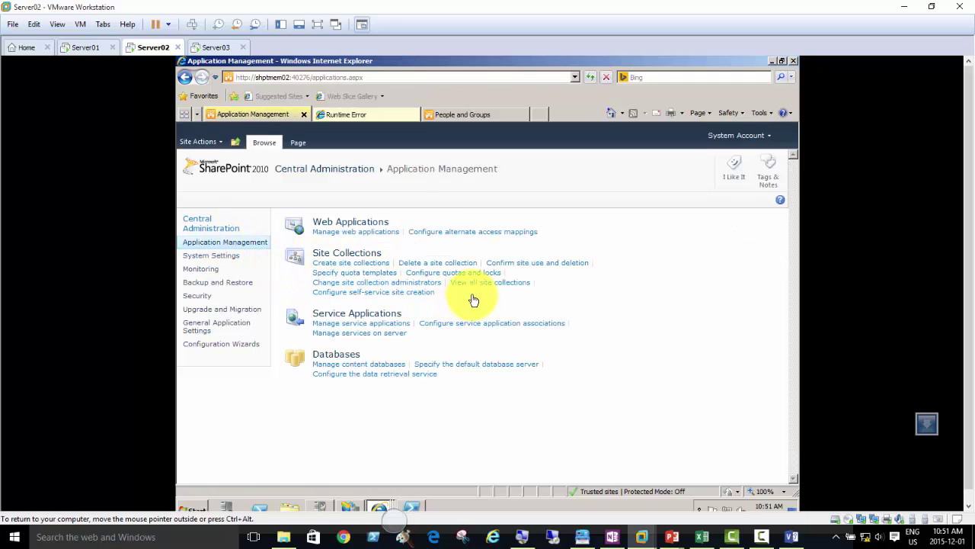
{"action": "left_click", "coordinate": [440, 275]}
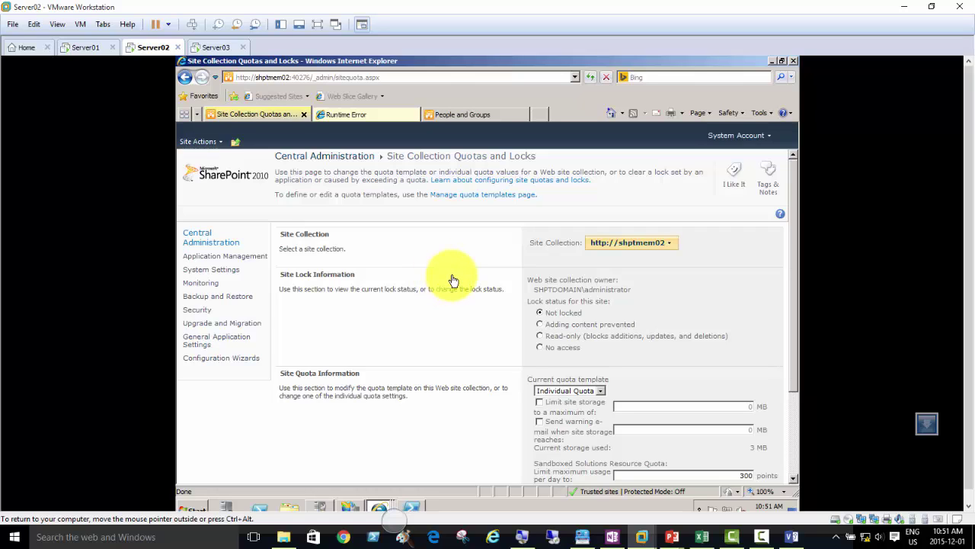
{"action": "left_click", "coordinate": [669, 248]}
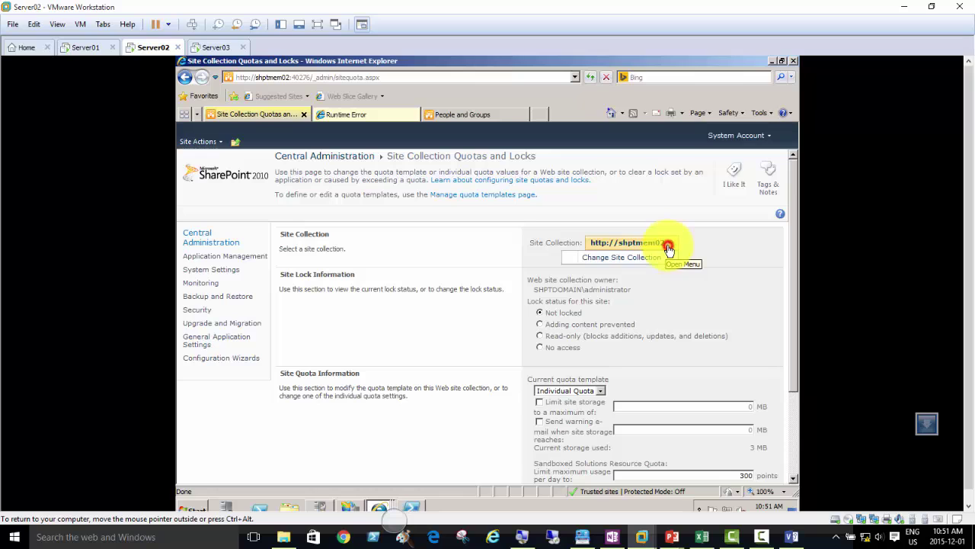
{"action": "left_click", "coordinate": [642, 259]}
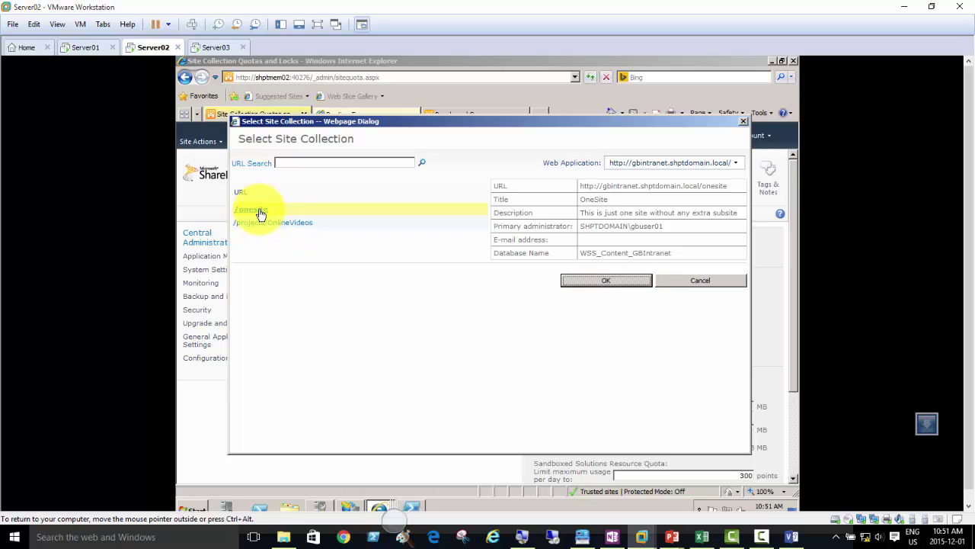
{"action": "left_click", "coordinate": [584, 281]}
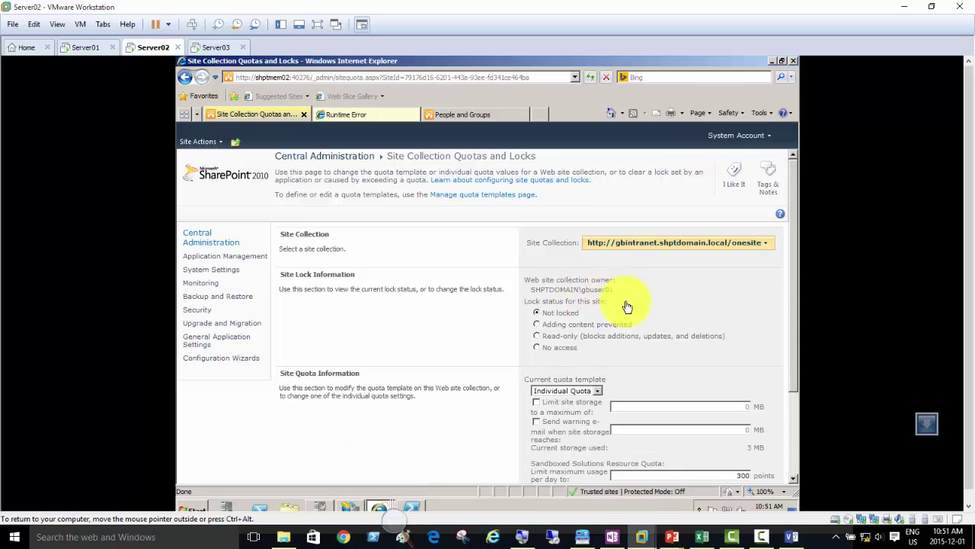
Step: Set the onesite lock status to Adding content prevented and magnify the screen to 200%
{"action": "left_click", "coordinate": [540, 328]}
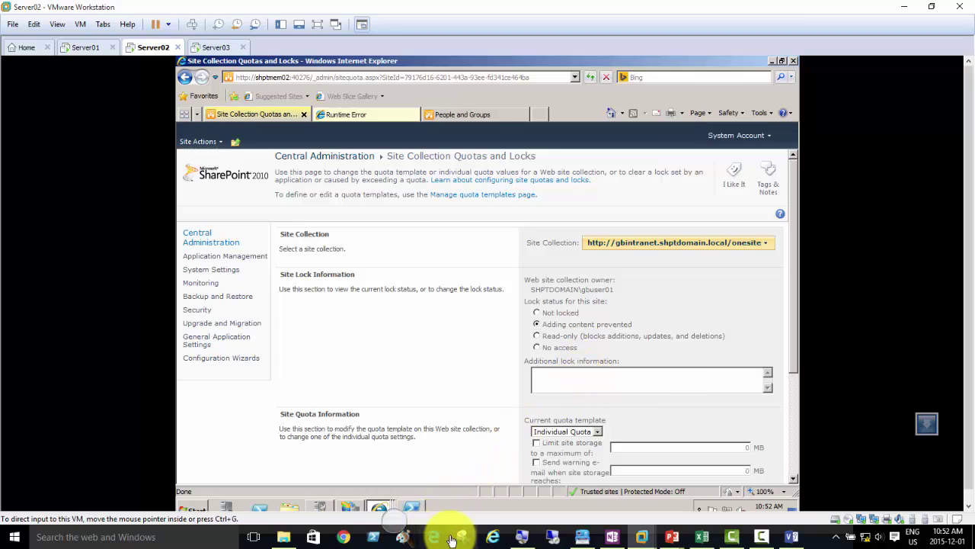
{"action": "left_click", "coordinate": [523, 537]}
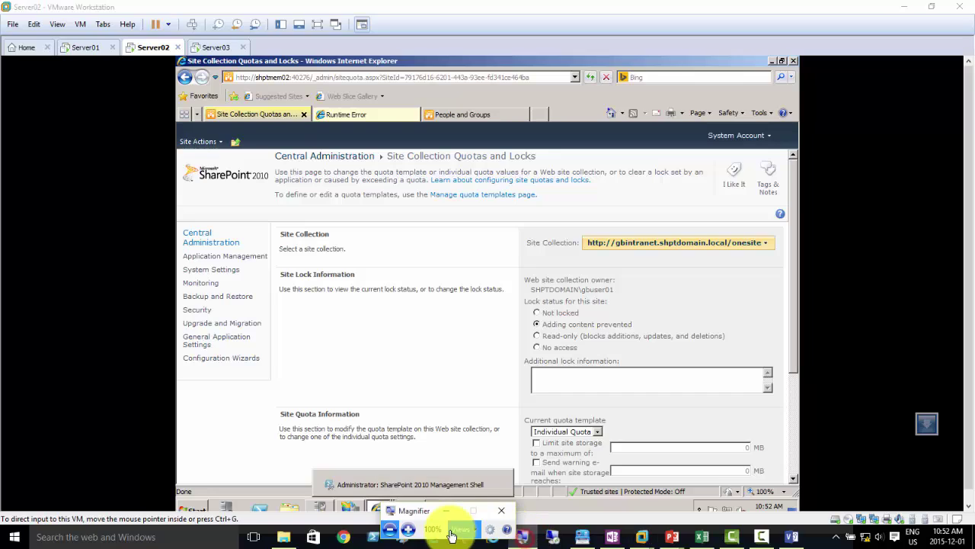
{"action": "left_click", "coordinate": [409, 529]}
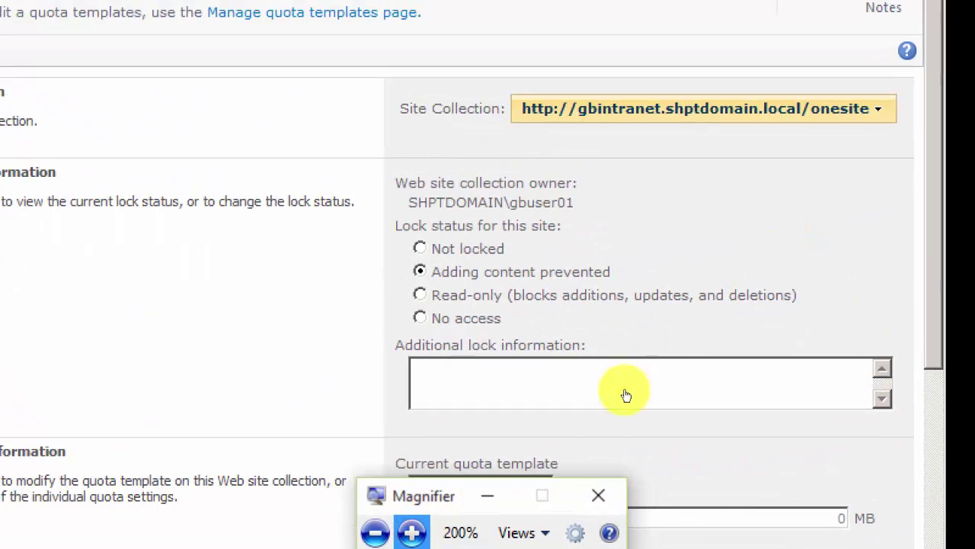
Step: Try a message beginning "Hey Stop watching" as the additional lock information, and erase it
{"action": "left_click", "coordinate": [573, 371]}
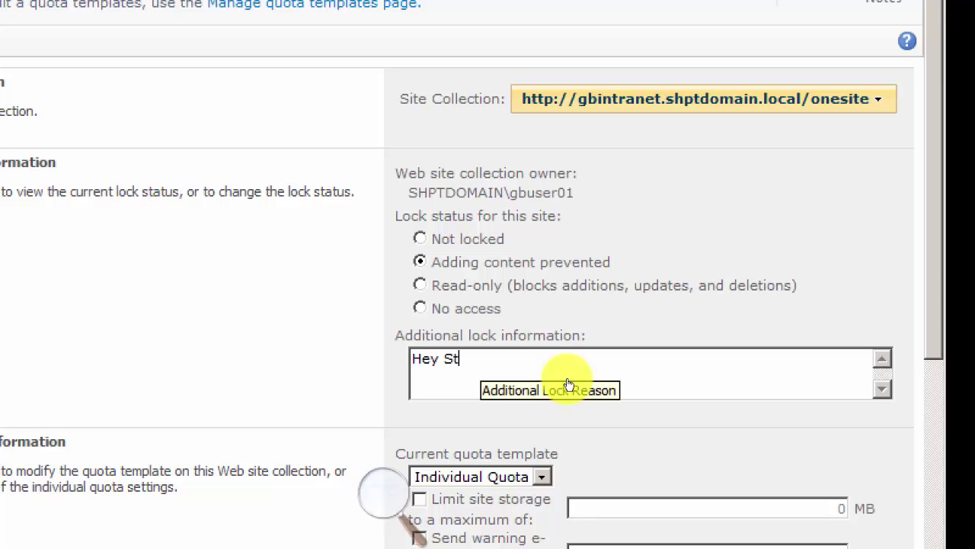
{"action": "type", "text": "Hey Stop watching movi"}
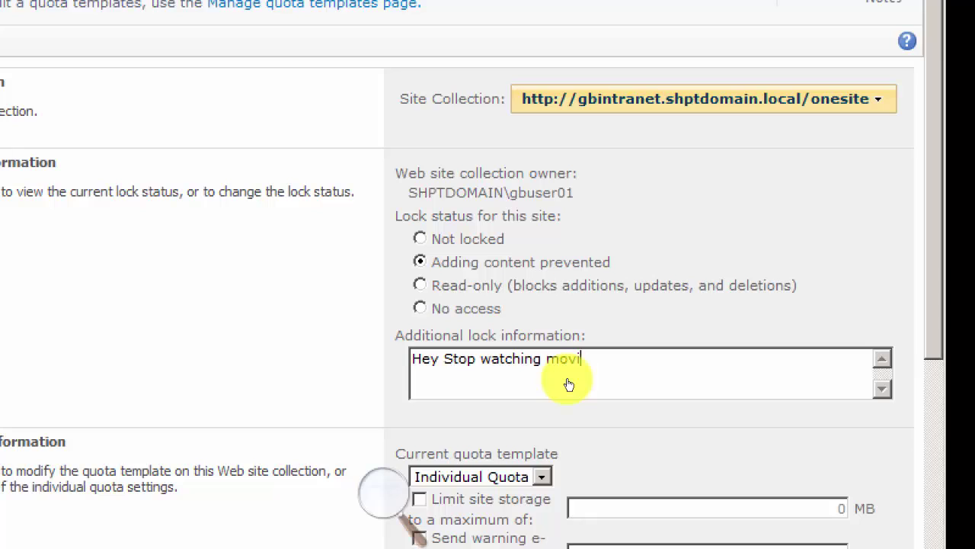
{"action": "key", "text": "BackSpace"}
{"action": "key", "text": "BackSpace"}
{"action": "key", "text": "BackSpace"}
{"action": "key", "text": "BackSpace"}
{"action": "key", "text": "BackSpace"}
{"action": "key", "text": "BackSpace"}
{"action": "key", "text": "BackSpace"}
{"action": "key", "text": "BackSpace"}
{"action": "key", "text": "BackSpace"}
{"action": "key", "text": "BackSpace"}
{"action": "key", "text": "BackSpace"}
{"action": "key", "text": "BackSpace"}
{"action": "key", "text": "BackSpace"}
{"action": "key", "text": "BackSpace"}
{"action": "key", "text": "BackSpace"}
{"action": "key", "text": "BackSpace"}
{"action": "key", "text": "BackSpace"}
{"action": "key", "text": "BackSpace"}
{"action": "key", "text": "BackSpace"}
{"action": "key", "text": "BackSpace"}
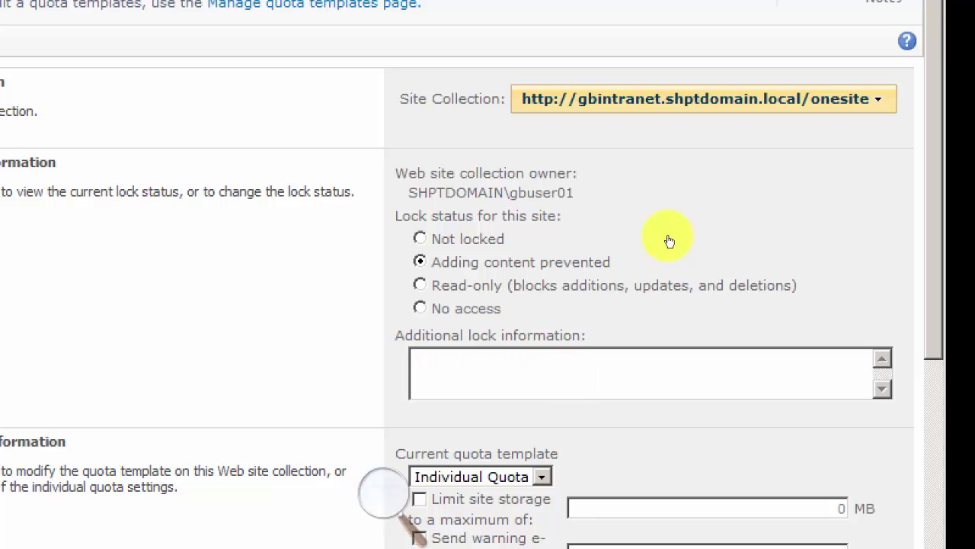
Step: Enter "Company Policy" as the additional lock information and set the onesite lock status to No access
{"action": "left_click", "coordinate": [601, 383]}
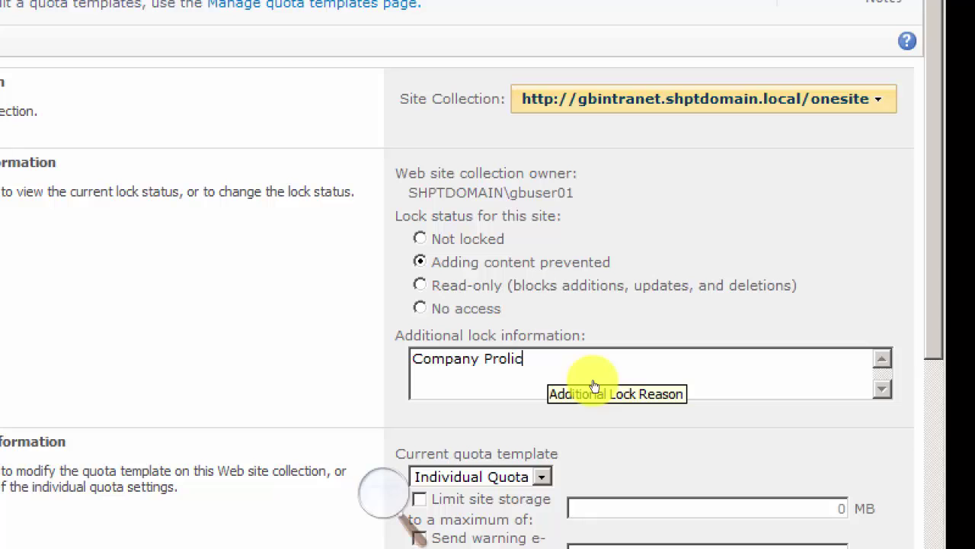
{"action": "key", "text": "BackSpace"}
{"action": "key", "text": "BackSpace"}
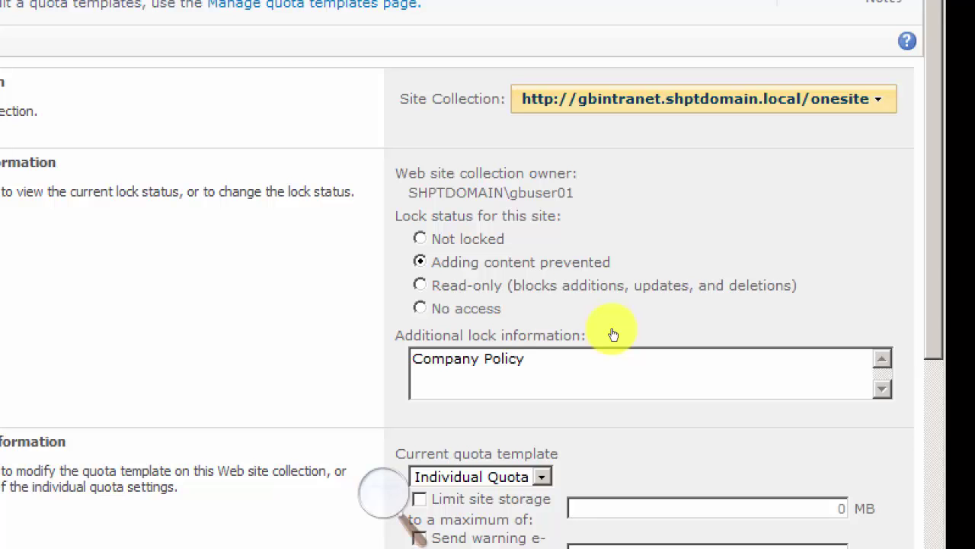
{"action": "left_click", "coordinate": [550, 354]}
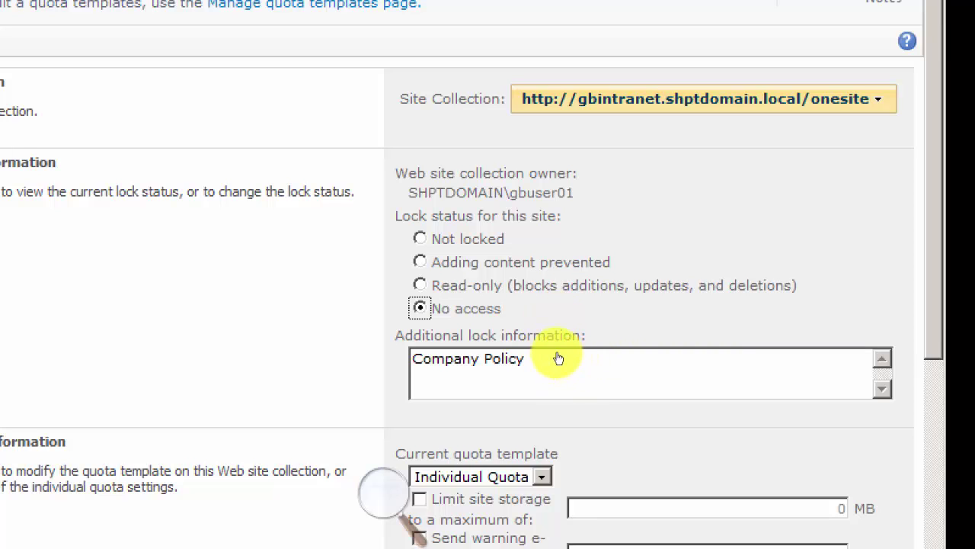
Step: Limit onesite's storage to a maximum of 2000 MB and enable a warning e-mail when storage reaches 1500 MB
{"action": "scroll", "coordinate": [580, 376], "scroll_direction": "down", "scroll_amount": 5}
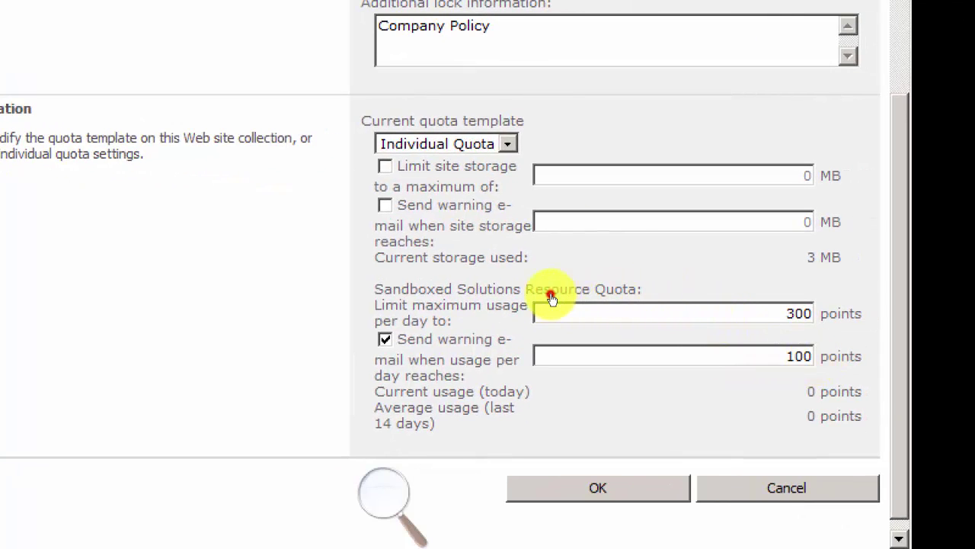
{"action": "left_click", "coordinate": [551, 295]}
{"action": "left_click_drag", "start_coordinate": [709, 297], "coordinate": [773, 298]}
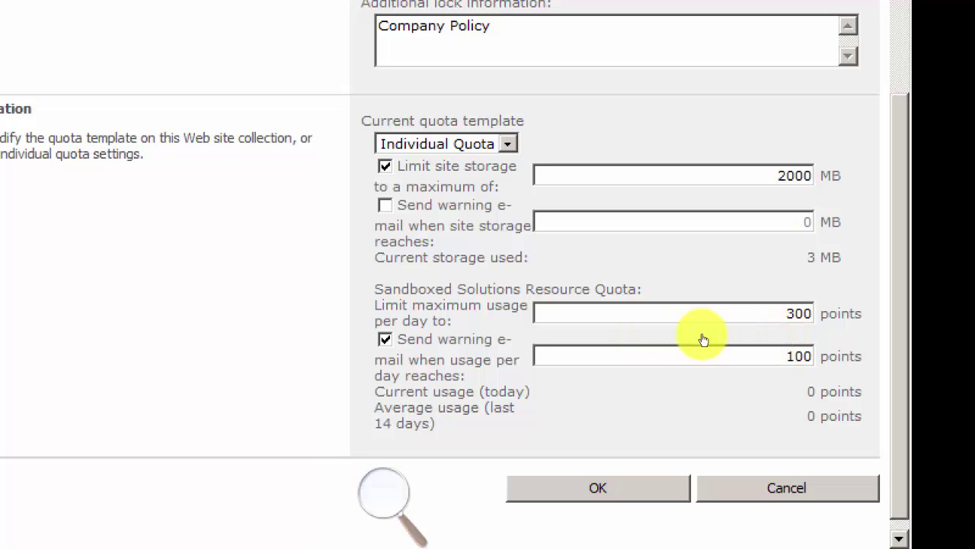
{"action": "key", "text": "Tab"}
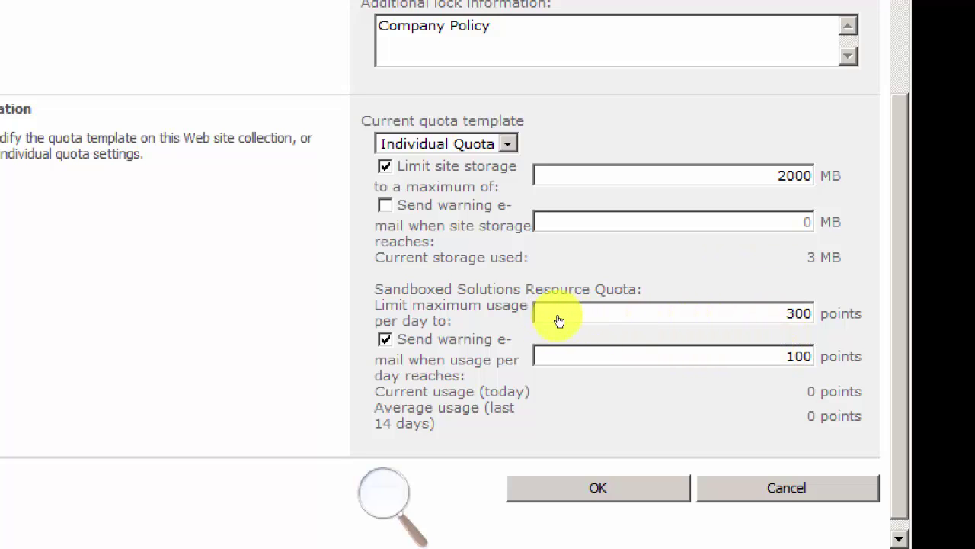
{"action": "key", "text": "space"}
{"action": "key", "text": "Tab"}
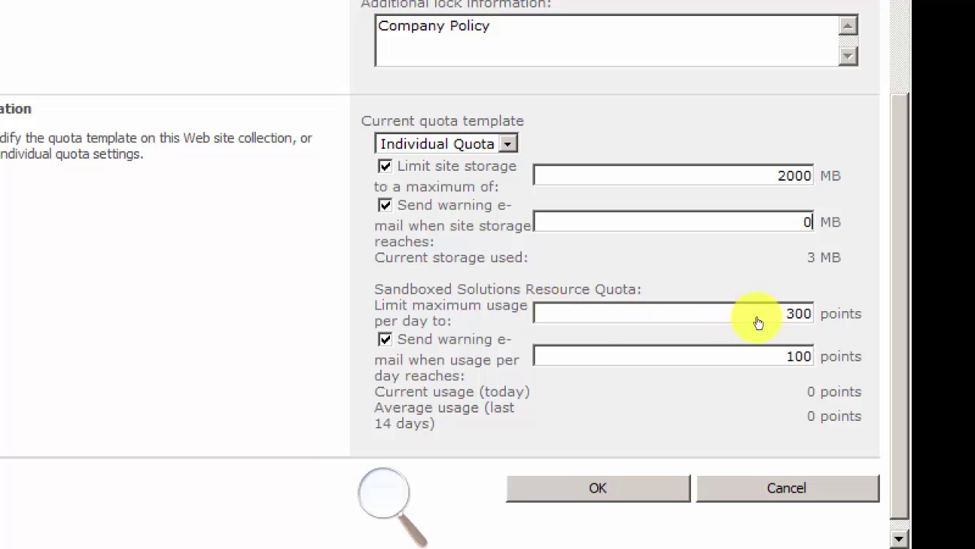
{"action": "left_click_drag", "start_coordinate": [737, 320], "coordinate": [778, 321]}
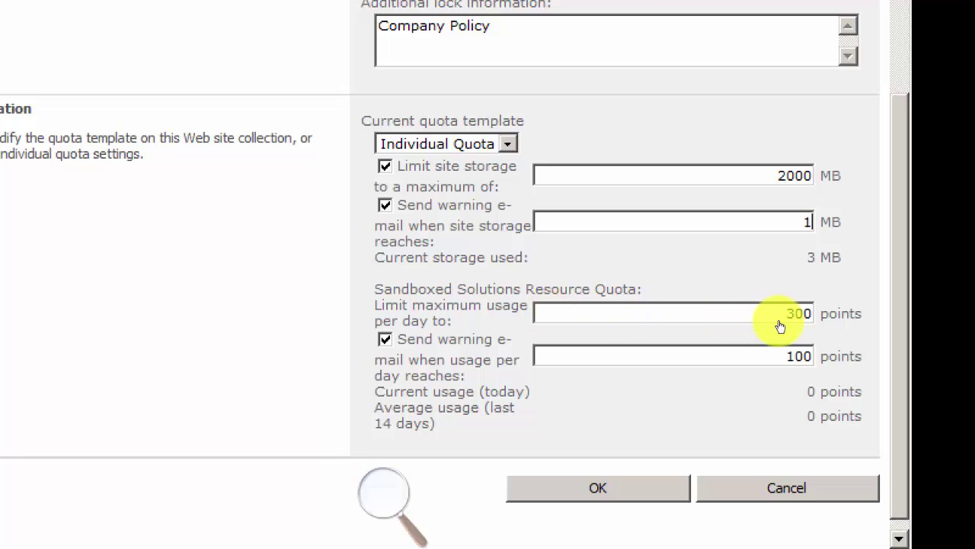
{"action": "type", "text": "1500"}
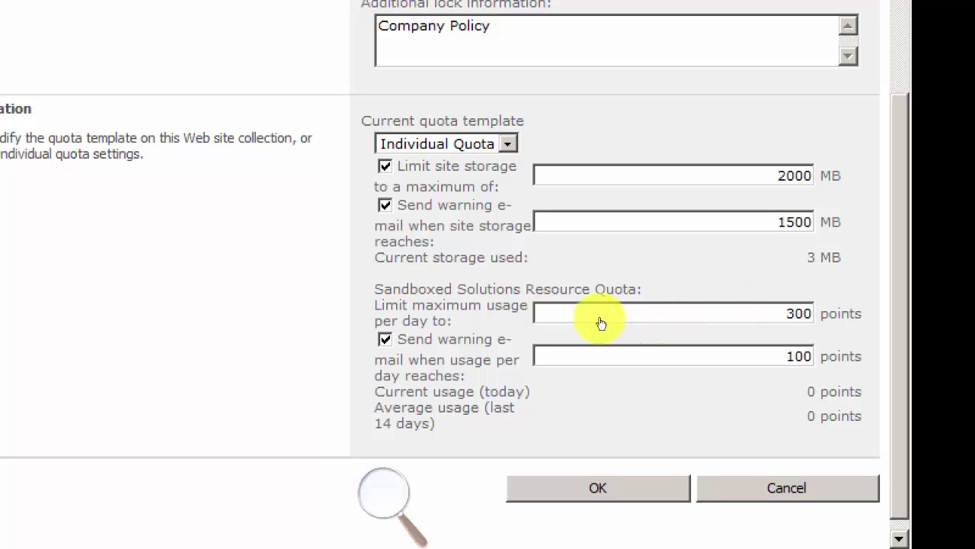
Step: Disable the site storage limit and both the storage and daily usage warning e-mails, and look at the available quota templates
{"action": "left_click", "coordinate": [543, 295]}
{"action": "left_click", "coordinate": [542, 307]}
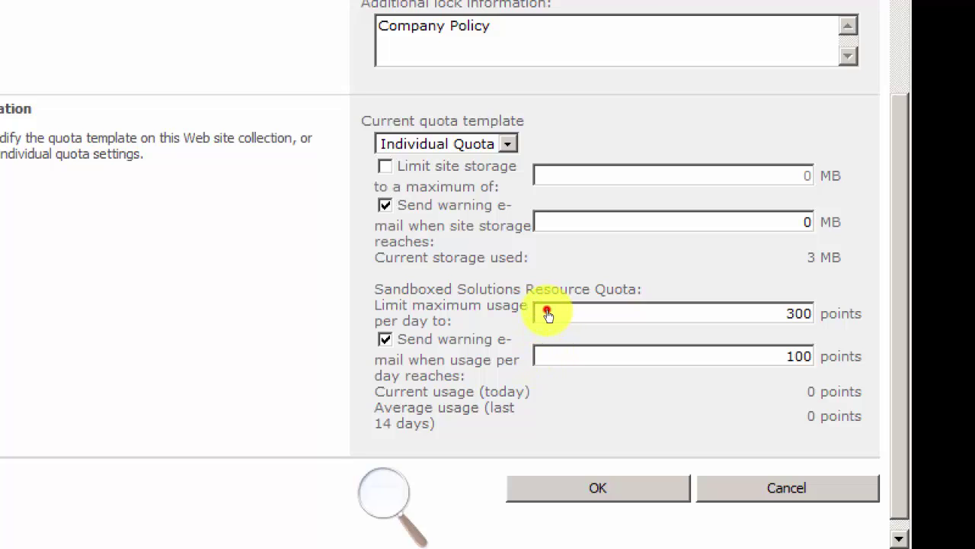
{"action": "left_click", "coordinate": [547, 311]}
{"action": "left_click", "coordinate": [541, 387]}
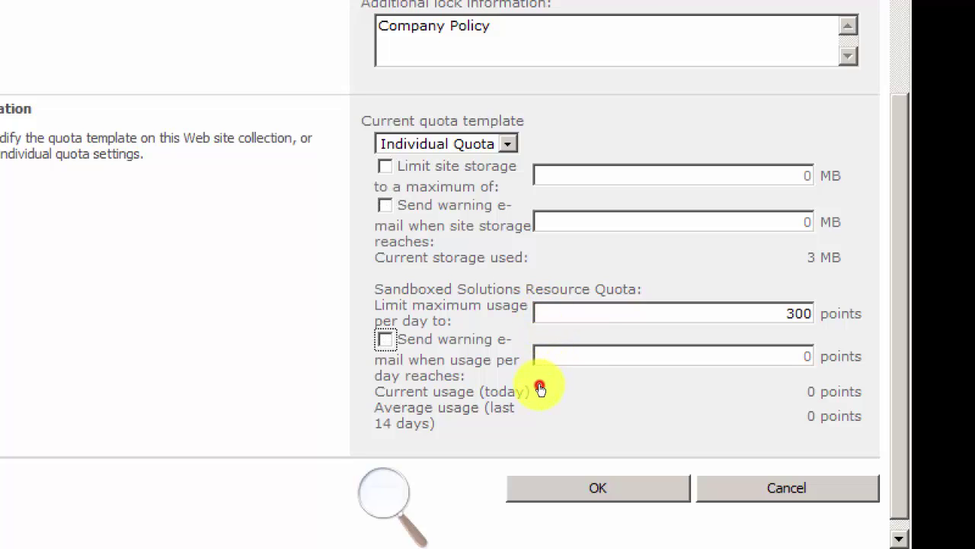
{"action": "left_click", "coordinate": [597, 281]}
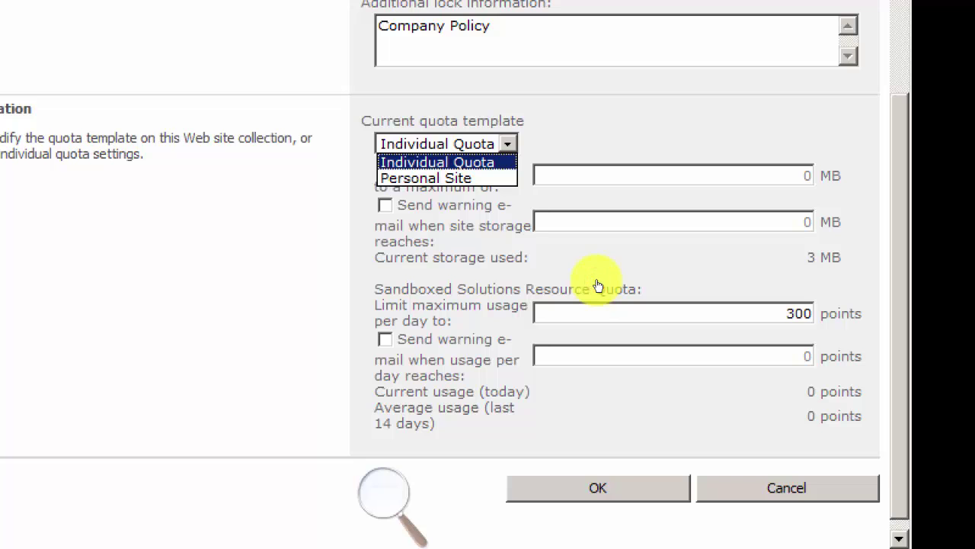
{"action": "left_click", "coordinate": [597, 283]}
{"action": "scroll", "coordinate": [584, 320], "scroll_direction": "up", "scroll_amount": 5}
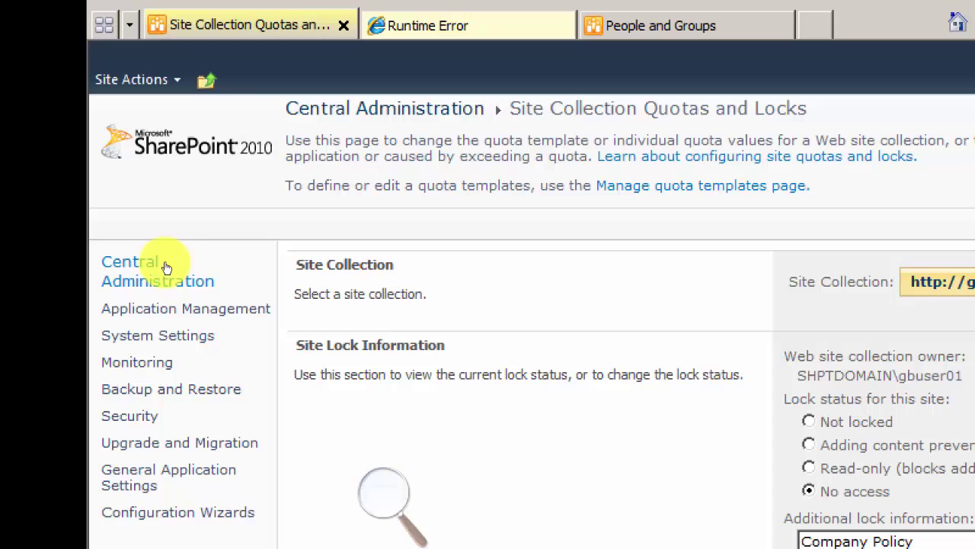
Step: Open the self-service site creation settings from Application Management and highlight the words about creating sites in defined URL namespaces
{"action": "left_click", "coordinate": [209, 307]}
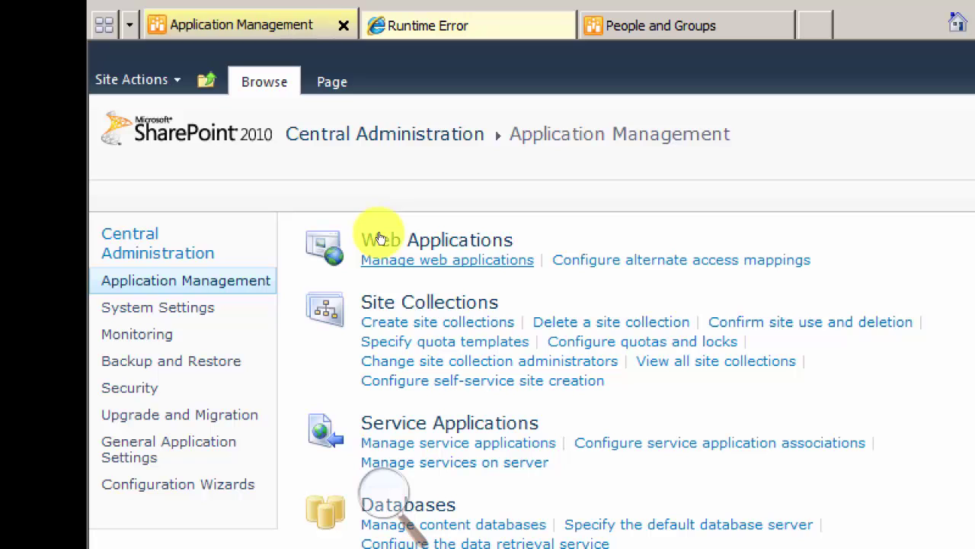
{"action": "left_click", "coordinate": [397, 294]}
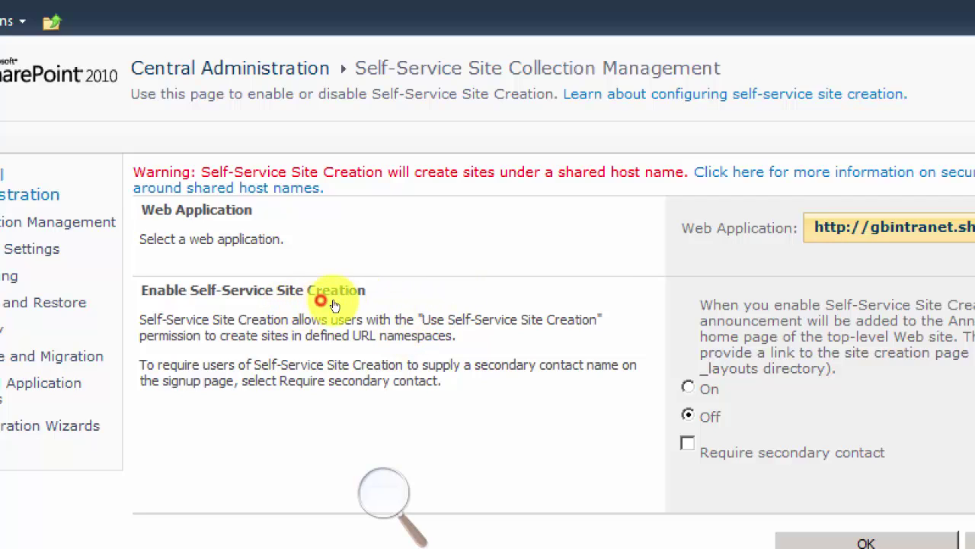
{"action": "left_click_drag", "start_coordinate": [323, 304], "coordinate": [438, 304]}
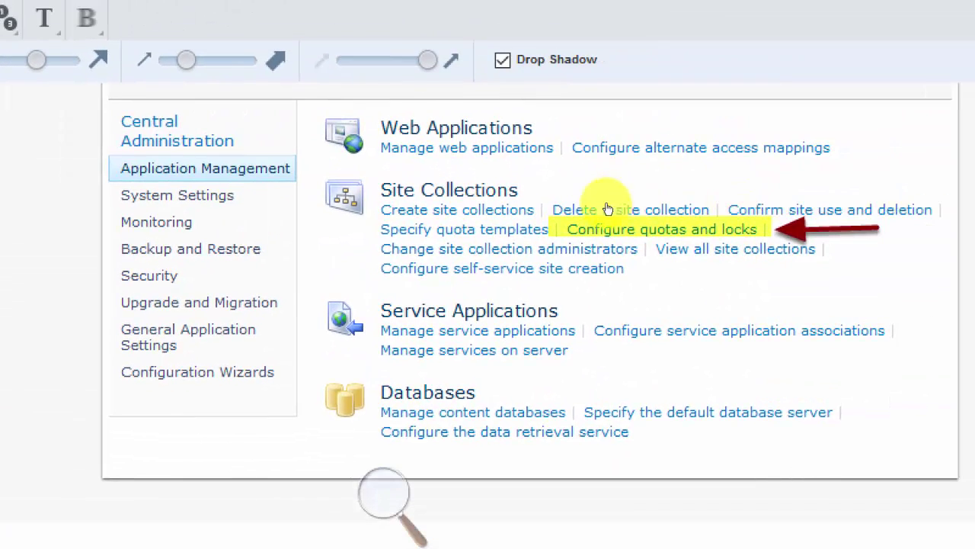
Step: Examine the documented screenshots from configuring quotas and locks through self-service site creation, restoring normal magnification
{"action": "scroll", "coordinate": [637, 200], "scroll_direction": "down", "scroll_amount": 5}
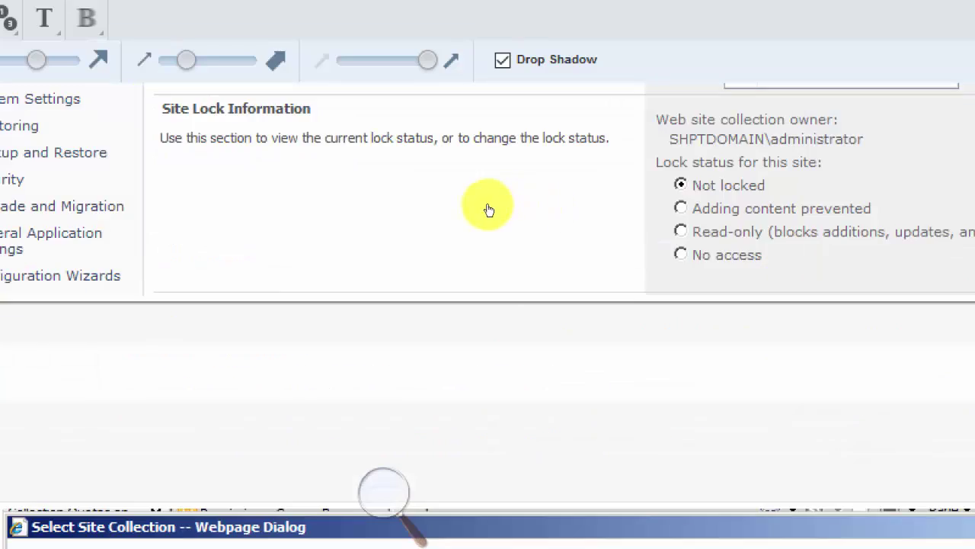
{"action": "scroll", "coordinate": [489, 211], "scroll_direction": "down", "scroll_amount": 5}
{"action": "left_click", "coordinate": [489, 340]}
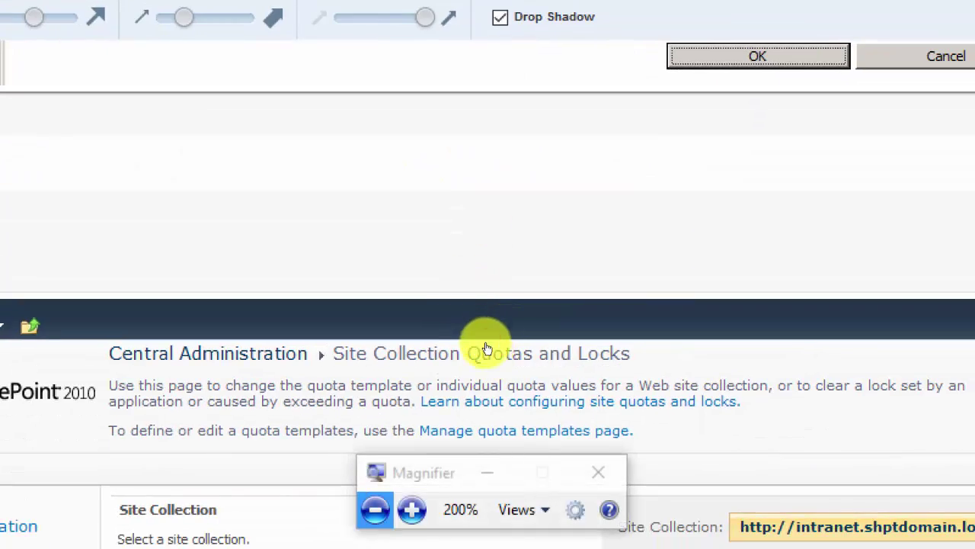
{"action": "key", "text": "super+minus"}
{"action": "scroll", "coordinate": [430, 215], "scroll_direction": "down", "scroll_amount": 8}
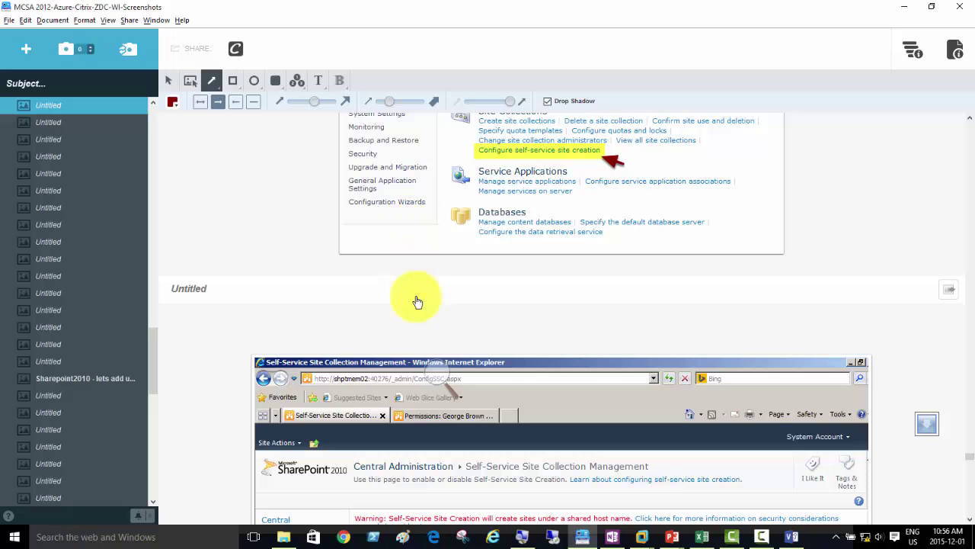
Step: Switch to the Server02 virtual machine and open the list of web applications from the Central Administration home page
{"action": "mouse_move", "coordinate": [637, 540]}
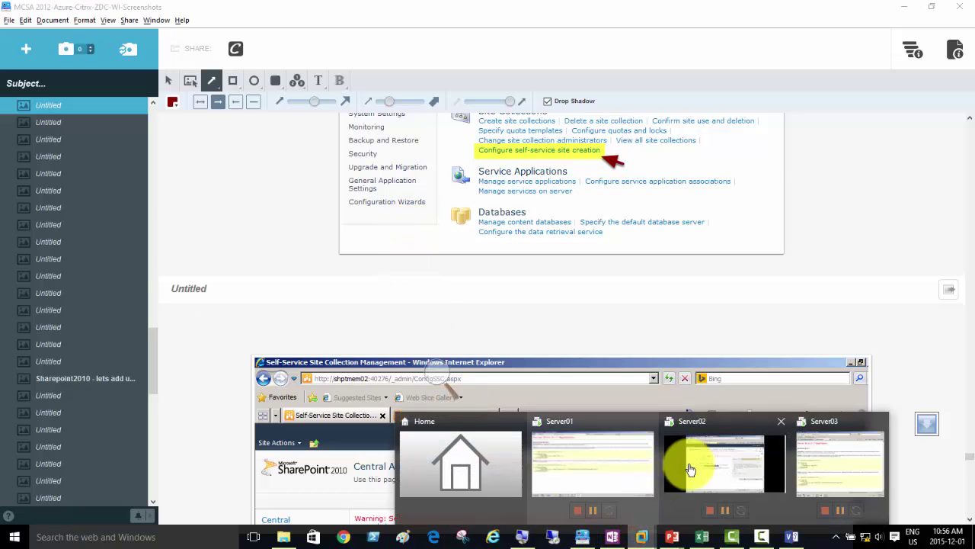
{"action": "left_click", "coordinate": [690, 461]}
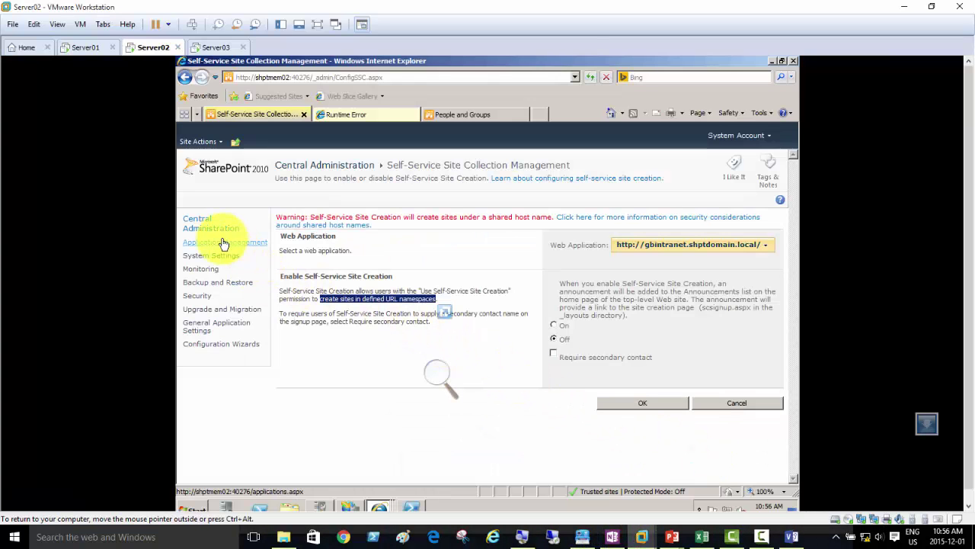
{"action": "left_click", "coordinate": [202, 223]}
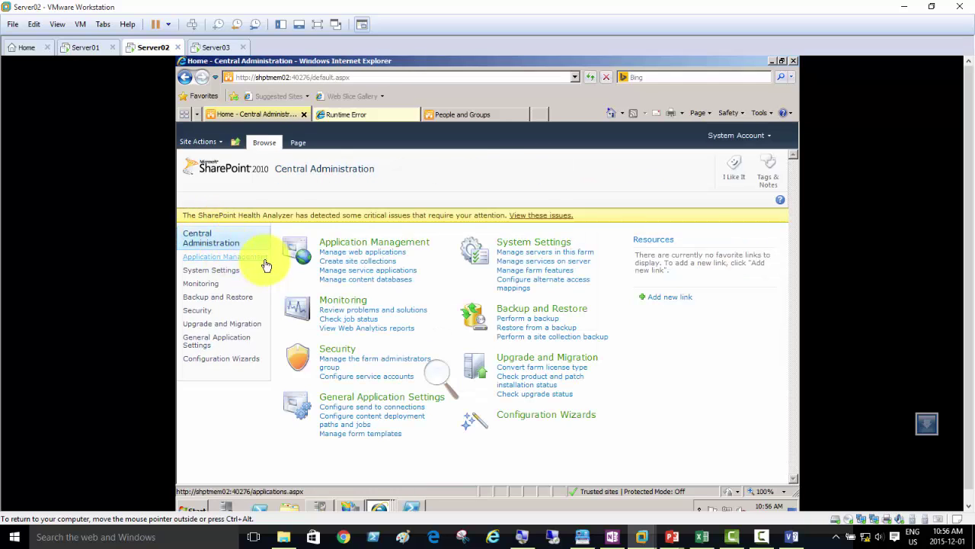
{"action": "left_click", "coordinate": [365, 258]}
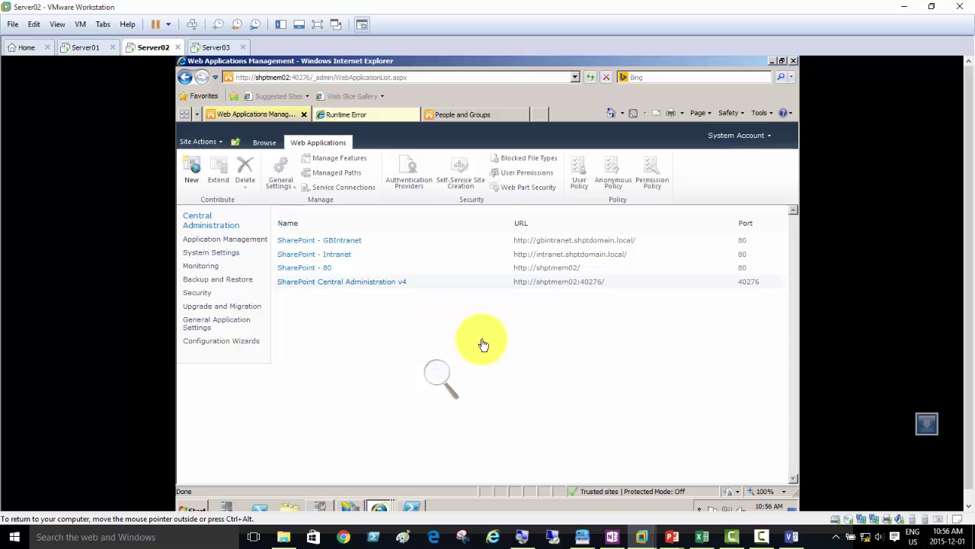
Step: View the content databases of the GBIntranet web application and the list of all its site collections
{"action": "left_click", "coordinate": [207, 240]}
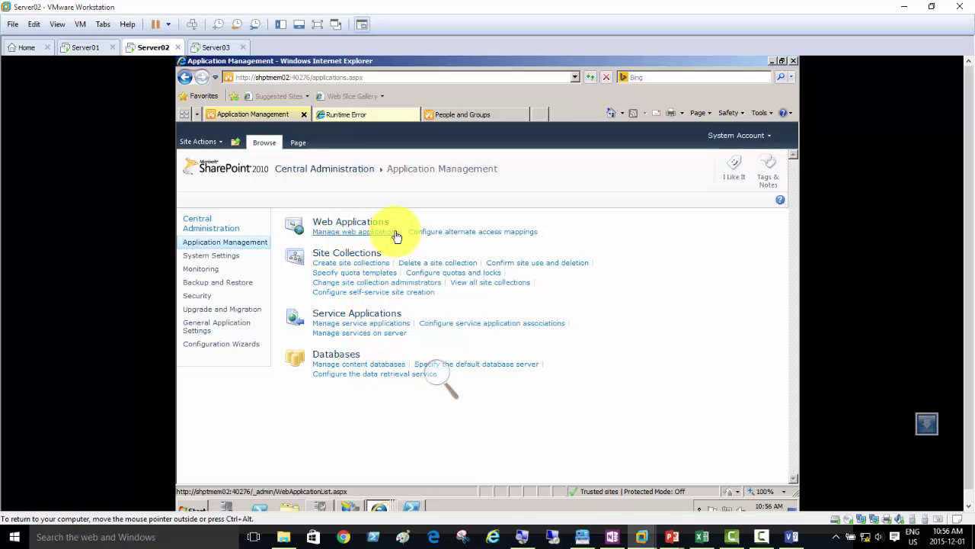
{"action": "left_click", "coordinate": [365, 365]}
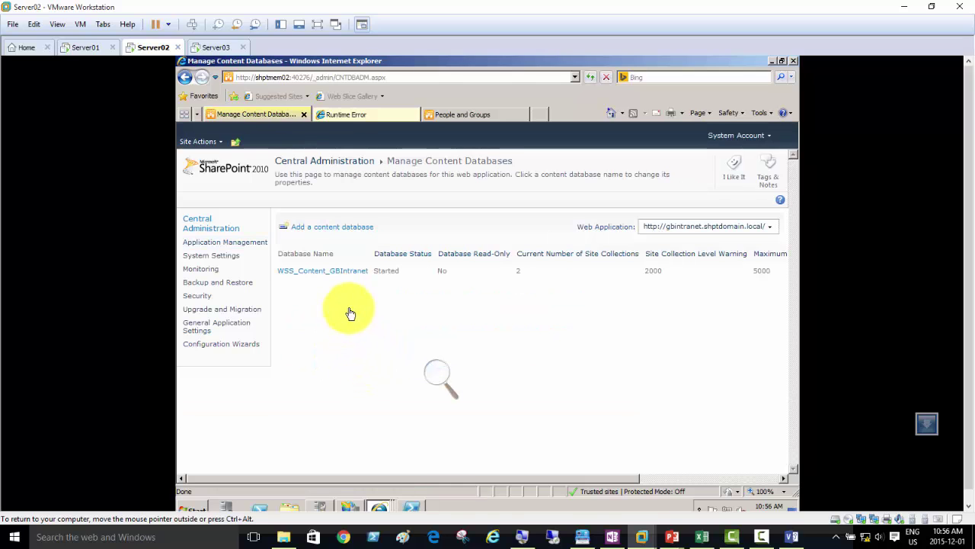
{"action": "left_click", "coordinate": [205, 243]}
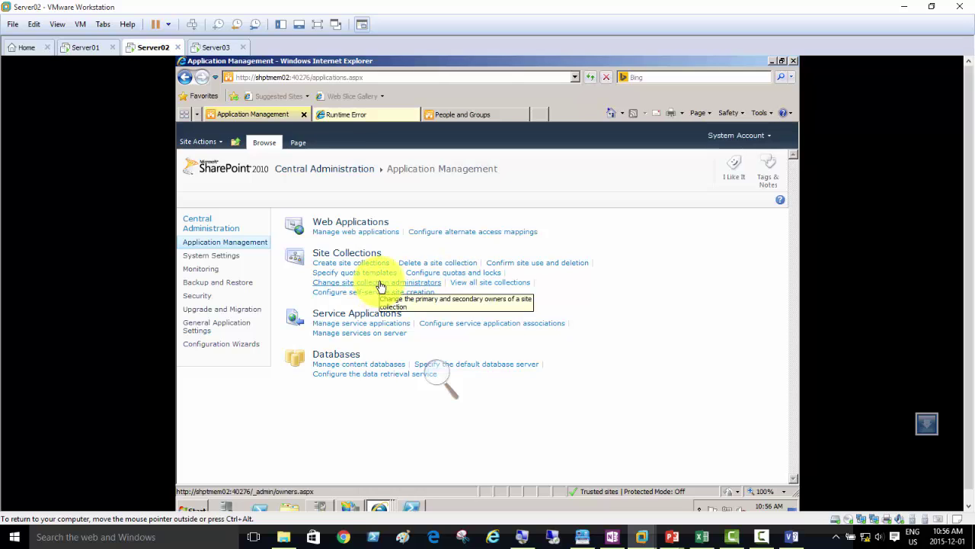
{"action": "left_click", "coordinate": [476, 283]}
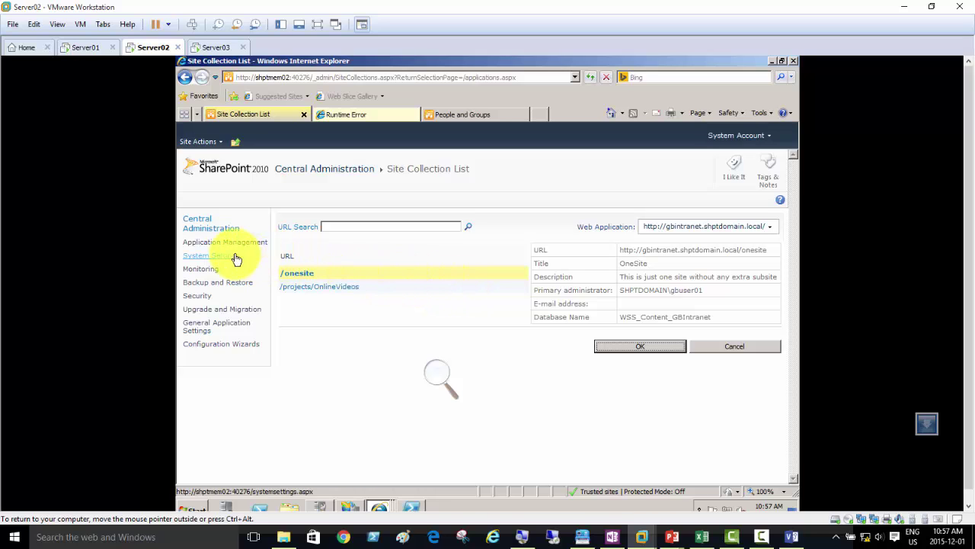
Step: Return to the Central Administration home page and view the list of web applications
{"action": "left_click", "coordinate": [204, 230]}
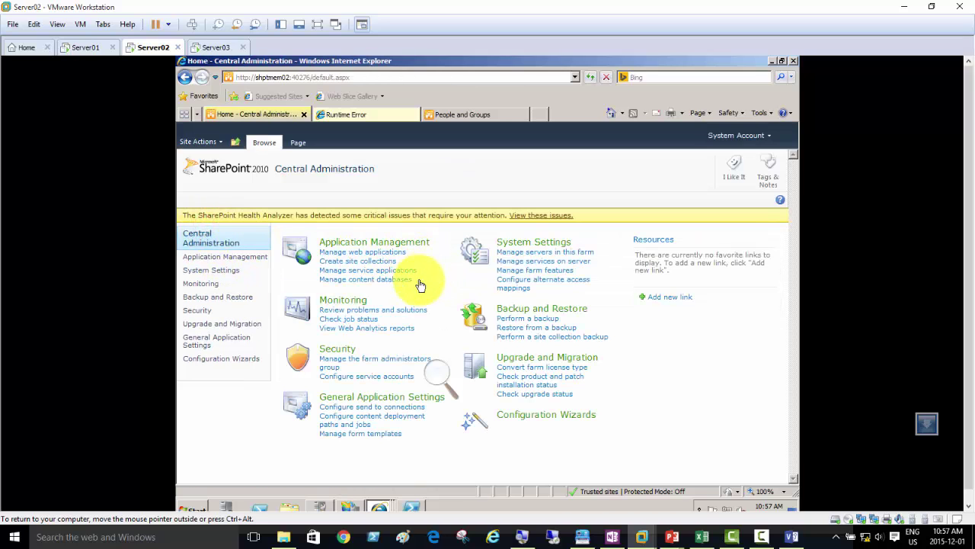
{"action": "left_click", "coordinate": [369, 259]}
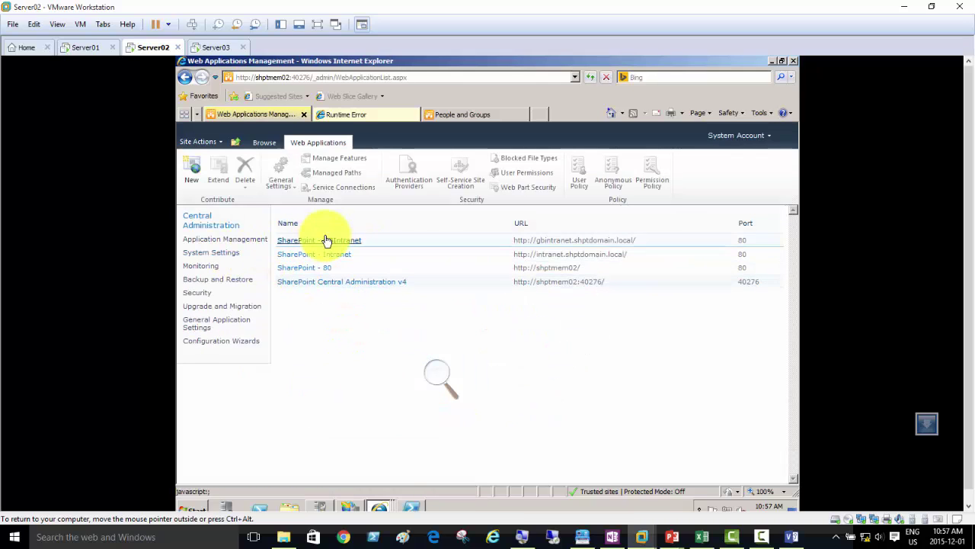
Step: View all site collections from Application Management, show the details of /projects/OnlineVideos and highlight its content database name
{"action": "left_click", "coordinate": [213, 240]}
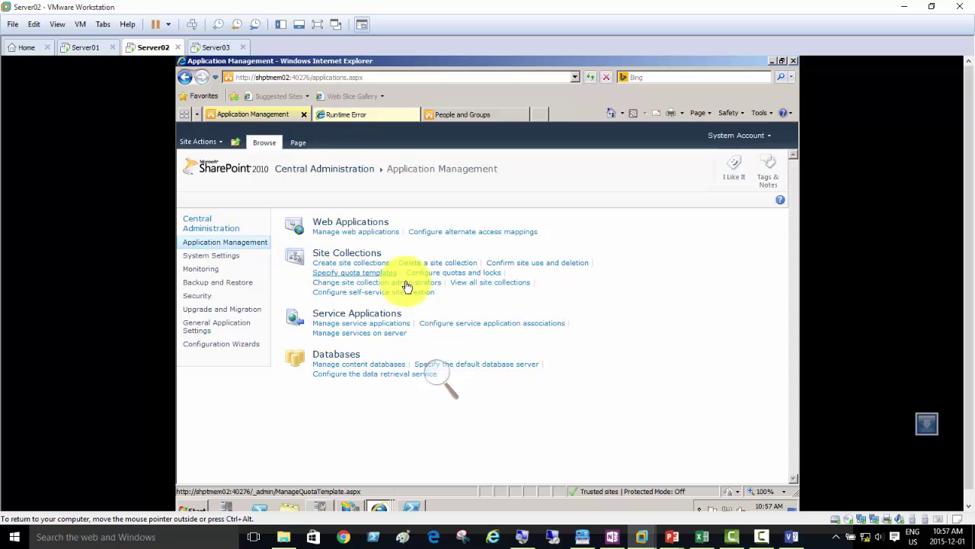
{"action": "left_click", "coordinate": [482, 283]}
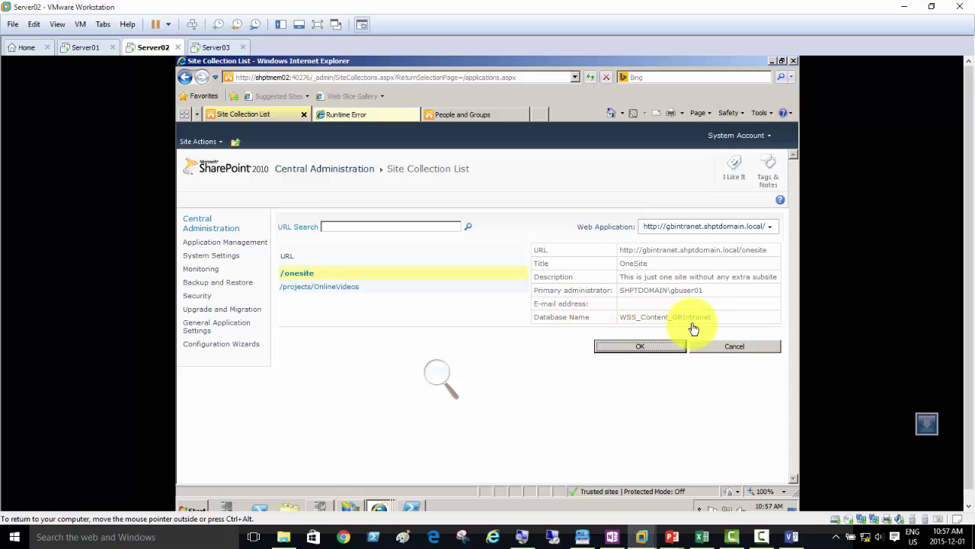
{"action": "left_click", "coordinate": [327, 291]}
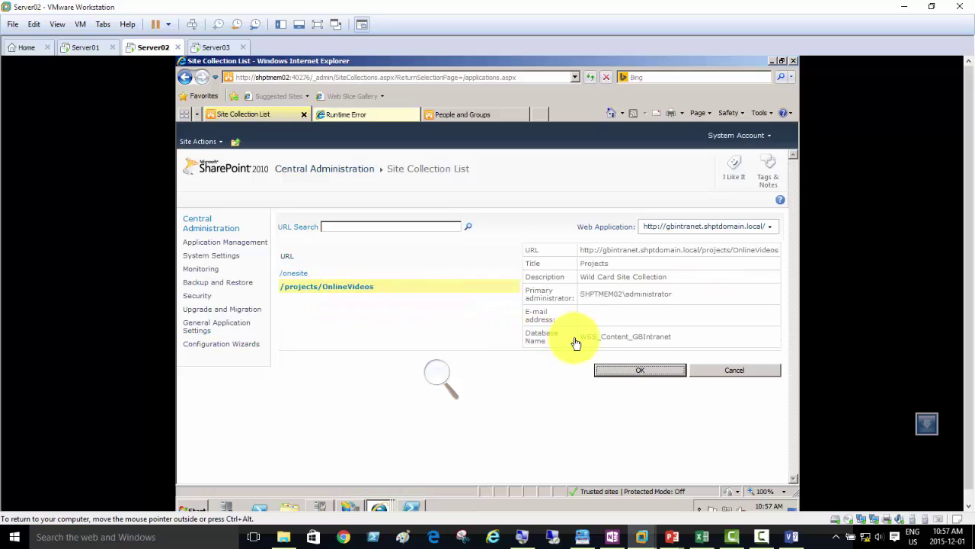
{"action": "left_click_drag", "start_coordinate": [674, 342], "coordinate": [589, 340]}
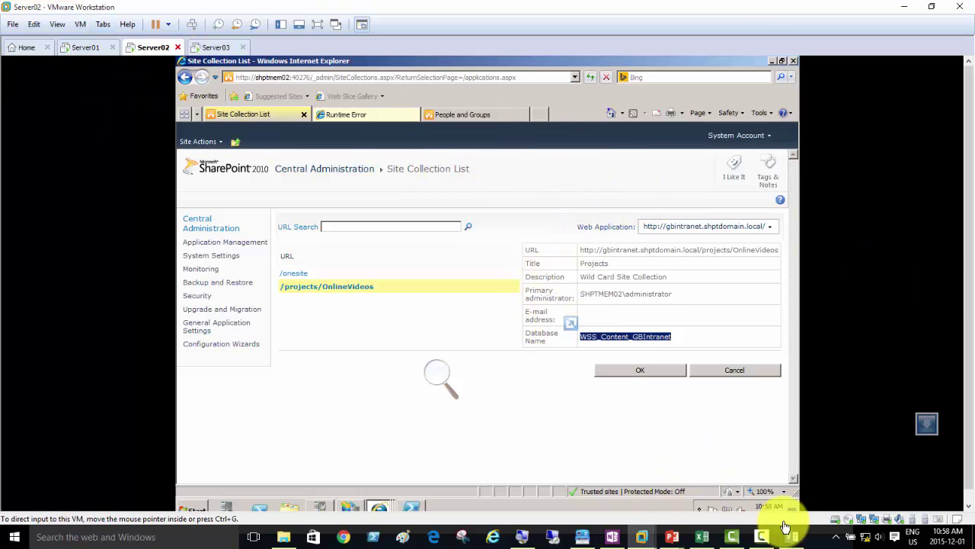
Step: Switch to the MCSA 2012-Azure-Citrix-ZDC-WI-Screenshots document and examine the content database slides through to the documented Site Collection List screenshot
{"action": "left_click", "coordinate": [584, 538]}
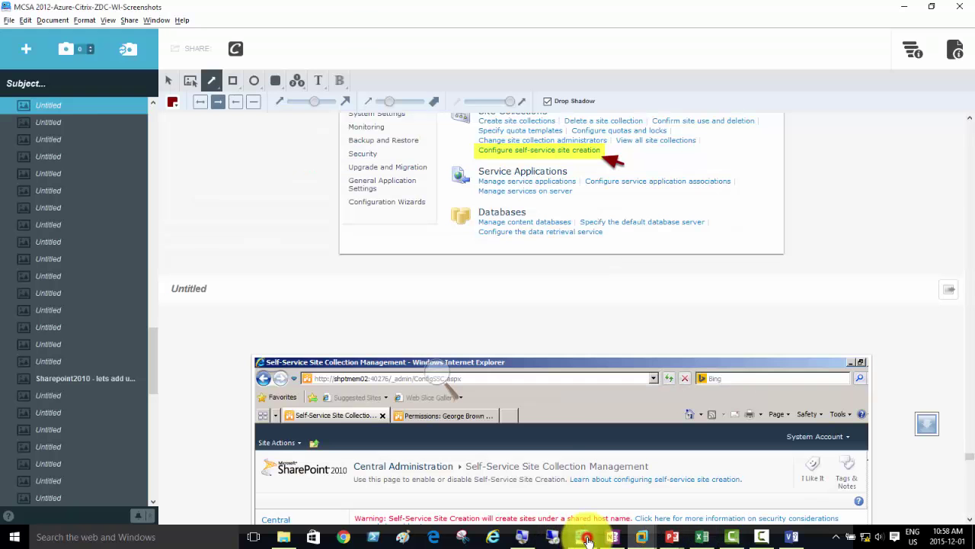
{"action": "scroll", "coordinate": [509, 343], "scroll_direction": "down", "scroll_amount": 3}
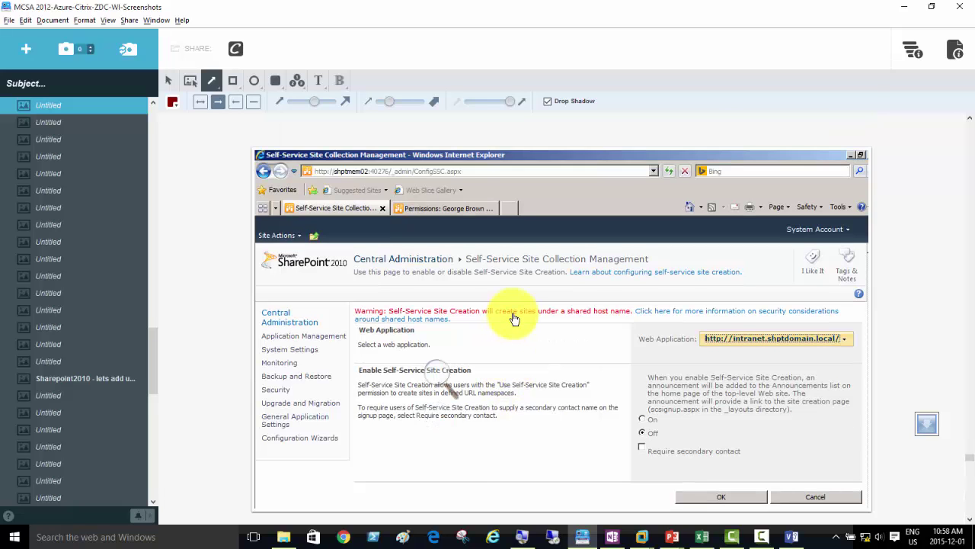
{"action": "scroll", "coordinate": [513, 321], "scroll_direction": "down", "scroll_amount": 5}
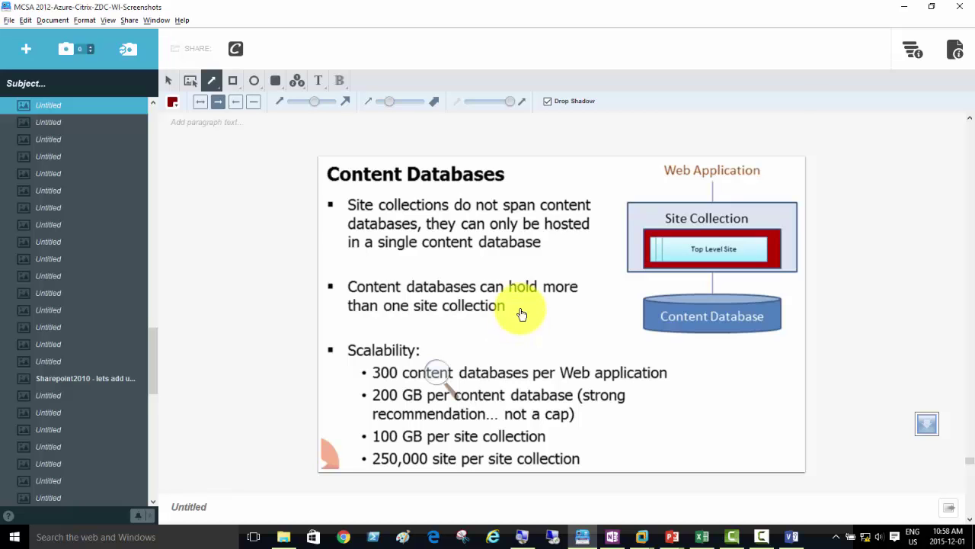
{"action": "scroll", "coordinate": [516, 324], "scroll_direction": "down", "scroll_amount": 7}
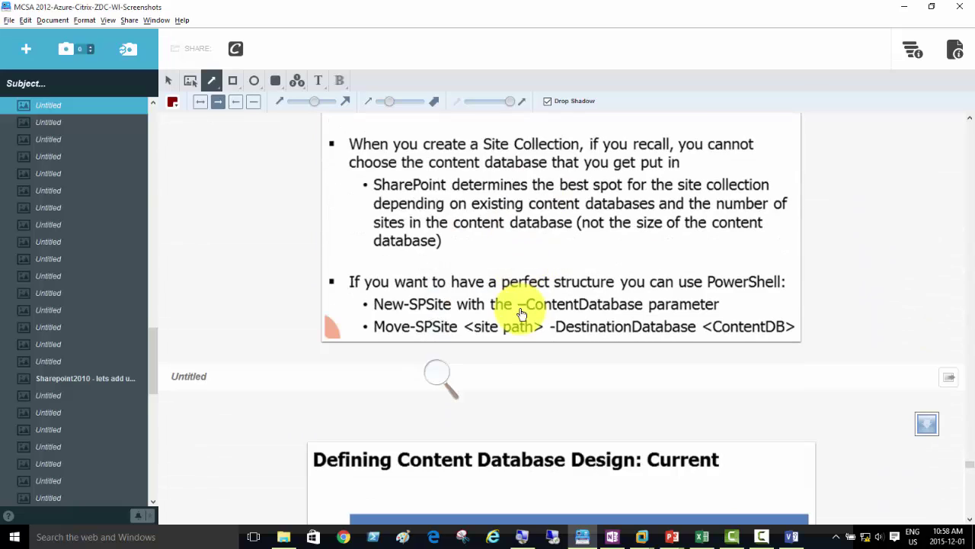
{"action": "scroll", "coordinate": [521, 314], "scroll_direction": "up", "scroll_amount": 7}
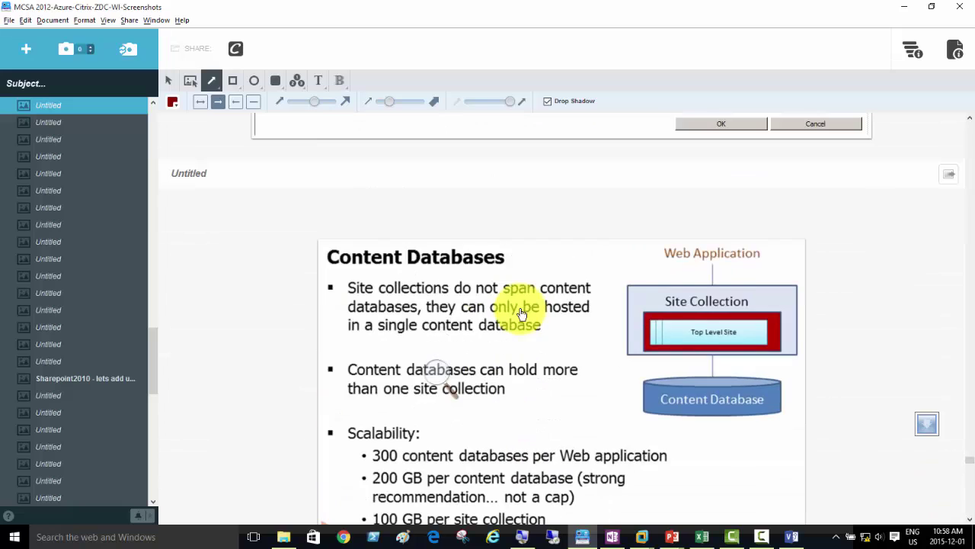
{"action": "scroll", "coordinate": [521, 314], "scroll_direction": "down", "scroll_amount": 10}
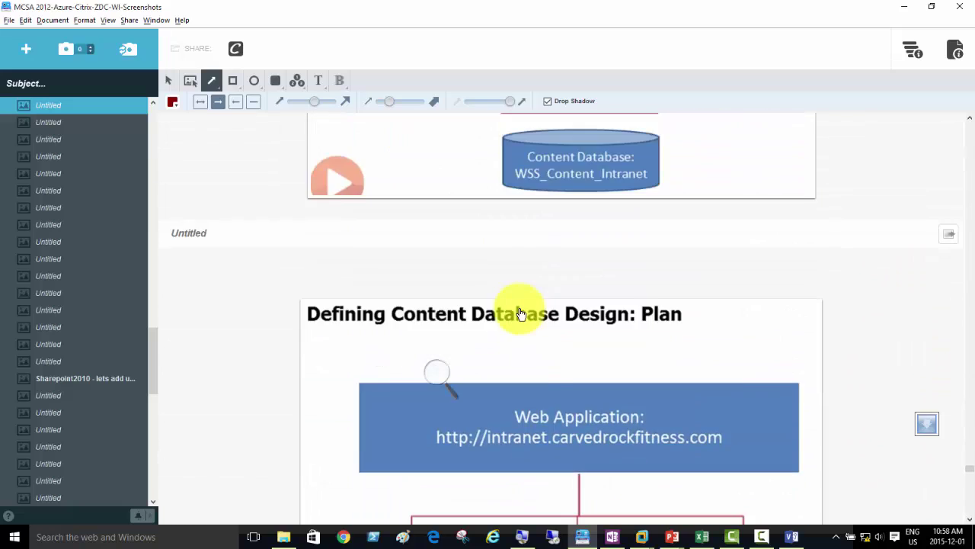
{"action": "scroll", "coordinate": [521, 314], "scroll_direction": "down", "scroll_amount": 8}
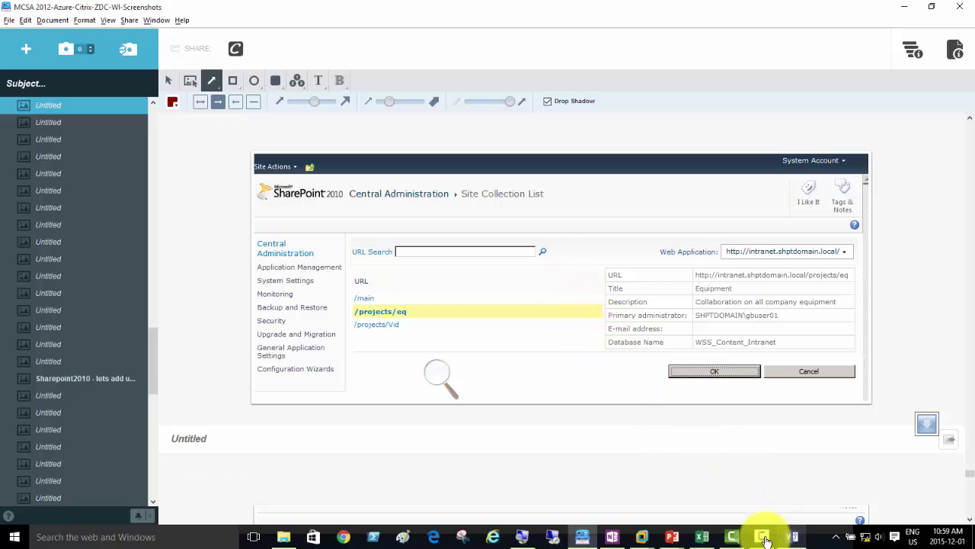
{"action": "mouse_move", "coordinate": [733, 536]}
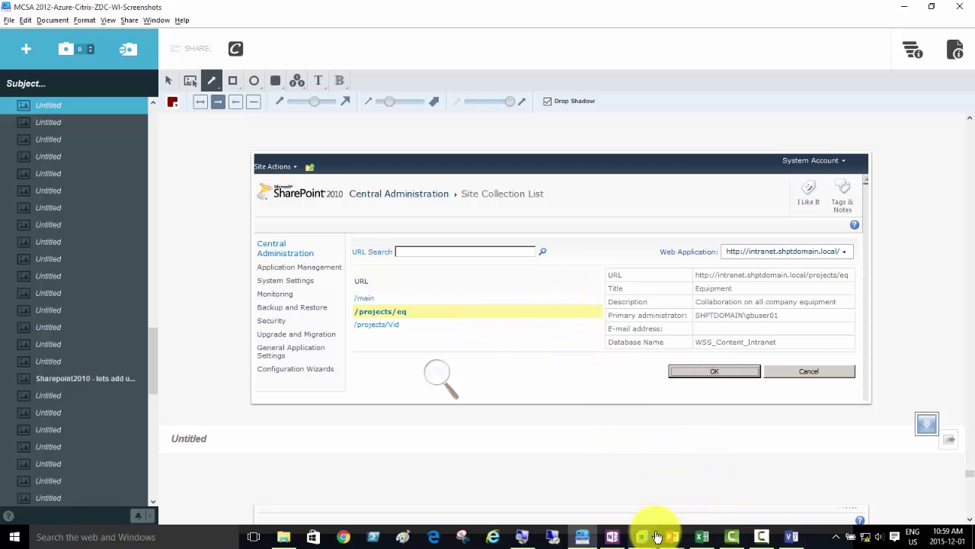
{"action": "left_click", "coordinate": [764, 541]}
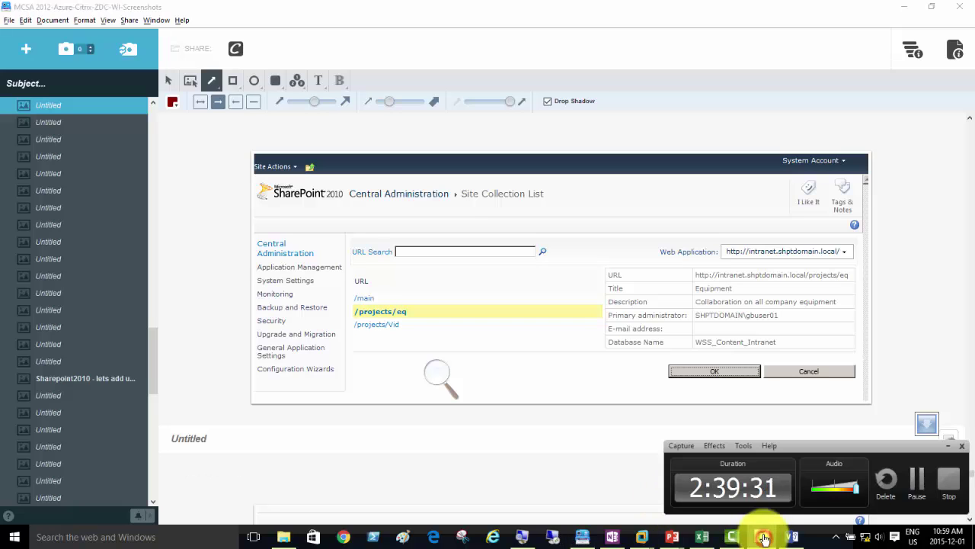